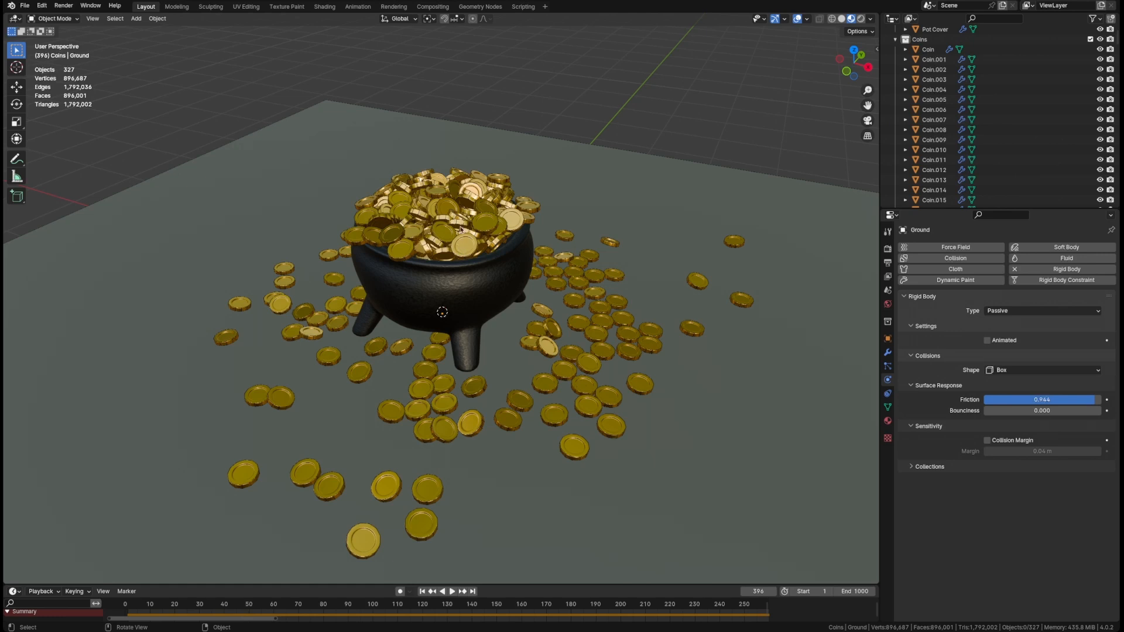
Clear the ground selection and add a 2 m plane mesh at the 3D cursor beneath the pot.
right_click(507, 280)
left_click(617, 192)
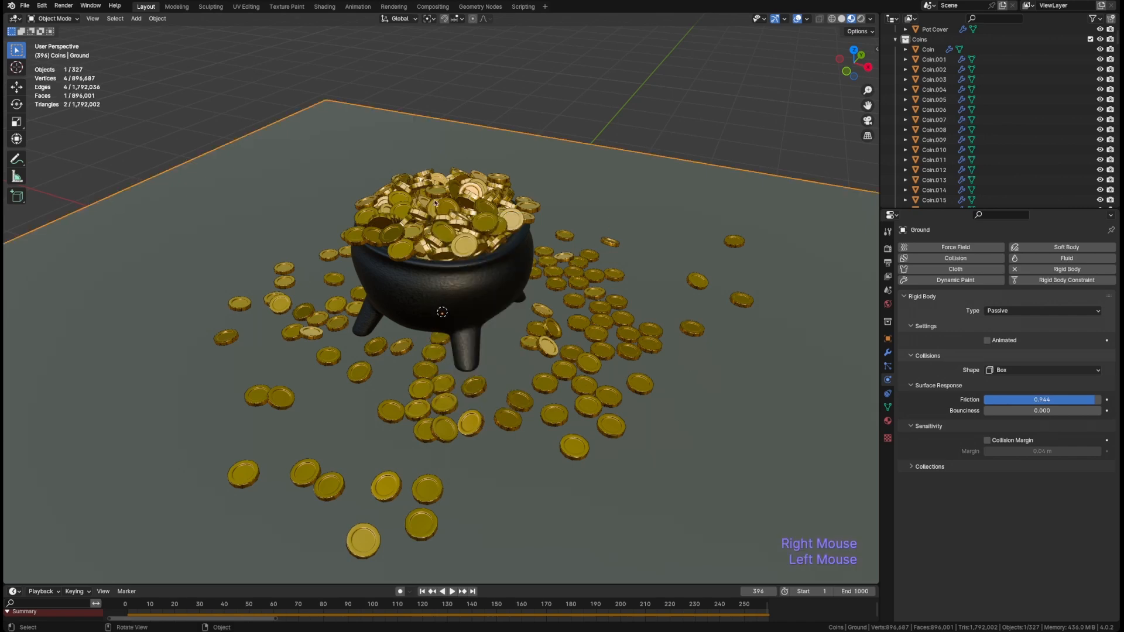
middle_click_drag(617, 193, 482, 251)
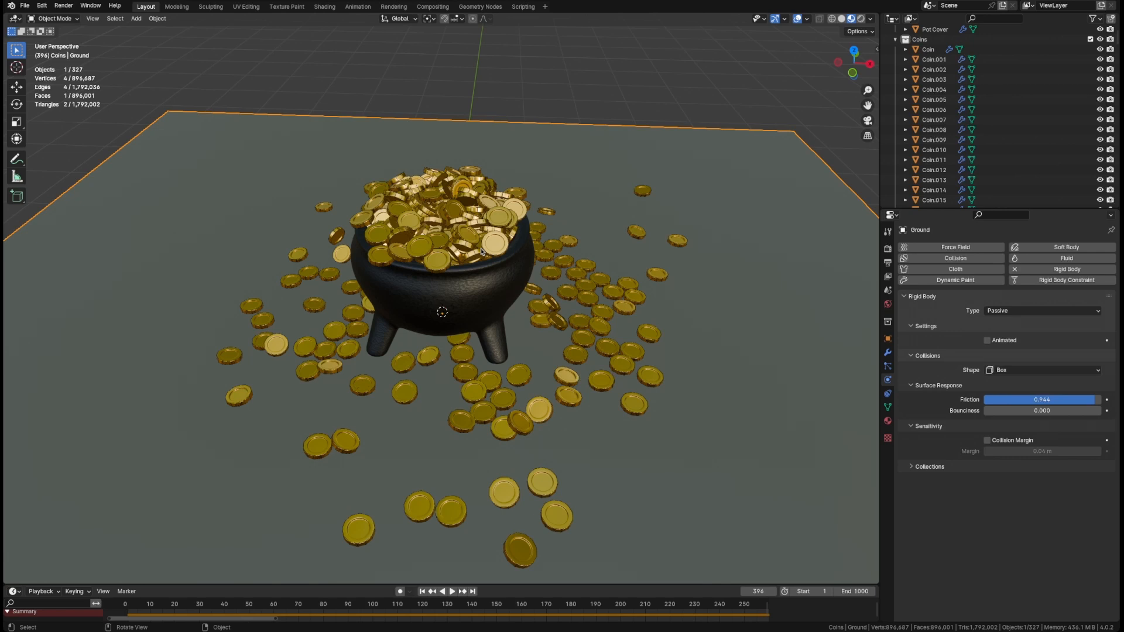
left_click(452, 266)
key("shift")
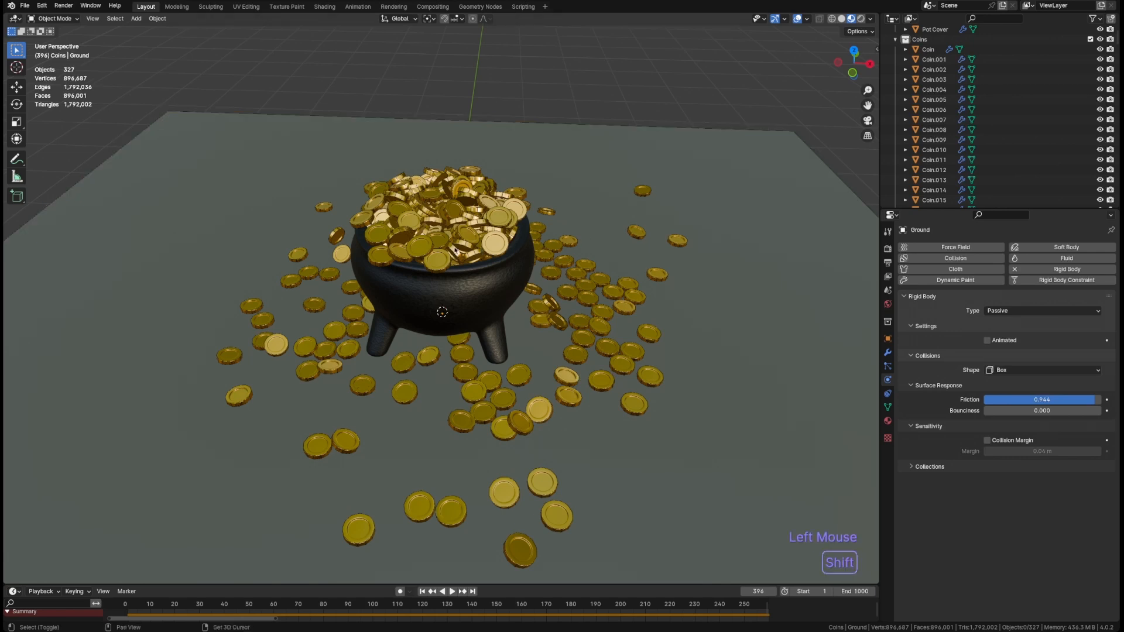
key("shift+a")
mouse_move(455, 249)
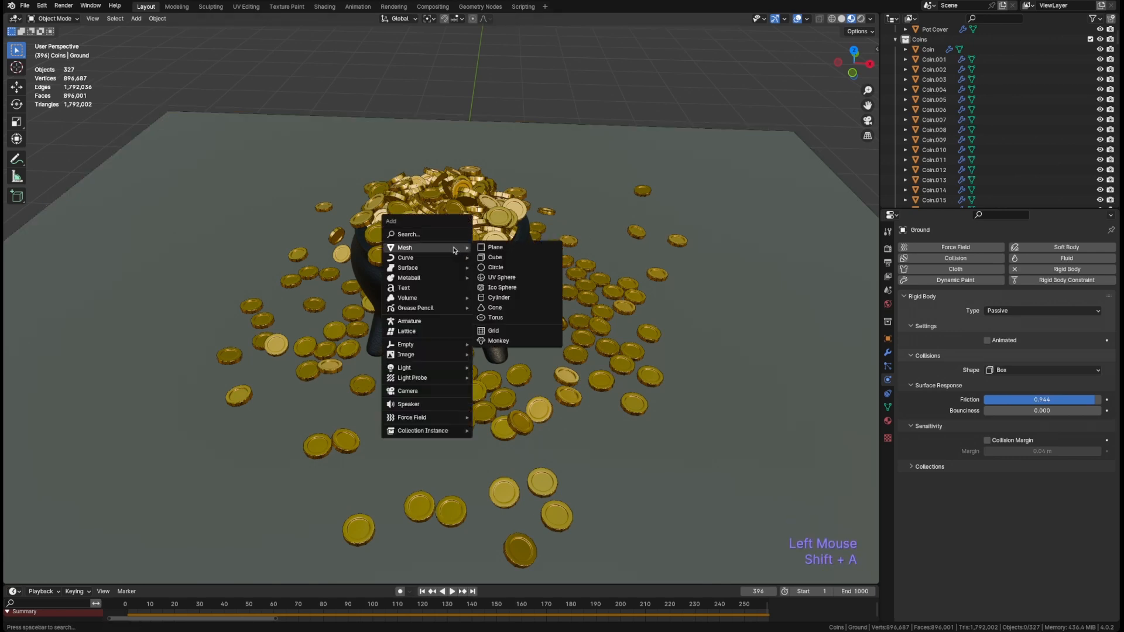
left_click(496, 248)
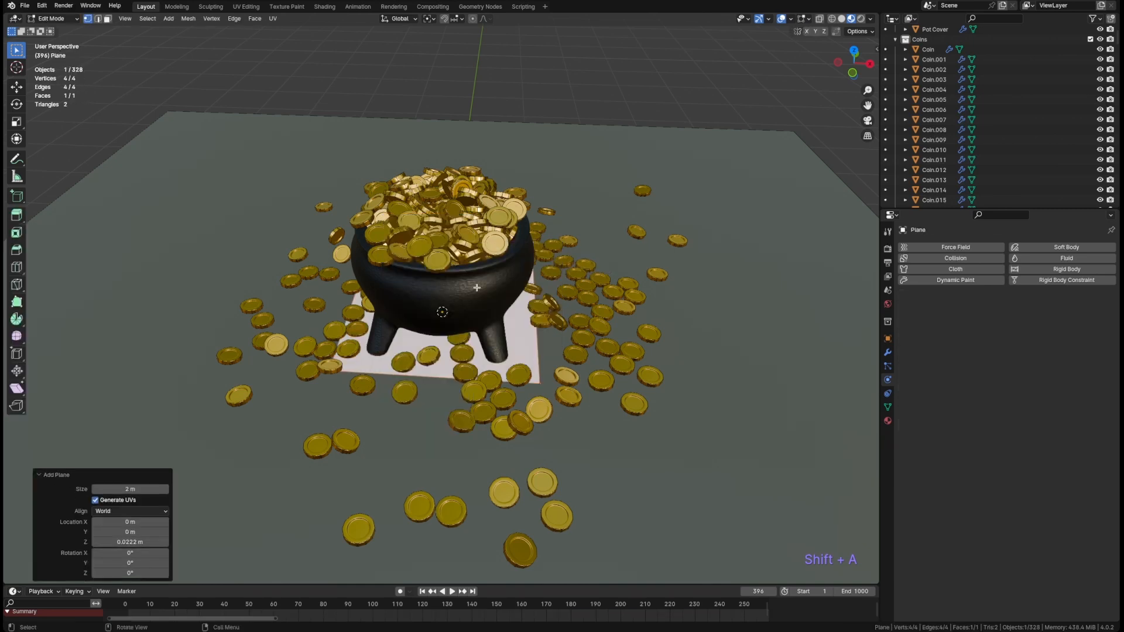
Isolate the new plane in local view, rotate it 90° about the X axis to stand upright, and return to the full scene.
key("slash")
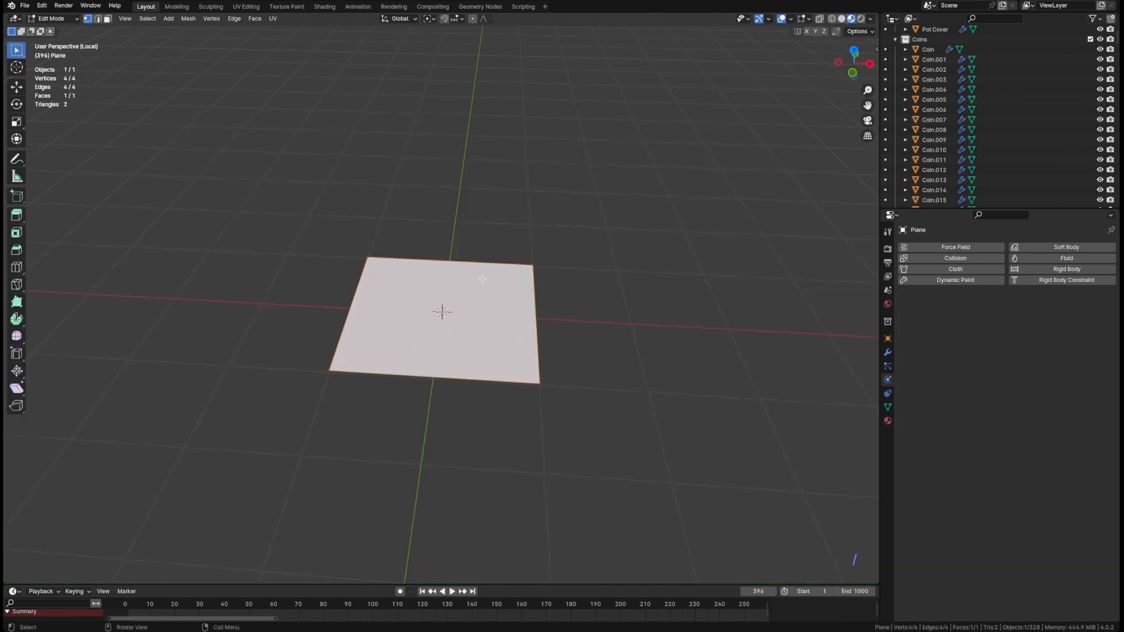
middle_click_drag(483, 279, 488, 283)
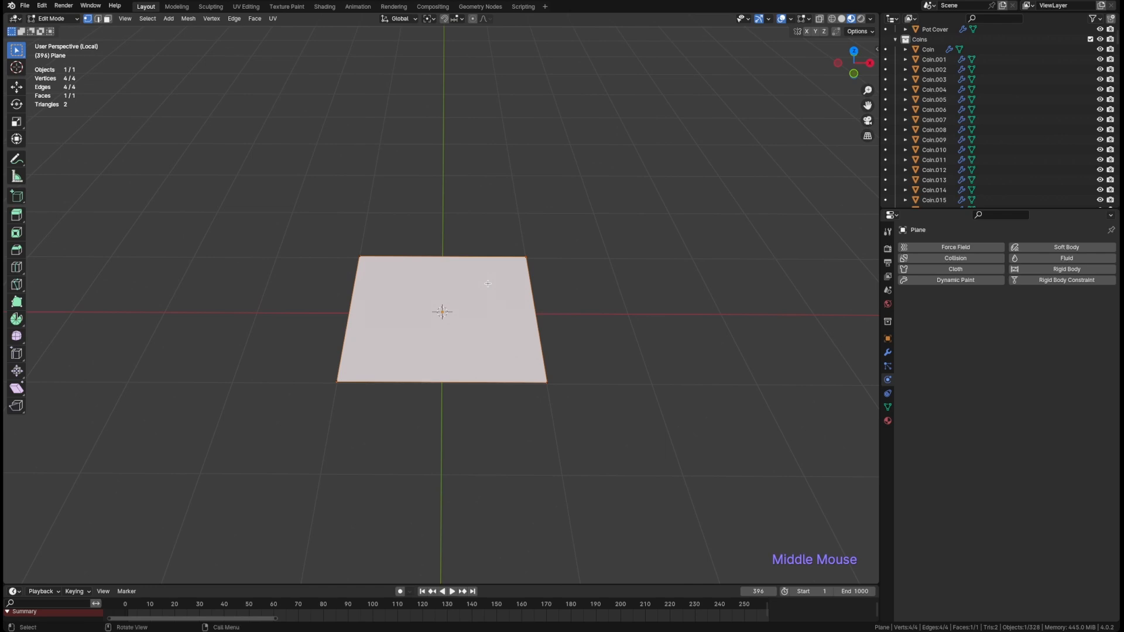
key("r")
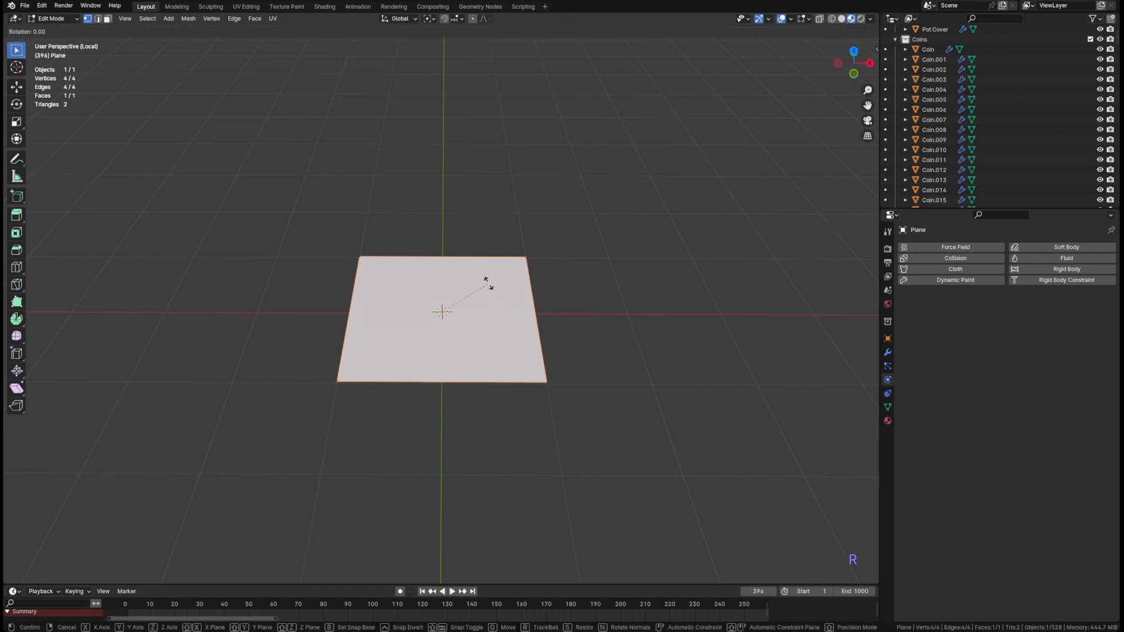
key("x")
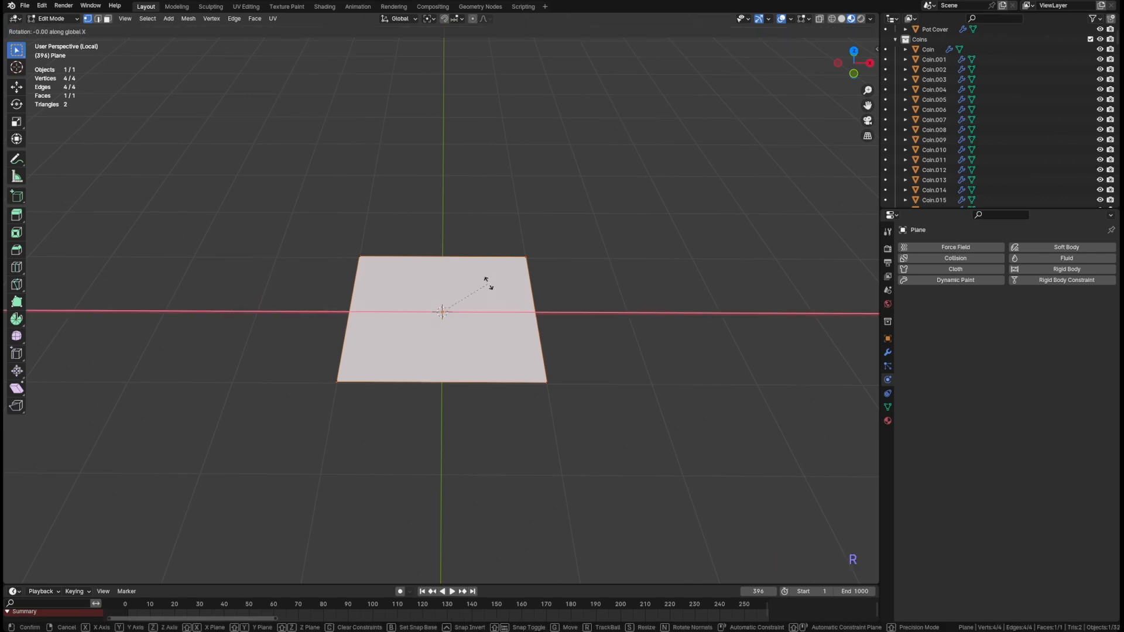
type("90")
key("Return")
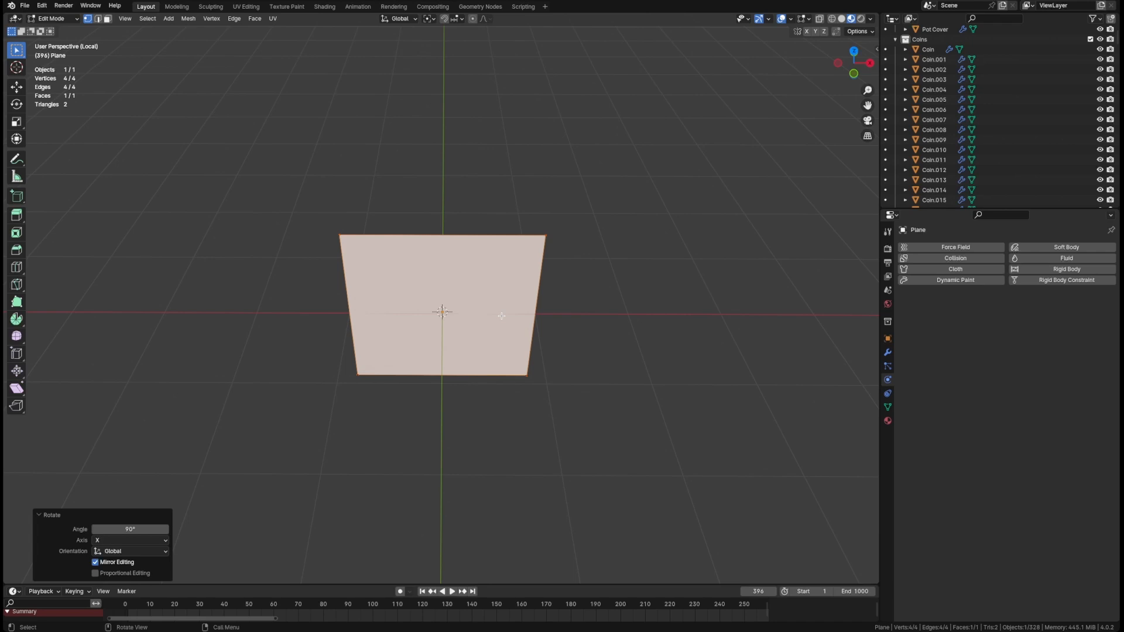
key("KP_Divide")
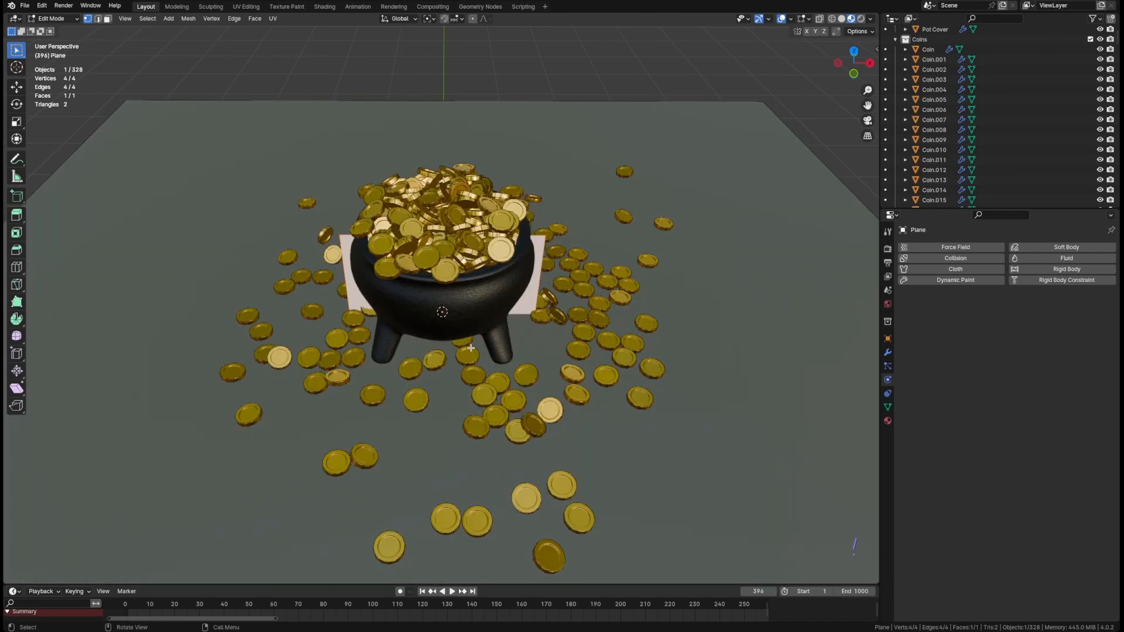
In front view, raise the upright plane's geometry about 1.92 m along Z so it rises above the pot.
key("grave")
left_click(394, 289)
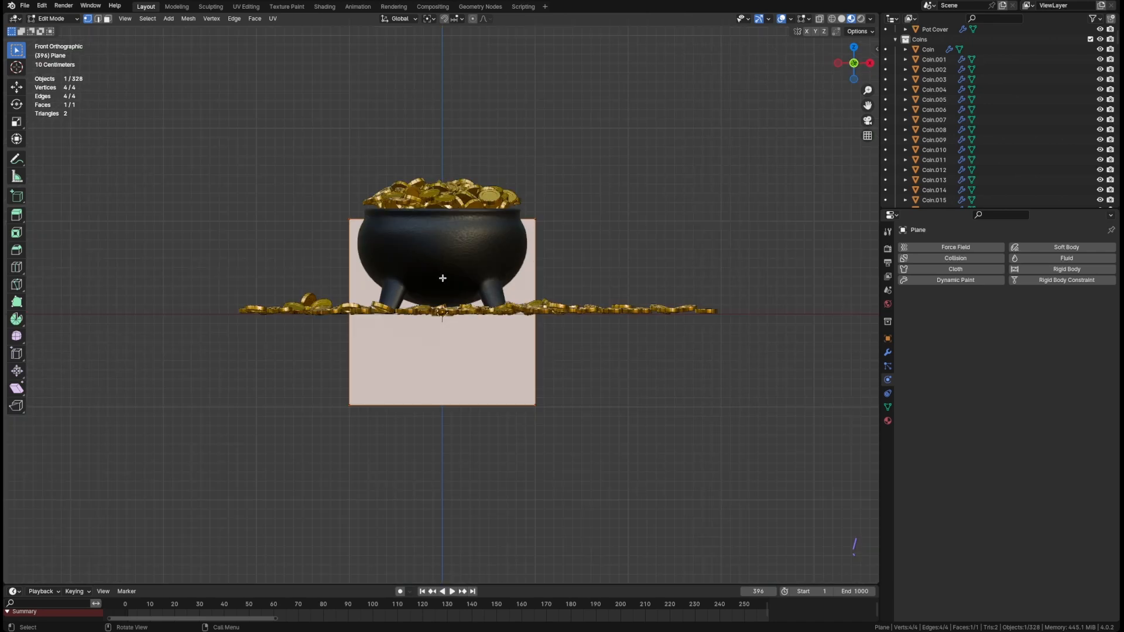
key("g")
key("z")
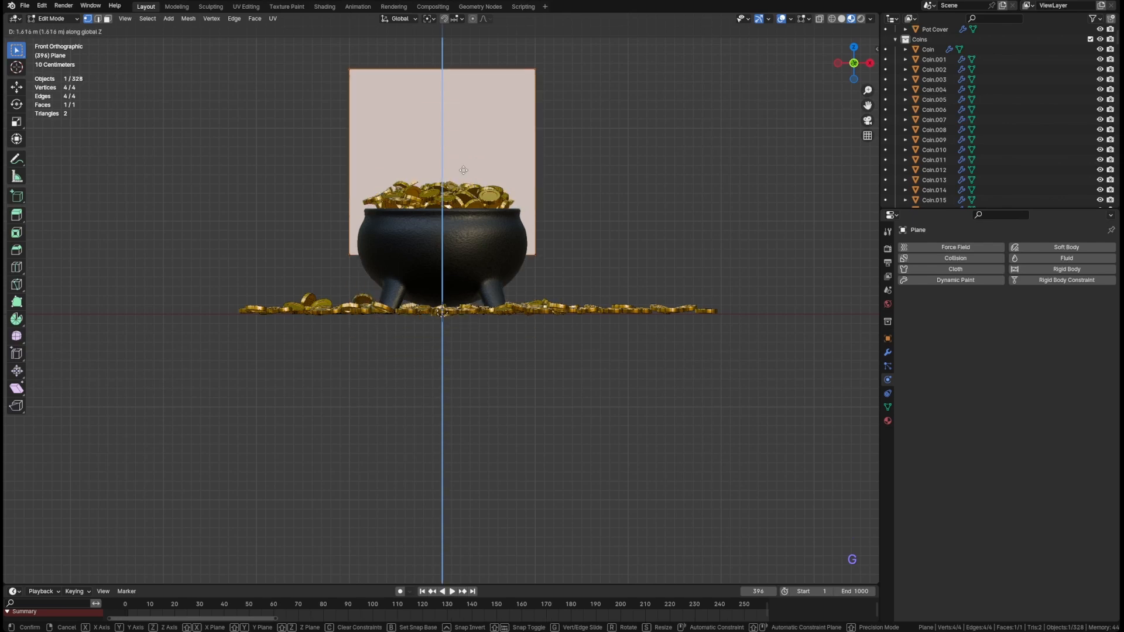
left_click(534, 175)
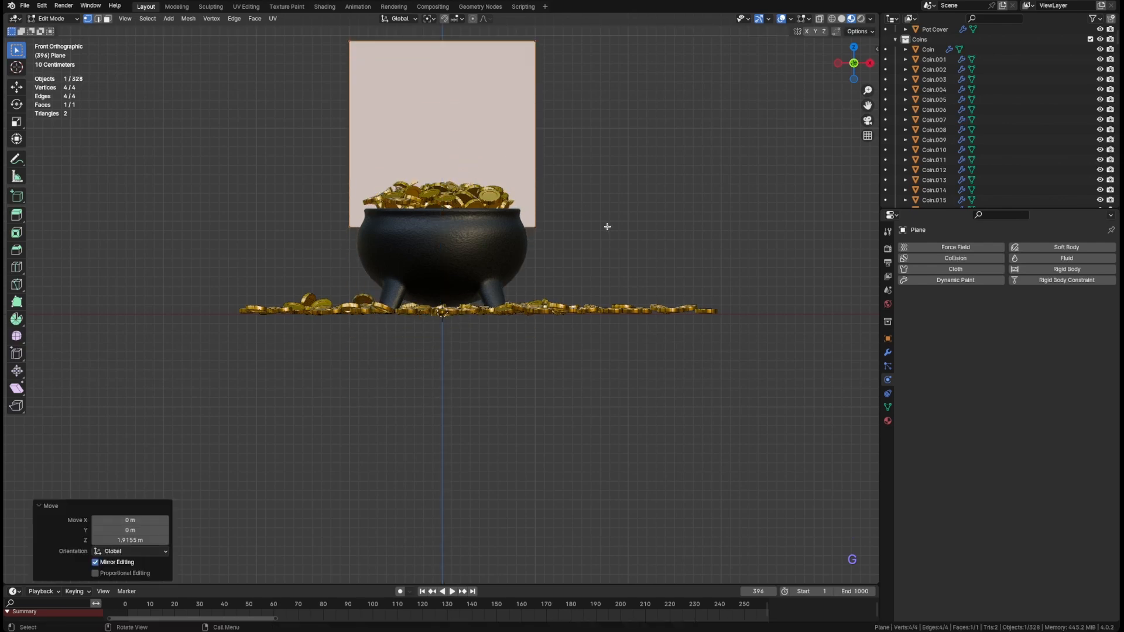
Narrow the plane along X by scaling it by about 0.55 and again by about 0.87, slimmer than the pot's opening.
key("s")
key("x")
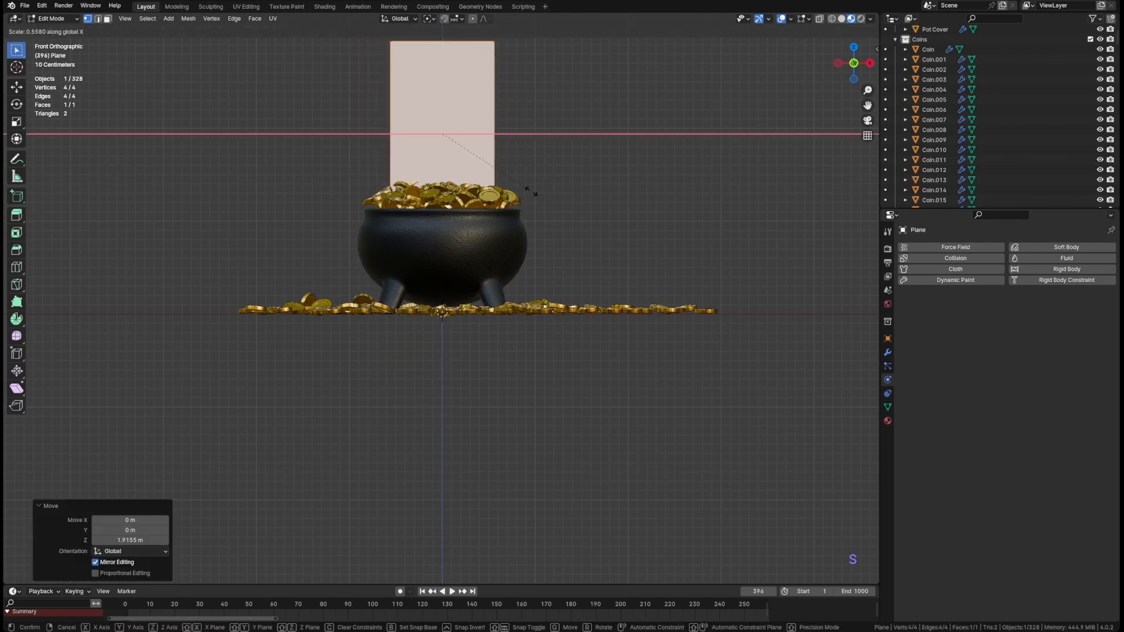
left_click(532, 190)
middle_click_drag(532, 190, 532, 301, "shift")
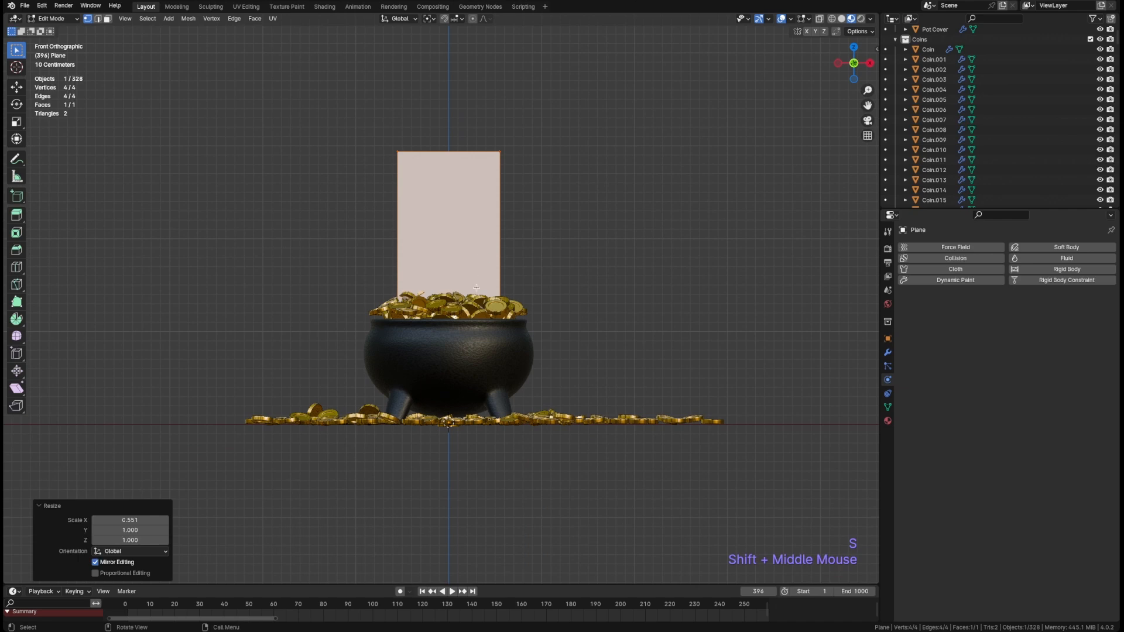
key("s")
key("x")
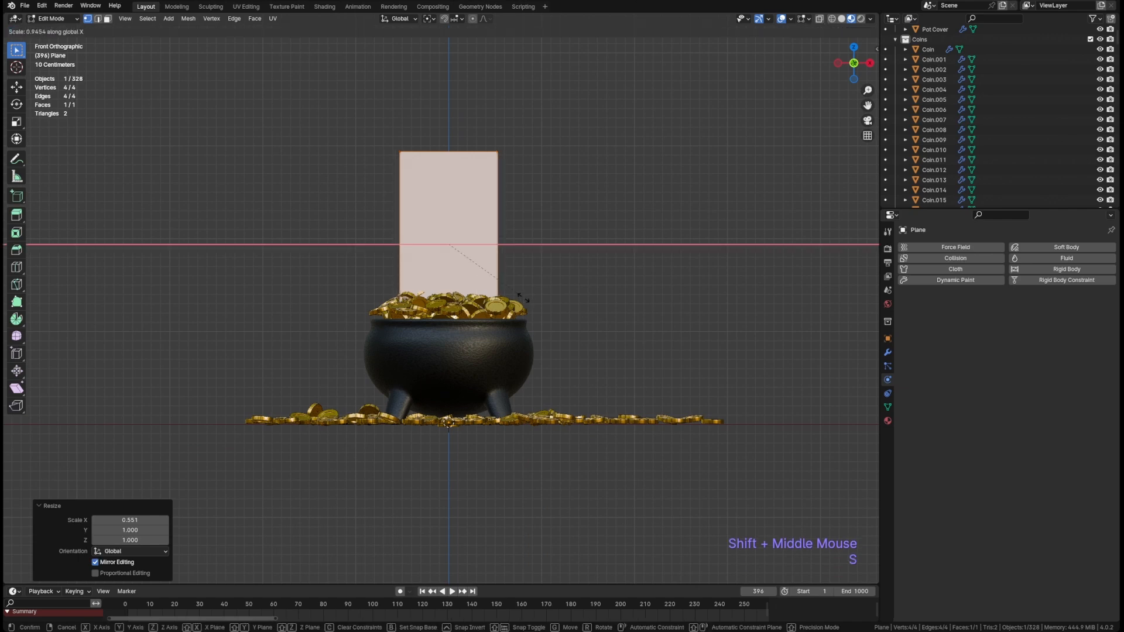
left_click(516, 279)
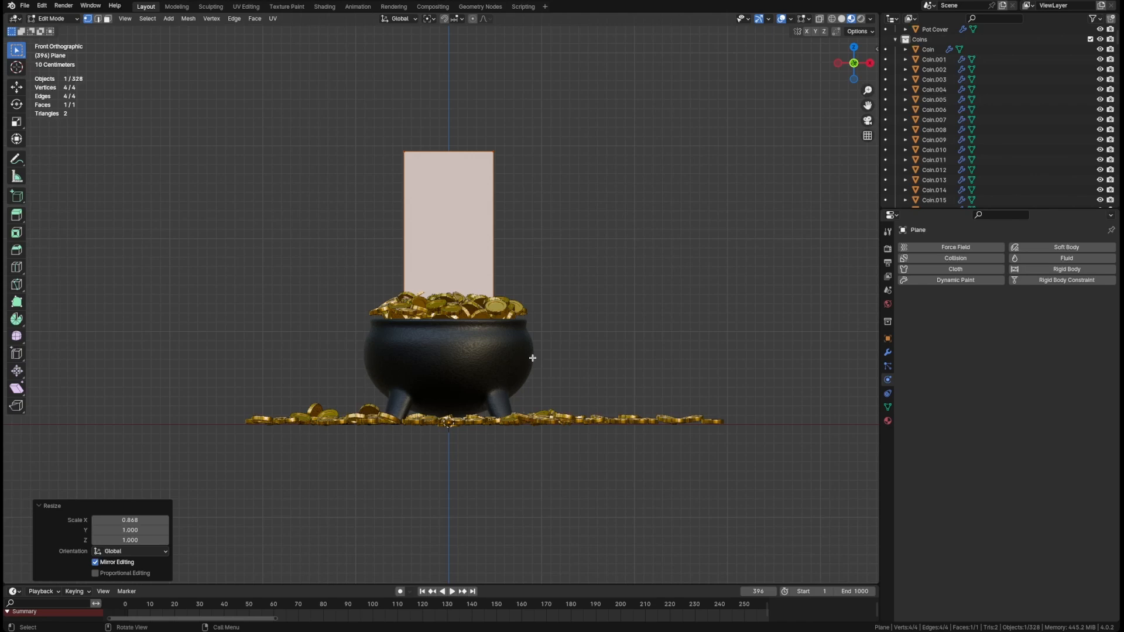
In Object Mode, move the plane about 0.93 m along Y so it stands behind the pot, and deselect it.
middle_click_drag(516, 354, 425, 223)
middle_click_drag(472, 283, 458, 301)
key("grave")
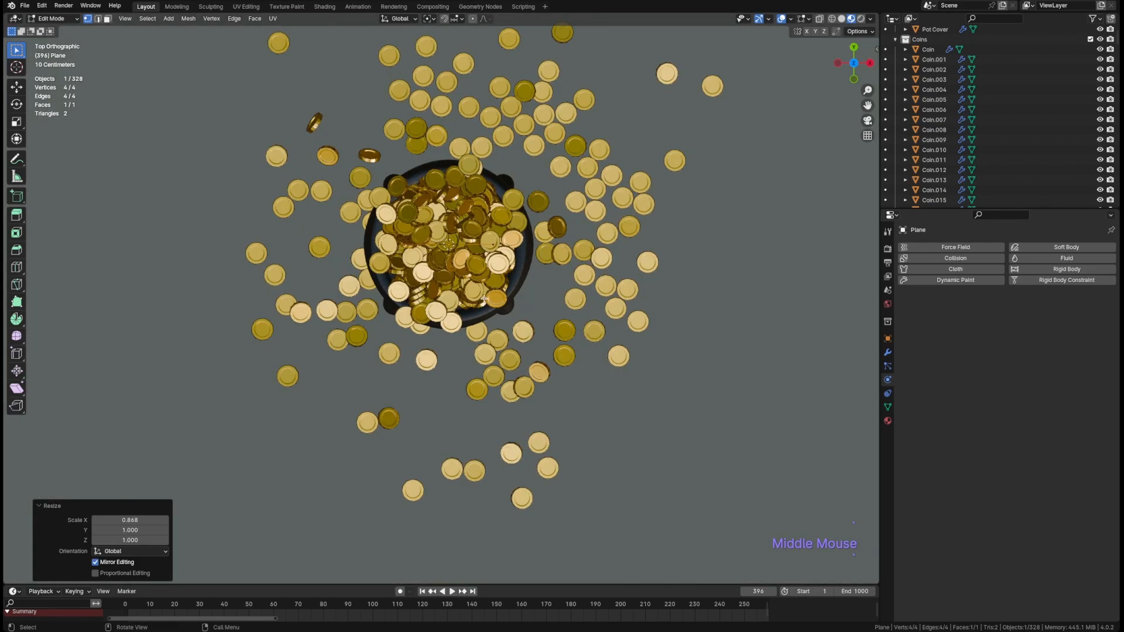
key("Tab")
key("g")
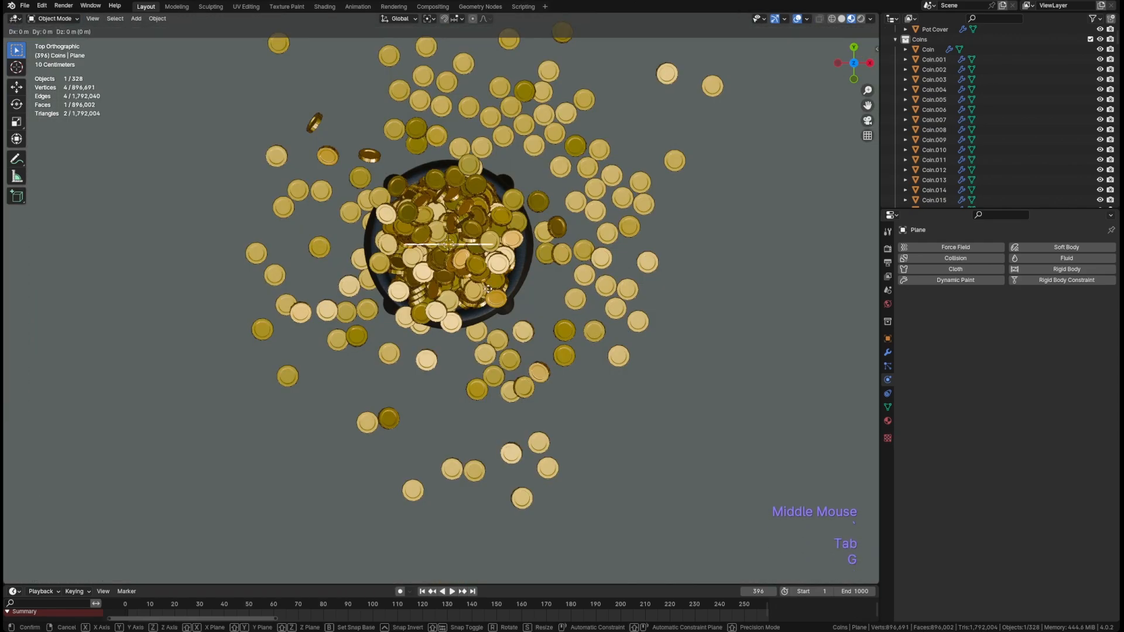
key("y")
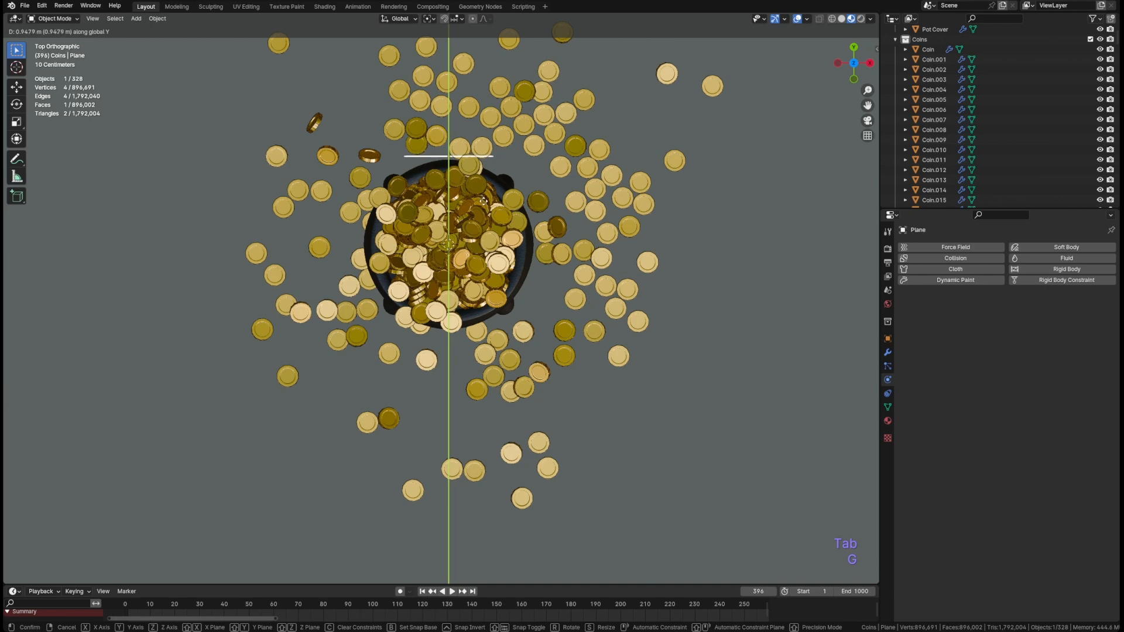
left_click(484, 202)
key("KP_1")
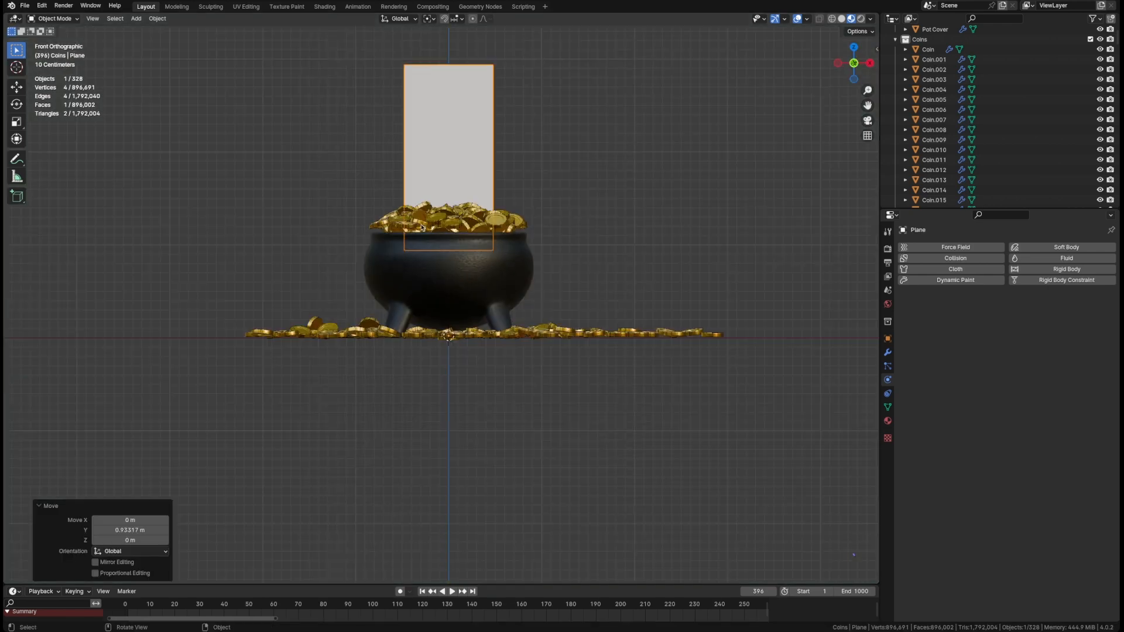
left_click(554, 199)
middle_click_drag(504, 194, 484, 309, "shift")
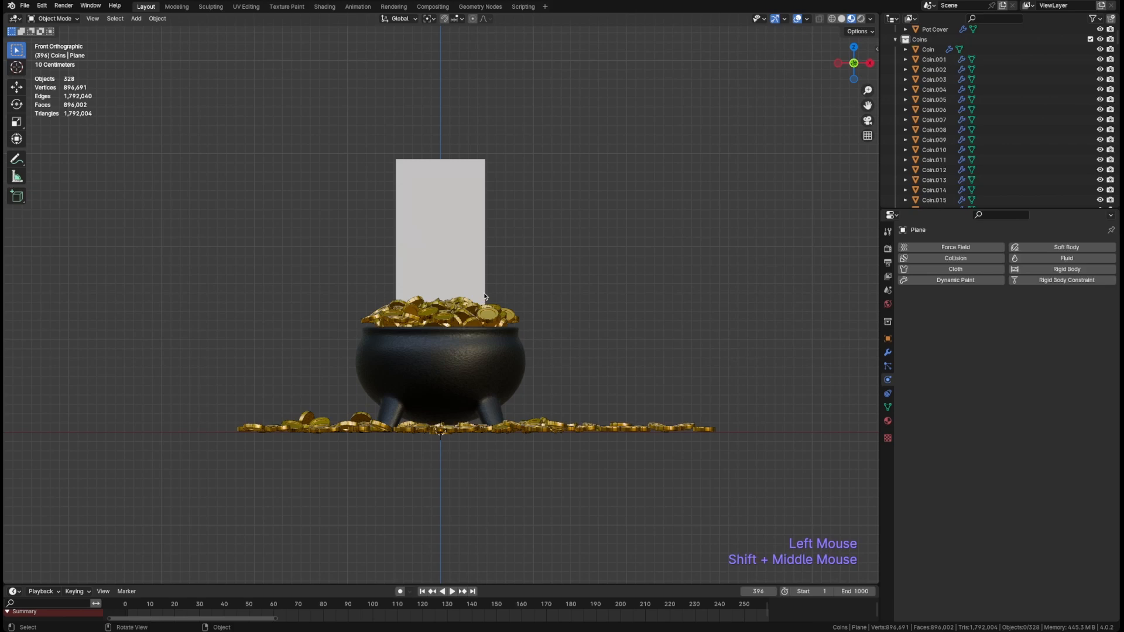
Raise the plane's top edge about 1.39 m along Z to make a tall strip behind the pot.
middle_click_drag(503, 287, 479, 314)
left_click(476, 224)
key("Tab")
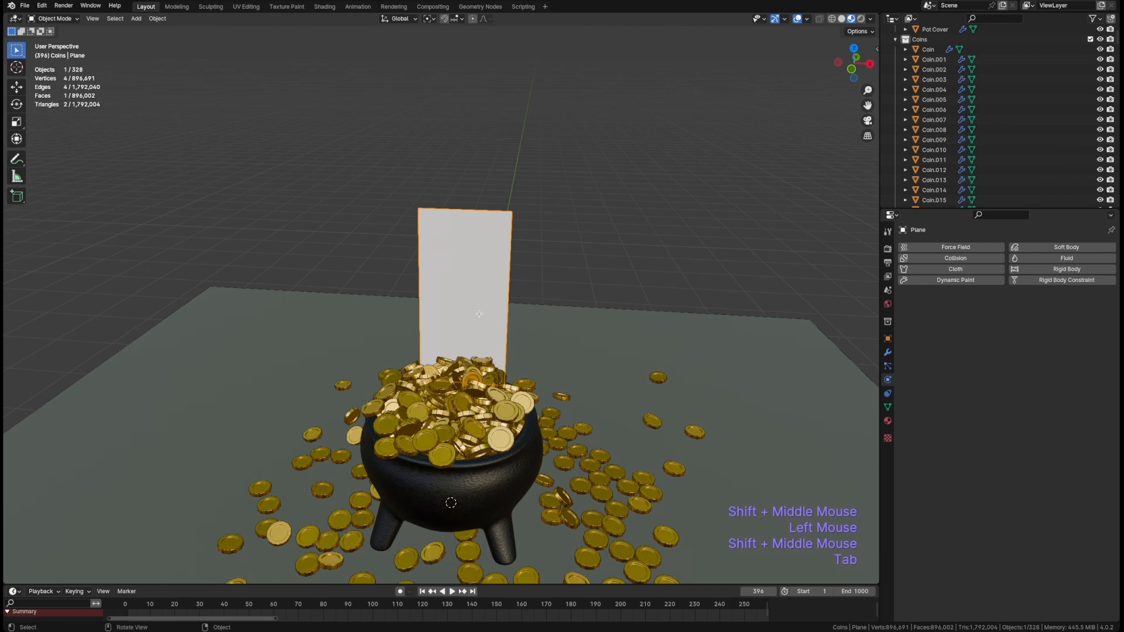
key("2")
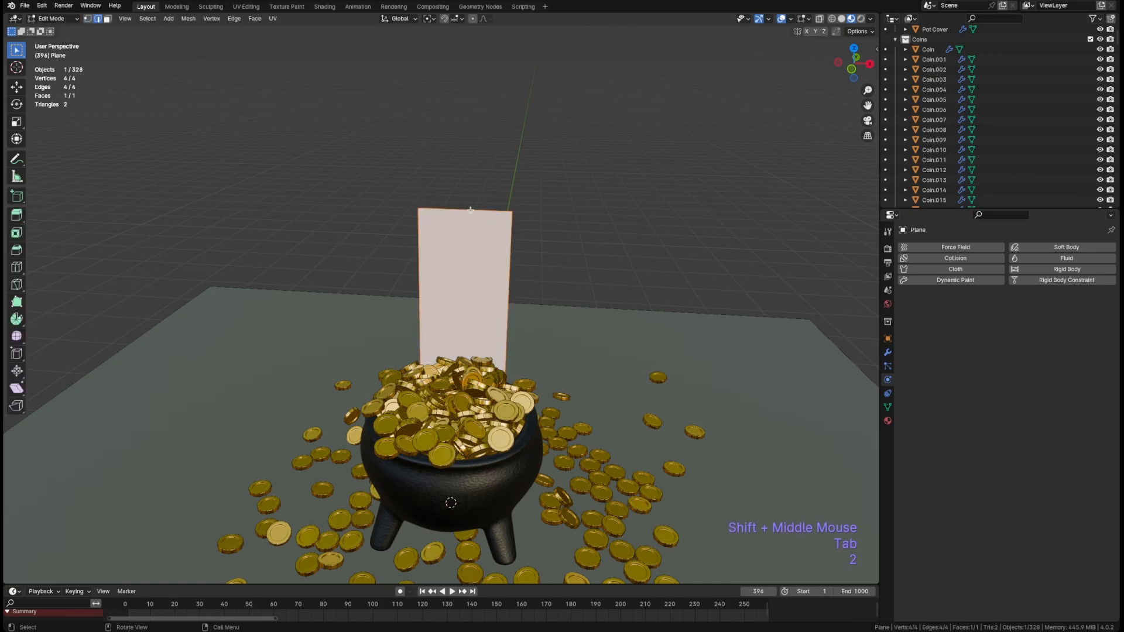
left_click(470, 210)
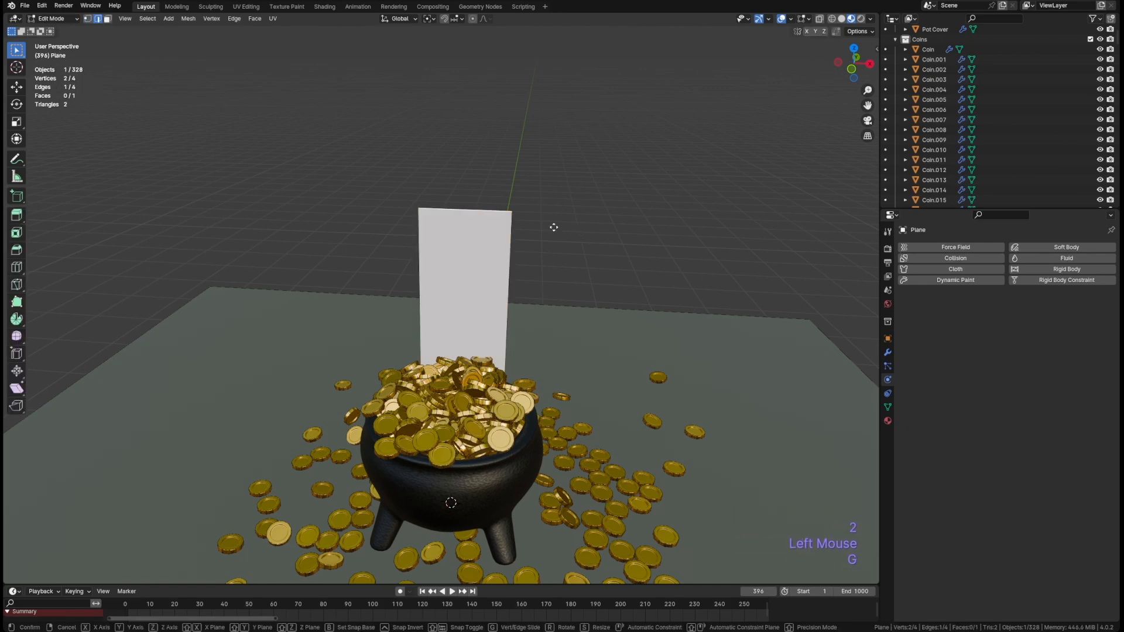
key("g")
left_click(559, 80)
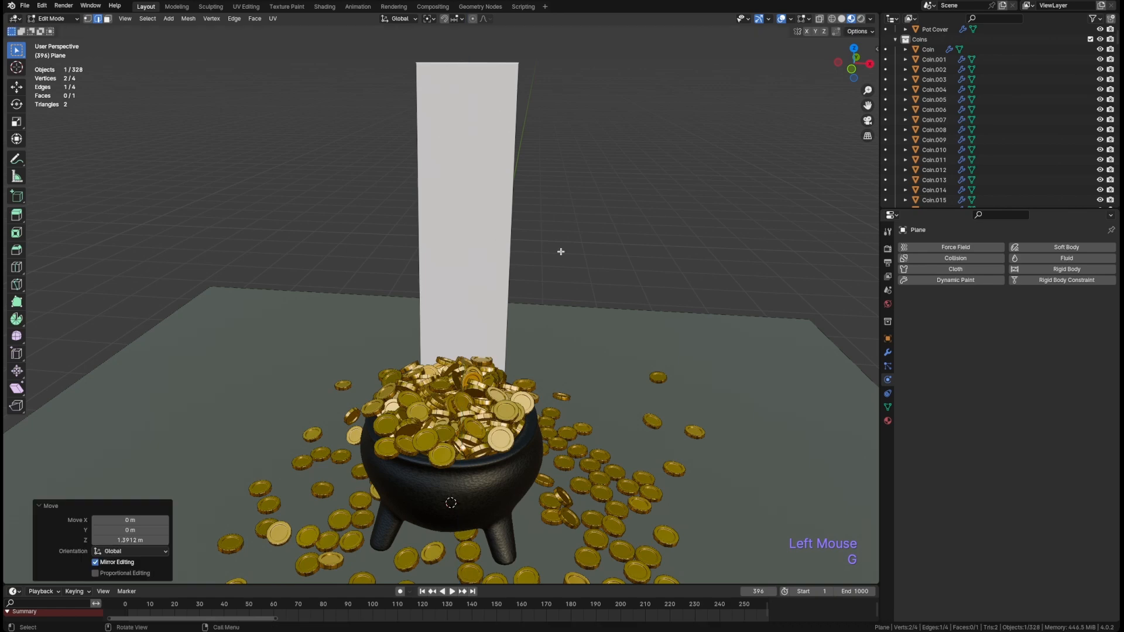
Save the pot-of-gold1.blend file and collapse the Coins collection in the Outliner.
key("KP_1")
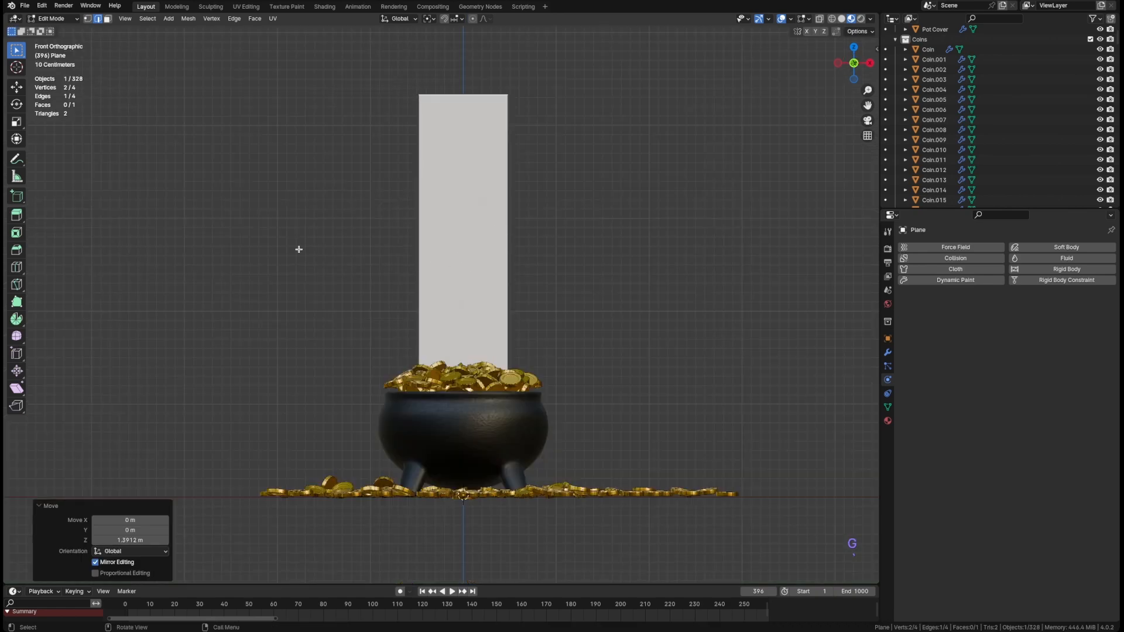
middle_click_drag(567, 389, 451, 296)
key("super+s")
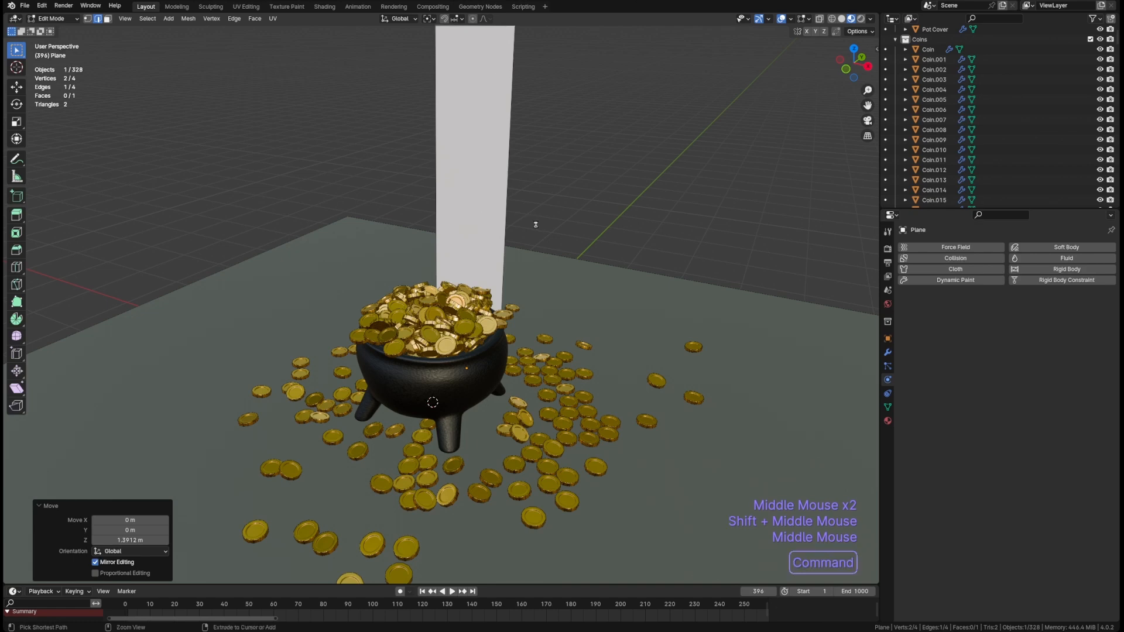
left_click(894, 41)
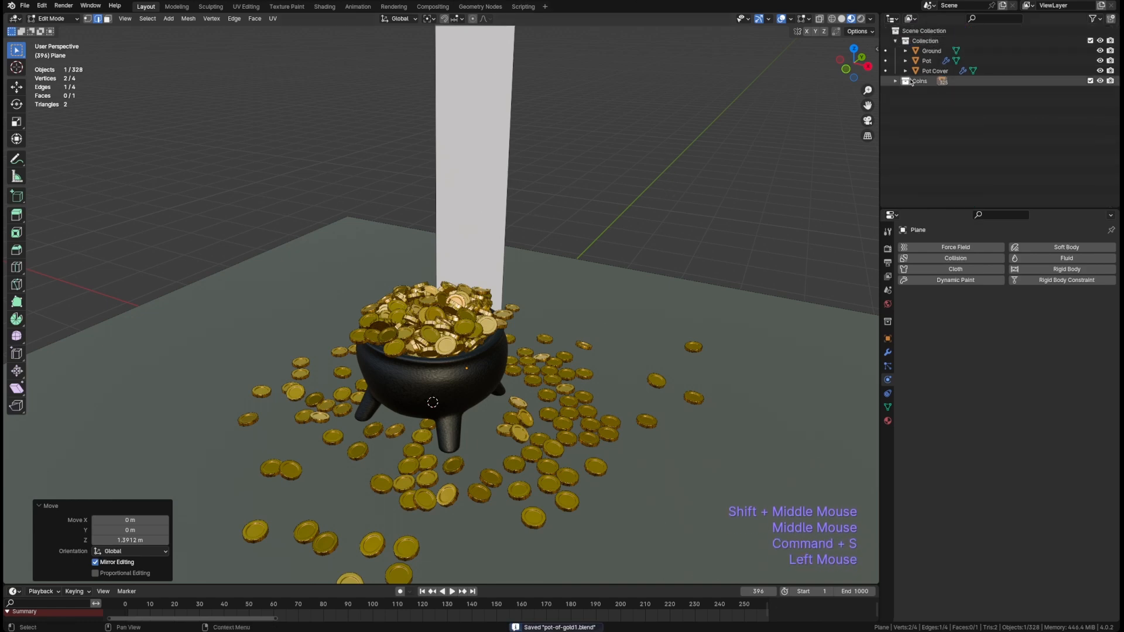
Leave Edit Mode, add a camera to the scene, and look through it in camera view.
scroll(914, 81, "down", 1)
middle_click_drag(547, 206, 567, 256, "shift")
key("Tab")
key("shift+a")
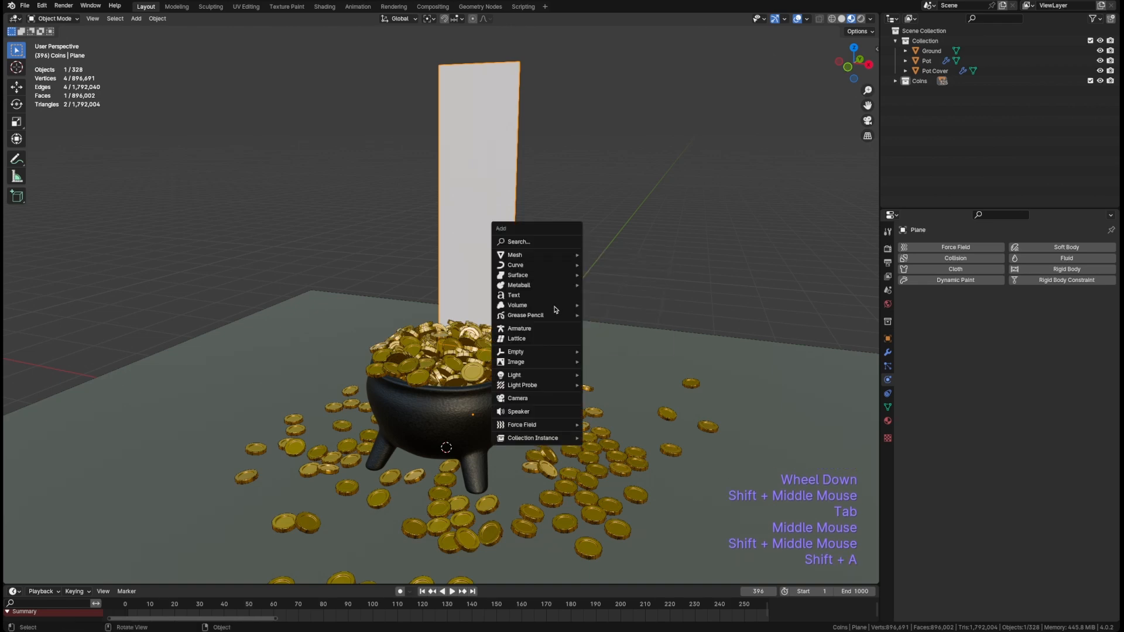
left_click(544, 398)
middle_click_drag(580, 327, 533, 347)
key("grave")
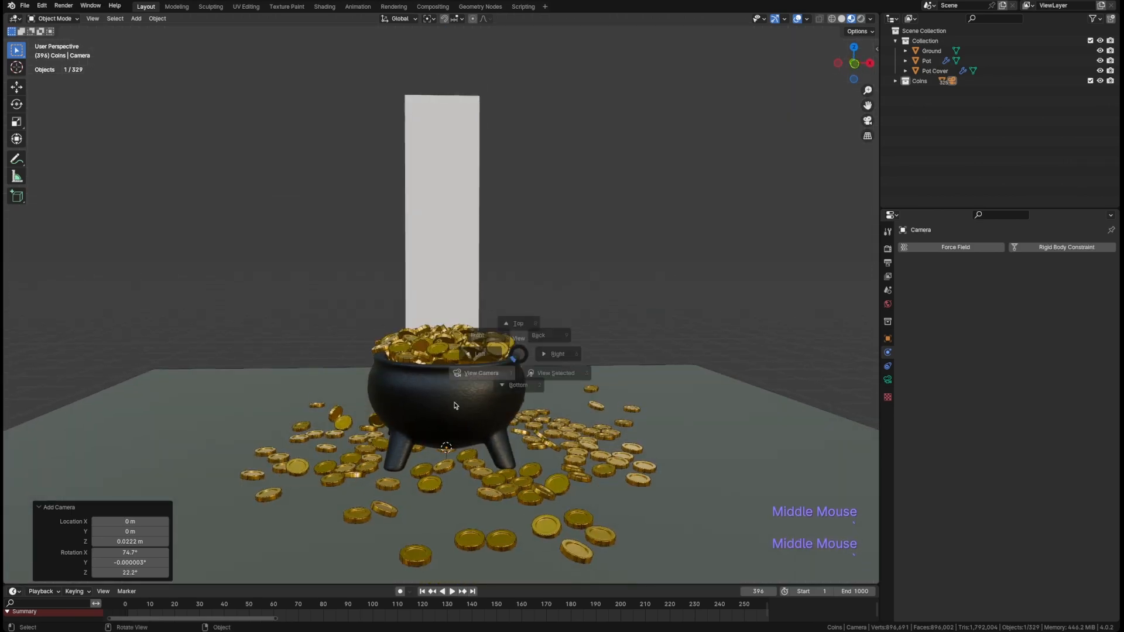
left_click(453, 391)
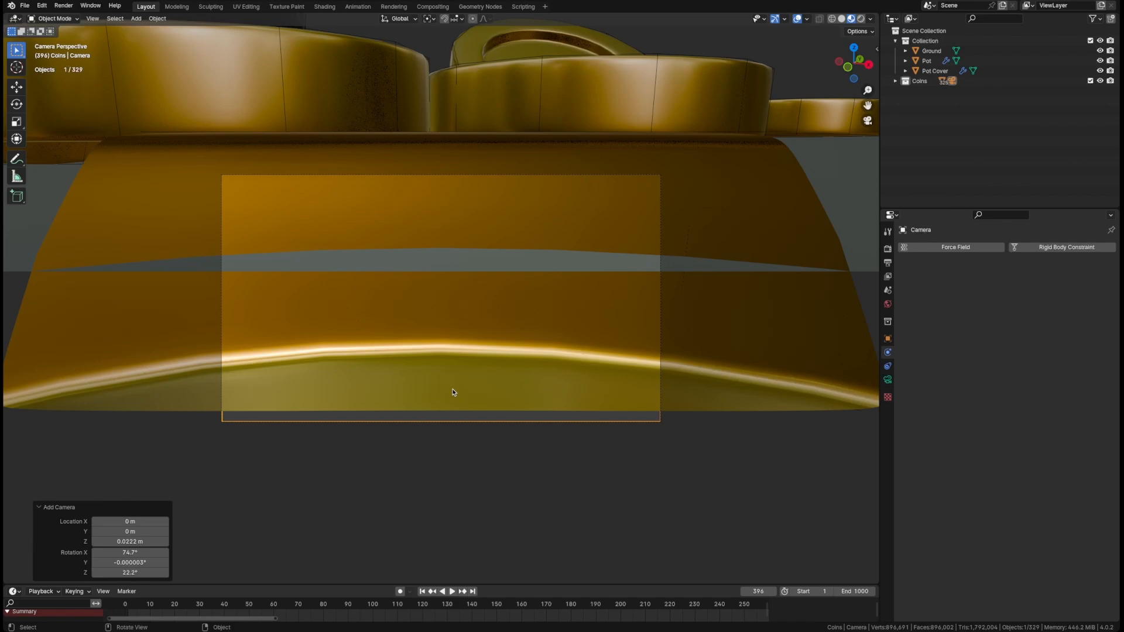
Fly the new camera back and up out of the coins until the whole pot is in view.
key("shift")
key("shift+grave")
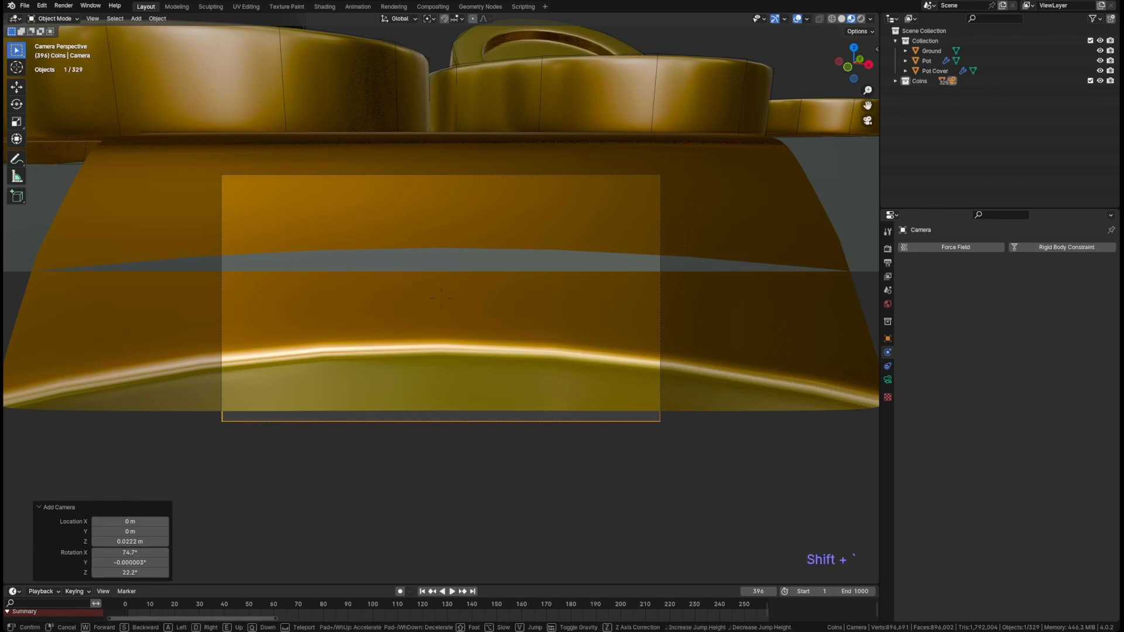
key("w")
key("s")
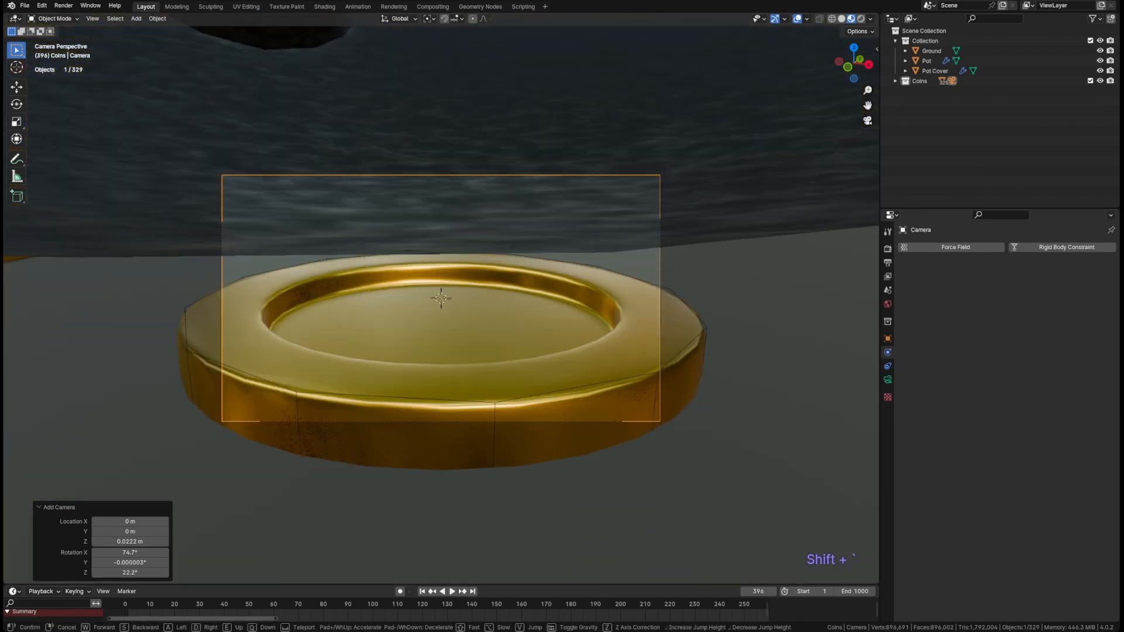
key("e")
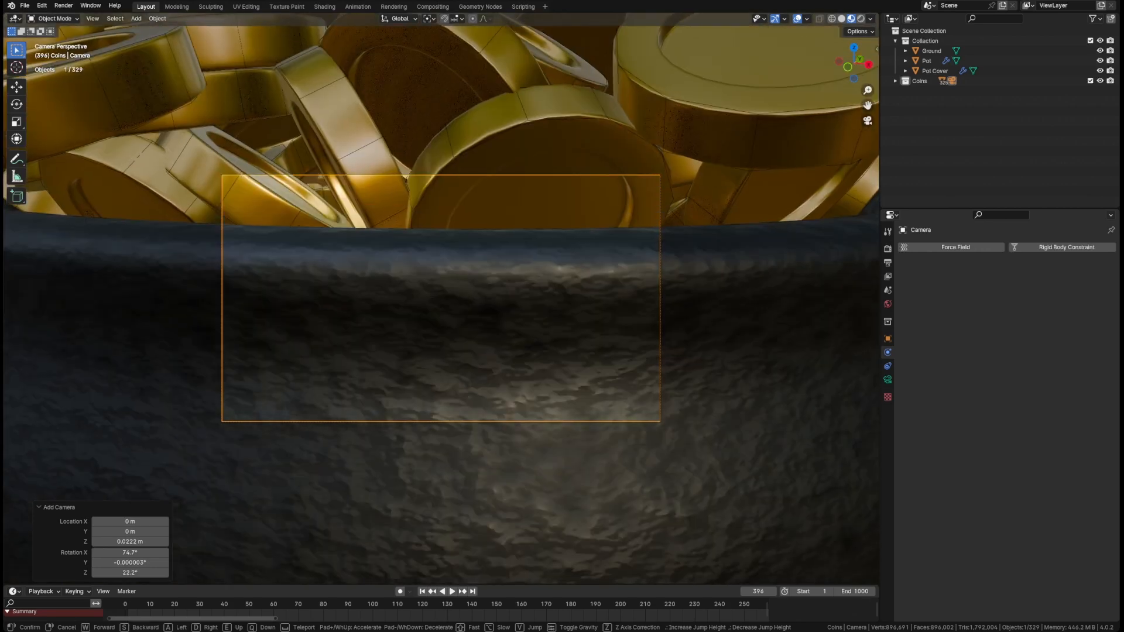
key("s")
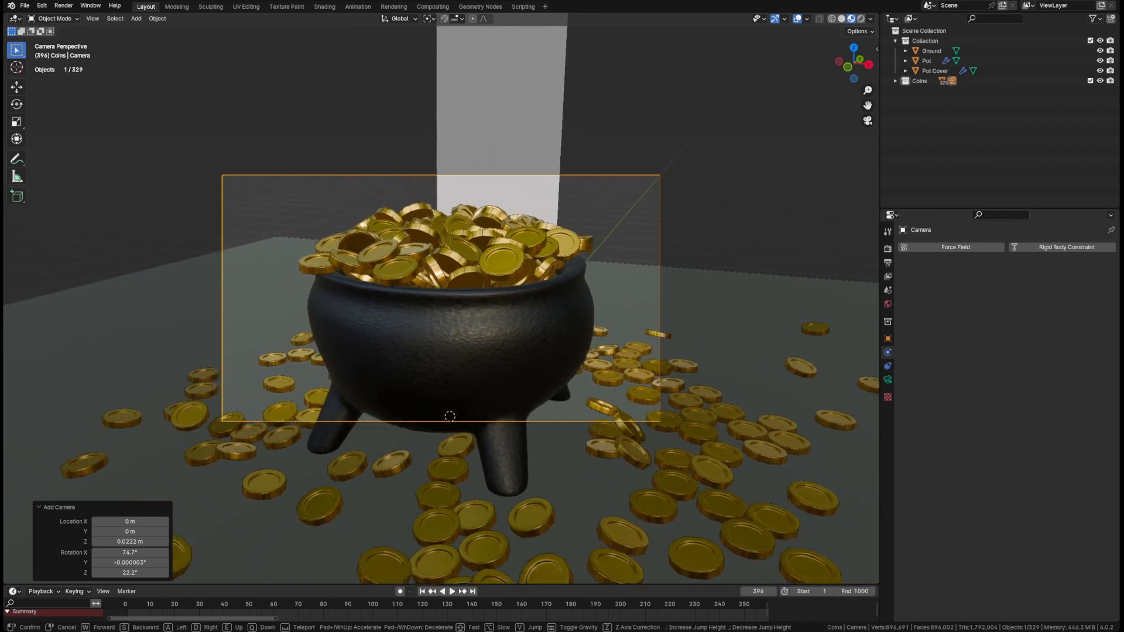
key("s")
key("a")
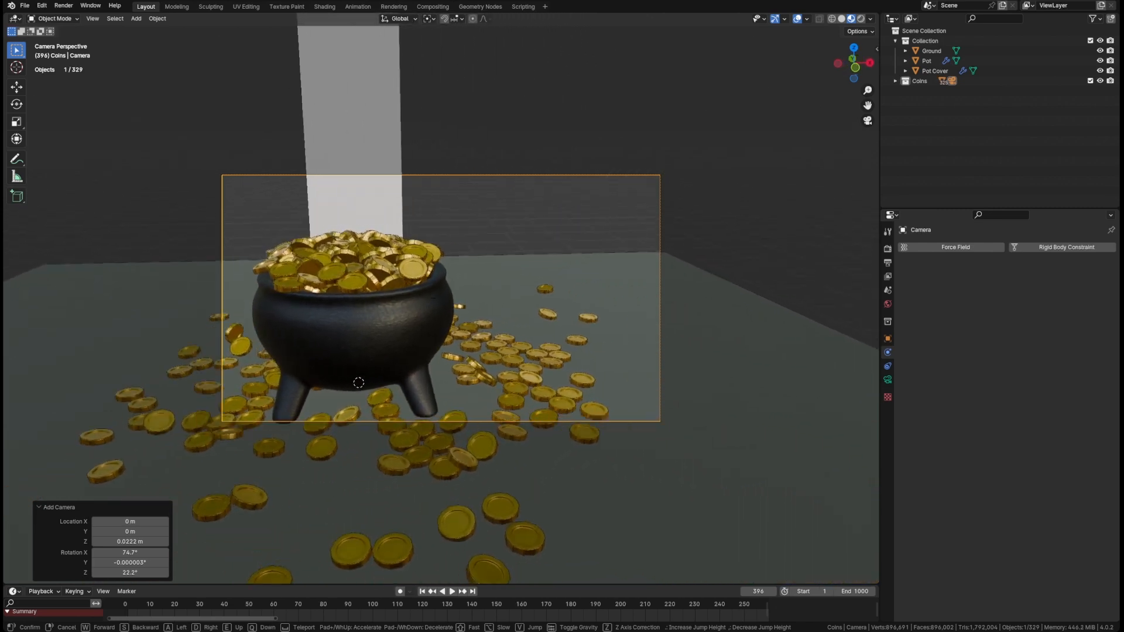
Adjust the camera position and angle to centre the pot in the frame with the strip behind it, and confirm the placement.
key("a")
key("s")
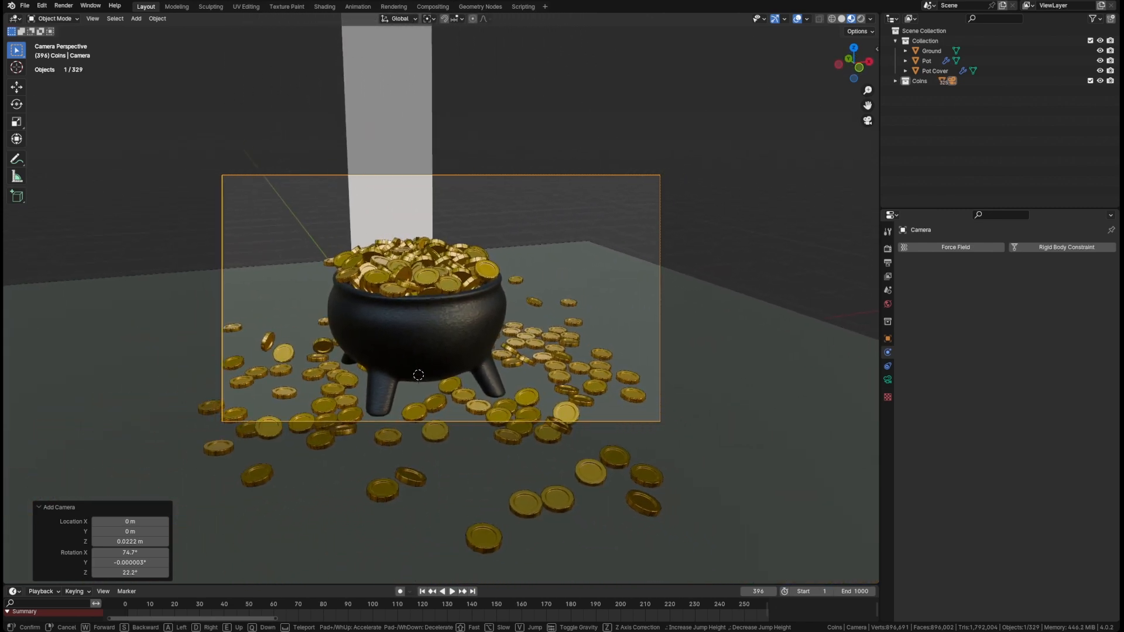
key("a")
key("s")
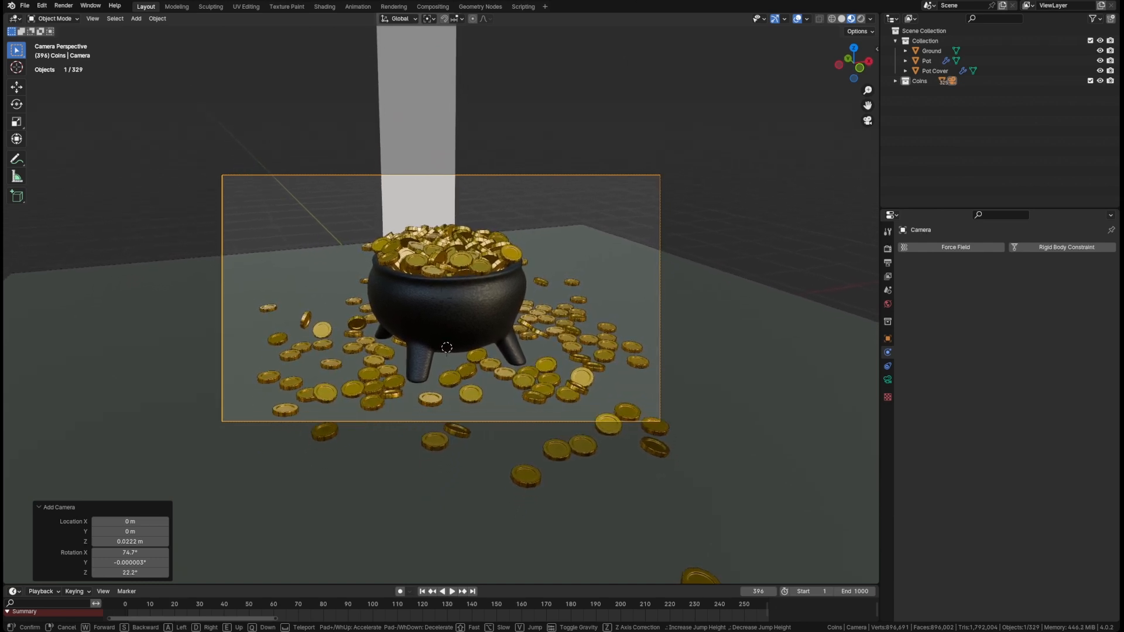
key("s")
key("d")
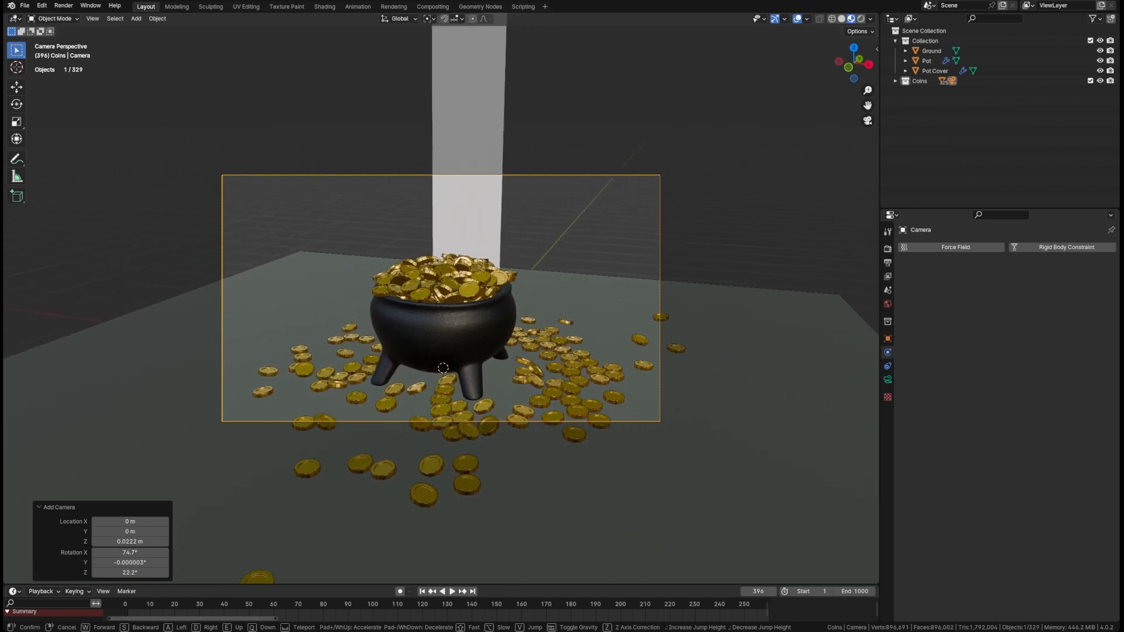
key("w")
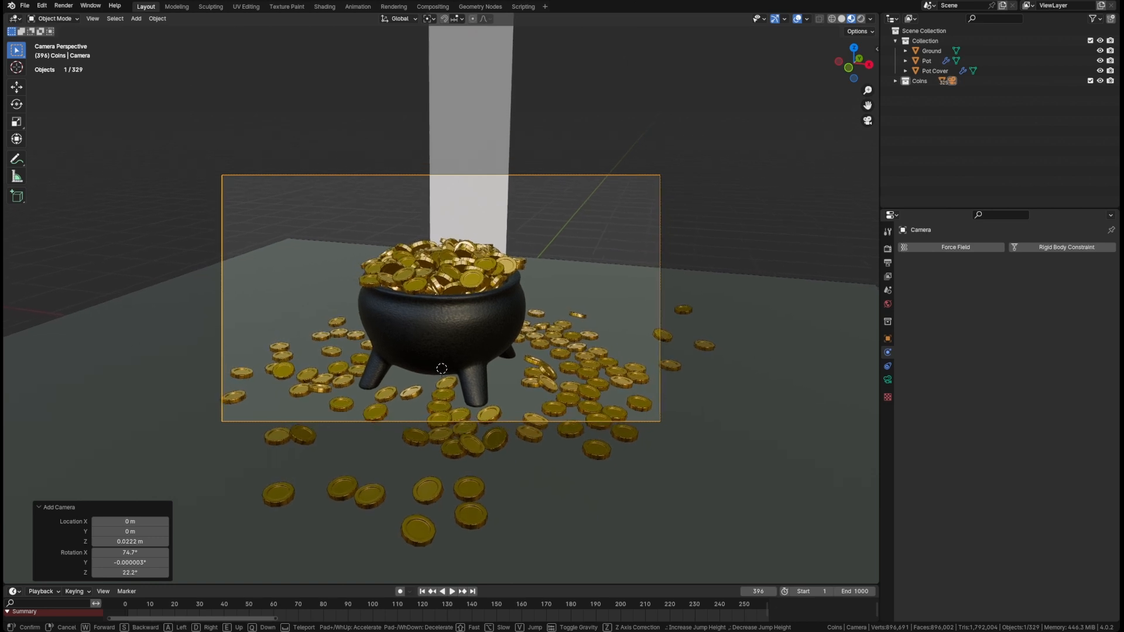
left_click(452, 393)
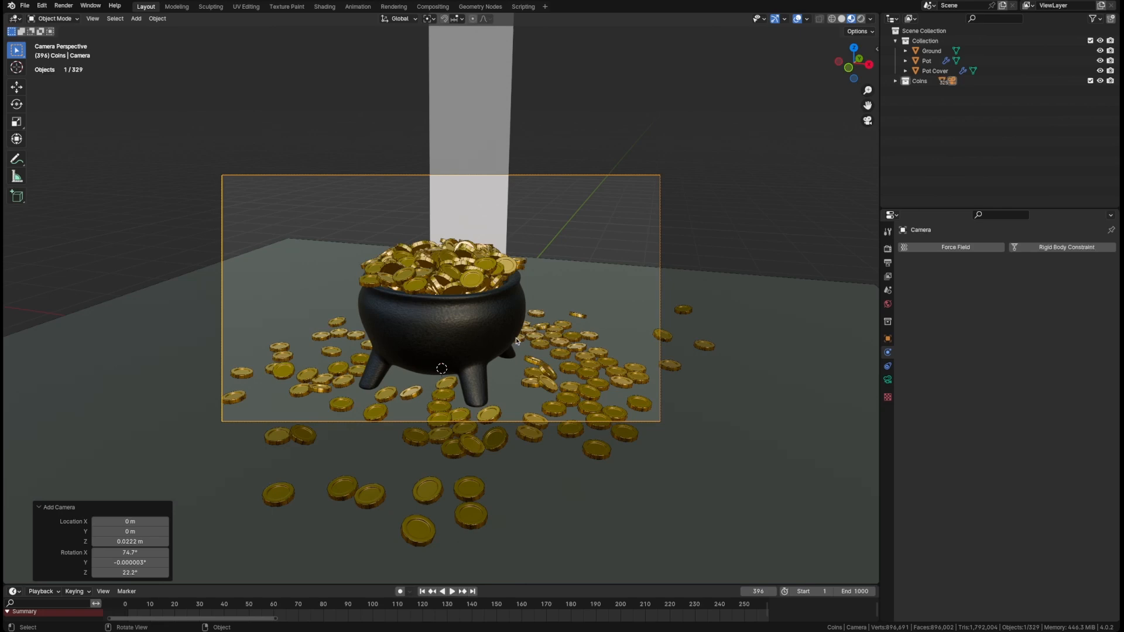
Examine the pot and strip from outside the camera, and check their framing again in camera view.
middle_click_drag(517, 340, 544, 348)
key("a")
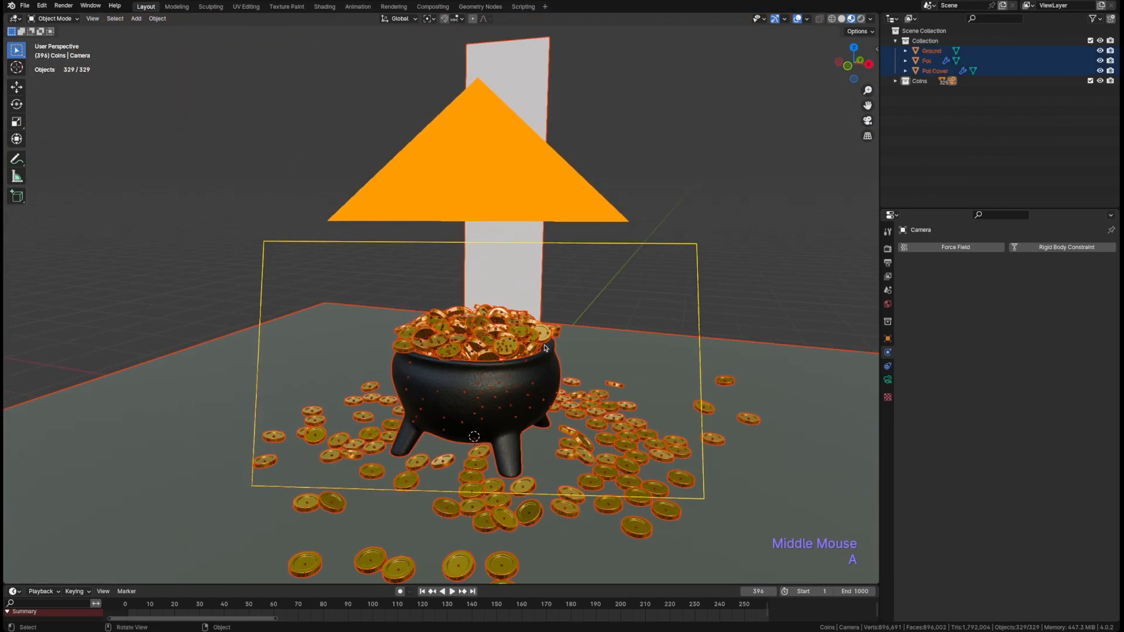
left_click(578, 299)
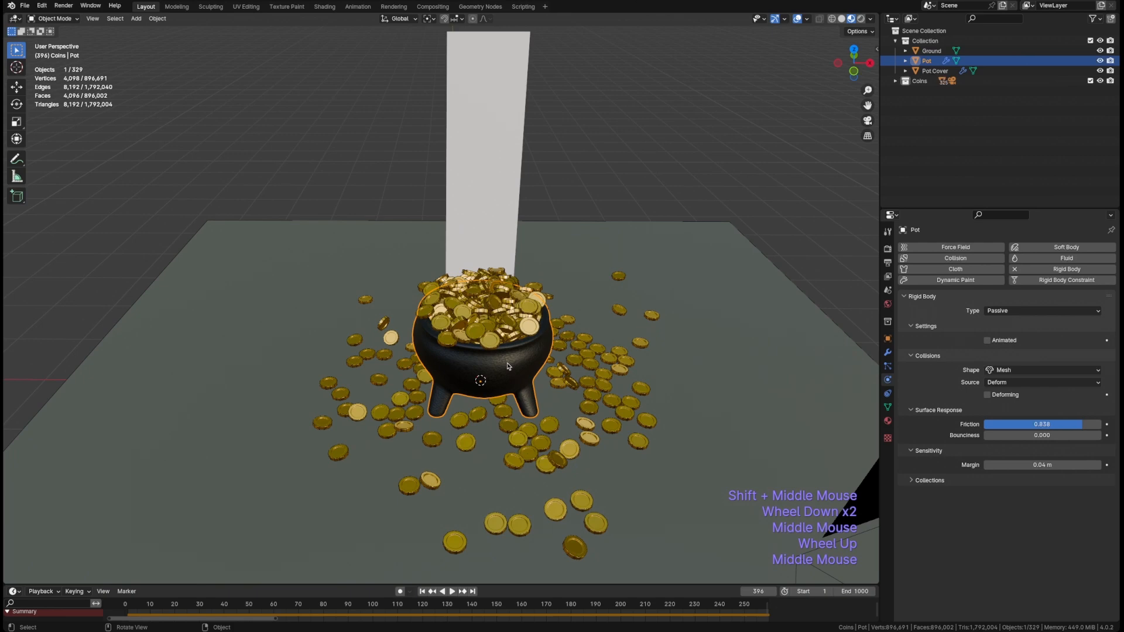
key("grave")
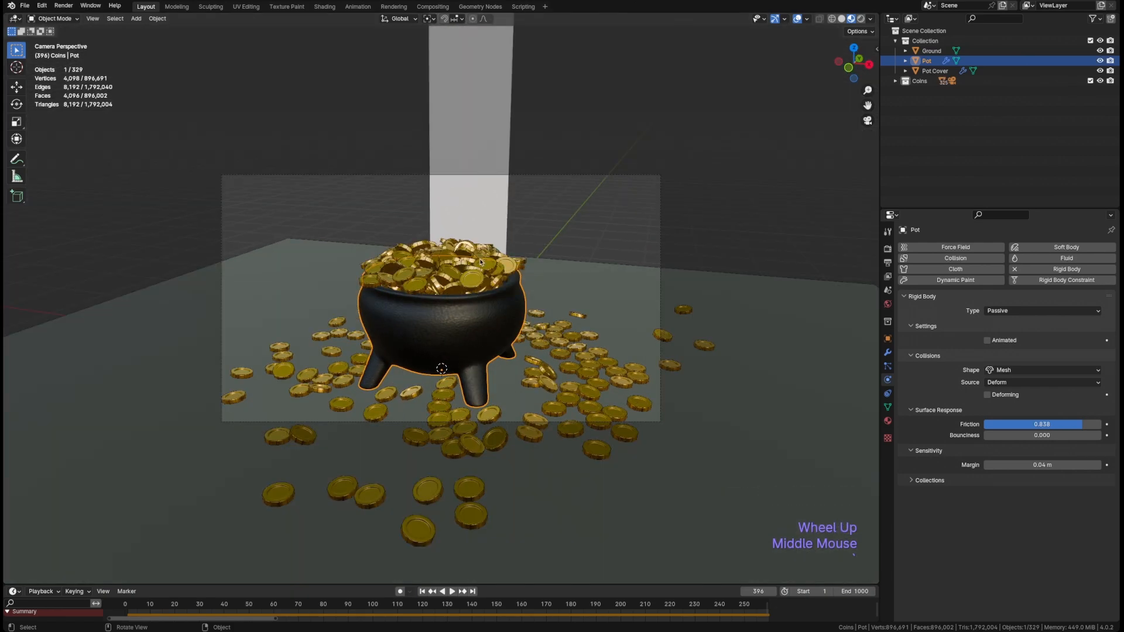
key("grave")
scroll(468, 298, "down", 1)
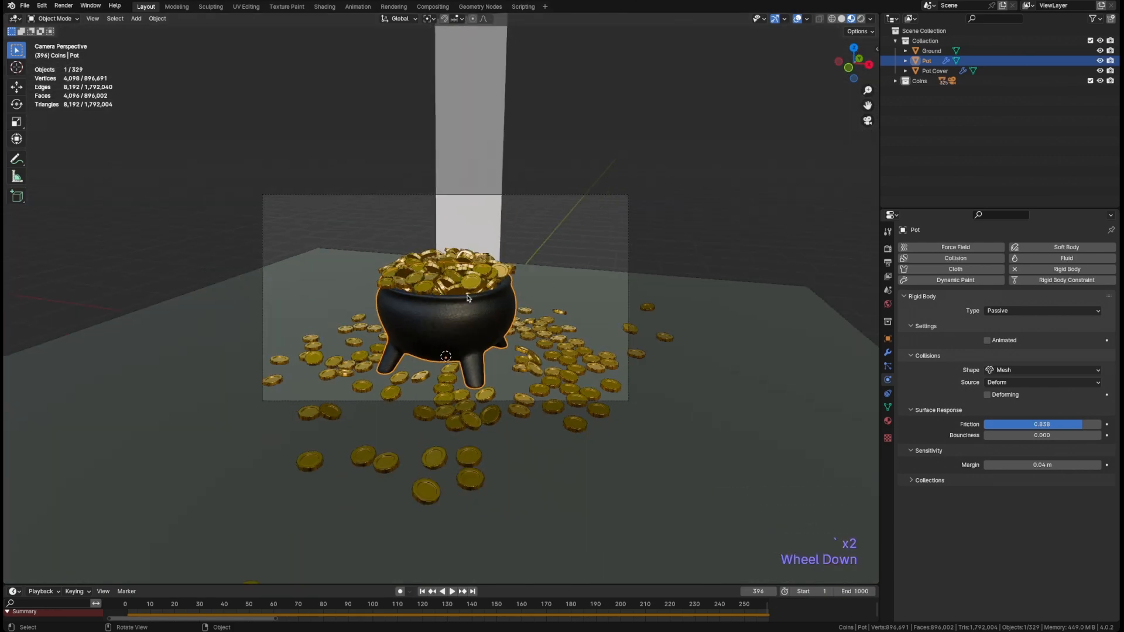
scroll(467, 298, "down", 2)
scroll(463, 264, "up", 4)
scroll(456, 218, "down", 1)
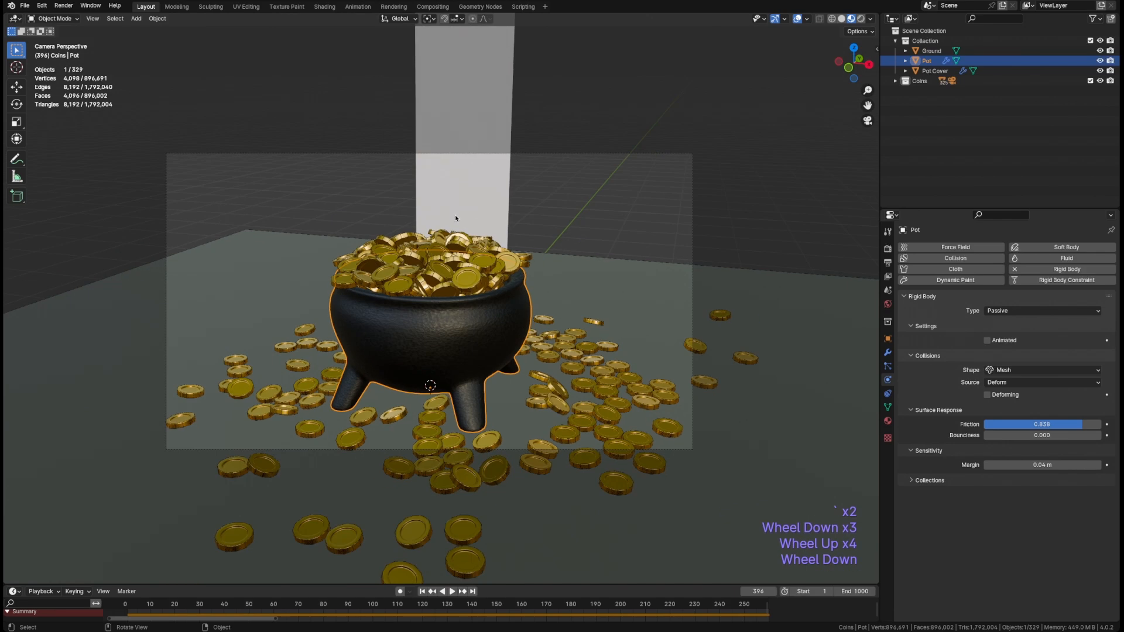
Select the strip plane and switch to the Shading workspace, merging the file browser area into the 3D viewport.
left_click(456, 214)
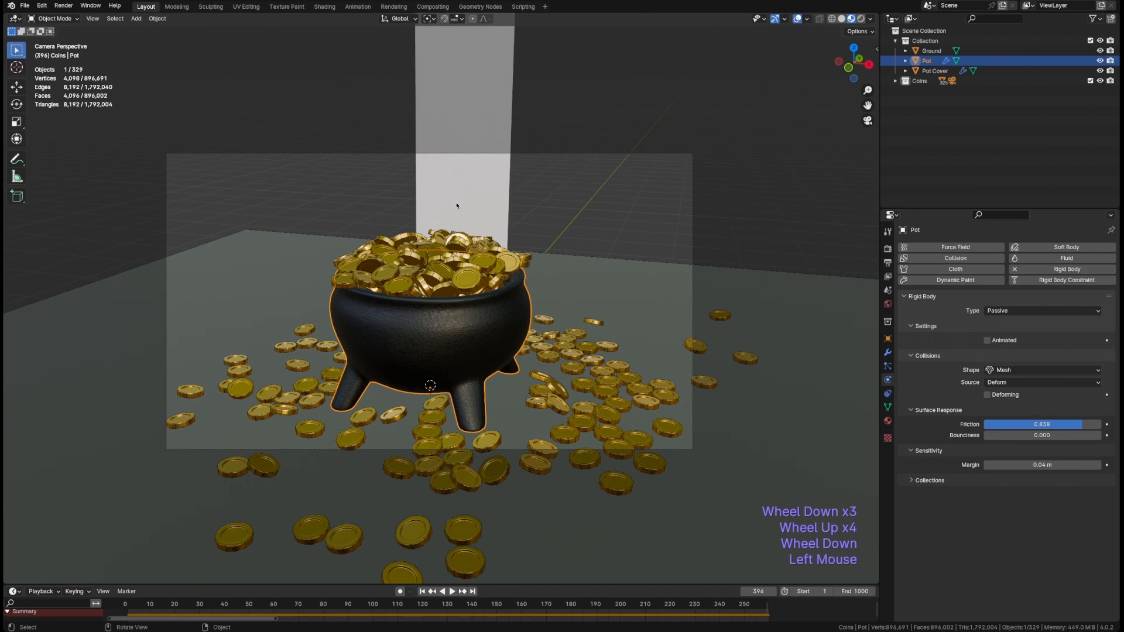
left_click(324, 6)
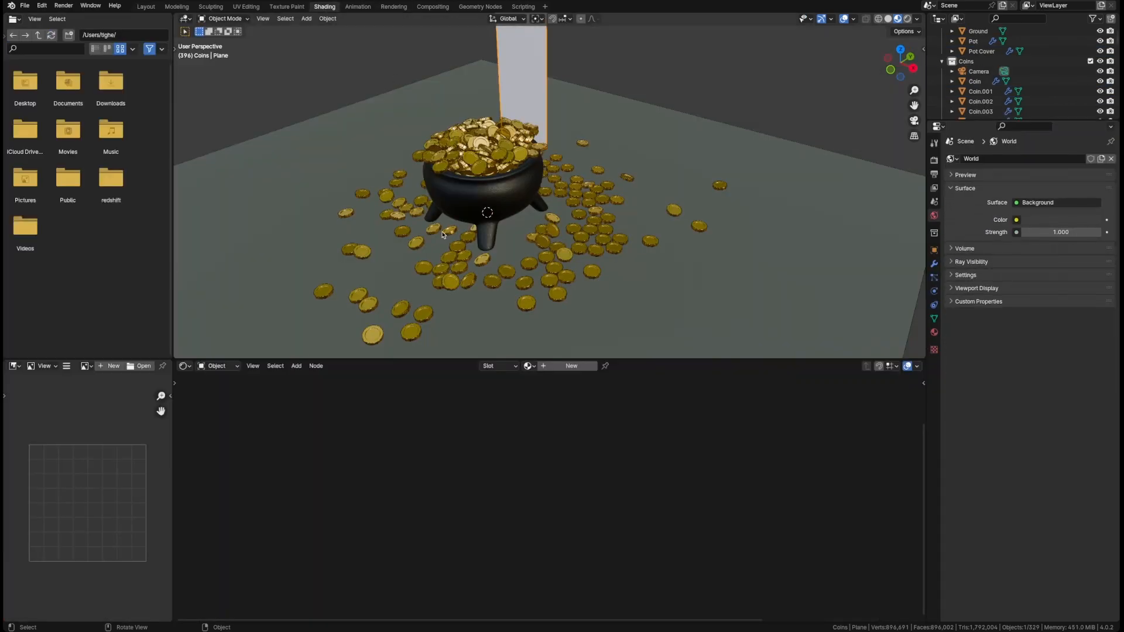
right_click(172, 336)
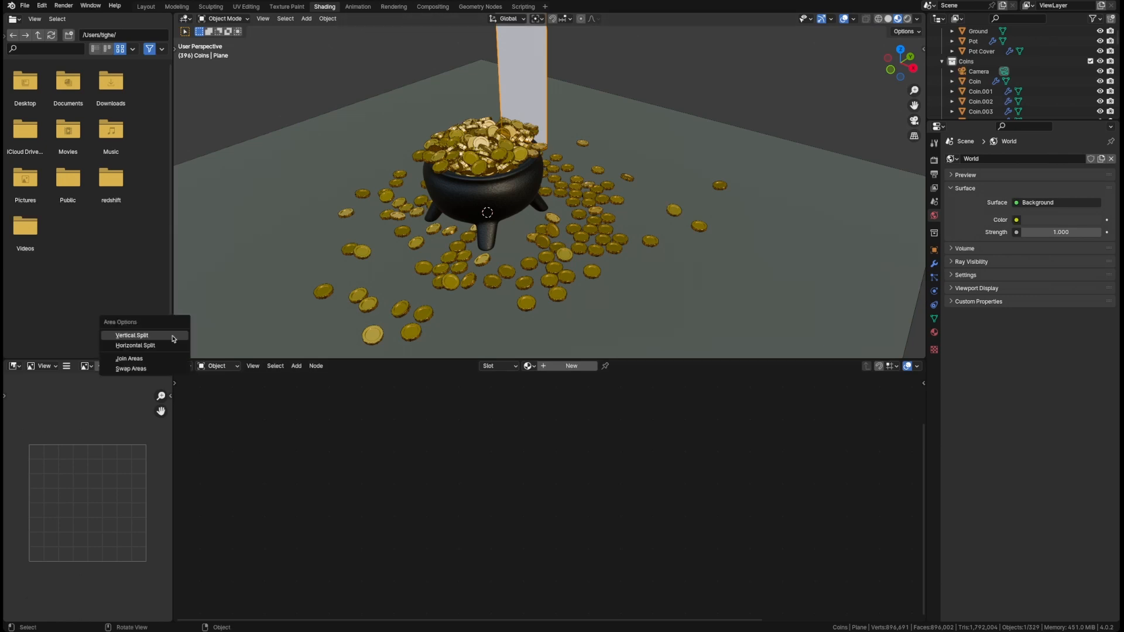
left_click(161, 369)
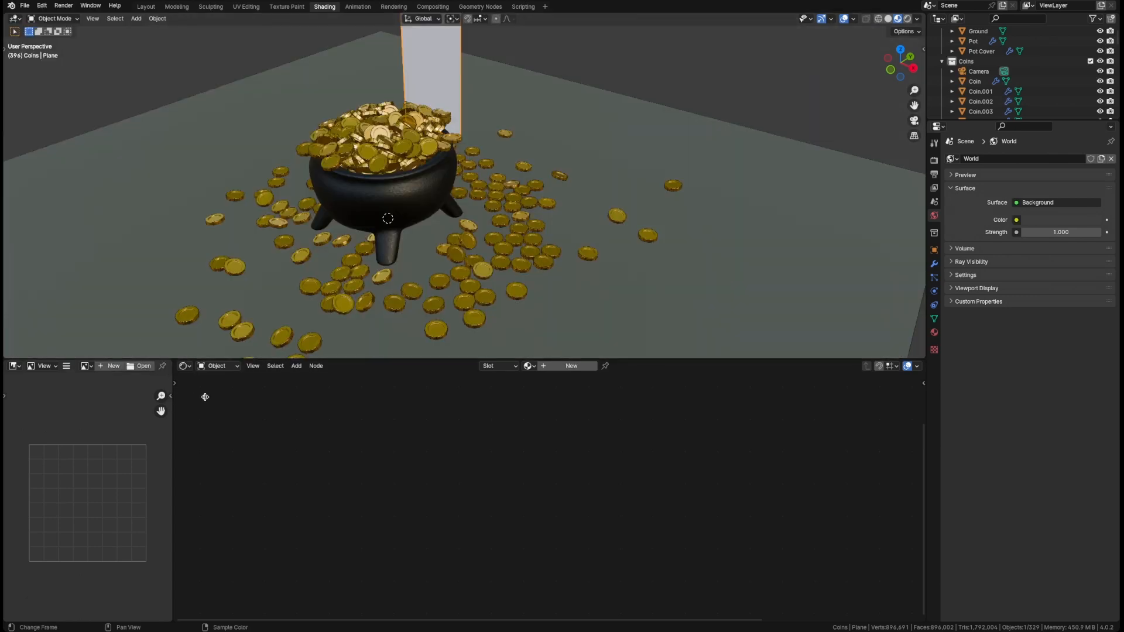
Widen the image editor area and turn it into a 3D viewport looking through the camera, zoomed in on the pot.
left_click_drag(173, 440, 218, 444)
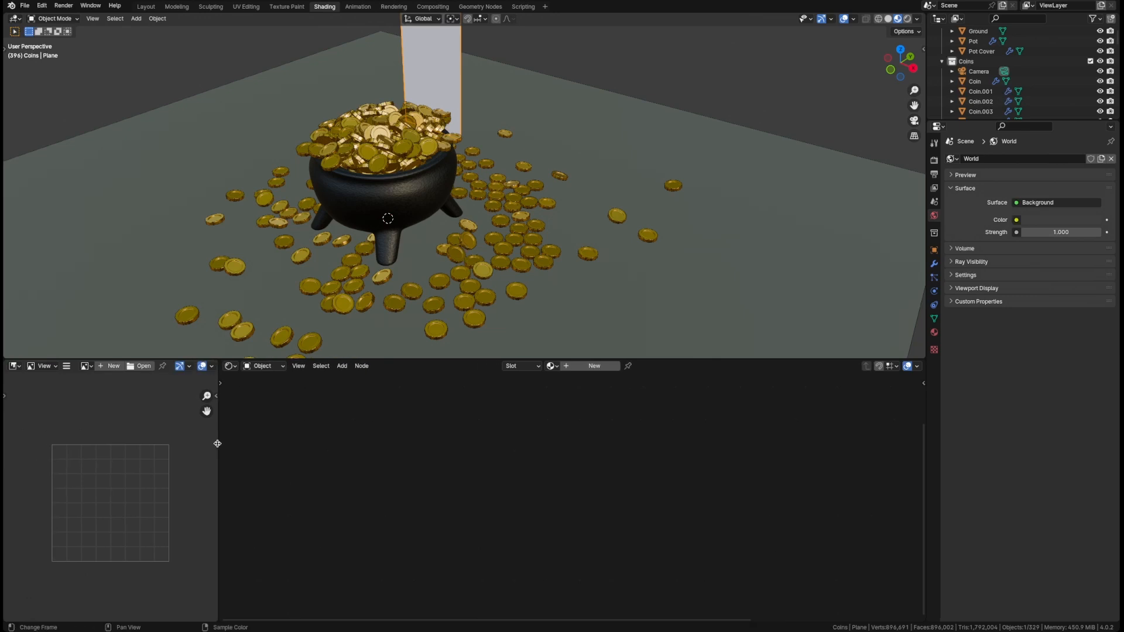
left_click(14, 366)
left_click(38, 392)
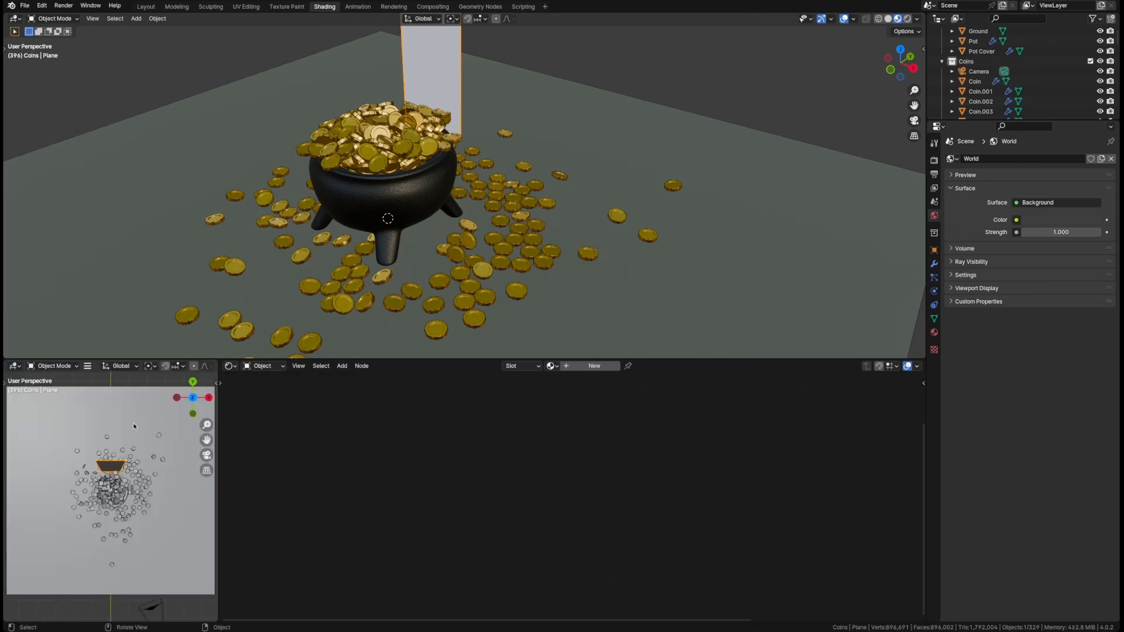
key("grave")
left_click(48, 492)
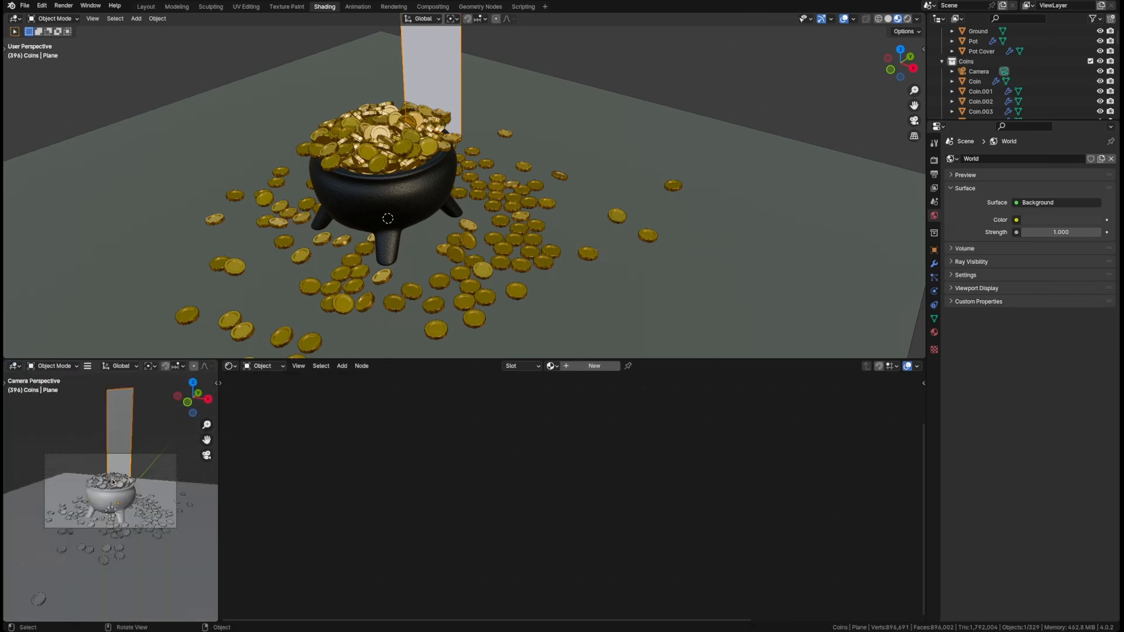
mouse_move(113, 484)
middle_mouse_down("ctrl")
mouse_move(114, 502)
mouse_move(115, 491)
middle_mouse_up("ctrl")
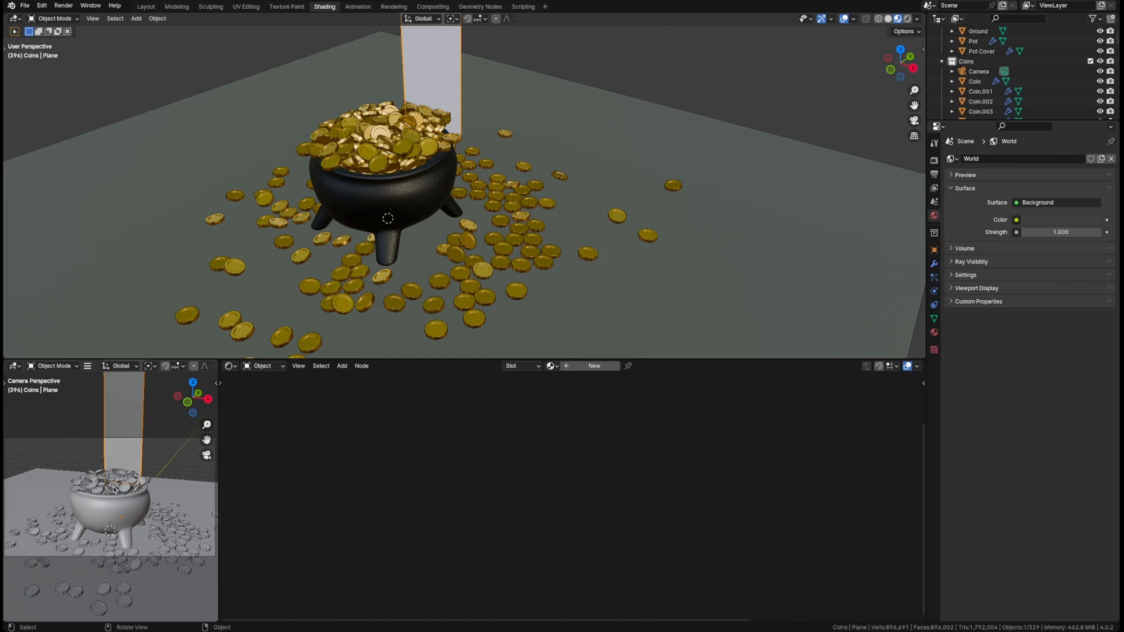
scroll(106, 366, "down", 3)
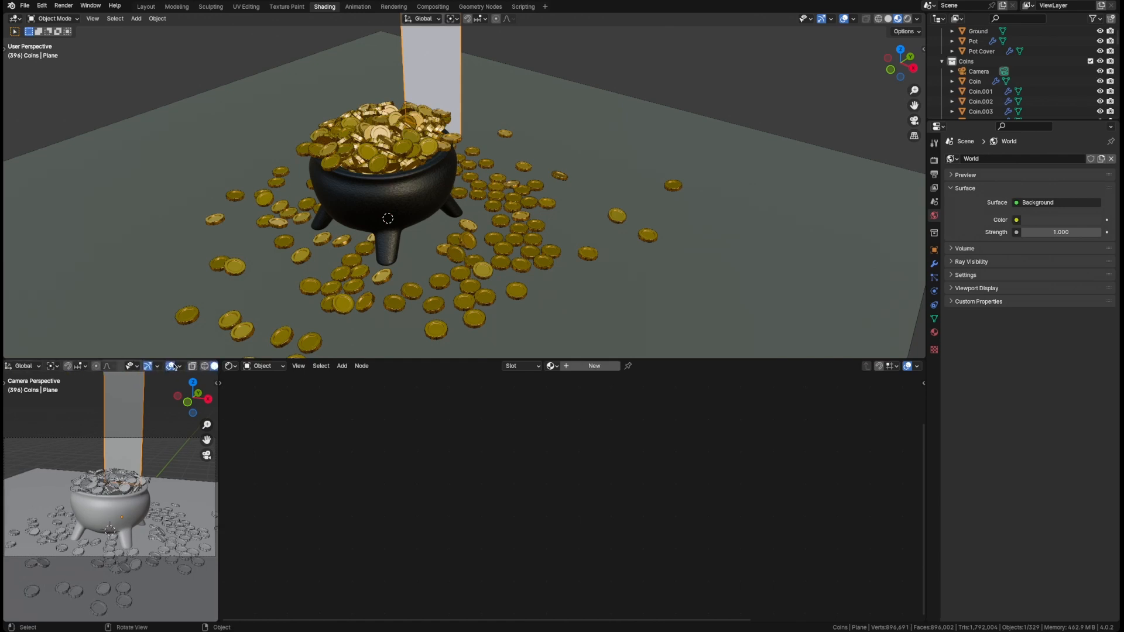
Hide the overlays and gizmos in the small camera viewport and save the file.
left_click(170, 366)
scroll(184, 368, "down", 2)
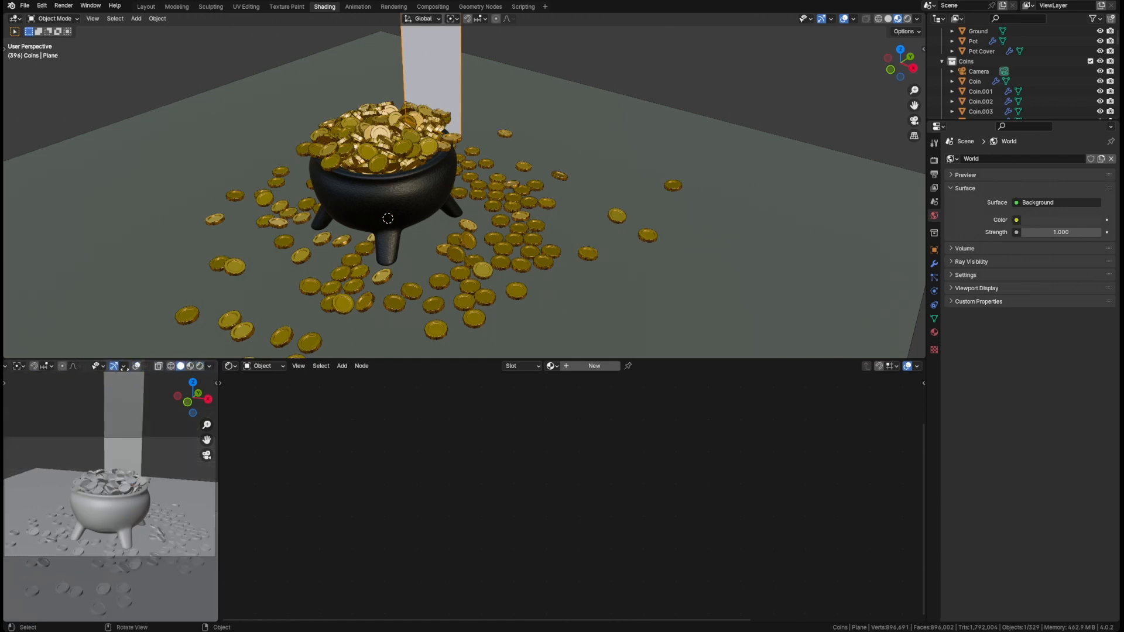
left_click(115, 366)
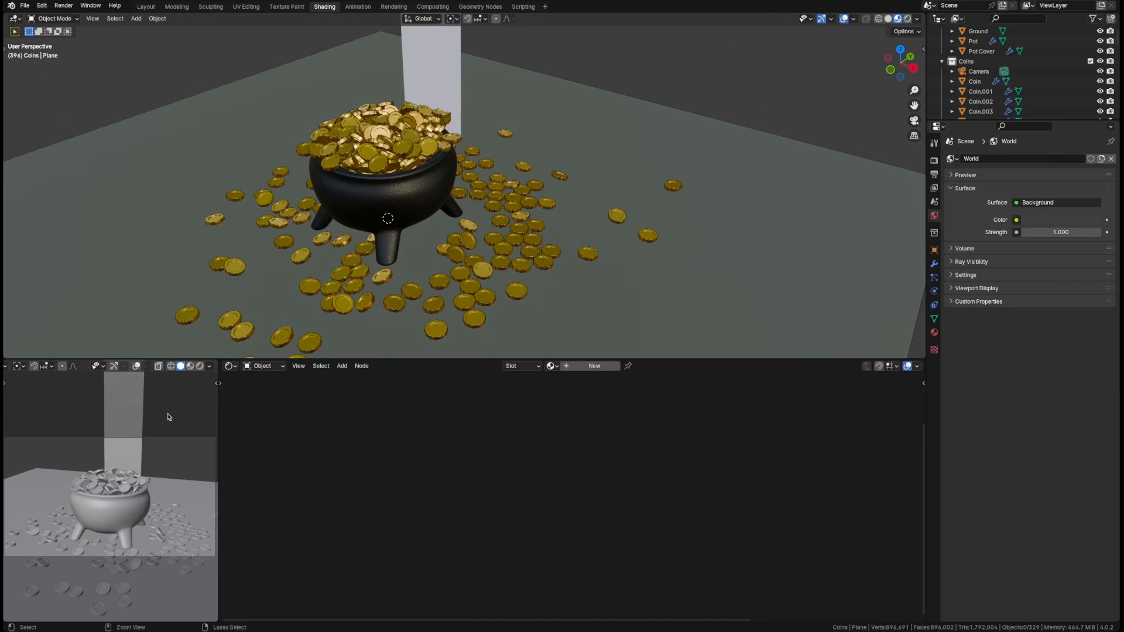
key("ctrl+s")
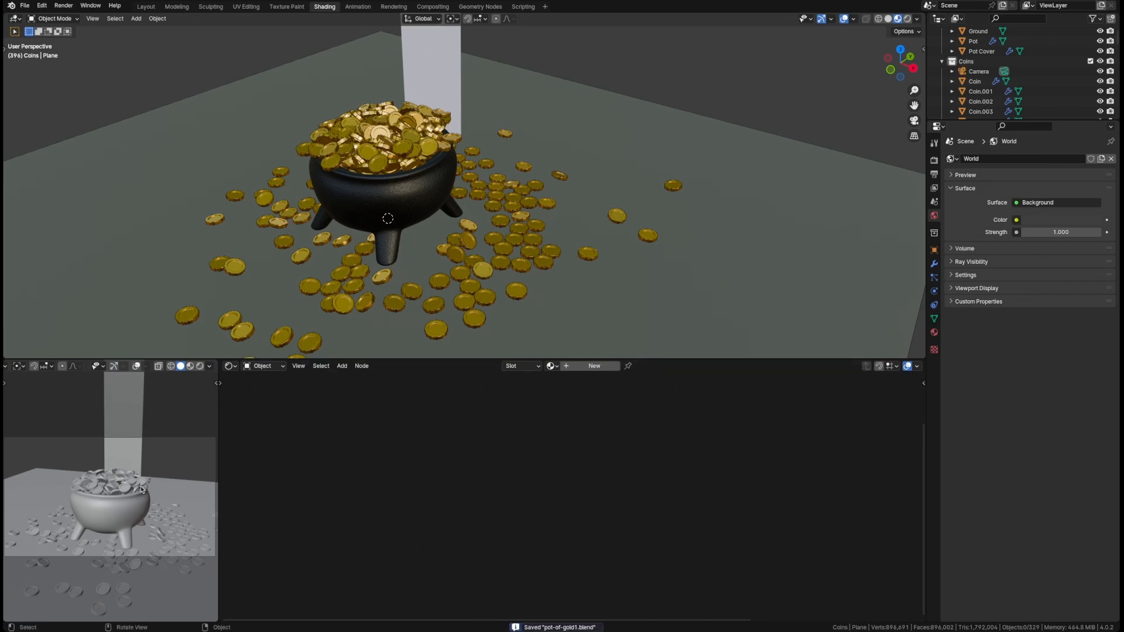
Widen the small camera viewport to fit the whole frame and switch it to Material Preview shading.
left_click_drag(218, 468, 281, 471)
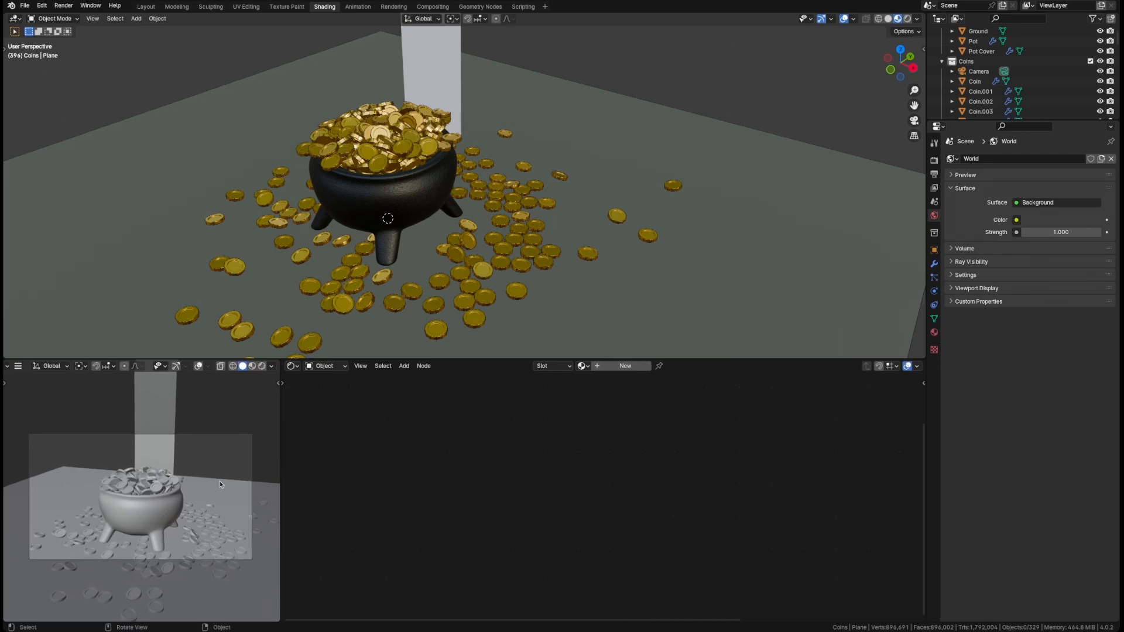
middle_click_drag(220, 485, 185, 491, "ctrl")
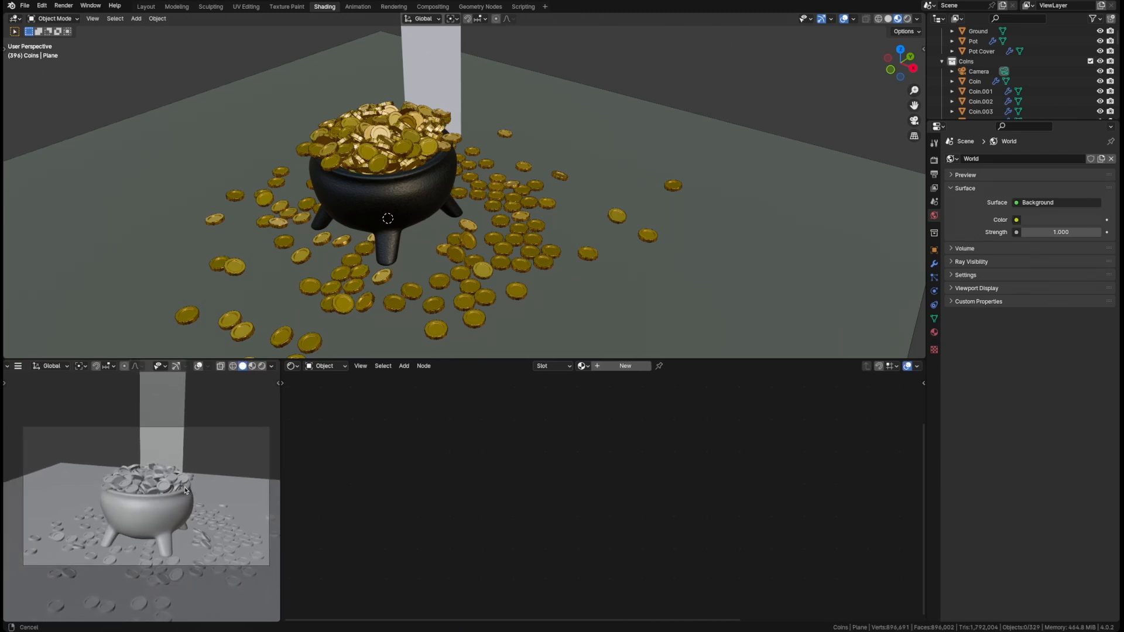
key("z")
left_click(166, 539)
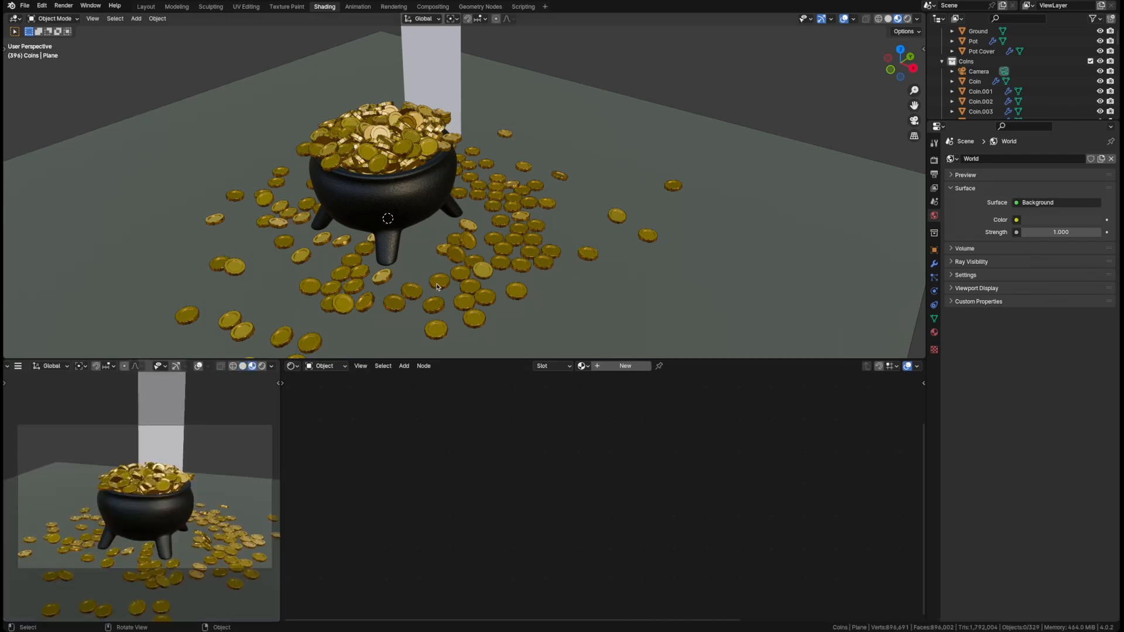
key("z")
Select the strip plane behind the pot and give it a new material named Rainbow.
mouse_move(421, 238)
middle_mouse_down()
mouse_move(431, 245)
mouse_move(7, 335)
mouse_move(464, 184)
middle_mouse_up()
left_click(463, 212)
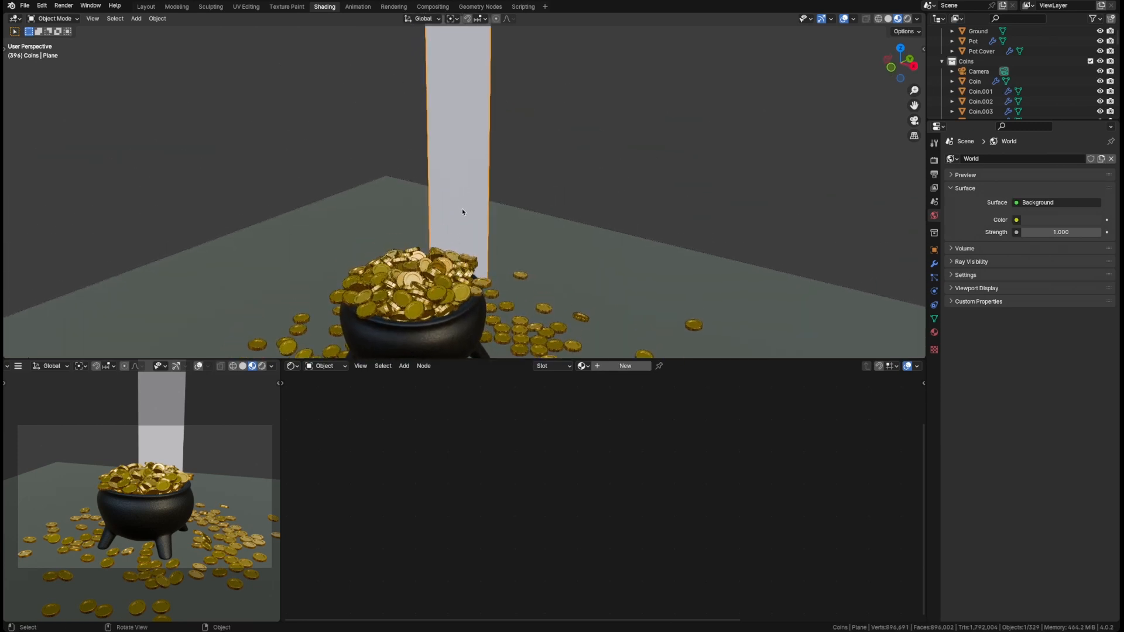
left_click(625, 366)
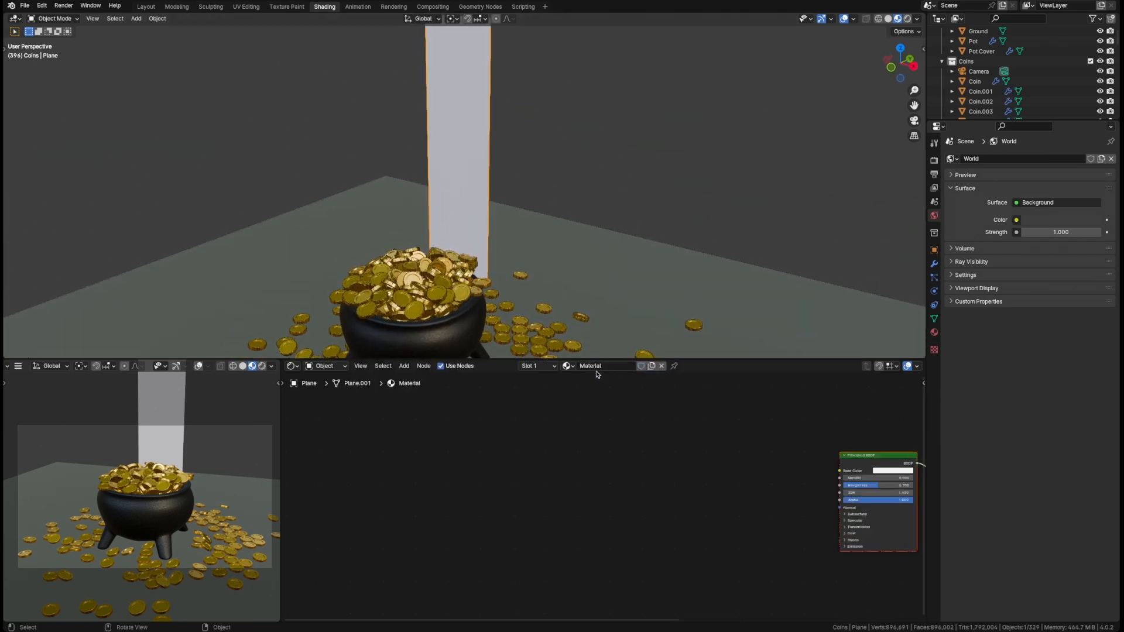
left_click(595, 365)
type("Rainbow")
key("Return")
middle_click_drag(779, 469, 464, 460)
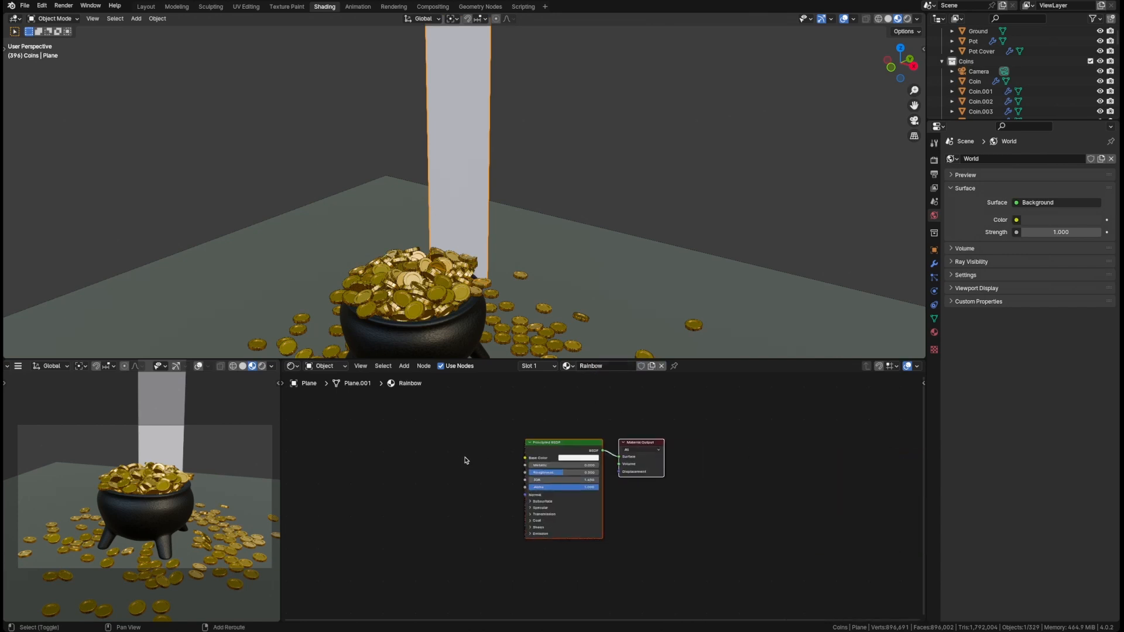
scroll(555, 459, "up", 3)
scroll(604, 452, "down", 4)
middle_click_drag(555, 459, 655, 454)
left_click(562, 463)
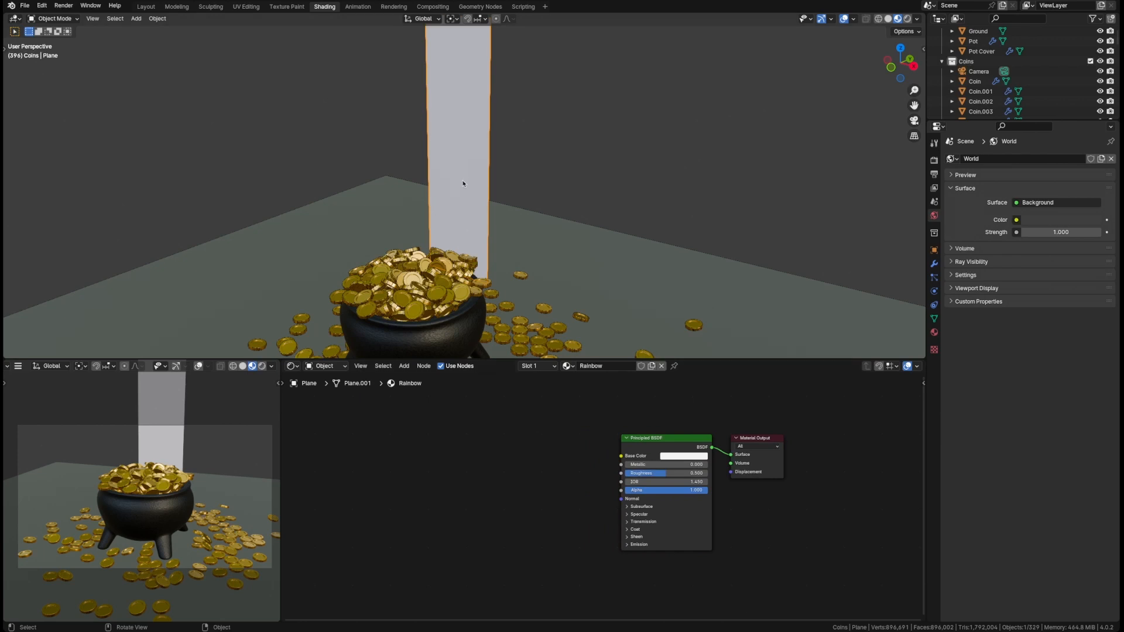
middle_click_drag(459, 183, 458, 477)
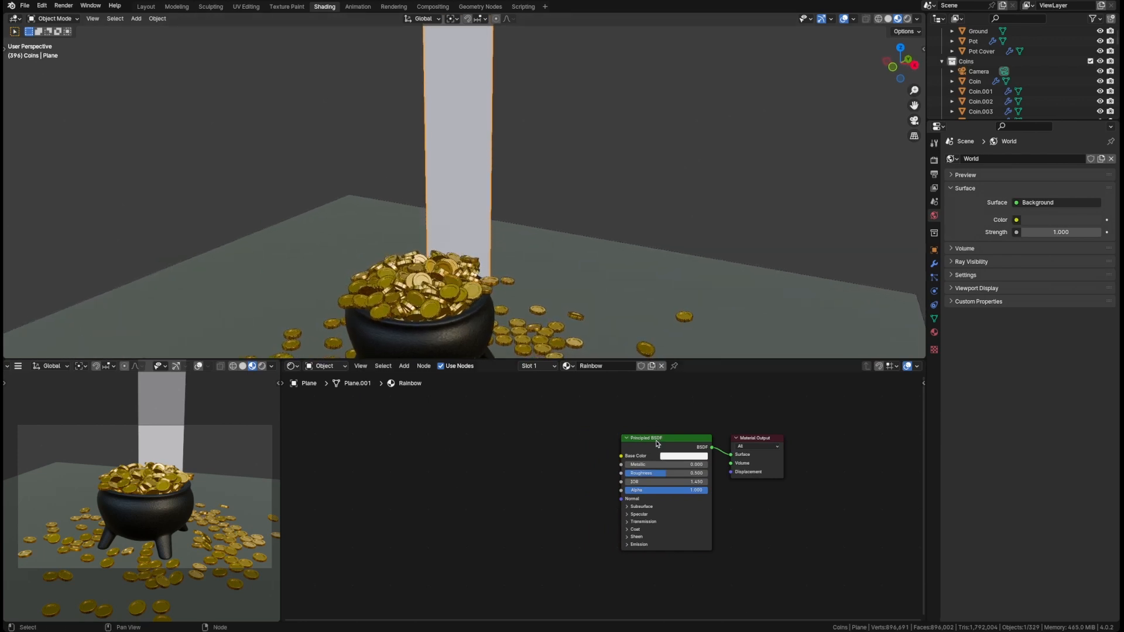
Add a Color Ramp node to the left of the Principled BSDF in the Rainbow material.
key("shift+a")
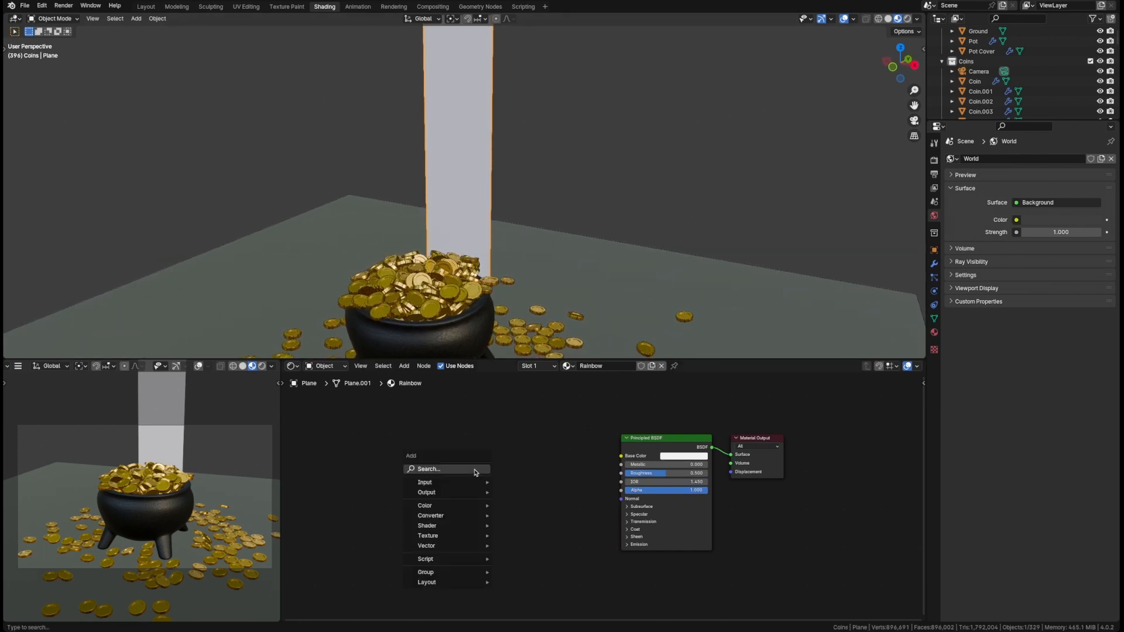
left_click(471, 471)
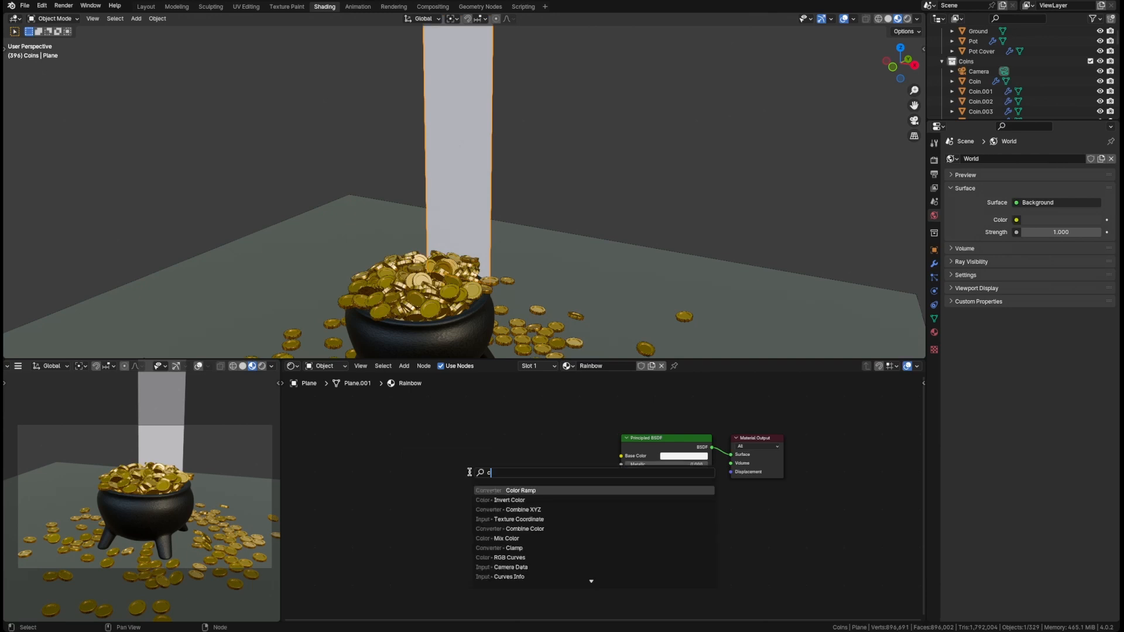
type("color")
key("Return")
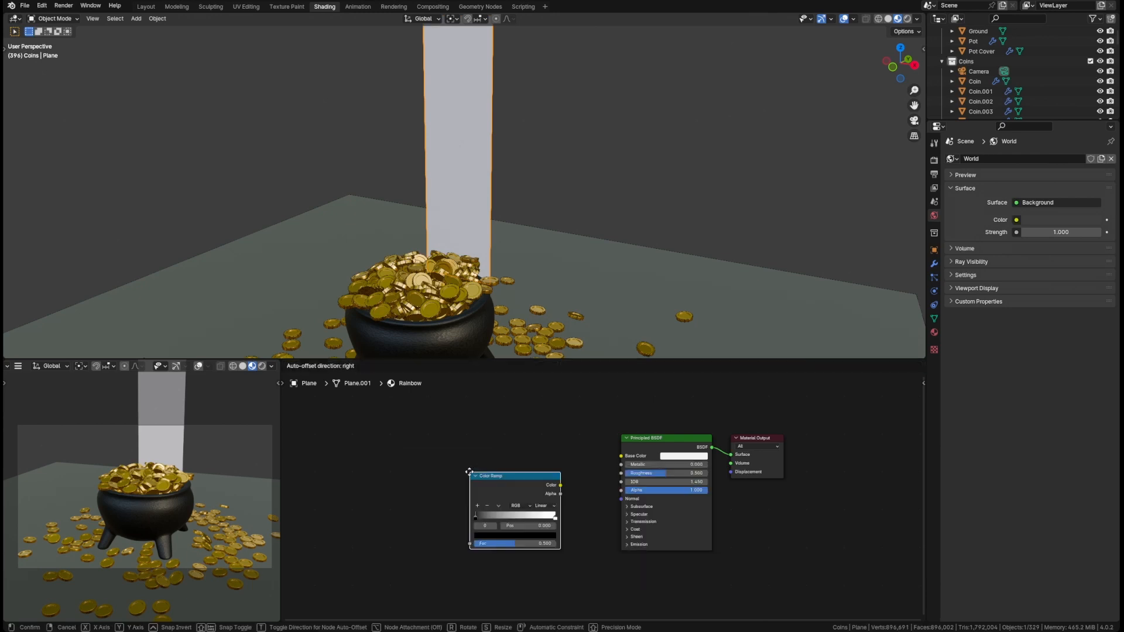
left_click(497, 475)
Change the Color Ramp's first stop from black to a bright, slightly pinkish red with Red at 1.000.
scroll(497, 476, "up", 2)
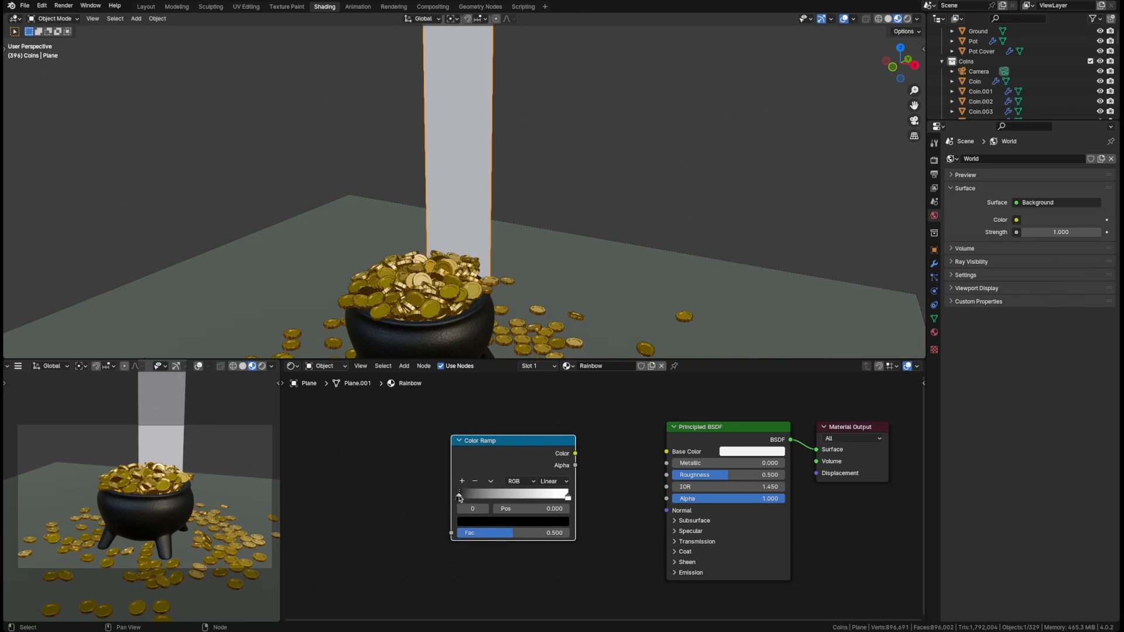
left_click(478, 523)
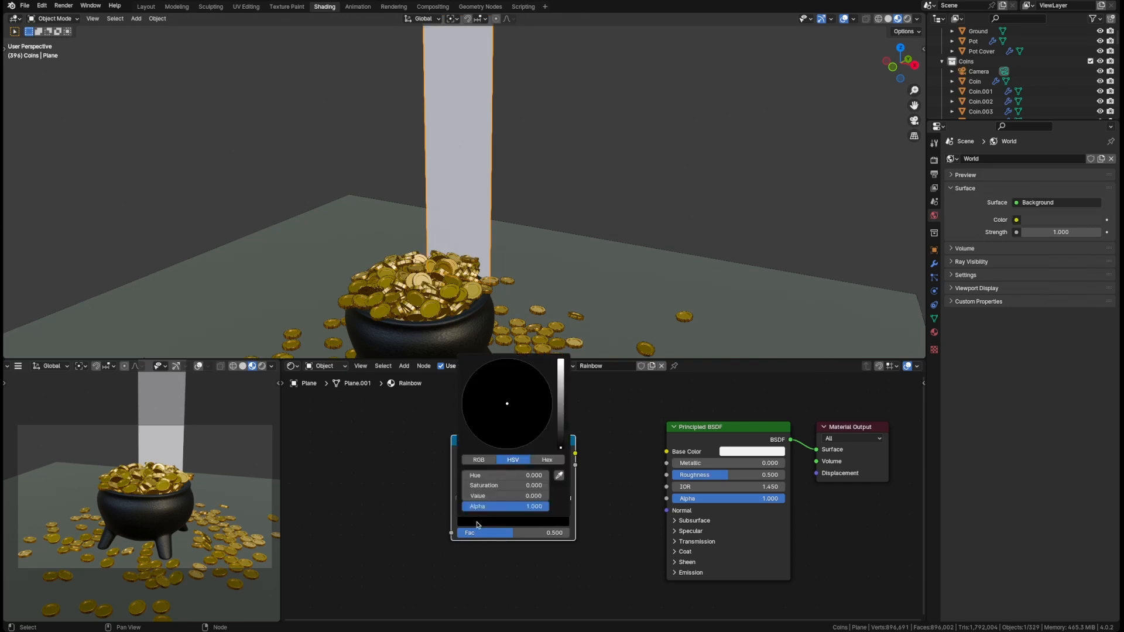
left_click(487, 462)
left_click_drag(490, 475, 577, 476)
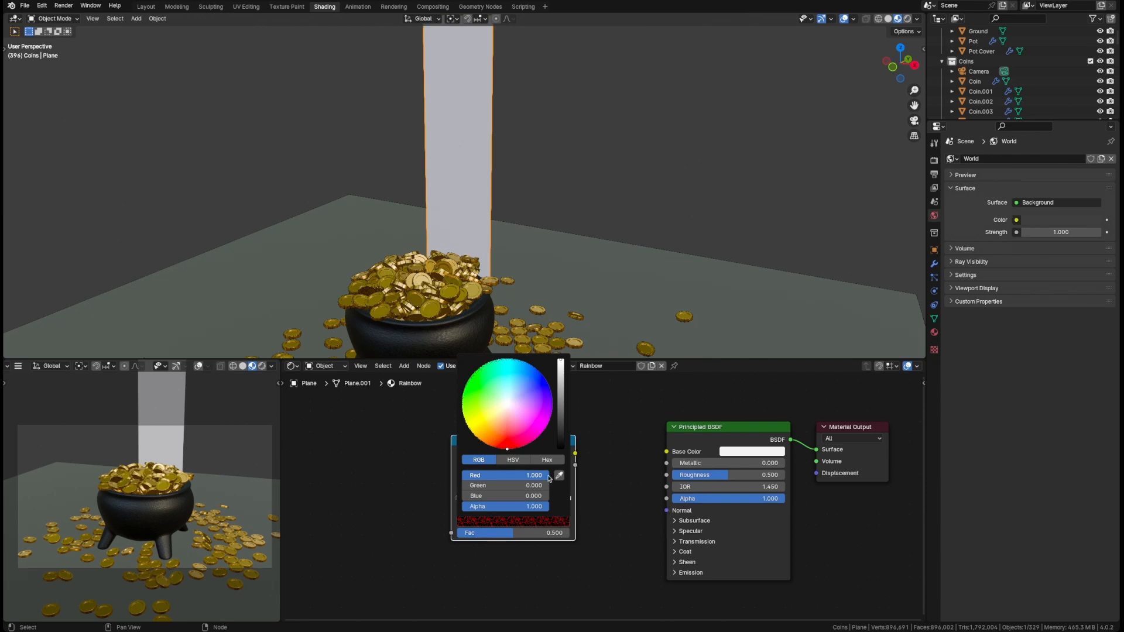
left_click(507, 443)
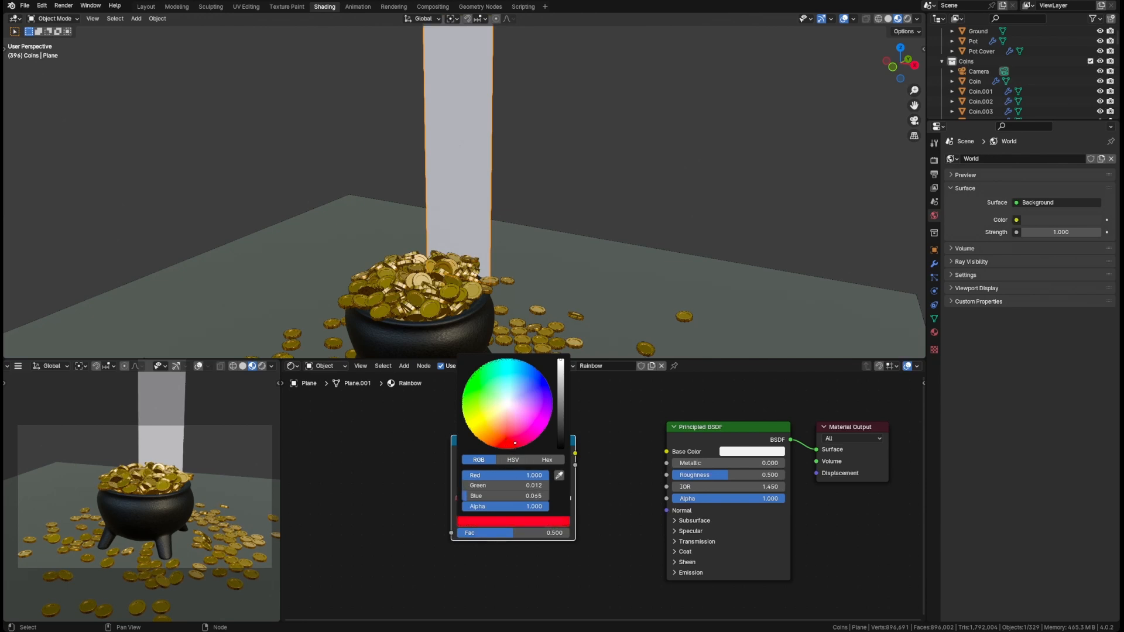
left_click_drag(515, 444, 515, 438)
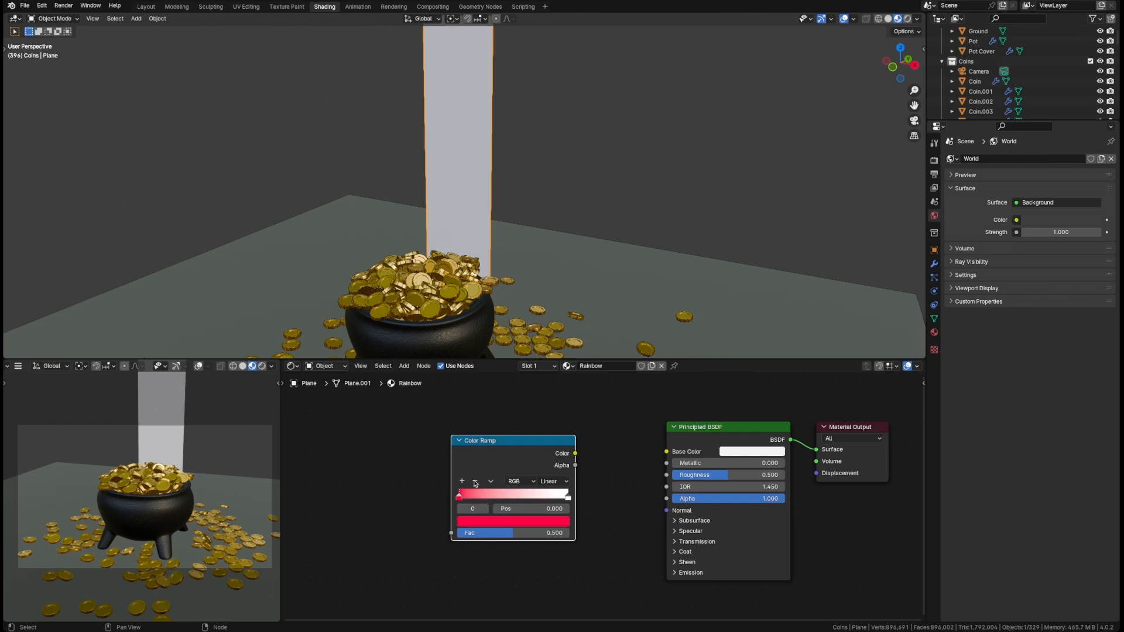
Add a stop to the Color Ramp at about 0.197 and color it orange.
left_click(463, 481)
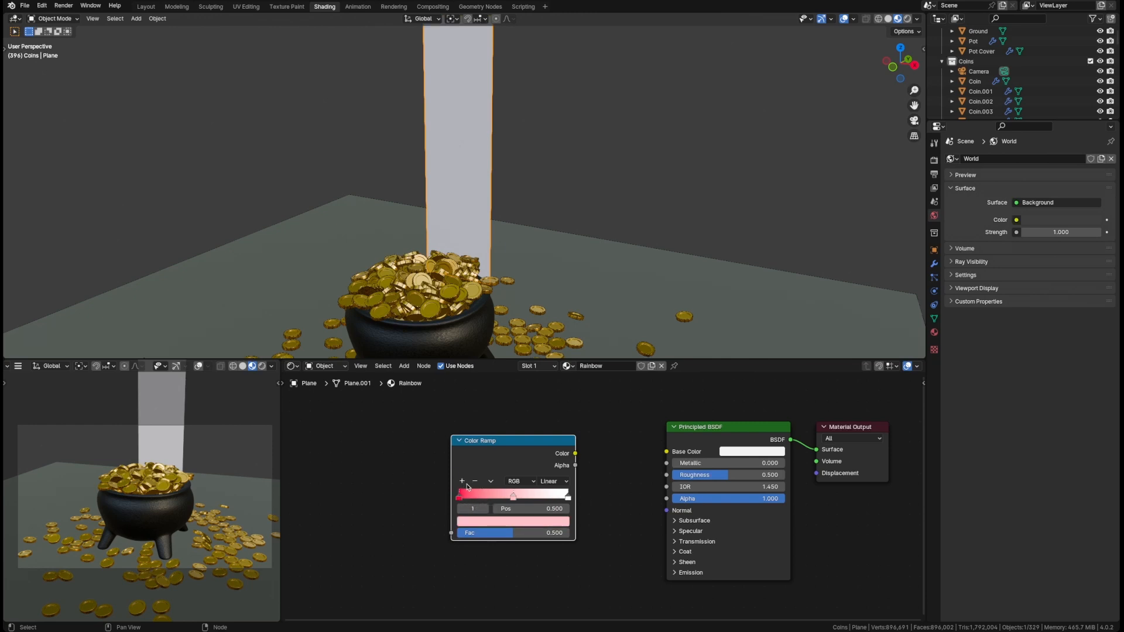
left_click_drag(513, 498, 480, 503)
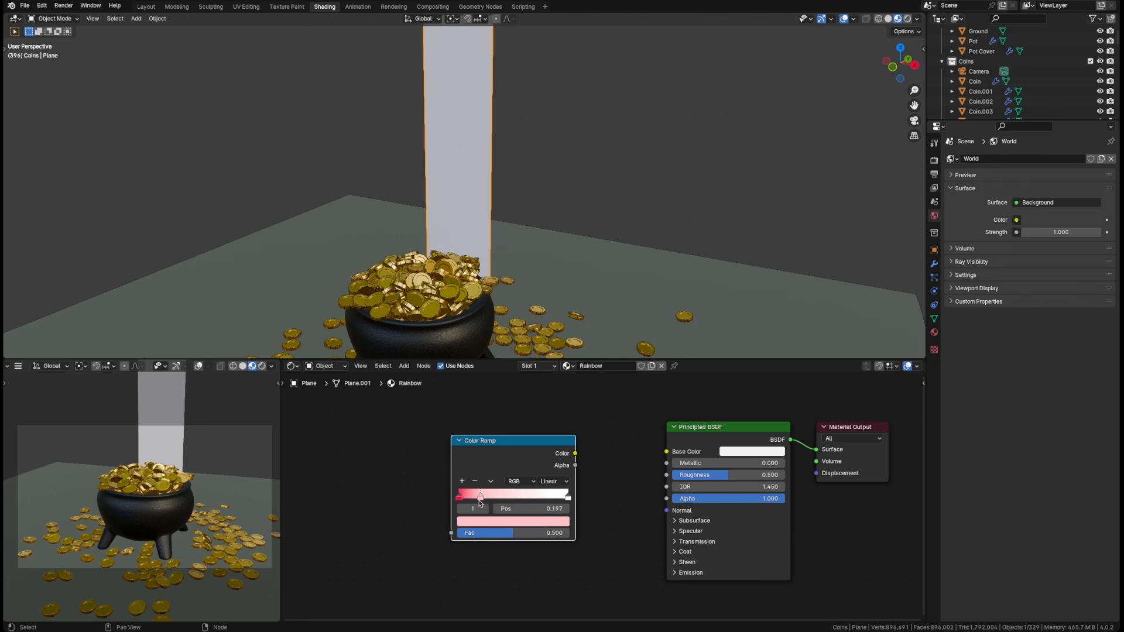
left_click(488, 522)
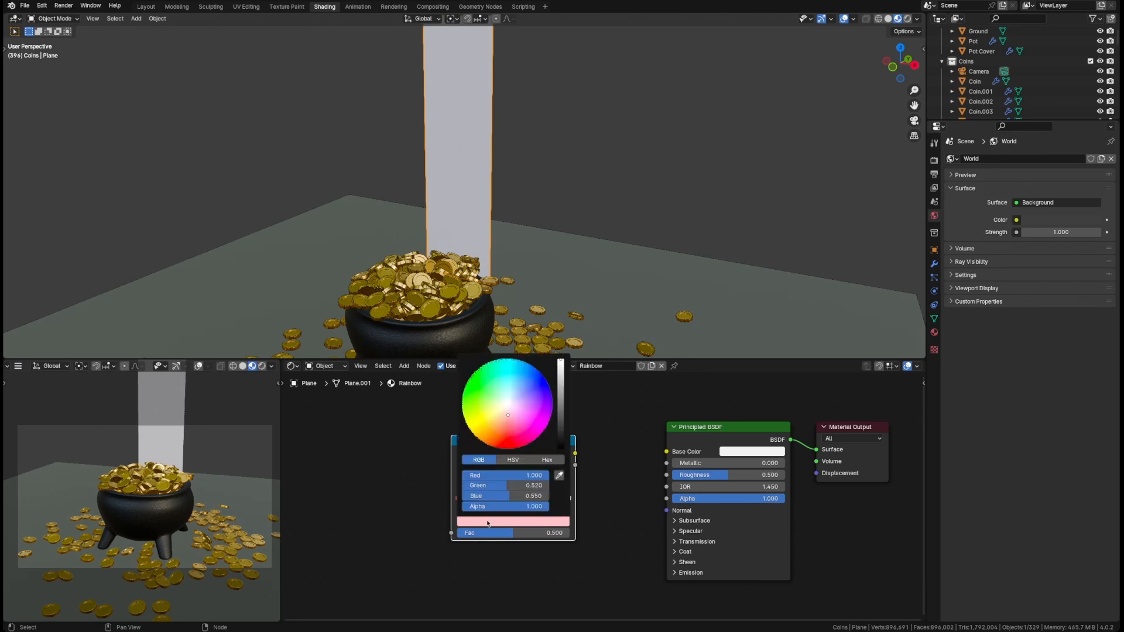
left_click_drag(509, 426, 496, 430)
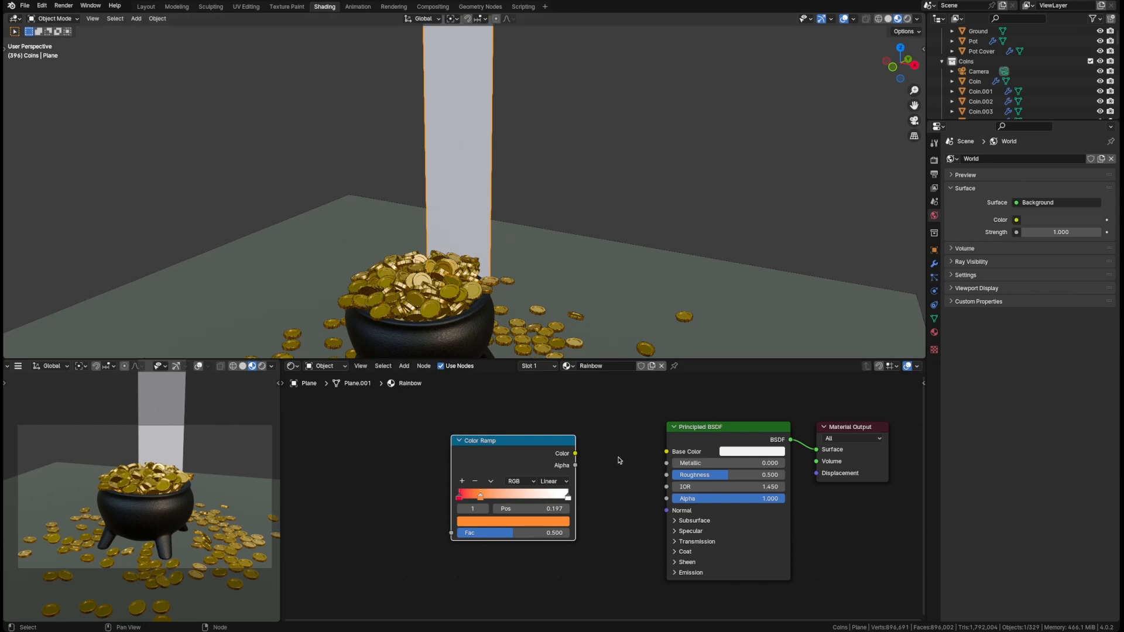
Connect the Color Ramp's Color output to the Principled BSDF's Base Color and nudge the ramp closer to the shader.
left_click_drag(577, 455, 666, 452)
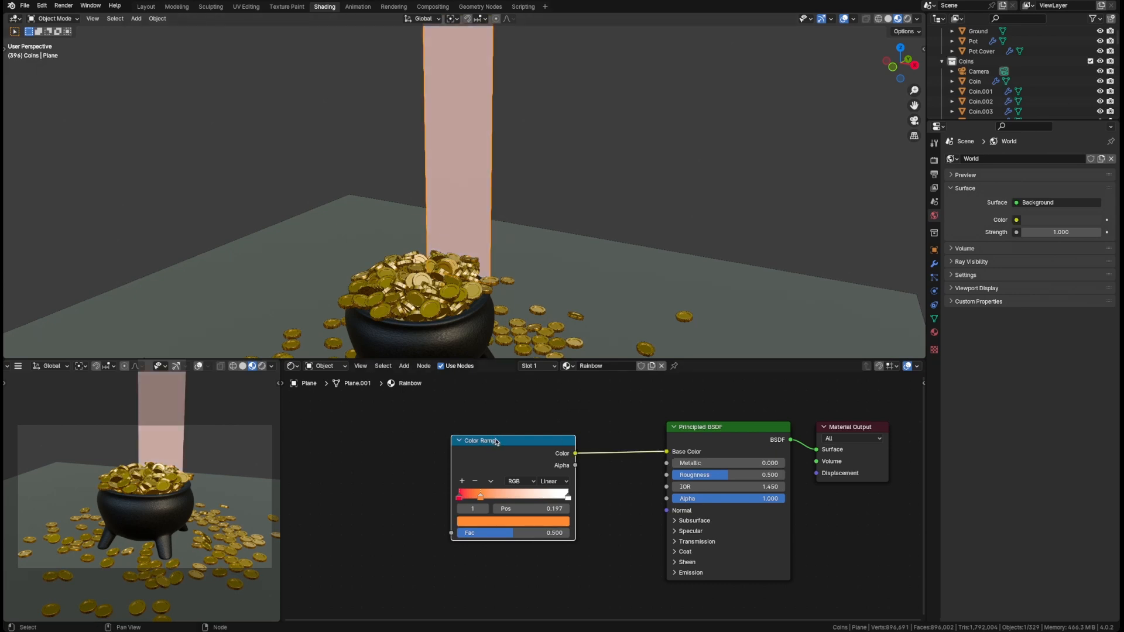
mouse_move(496, 441)
left_mouse_down()
mouse_move(522, 442)
mouse_move(506, 442)
left_mouse_up()
middle_click_drag(381, 447, 460, 451, "shift")
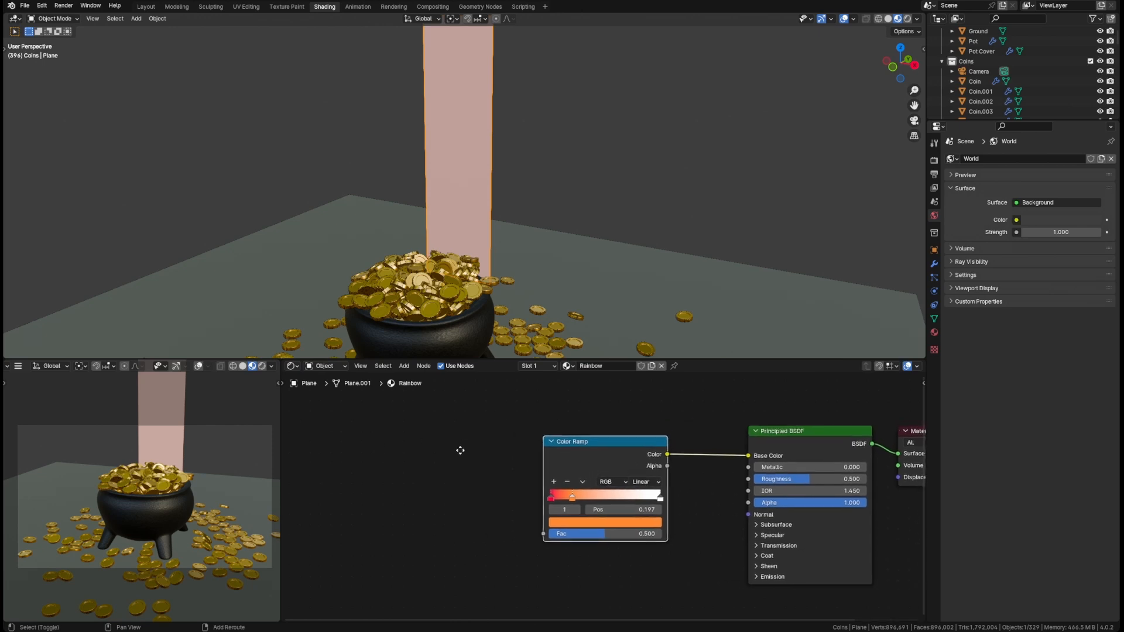
left_click(413, 461)
Add a Texture Coordinate node left of the Color Ramp and connect its Generated output to the ramp's Fac.
scroll(413, 464, "down", 3)
middle_click_drag(377, 462, 437, 465, "shift")
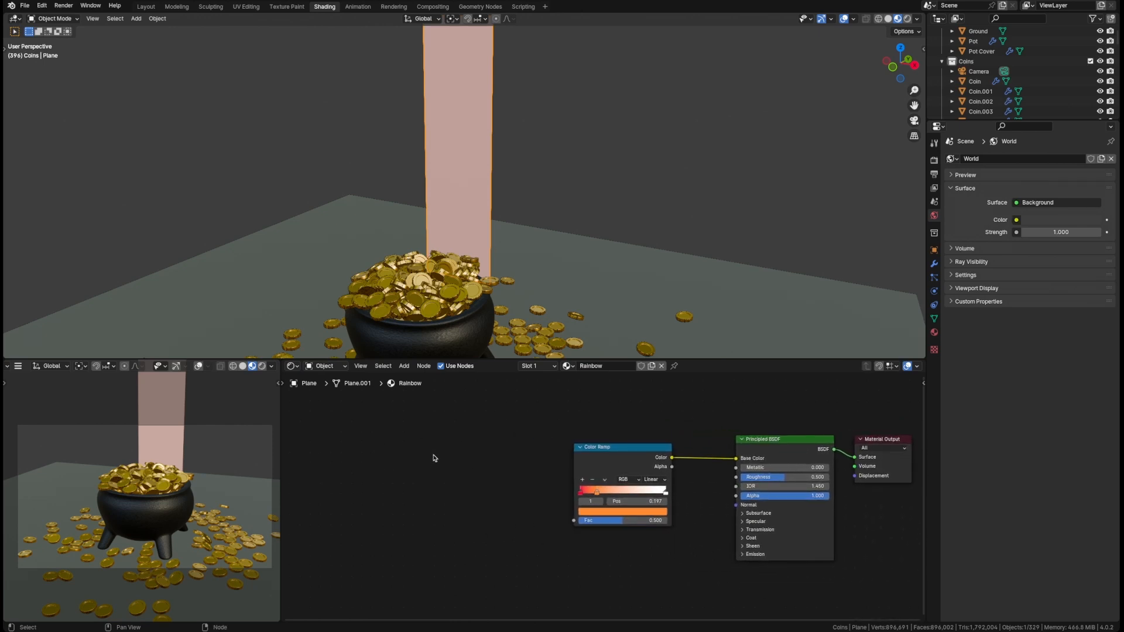
left_click(607, 467)
left_click(427, 480)
key("shift+a")
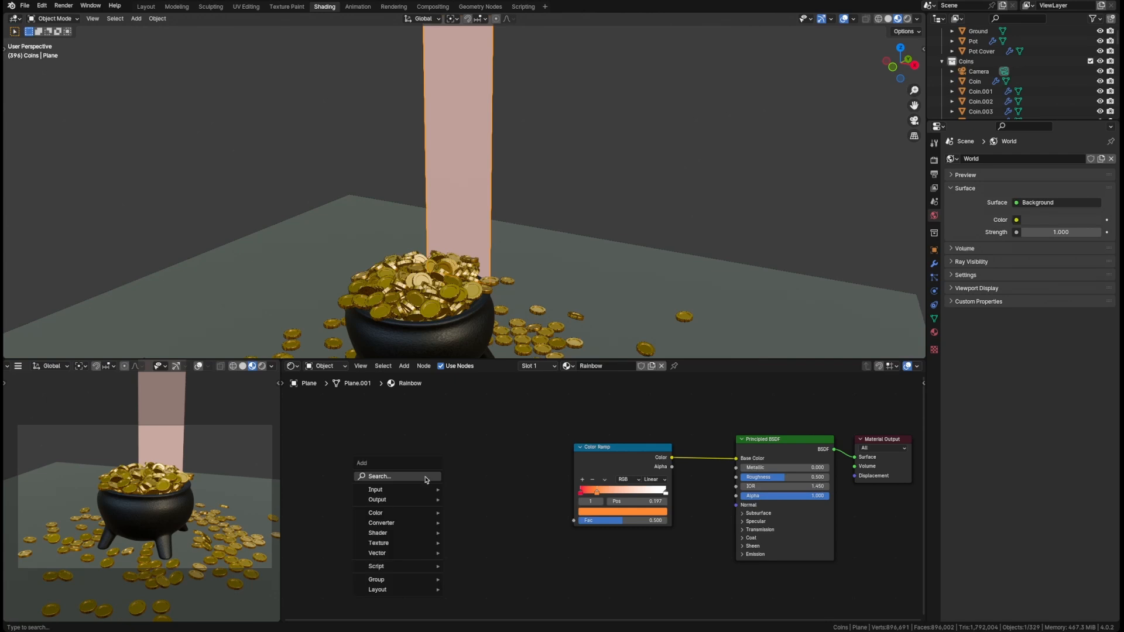
type("text")
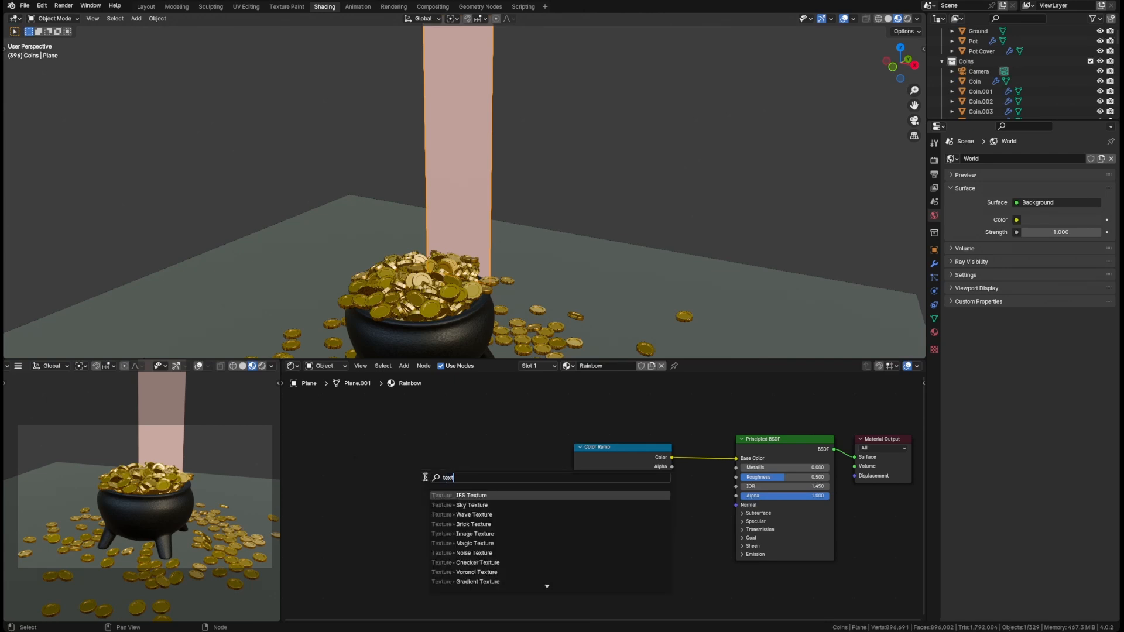
type("ure coord")
key("Return")
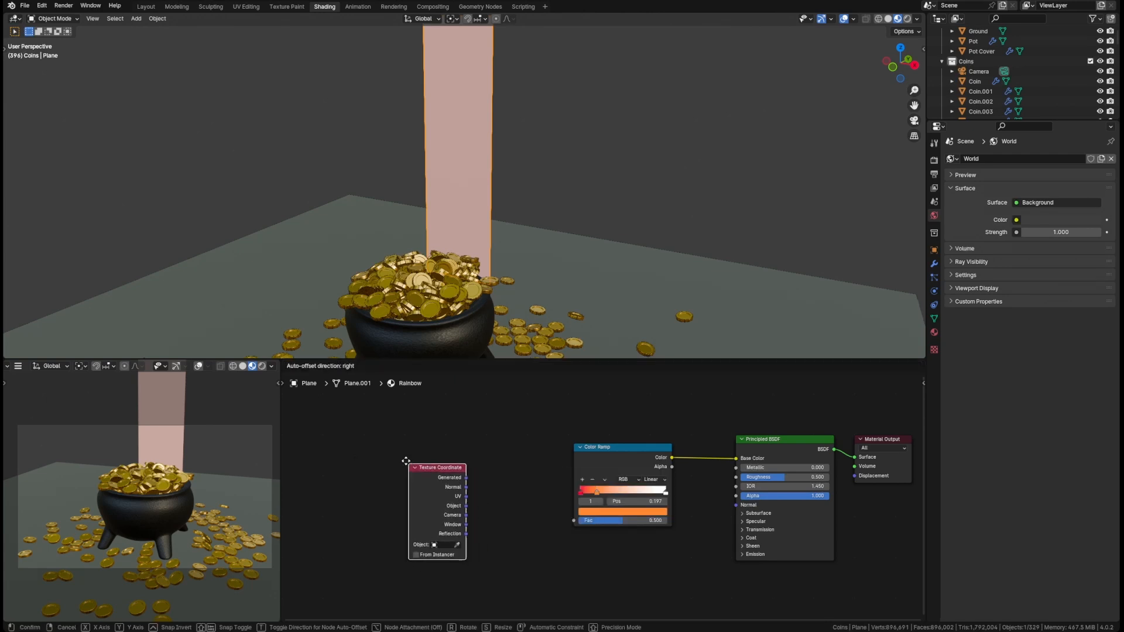
left_click(368, 451)
left_click_drag(401, 457, 574, 521)
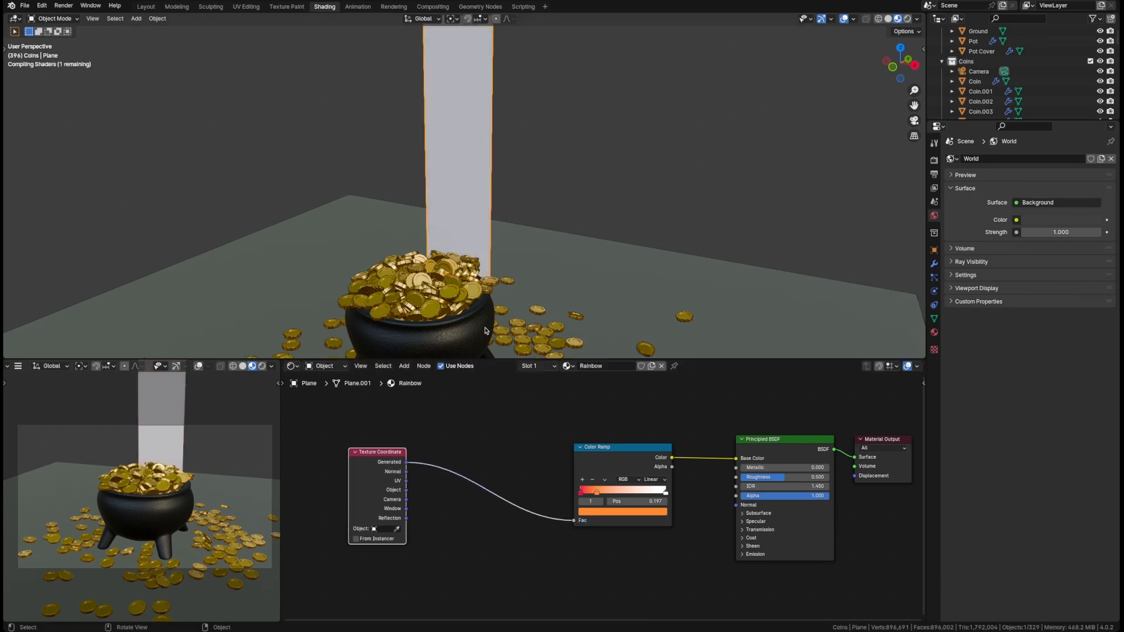
middle_click_drag(468, 231, 505, 260)
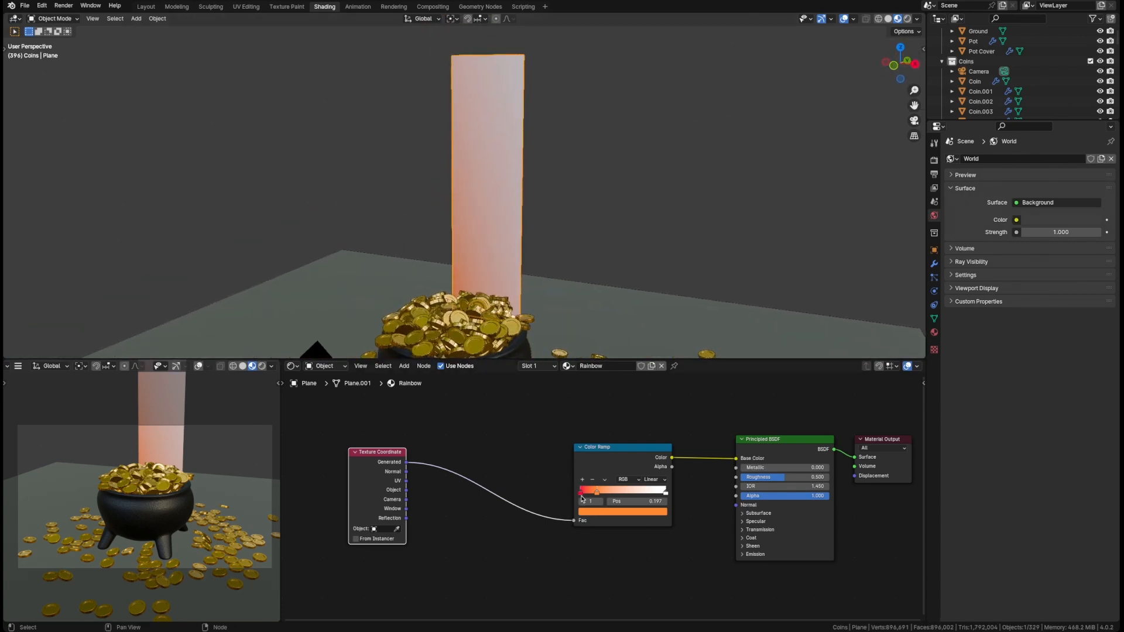
mouse_move(581, 493)
left_mouse_down()
mouse_move(599, 496)
mouse_move(579, 496)
left_mouse_up()
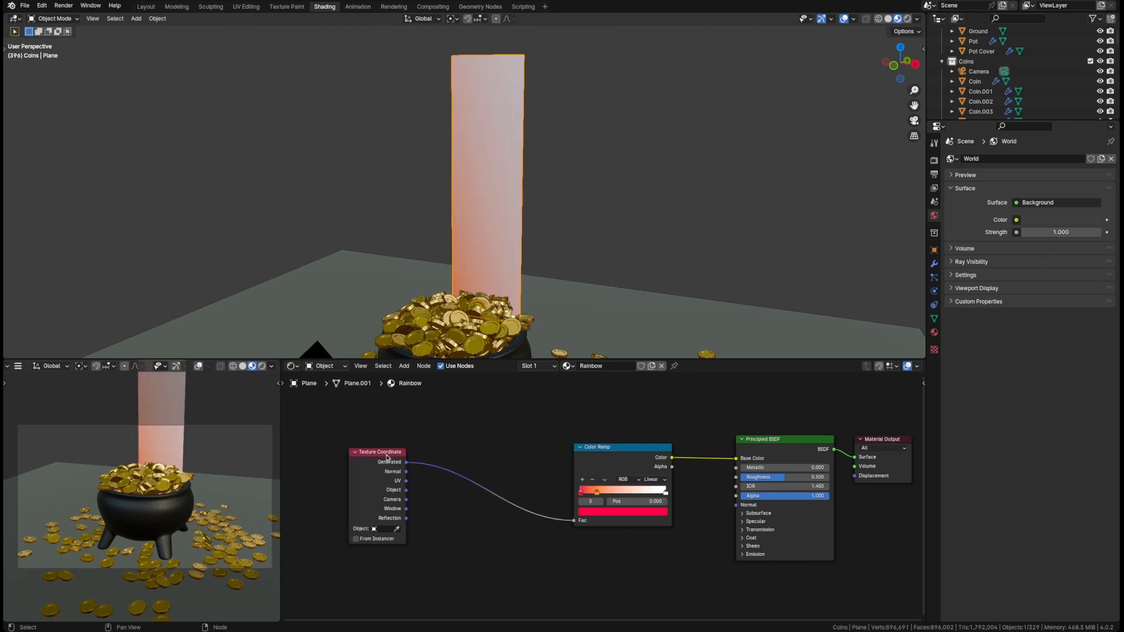
Insert a Separate XYZ node between Texture Coordinate and Color Ramp, with X feeding Fac, and space the nodes out.
key("shift+a")
left_click(457, 460)
type("seapa")
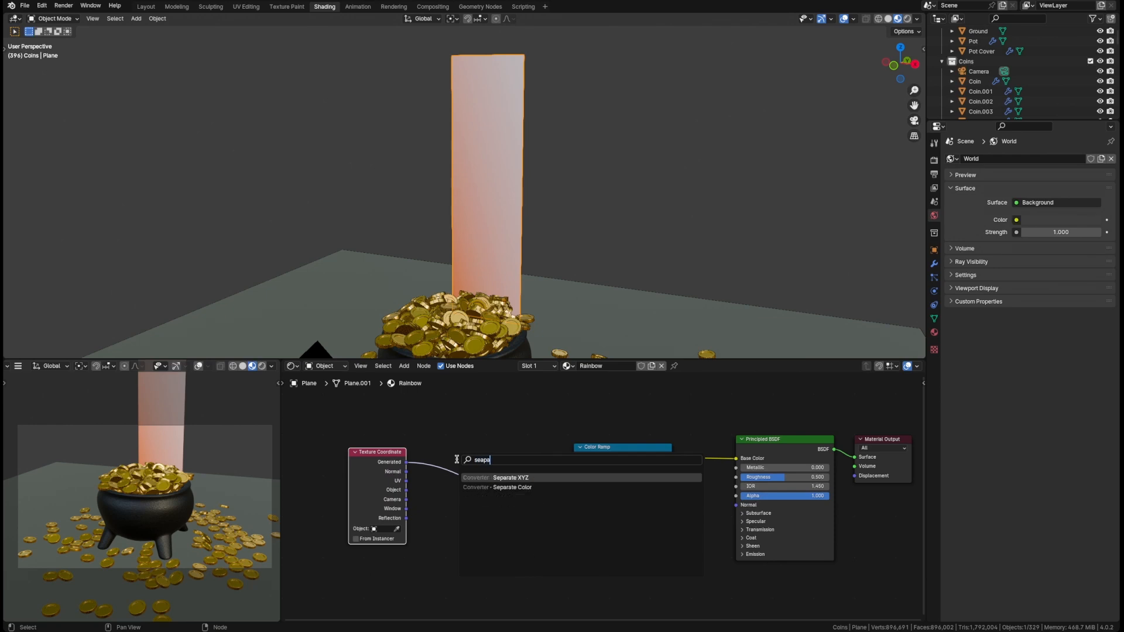
key("Return")
left_click(458, 460)
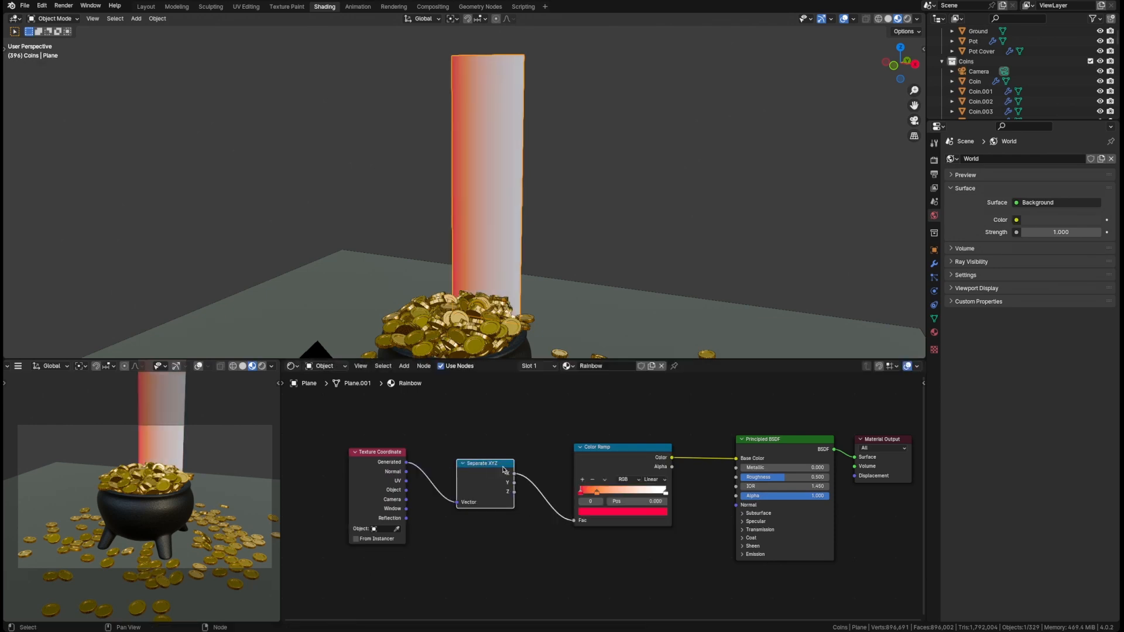
left_click_drag(489, 466, 473, 458)
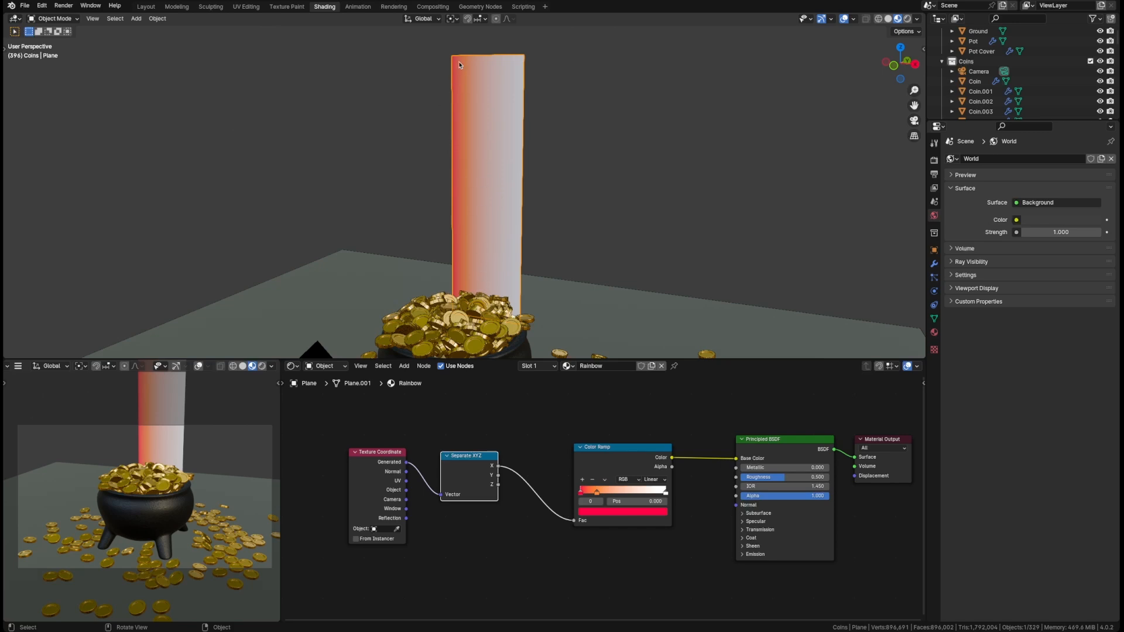
left_click_drag(607, 448, 594, 451)
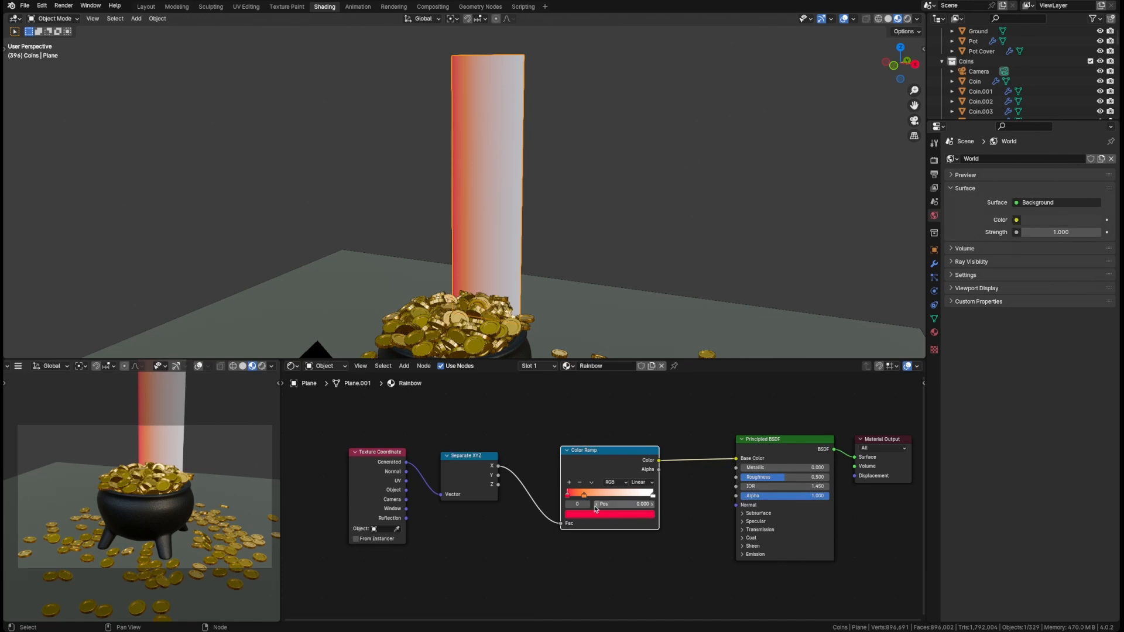
Add a third color stop to the Color Ramp at about 0.348, just after the orange one, and make it yellow.
scroll(603, 485, "up", 2)
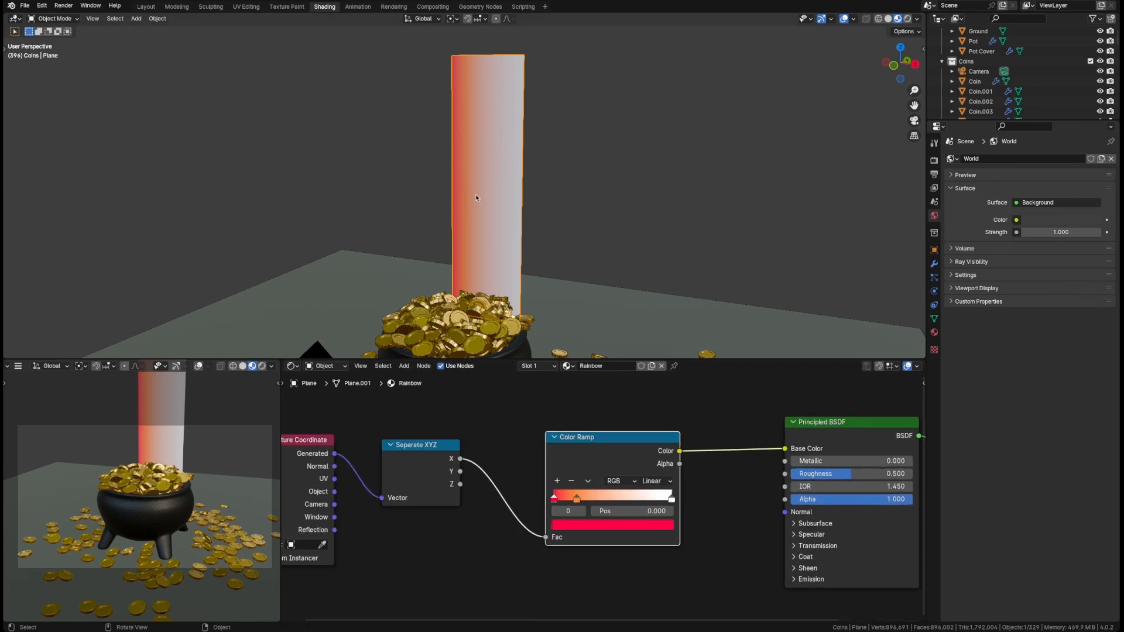
middle_click_drag(617, 410, 561, 407)
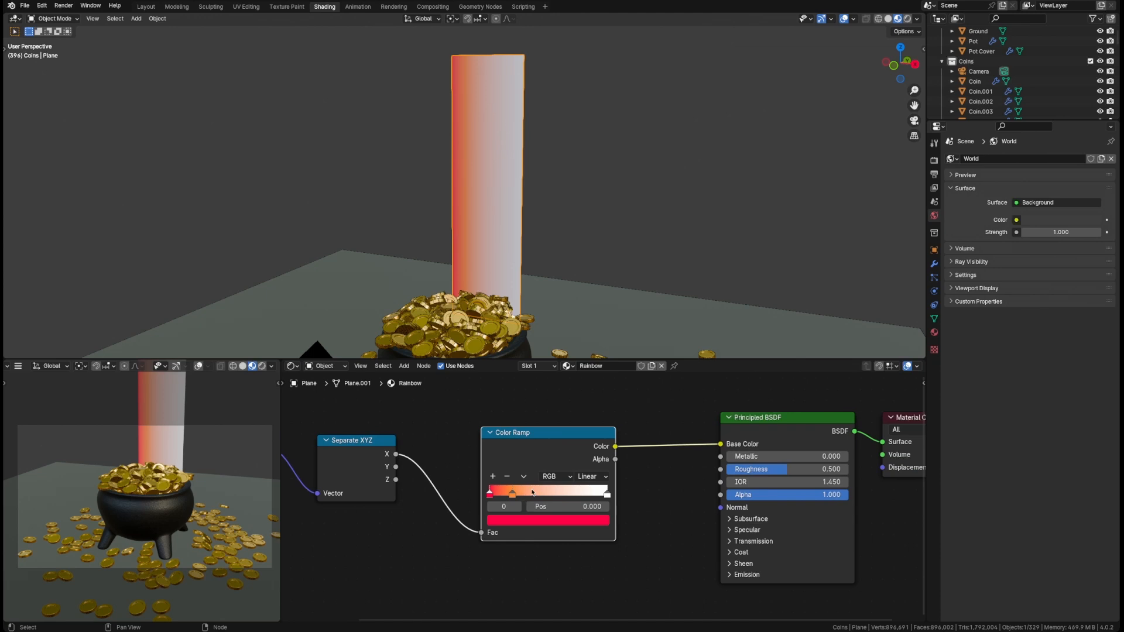
left_click(493, 476)
left_click_drag(502, 495, 552, 493)
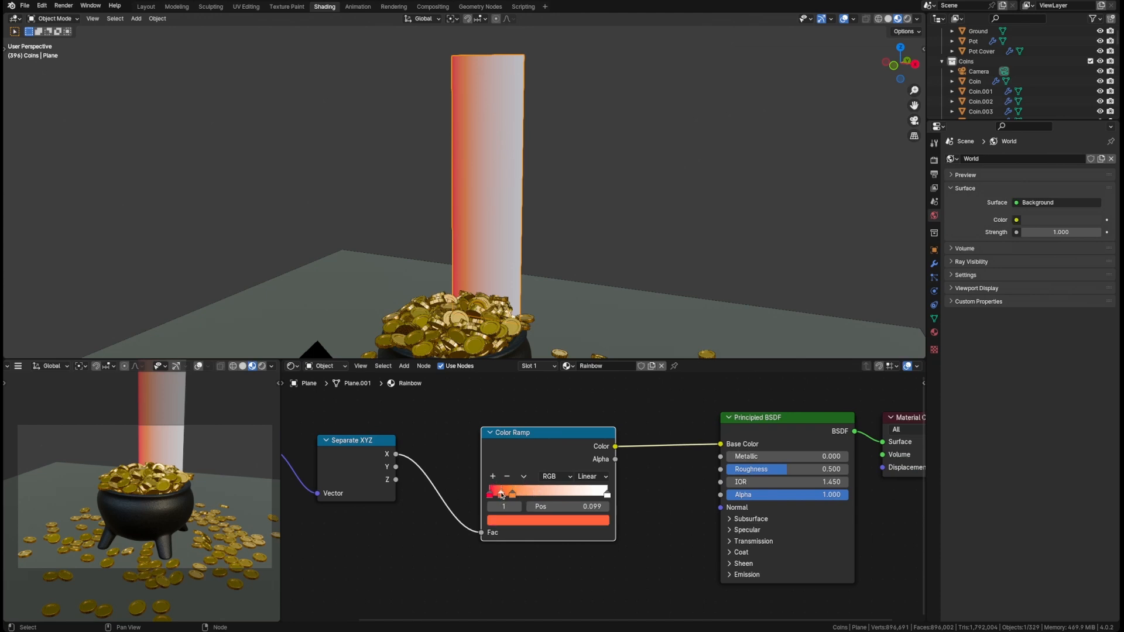
left_click(534, 522)
left_click_drag(544, 414, 525, 418)
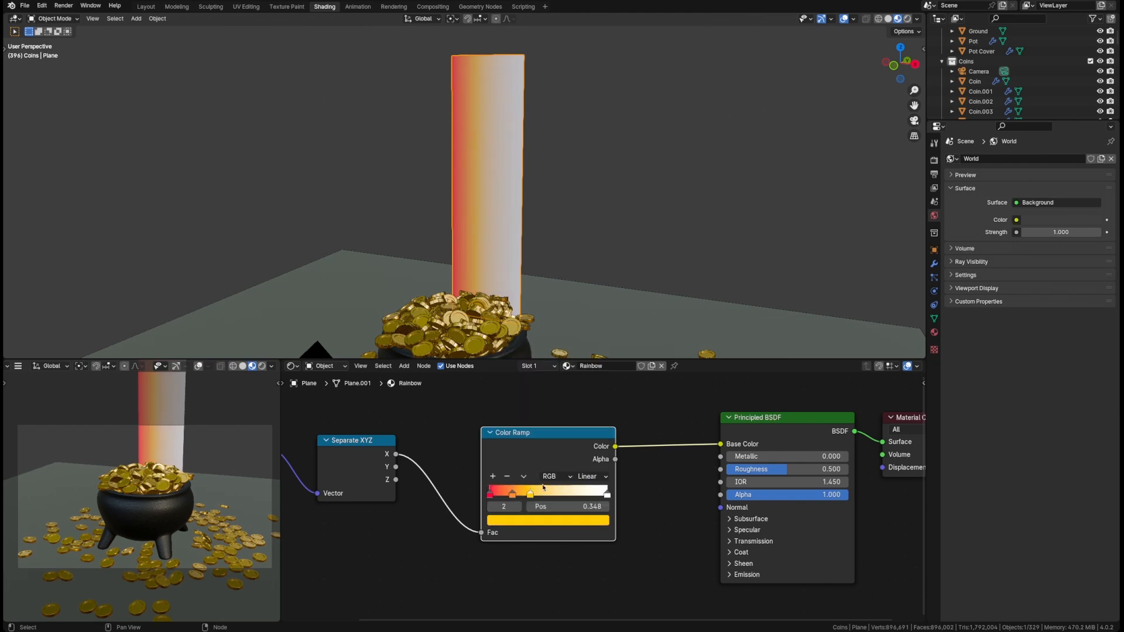
Add two more Color Ramp stops, one at about 0.537 and one midway between it and the white end stop.
left_click(606, 494)
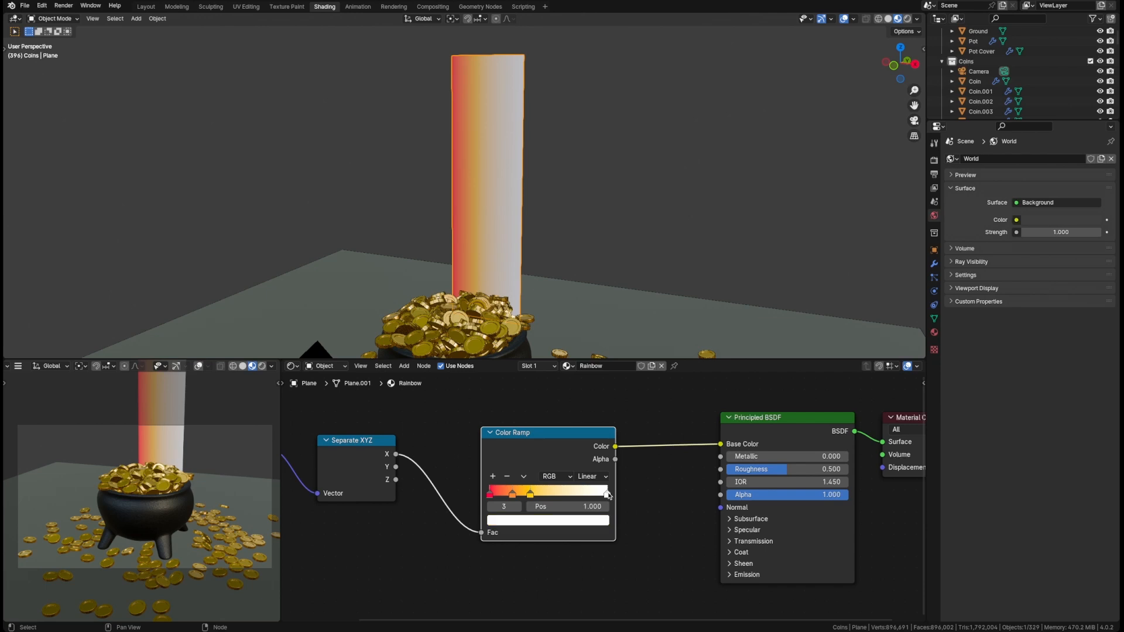
left_click(493, 477)
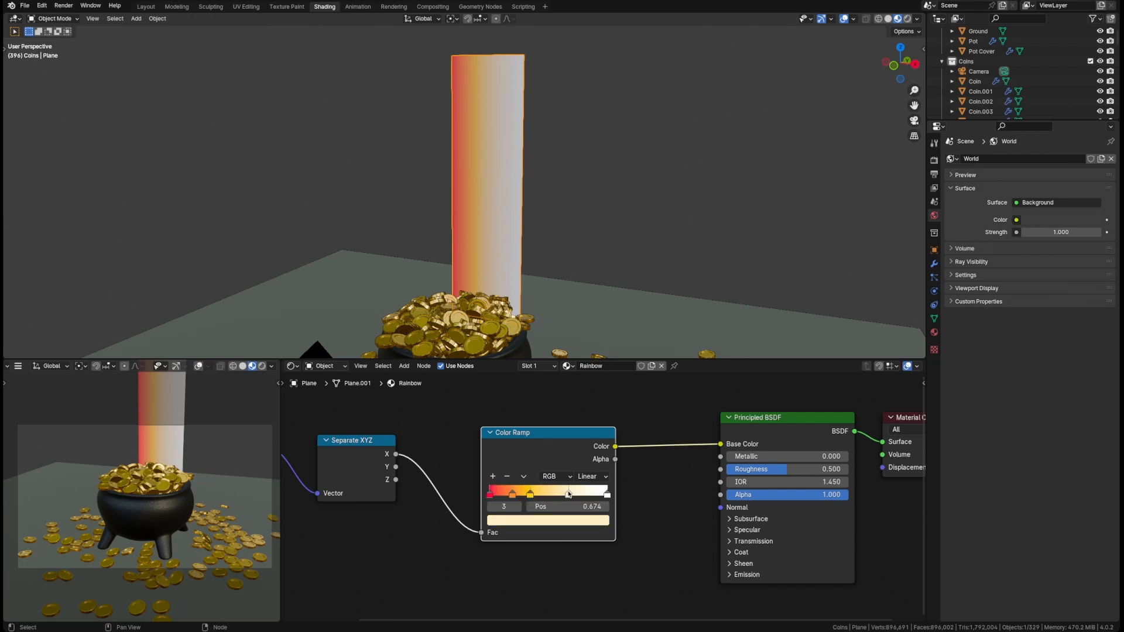
left_click_drag(562, 495, 554, 498)
left_click(607, 494)
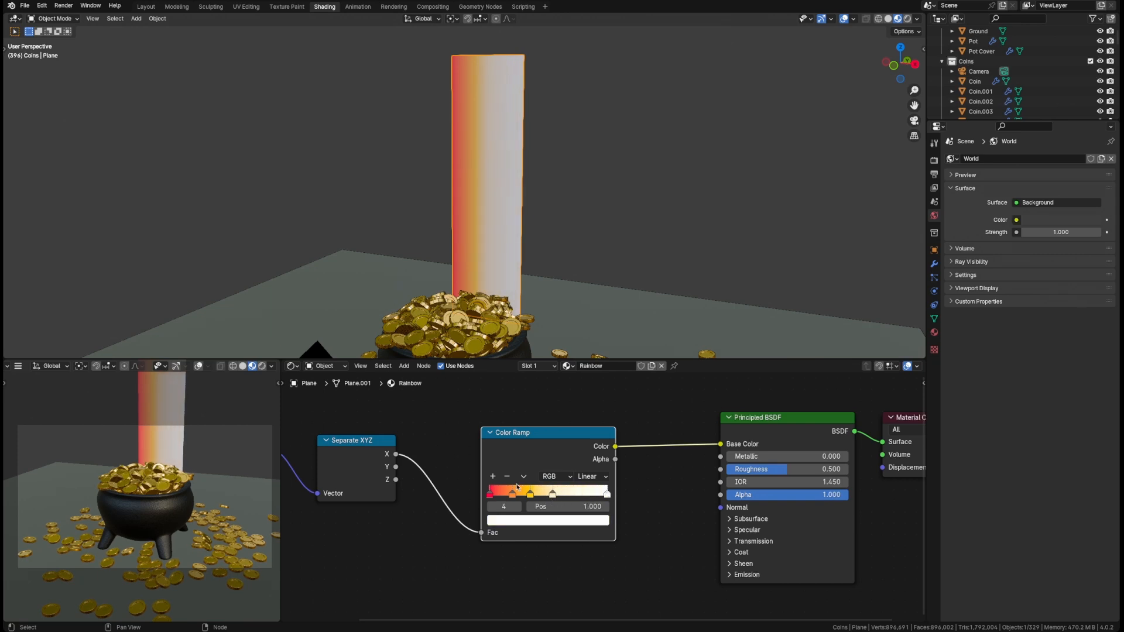
left_click(493, 477)
Color the Color Ramp stop directly after the yellow one a bright green.
left_click(553, 495)
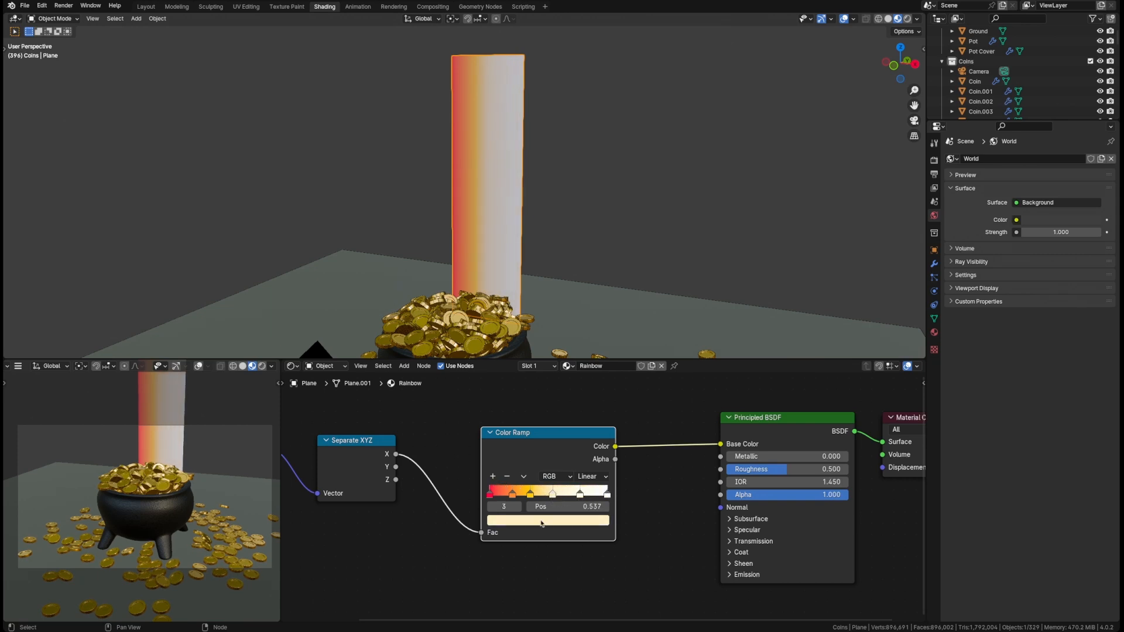
left_click(561, 523)
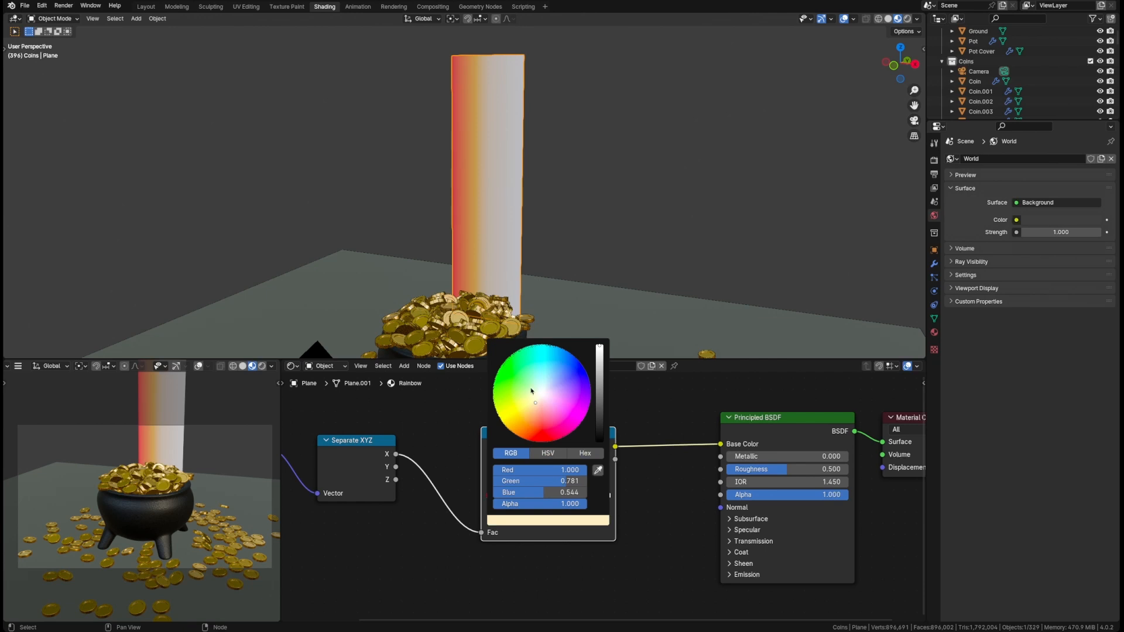
left_click_drag(531, 390, 520, 377)
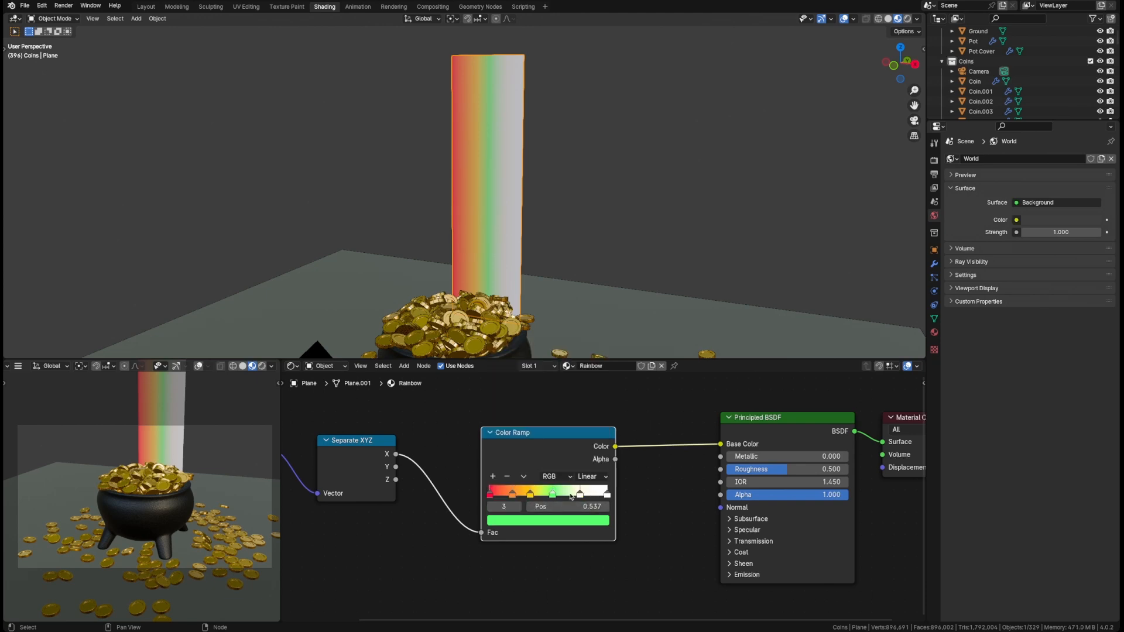
Color the Color Ramp stop between the green stop and the white end stop a saturated blue.
left_click(579, 495)
left_click(572, 520)
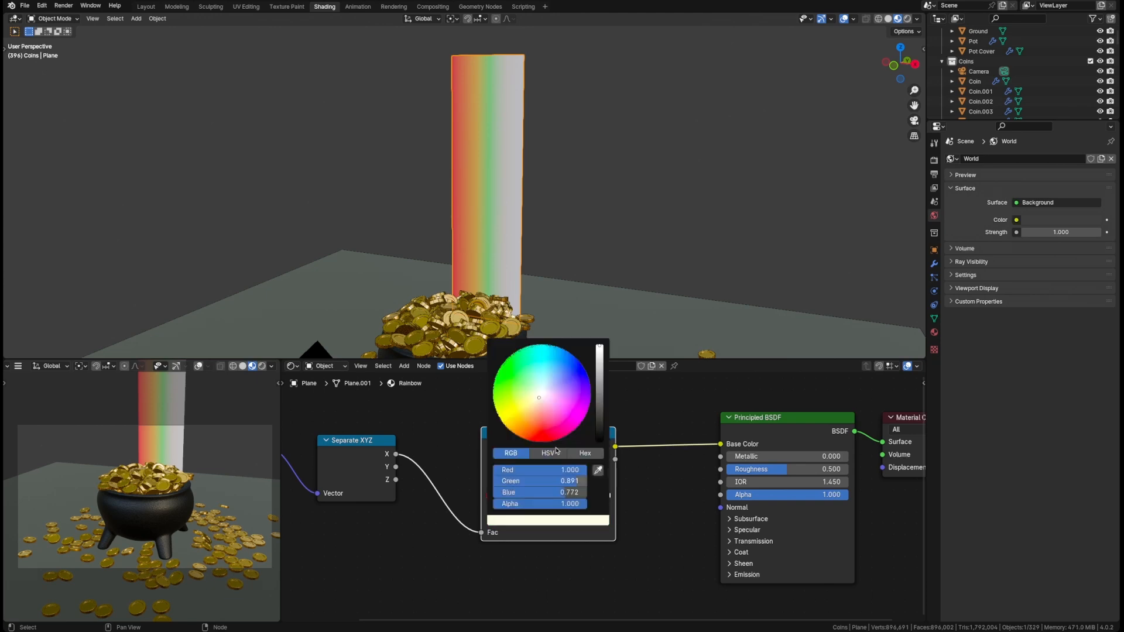
left_click_drag(532, 398, 565, 377)
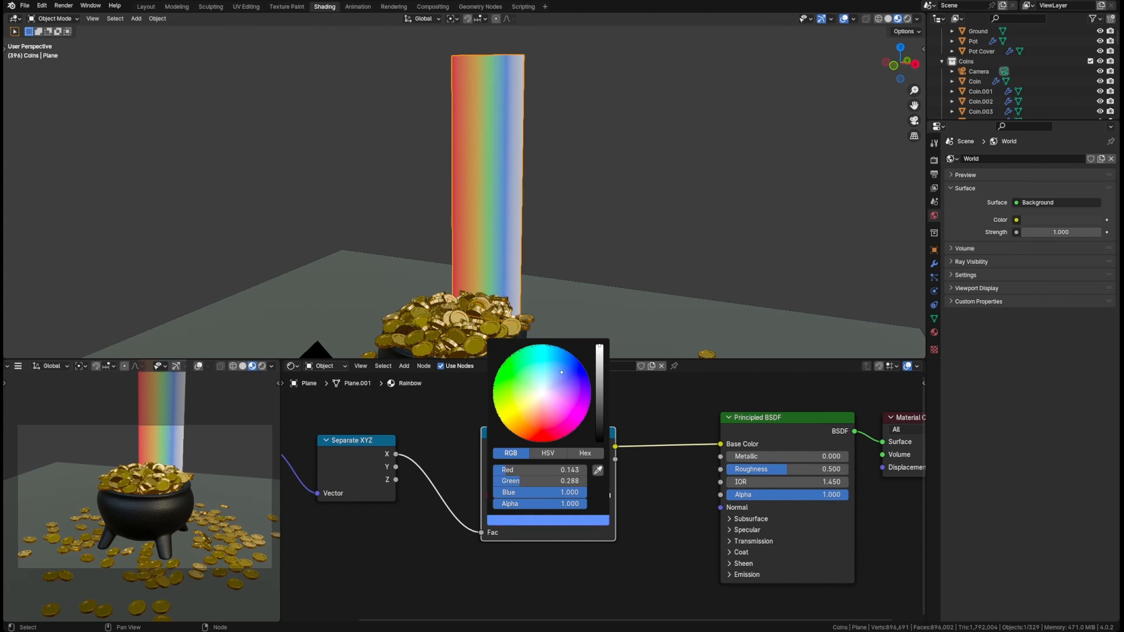
left_click_drag(564, 374, 572, 372)
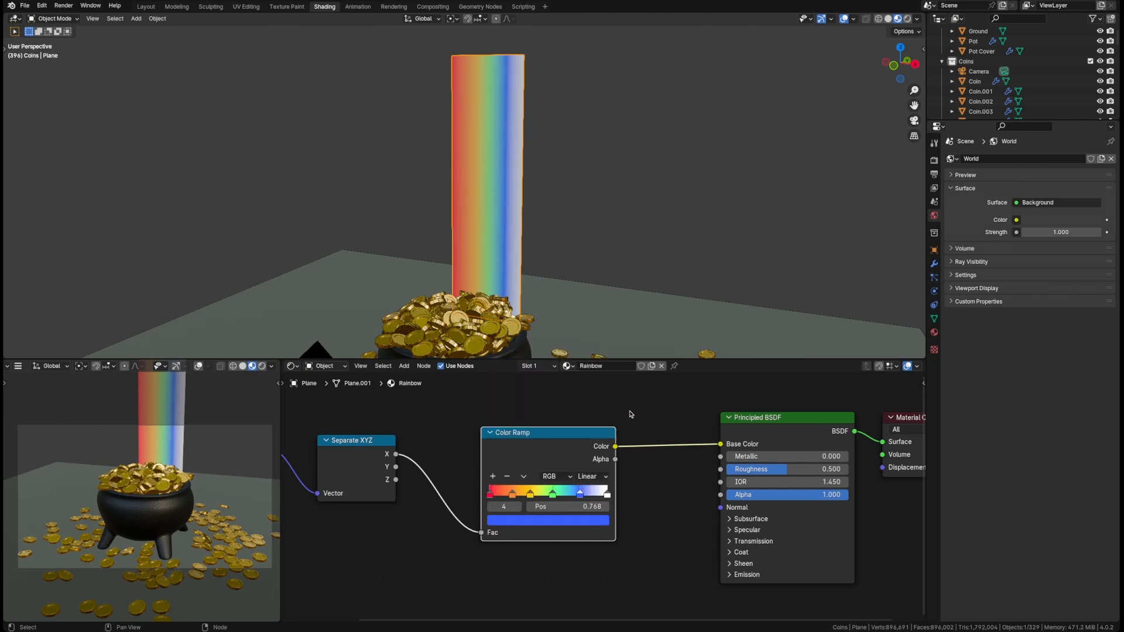
Color the white end stop of the Color Ramp violet.
left_click(607, 495)
left_click(571, 521)
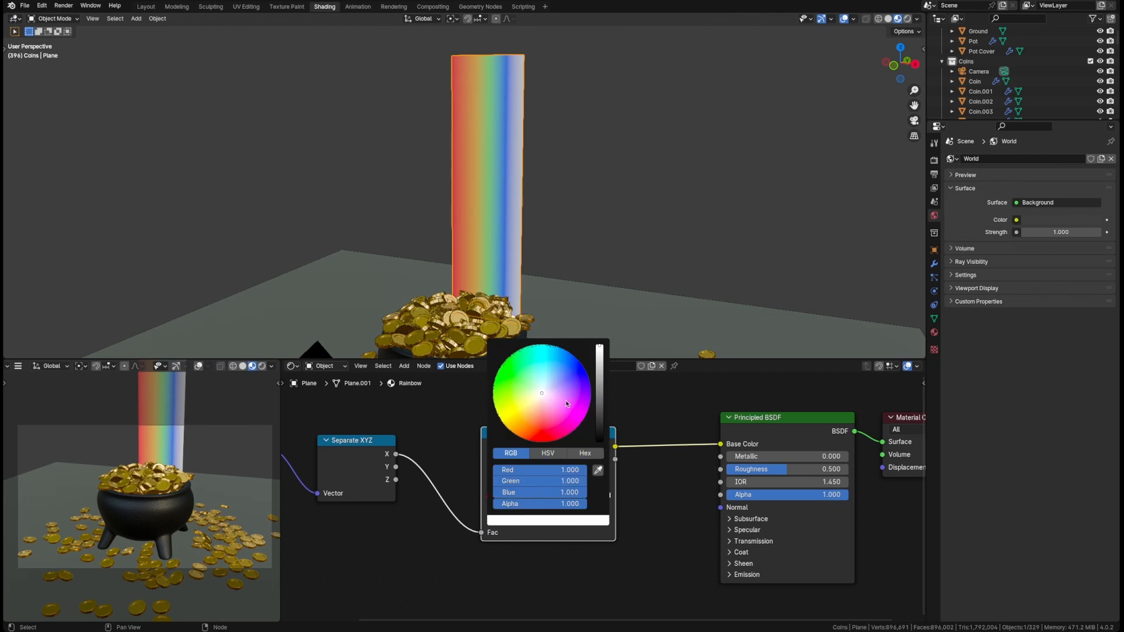
left_click_drag(560, 397, 584, 394)
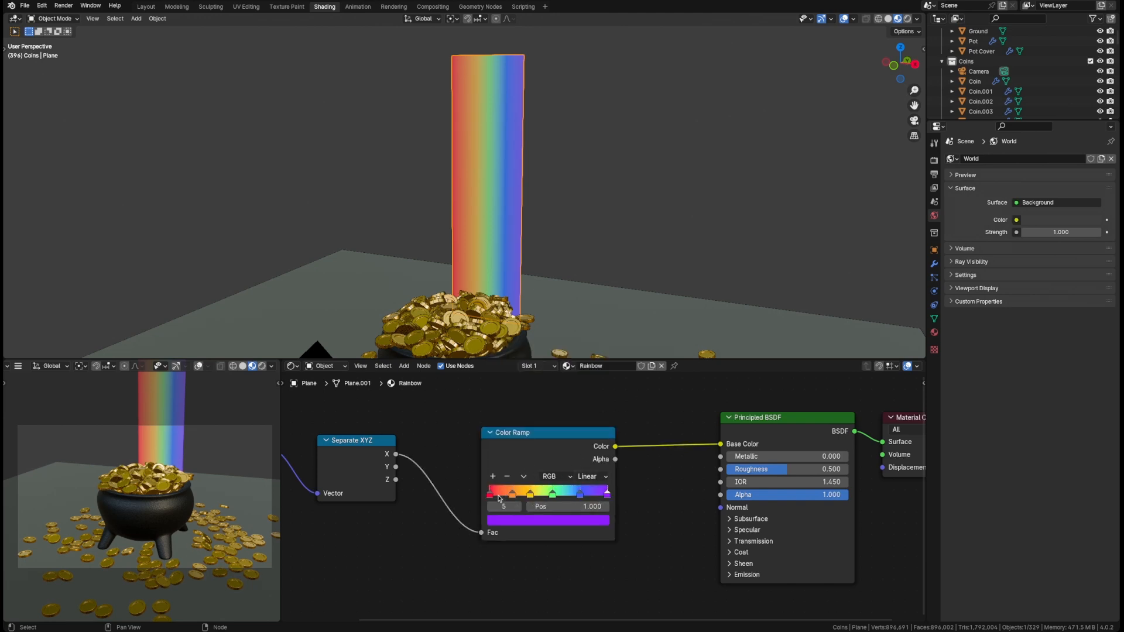
left_click(556, 508)
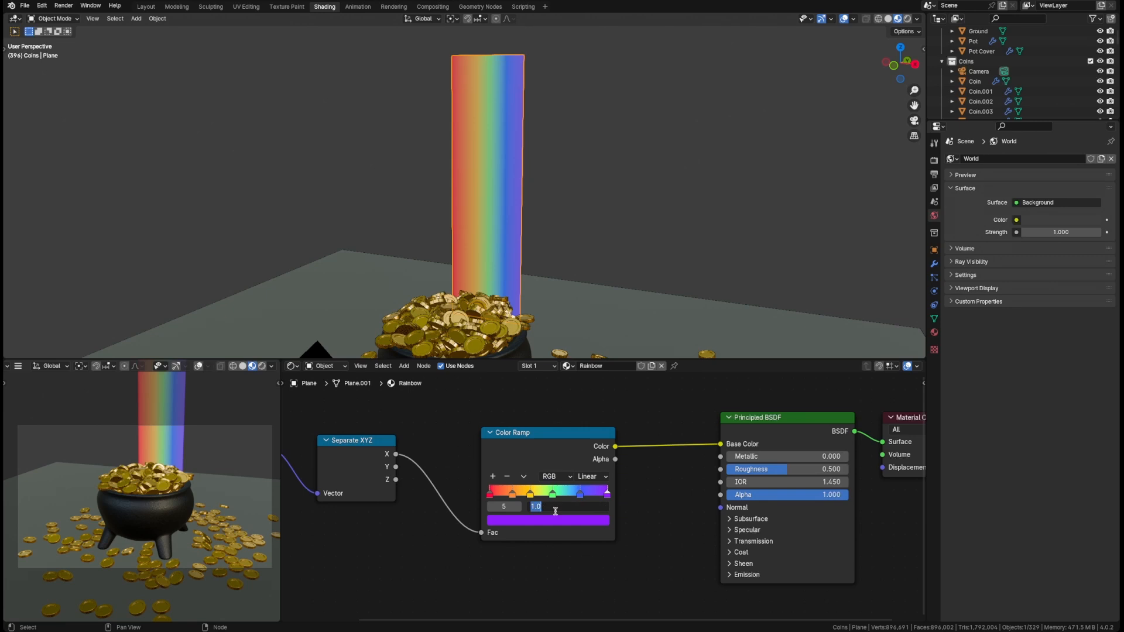
type("1/6")
key("Return")
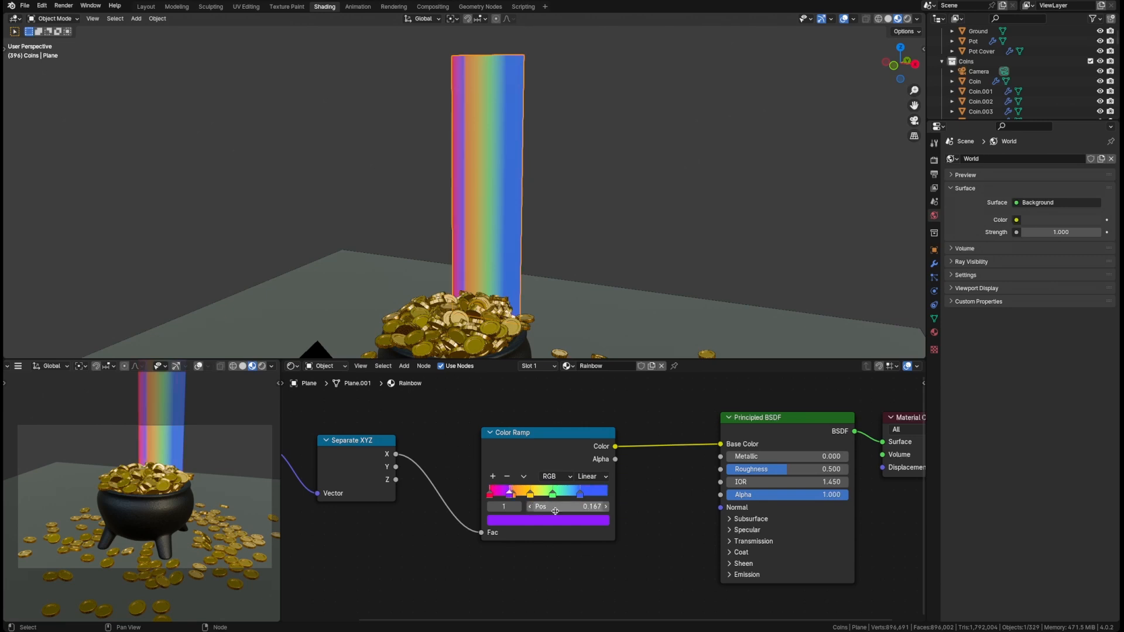
key("ctrl+z")
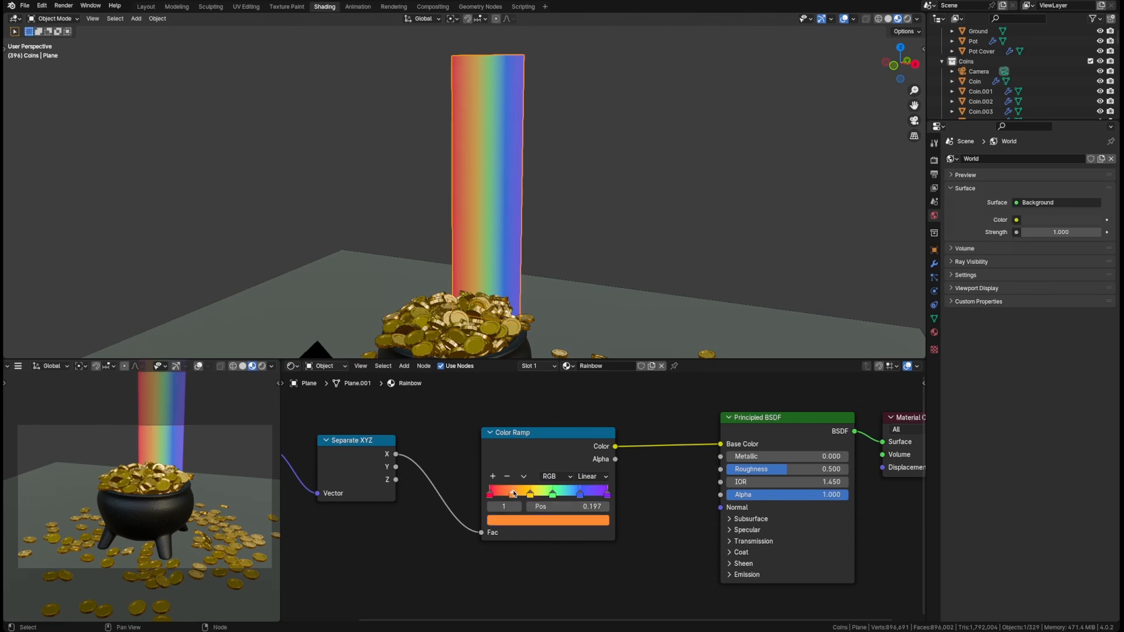
Set the position of the orange Color Ramp stop to 1/6 and the yellow stop to 2/6.
left_click(548, 507)
type("1/6")
key("Return")
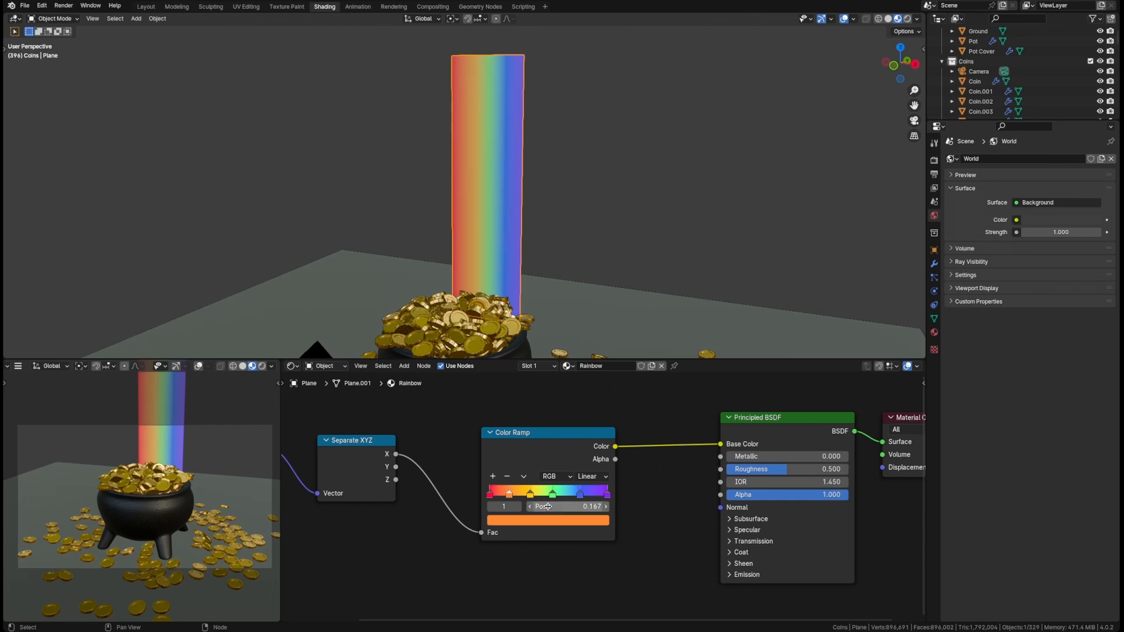
left_click(531, 495)
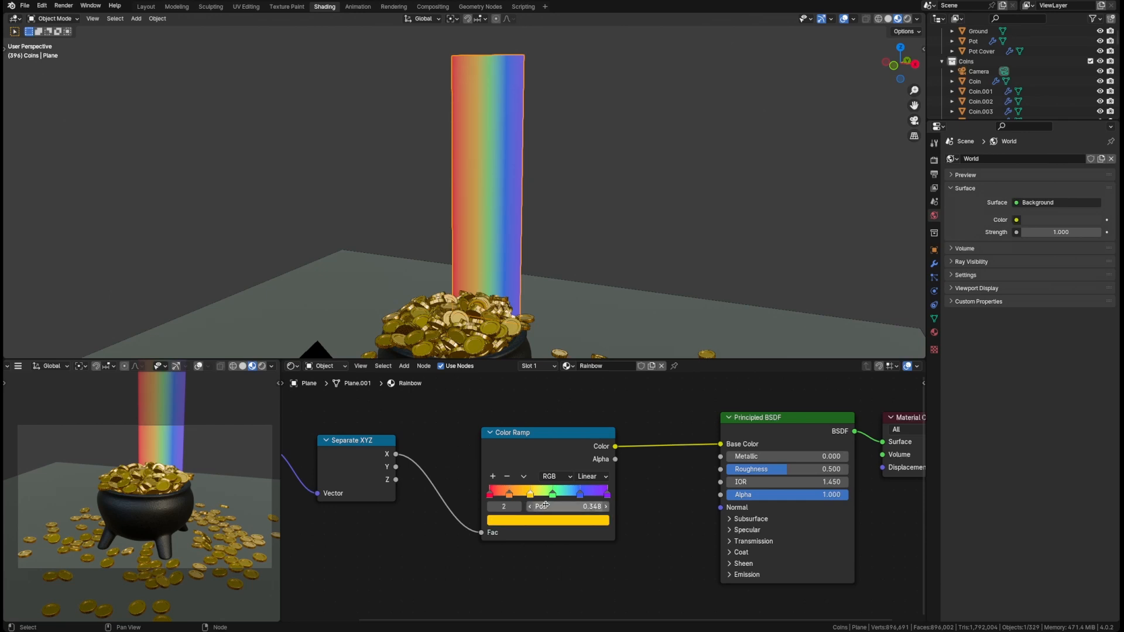
left_click(546, 506)
type("2")
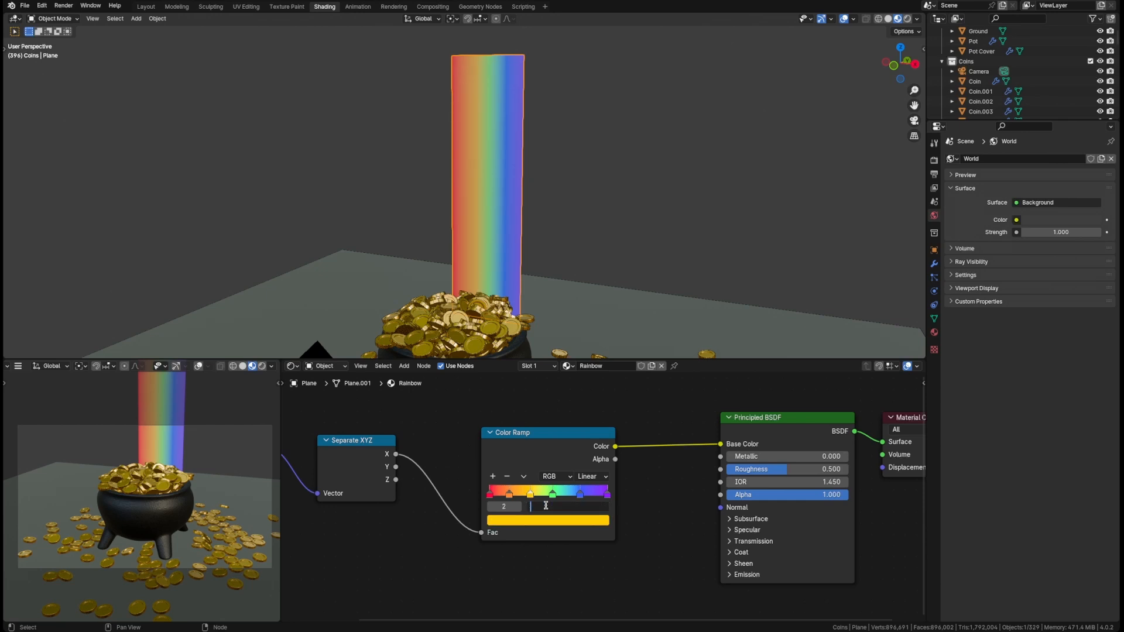
type("/6")
key("Return")
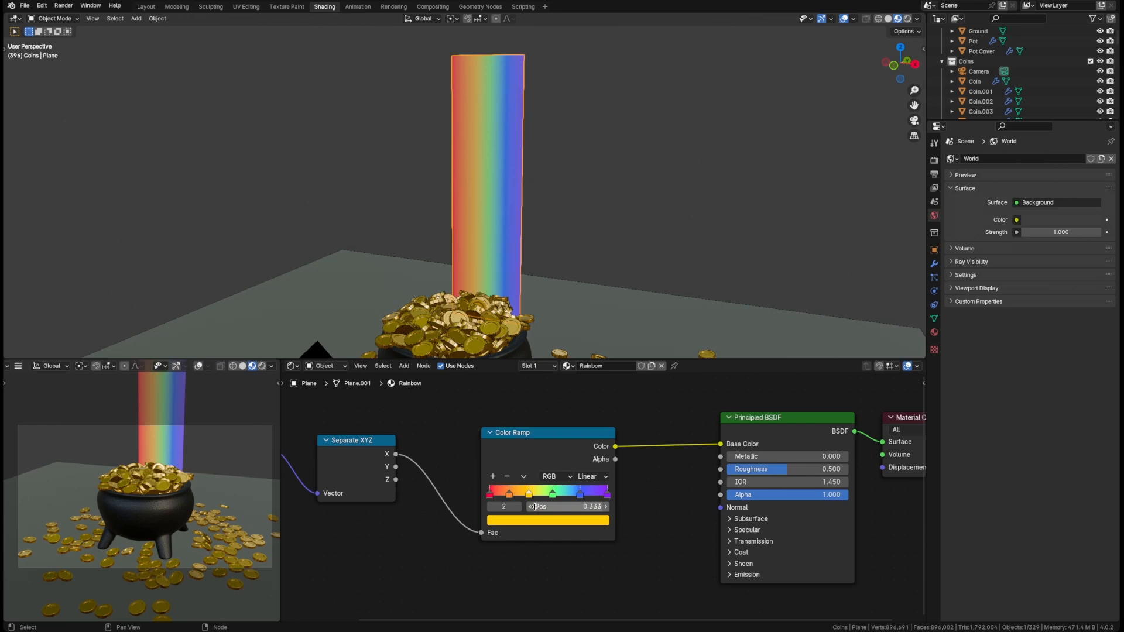
Set the position of the green Color Ramp stop to 3/6 and the blue stop to 4/6.
left_click(552, 495)
left_click(554, 507)
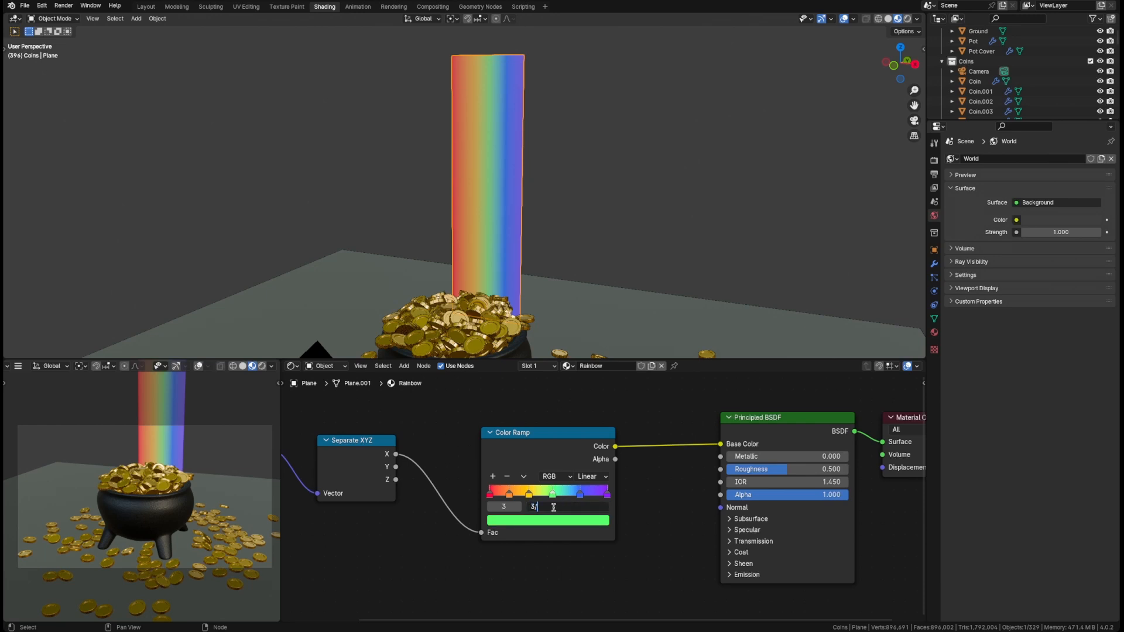
type("3/6")
key("Return")
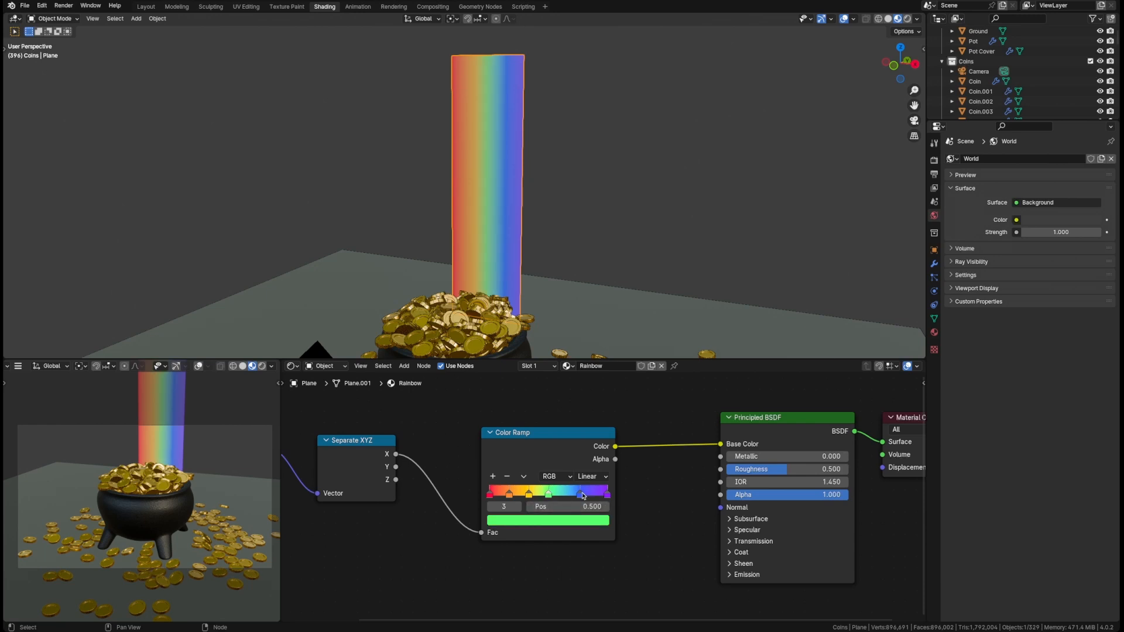
left_click(583, 495)
left_click(577, 505)
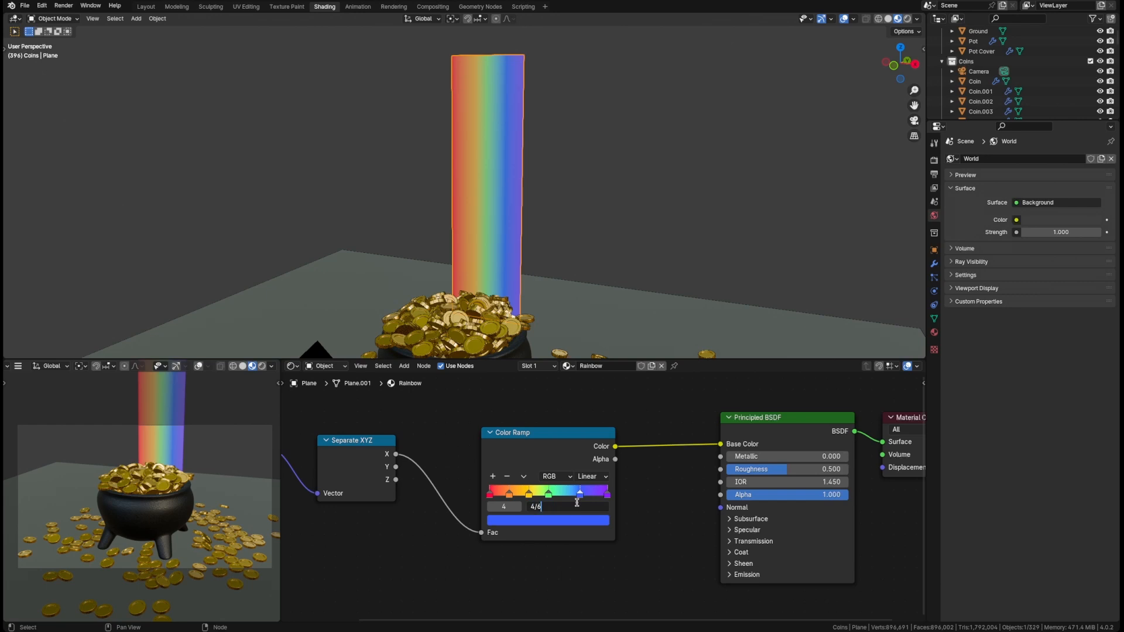
type("4/6")
key("Return")
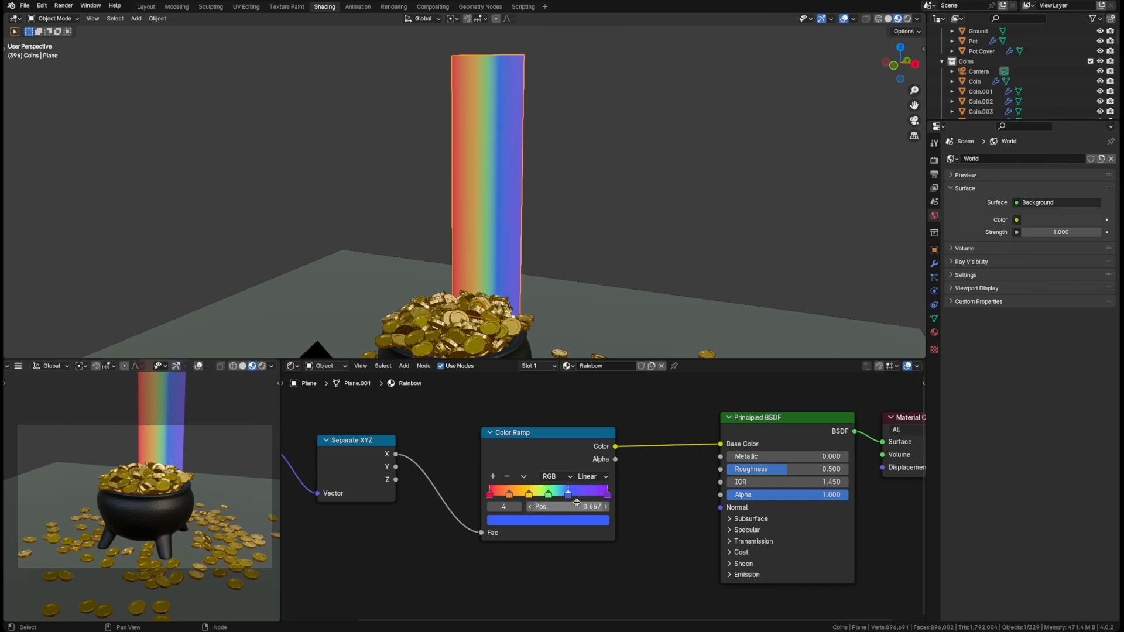
Set the position of the orange Color Ramp stop to 1/5 and the yellow stop to 2/5.
left_click(509, 494)
left_click(567, 506)
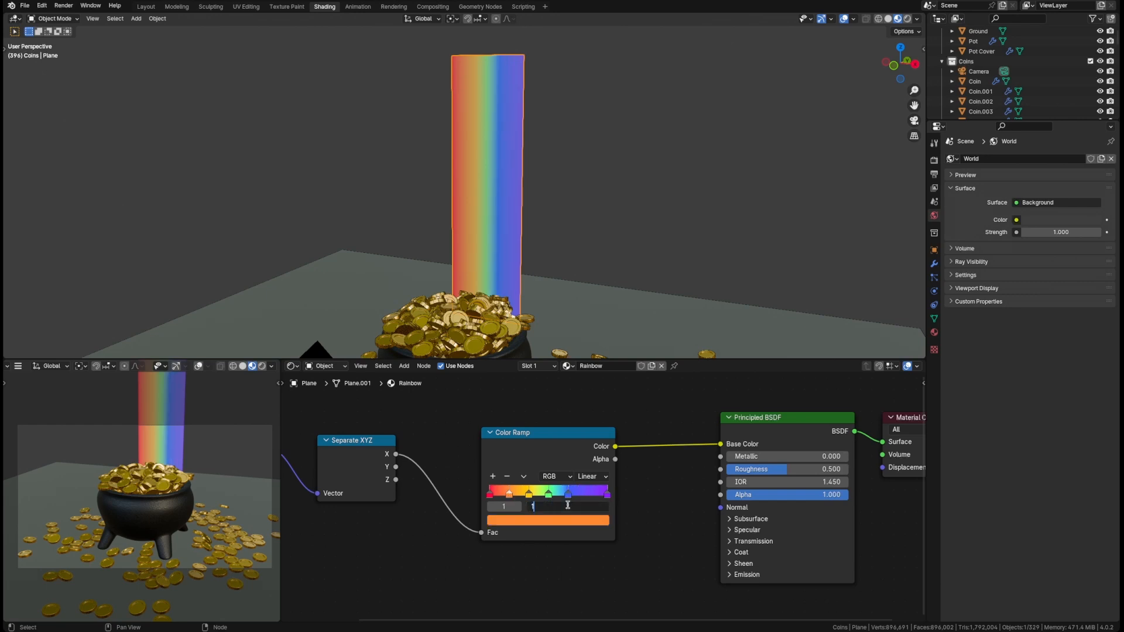
type("1/5")
key("Return")
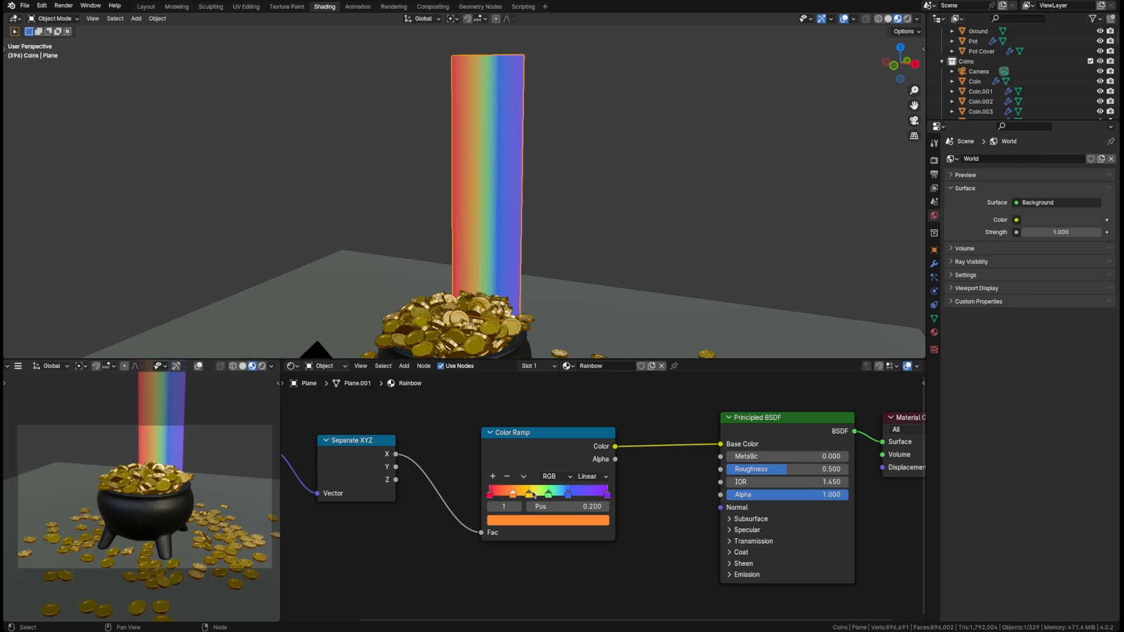
left_click(531, 494)
left_click(569, 506)
type("2")
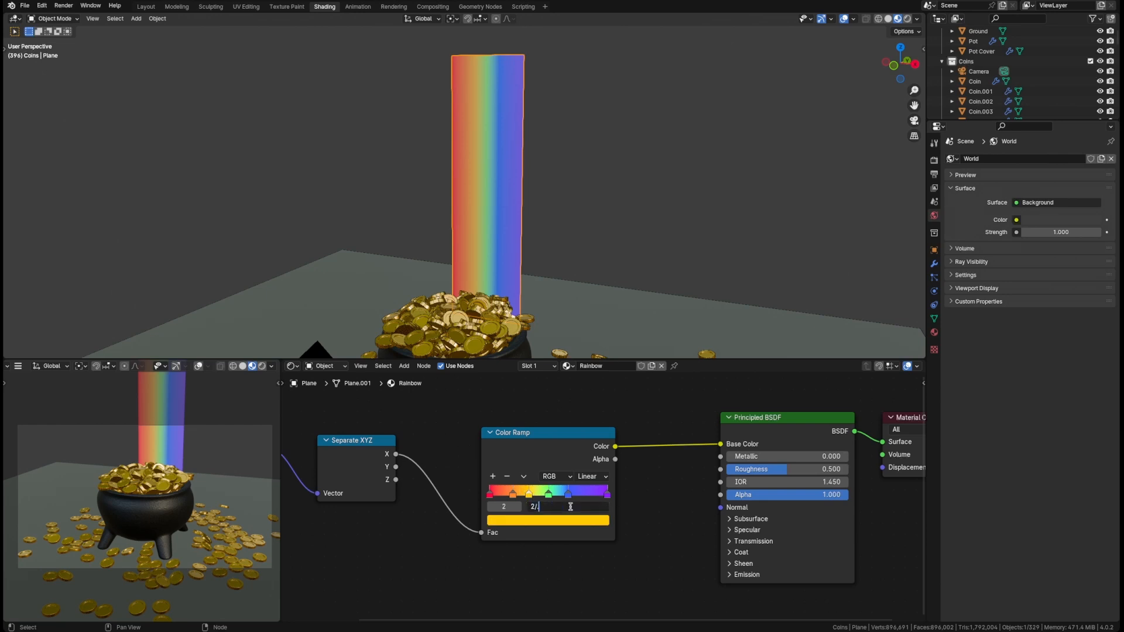
type("/4")
key("Return")
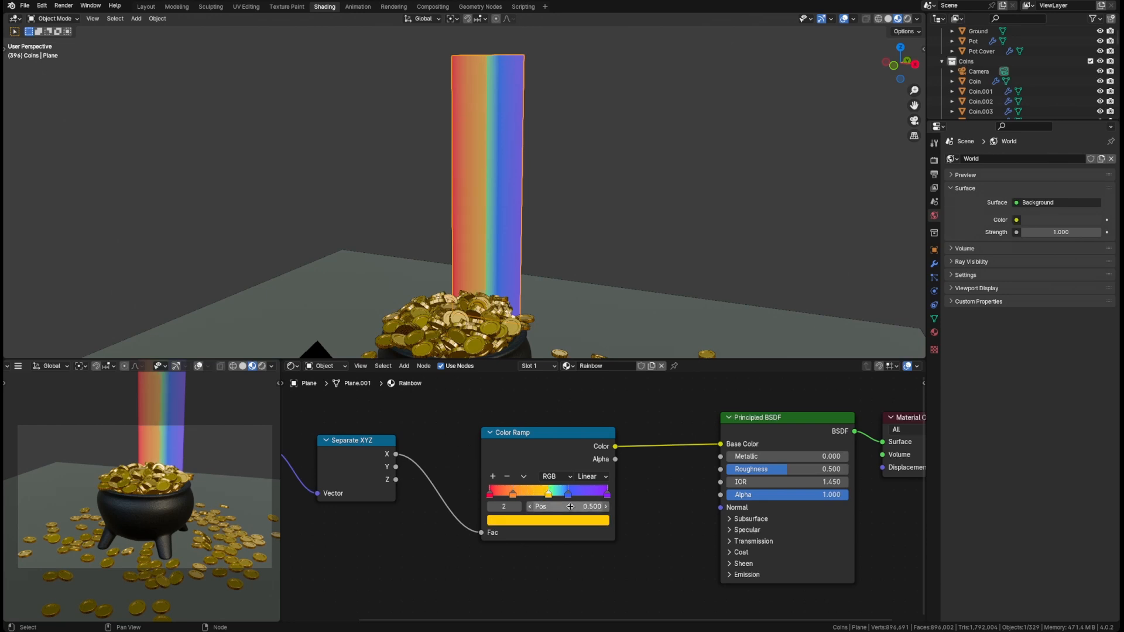
left_click(571, 507)
type("2/5")
key("Return")
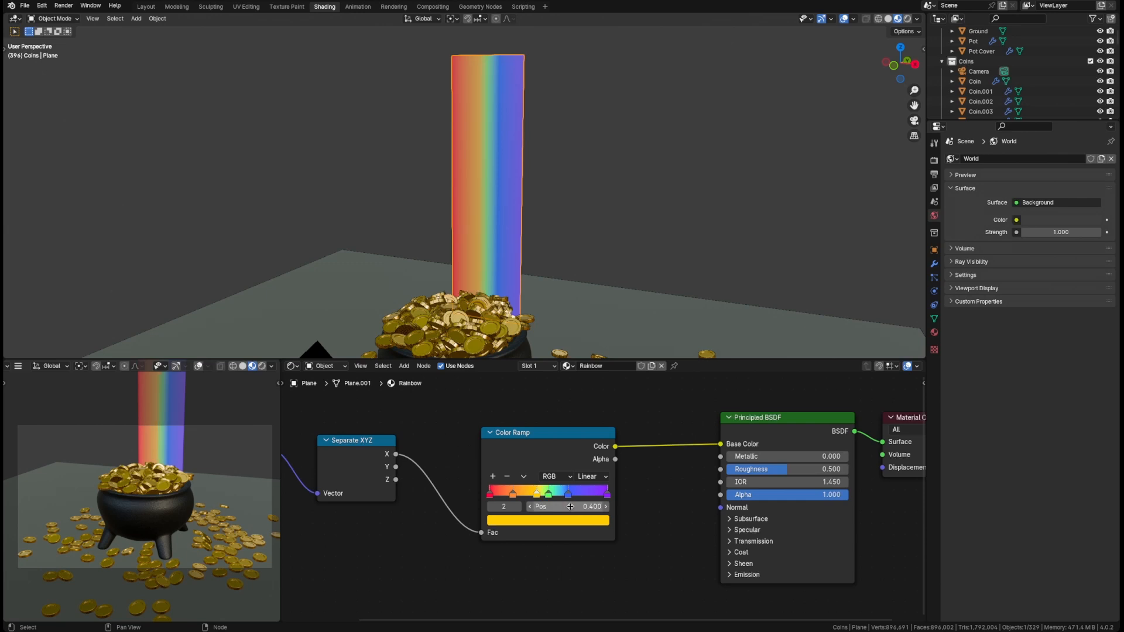
Set the position of the green Color Ramp stop to 3/5 and the blue stop to 4/5.
left_click(549, 495)
left_click(556, 507)
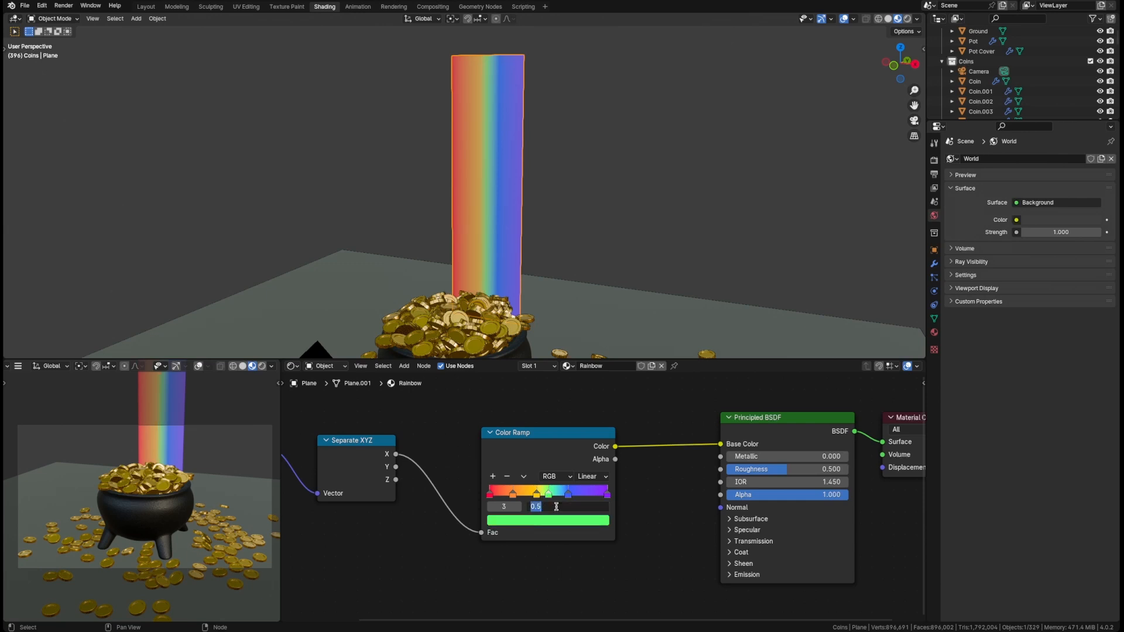
type("3/5")
key("Return")
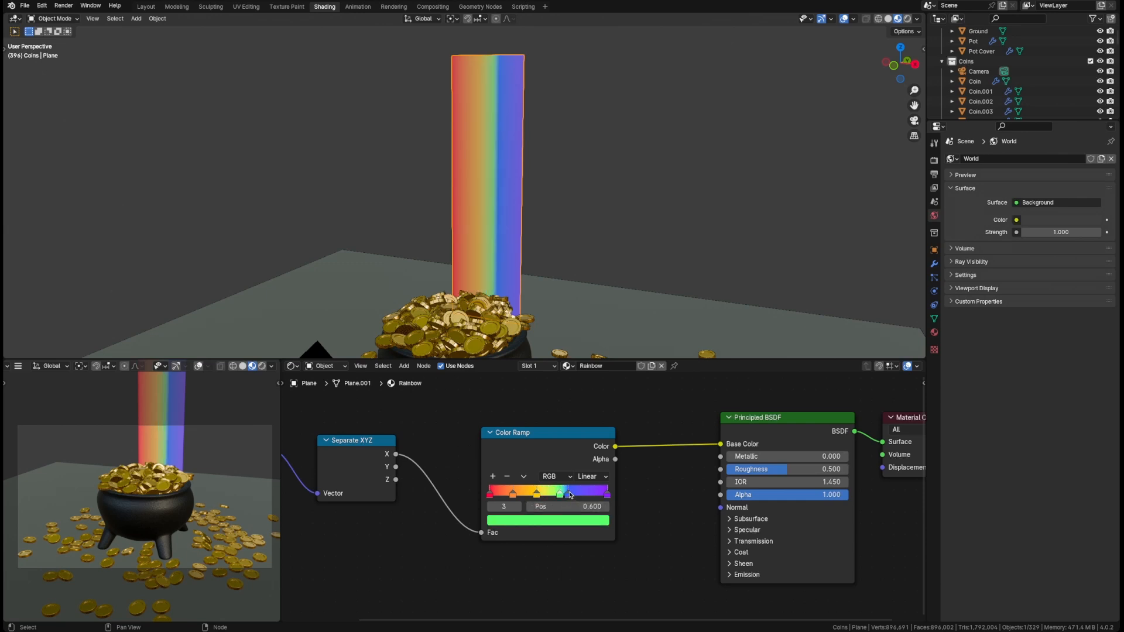
left_click(569, 494)
left_click(571, 506)
type("4")
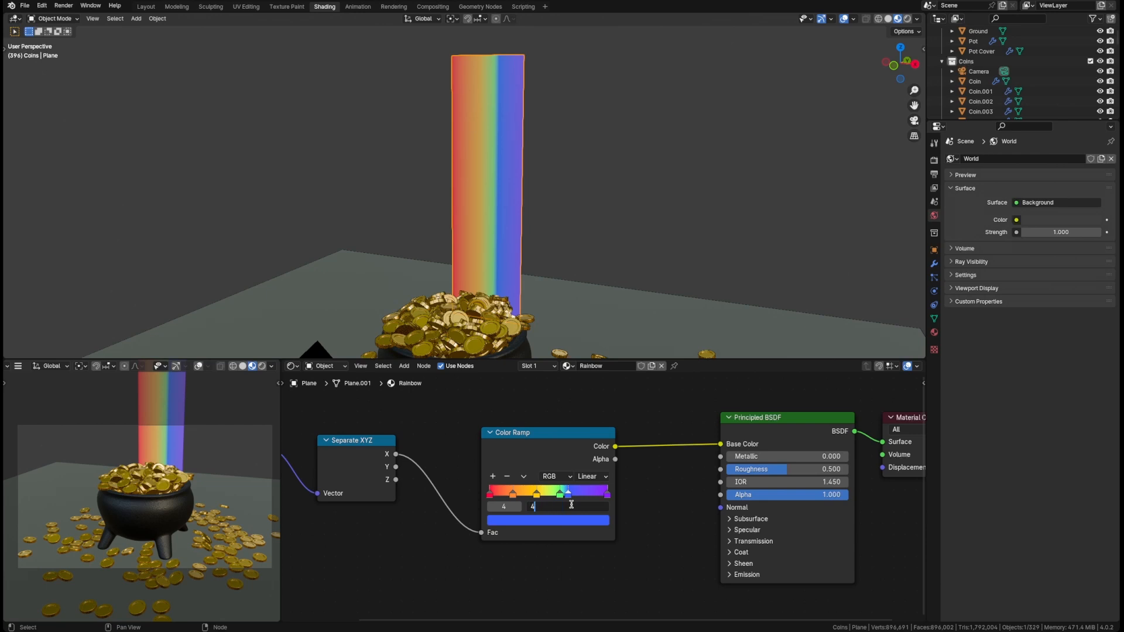
type("/5")
key("Return")
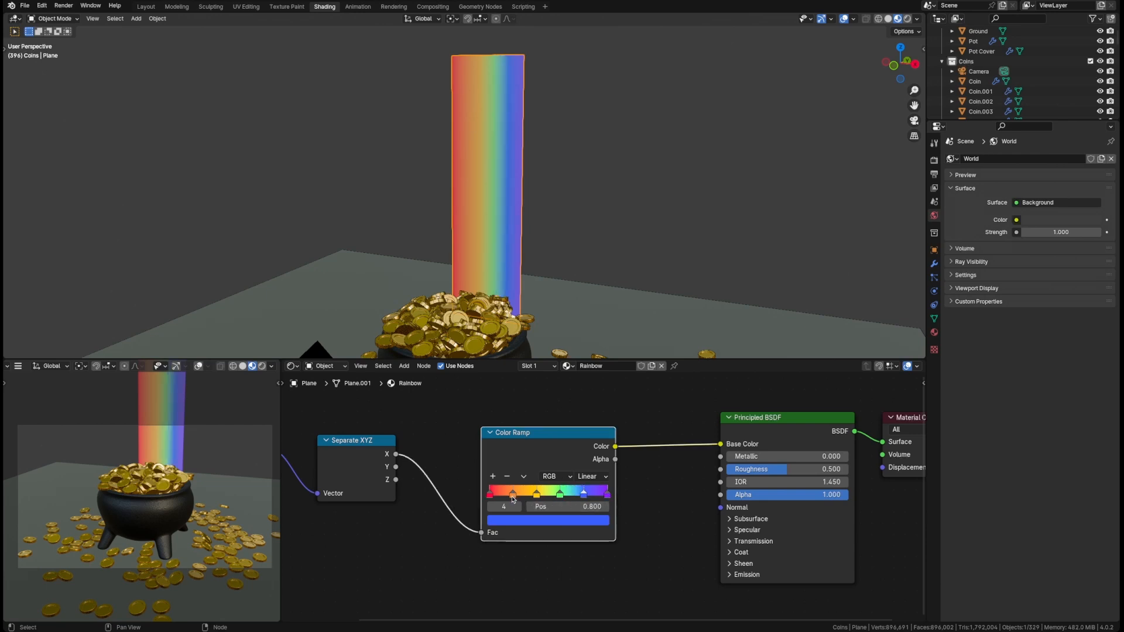
Check the Color Ramp stops one by one and inspect the deselected rainbow strip from another angle.
left_click(490, 494)
left_click(513, 495)
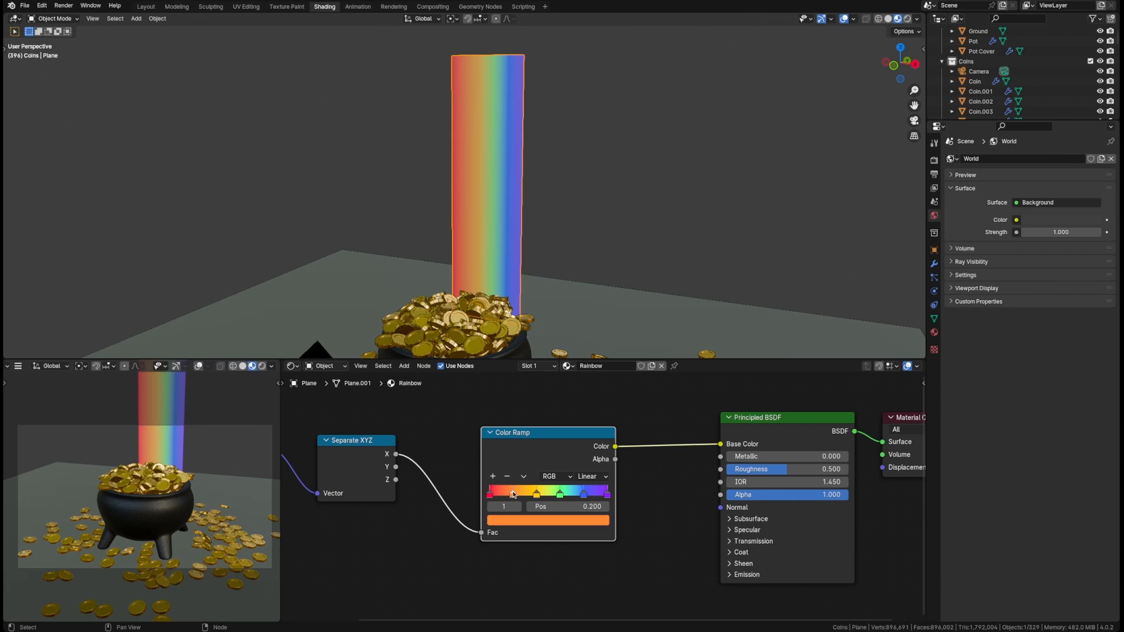
left_click(537, 495)
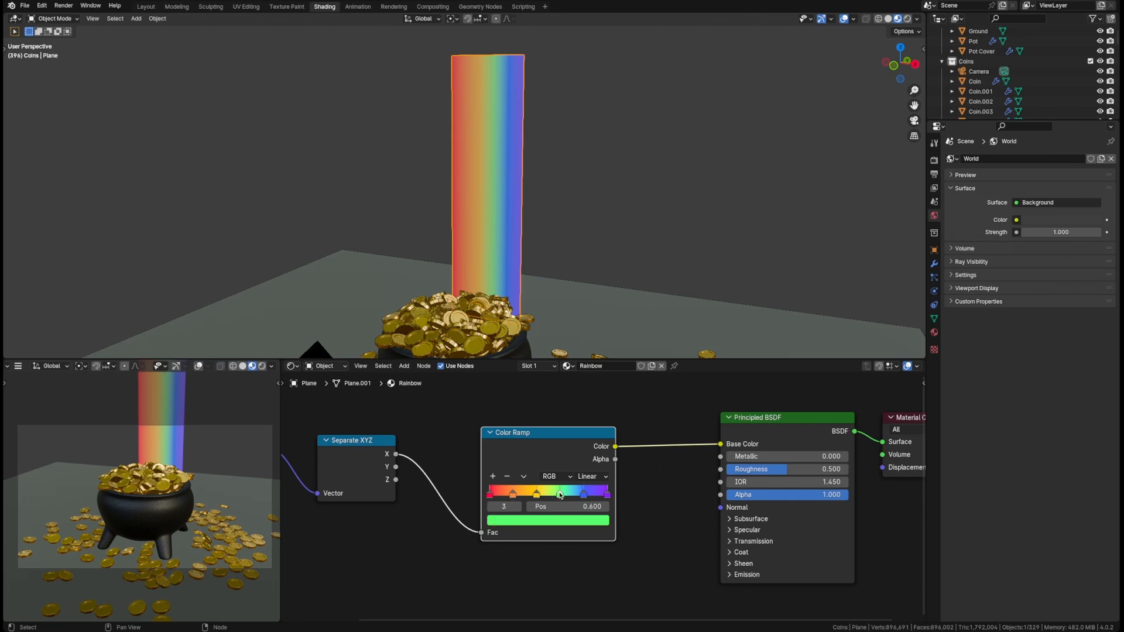
left_click(584, 495)
left_click(661, 499)
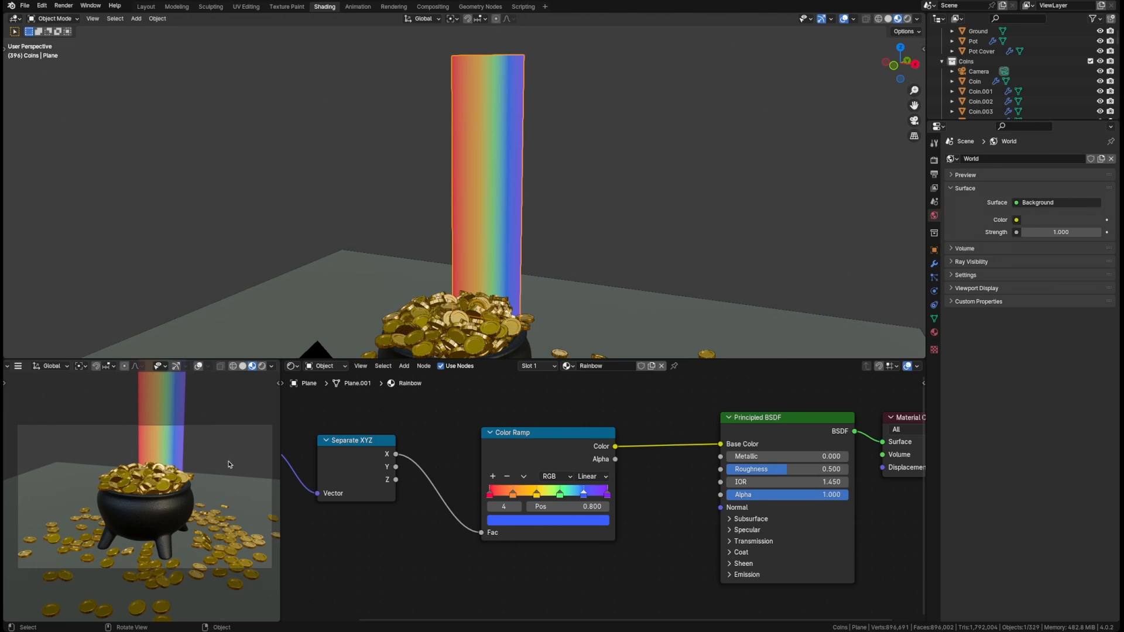
middle_click_drag(489, 311, 533, 257)
left_click(533, 256)
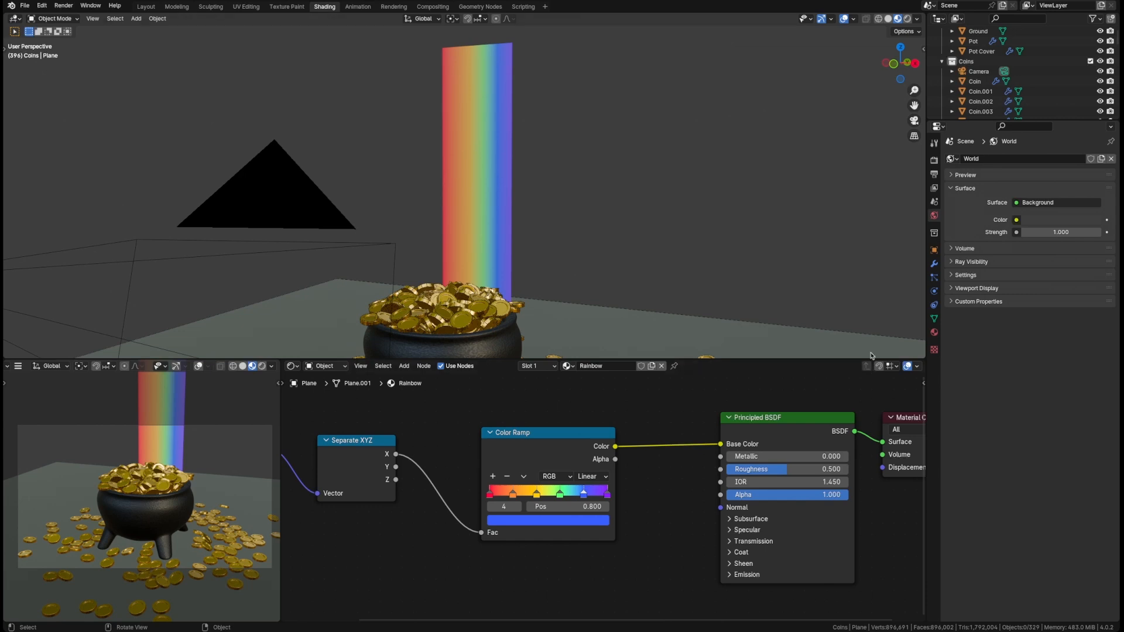
Set the scene's View Transform to Standard in the render color management settings.
left_click(935, 175)
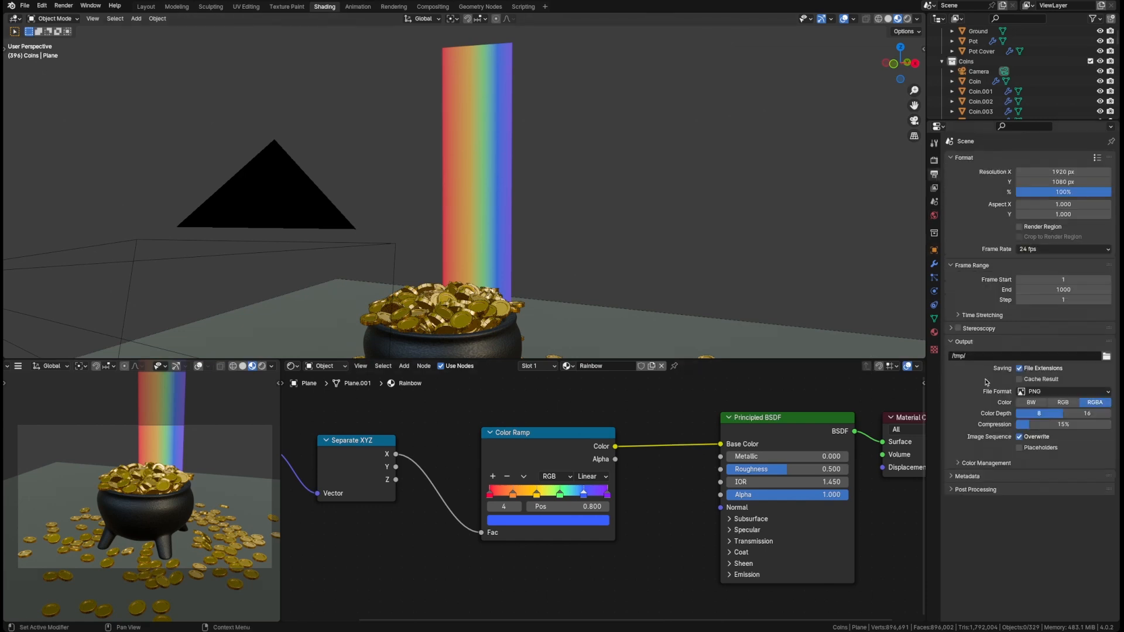
left_click(935, 163)
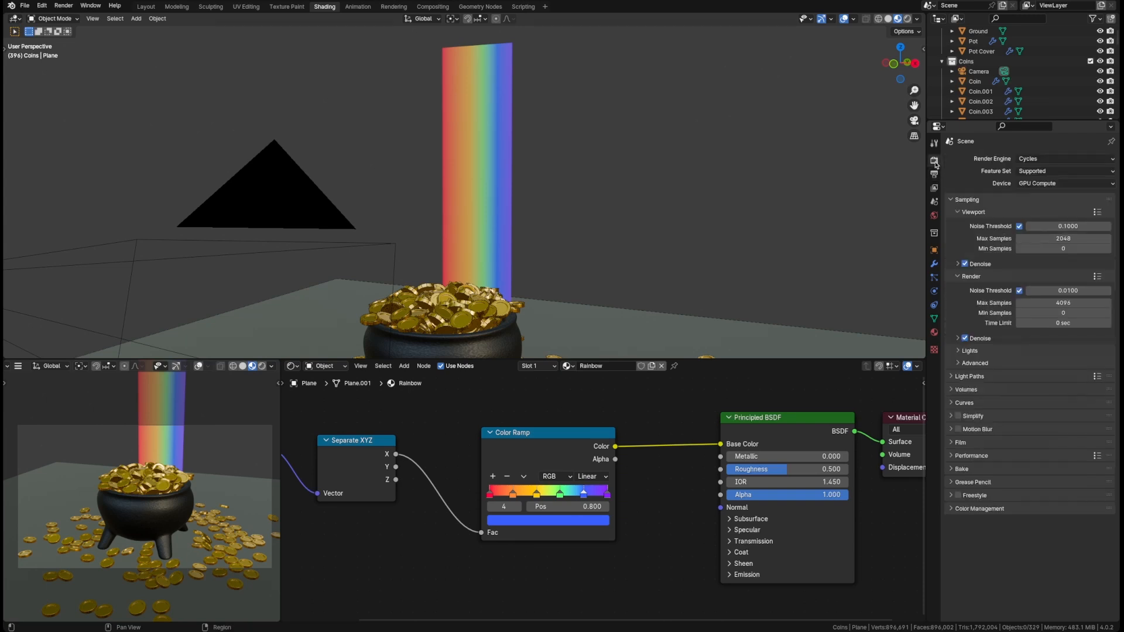
left_click(979, 509)
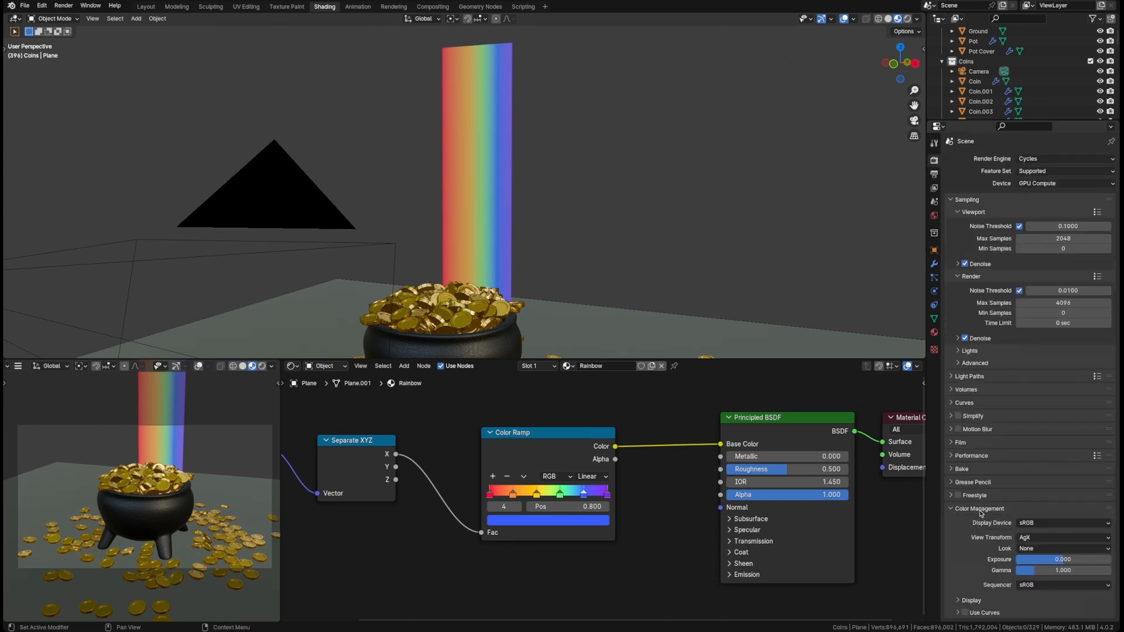
left_click(1040, 538)
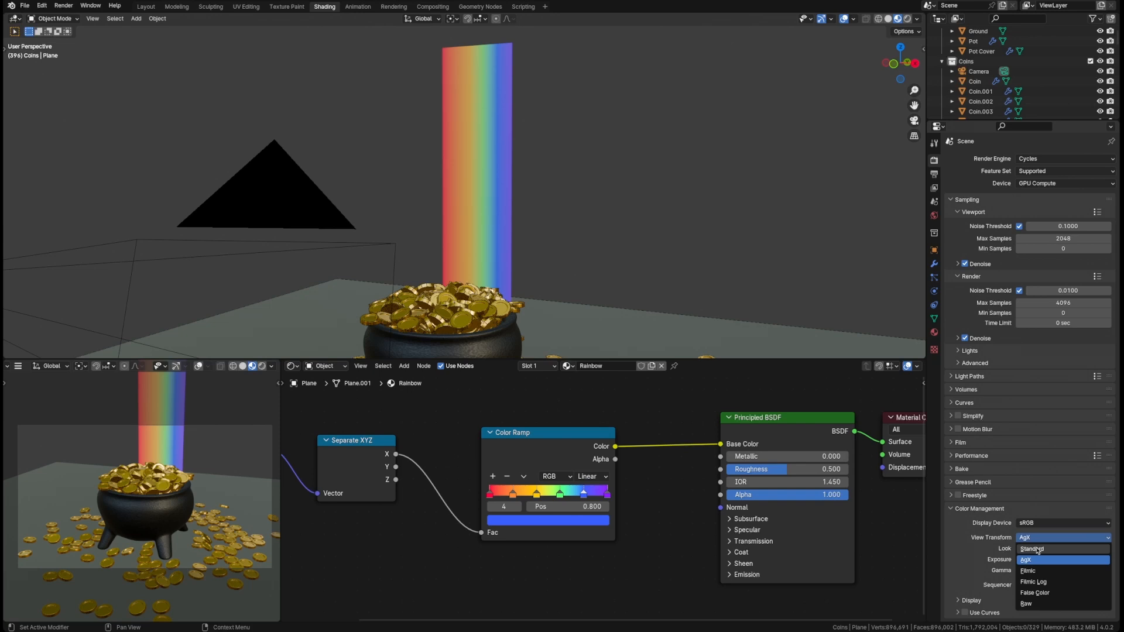
left_click(1034, 549)
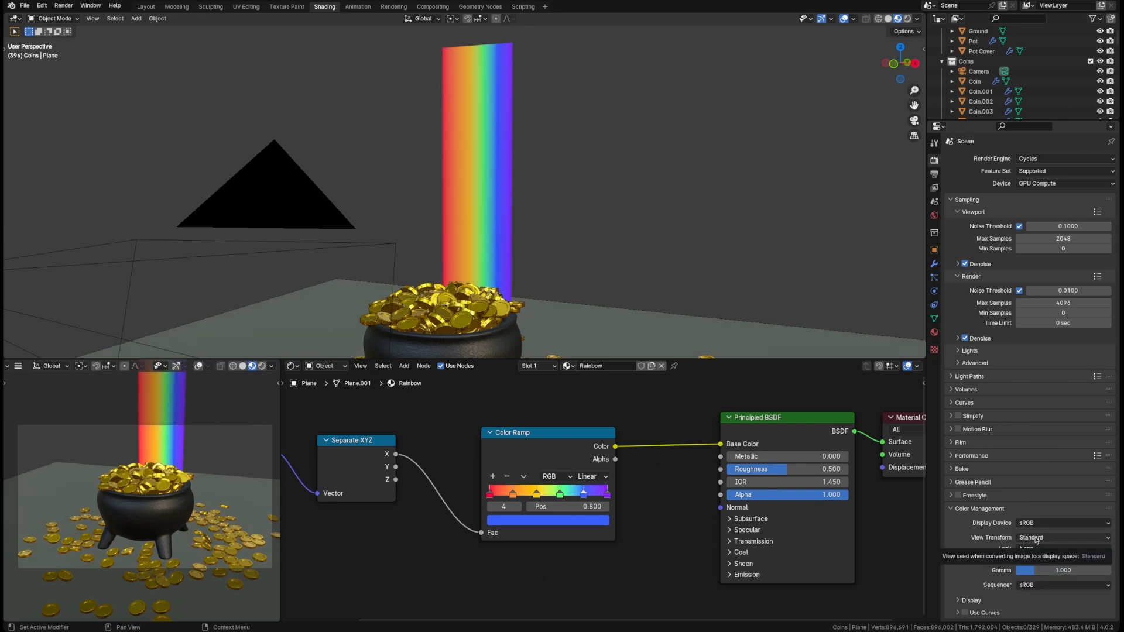
Switch the View Transform between AgX and Filmic to compare how they affect the rainbow strip's colors.
left_click(1036, 537)
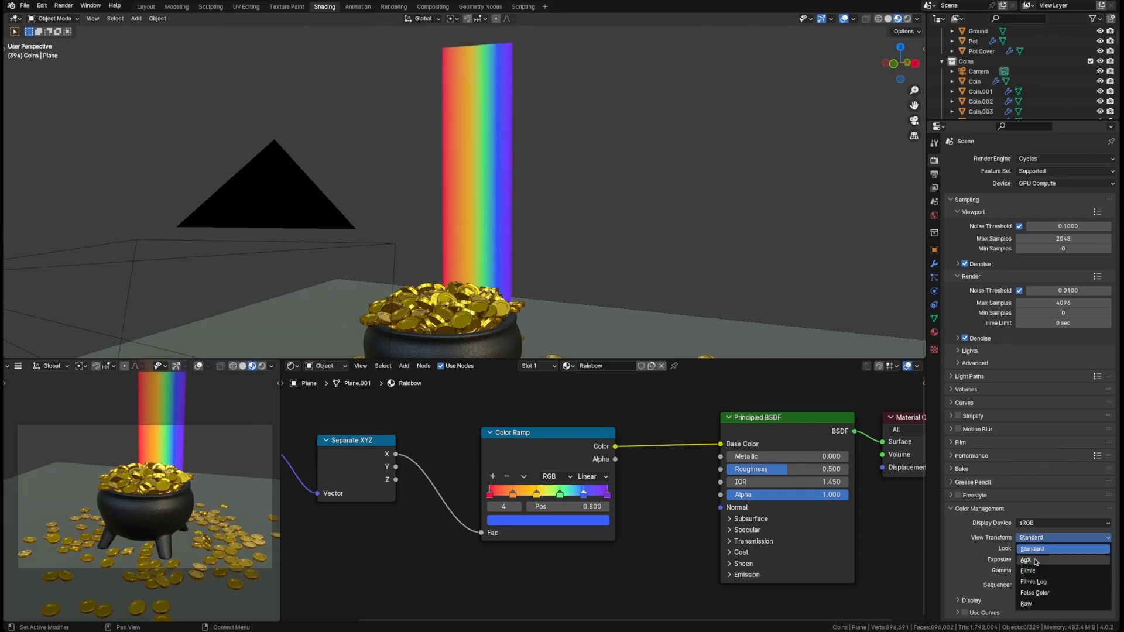
left_click(1036, 549)
left_click(1036, 539)
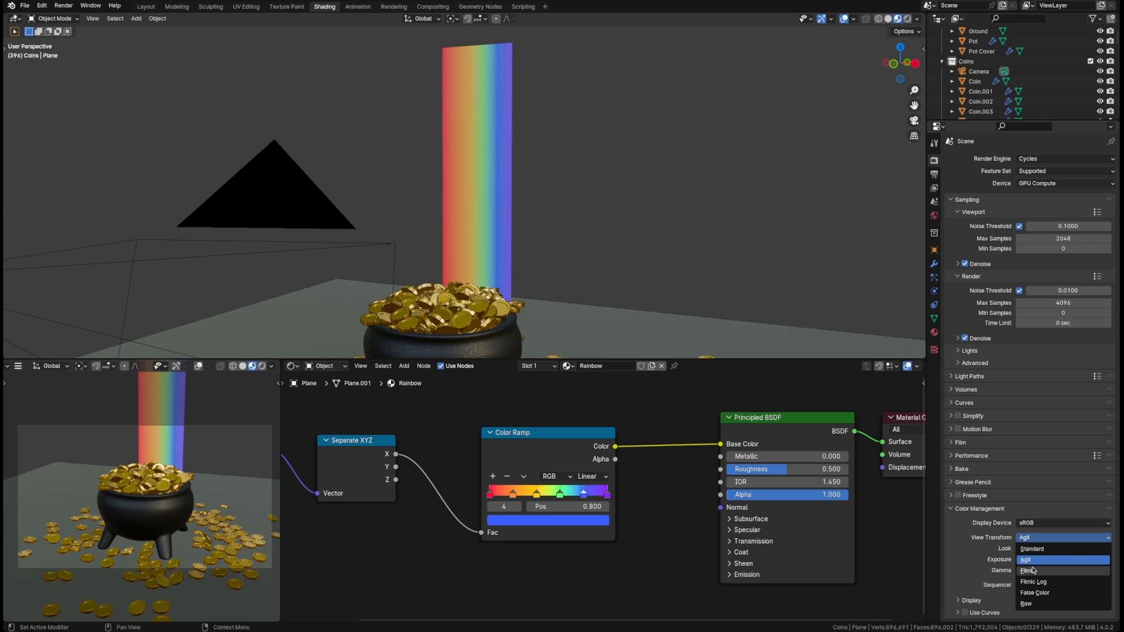
left_click(1032, 571)
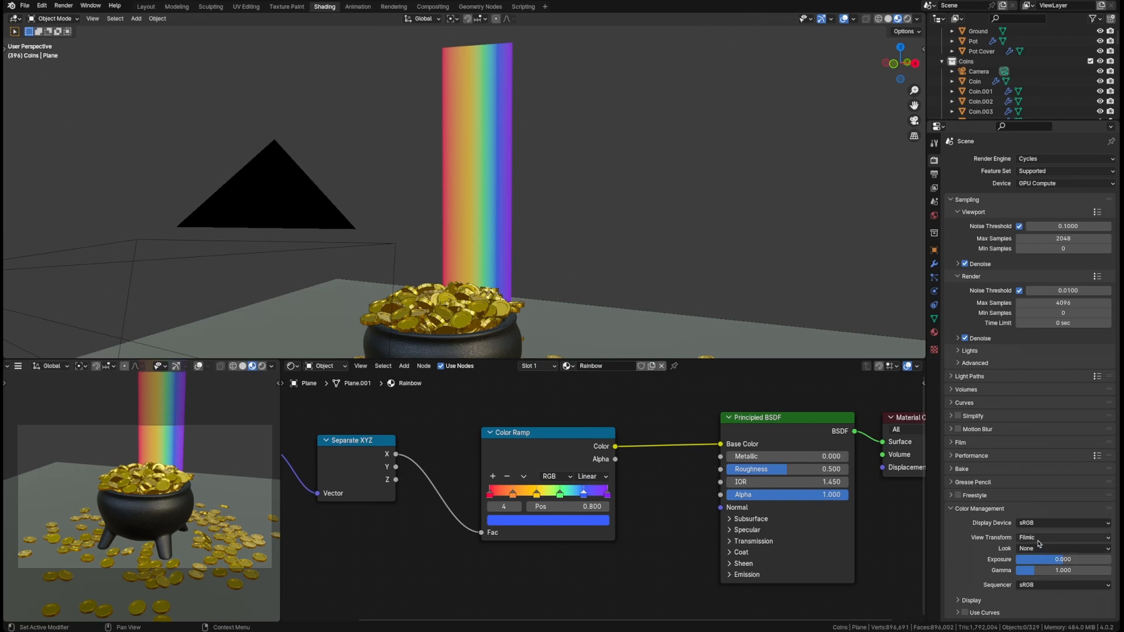
left_click(1039, 538)
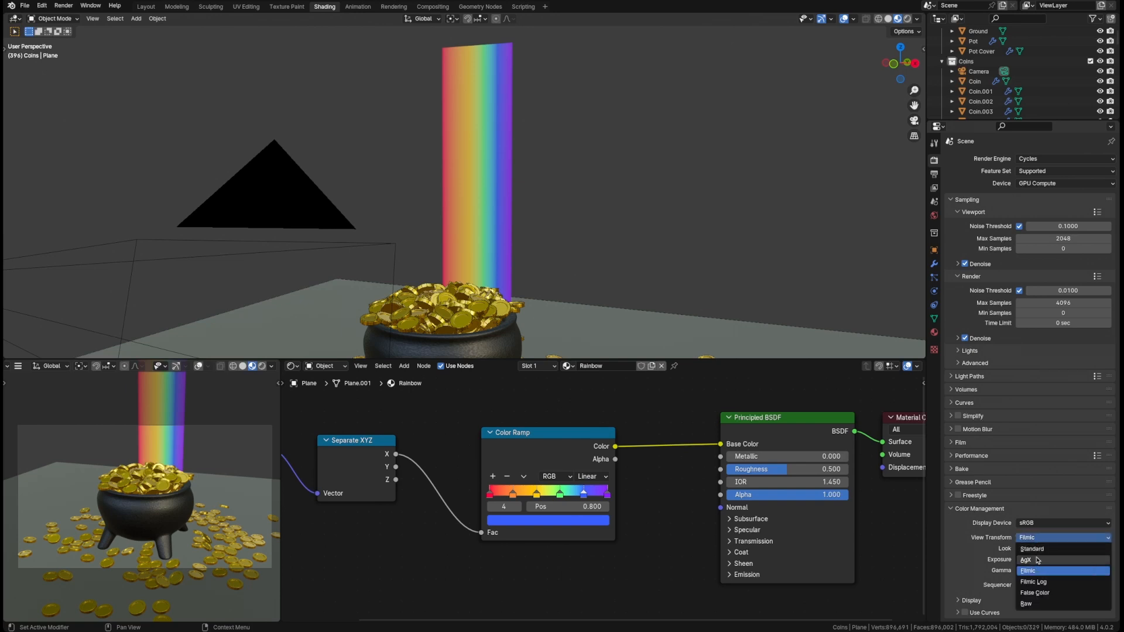
left_click(1038, 560)
left_click(1039, 540)
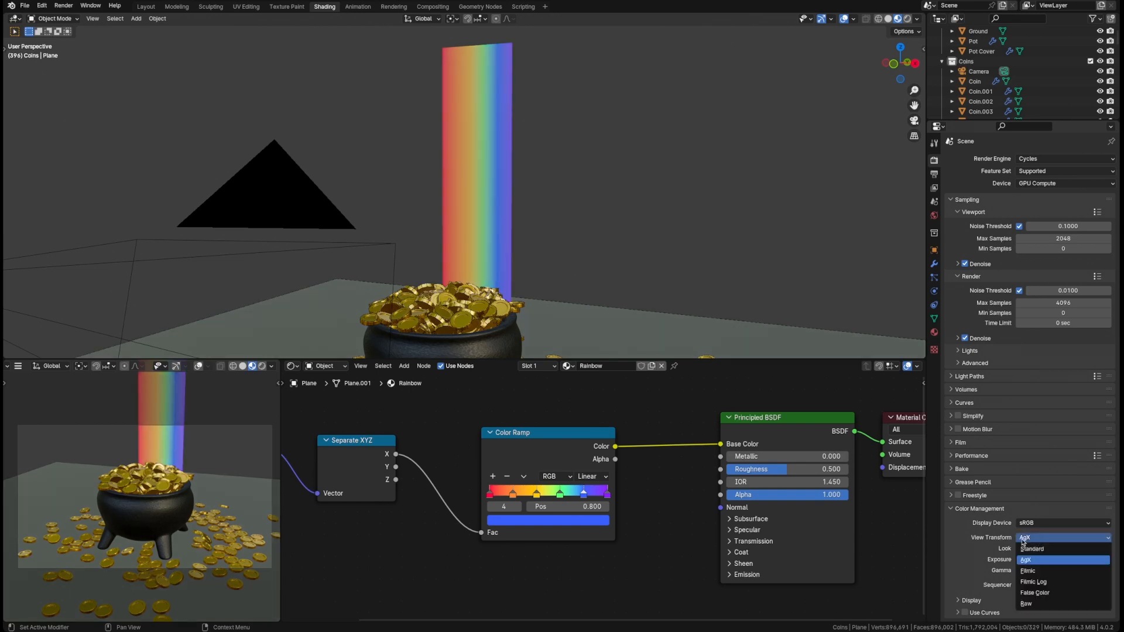
left_click(1030, 548)
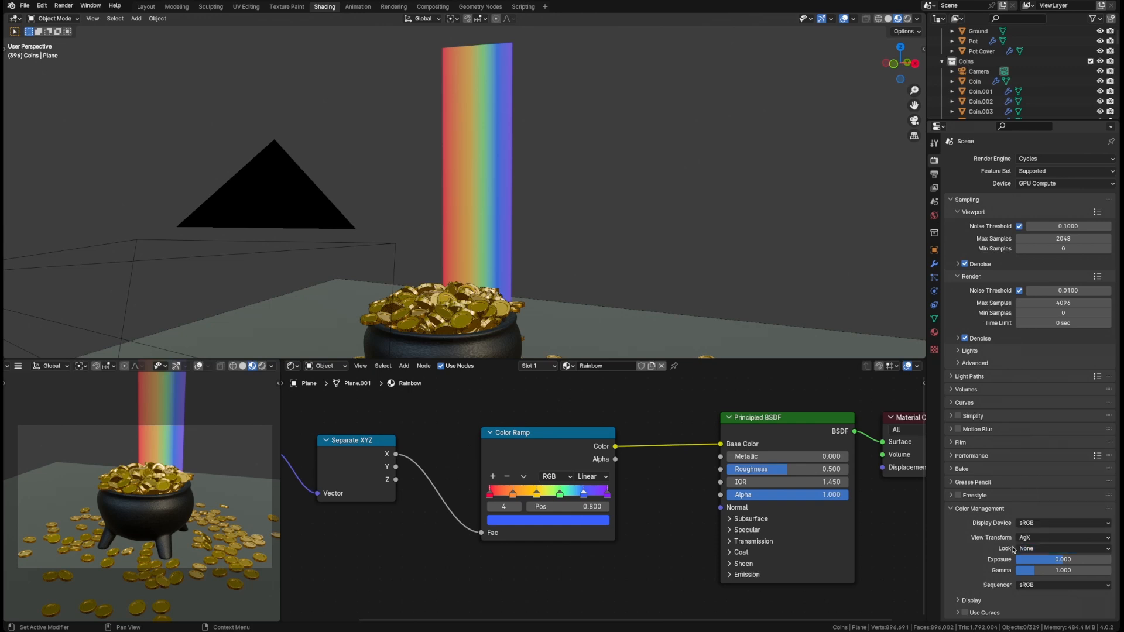
left_click(1033, 537)
left_click(1037, 570)
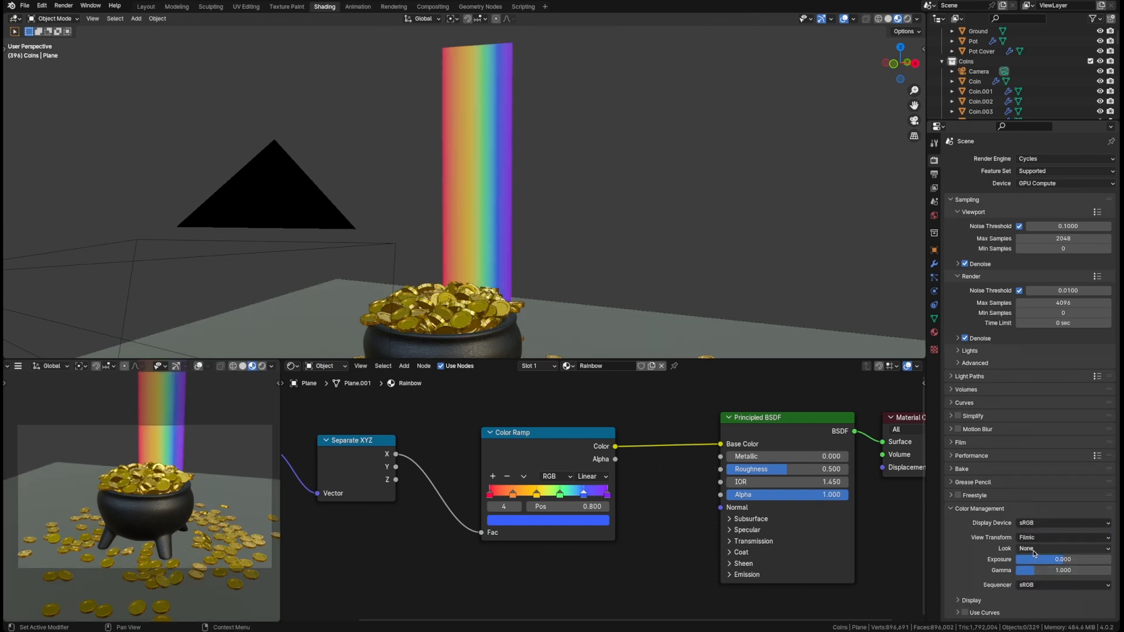
Try the High, Very High, Low, Medium and Medium High Contrast looks with the Filmic view transform.
left_click(1034, 550)
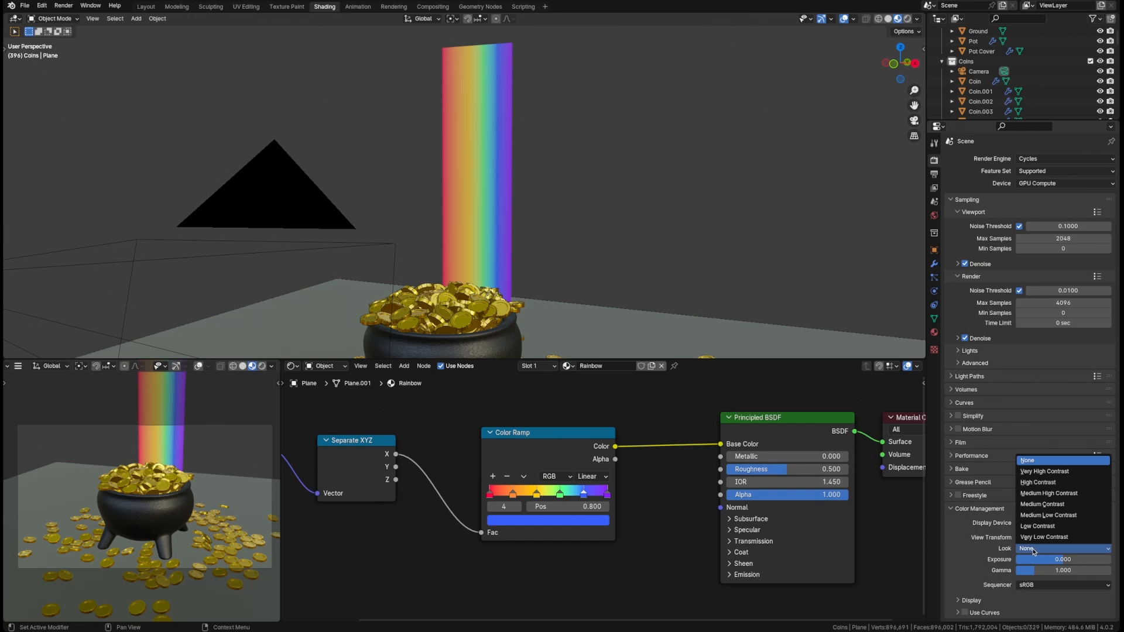
left_click(1040, 484)
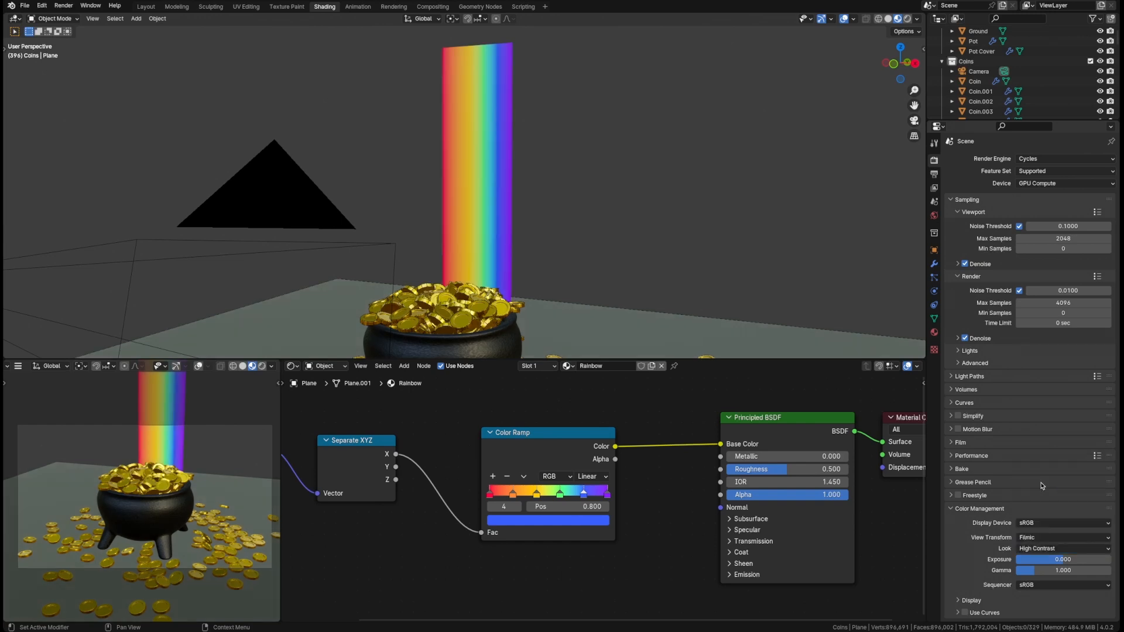
left_click(1031, 544)
left_click(1039, 472)
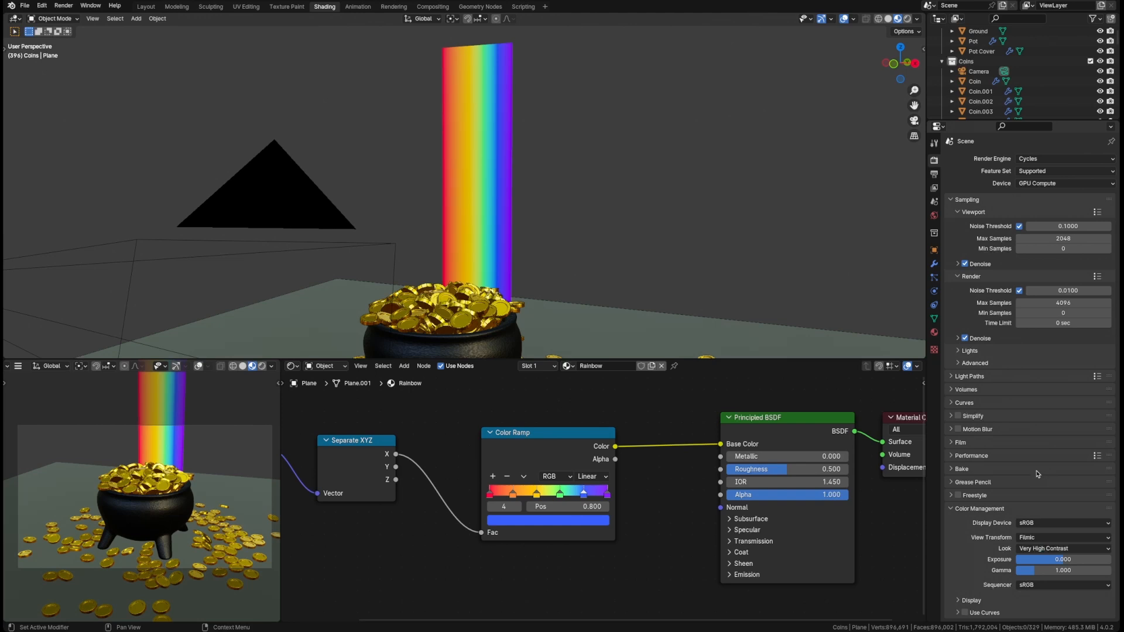
left_click(1036, 550)
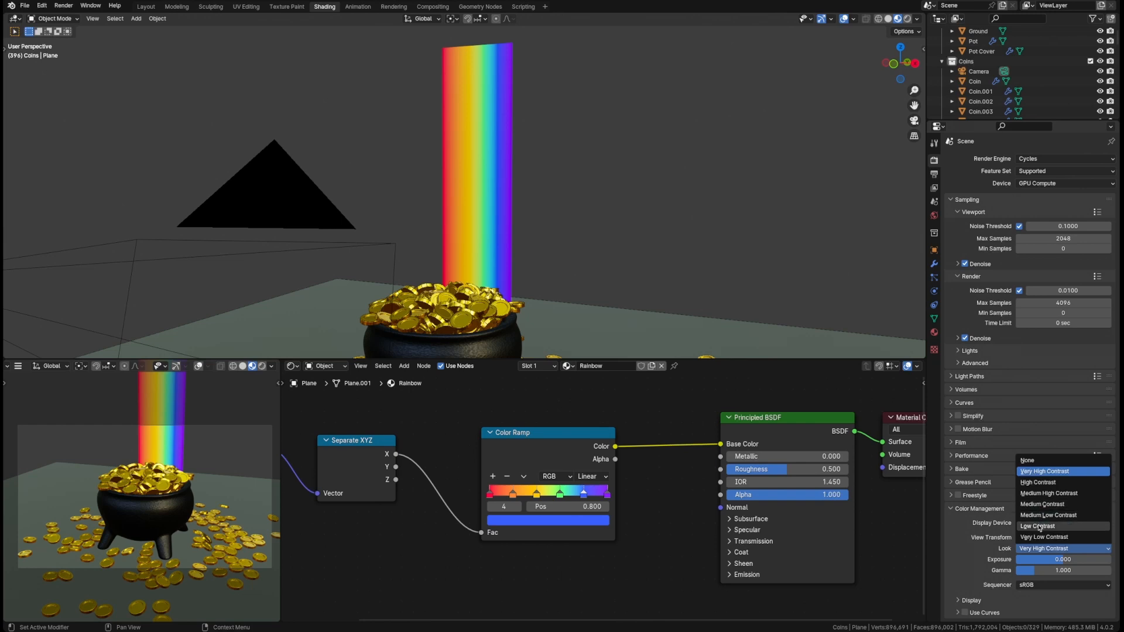
left_click(1040, 527)
left_click(1038, 549)
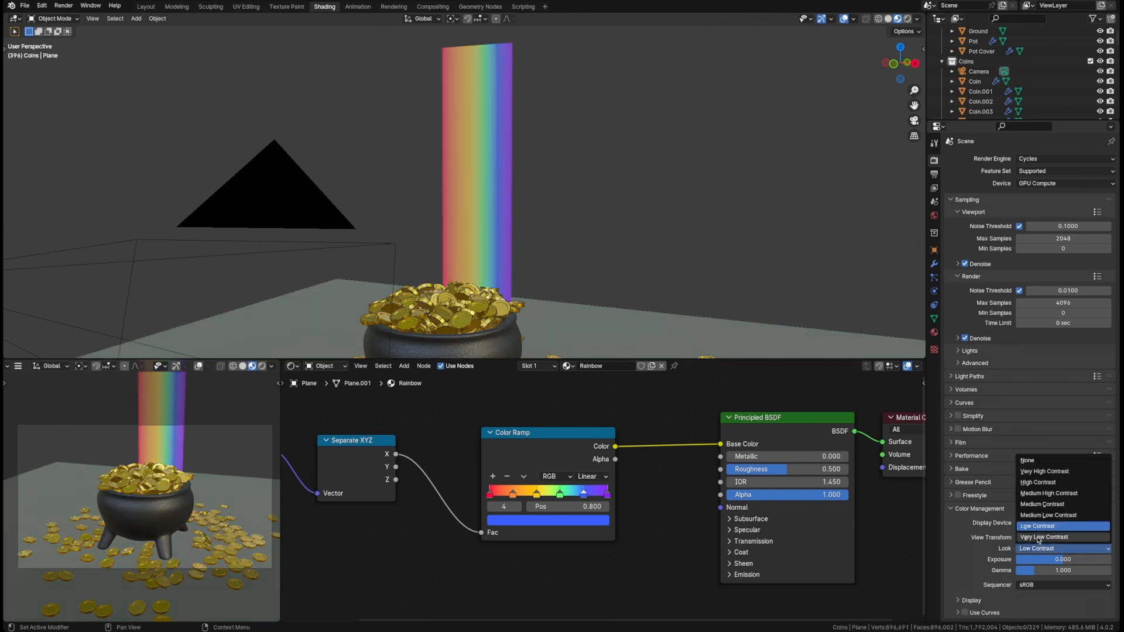
left_click(1042, 504)
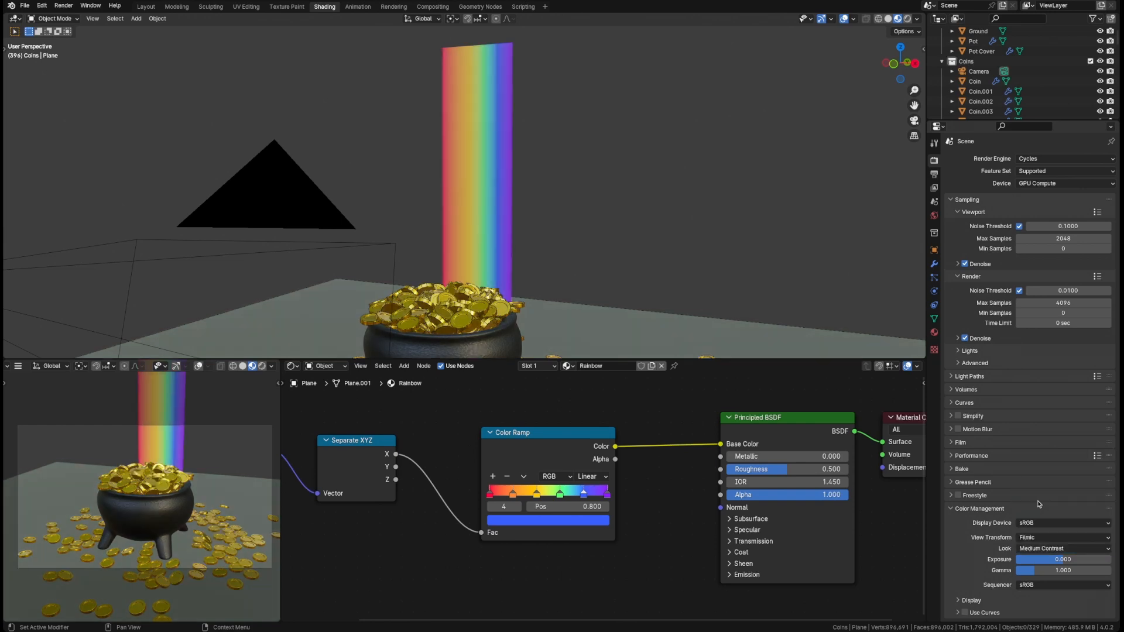
left_click(1034, 550)
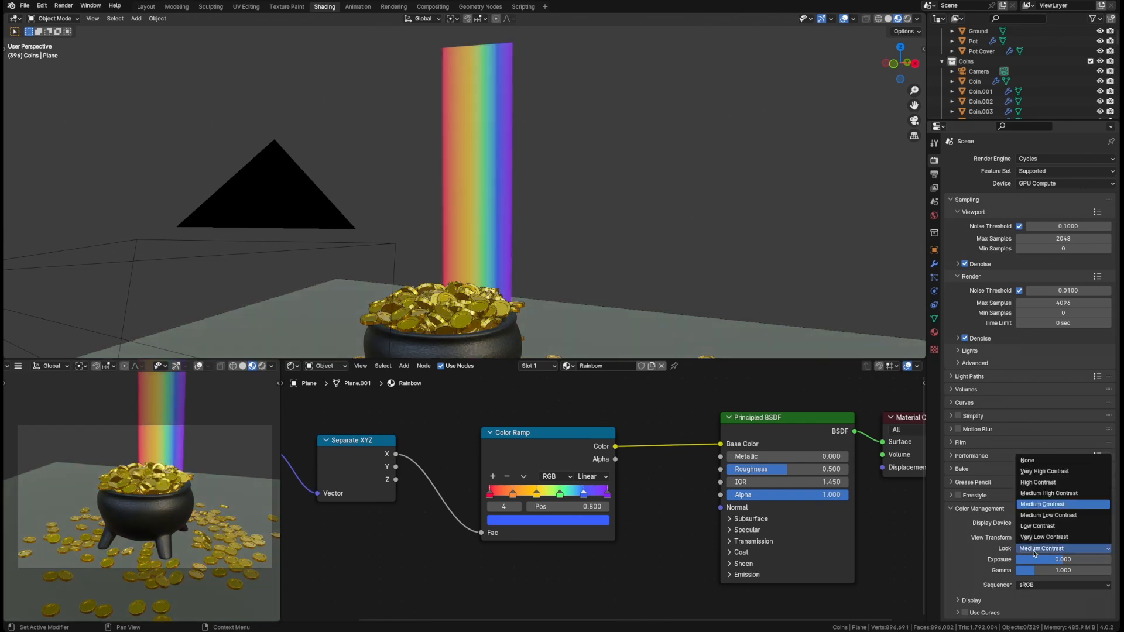
left_click(1035, 495)
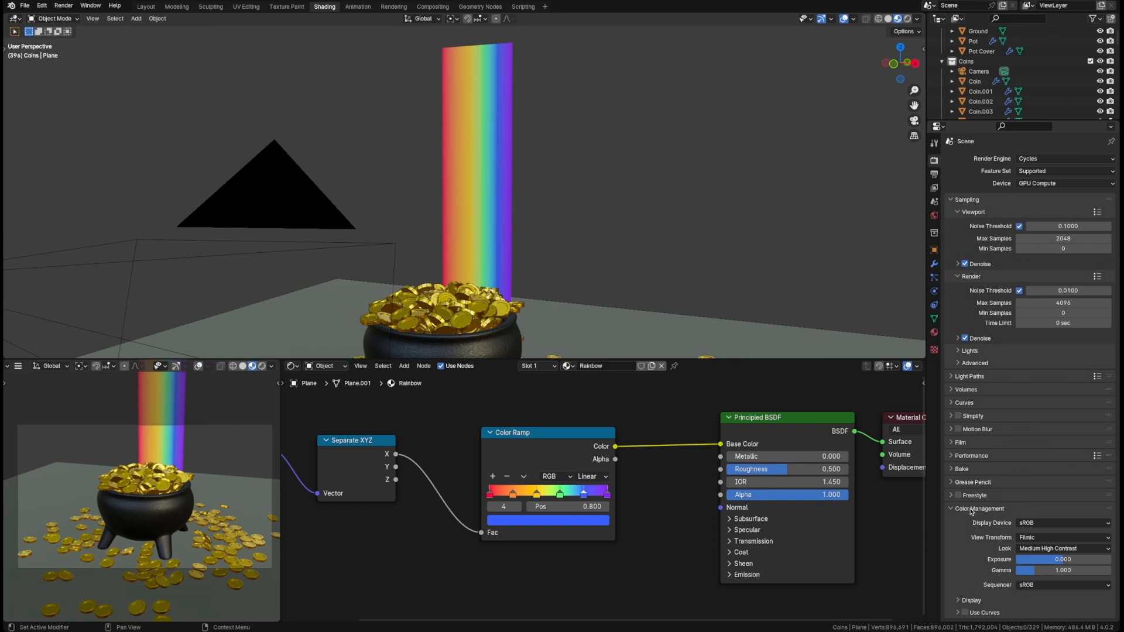
Set the View Transform to AgX with the Medium High Contrast look and save the file.
left_click(1034, 537)
left_click(1039, 562)
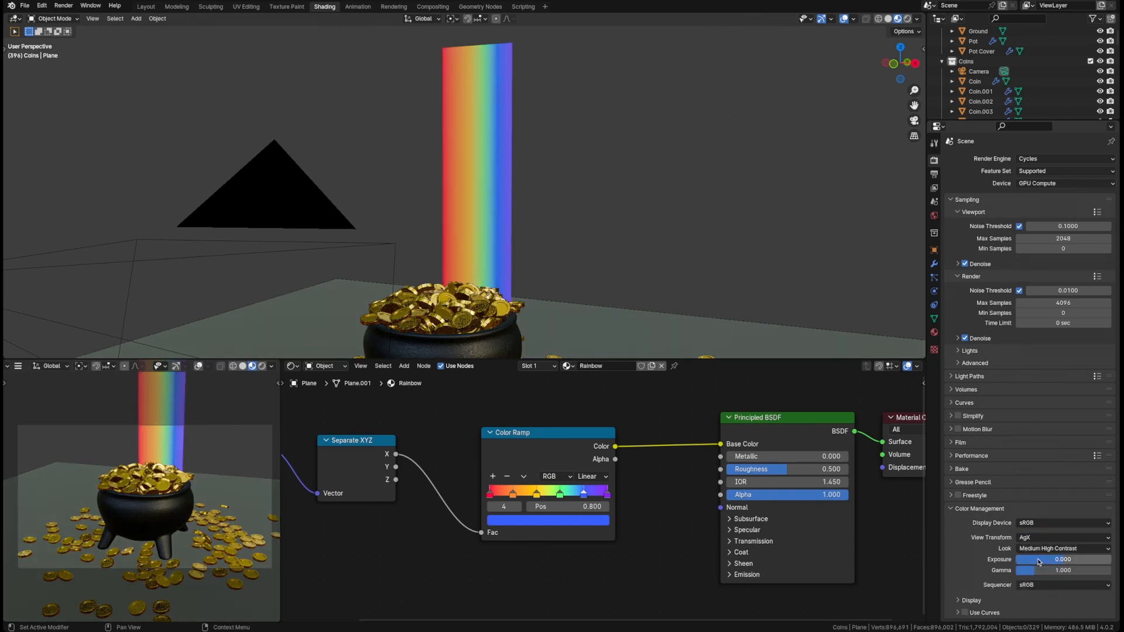
left_click(1041, 539)
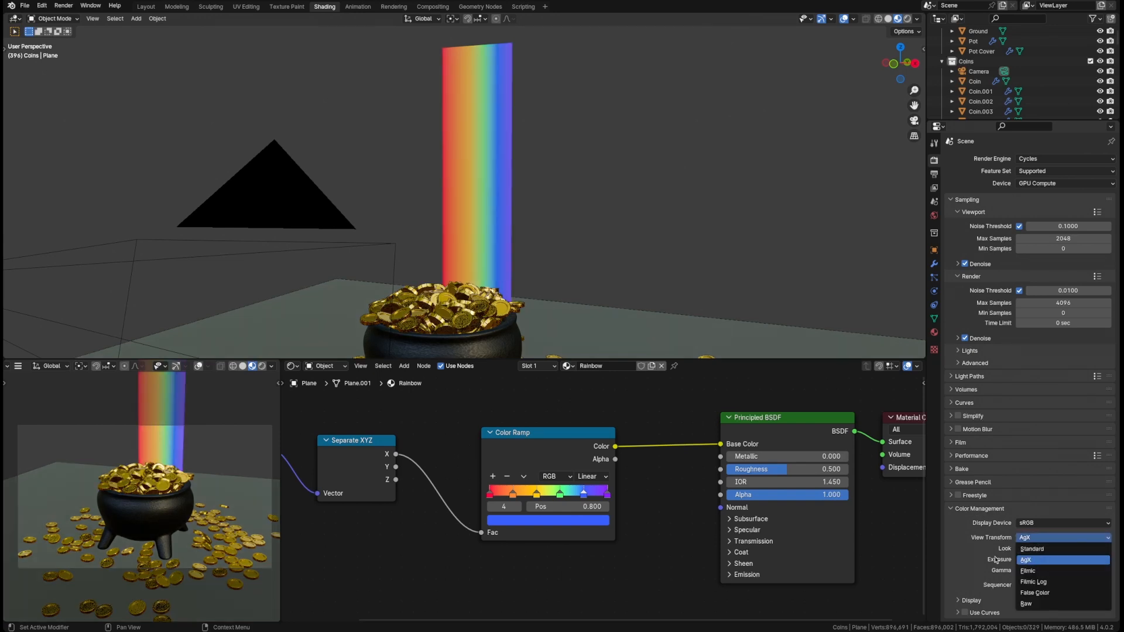
left_click(1048, 549)
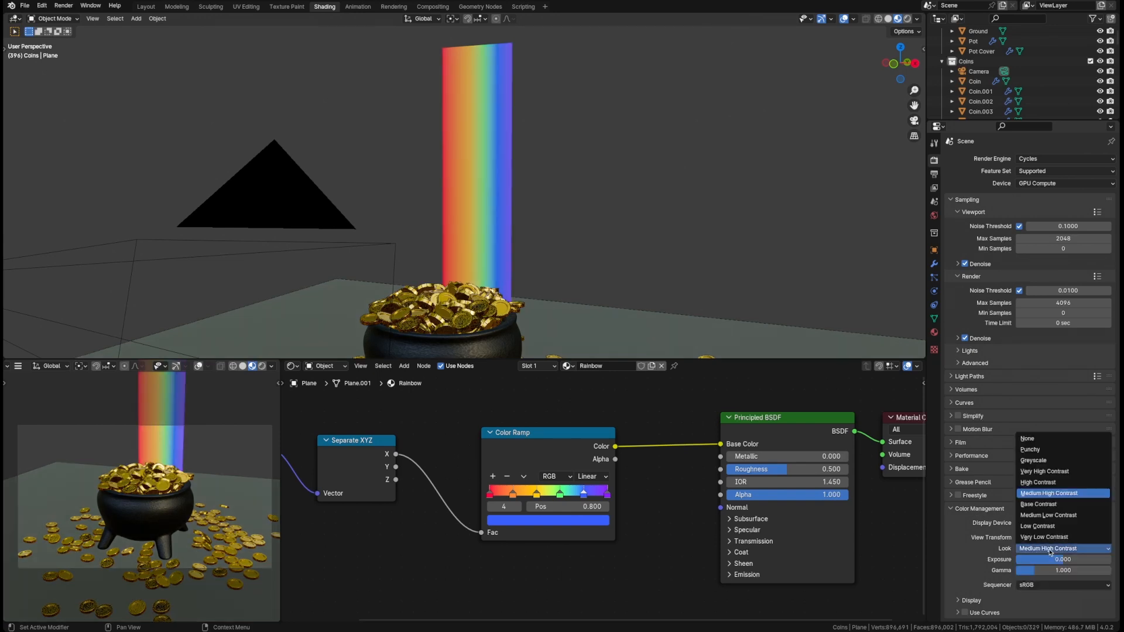
left_click(1054, 439)
left_click(1032, 550)
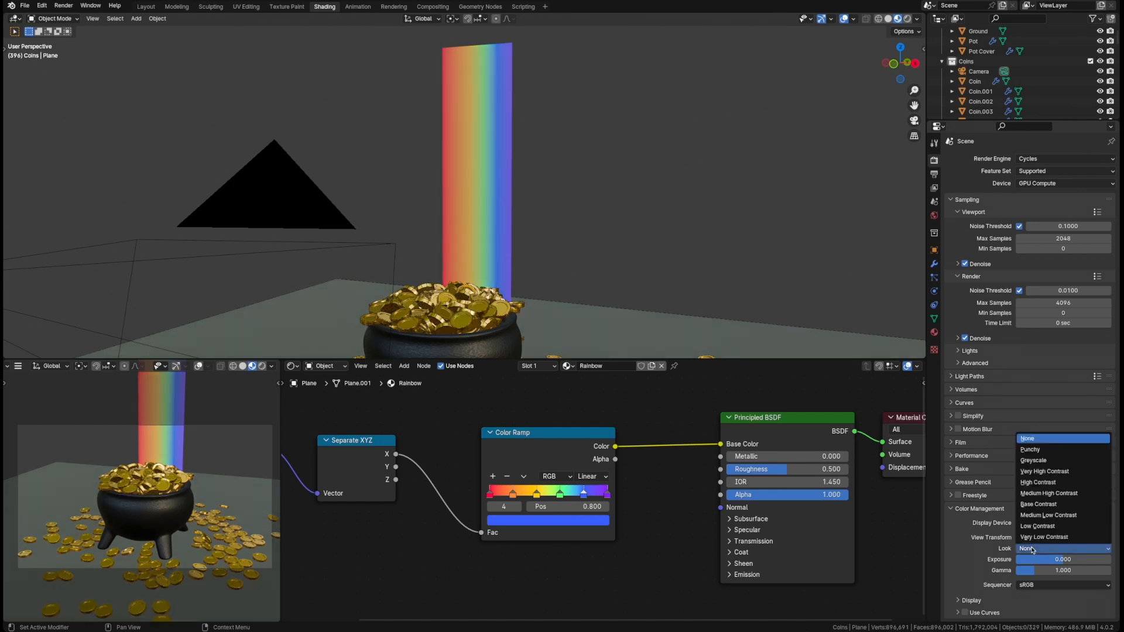
left_click(1032, 551)
left_click(1026, 549)
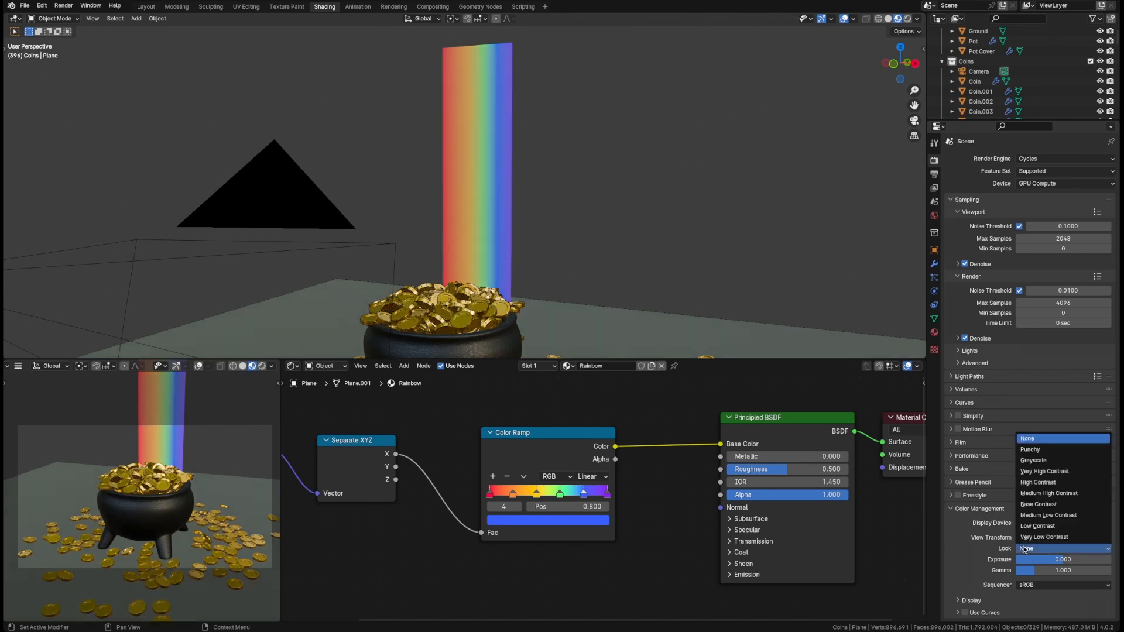
left_click(1047, 494)
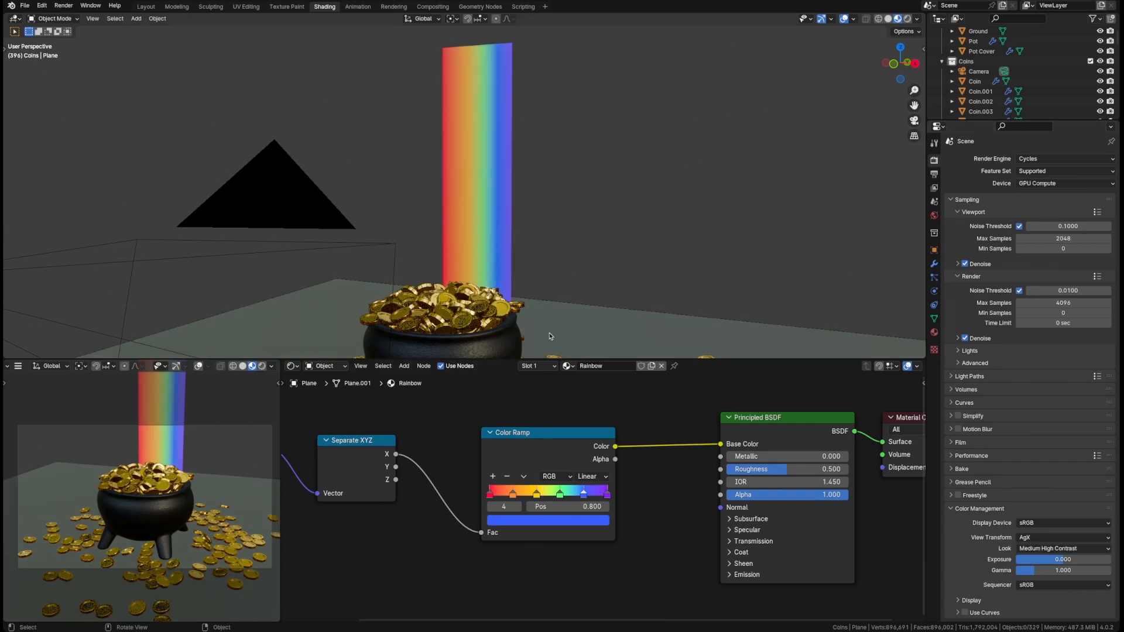
key("ctrl+s")
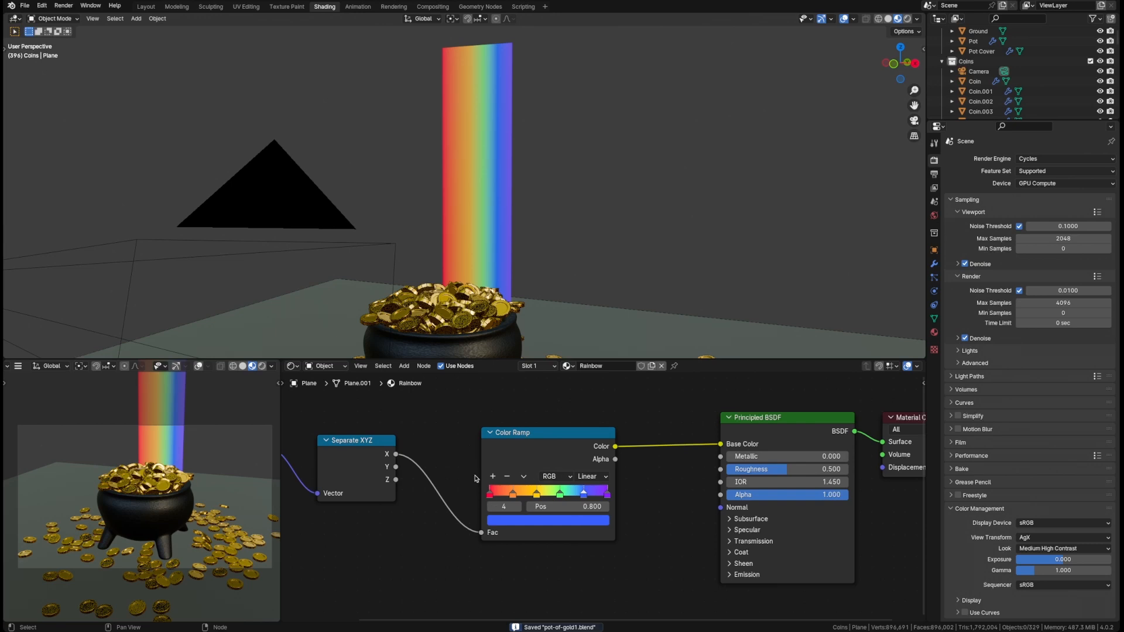
Select the camera, hide it in the viewport and save the file.
middle_click_drag(455, 237, 474, 237)
key("KP_1")
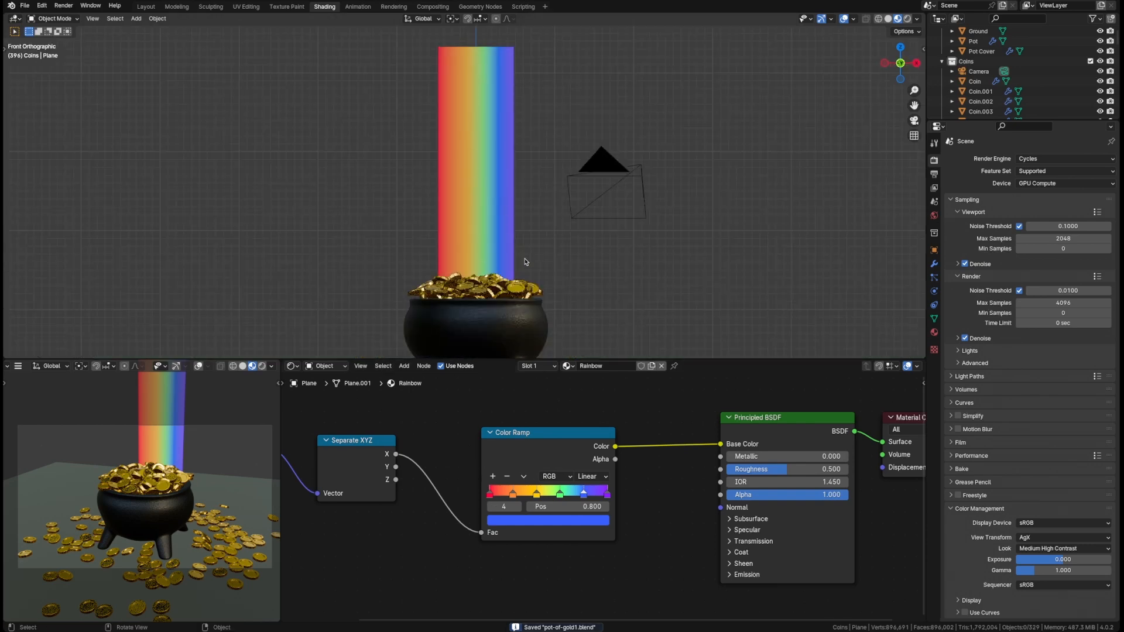
left_click(477, 245)
left_click(649, 256)
middle_click_drag(649, 255, 509, 254)
left_click(469, 253)
scroll(652, 241, "down", 5)
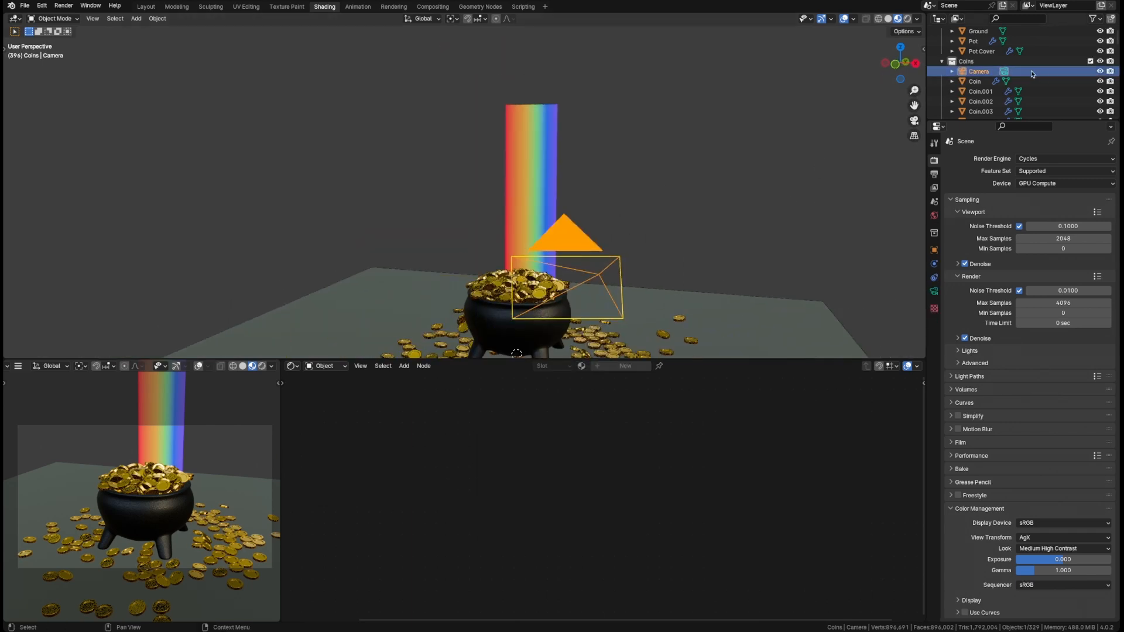
left_click(1101, 71)
key("ctrl+s")
Select the rainbow strip and show the main viewport in Rendered shading, lit by the preview HDRI instead of the scene world.
scroll(536, 253, "up", 4)
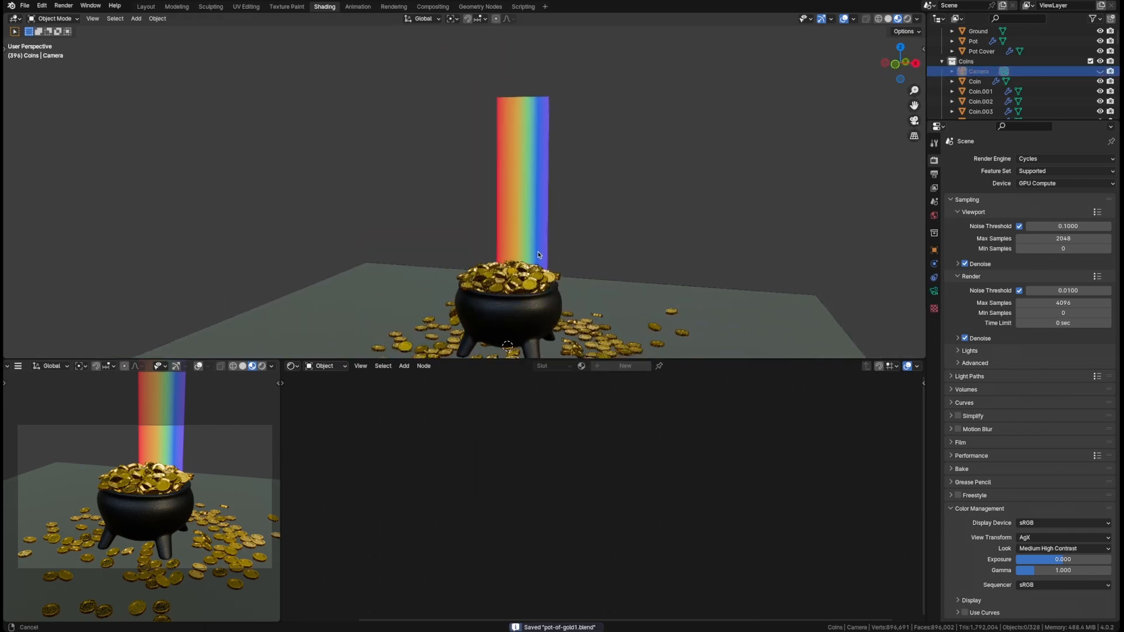
left_click(505, 238)
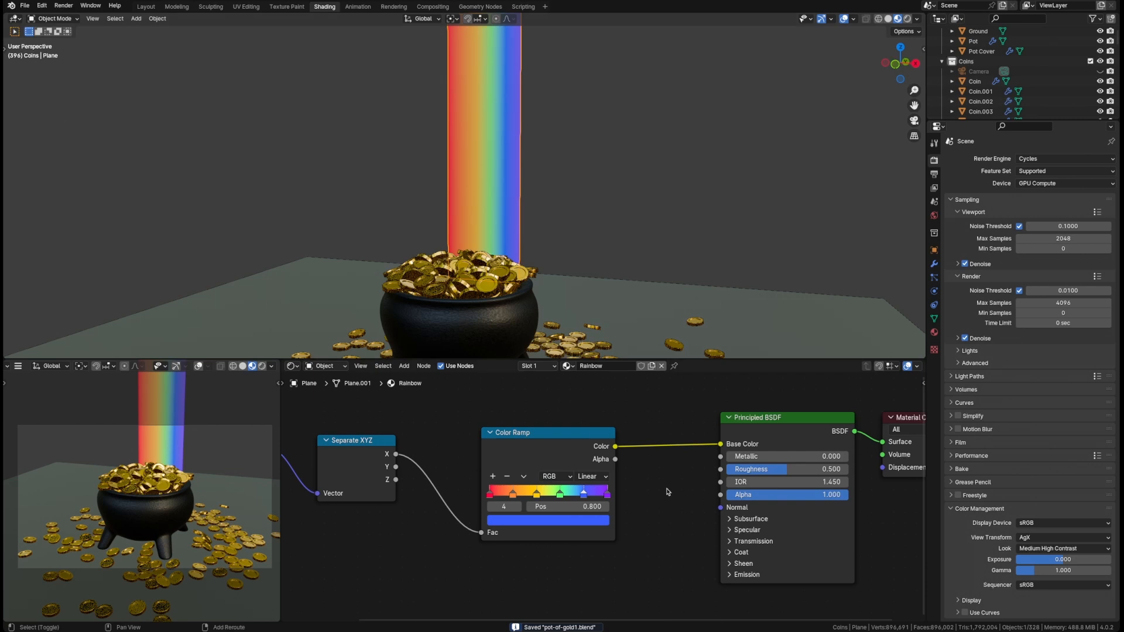
mouse_move(667, 493)
middle_mouse_down()
mouse_move(668, 522)
mouse_move(671, 457)
middle_mouse_up()
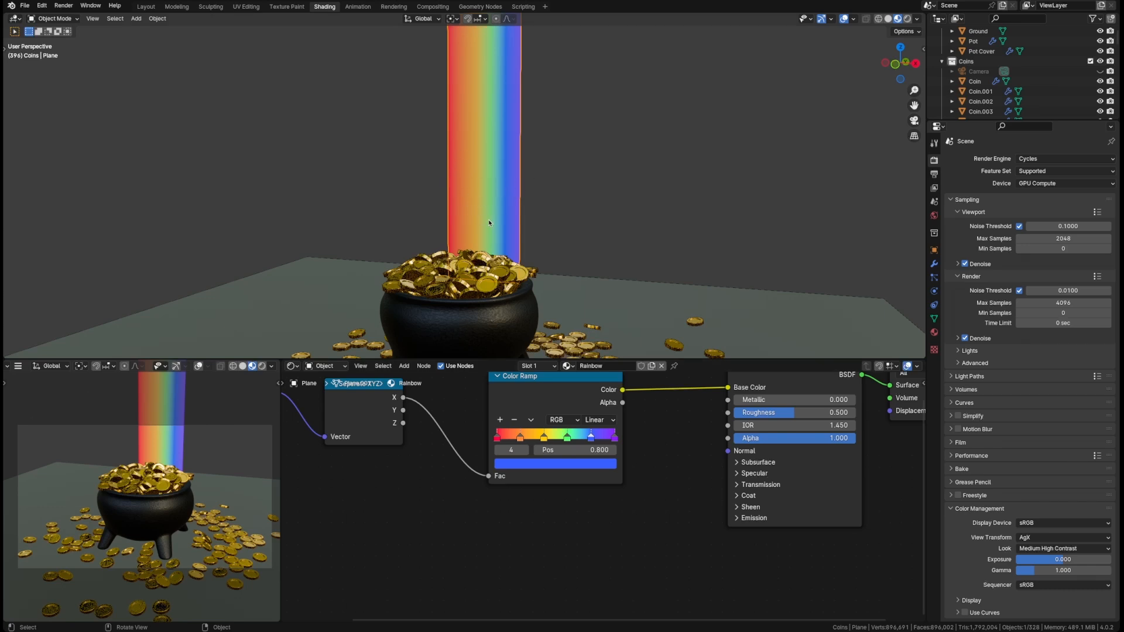
key("z")
left_click(583, 176)
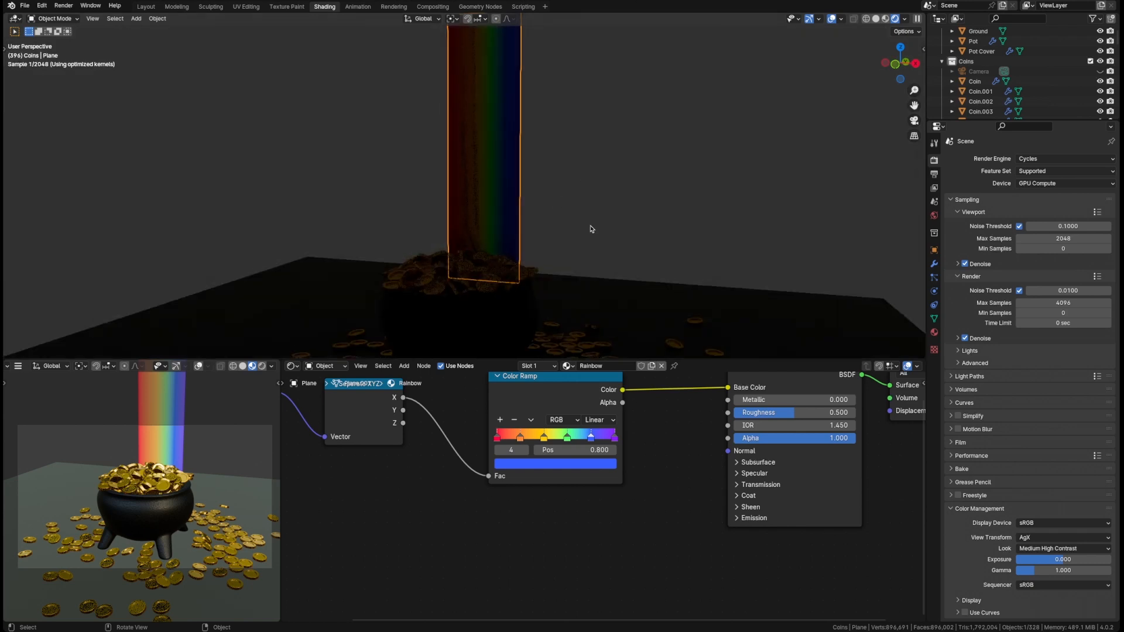
left_click(905, 19)
left_click(861, 110)
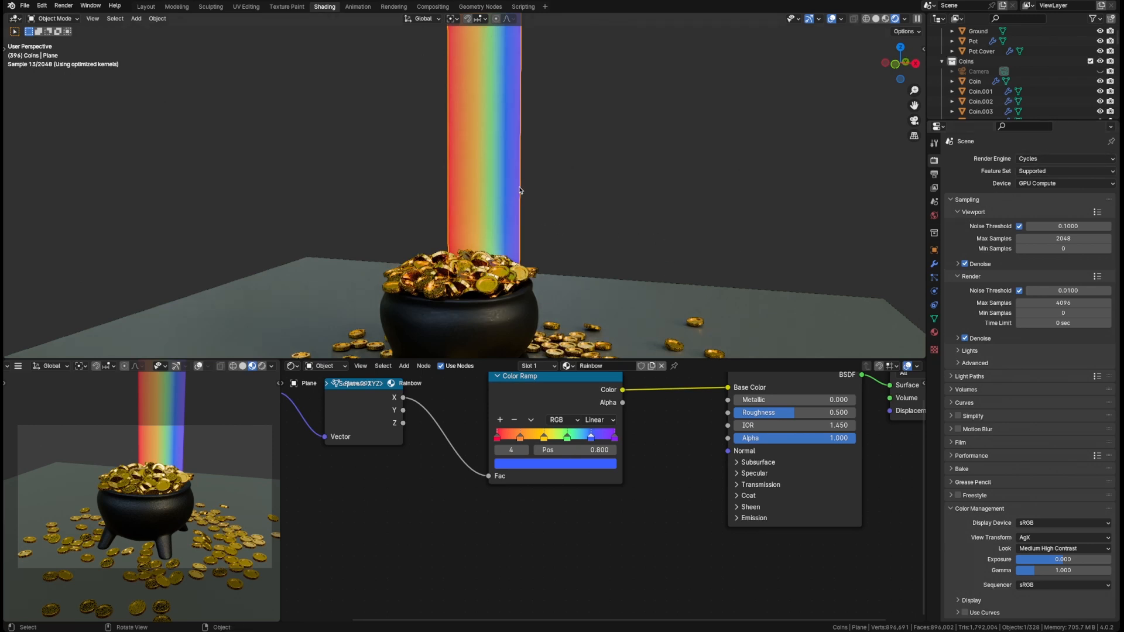
middle_click_drag(520, 189, 502, 245)
middle_click_drag(497, 245, 505, 238, "shift")
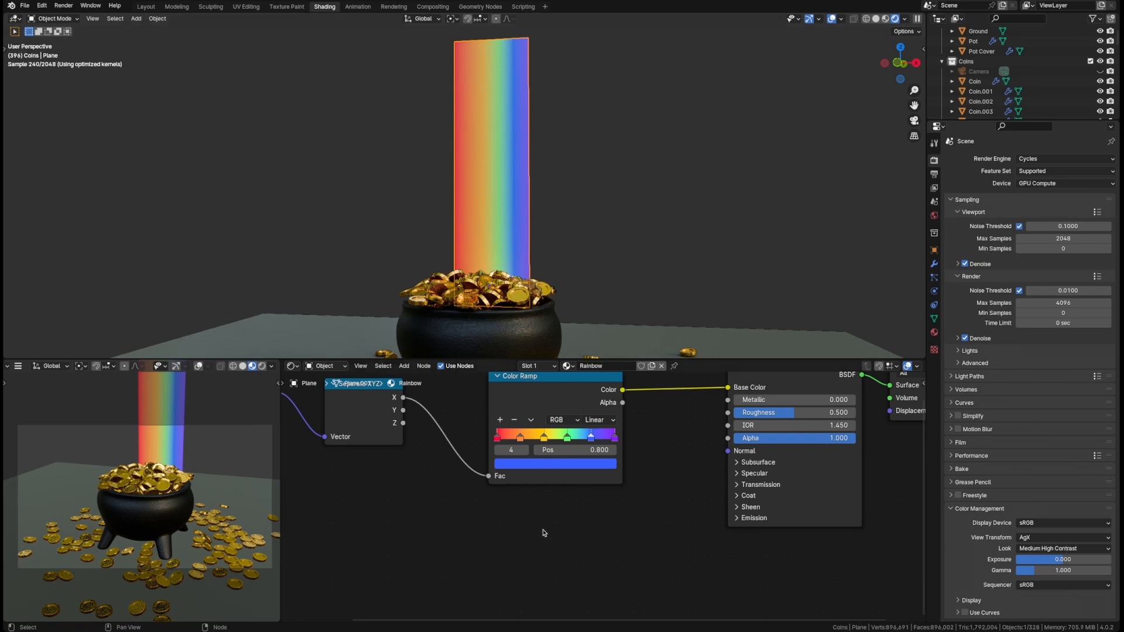
Add a second Color Ramp fed by Separate XYZ's X output below the first and connect its Color to the Principled BSDF's Alpha.
left_click_drag(403, 400, 492, 556)
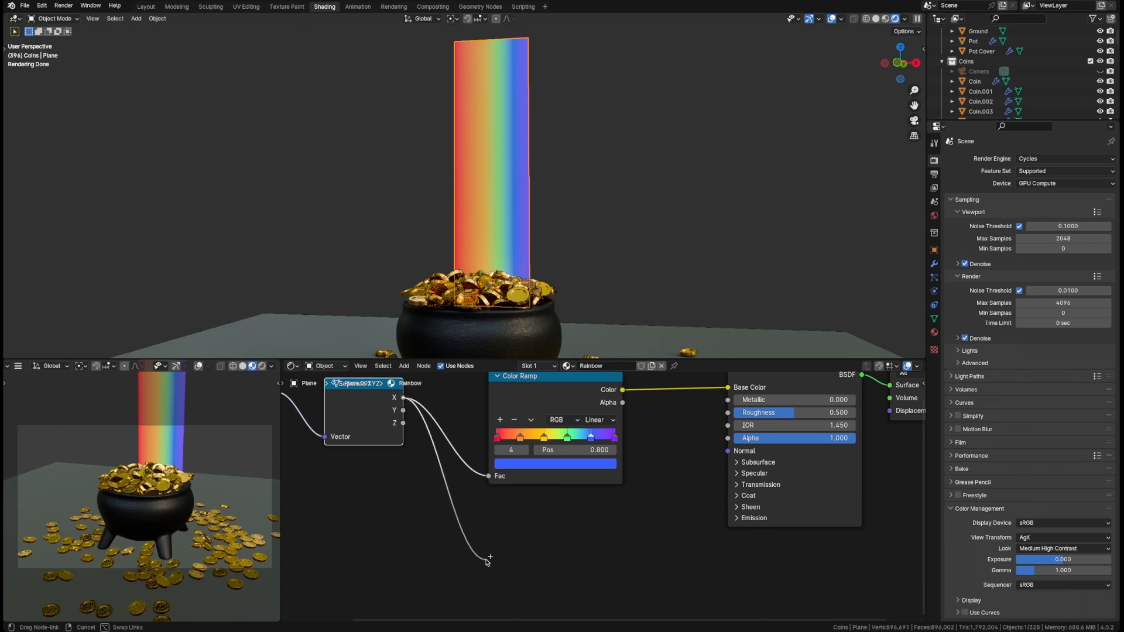
type("color")
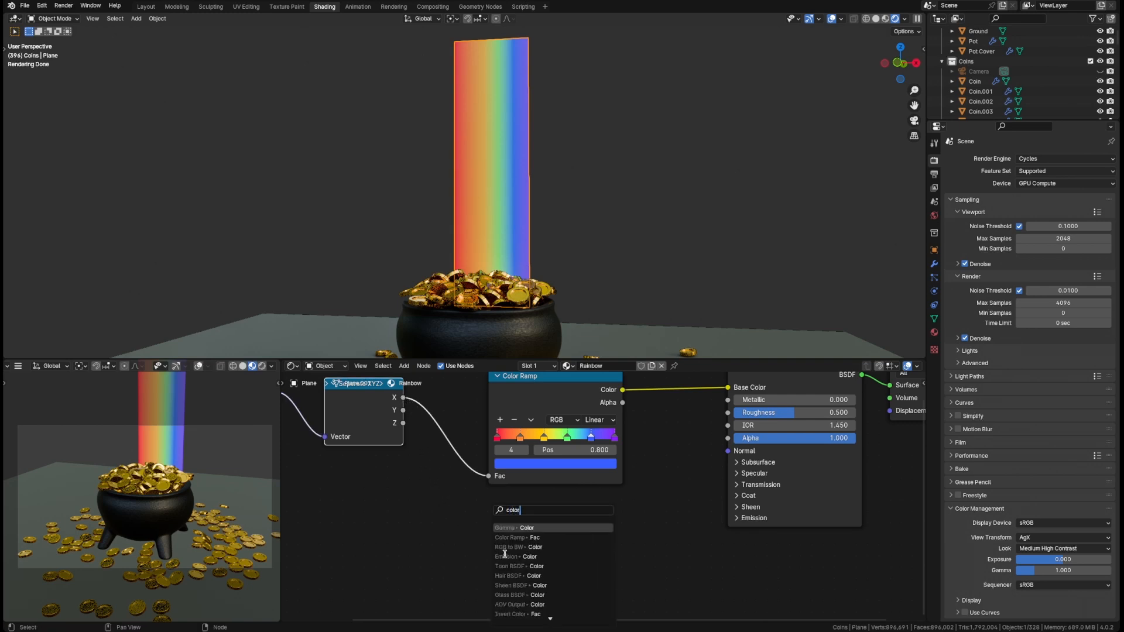
type(" ra")
key("BackSpace")
key("BackSpace")
key("BackSpace")
left_click(509, 537)
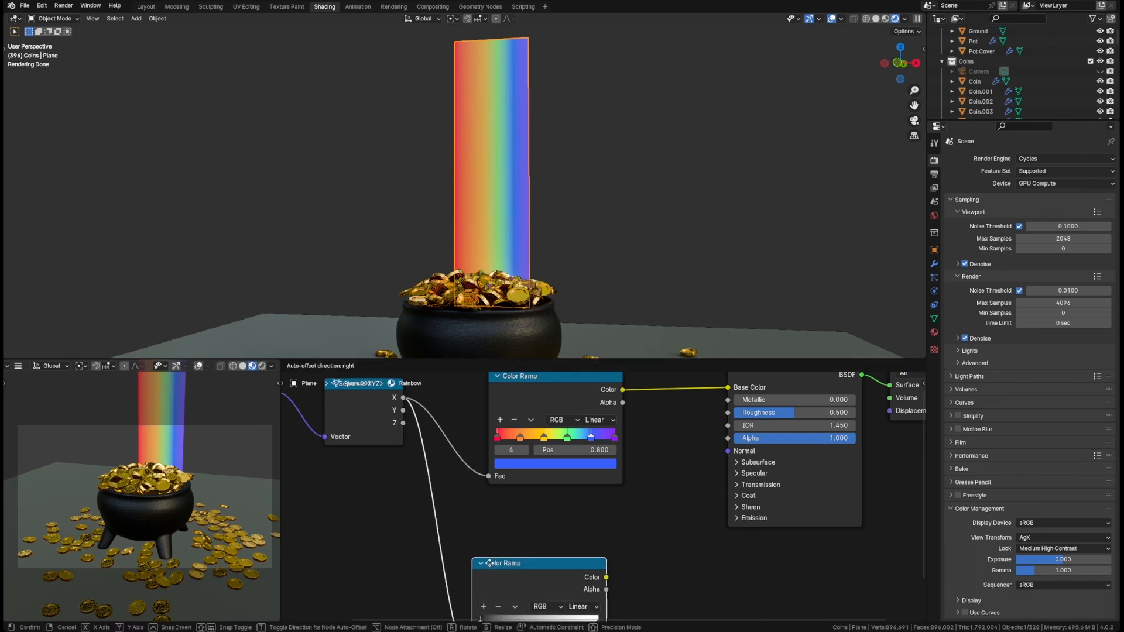
scroll(524, 497, "down", 2)
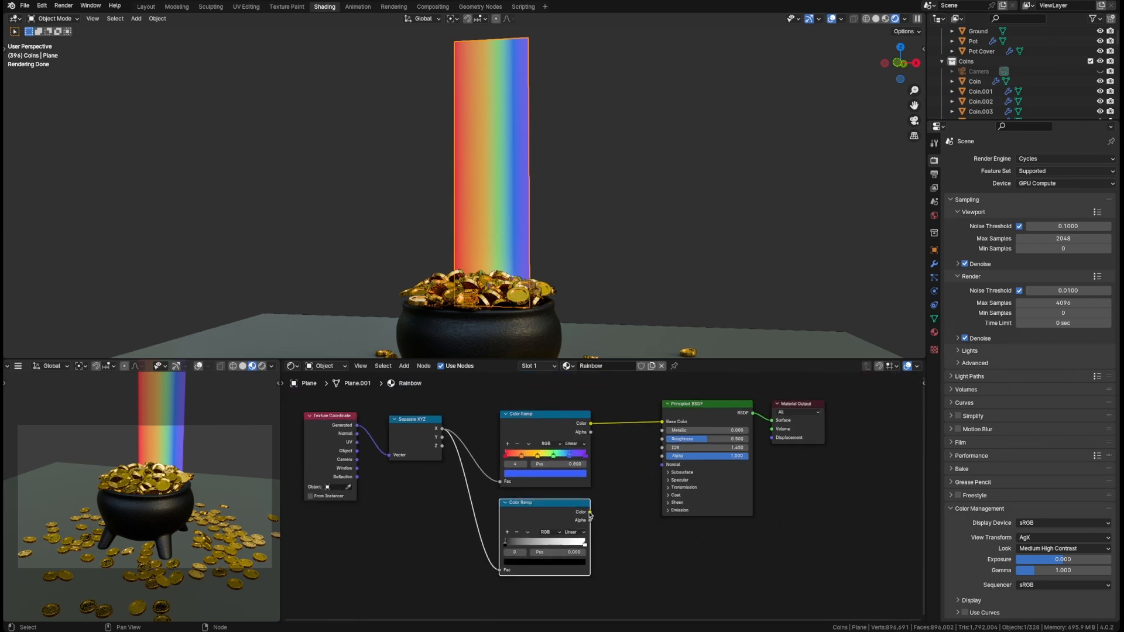
left_click_drag(590, 513, 663, 457)
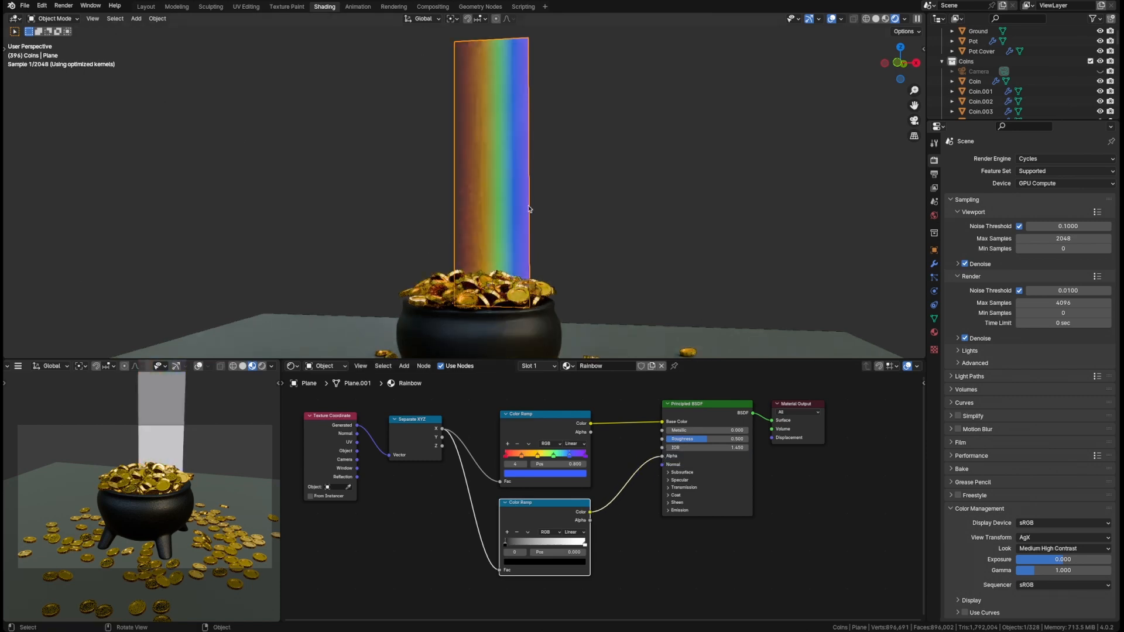
Limit viewport rendering to a region across the rainbow strip and clear that region again.
scroll(494, 210, "up", 3)
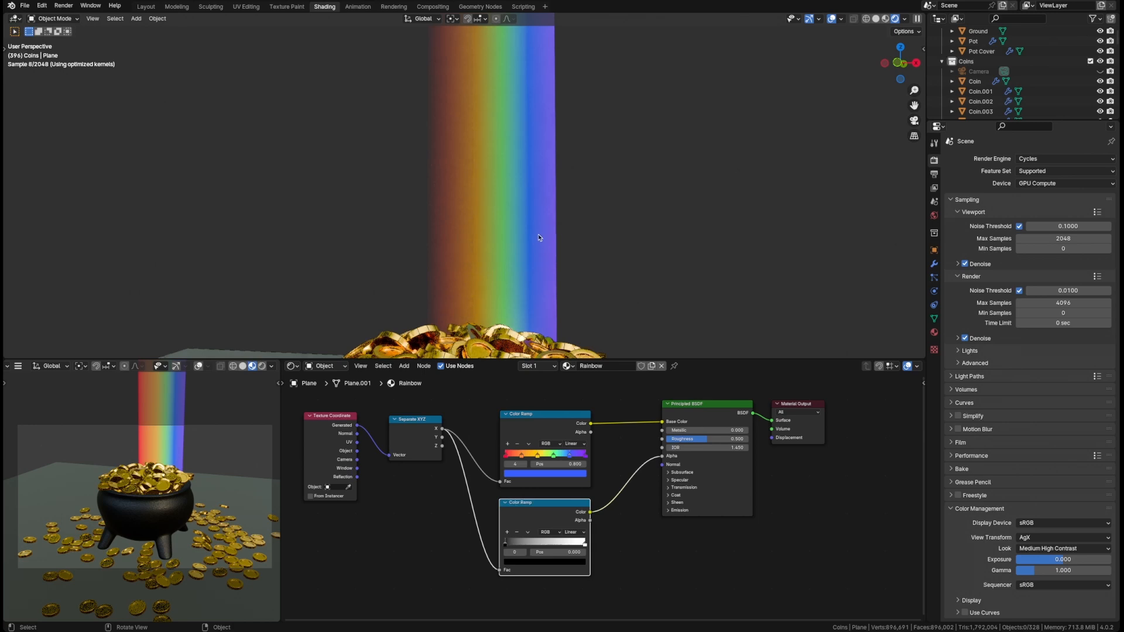
middle_click_drag(539, 238, 549, 240)
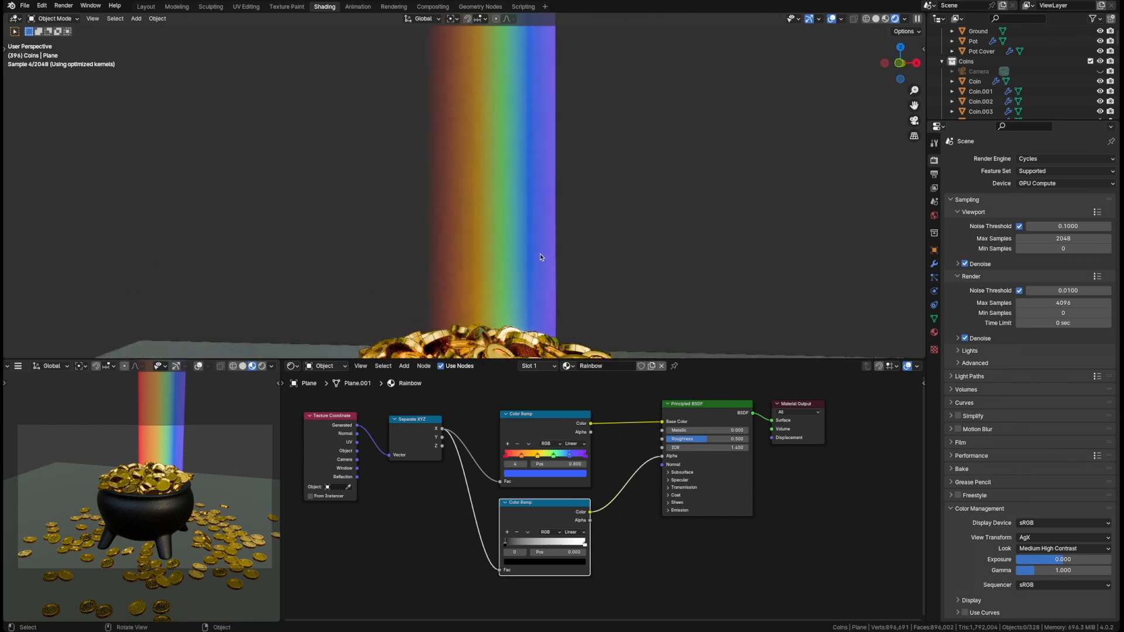
key("ctrl+b")
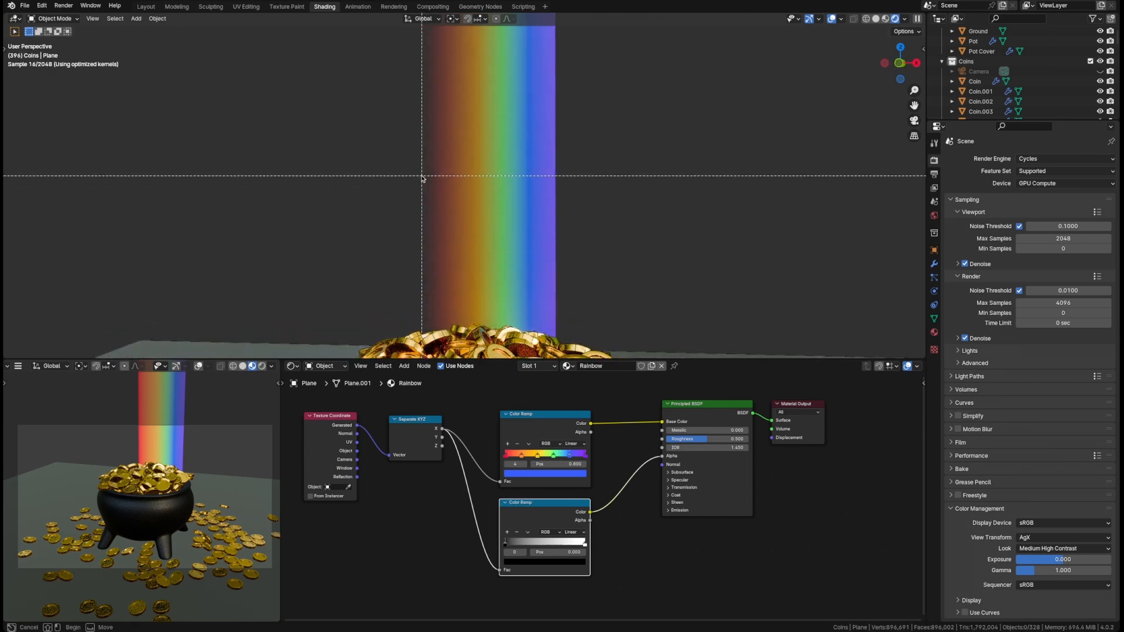
left_click_drag(417, 171, 560, 295)
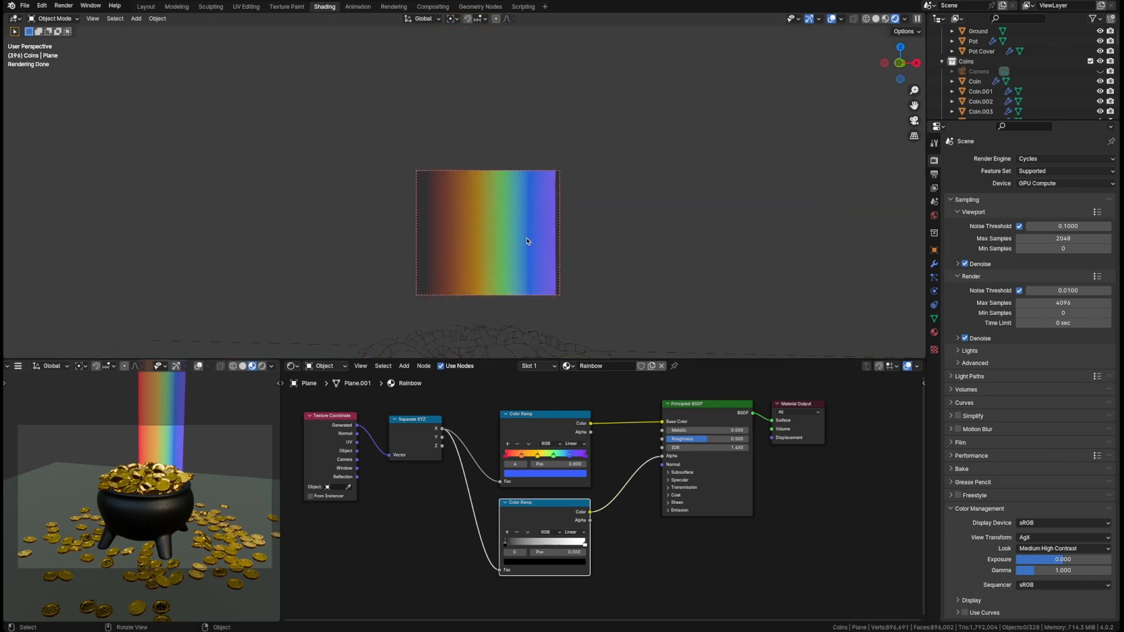
key("ctrl+alt+b")
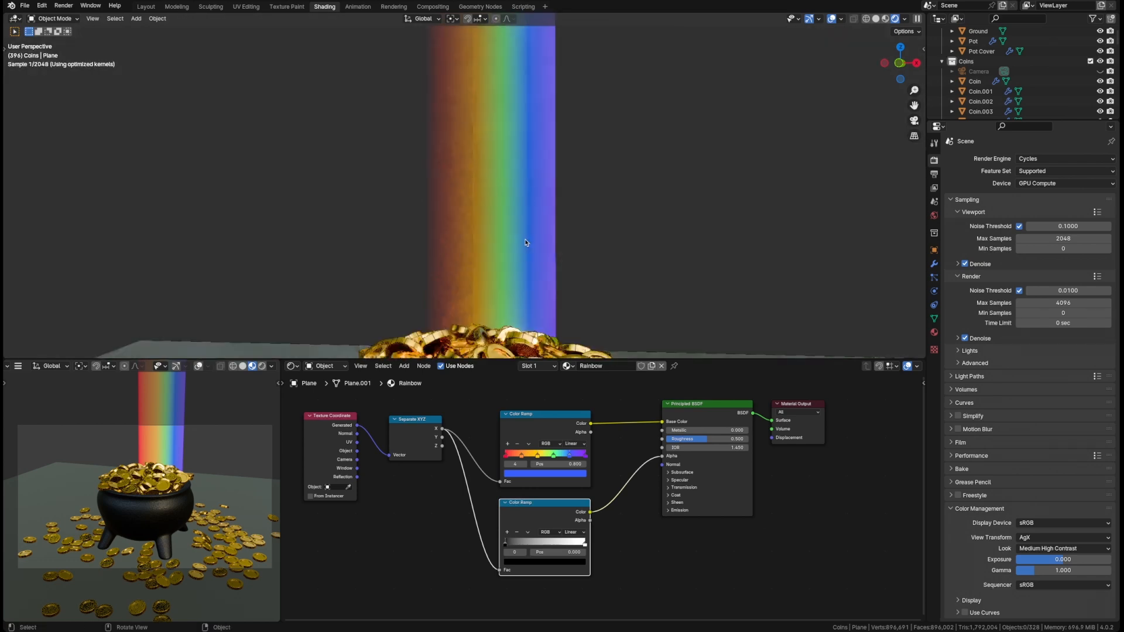
Set a render region slightly wider than the rainbow strip above the coins to preview its edge transparency.
key("ctrl+b")
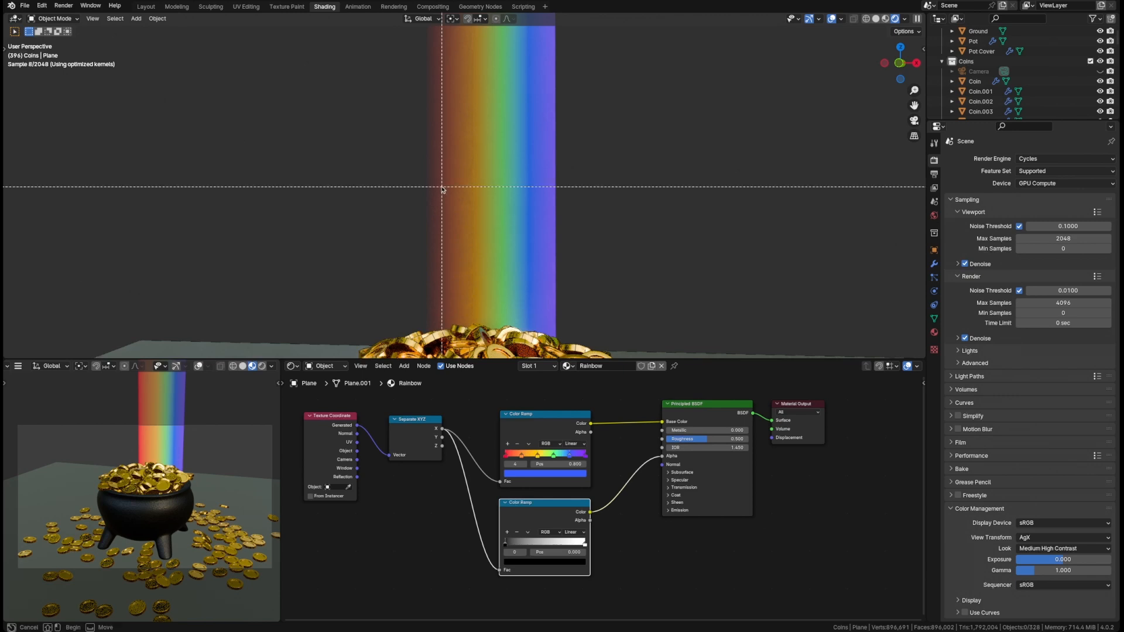
left_click_drag(400, 178, 587, 285)
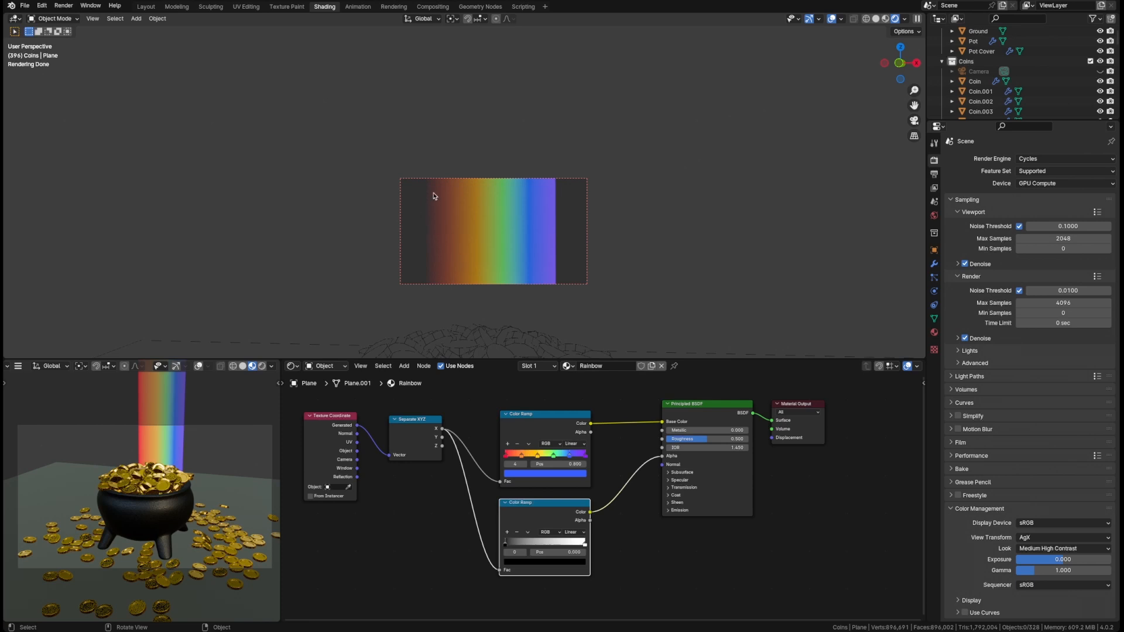
scroll(429, 235, "up", 4)
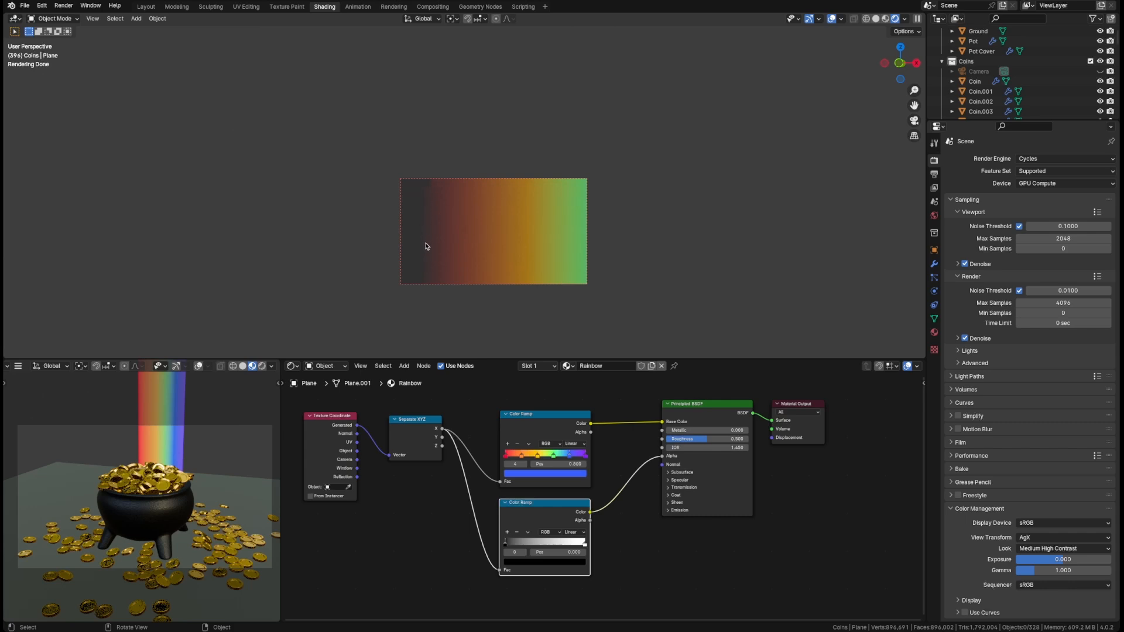
scroll(426, 246, "down", 5)
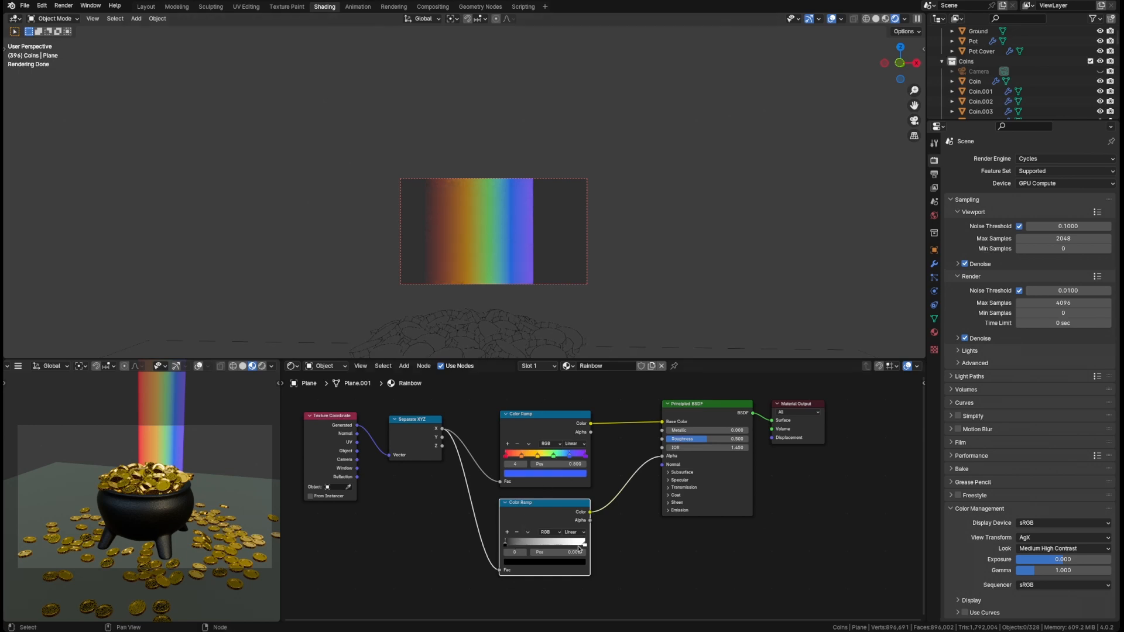
Set the position of the lower Color Ramp's white stop to 0.5.
left_click_drag(585, 547, 554, 545)
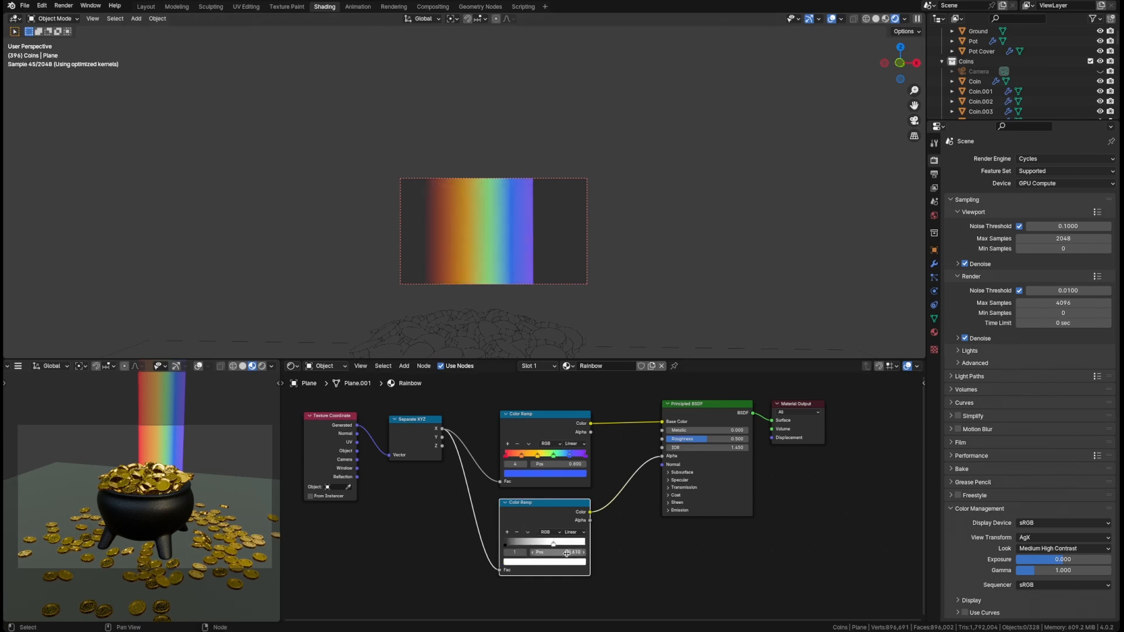
left_click(567, 553)
type("0.5")
key("Return")
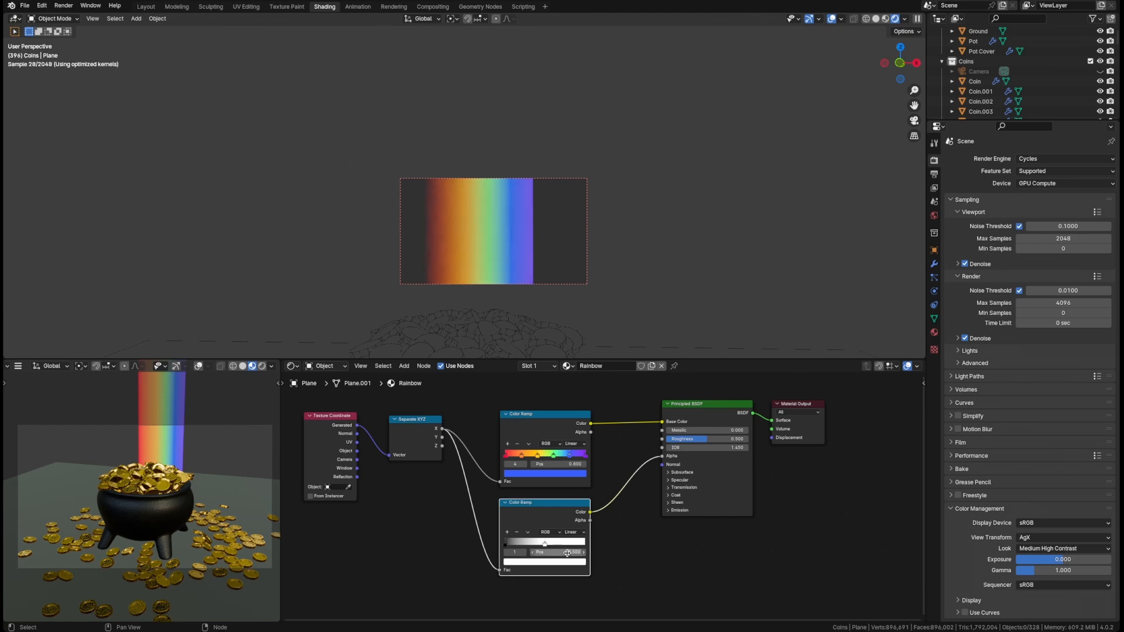
mouse_move(545, 547)
left_mouse_down()
mouse_move(563, 546)
mouse_move(547, 546)
left_mouse_up()
double_click(560, 552)
type("0.5")
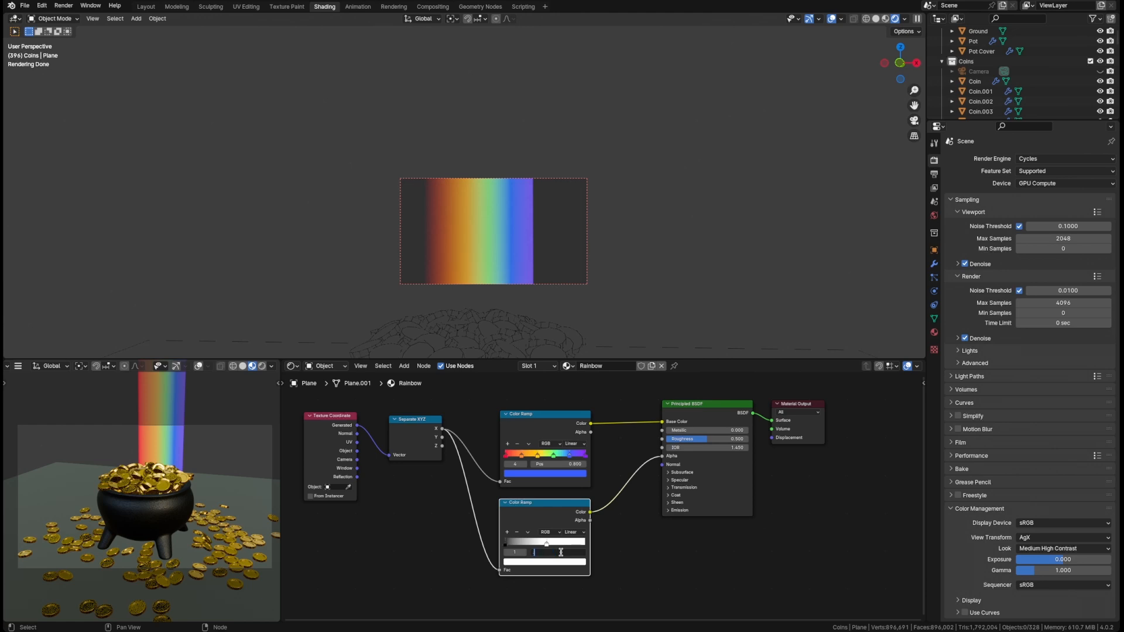
key("Return")
Try an extra stop at the lower Color Ramp's far end, delete it and return the white stop to position 1.0.
left_click(507, 532)
left_click_drag(525, 544, 585, 544)
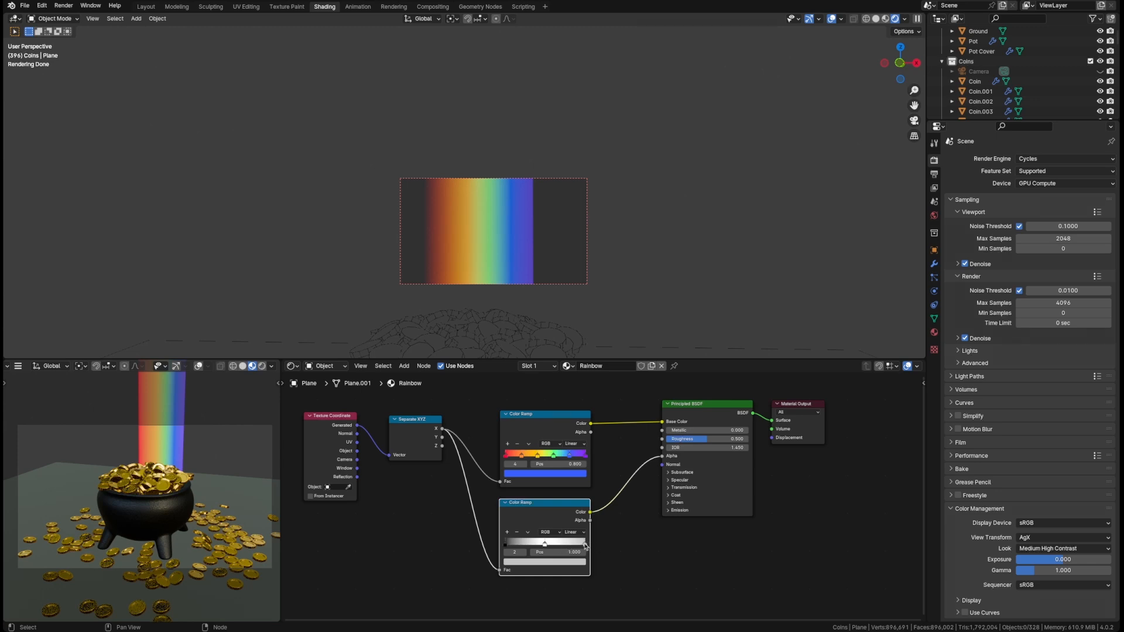
left_click(518, 534)
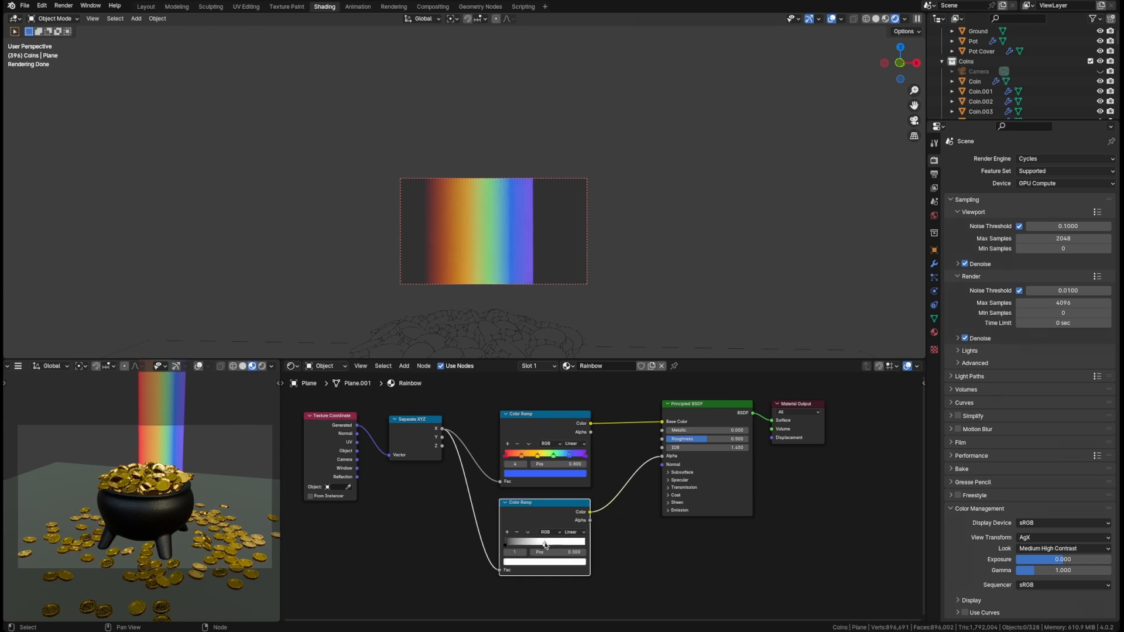
left_click_drag(545, 544, 589, 546)
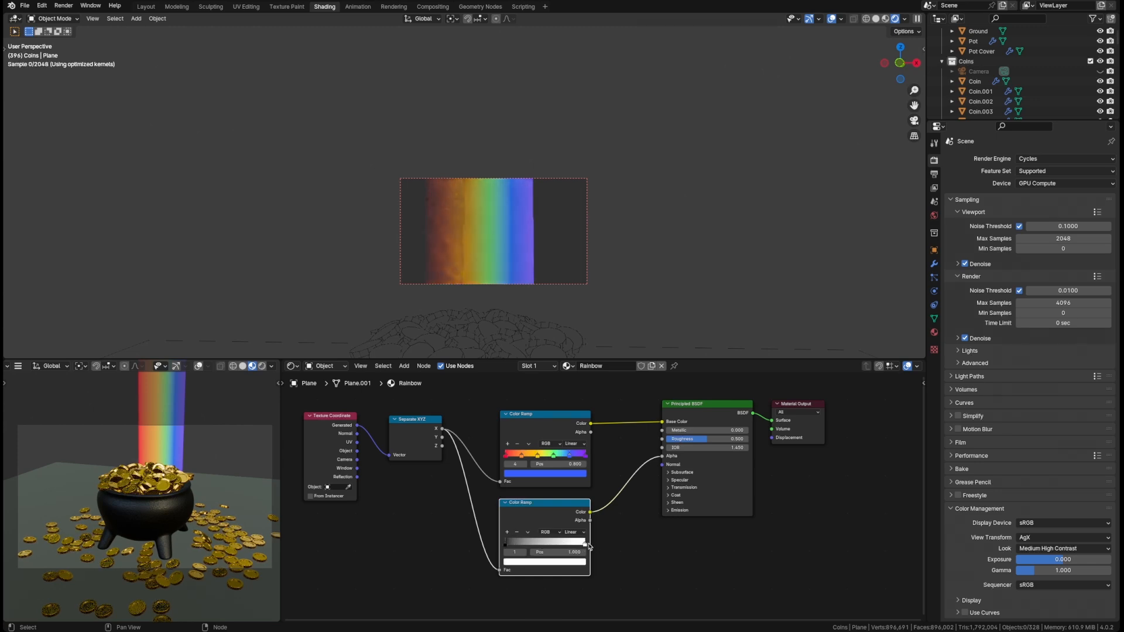
Add a middle stop at 0.5 to the lower Color Ramp and change the last stop's color from white to black.
left_click(507, 533)
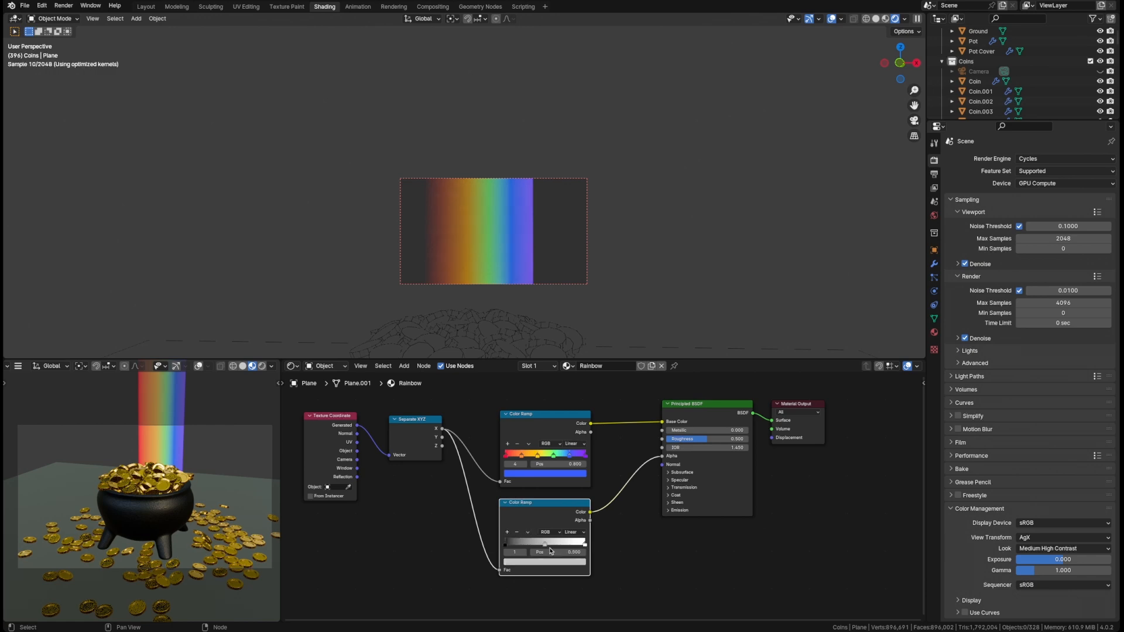
left_click(585, 544)
left_click(545, 563)
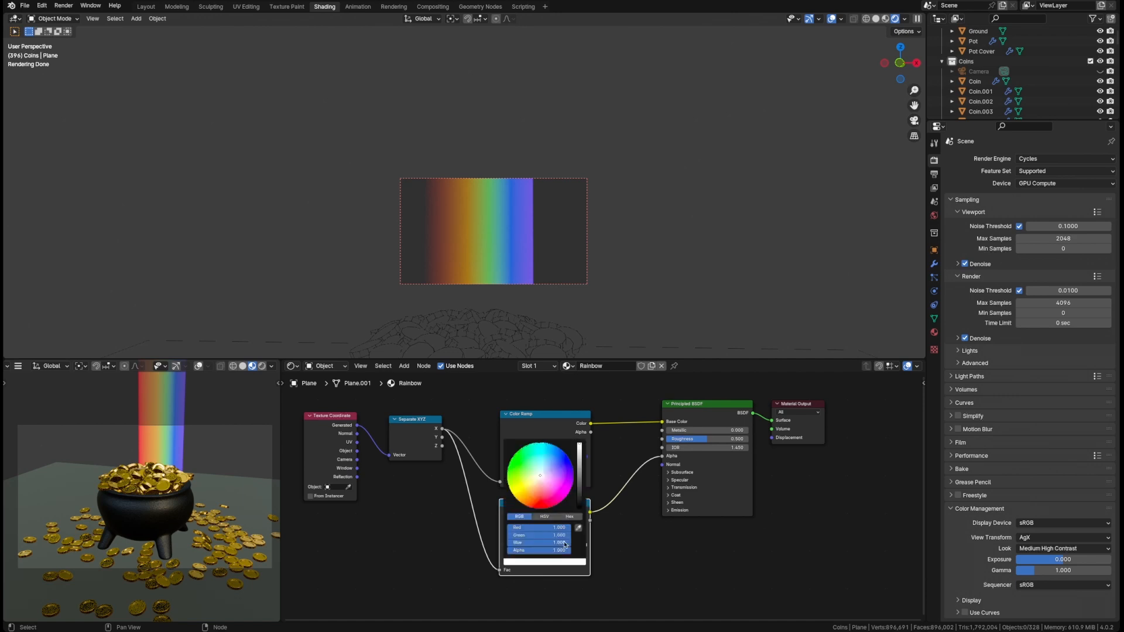
left_click_drag(581, 452, 581, 507)
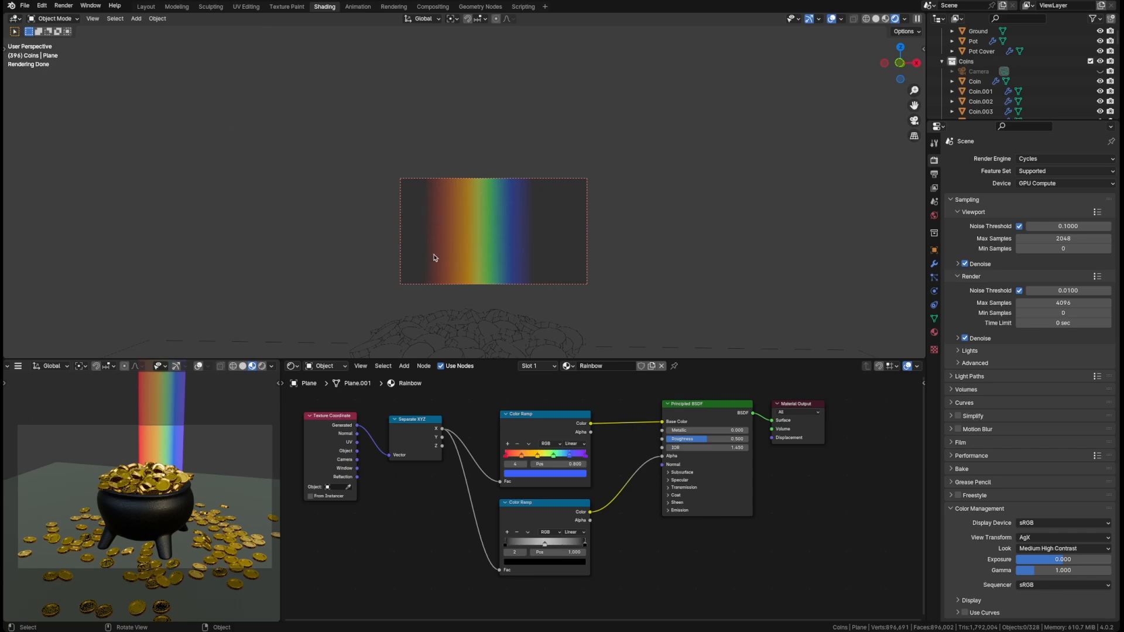
Brighten the lower Color Ramp's middle stop to a very light grey just below full white.
left_click(545, 545)
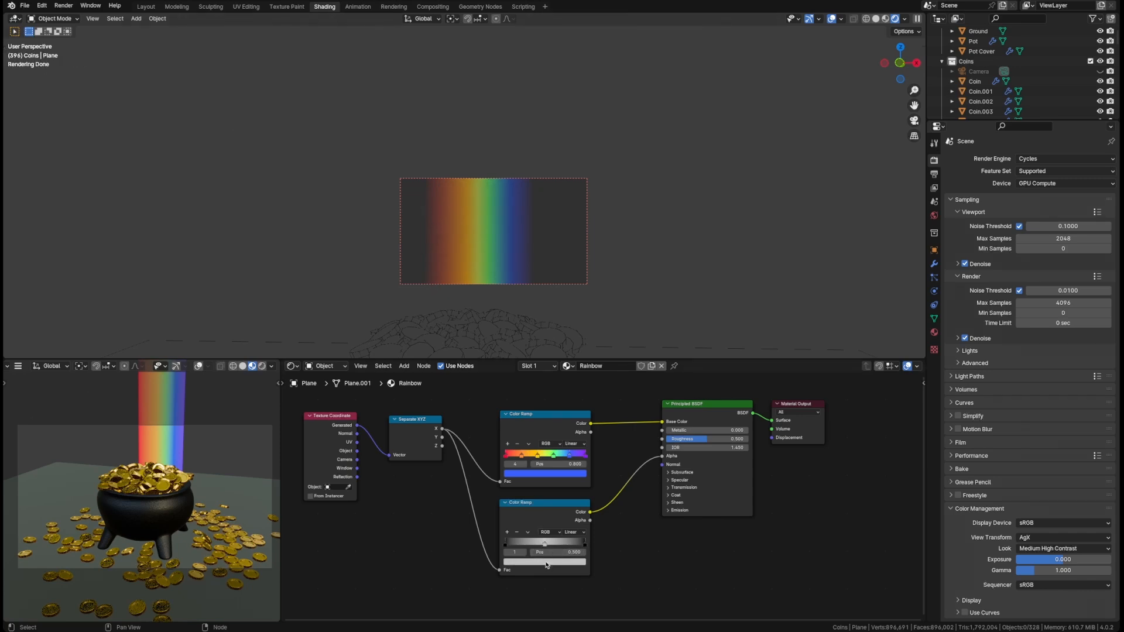
left_click(544, 562)
left_click(550, 562)
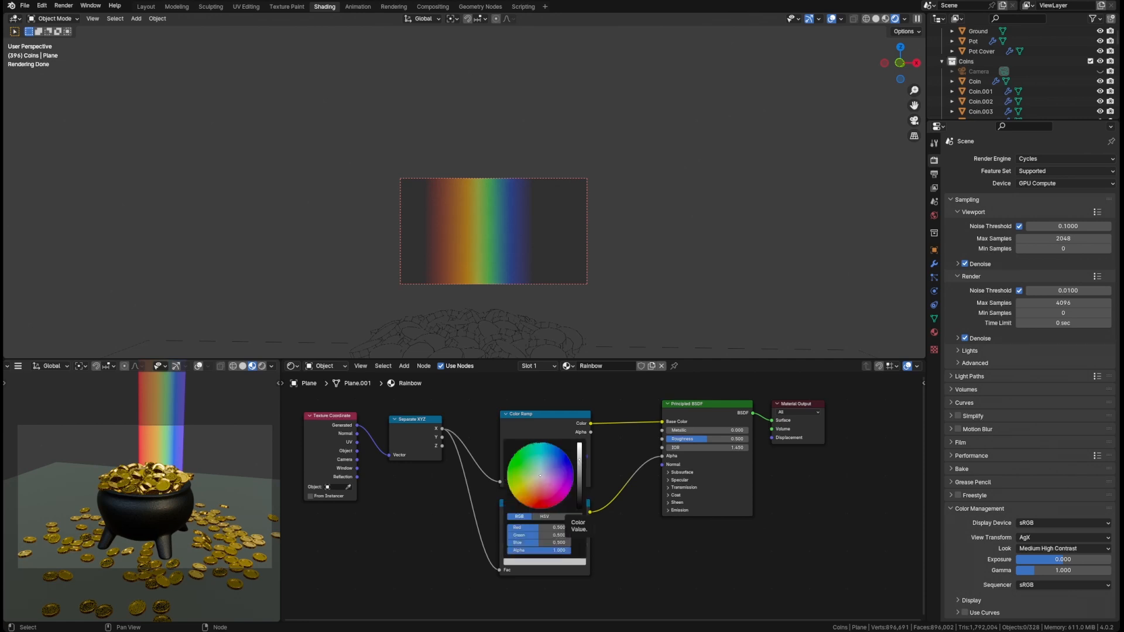
left_click_drag(579, 459, 580, 444)
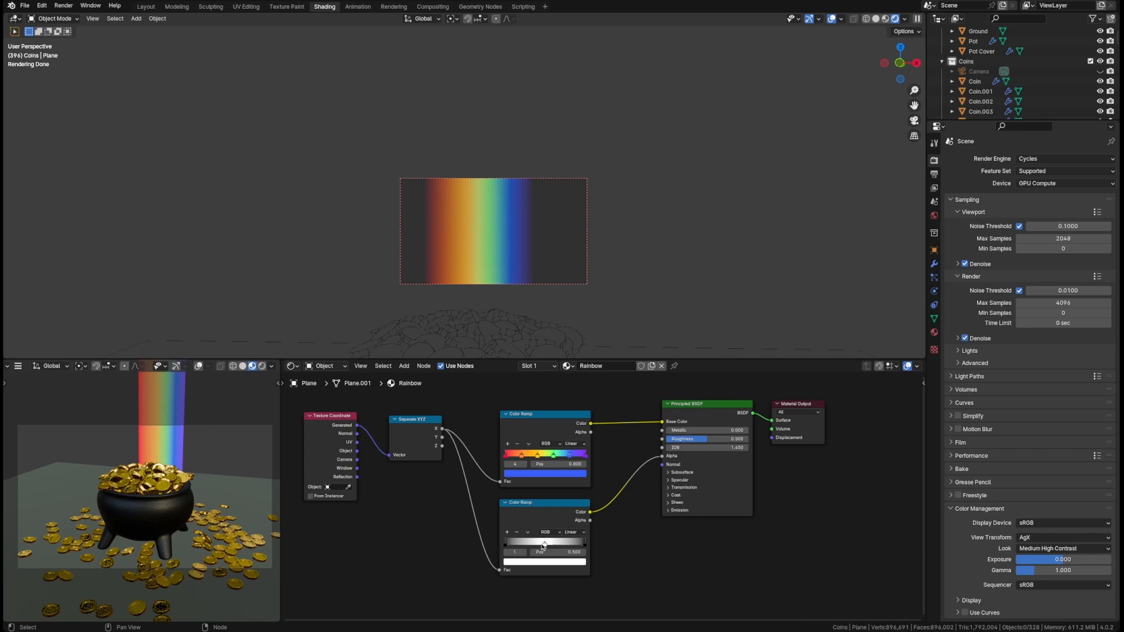
left_click(551, 564)
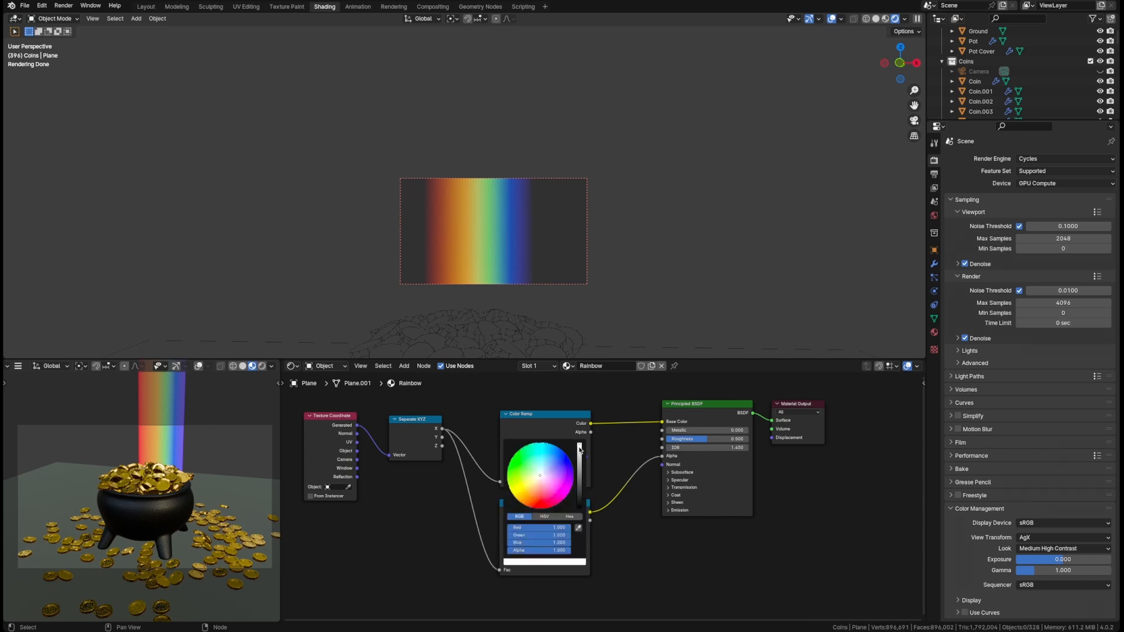
left_click_drag(579, 449, 580, 454)
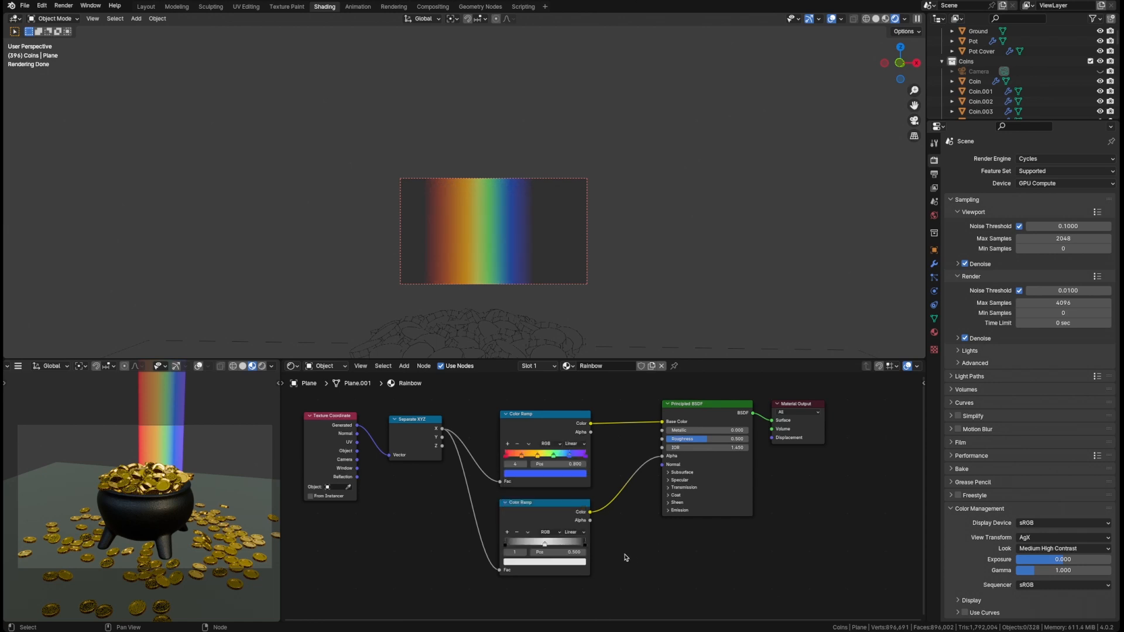
left_click_drag(506, 549, 472, 550)
left_click(507, 546)
scroll(506, 546, "up", 2)
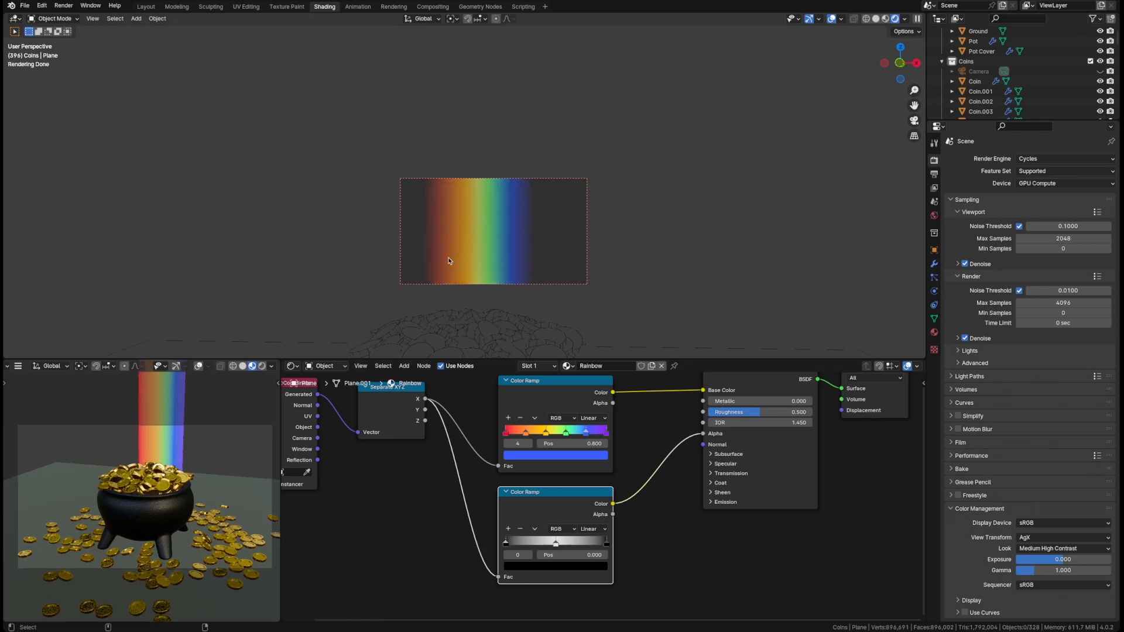
Clear the render region so the whole pot and rainbow render again, and save the file.
key("ctrl+alt+b")
middle_click_drag(548, 267, 494, 292)
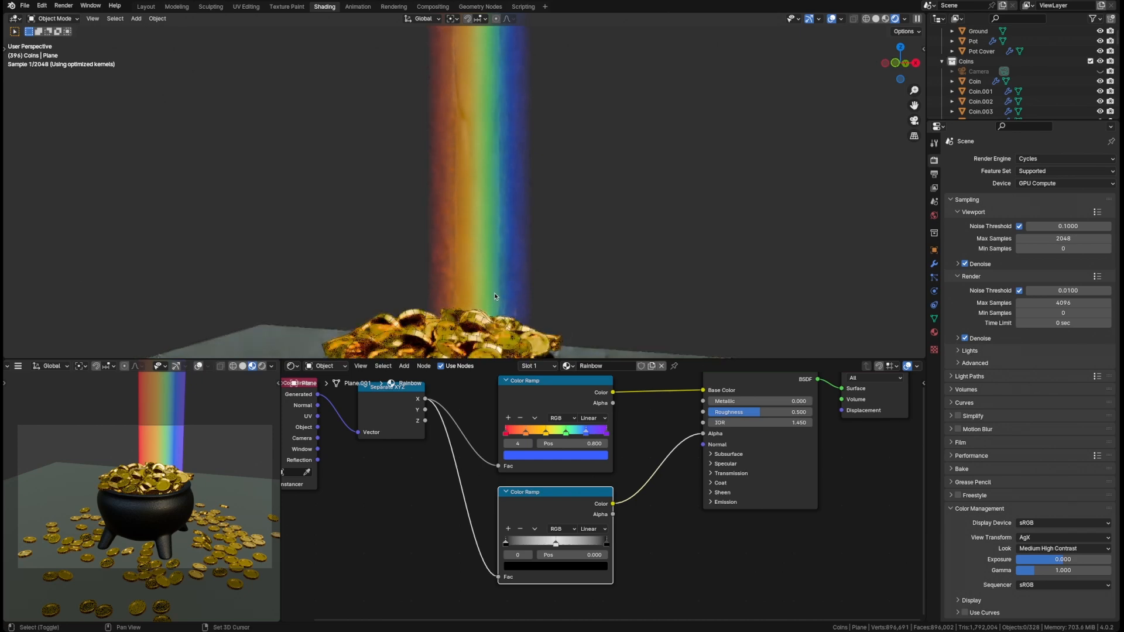
scroll(464, 260, "down", 5)
key("ctrl+s")
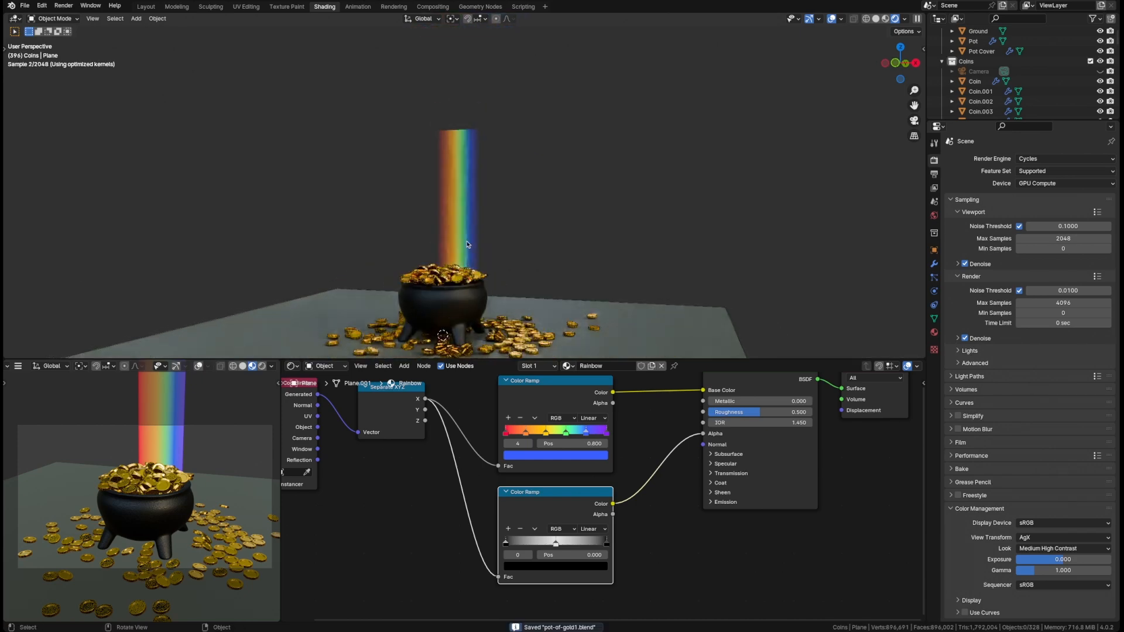
Show the main viewport through the camera, check the scene with overlays hidden and restored, and save the file.
key("KP_0")
middle_click_drag(485, 226, 506, 255, "shift")
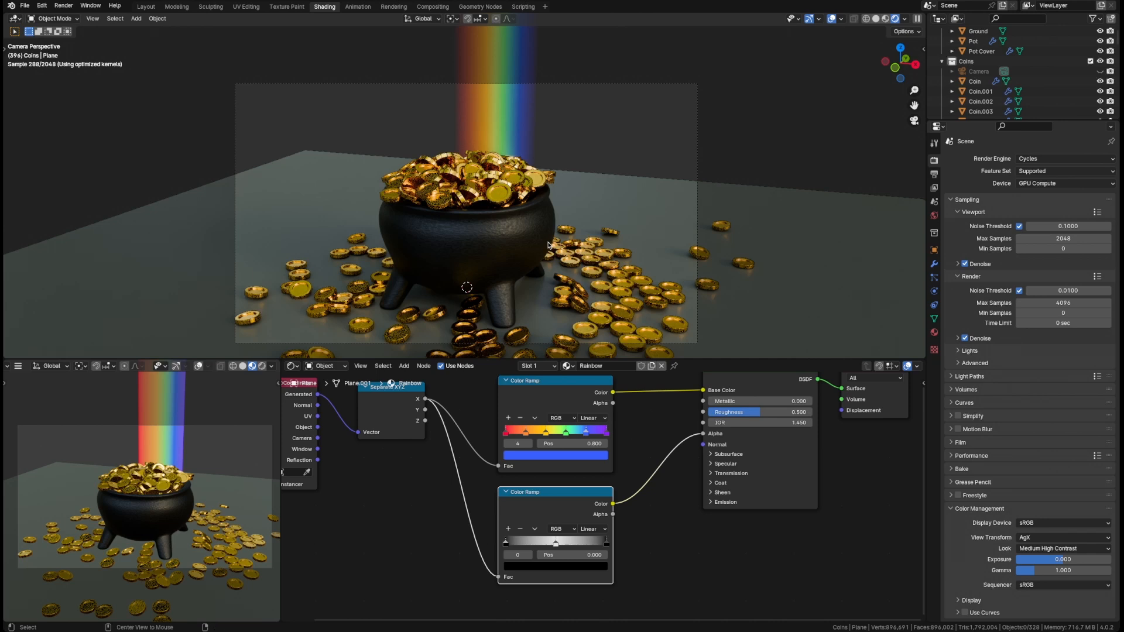
key("shift+alt+z")
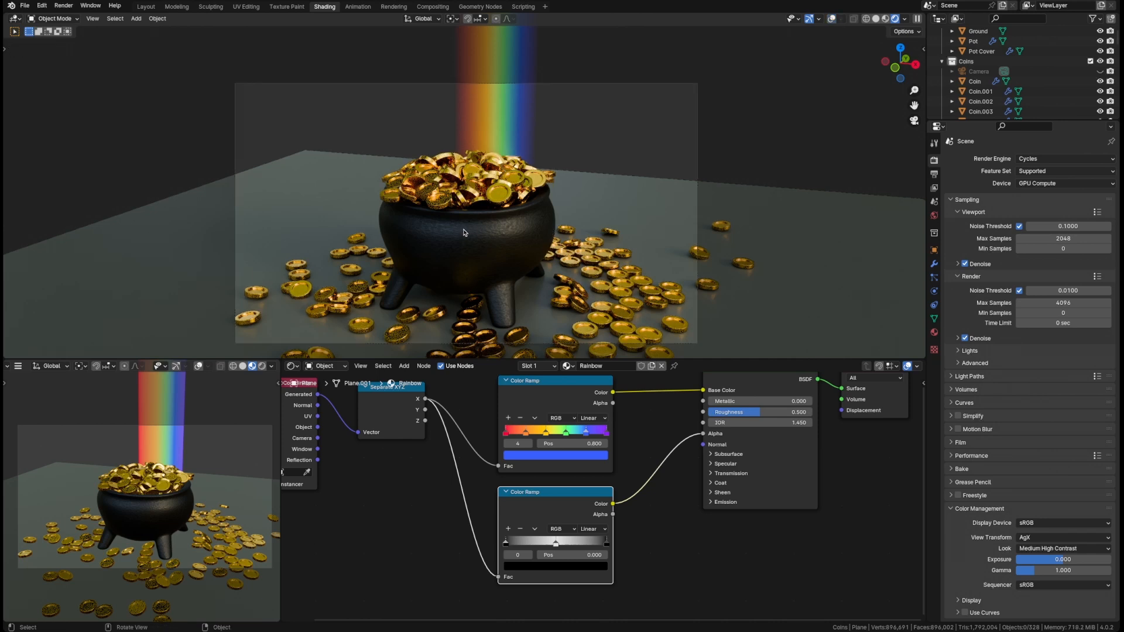
key("shift+alt+z")
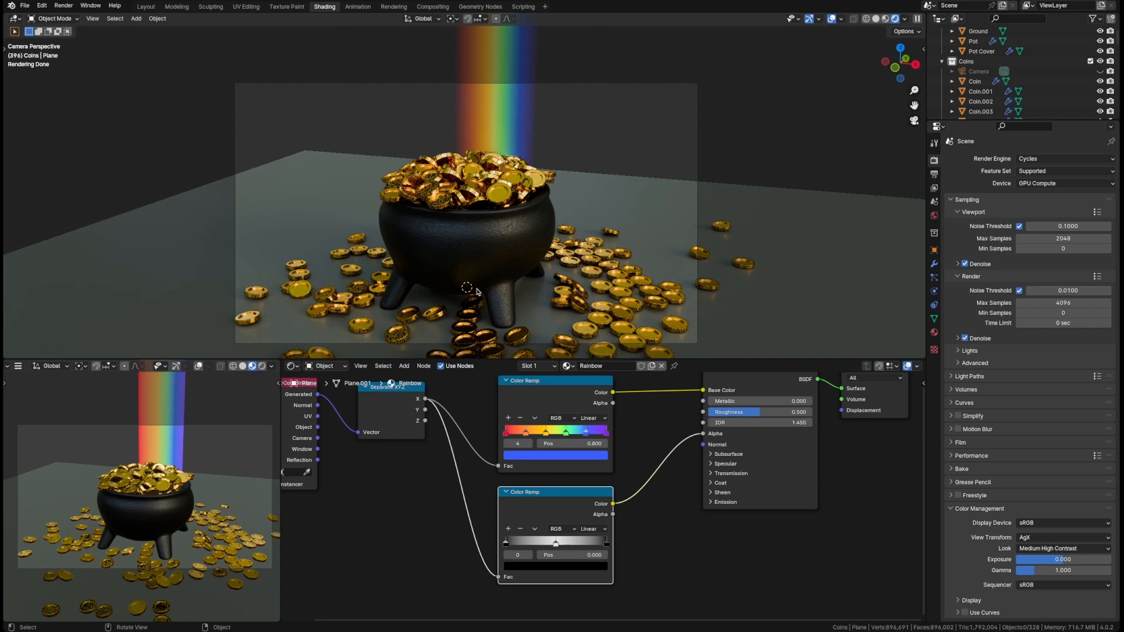
key("shift+alt+z")
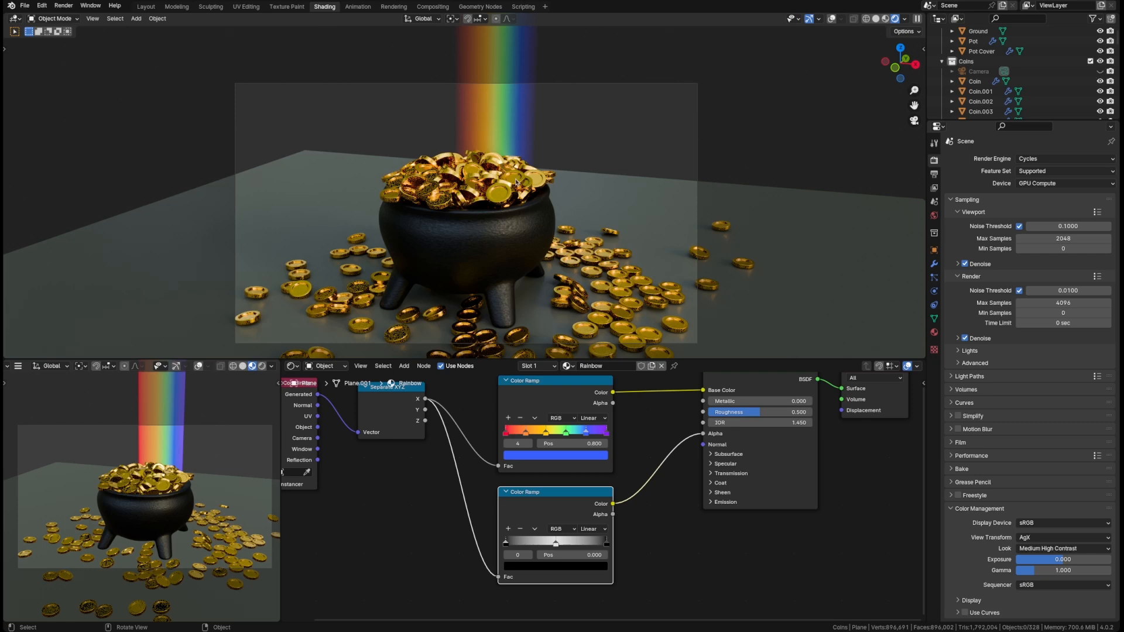
key("shift+alt+z")
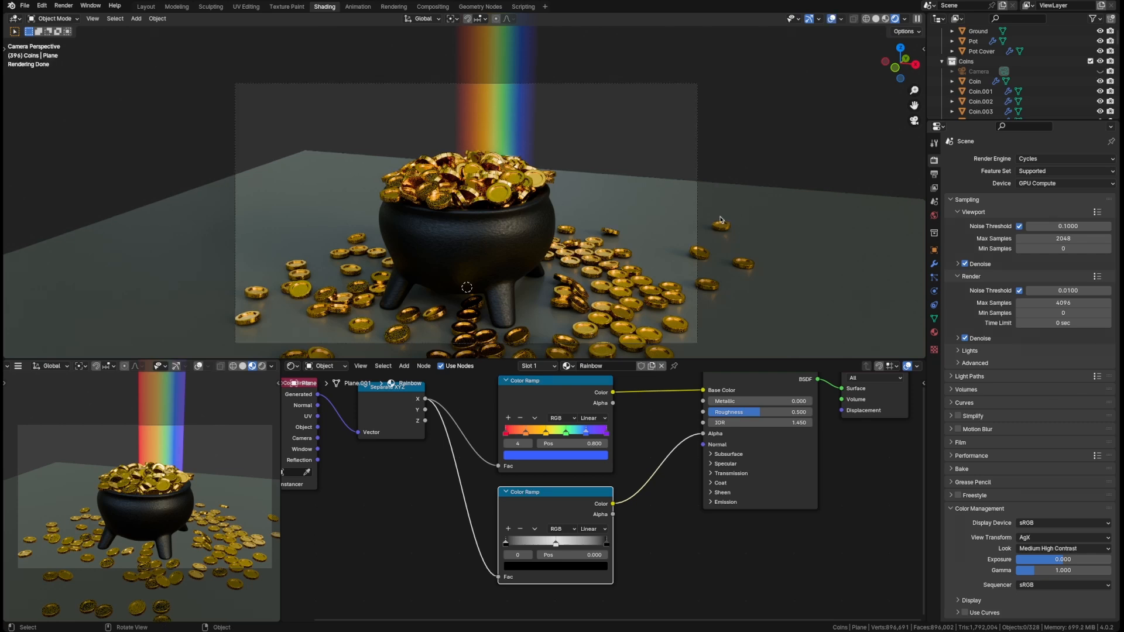
key("ctrl+s")
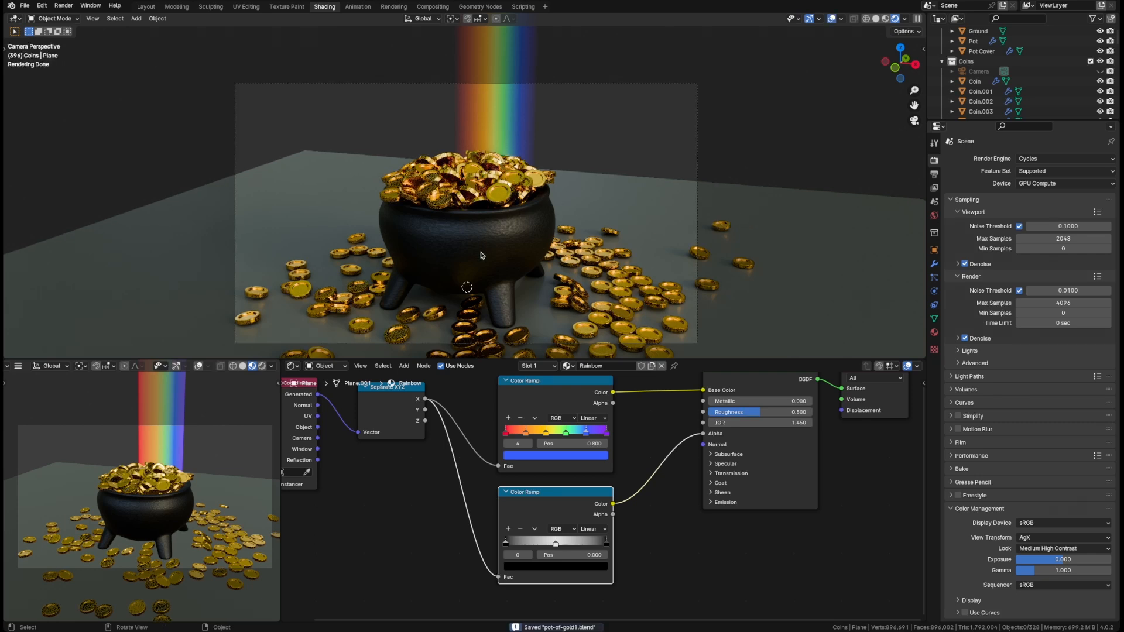
Shift the green stop at 0.6 in the upper Color Ramp to a teal-green hue and save the file.
scroll(657, 520, "down", 2)
scroll(657, 520, "down", 3)
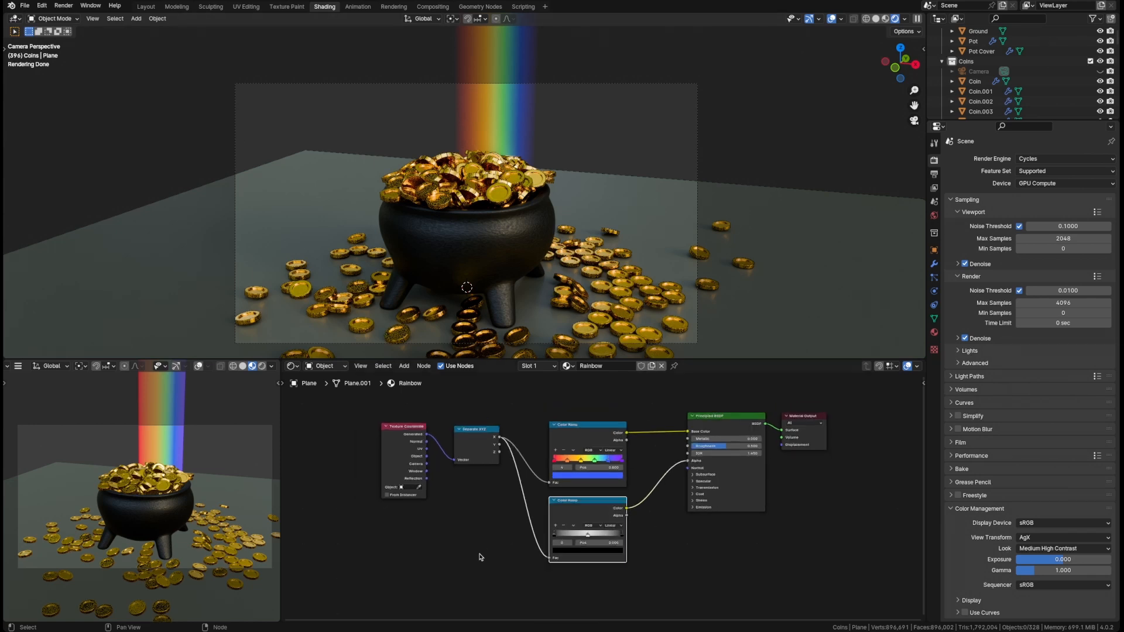
scroll(480, 557, "up", 3)
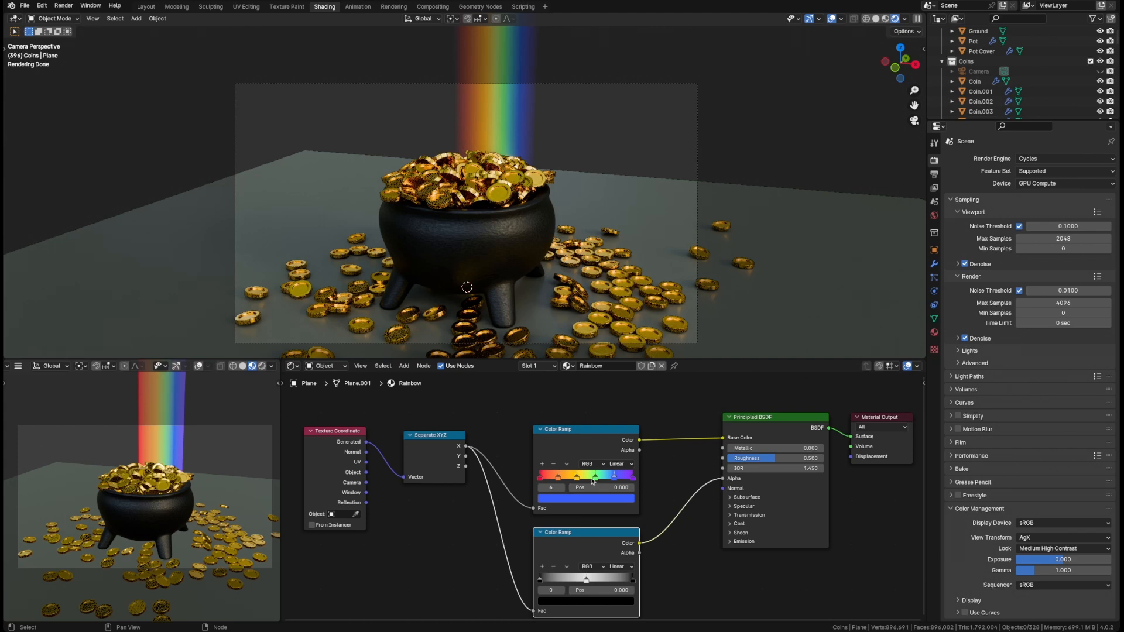
left_click(595, 478)
left_click(586, 499)
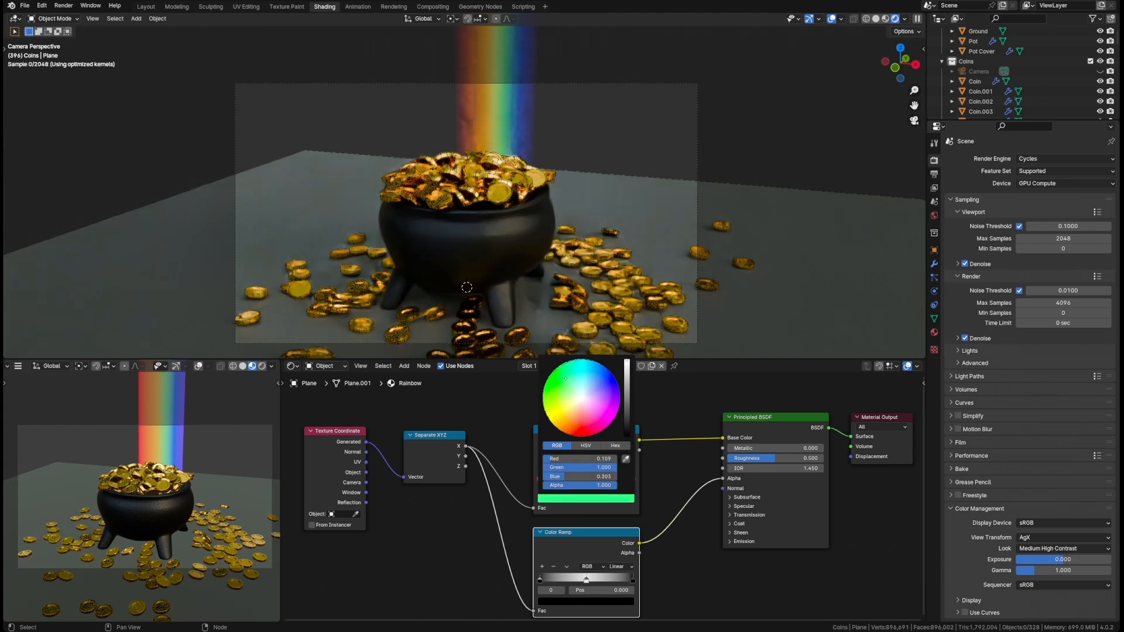
left_click_drag(566, 379, 568, 365)
left_click(439, 570)
key("ctrl+s")
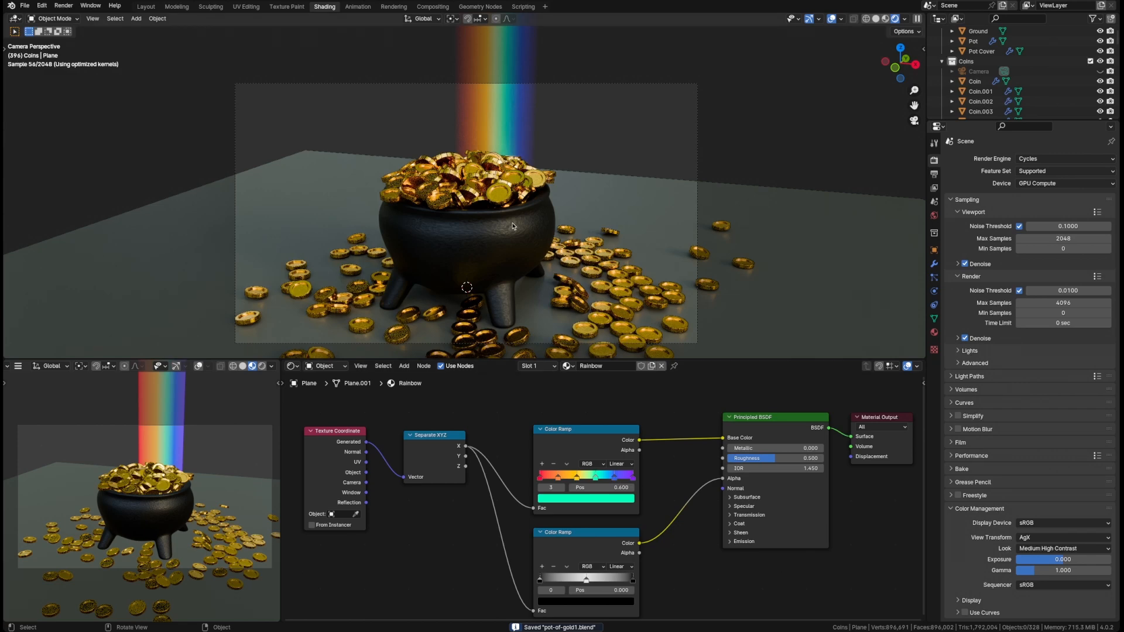
Enlarge the Outliner, move the Camera from Coins into Collection, unhide it in the viewport, and select it.
scroll(513, 226, "down", 2)
scroll(1019, 109, "up", 2)
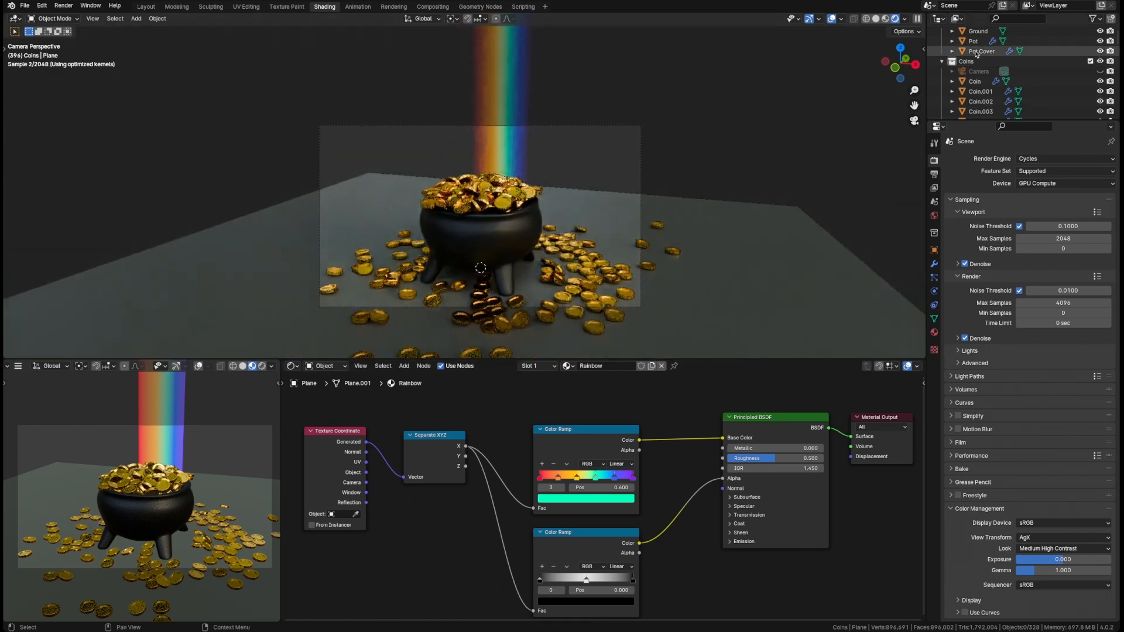
left_click_drag(1019, 119, 1019, 206)
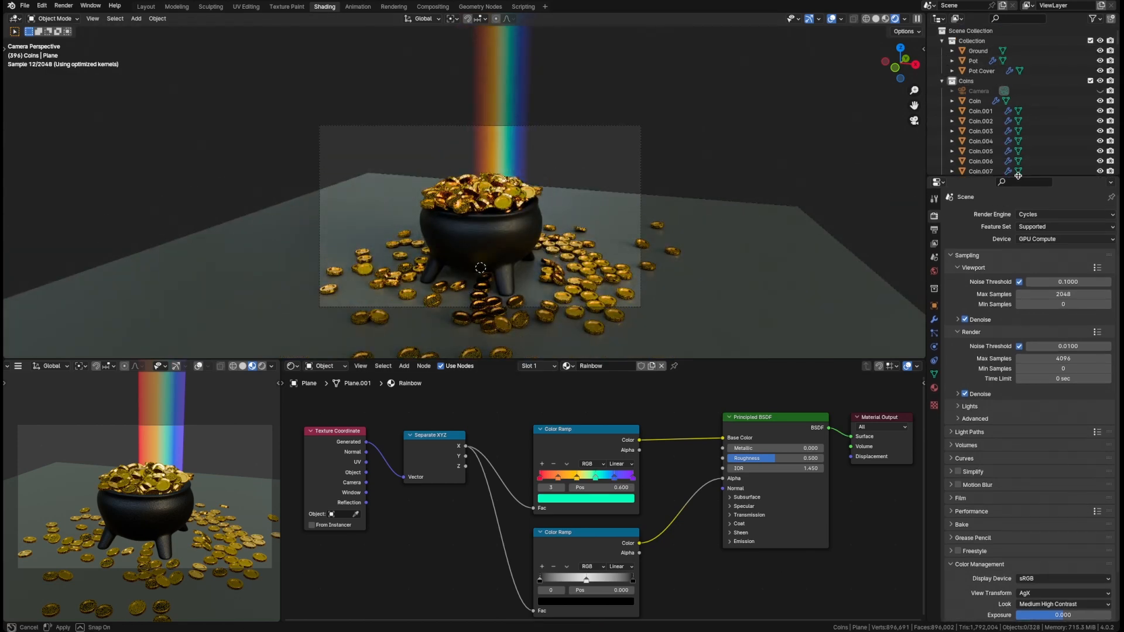
left_click(942, 81)
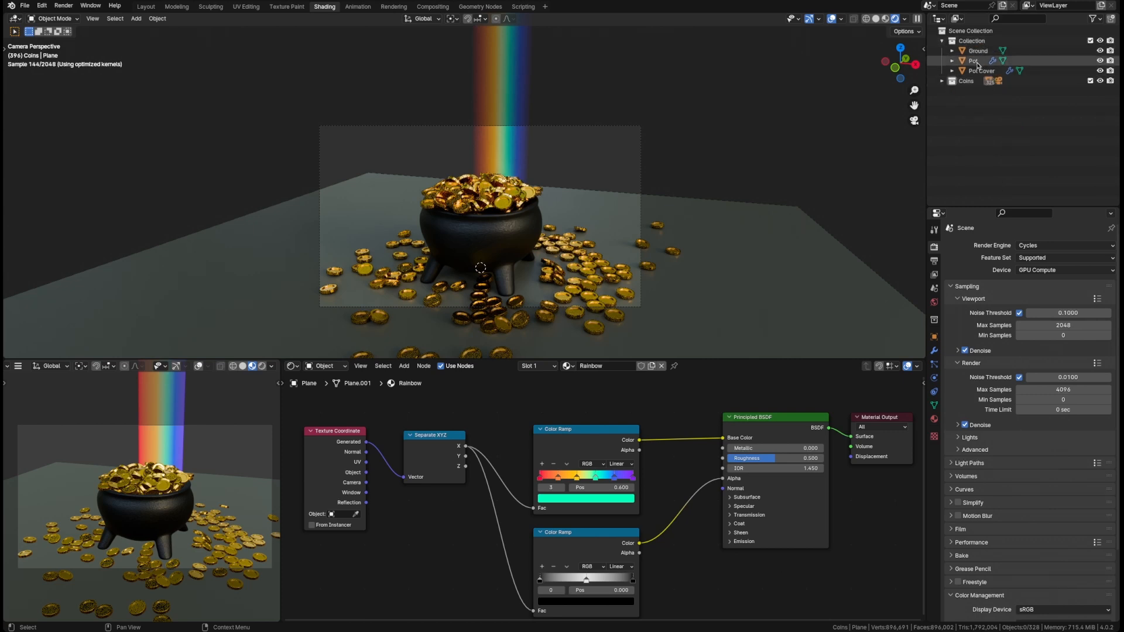
left_click(942, 81)
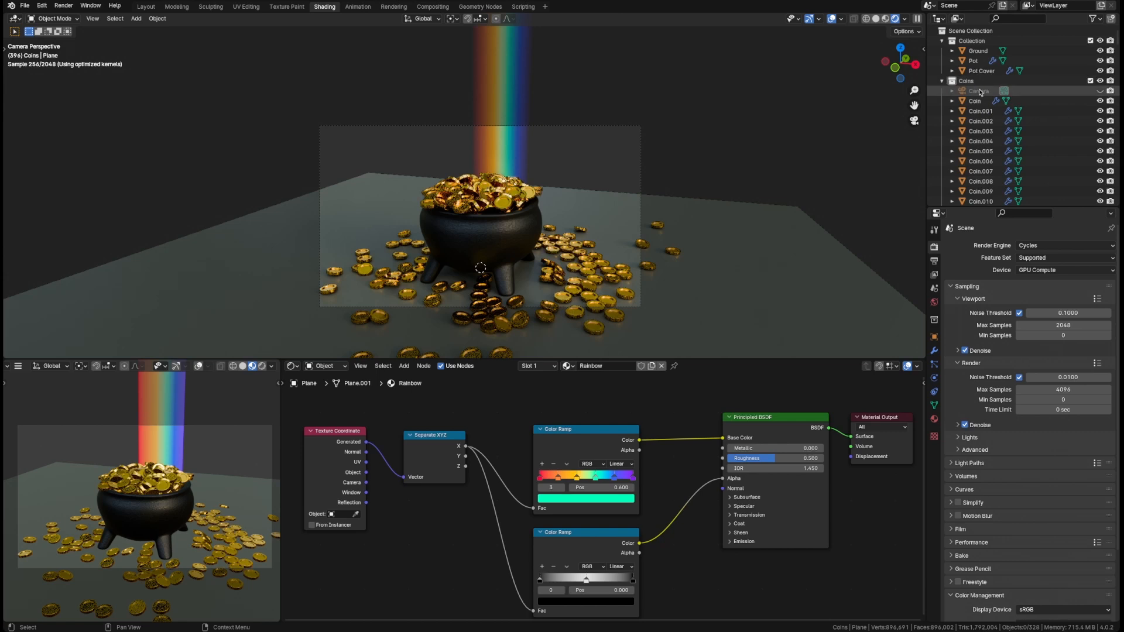
left_click_drag(981, 92, 977, 44)
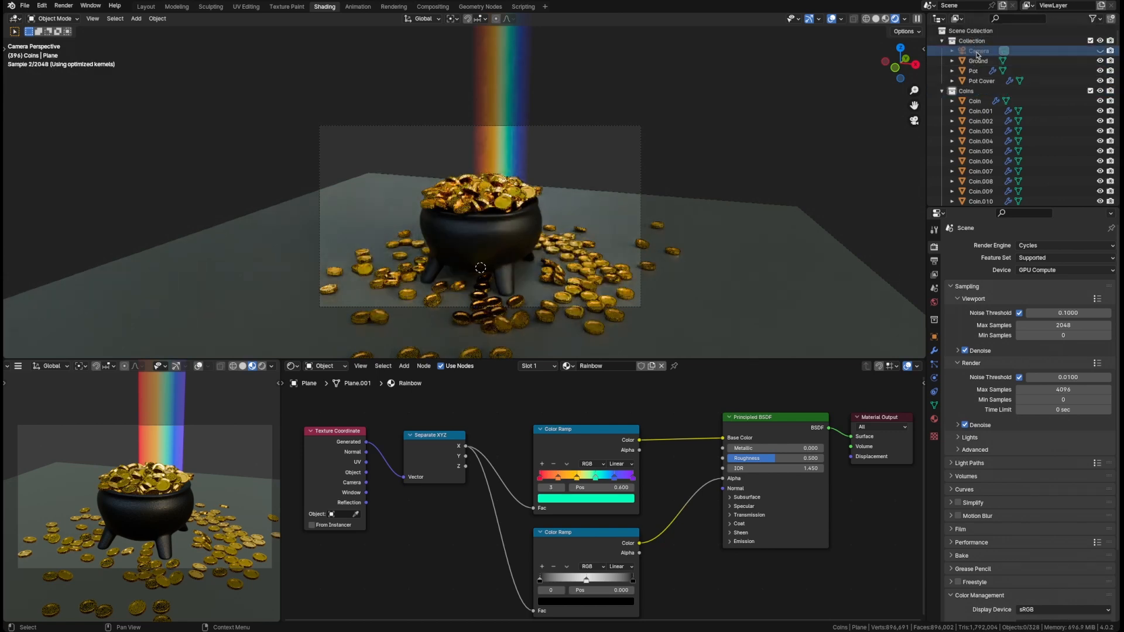
left_click(1101, 51)
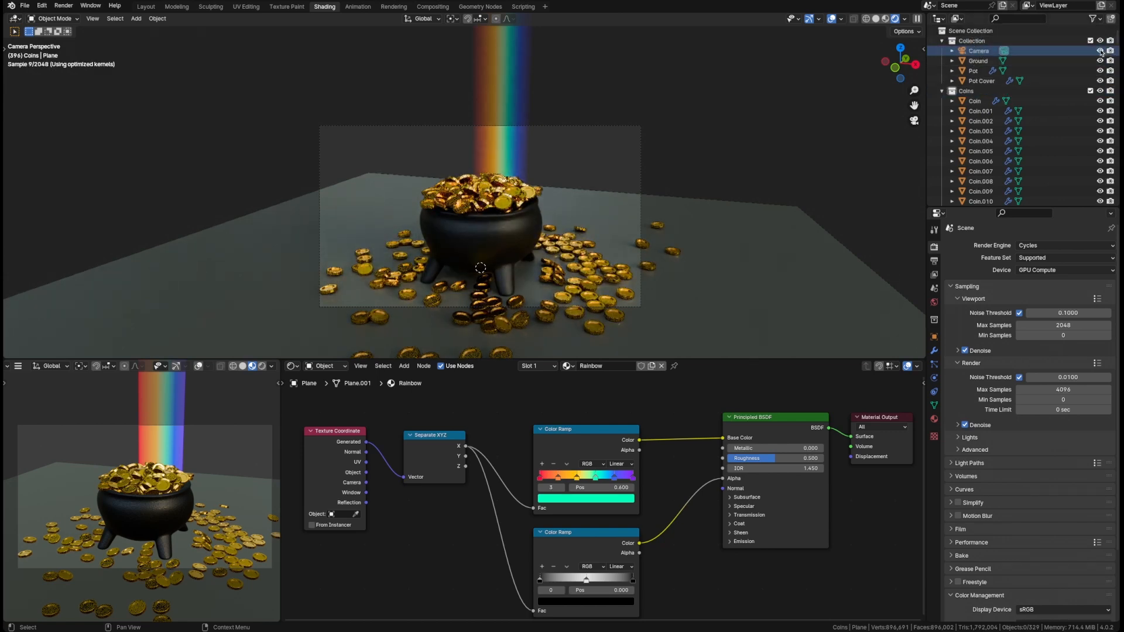
left_click(981, 52)
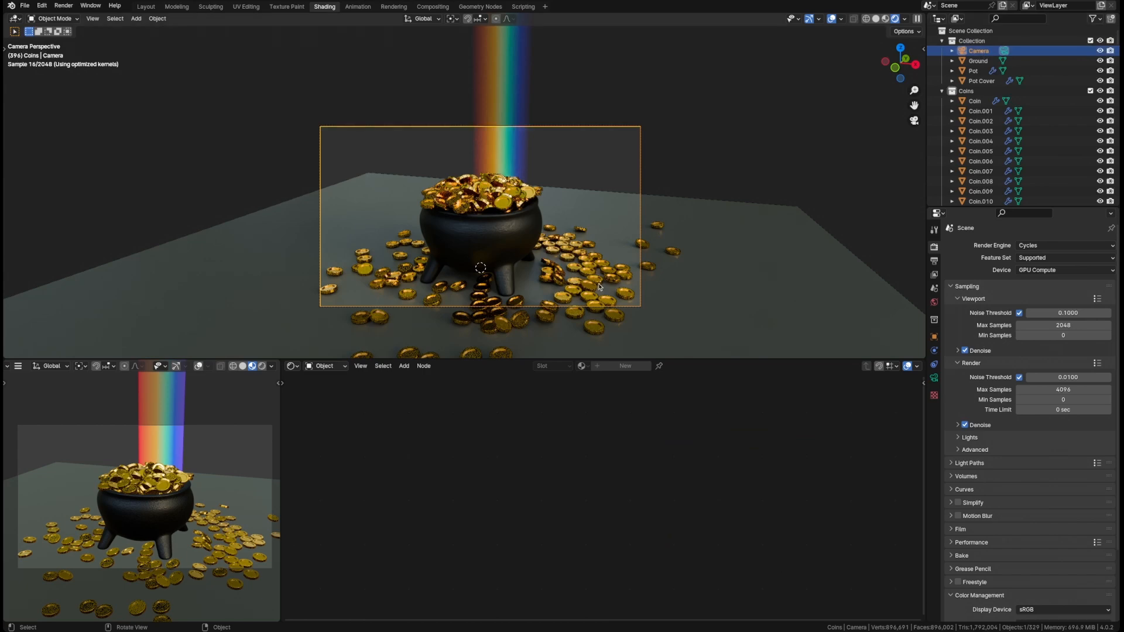
Switch the main viewport to Material Preview with the camera and whole scene in view, and save the file.
middle_click_drag(600, 287, 549, 256)
left_click(560, 201)
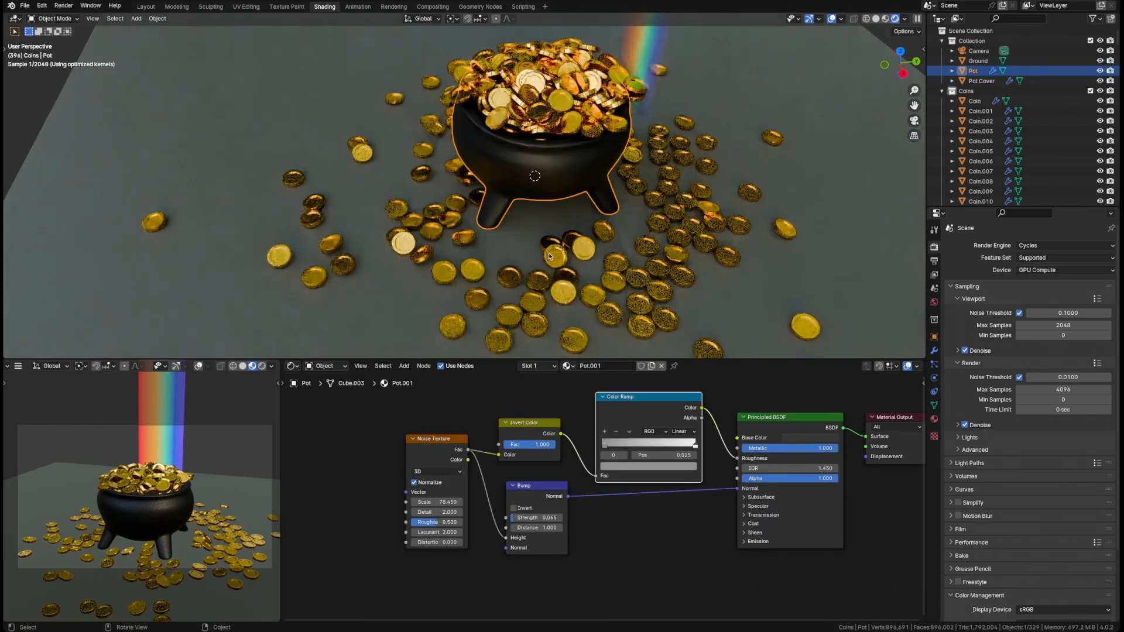
key("z")
left_click(471, 207)
scroll(500, 223, "down", 3)
middle_click_drag(501, 222, 551, 190)
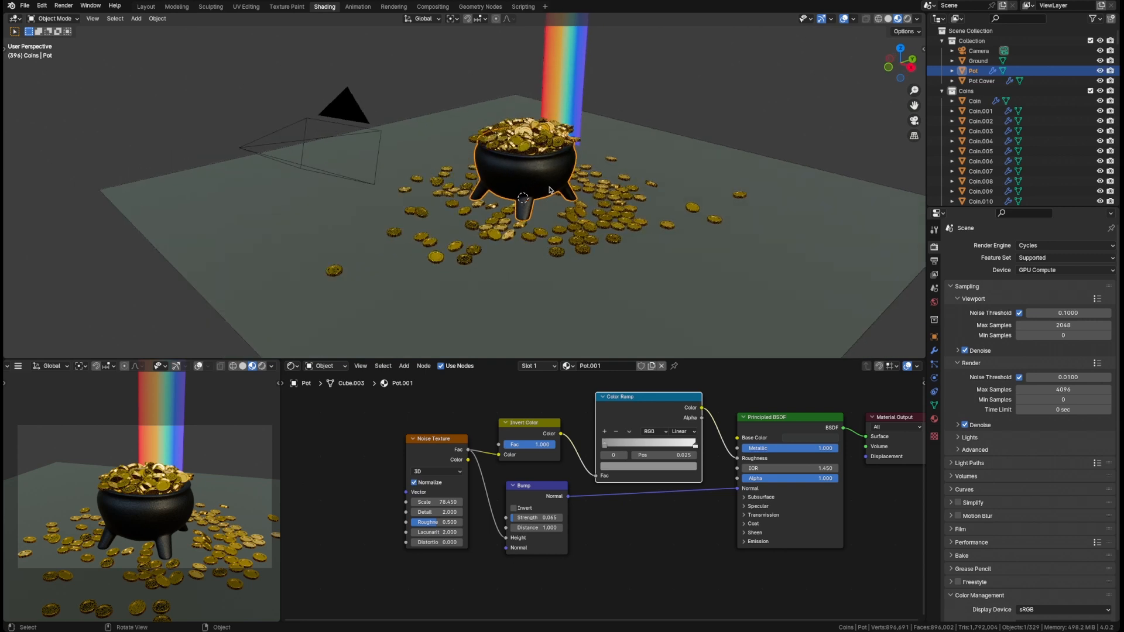
key("ctrl+s")
Raise the camera's Passepartout to 0.960 while looking through the camera, and save the file.
left_click(1035, 53)
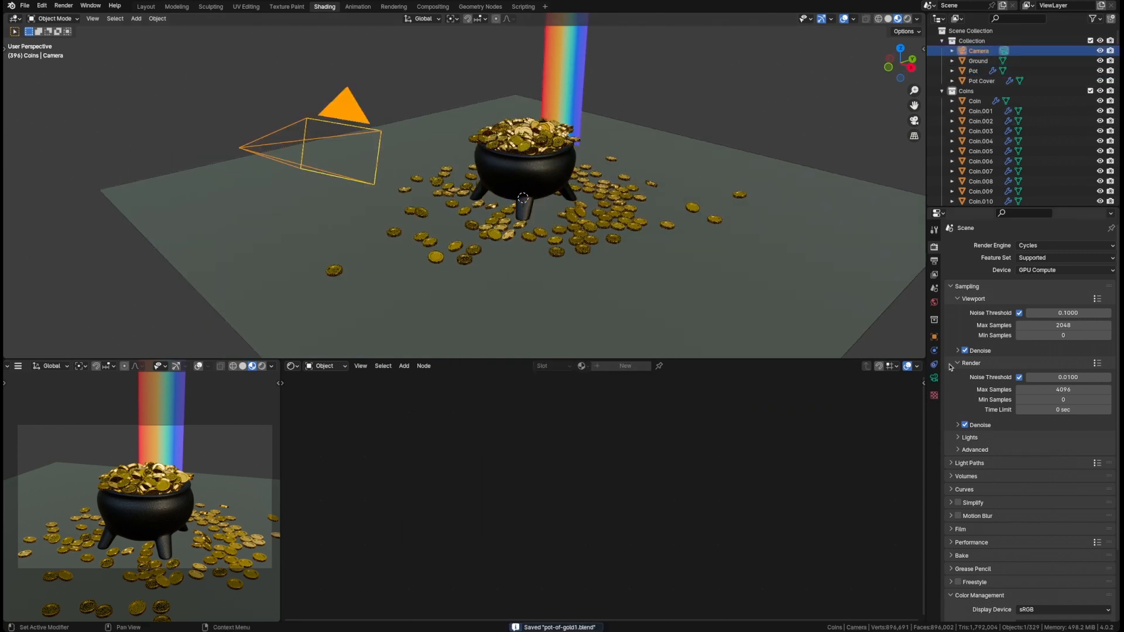
left_click(934, 378)
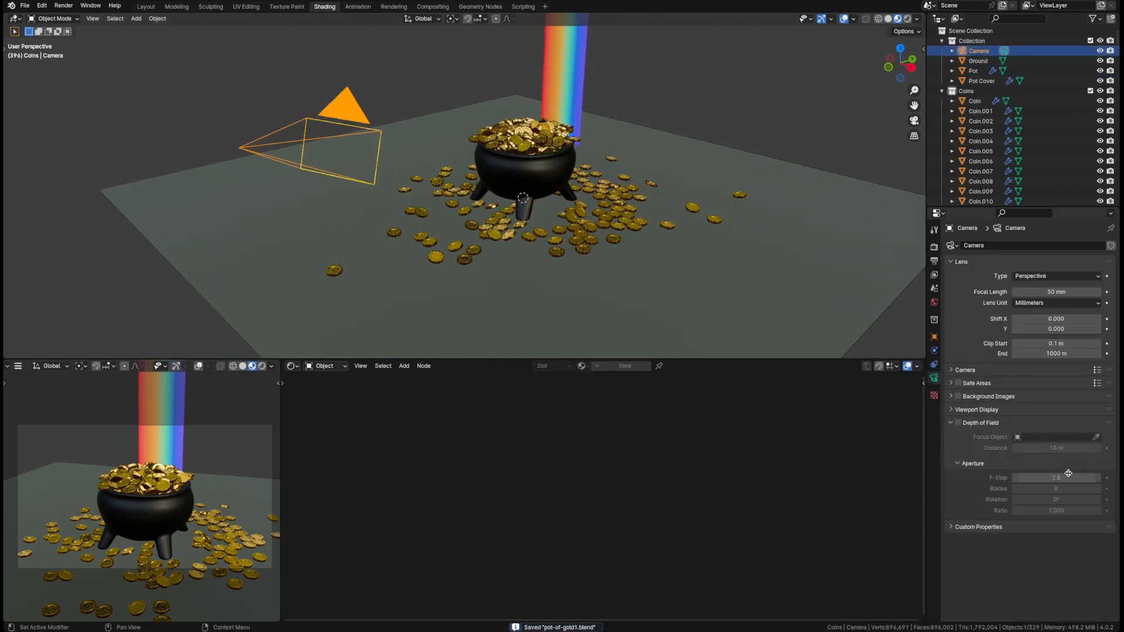
left_click(974, 412)
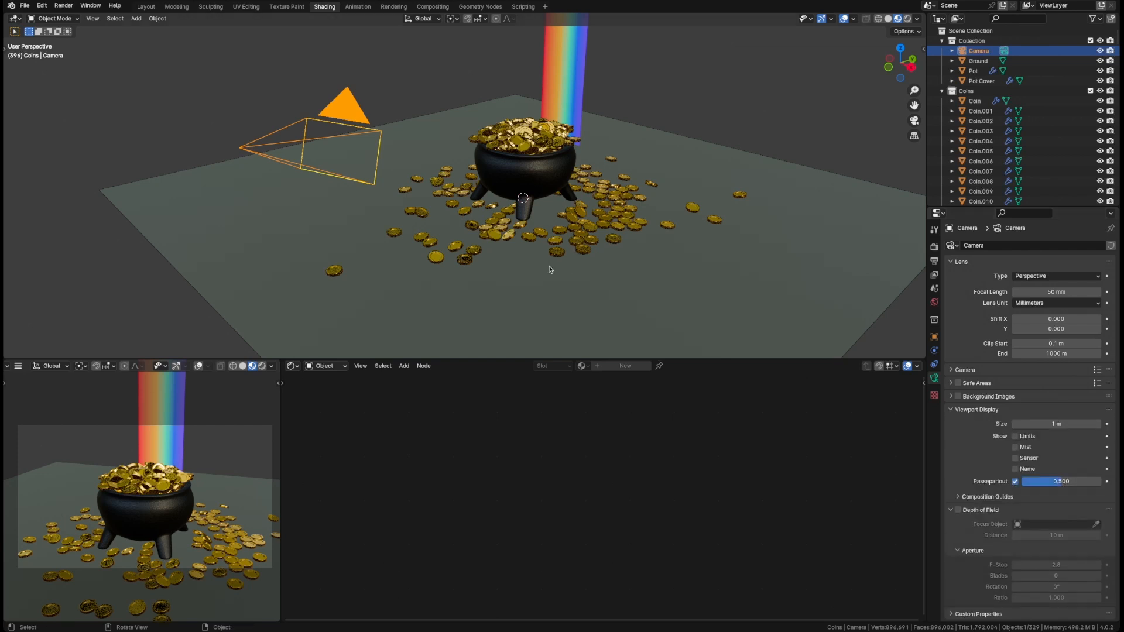
key("KP_0")
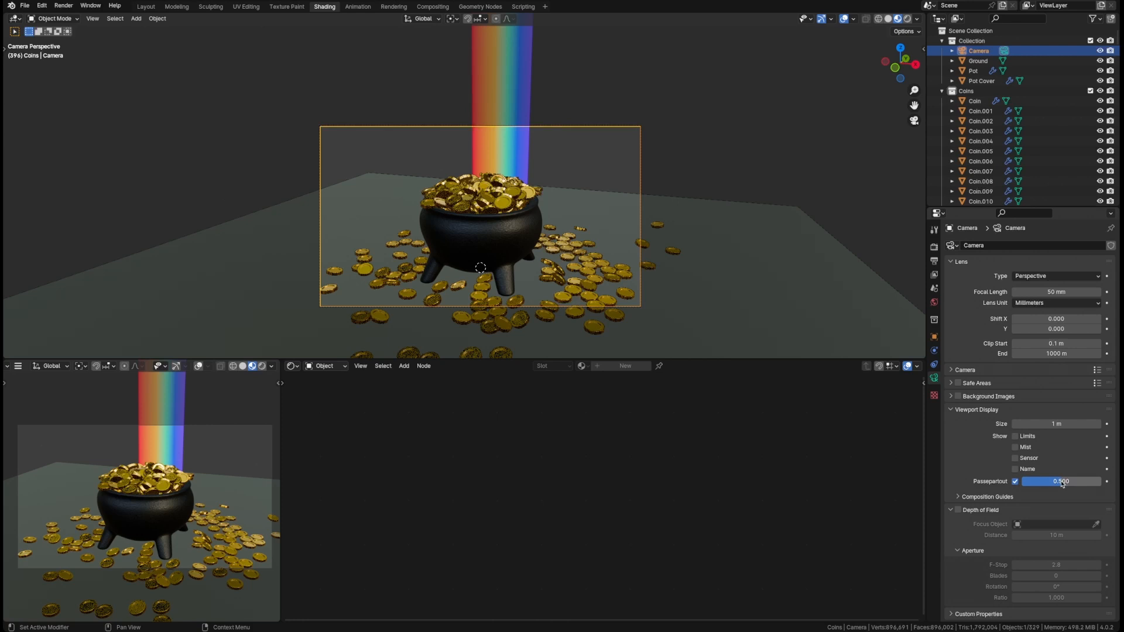
left_click_drag(1063, 484, 1097, 482)
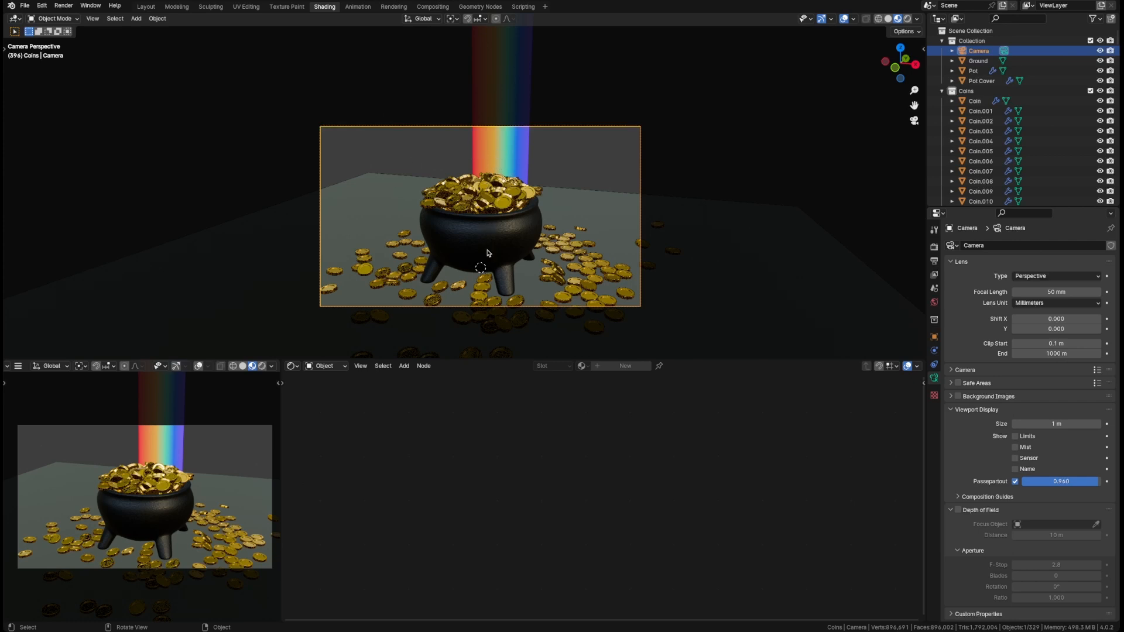
left_click(976, 410)
key("ctrl+s")
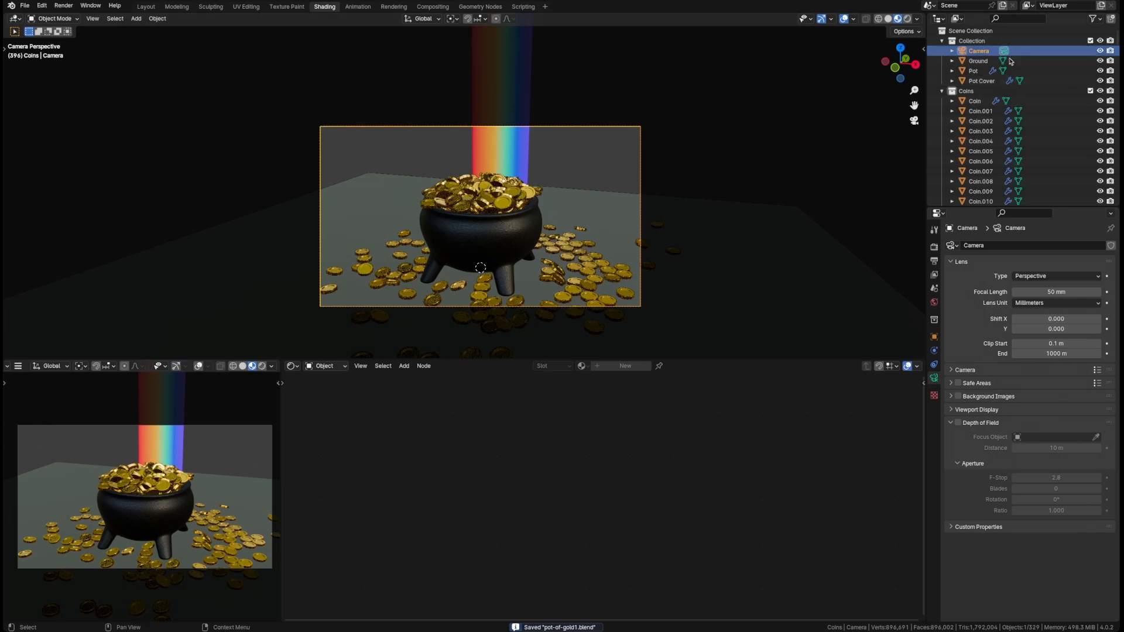
Reframe the camera in walk navigation so the pot sits slightly right of the frame's center, and save the file.
key("shift+grave")
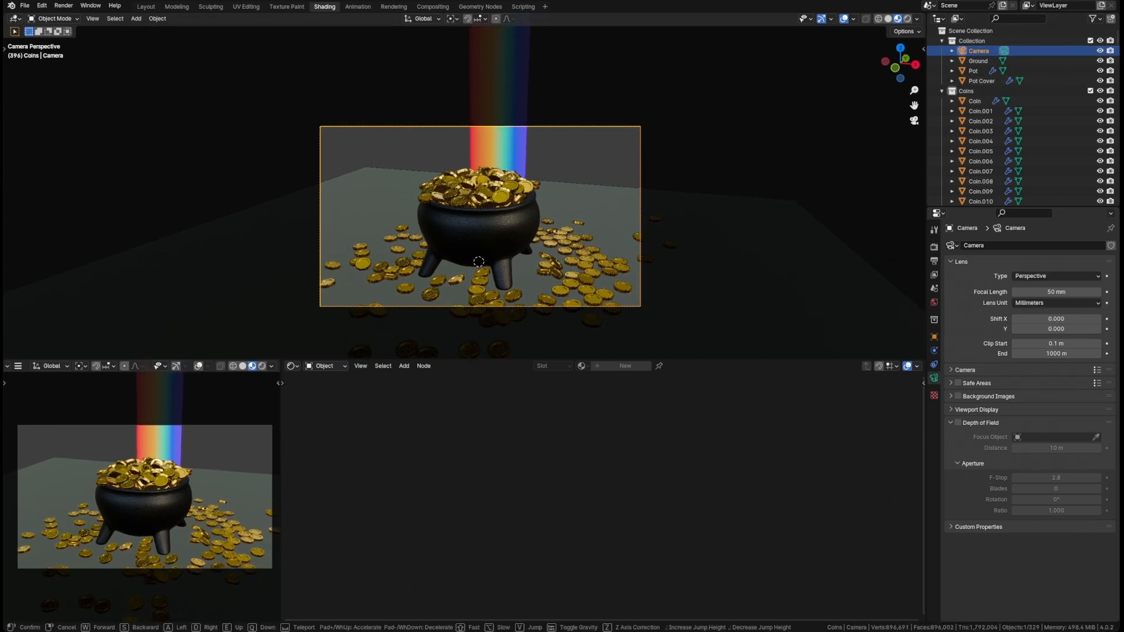
key("s")
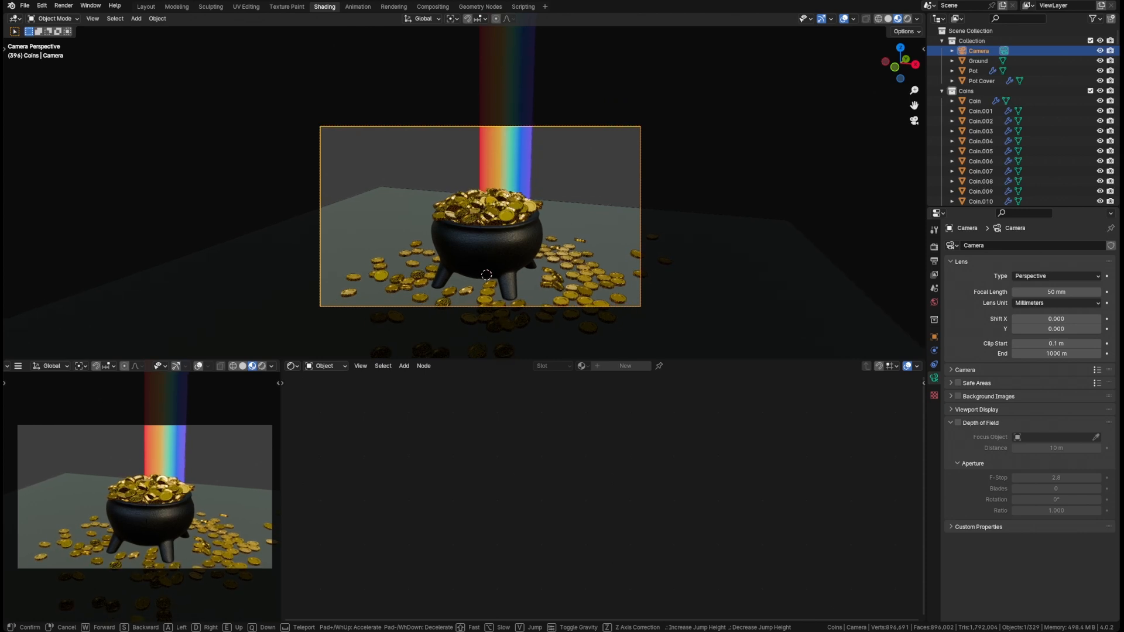
key("w")
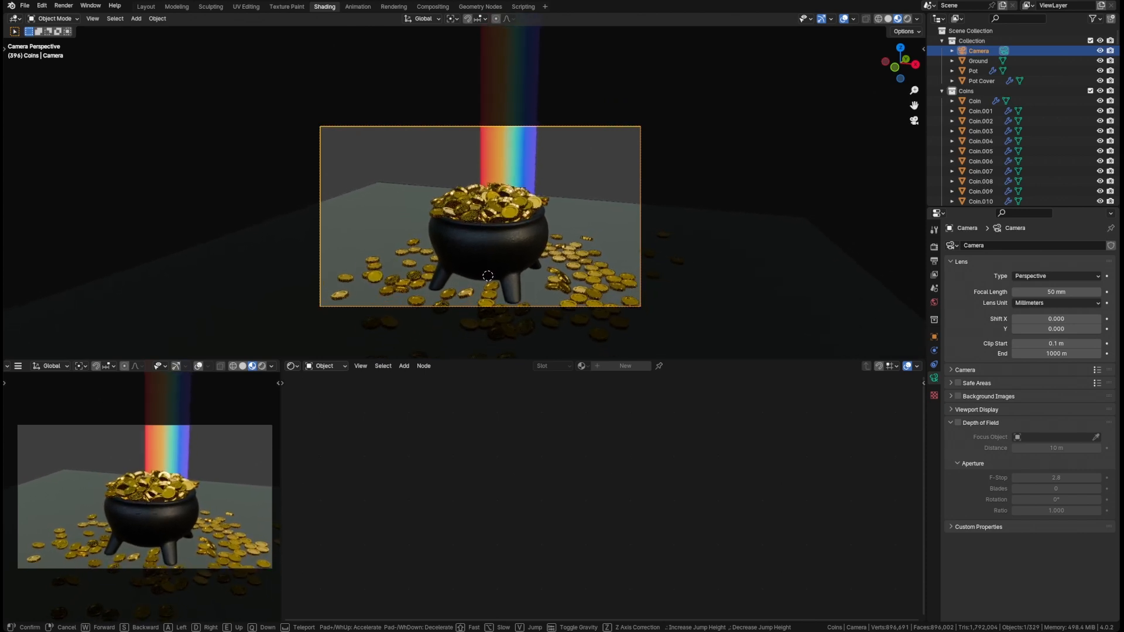
key("s")
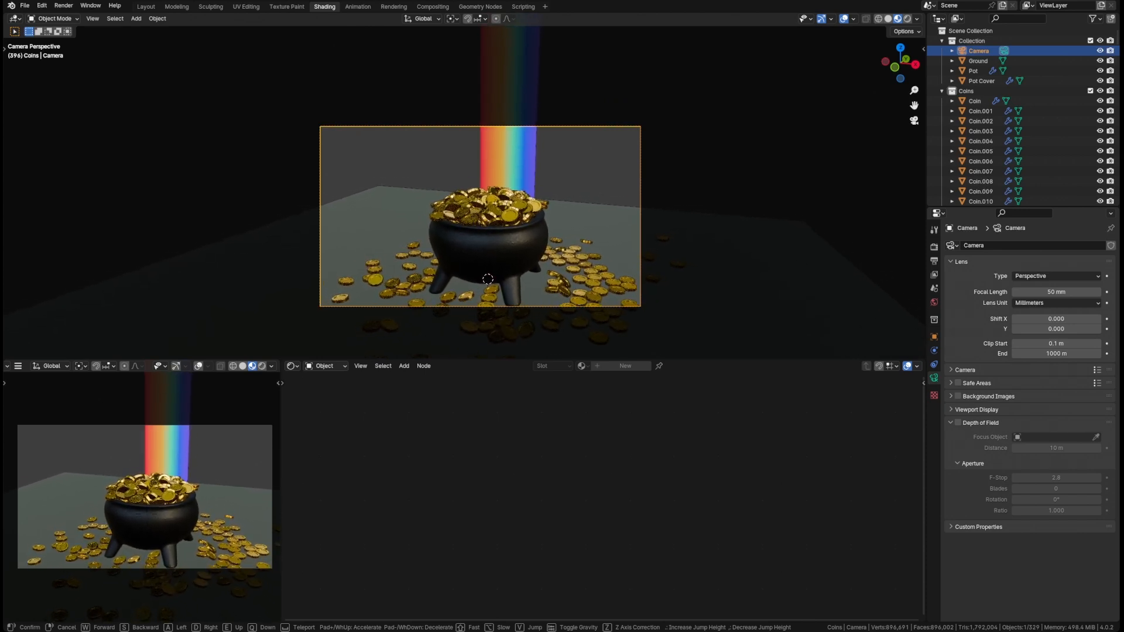
key("s")
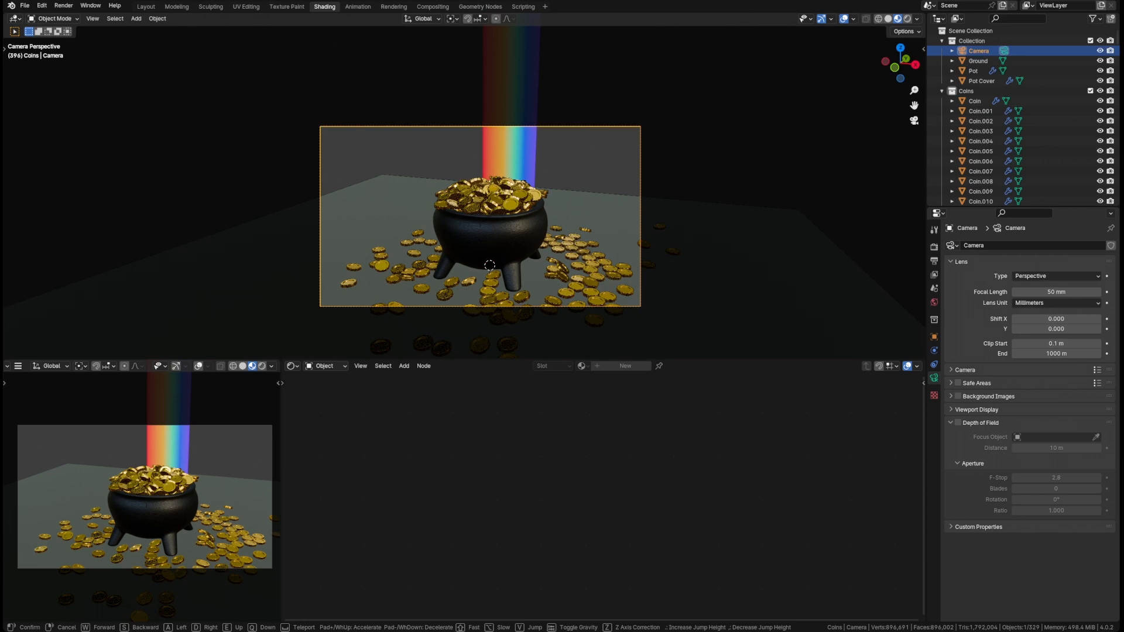
key("w")
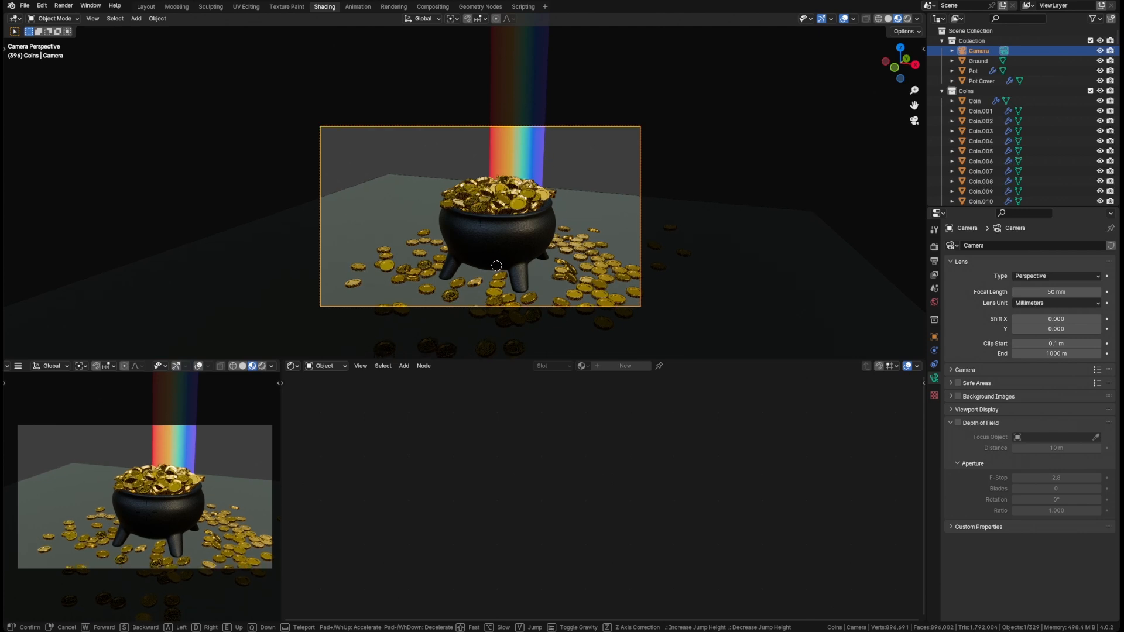
left_click(547, 220)
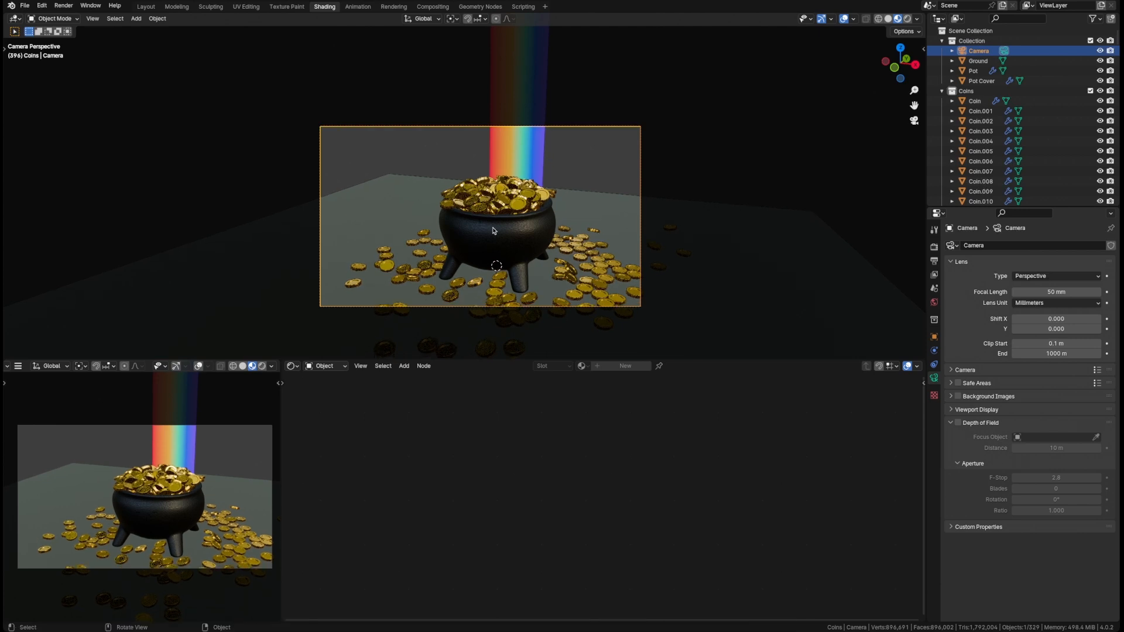
key("ctrl+s")
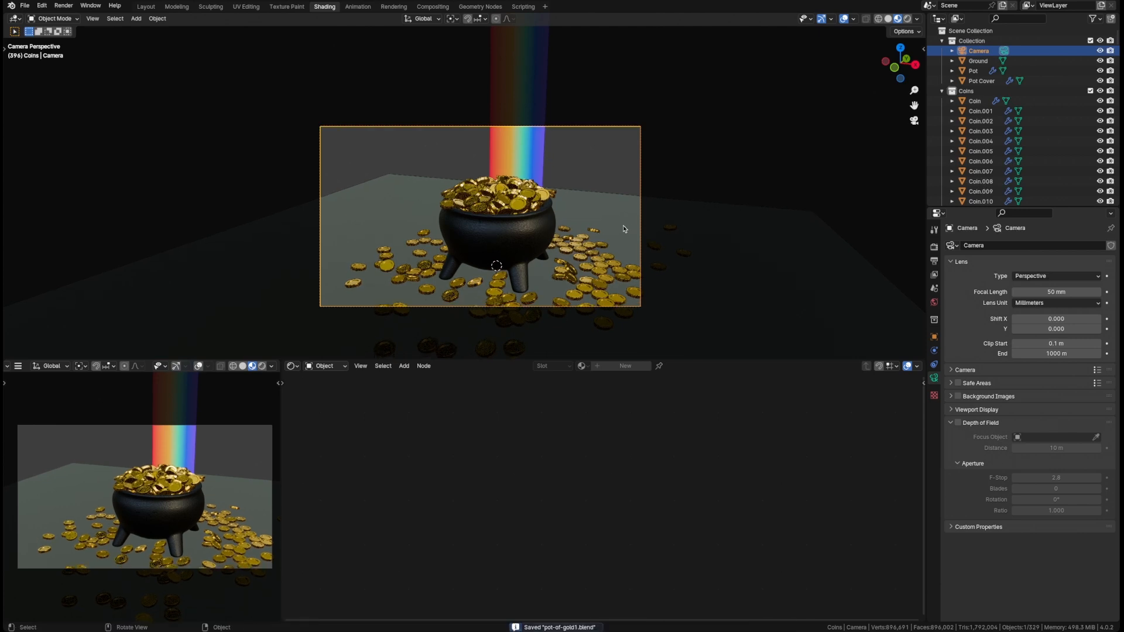
Enable the Screencast Keys display for the main viewport and save the file.
middle_click_drag(697, 227, 651, 326)
left_click(690, 254)
key("n")
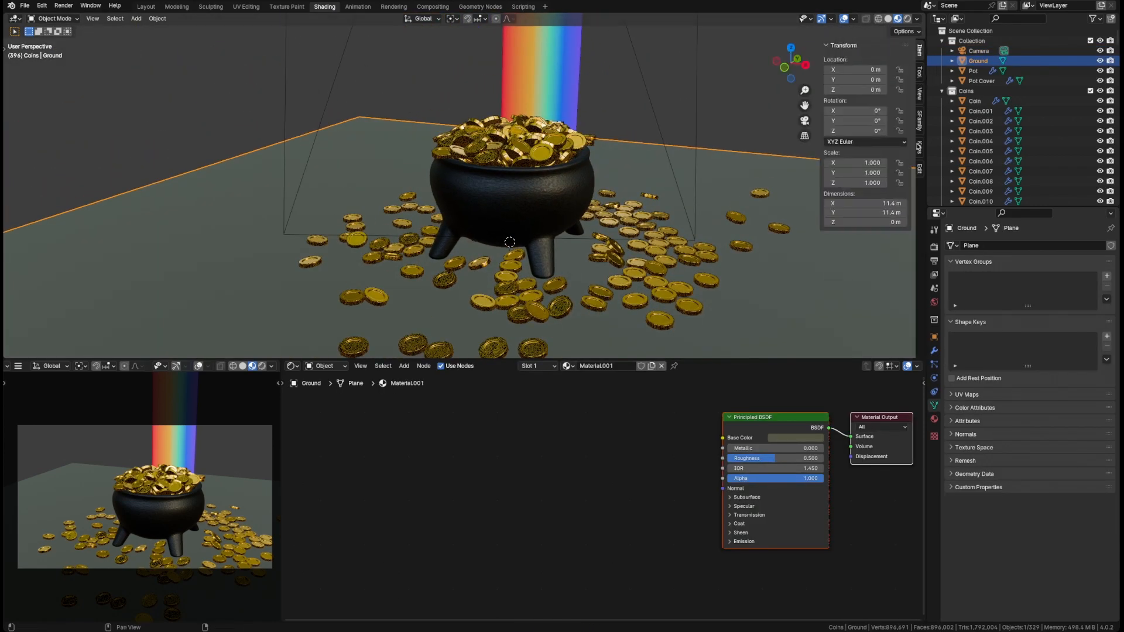
left_click(919, 146)
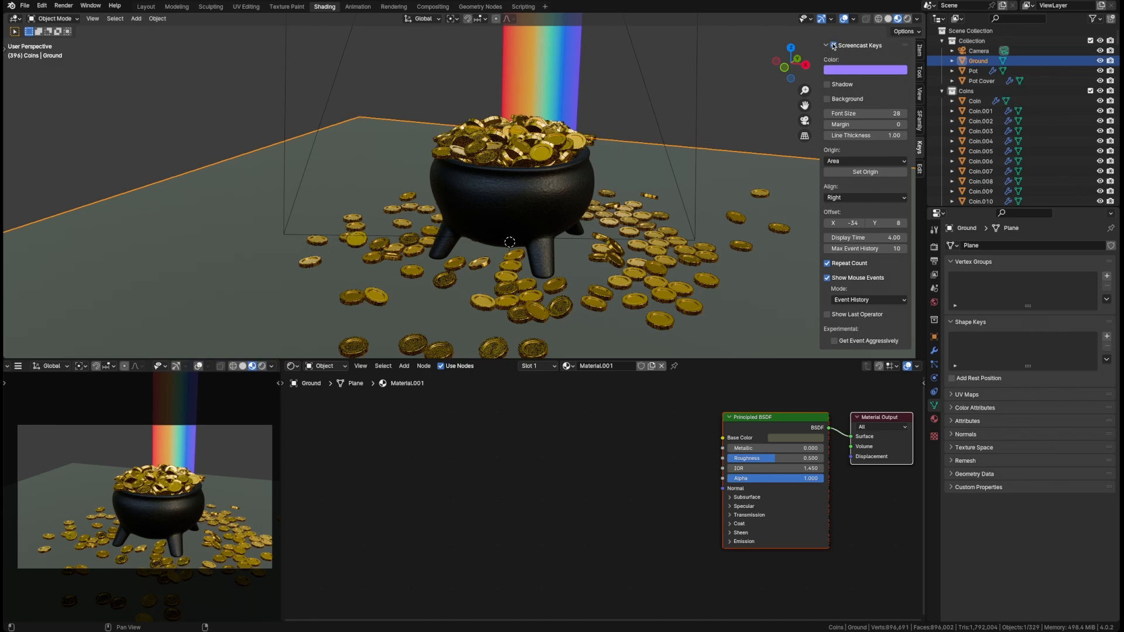
key("n")
middle_click_drag(761, 199, 727, 204)
key("super+s")
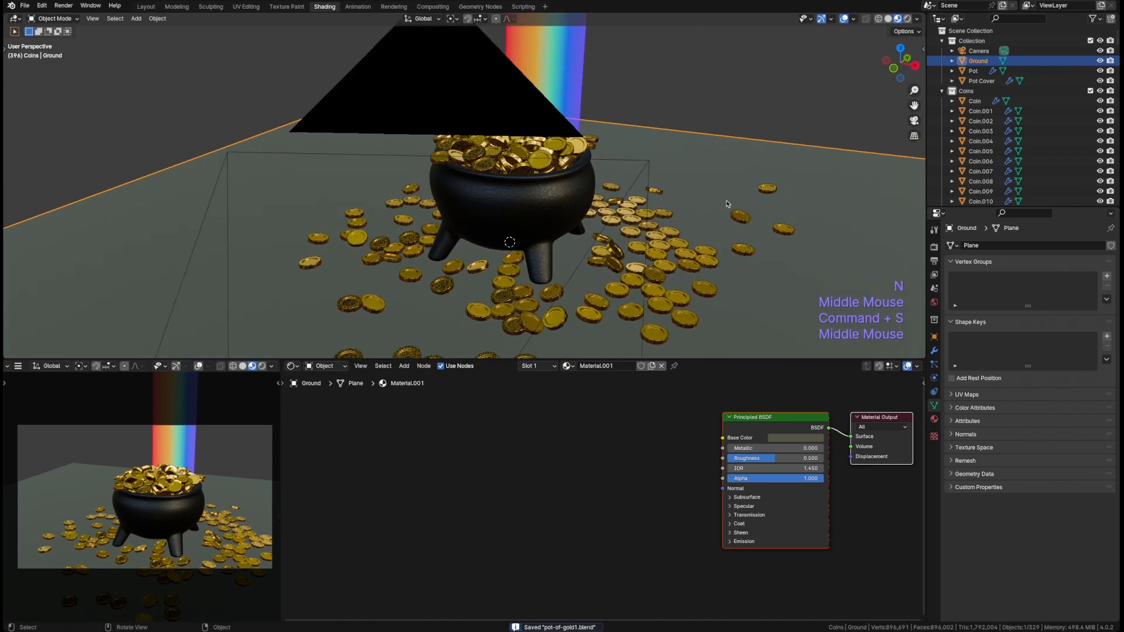
Select the rainbow plane behind the pot and move it slightly along the Y axis, away from the pot.
scroll(648, 215, "down", 2)
middle_click_drag(648, 215, 544, 231)
middle_click_drag(674, 202, 535, 136)
left_click(645, 154)
left_click(561, 194)
key("grave")
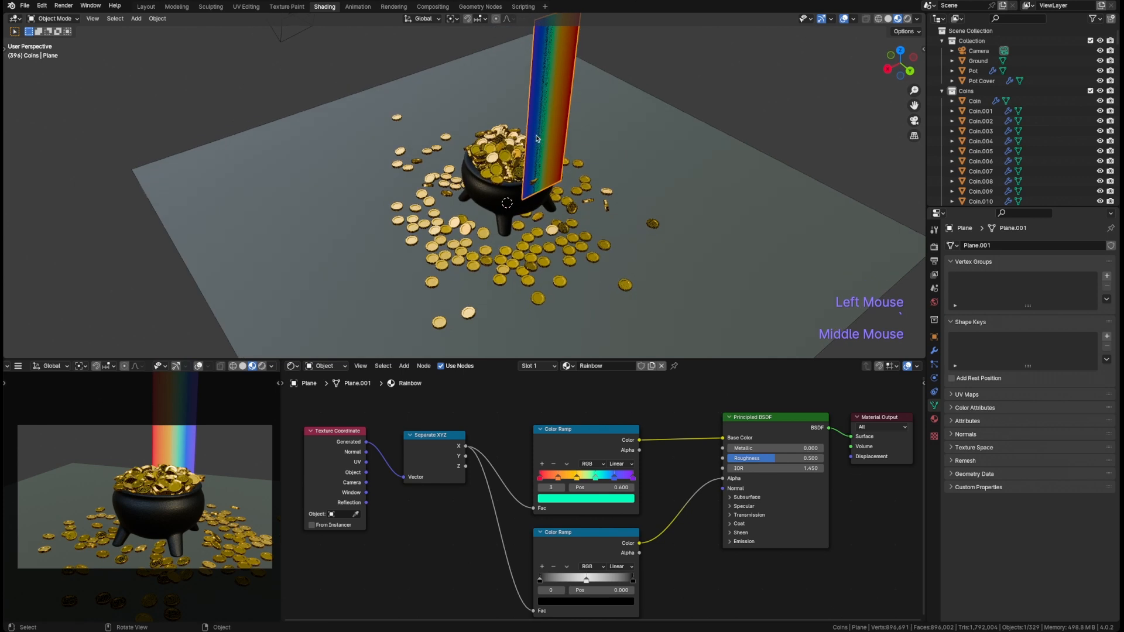
key("g")
key("y")
left_click(538, 138)
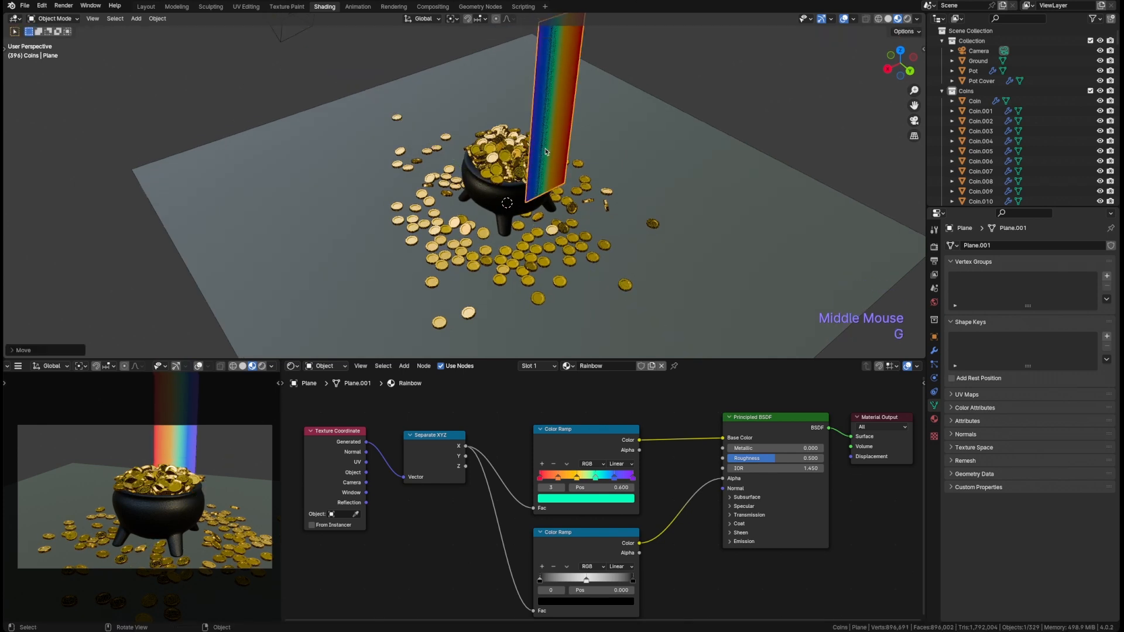
Lower the rainbow plane's bottom edge about 0.17 m along Z in Edit Mode, and return to Object Mode.
key("Tab")
middle_click_drag(546, 171, 556, 227)
key("2")
left_click(557, 229)
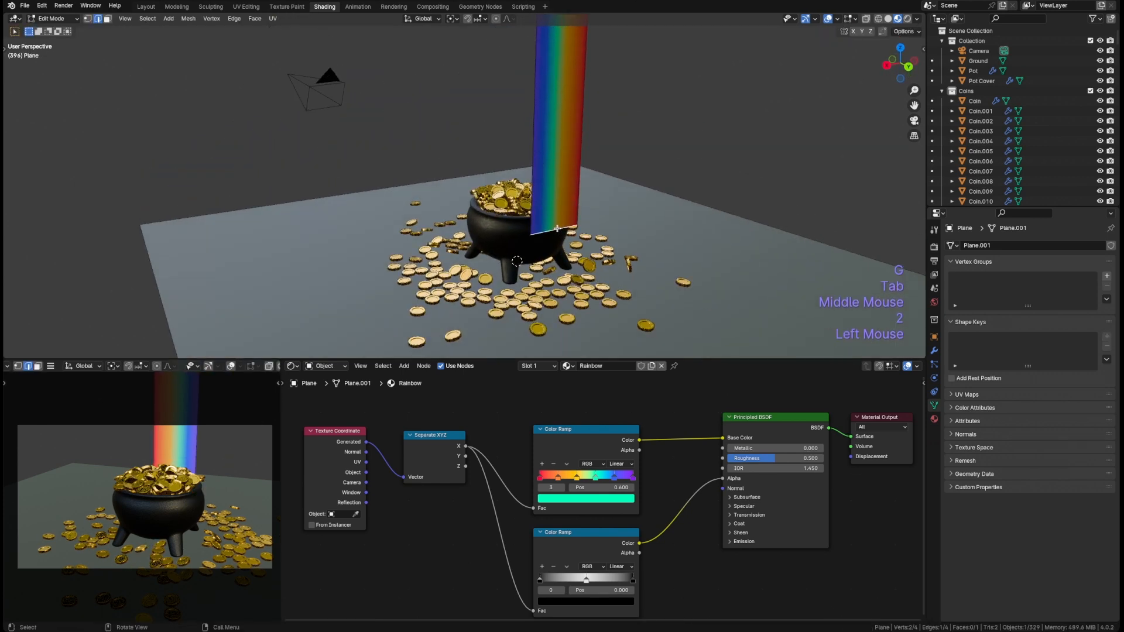
key("g")
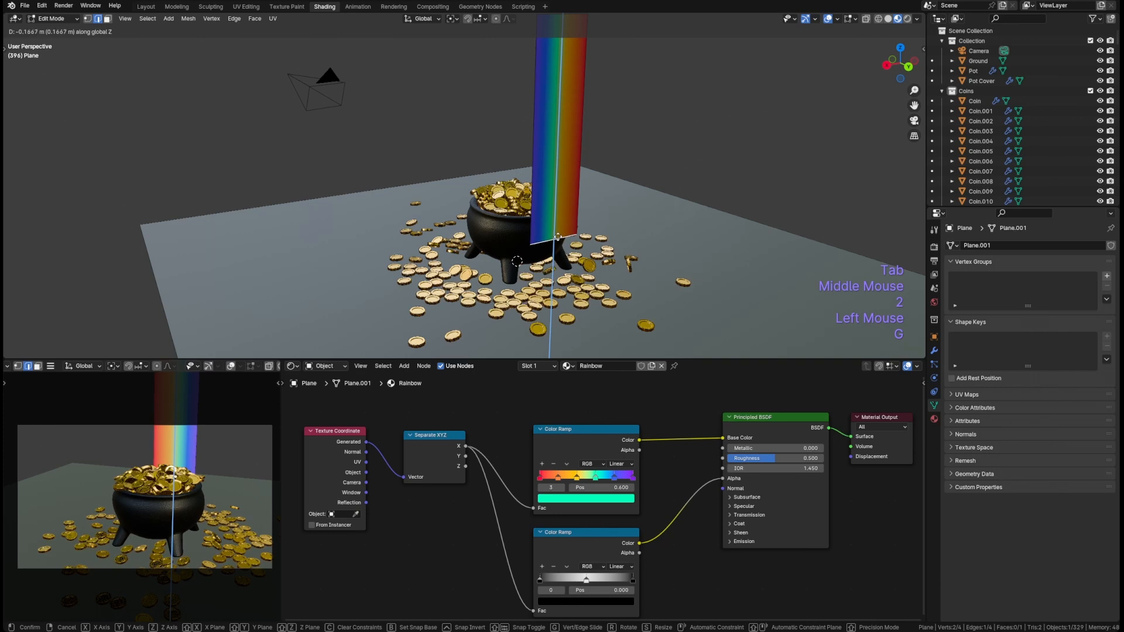
left_click(556, 236)
key("Tab")
middle_click_drag(556, 236, 648, 182)
left_click(648, 183)
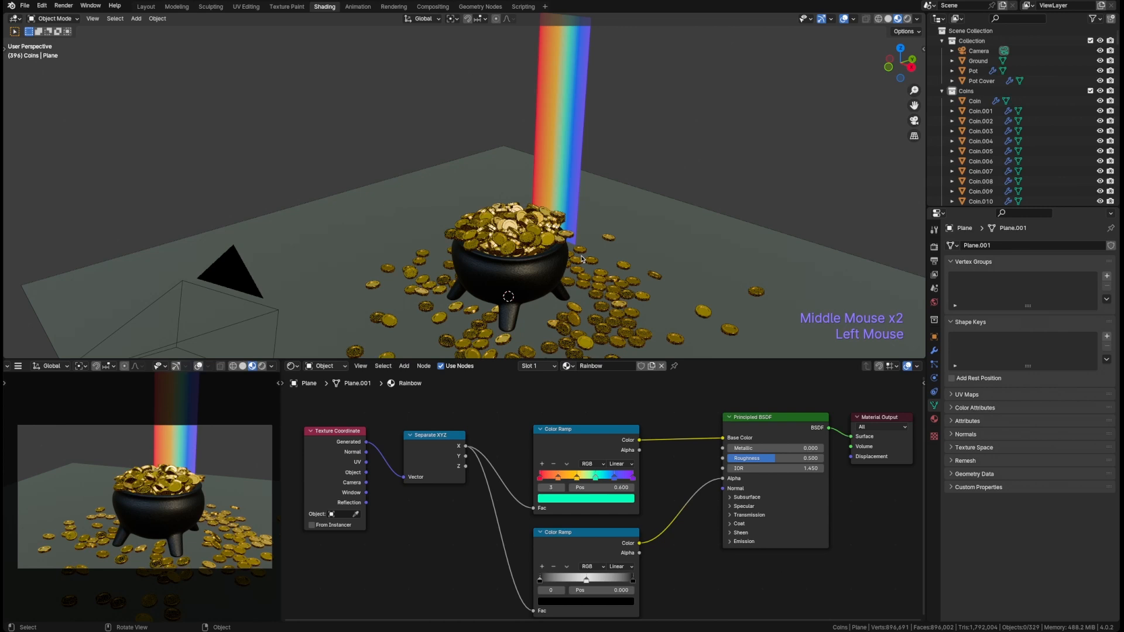
Scale the Ground plane up to about 6.4 times its size and save the file.
key("super+s")
middle_click_drag(582, 259, 589, 252)
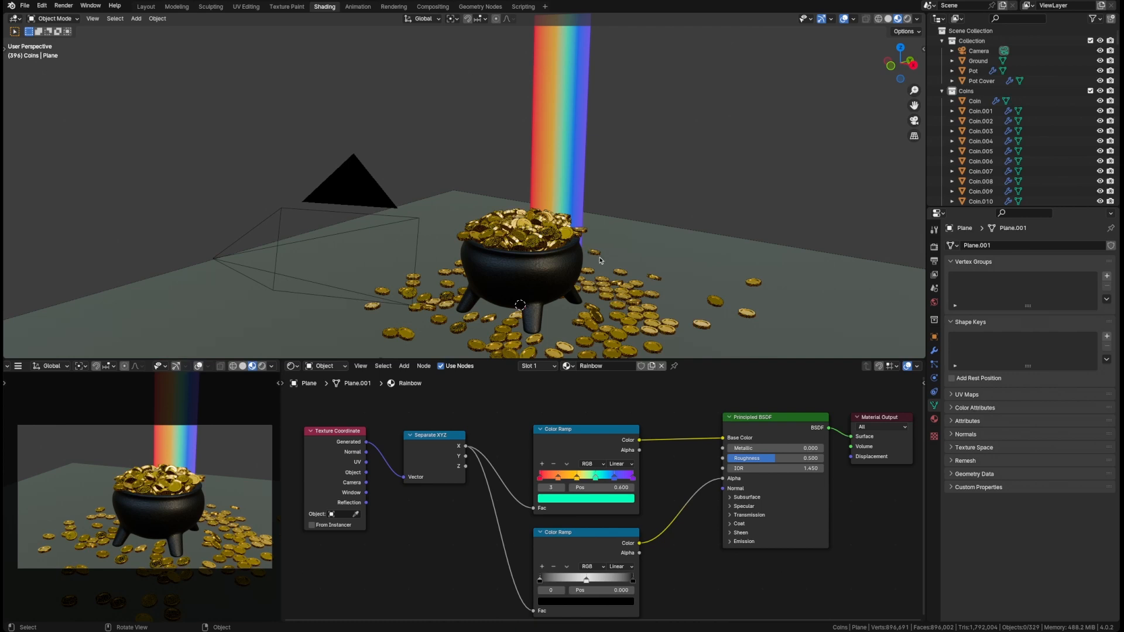
left_click(631, 248)
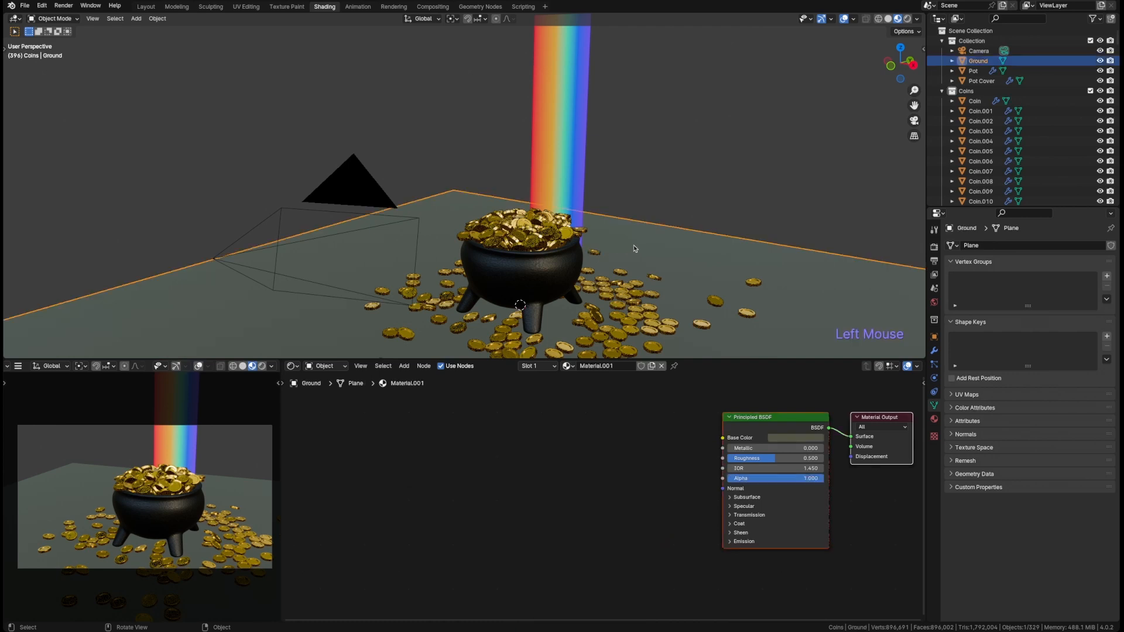
key("s")
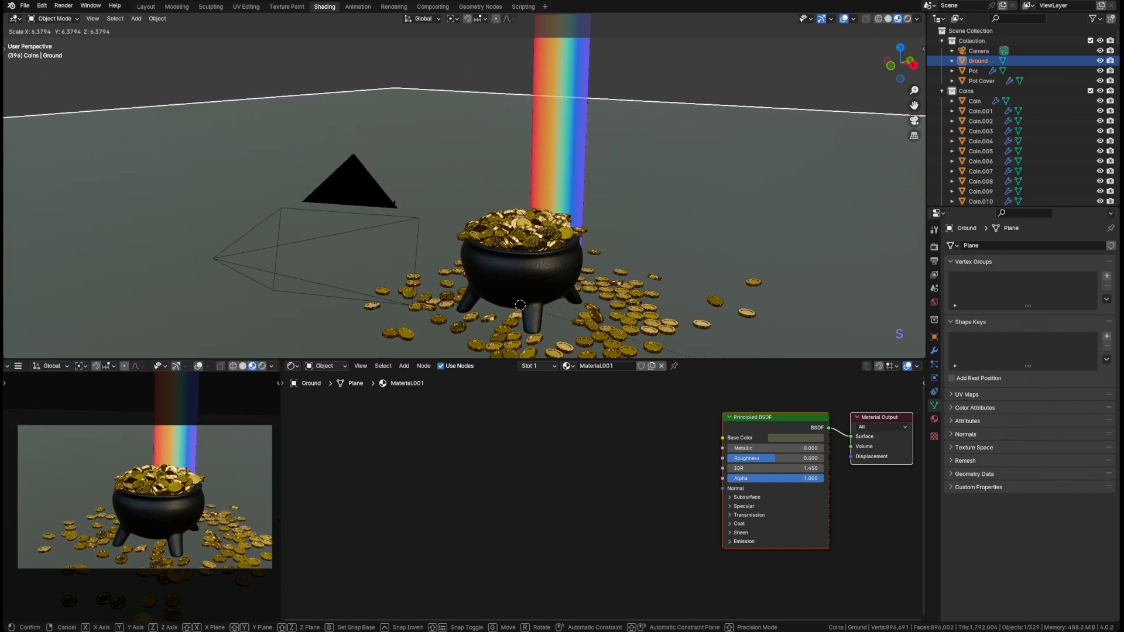
left_click(416, 218)
key("super+s")
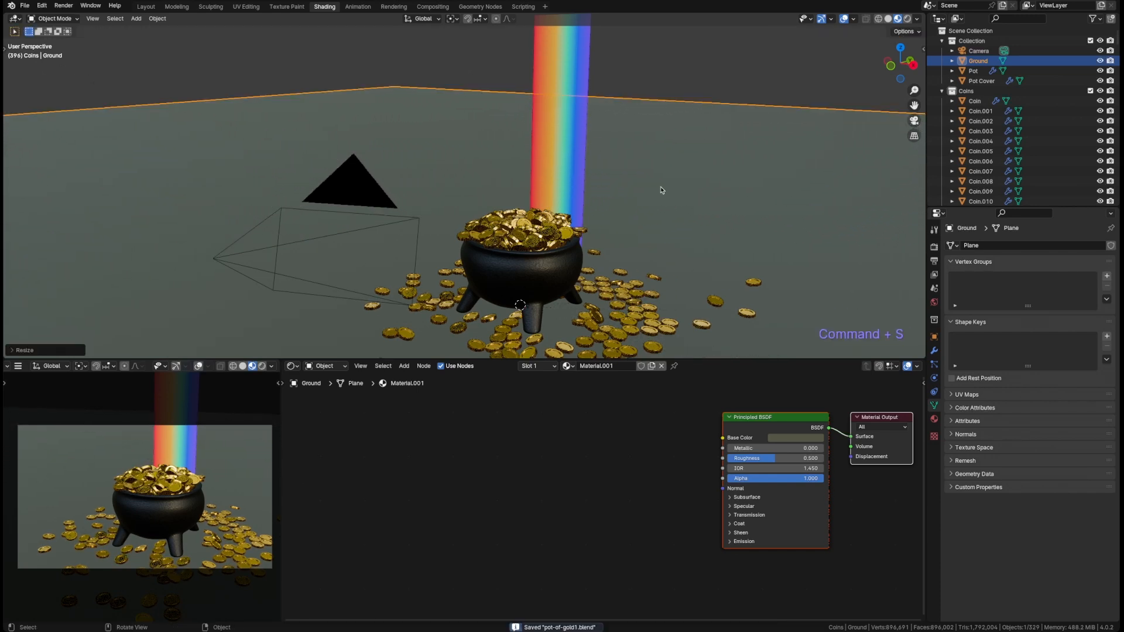
Set the Ground material's base color to a dark green with RGB of about 0.023, 0.067, 0.039.
middle_click_drag(682, 466, 674, 454)
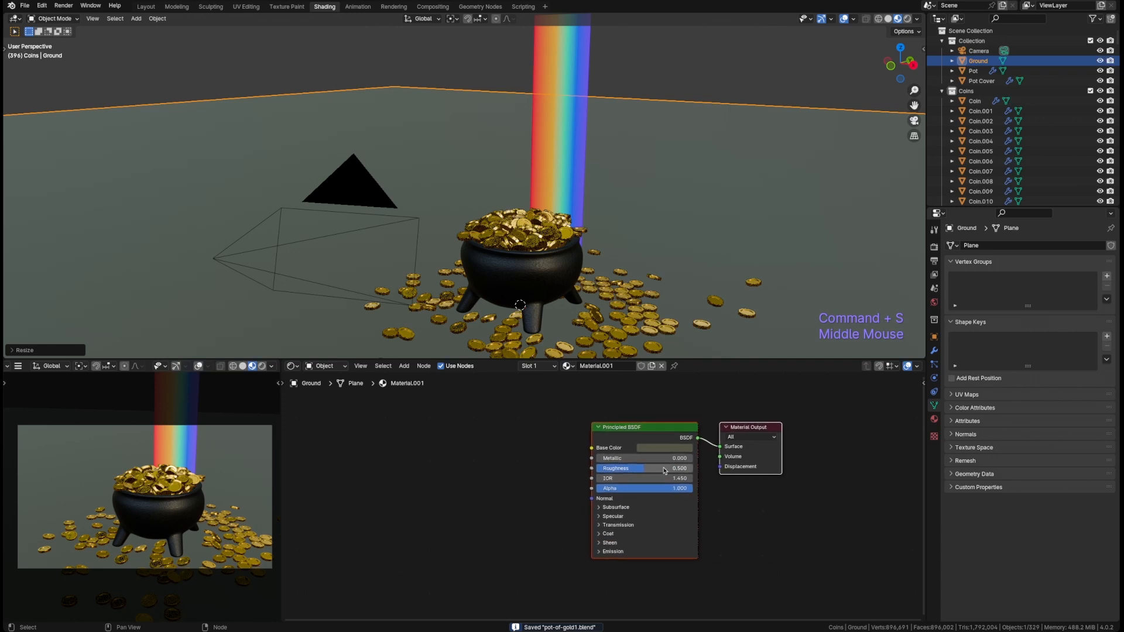
left_click(674, 453)
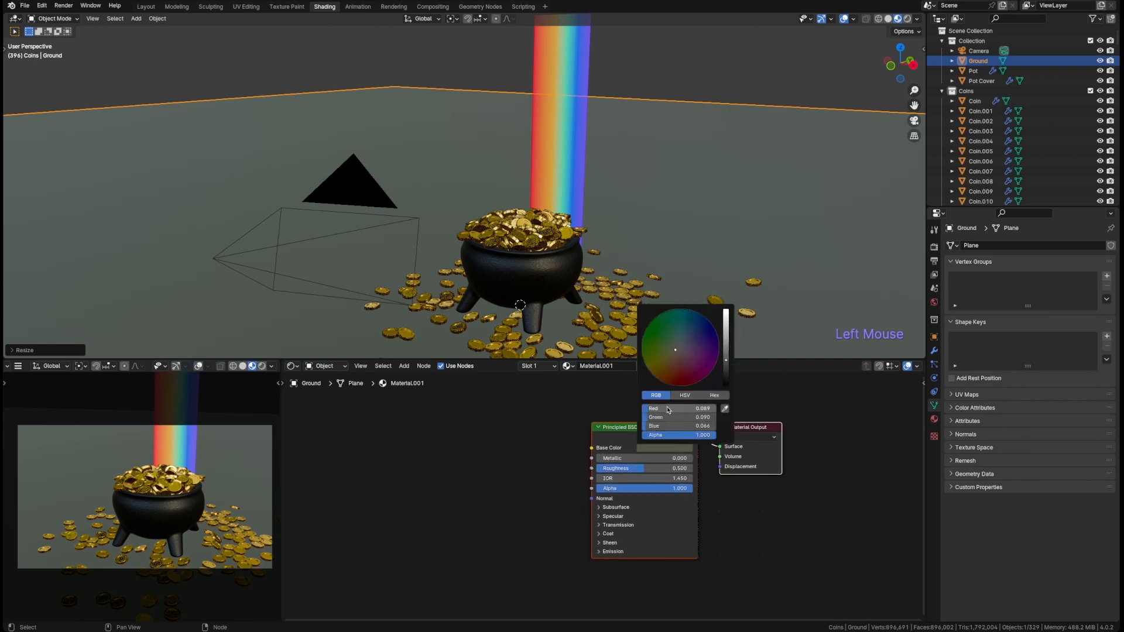
left_click_drag(727, 361, 677, 328)
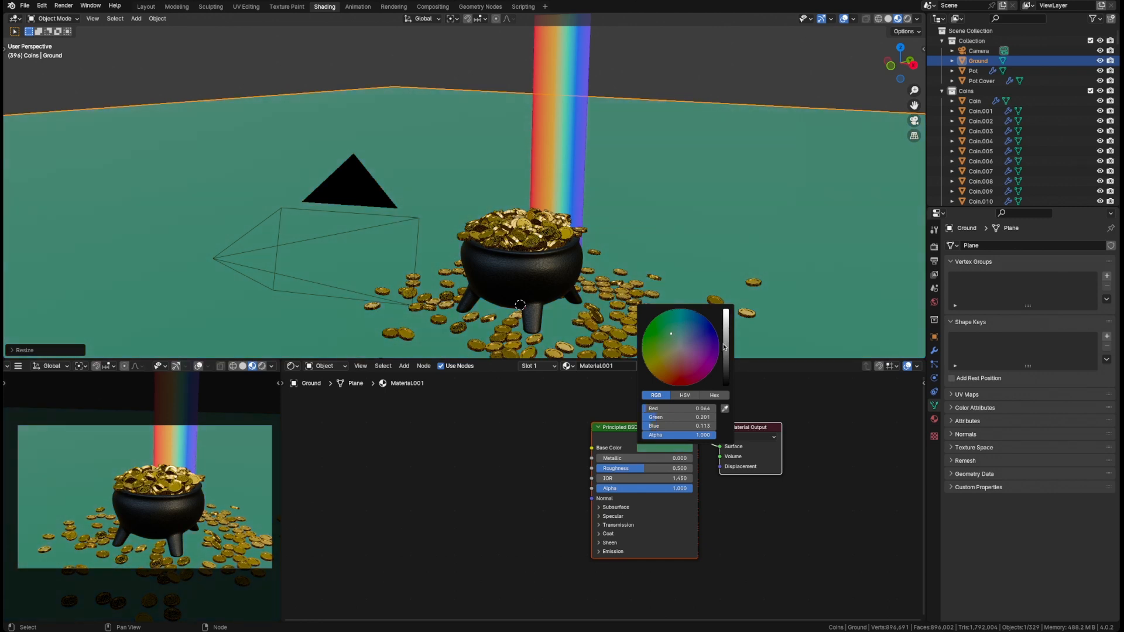
left_click_drag(726, 348, 726, 359)
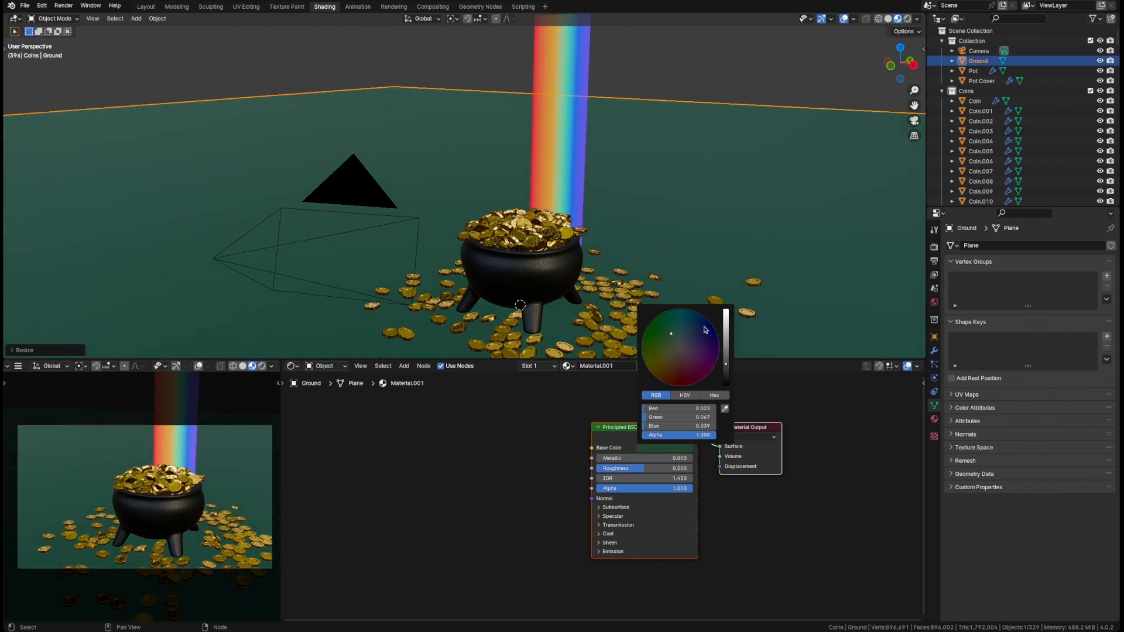
left_click(708, 59)
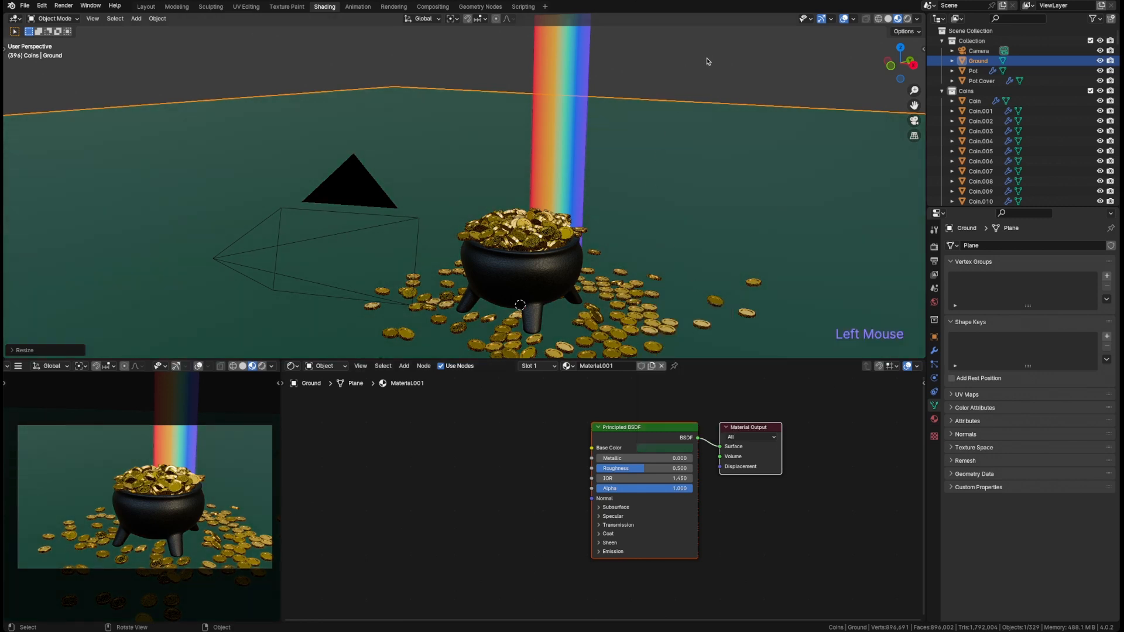
Preview the camera view in Rendered shading in the Layout workspace and set the viewport to Solid shading.
left_click(145, 6)
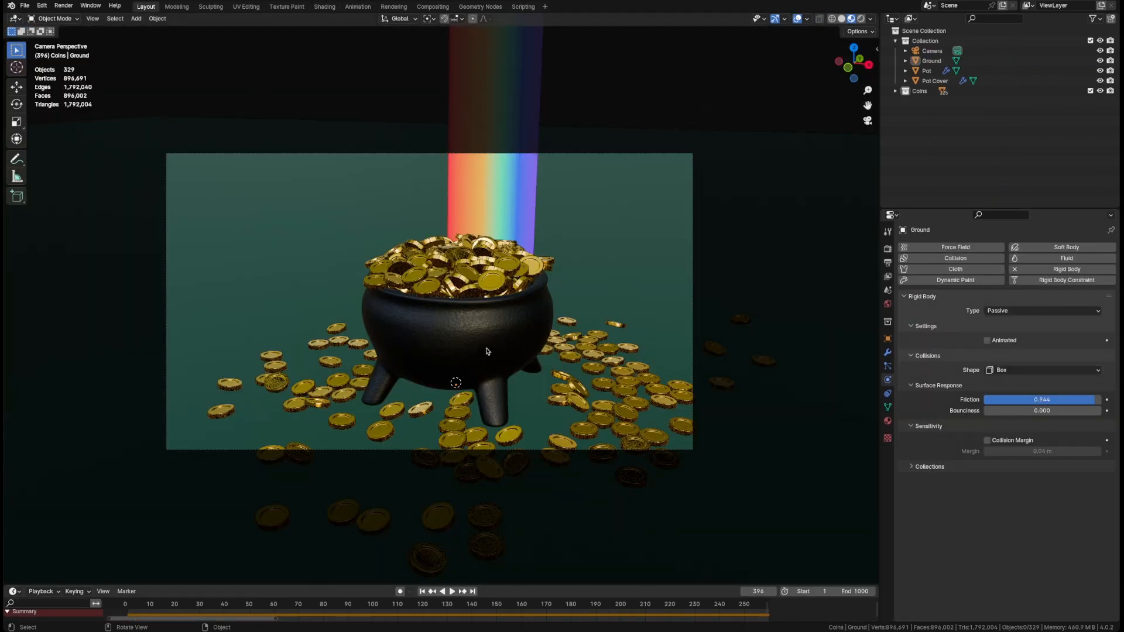
key("z")
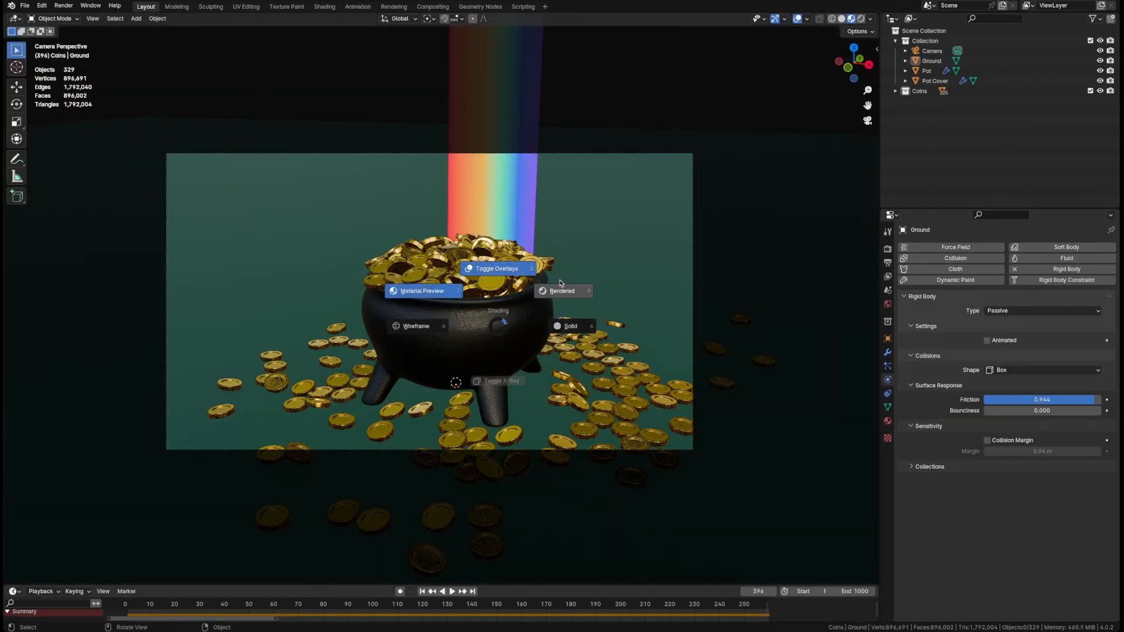
left_click(514, 317)
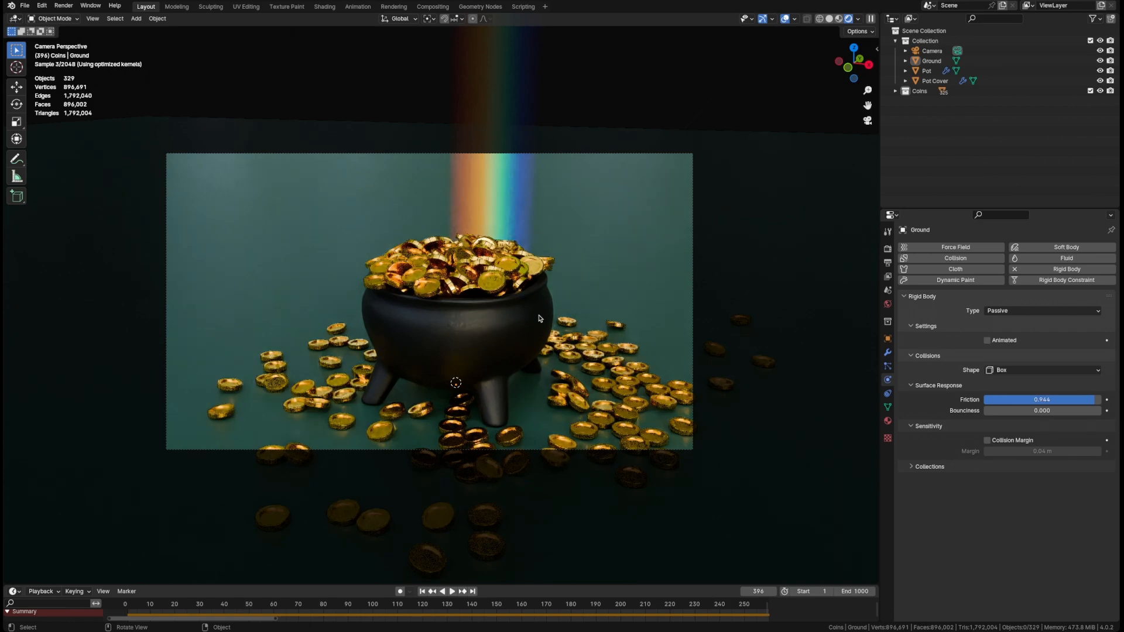
key("z")
left_click(571, 328)
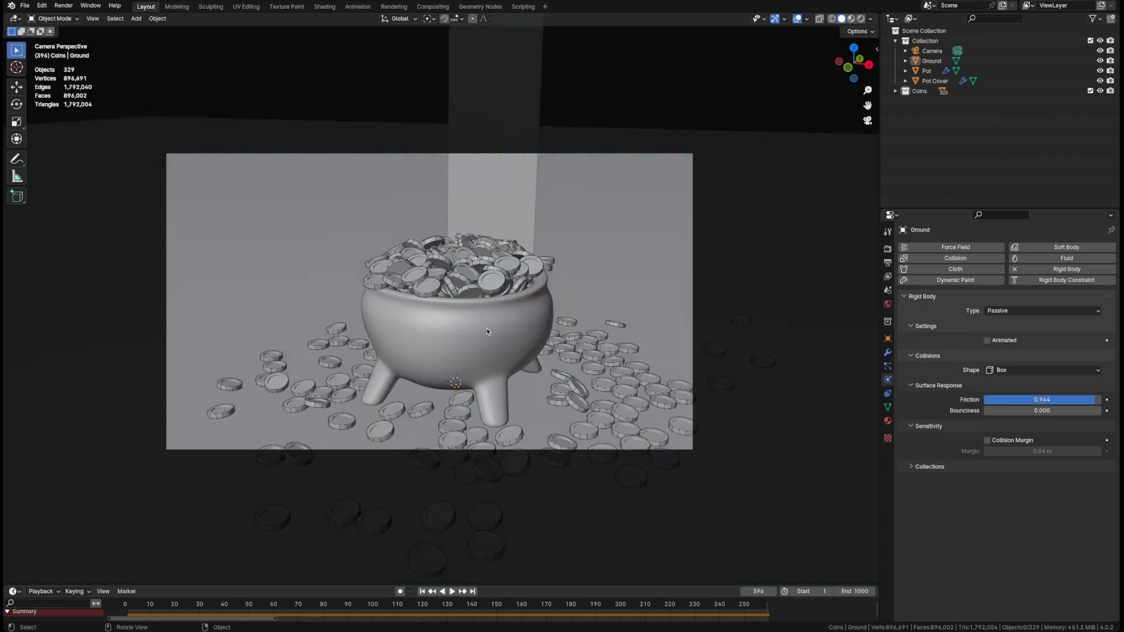
Deselect everything outside the camera view, save the file, and add a 2 m mesh plane under the pot.
left_click(534, 336)
middle_click_drag(534, 336, 558, 342)
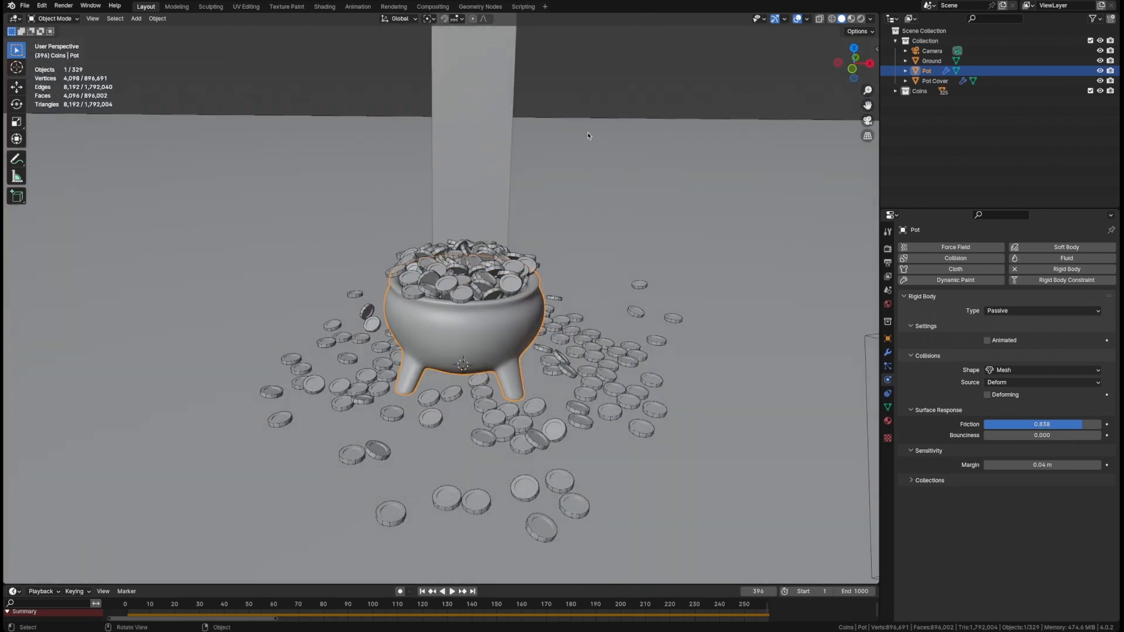
key("alt+a")
key("ctrl+s")
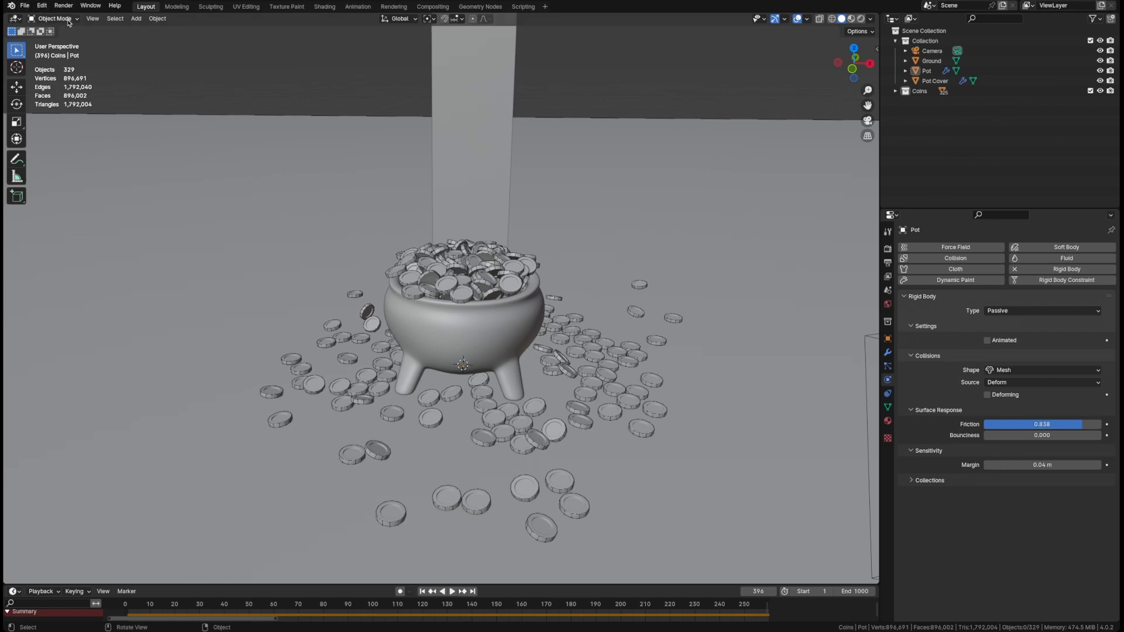
key("shift+a")
mouse_move(416, 168)
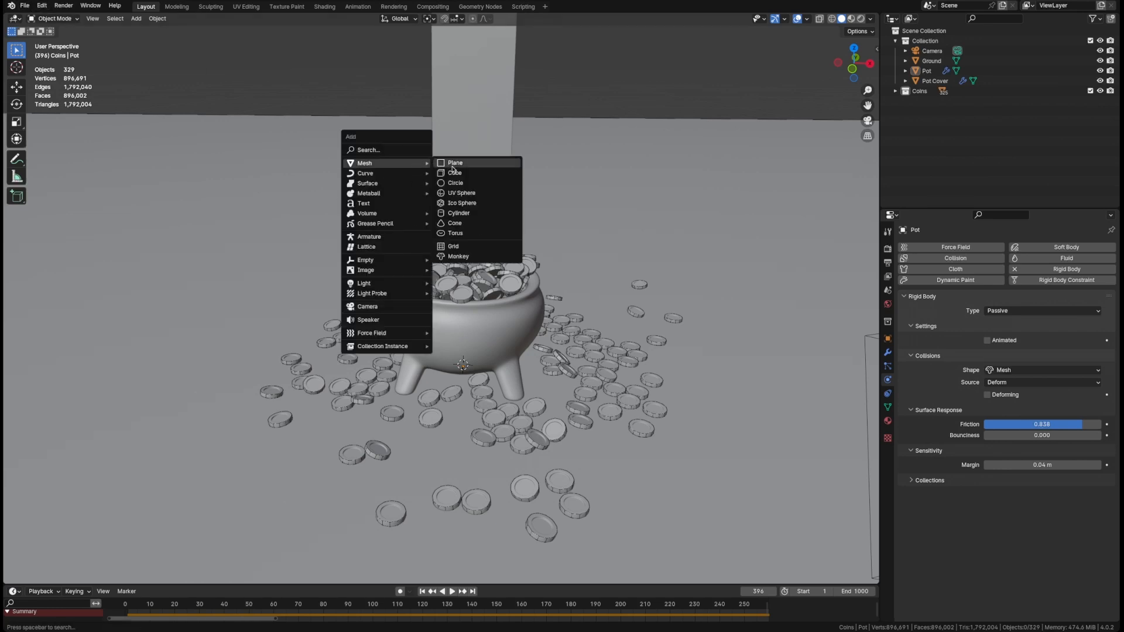
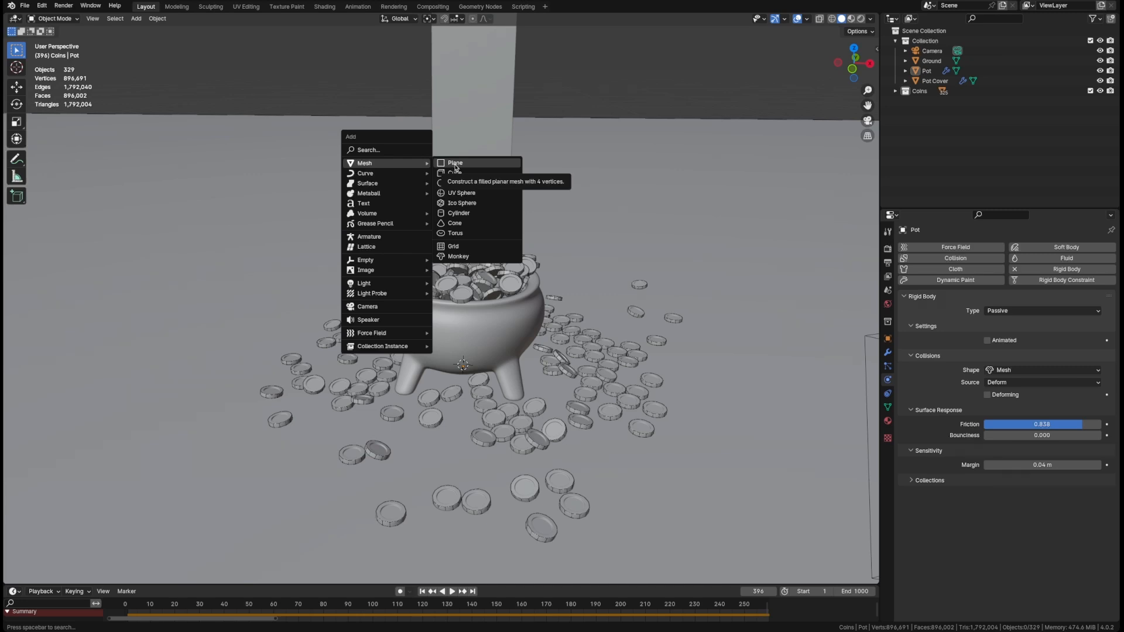
left_click(456, 168)
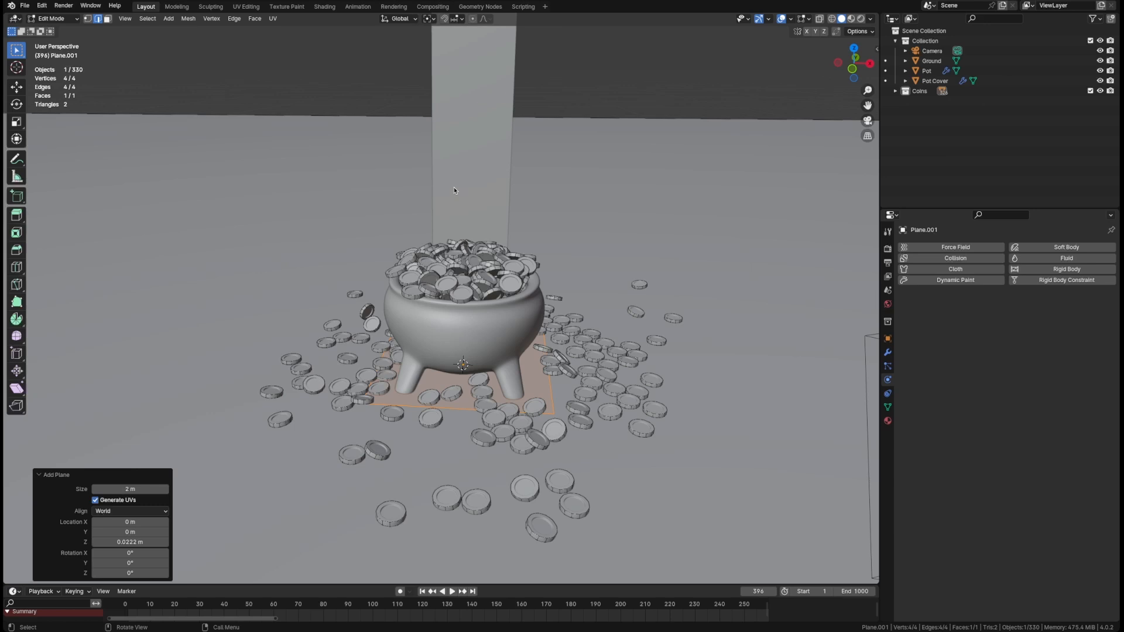
Isolate the new plane in local view and show it from the top.
key("KP_Divide")
middle_click_drag(473, 310, 484, 384)
key("KP_1")
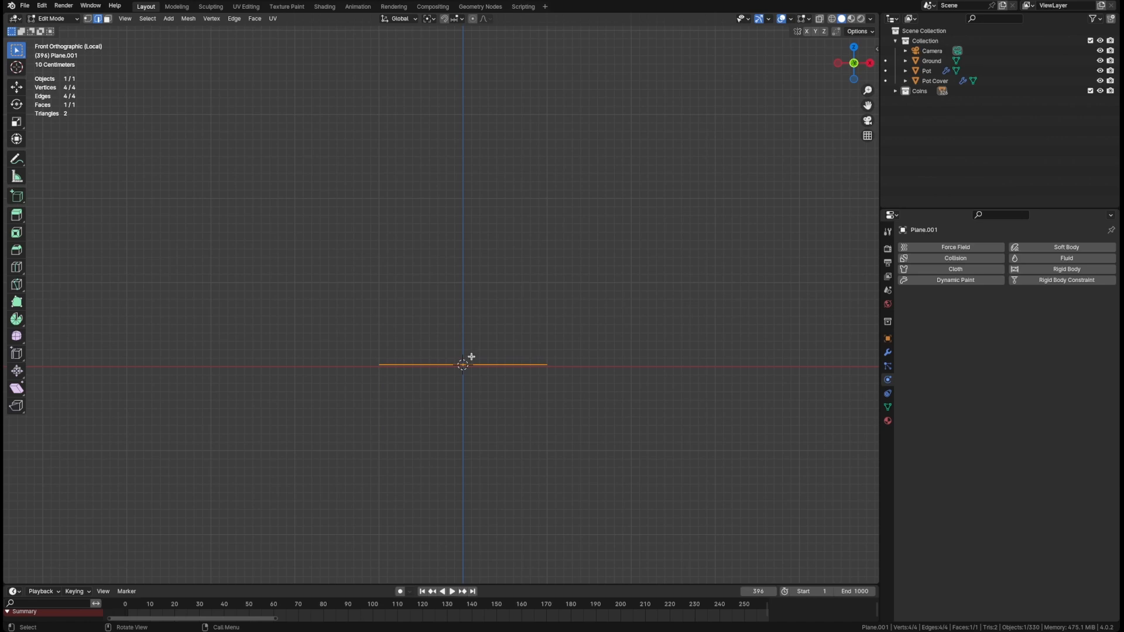
key("KP_7")
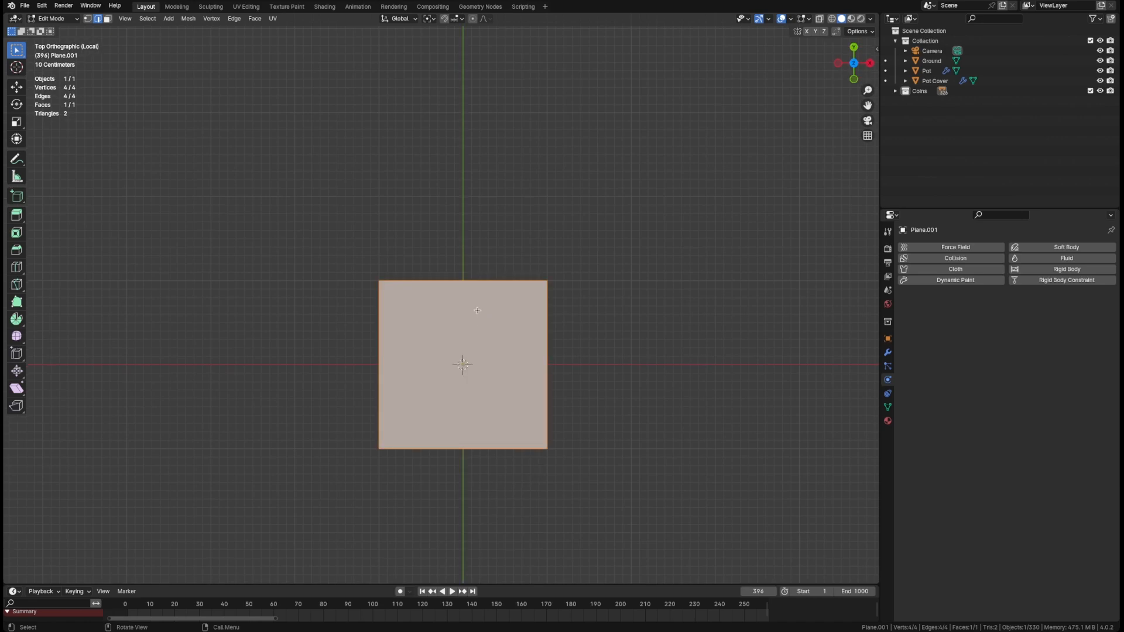
scroll(476, 311, "down", 2, "shift")
scroll(475, 312, "up", 2)
Try dividing the plane with one centered vertical loop cut and six evenly spaced horizontal loop cuts.
key("ctrl+r")
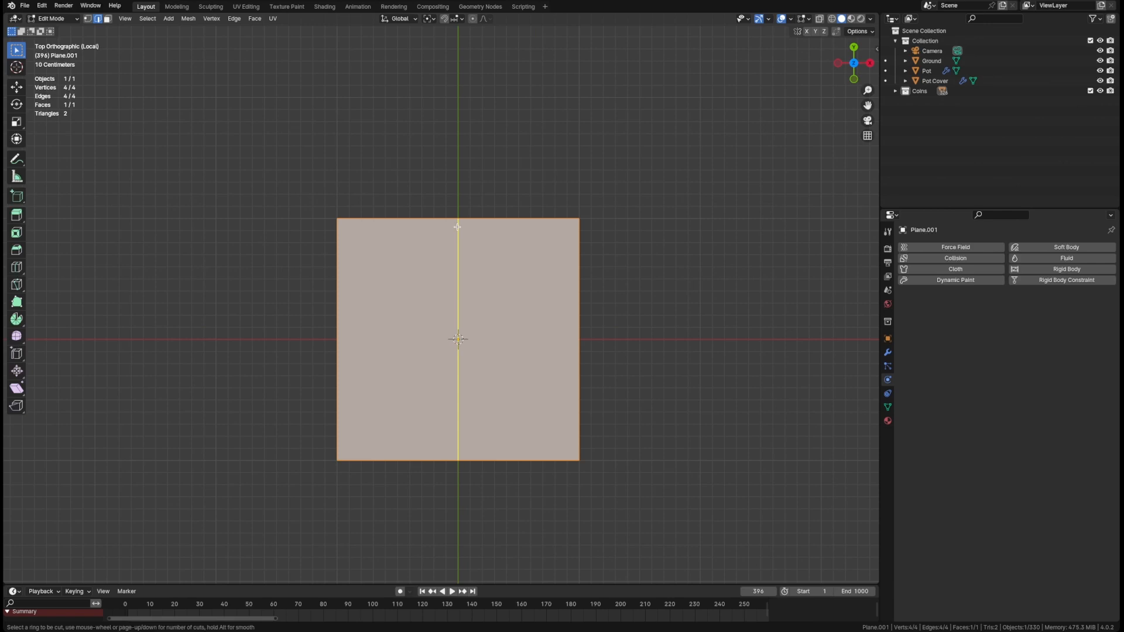
left_click(458, 227)
right_click(451, 262)
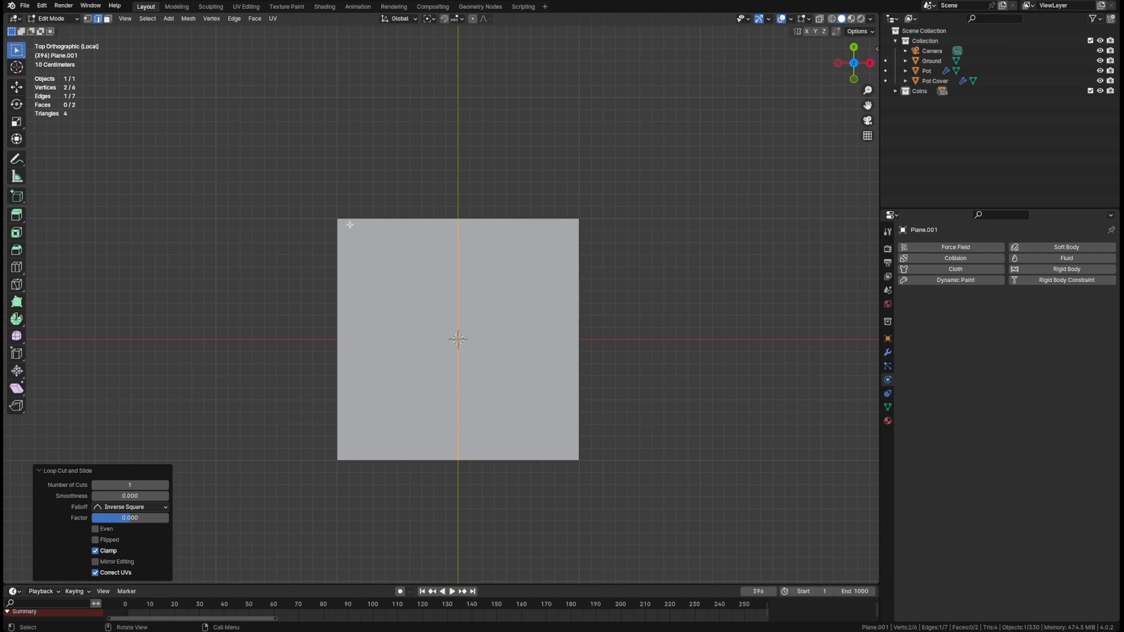
key("ctrl+r")
scroll(457, 266, "up", 5)
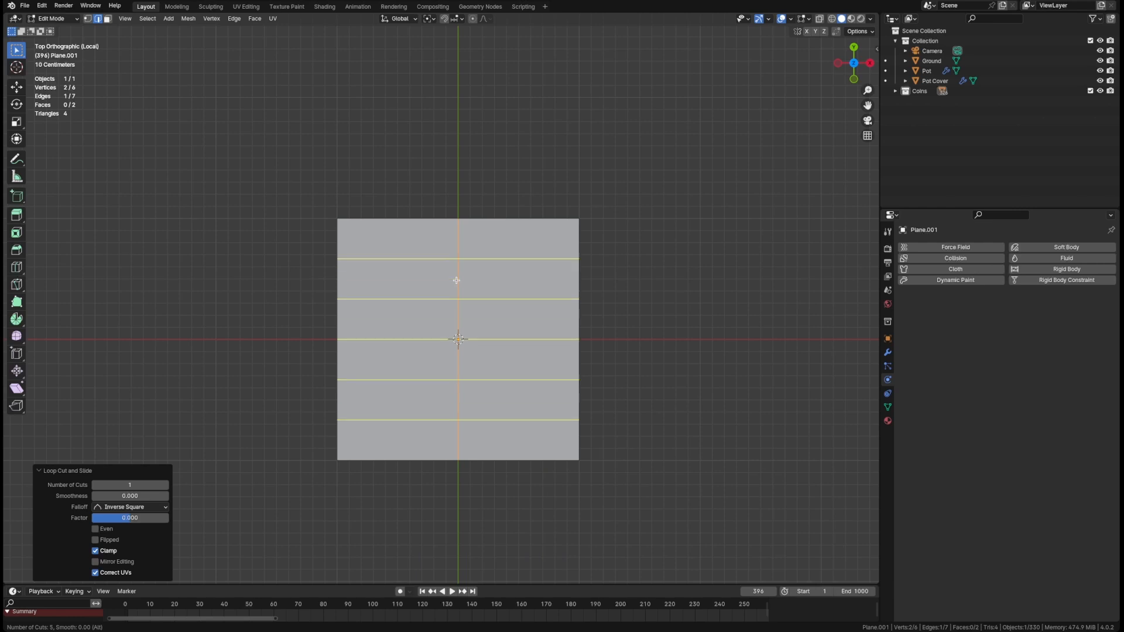
left_click(456, 280)
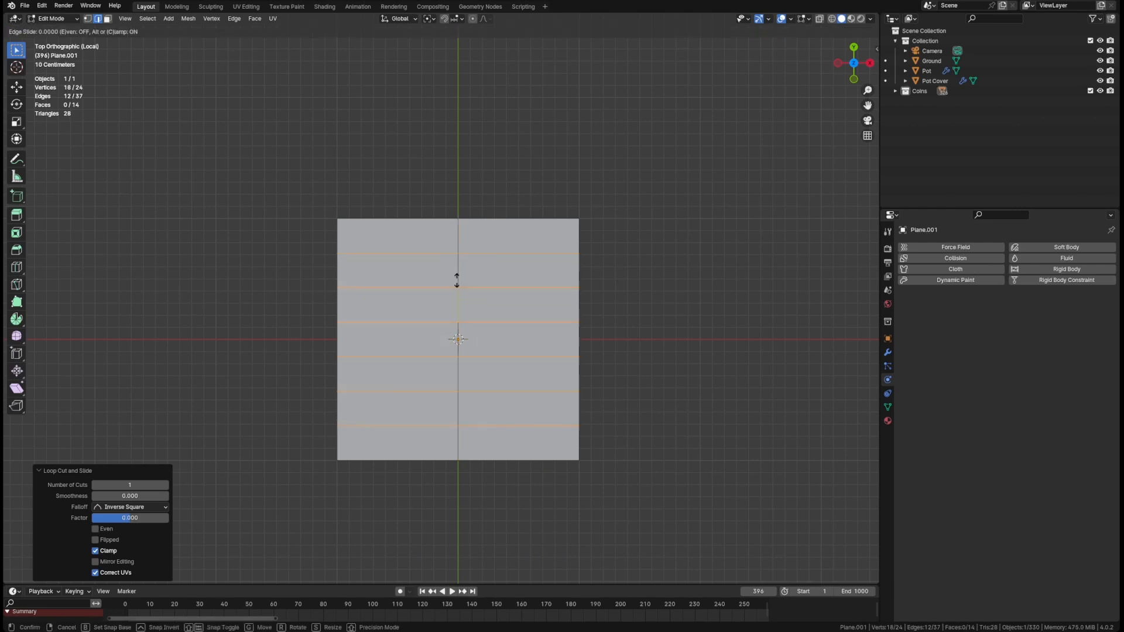
right_click(456, 280)
Try beveling the plane's central vertical edge loop about 0.7 m wide with four segments.
left_click(458, 272, "alt")
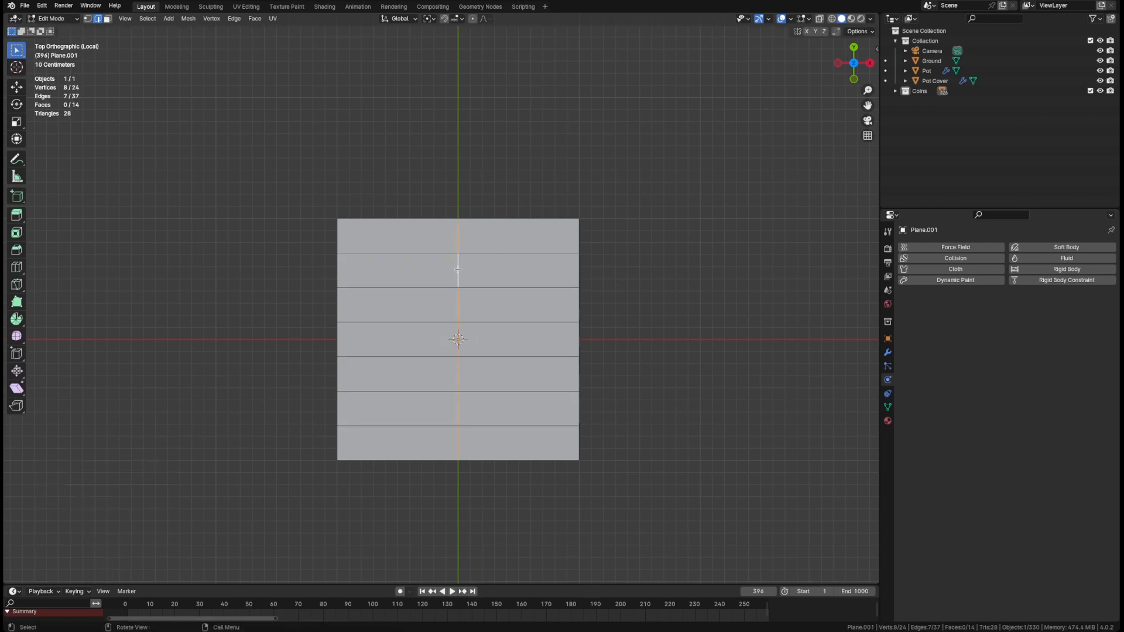
key("ctrl+b")
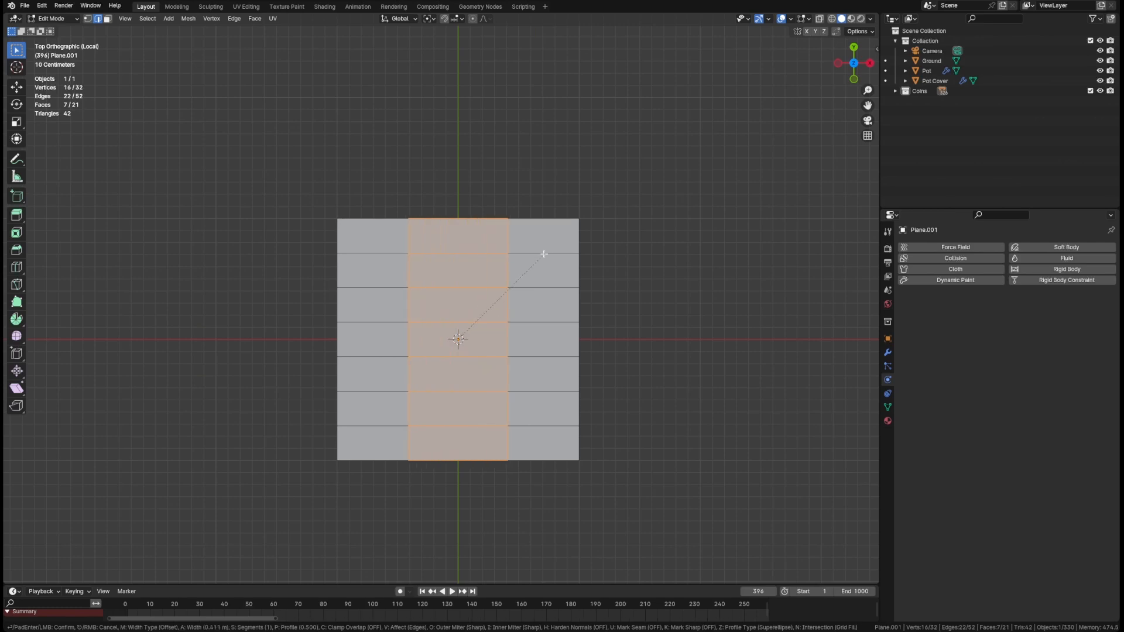
scroll(571, 247, "up", 2)
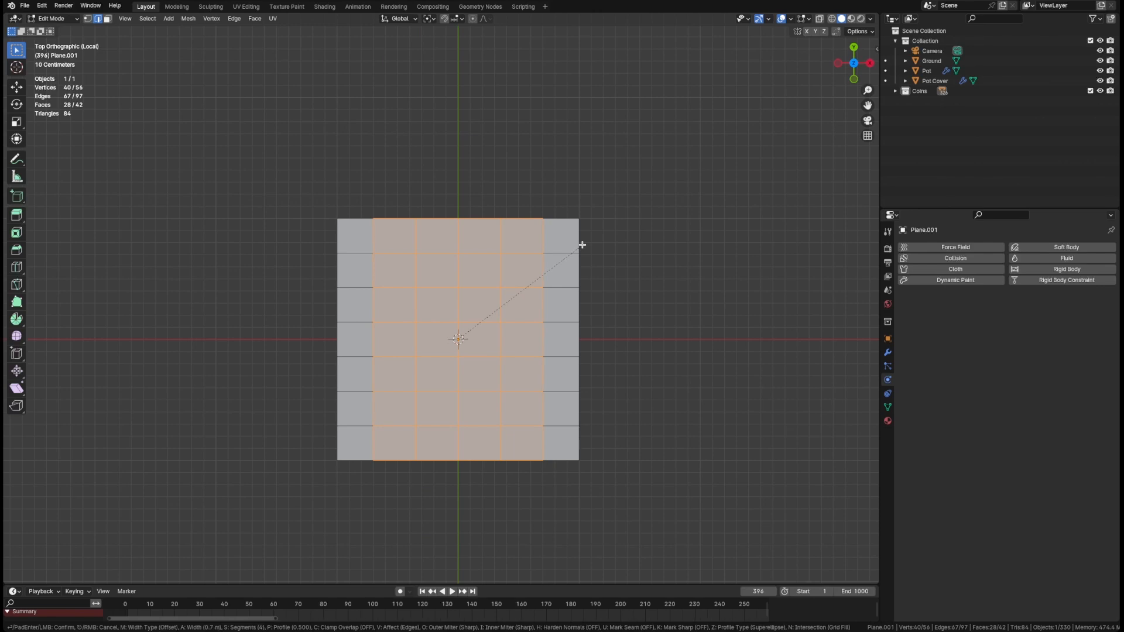
left_click(582, 243)
left_click(579, 241)
Undo the bevel and all loop cuts on the plane.
key("ctrl+z")
key("ctrl+z")
key("ctrl+z")
key("ctrl+z")
key("ctrl+z")
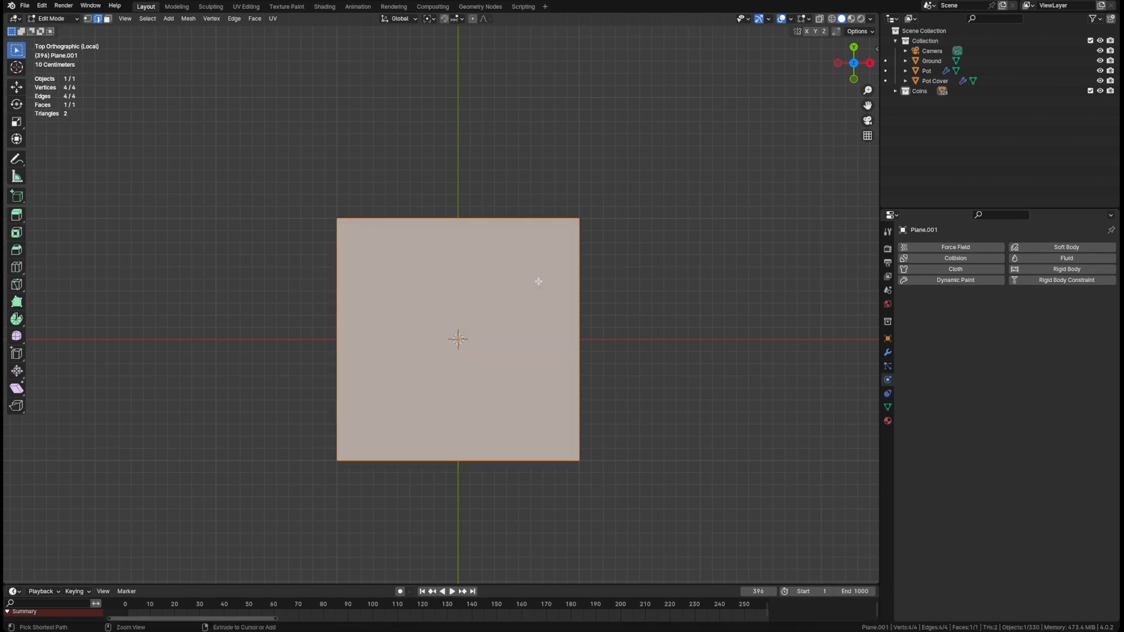
Subdivide the whole plane with 5 cuts, deselect the mesh, and switch to vertex selection.
right_click(469, 286)
left_click(421, 299)
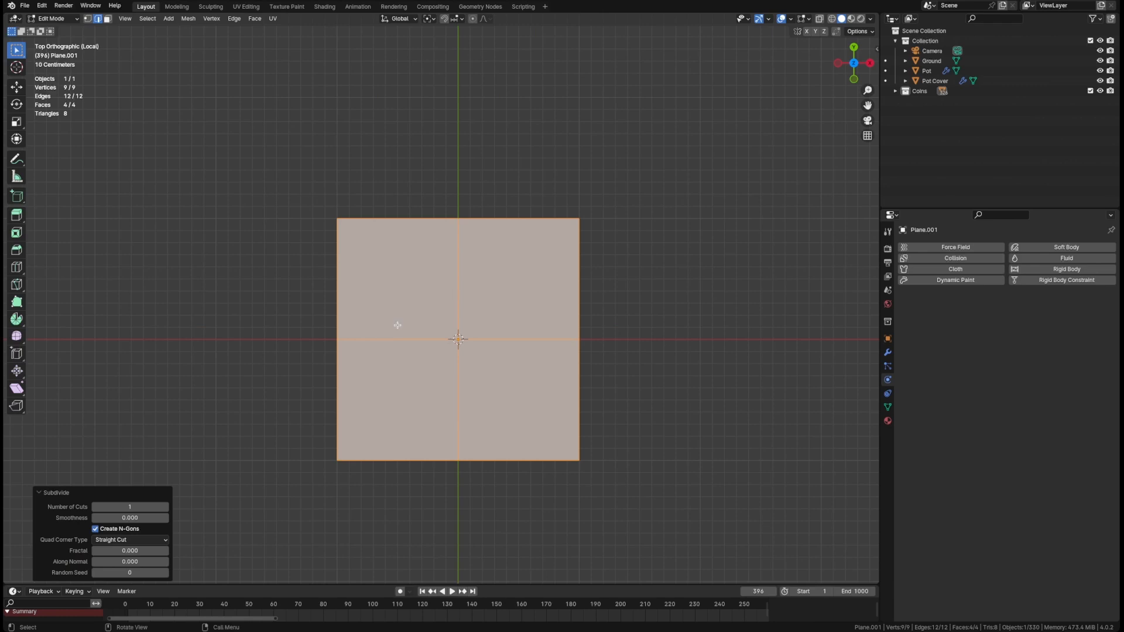
left_click(165, 507)
left_click(165, 507)
left_click(264, 400)
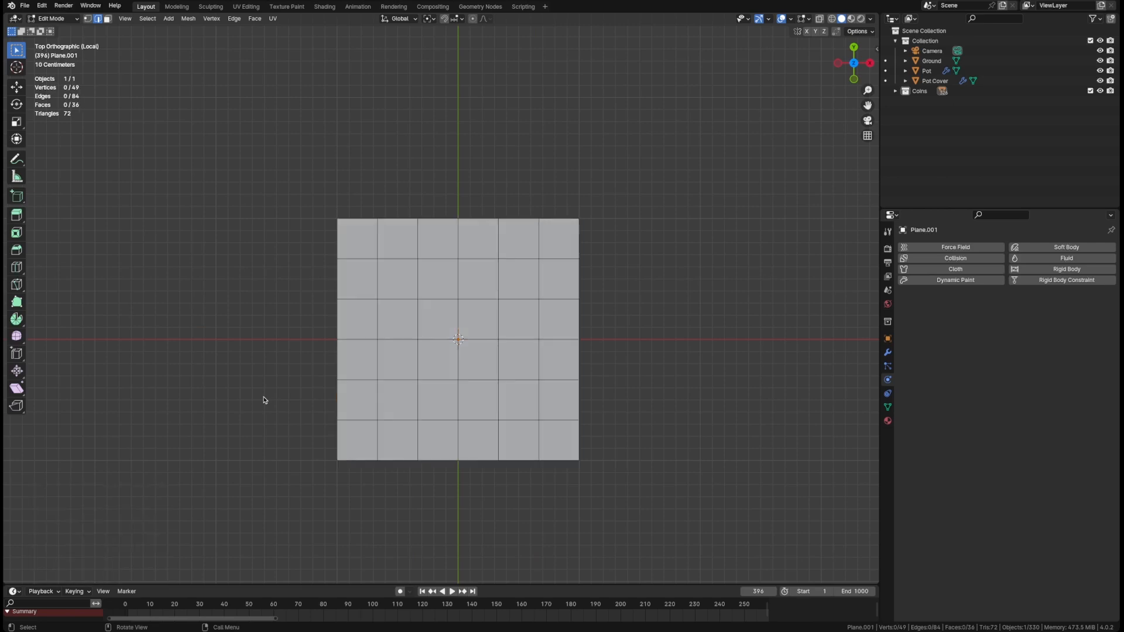
key("1")
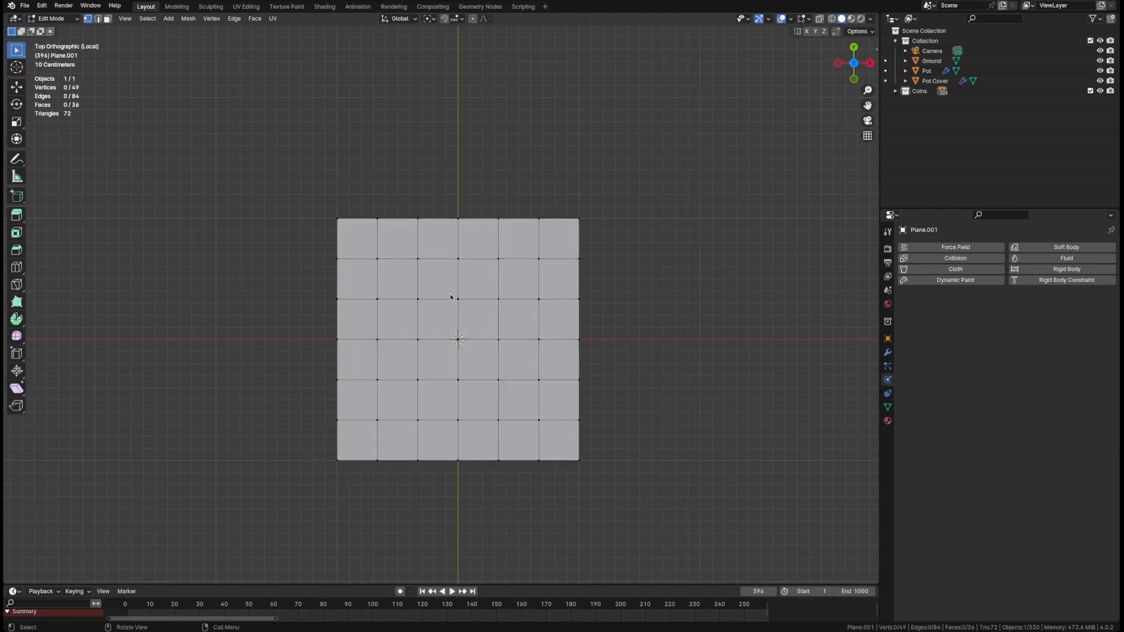
Leave Edit Mode and delete the subdivided plane.
key("Tab")
key("x")
left_click(459, 349)
Add a mesh circle with 16 vertices and deselect its vertices in Edit Mode.
key("shift+a")
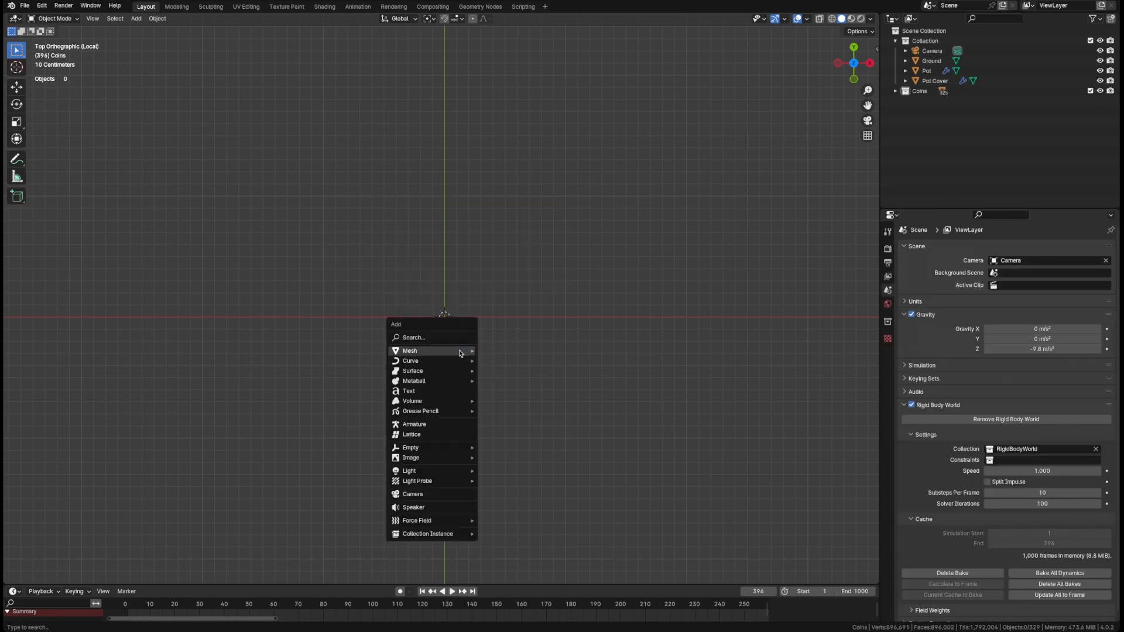
mouse_move(461, 352)
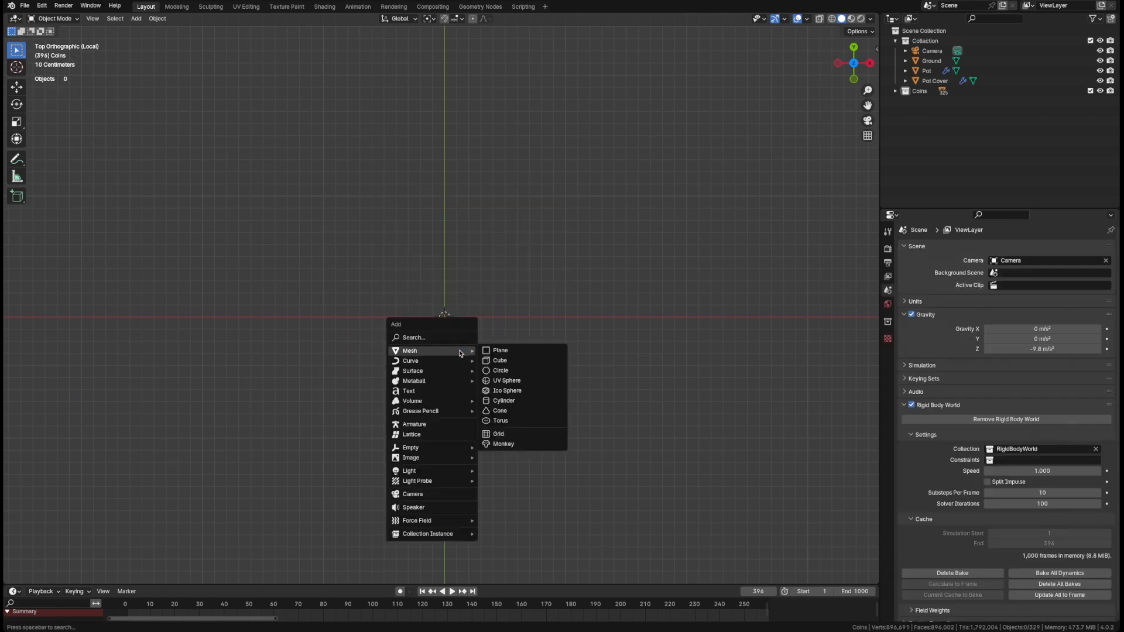
left_click(507, 370)
key("Tab")
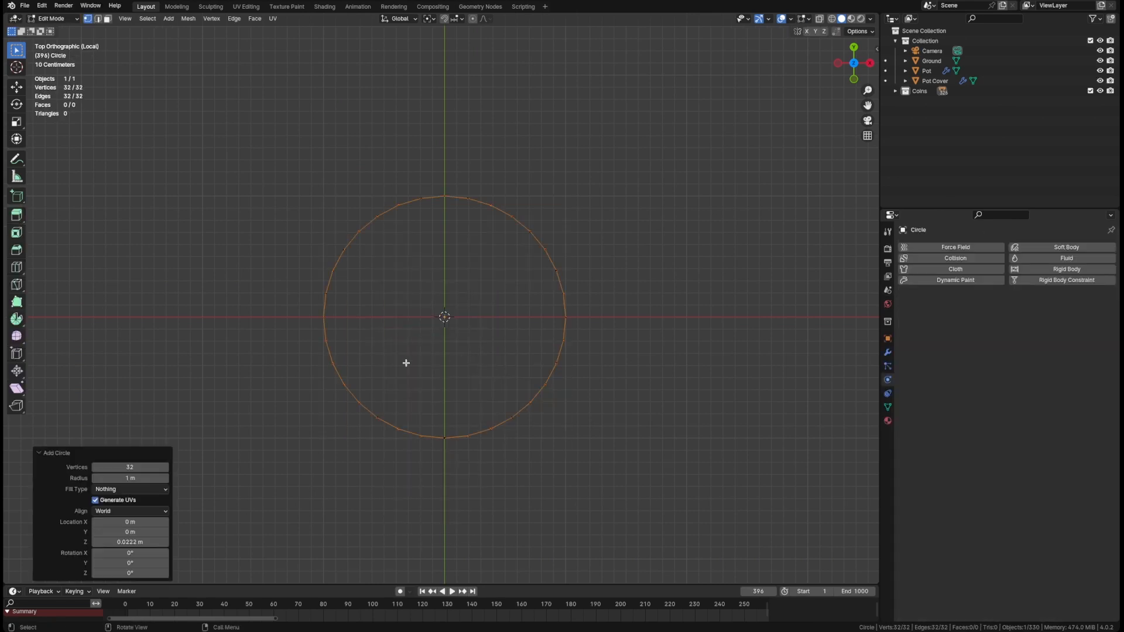
left_click(140, 468)
type("16")
key("Return")
left_click(362, 482)
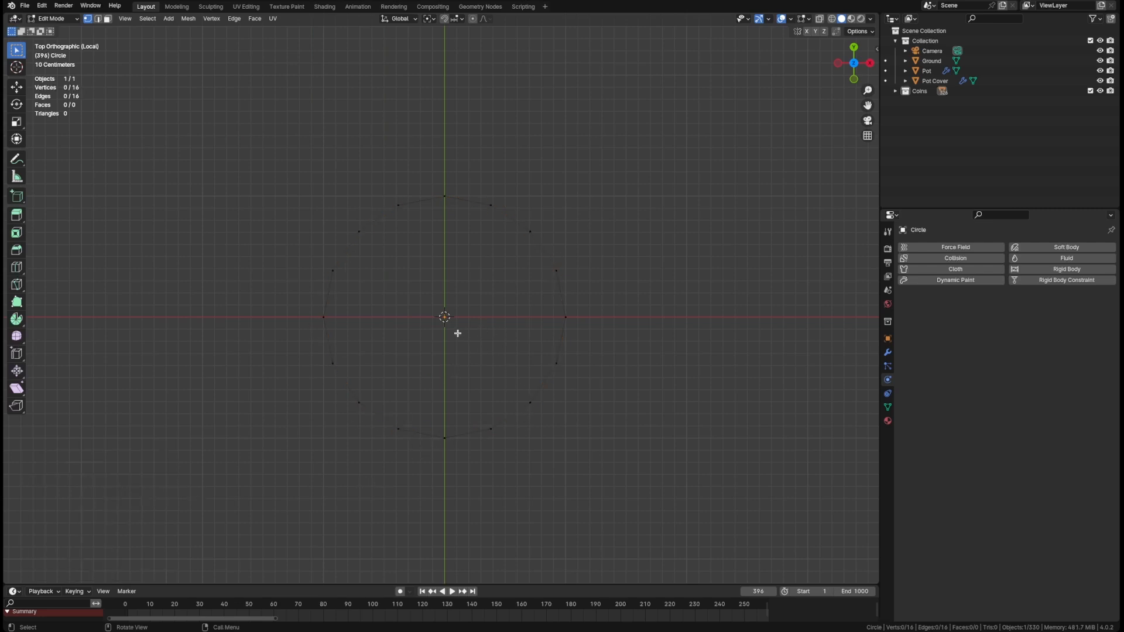
Delete the vertices in the circle's lower-right quarter, keeping the vertices on the X and Y axes.
left_click_drag(457, 332, 606, 465)
key("x")
left_click(587, 457)
With smooth proportional editing at a size of about 3.8 m, move the open arc's right end vertex -1 m along X to the origin.
key("o")
left_click(490, 19)
left_click(567, 317)
key("g")
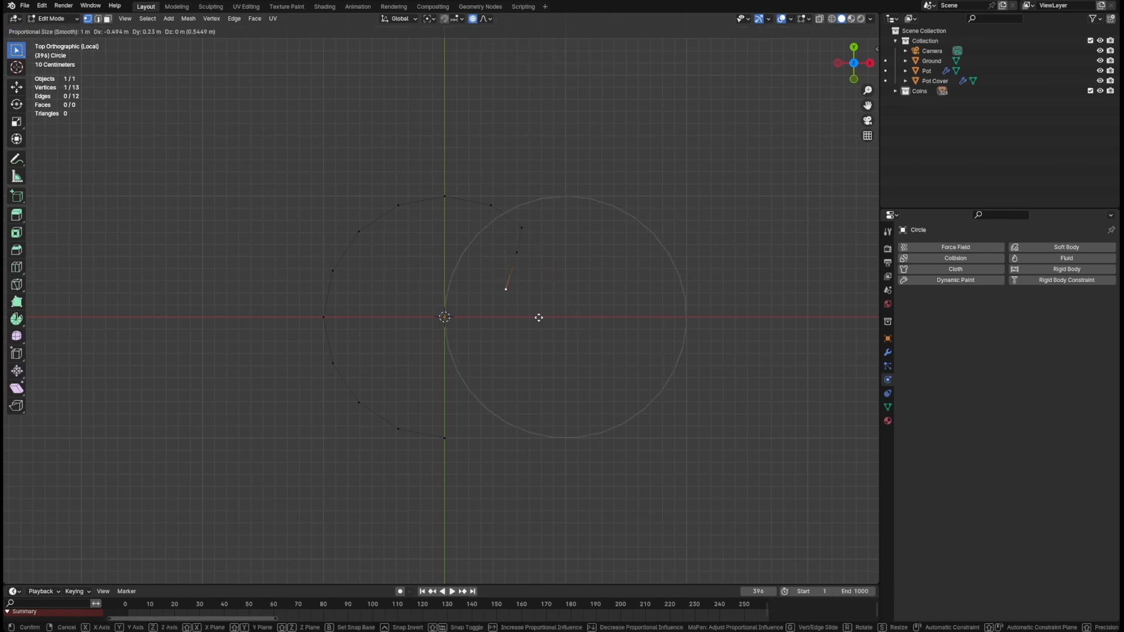
scroll(551, 288, "down", 10)
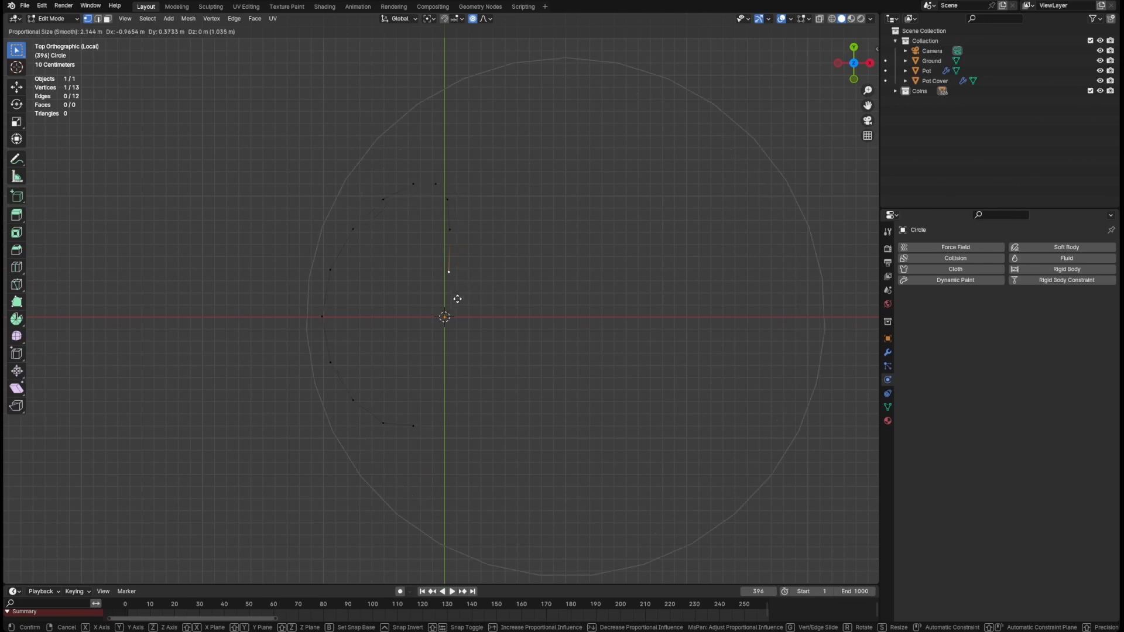
scroll(443, 318, "down", 4)
key("ctrl")
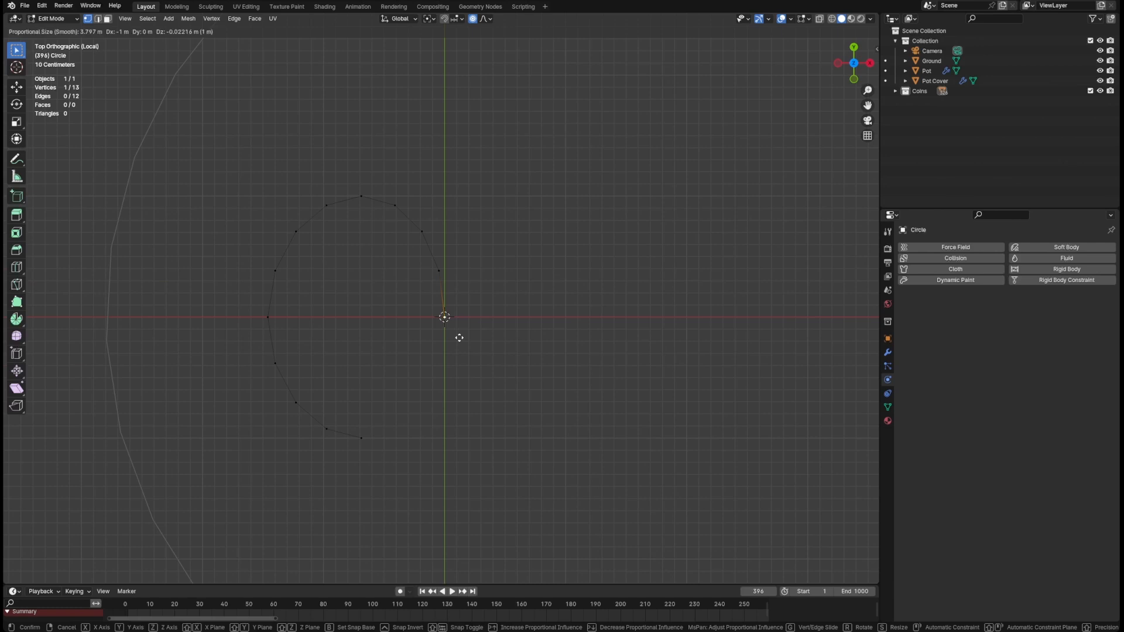
left_click(459, 338)
Move the arc's lower end vertex about 0.69 m in X and -0.5 m in Y onto the Y axis, with proportional size about 1.61 m.
left_click(362, 439)
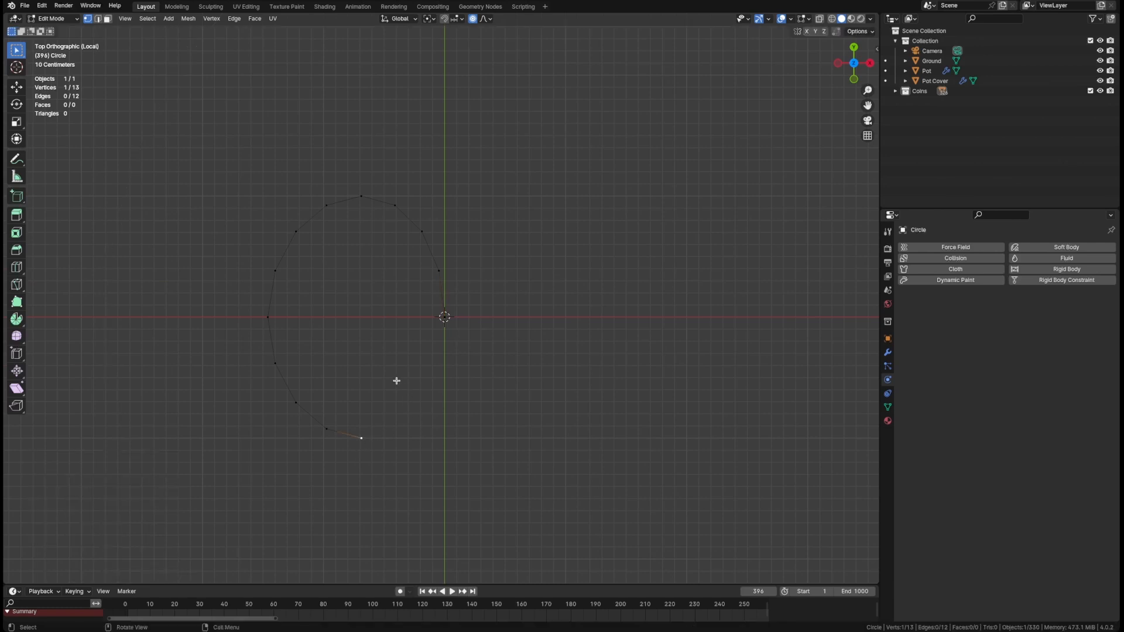
key("g")
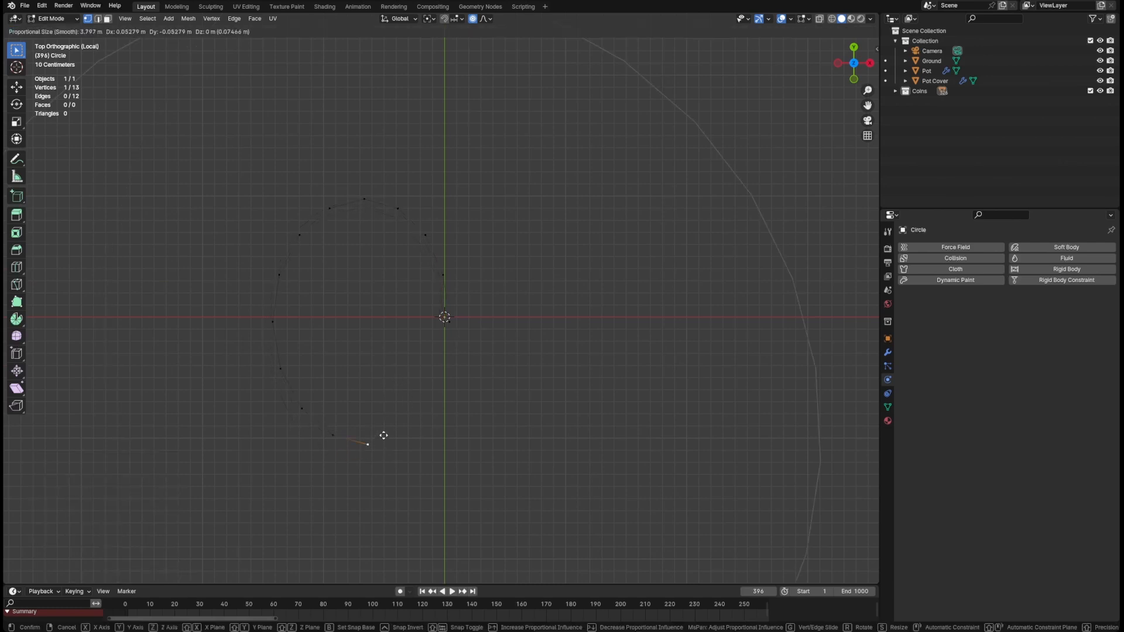
scroll(384, 451, "up", 7)
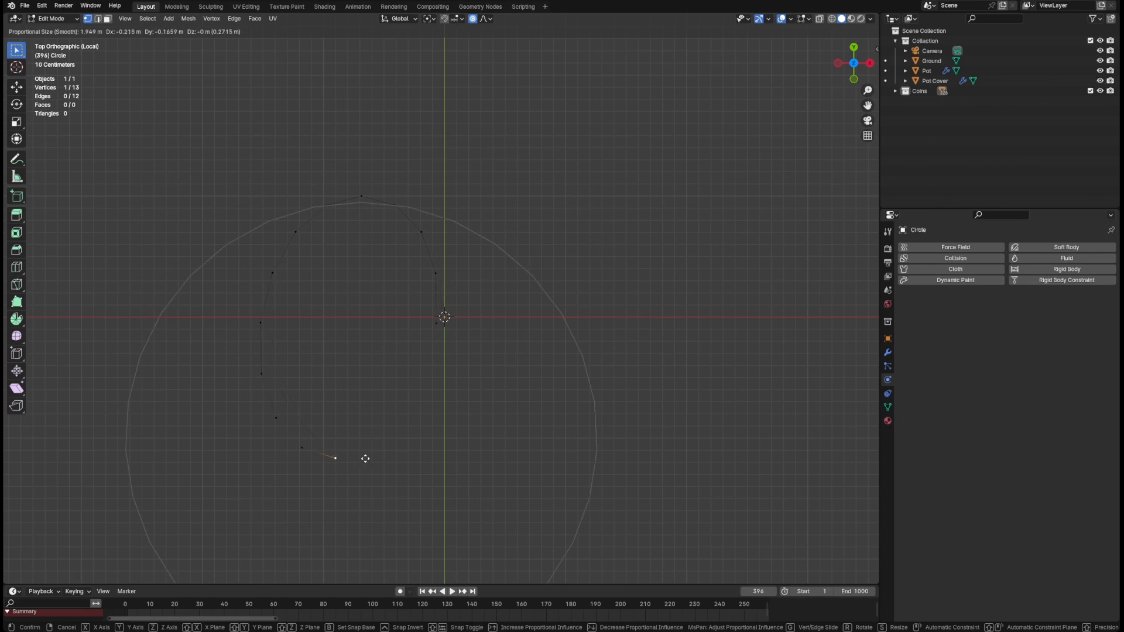
scroll(365, 459, "up", 8)
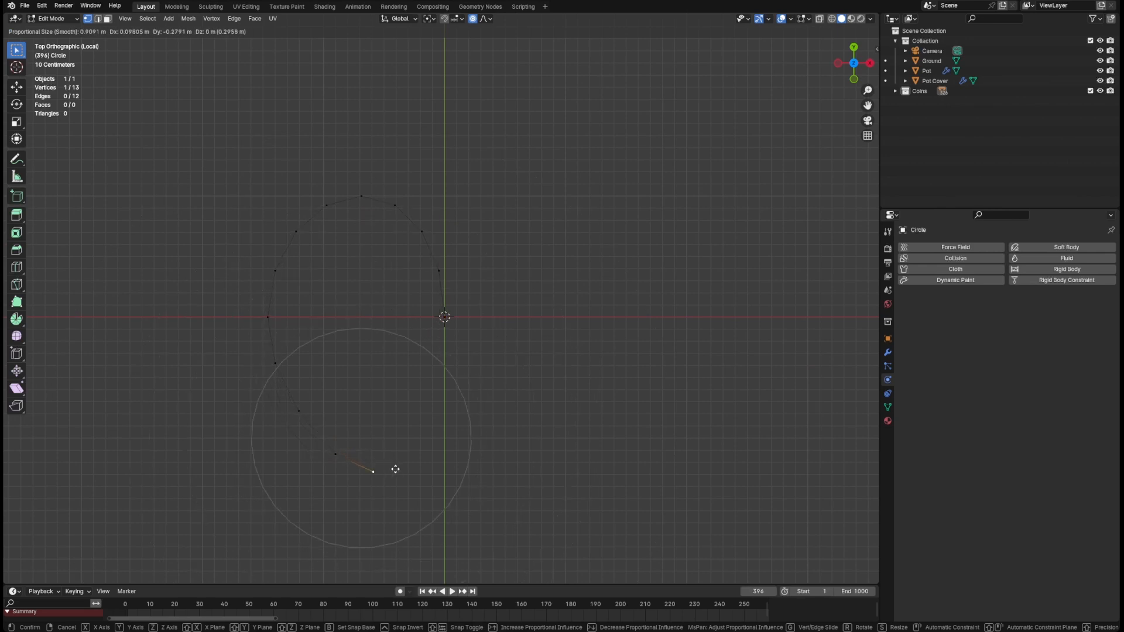
scroll(410, 480, "down", 3)
scroll(431, 492, "down", 1)
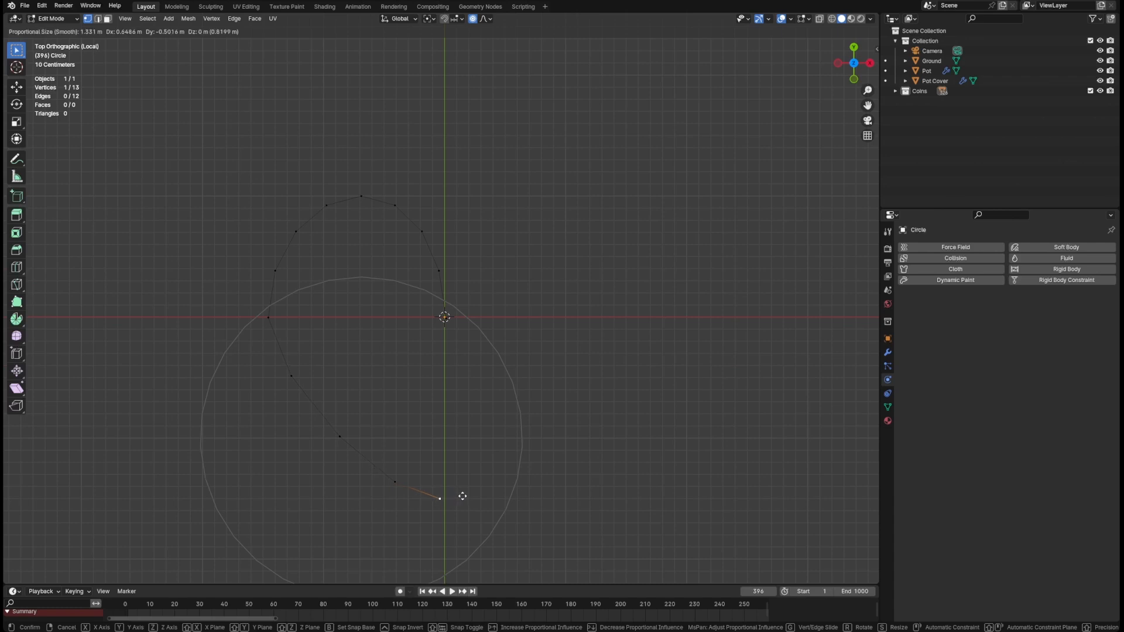
scroll(464, 499, "down", 1)
scroll(466, 499, "down", 1)
left_click(466, 500)
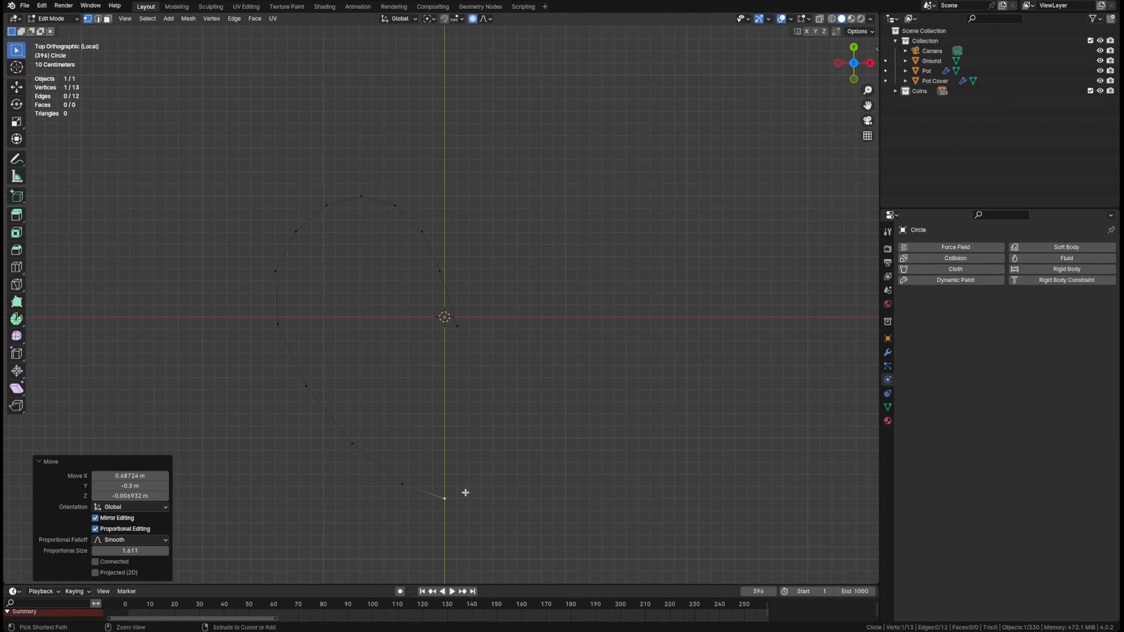
Move the upper end vertex back onto the origin, about -0.10 m in X and 0.08 m in Y, with proportional editing.
left_click(458, 326)
key("g")
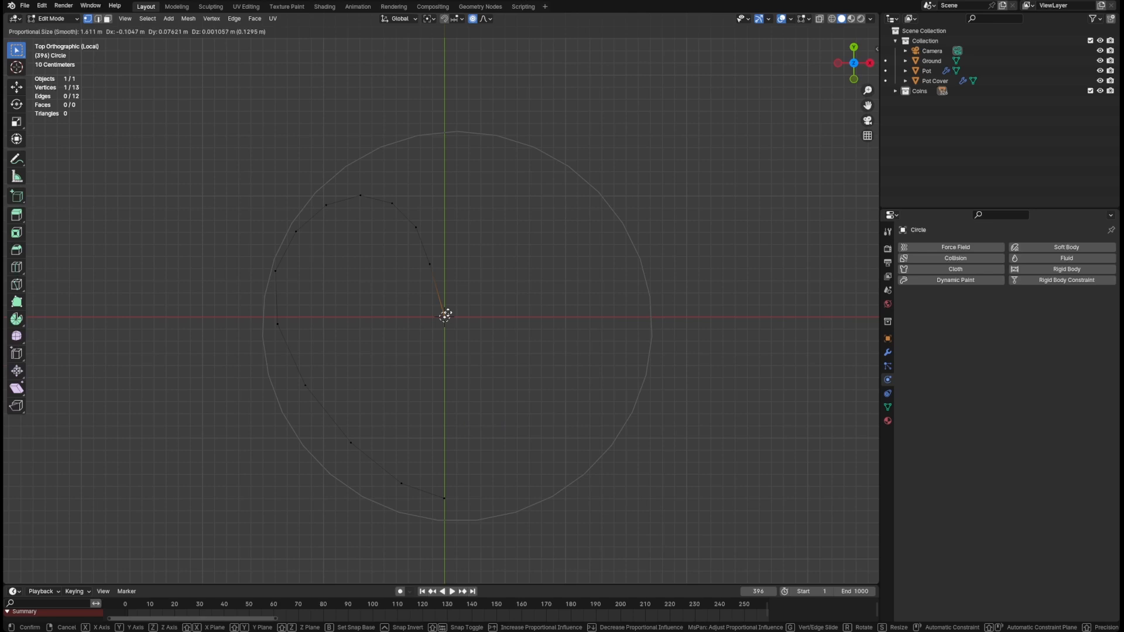
left_click(445, 316)
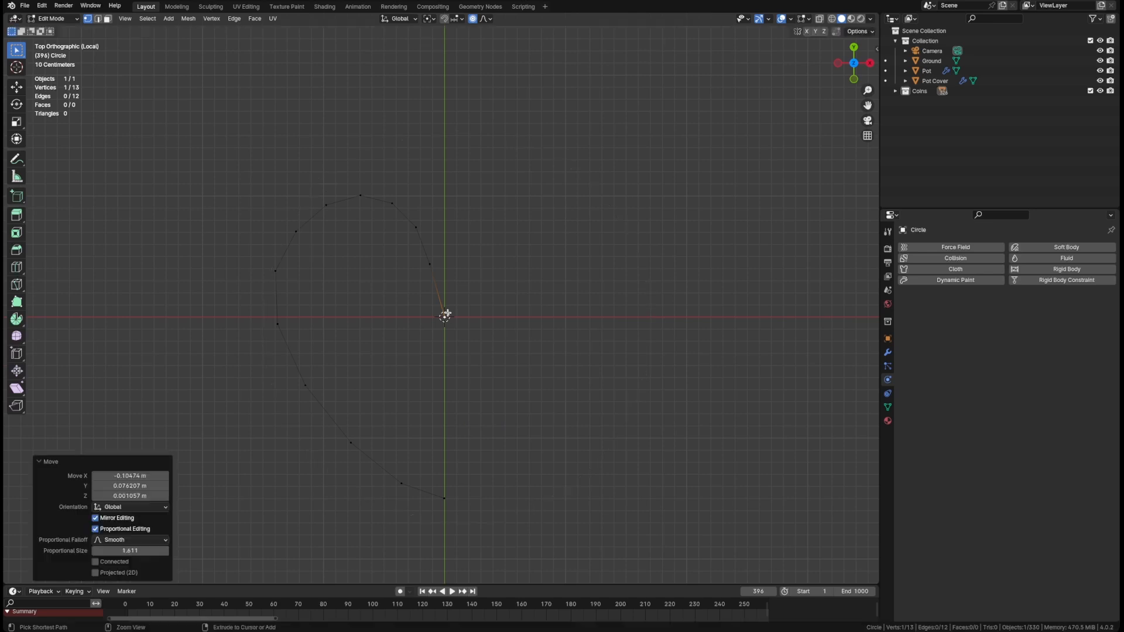
Duplicate the whole half-heart outline and move the copy about 1.5 m along X.
key("a")
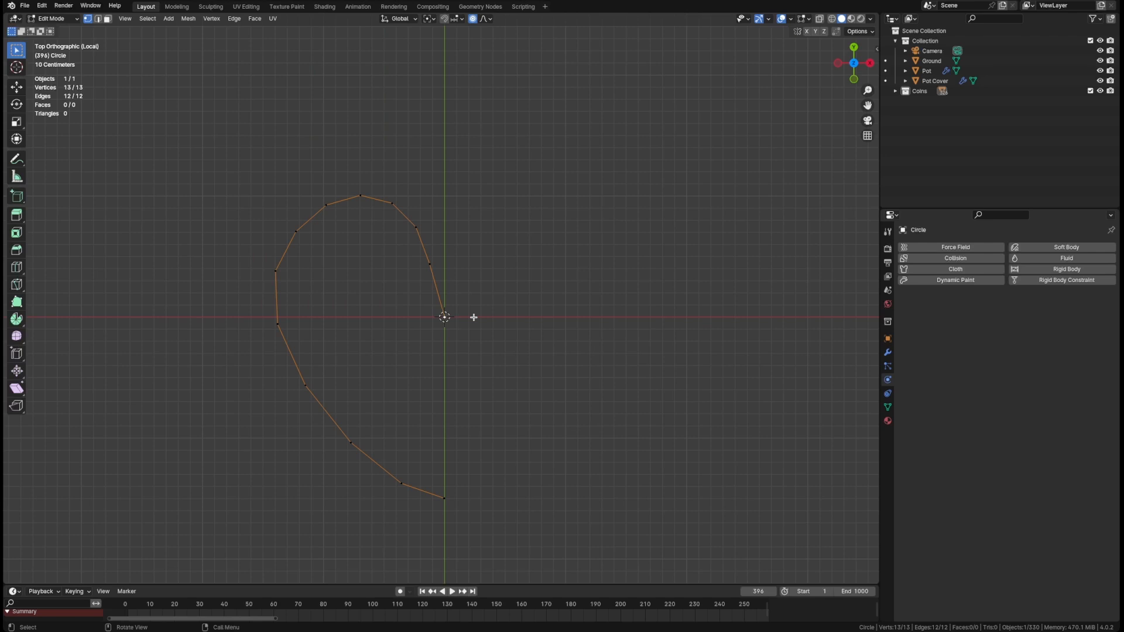
key("shift+d")
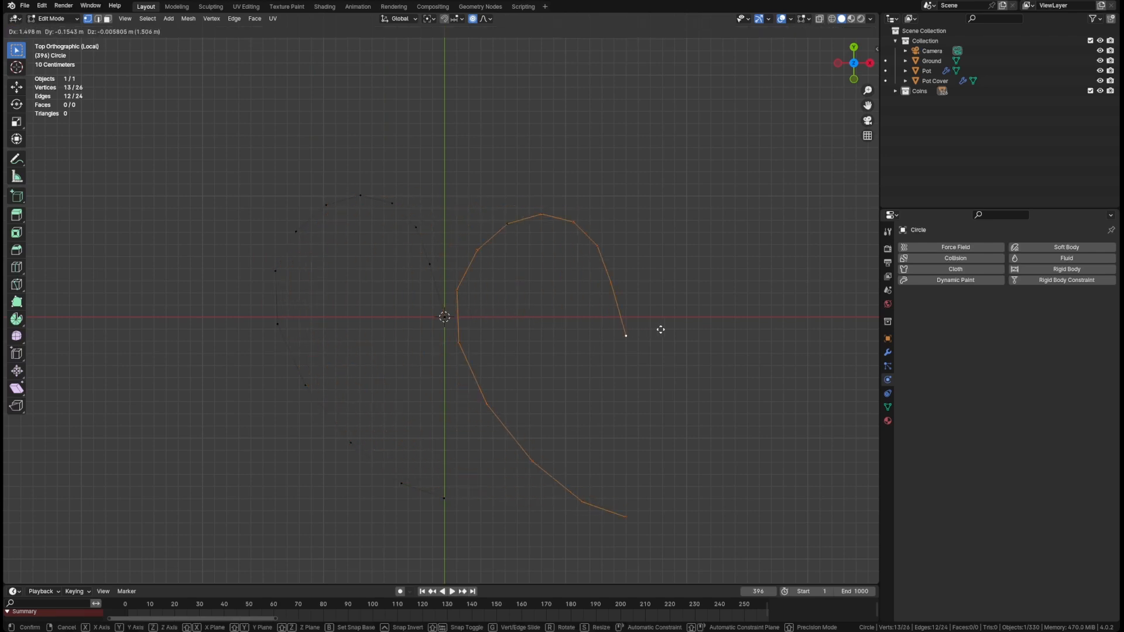
key("x")
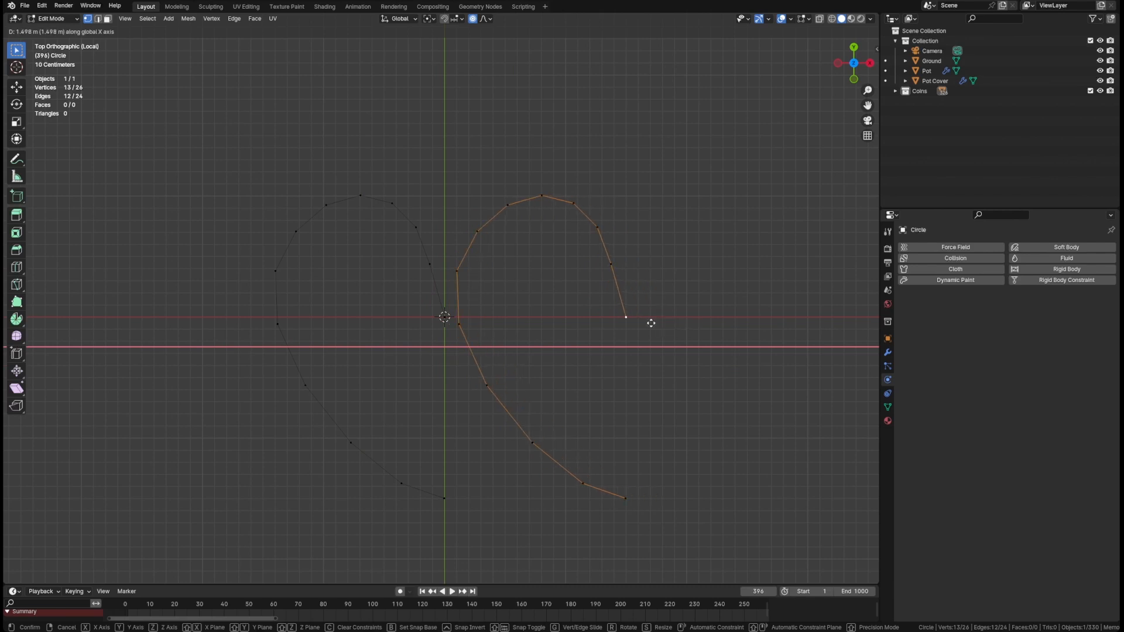
left_click(651, 323)
Turn off proportional editing and mirror the duplicated half by scaling it -1 along X.
type("s-1")
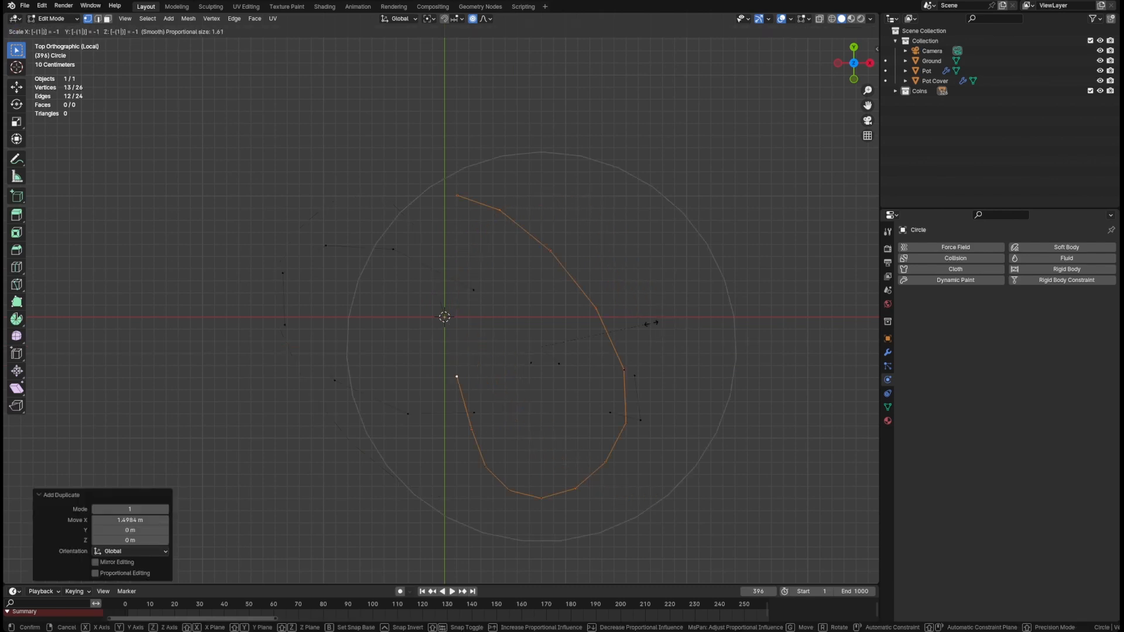
key("Return")
type("o")
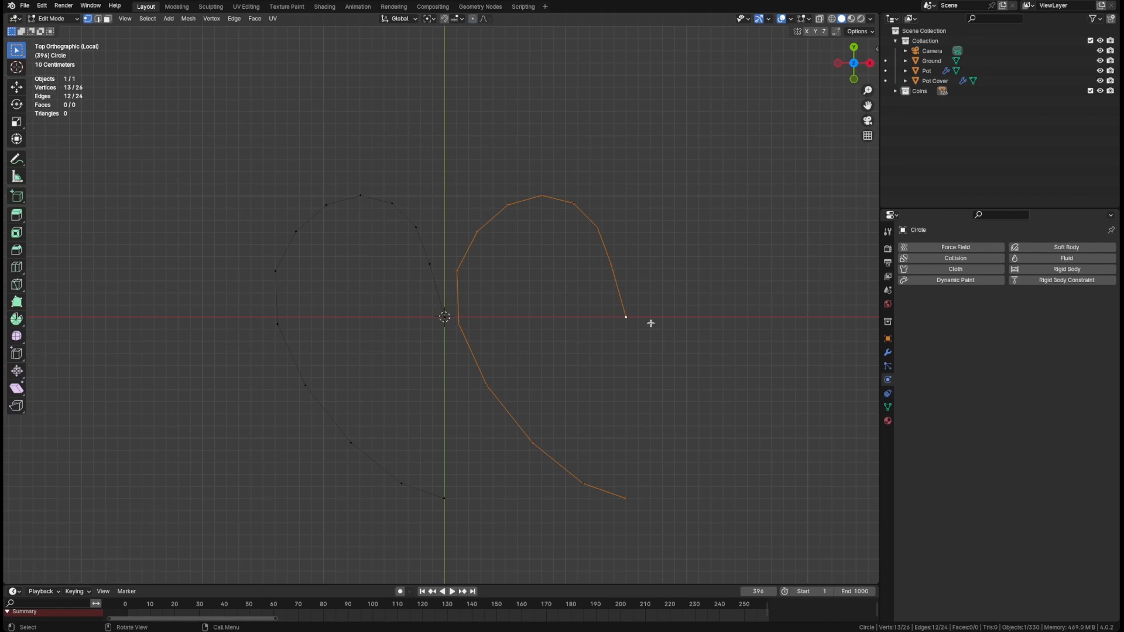
type("s-1")
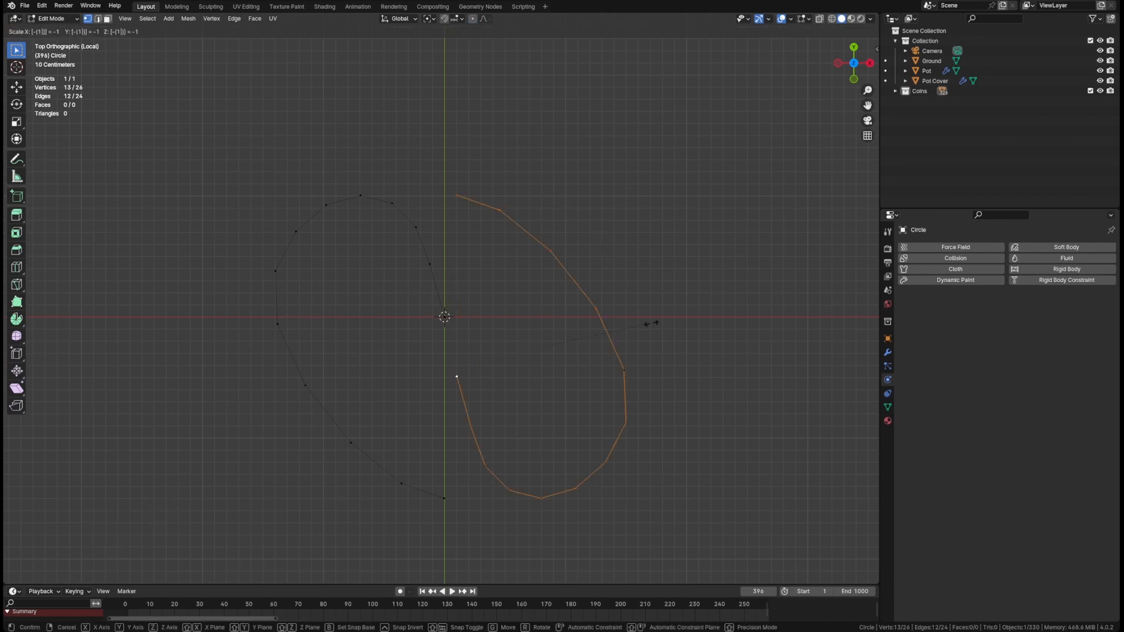
type("x")
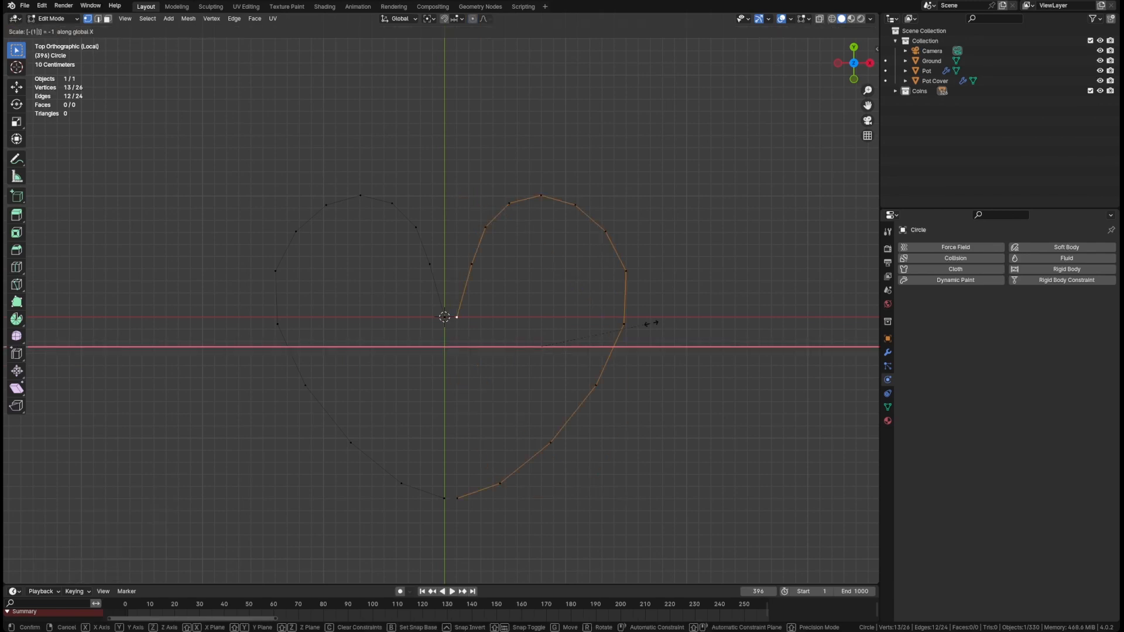
key("Return")
key("g")
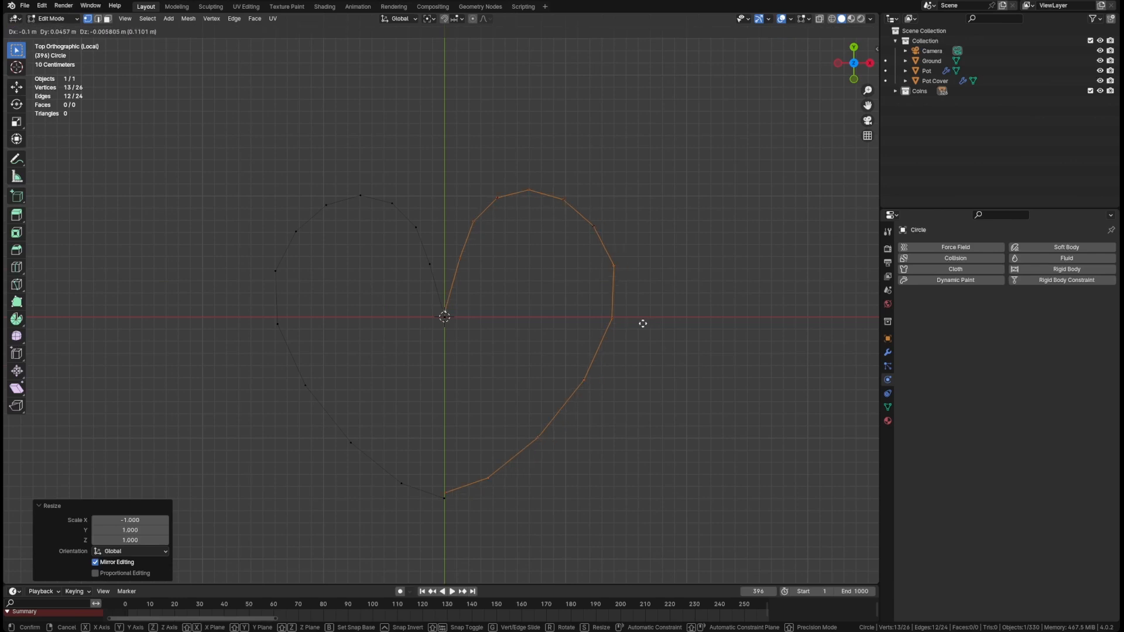
key("x")
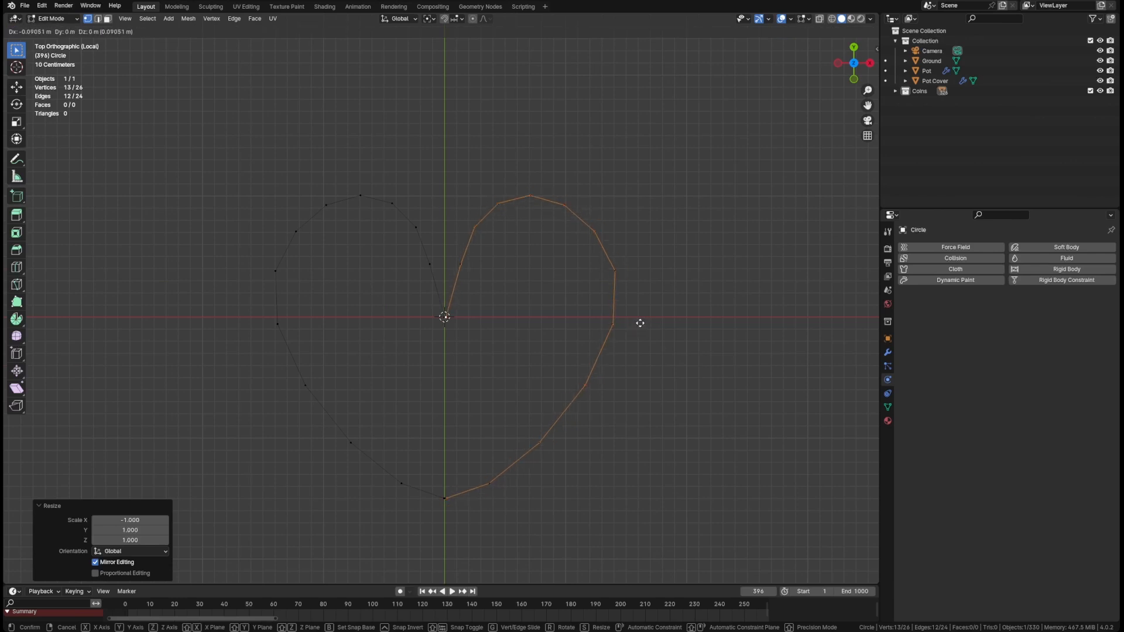
left_click(673, 324)
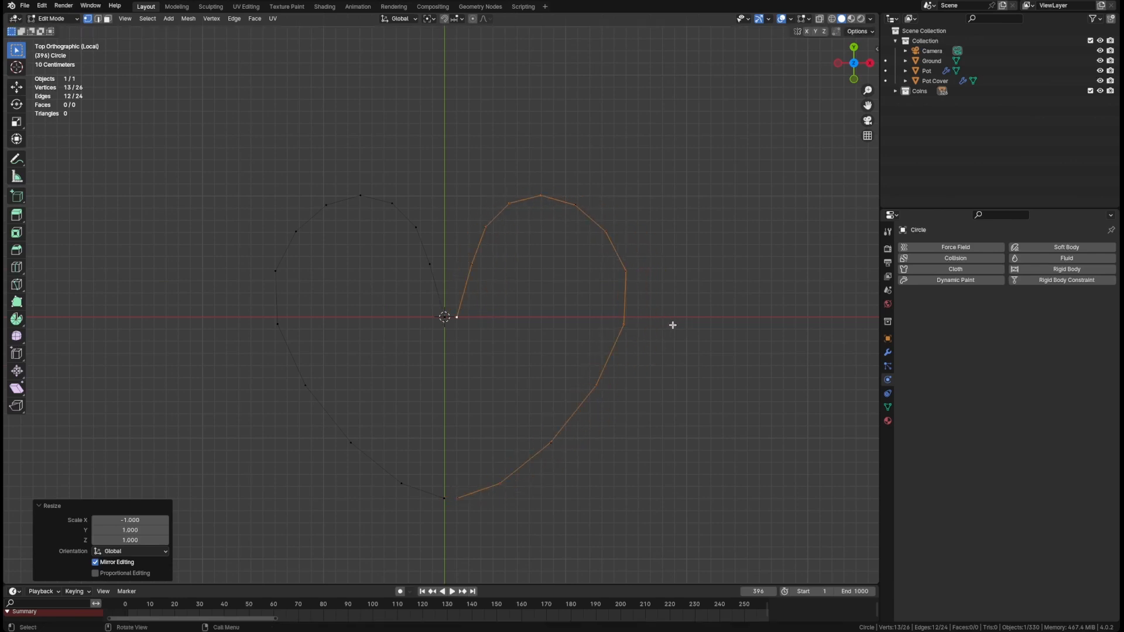
Move the mirrored half -0.1 m along X so its ends meet the original half.
key("g")
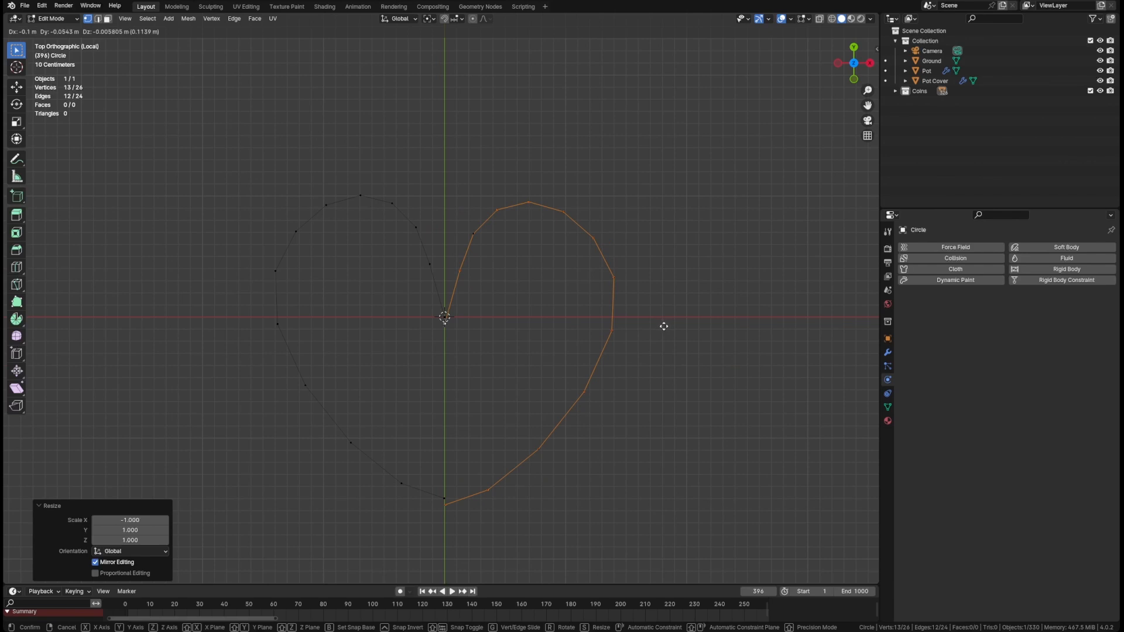
key("x")
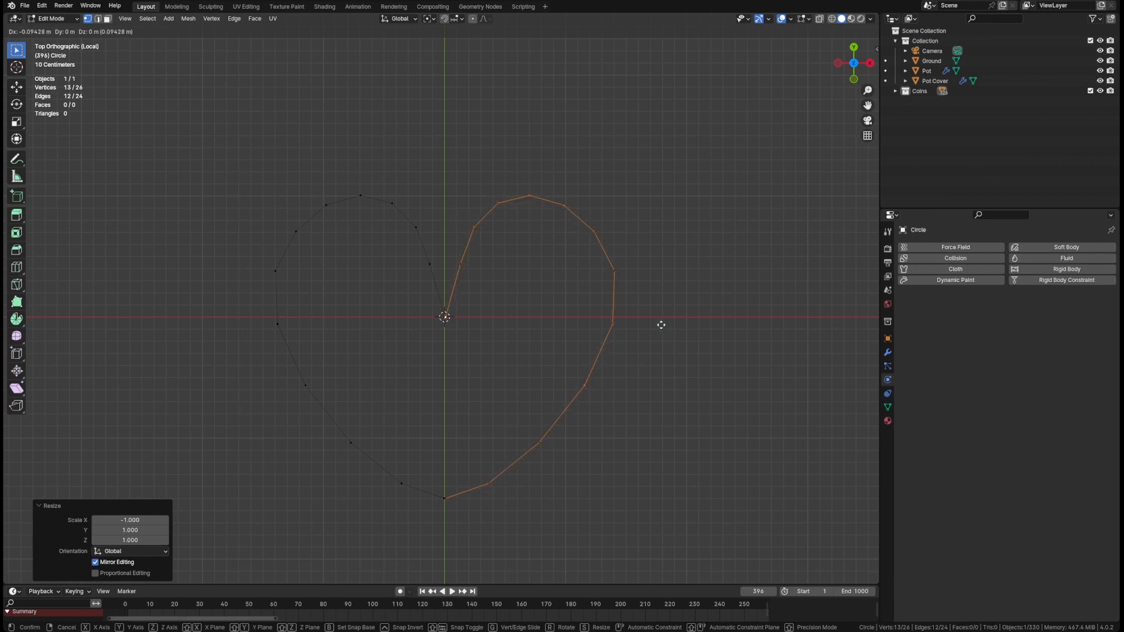
middle_click(660, 325)
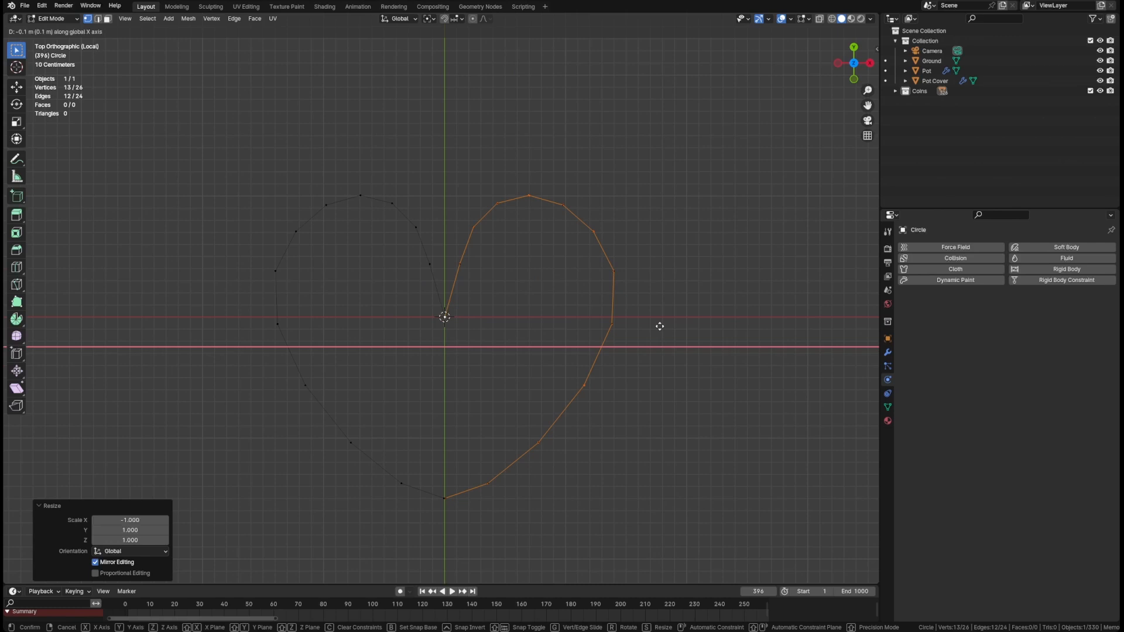
left_click(660, 326)
Merge the two overlapping vertices at the heart's upper notch at their center.
scroll(452, 480, "up", 8)
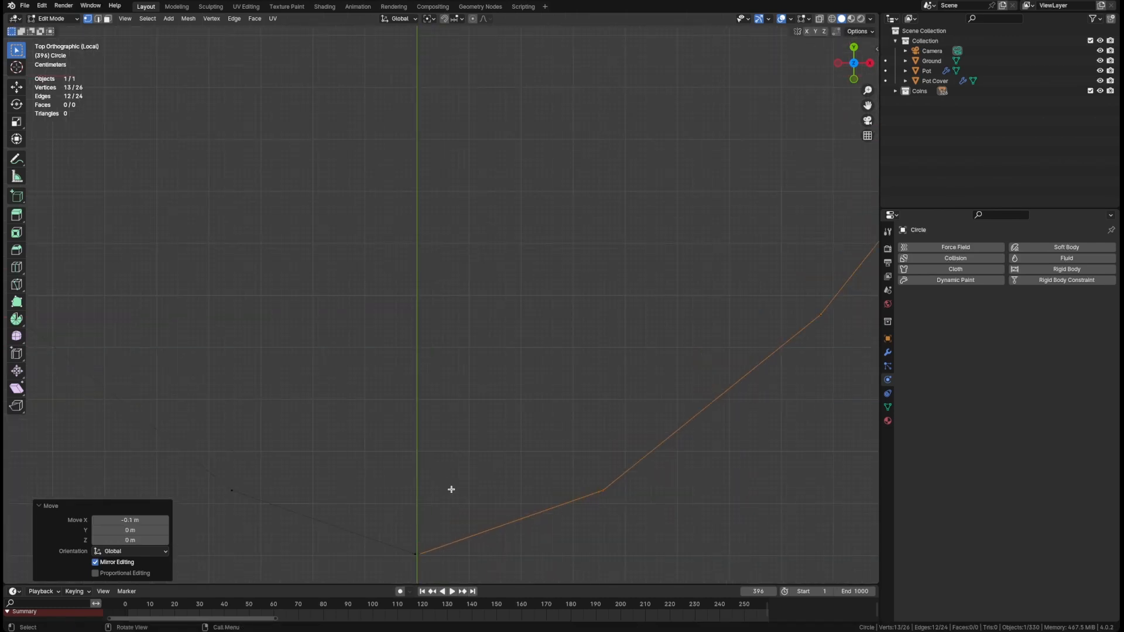
scroll(451, 490, "down", 6)
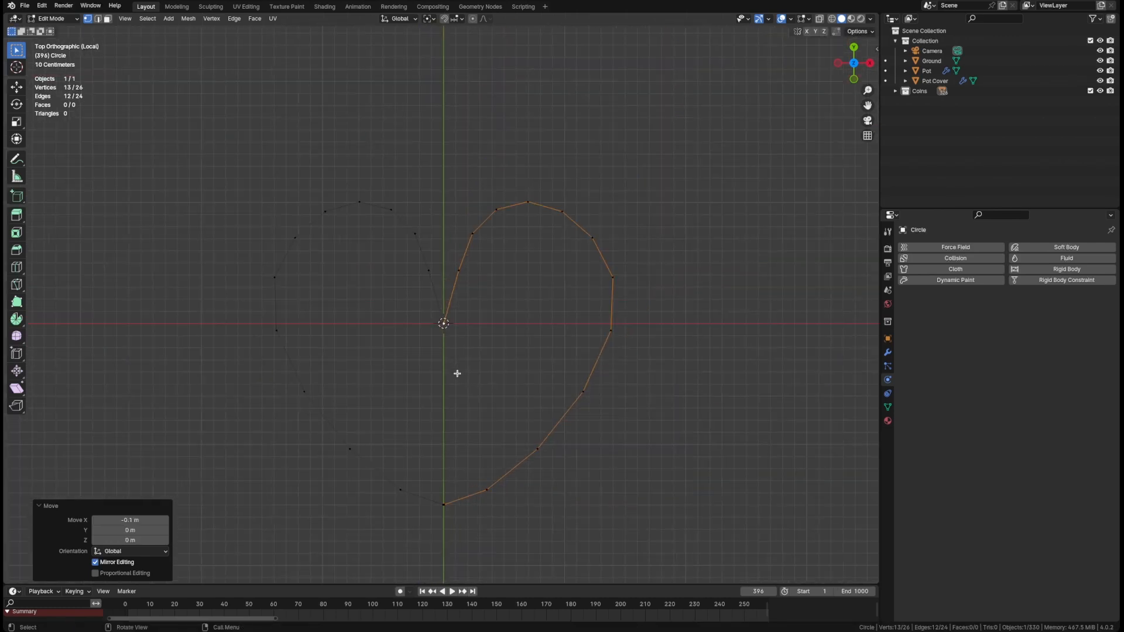
left_click_drag(427, 313, 469, 404)
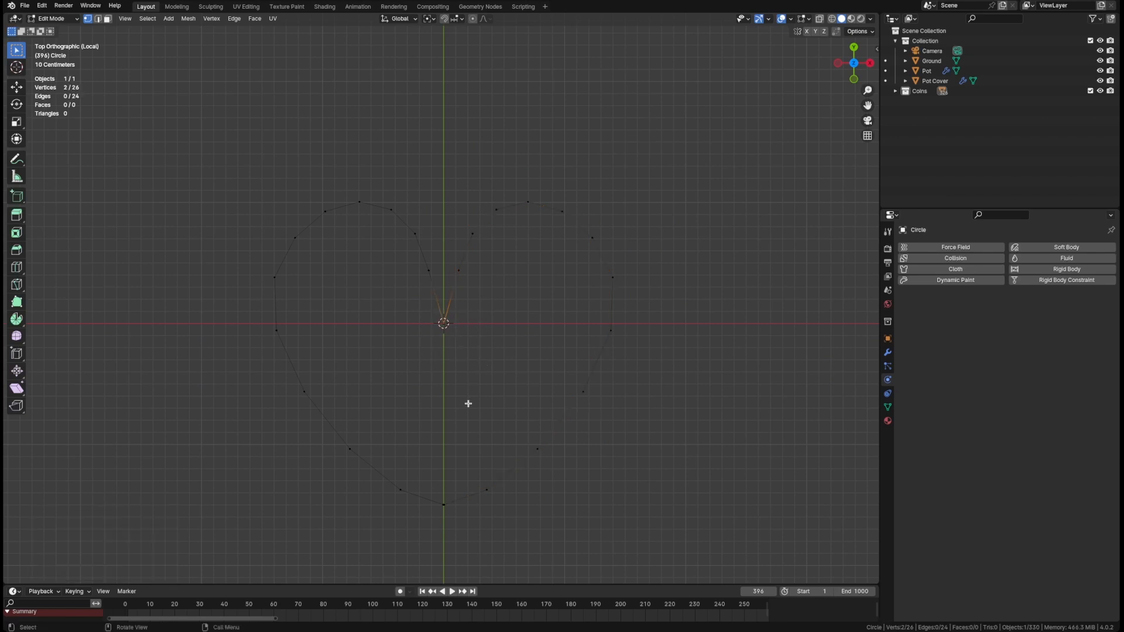
key("m")
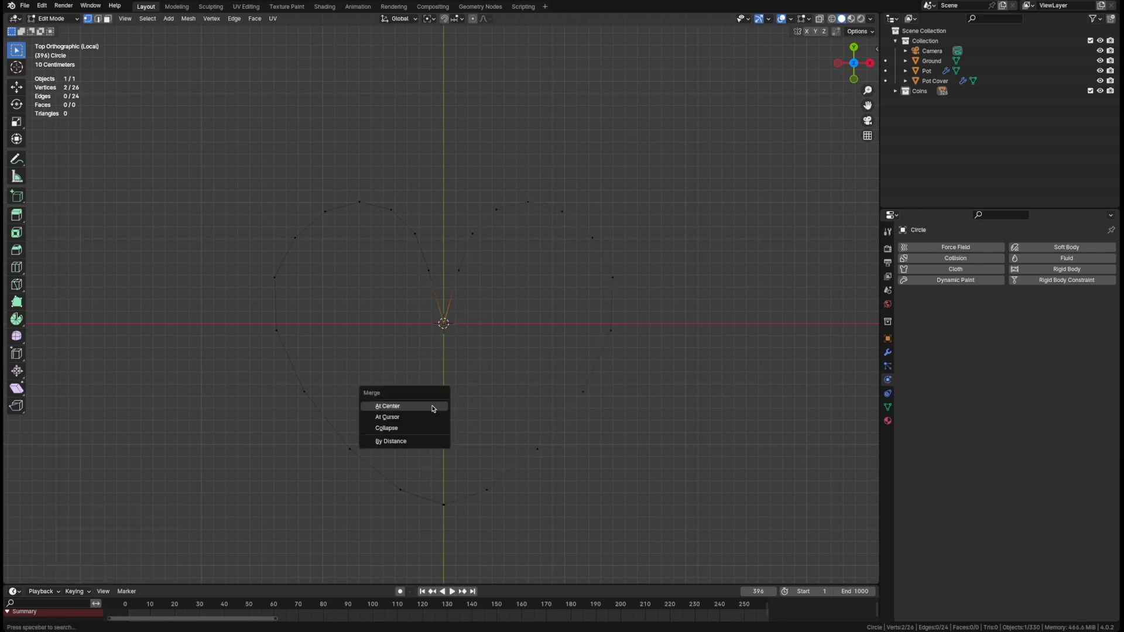
left_click(432, 406)
Merge the two overlapping vertices at the heart's lower tip at their center.
left_click_drag(424, 481, 456, 504)
scroll(456, 504, "up", 1)
scroll(457, 505, "up", 2)
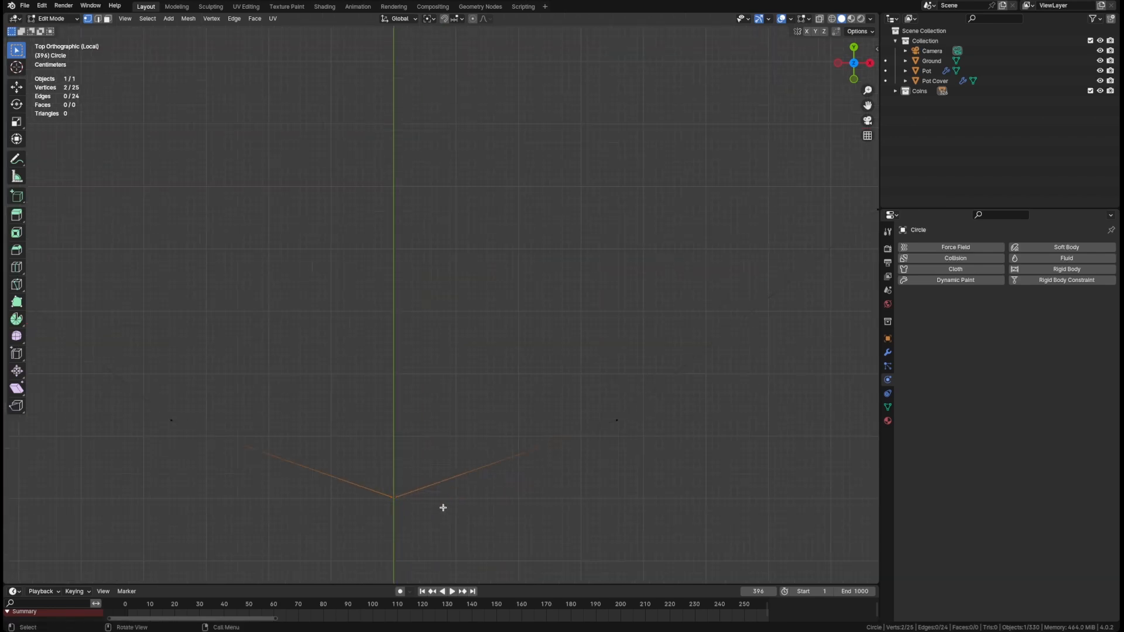
key("m")
left_click(409, 501)
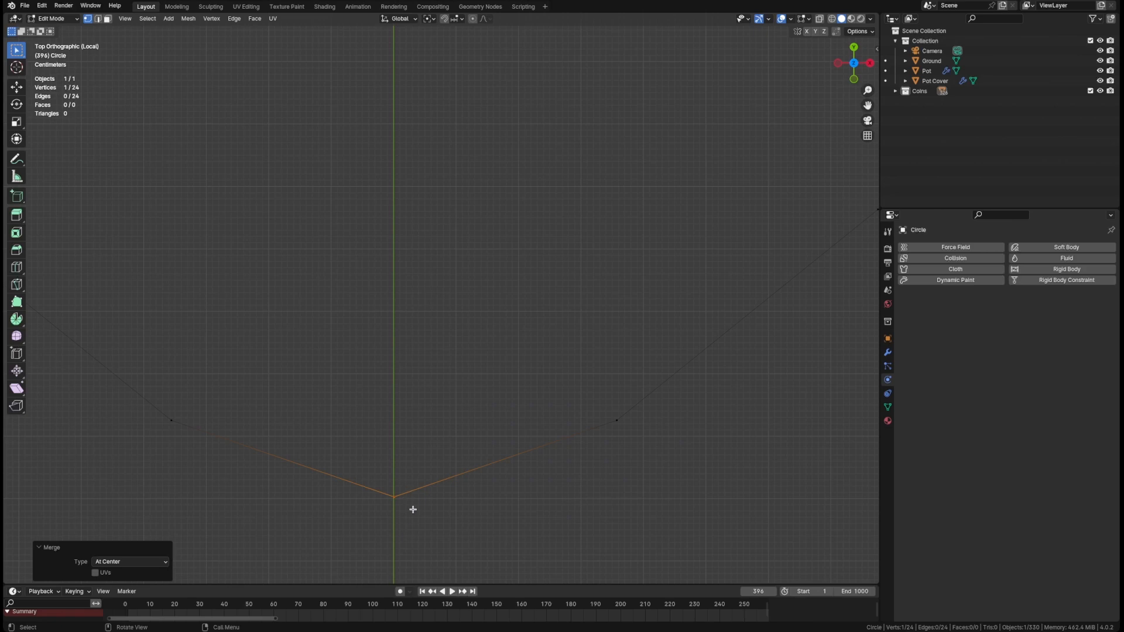
scroll(398, 495, "up", 11)
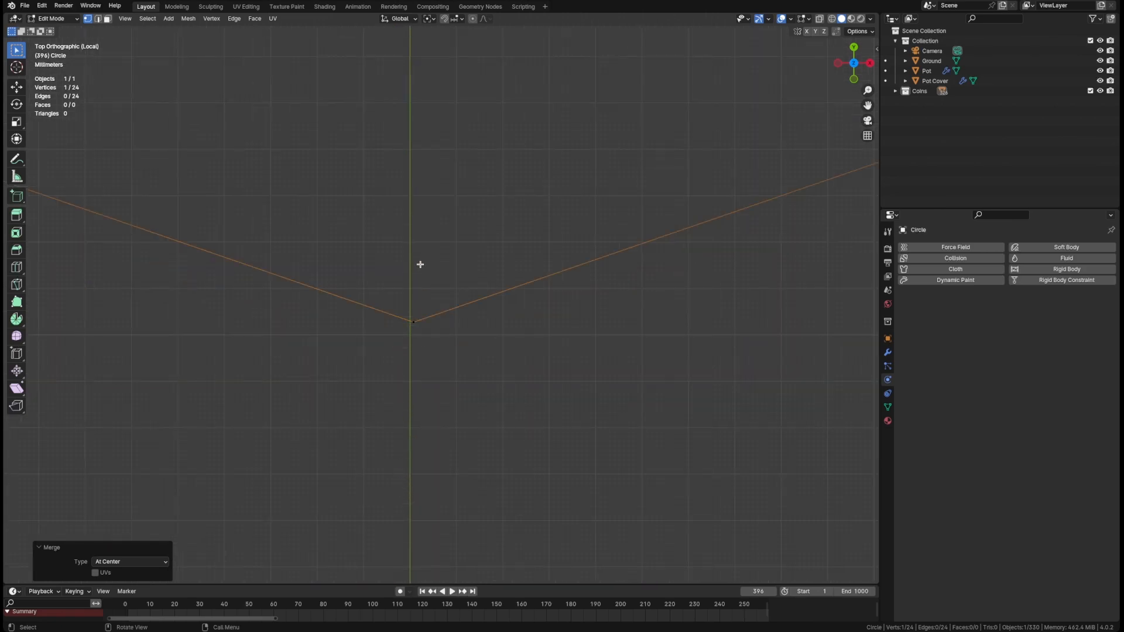
Symmetrize the heart outline from +X to -X in Sculpt Mode.
scroll(420, 263, "down", 9)
middle_click_drag(448, 321, 456, 329, "shift")
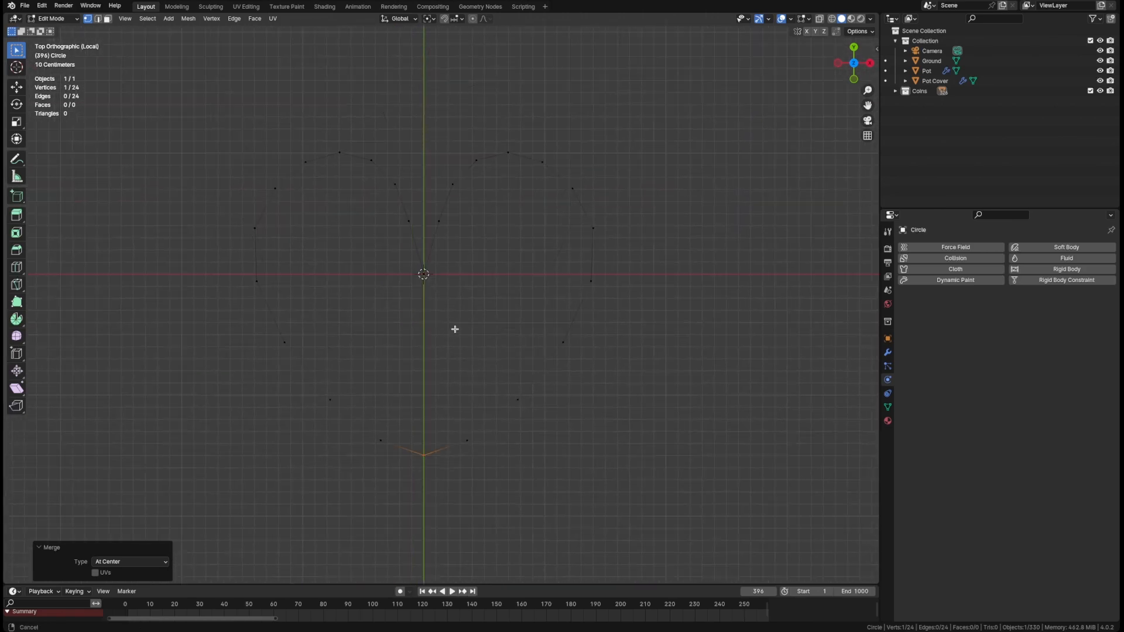
left_click(422, 277)
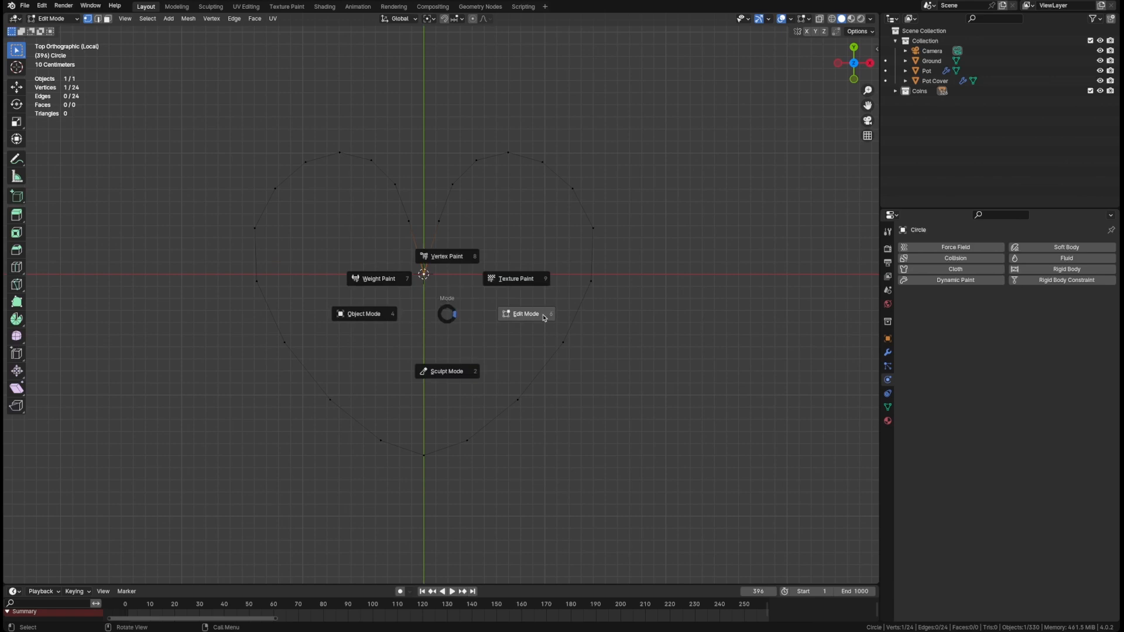
left_click(455, 370)
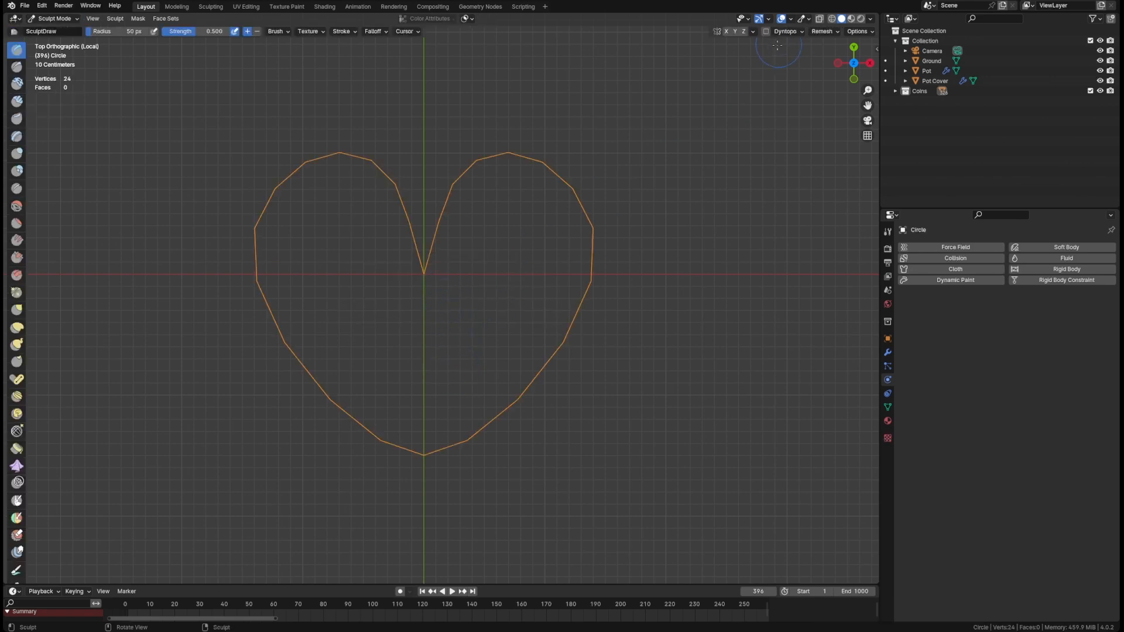
left_click(753, 32)
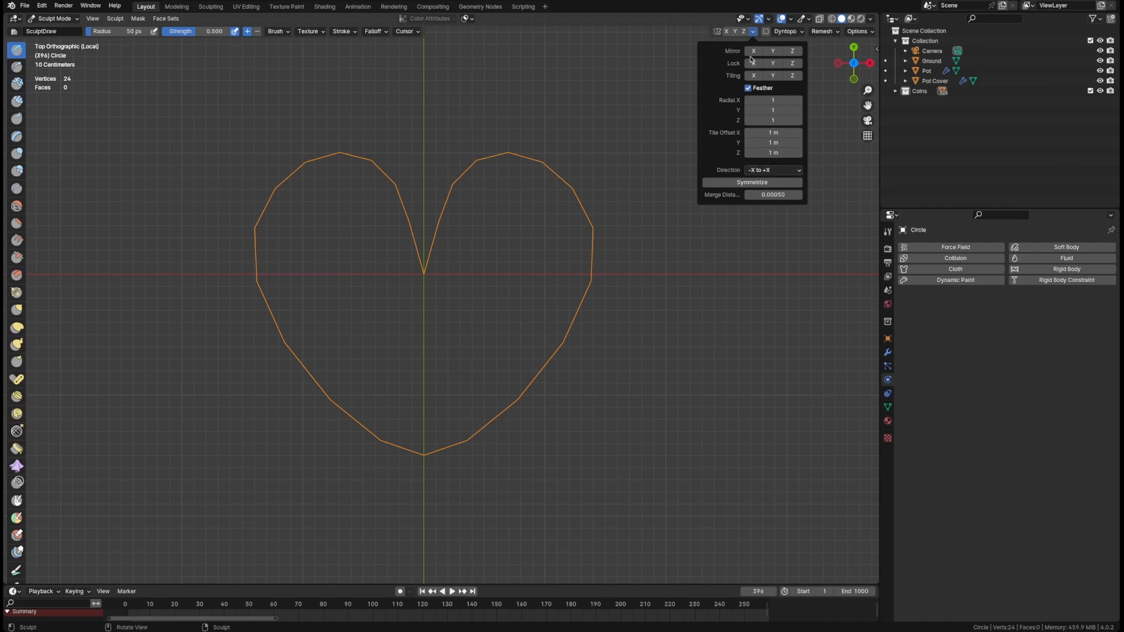
left_click(753, 32)
left_click(764, 171)
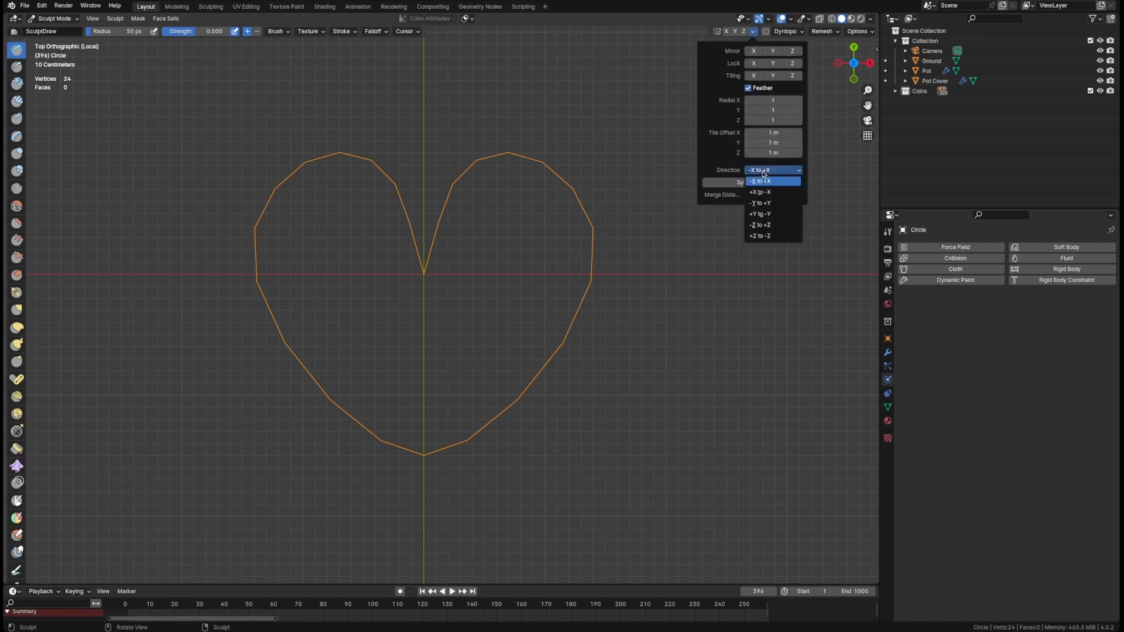
left_click(775, 194)
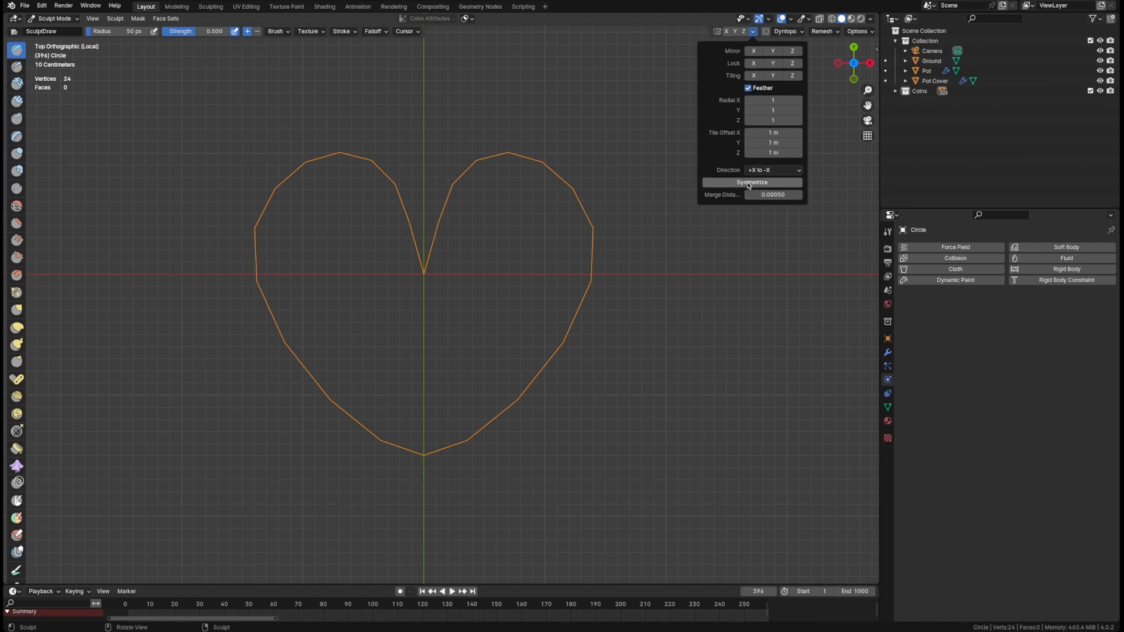
left_click(747, 183)
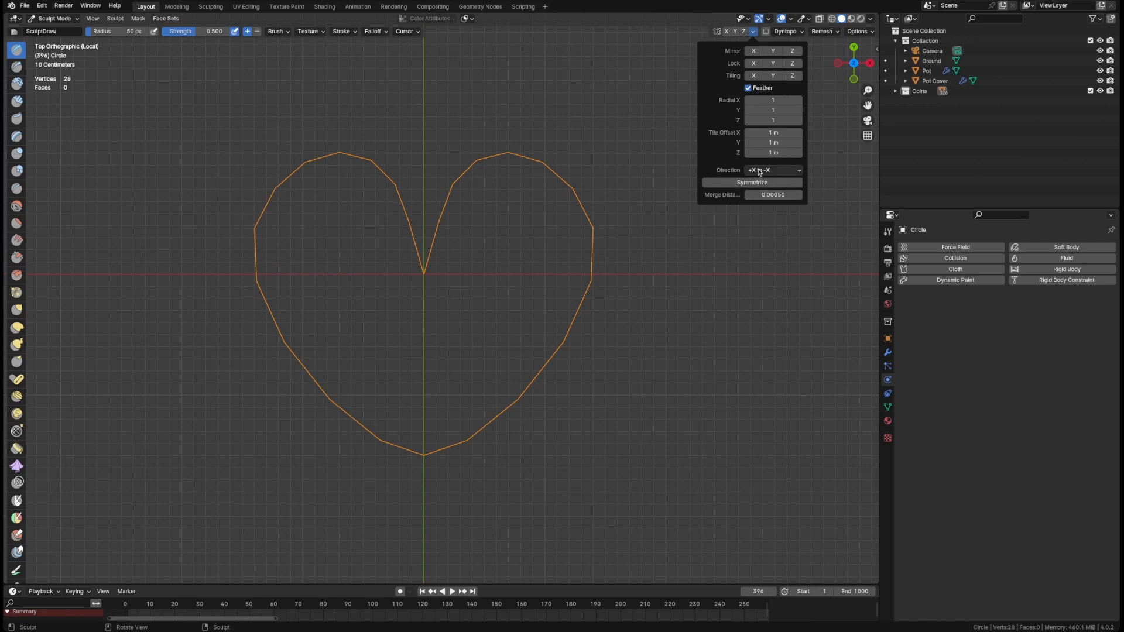
Return to Edit Mode and dissolve the two extra vertices beside the heart's lower tip.
key("Tab")
scroll(417, 432, "up", 8)
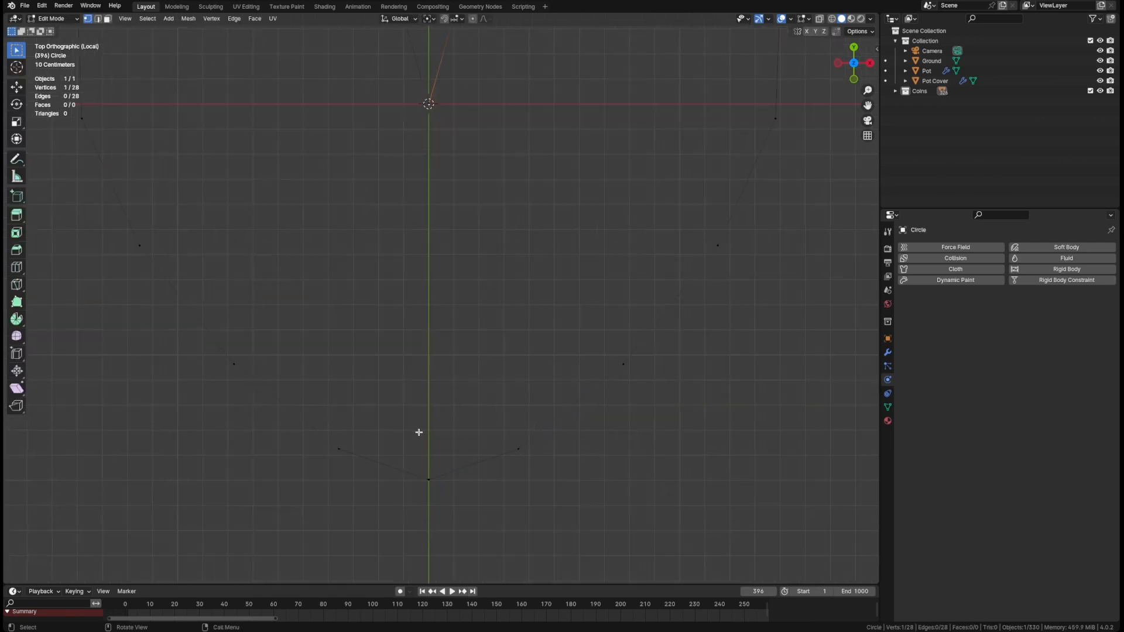
scroll(448, 521, "up", 2)
middle_click_drag(449, 522, 424, 412, "shift")
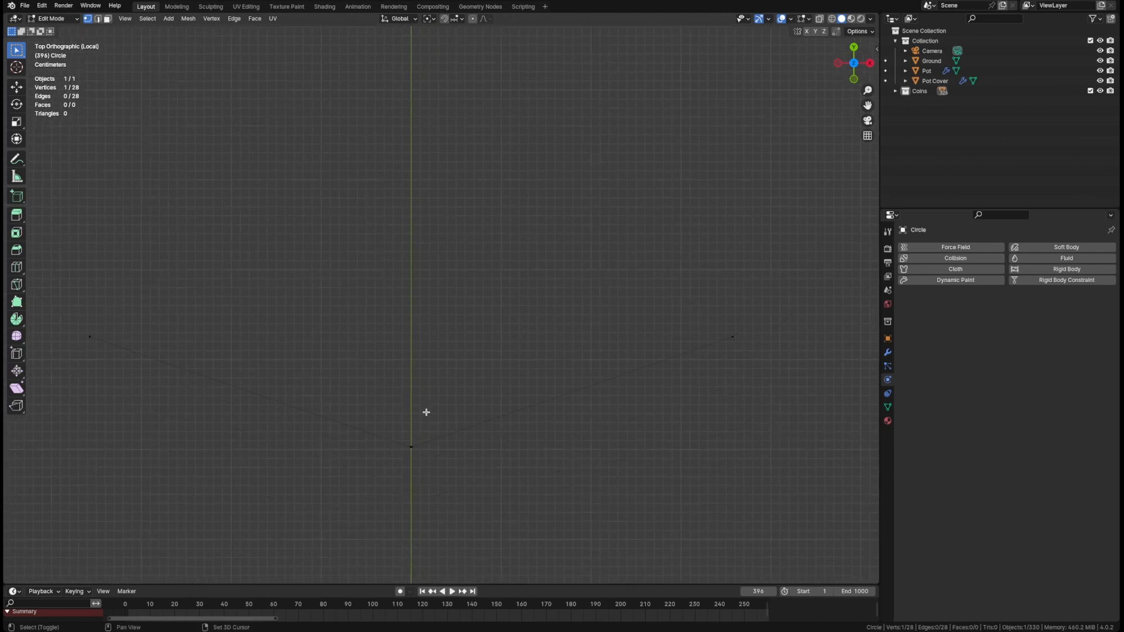
scroll(423, 420, "down", 3)
scroll(422, 425, "up", 8)
scroll(413, 437, "up", 4)
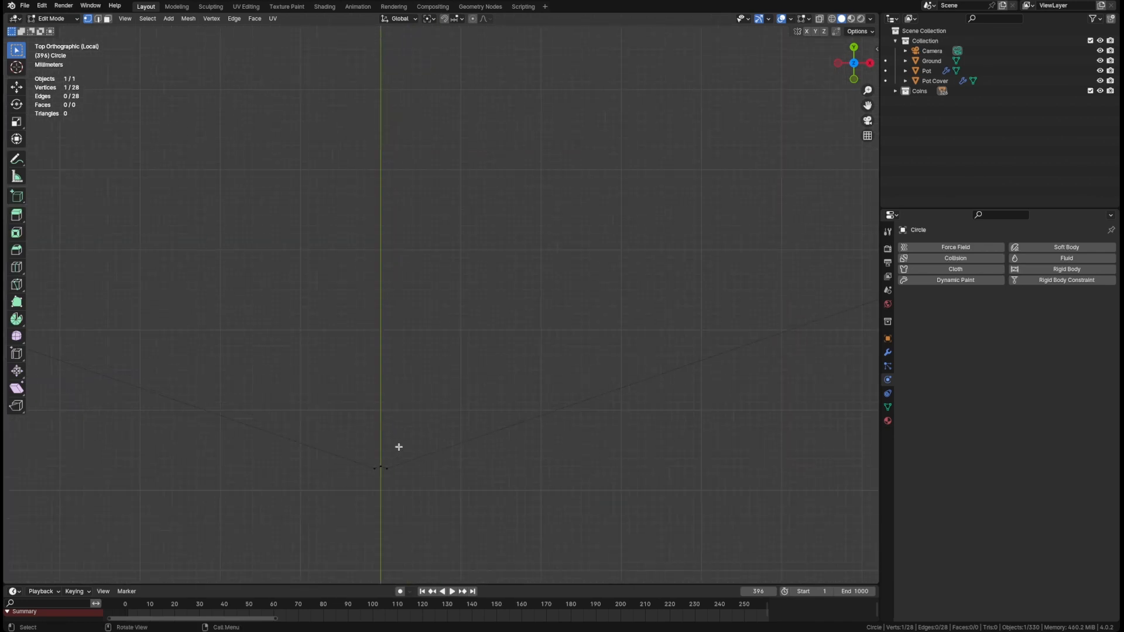
key("ctrl+x")
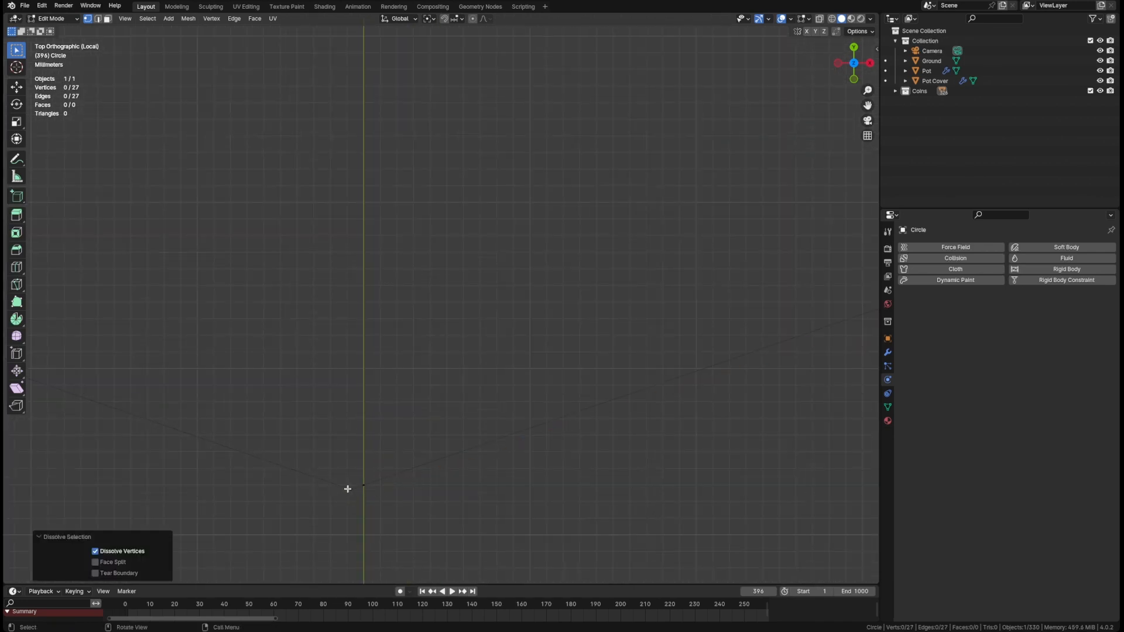
left_click(348, 489)
key("ctrl+x")
scroll(404, 407, "down", 8)
scroll(384, 413, "up", 5)
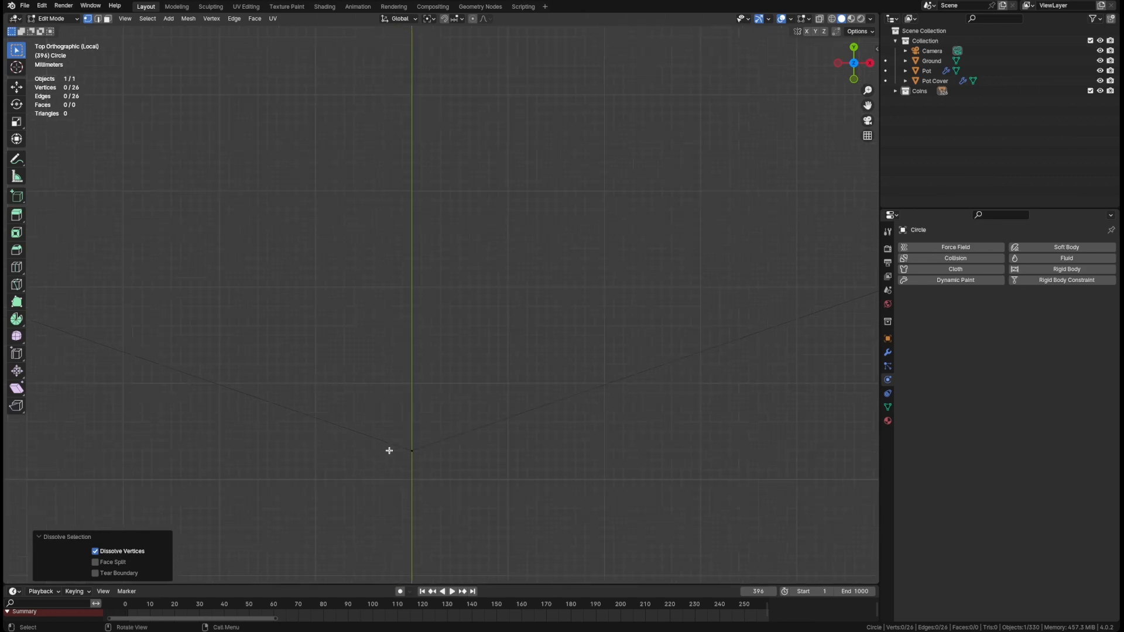
scroll(390, 451, "up", 7)
scroll(477, 469, "down", 5)
Enable mesh symmetry on the X axis for editing the heart.
left_click(495, 492)
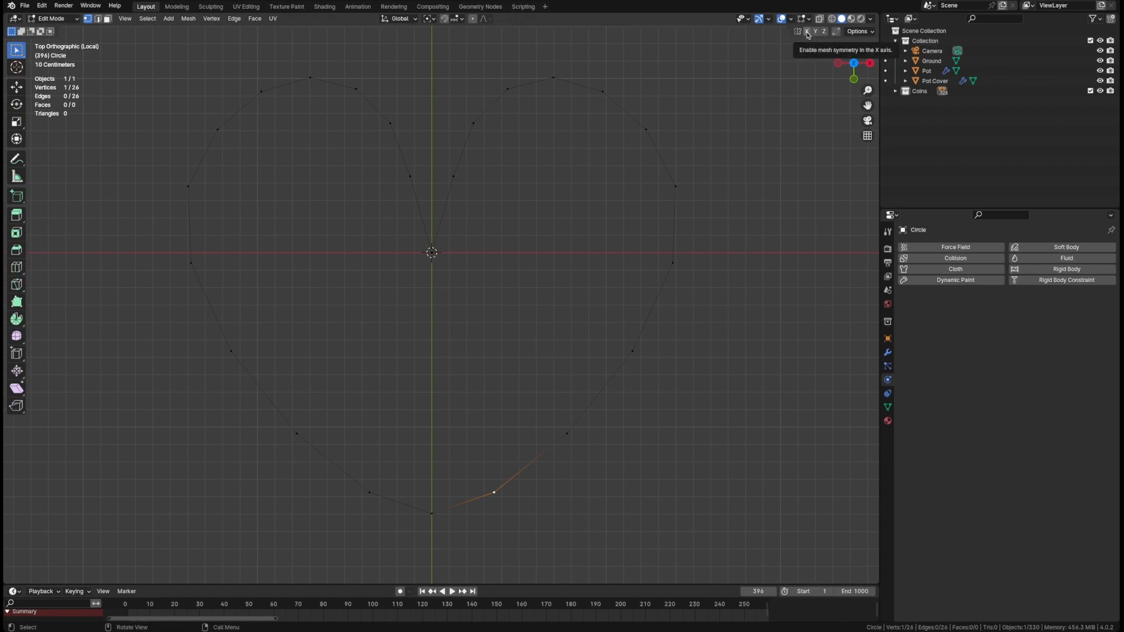
left_click(808, 32)
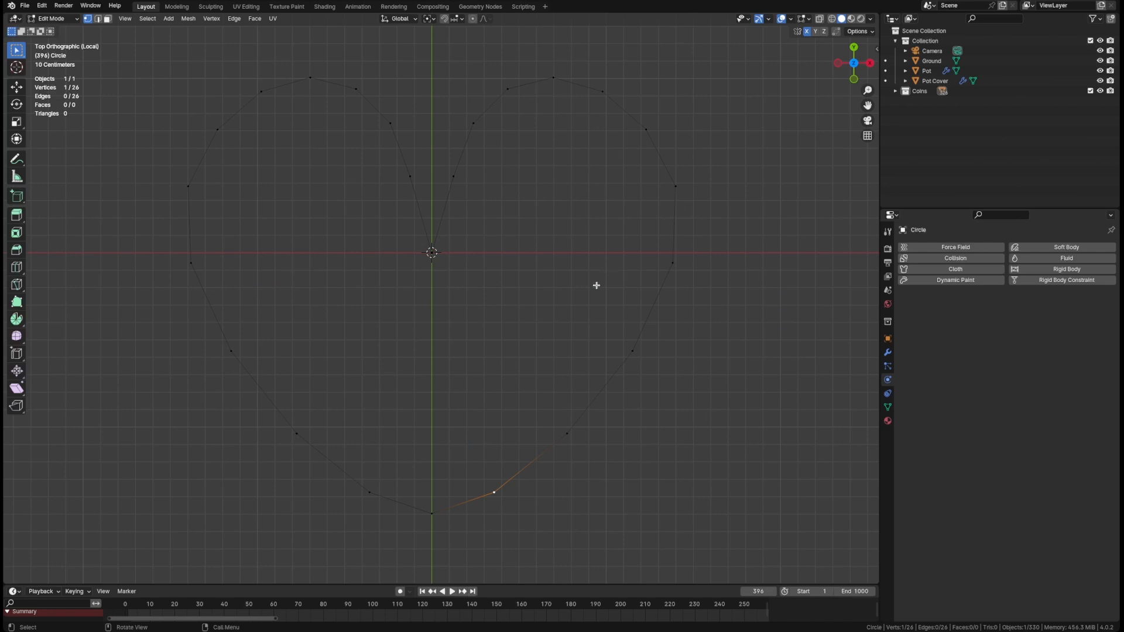
Try moving two outer vertices on the heart's right side with X symmetry.
left_click(628, 349)
key("g")
right_click(639, 350)
left_click(675, 192)
key("g")
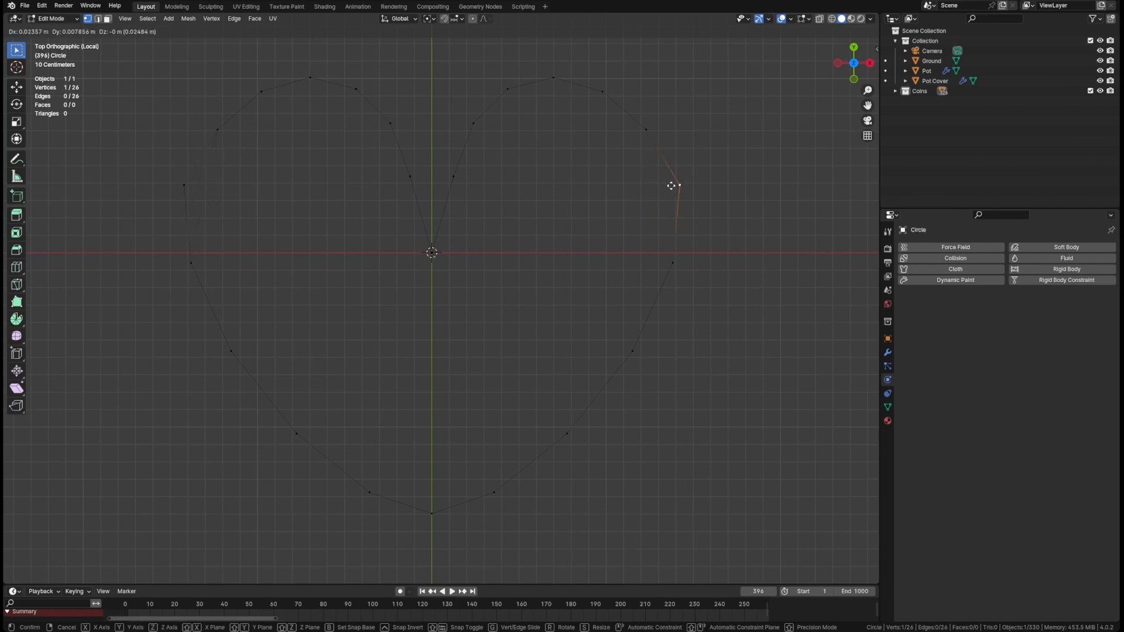
left_click(670, 187)
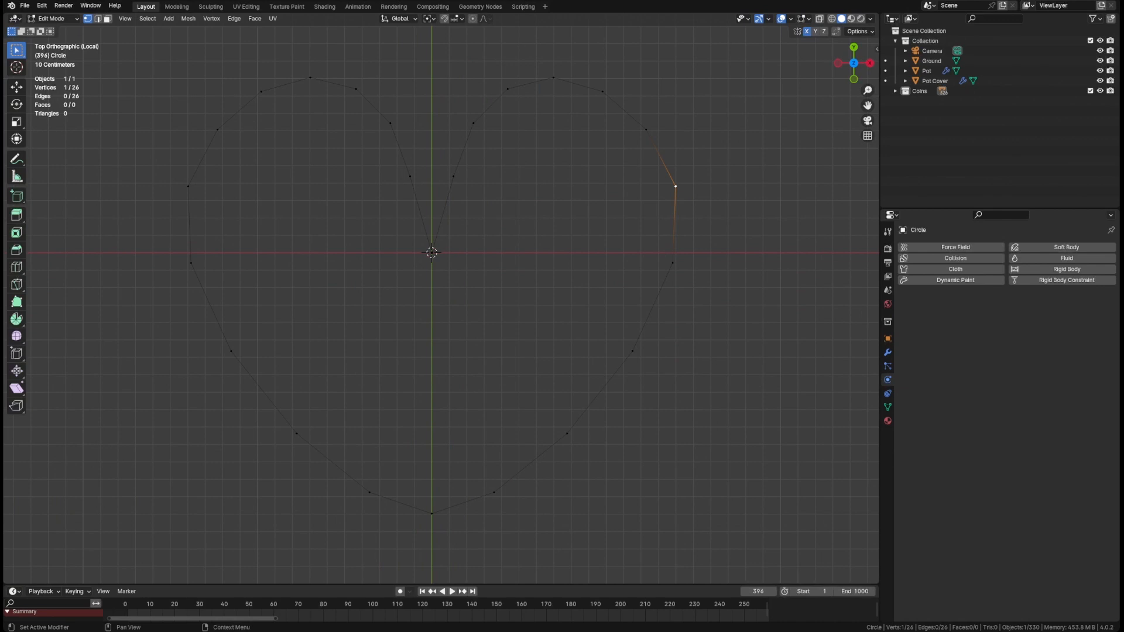
Turn on proportional editing and raise the upper notch vertex about 0.16 m along Y with a 1.21 m influence size.
left_click(432, 252)
key("g")
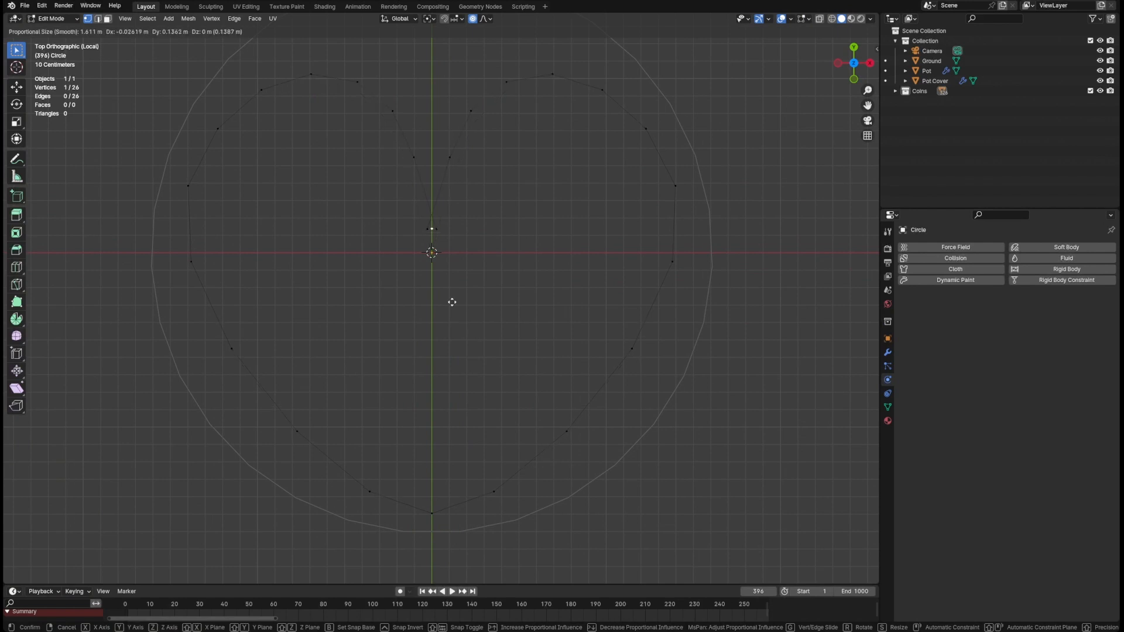
scroll(452, 304, "up", 3)
right_click(452, 302)
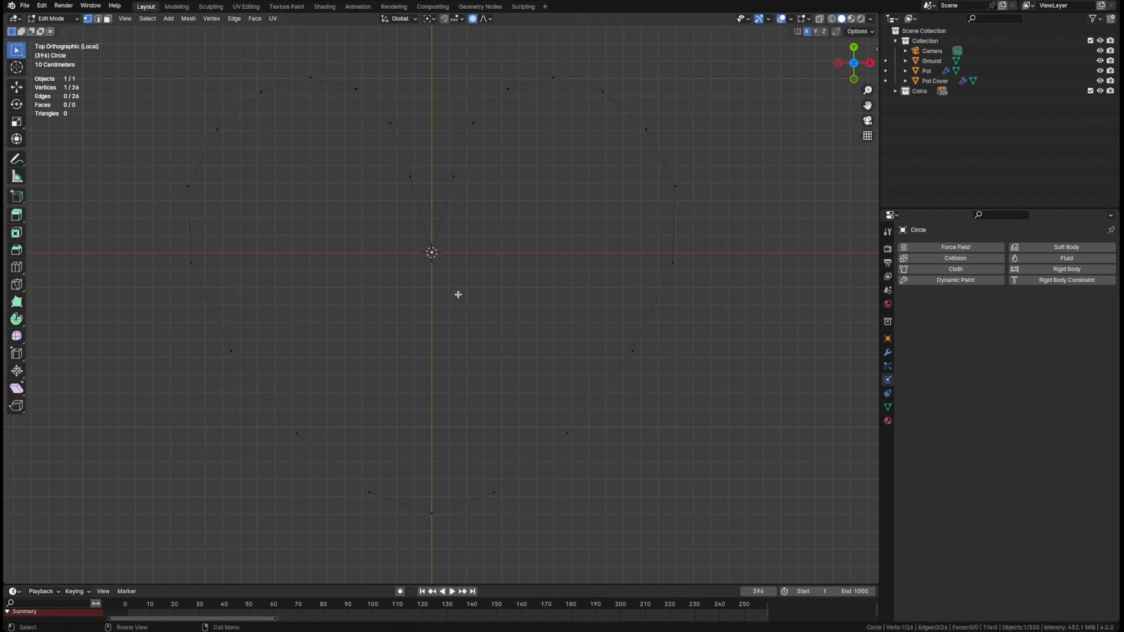
key("g")
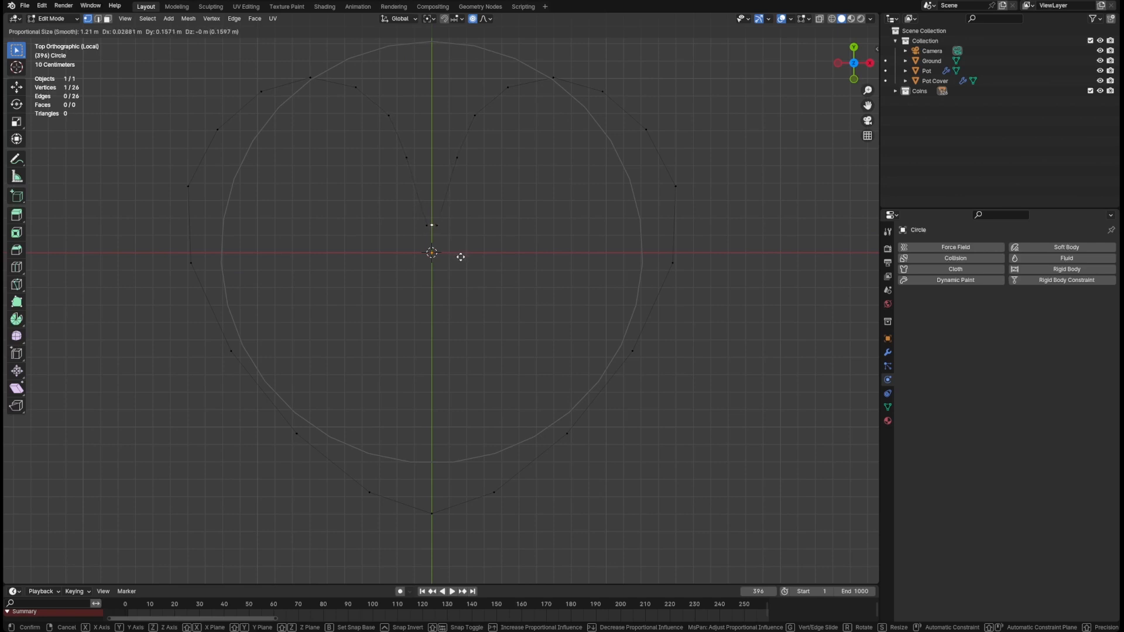
left_click(461, 256)
Dissolve the two extra vertices on either side of the upper notch and check the outline's flatness from the front.
scroll(439, 229, "up", 4)
left_click(432, 217)
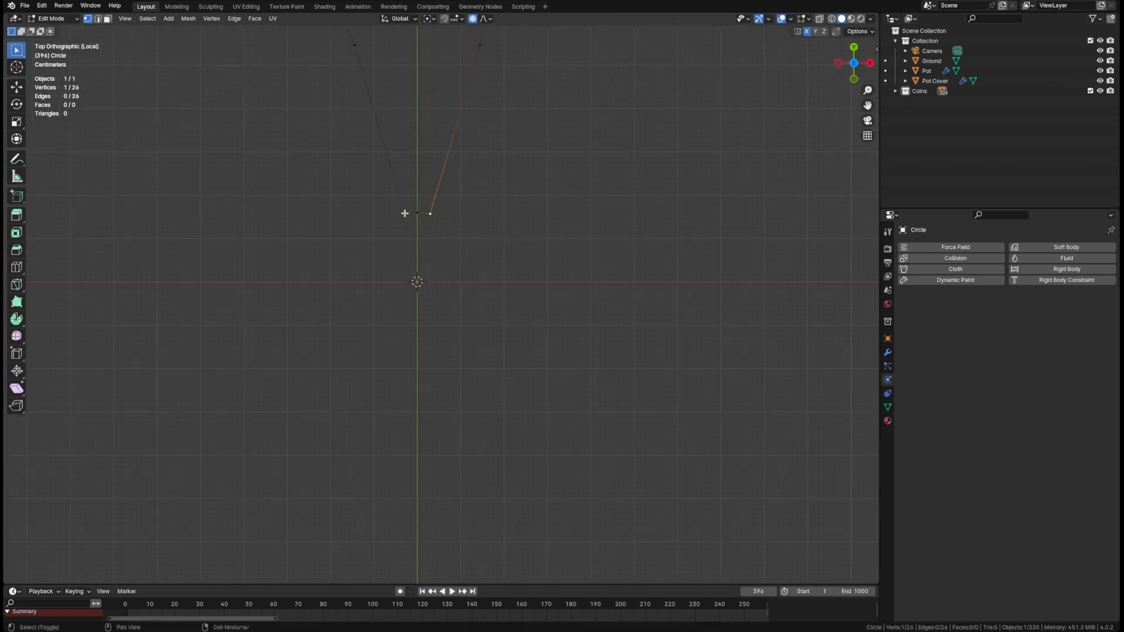
left_click(405, 214, "shift")
key("ctrl+x")
scroll(437, 220, "down", 4)
middle_click_drag(438, 219, 449, 249)
key("grave")
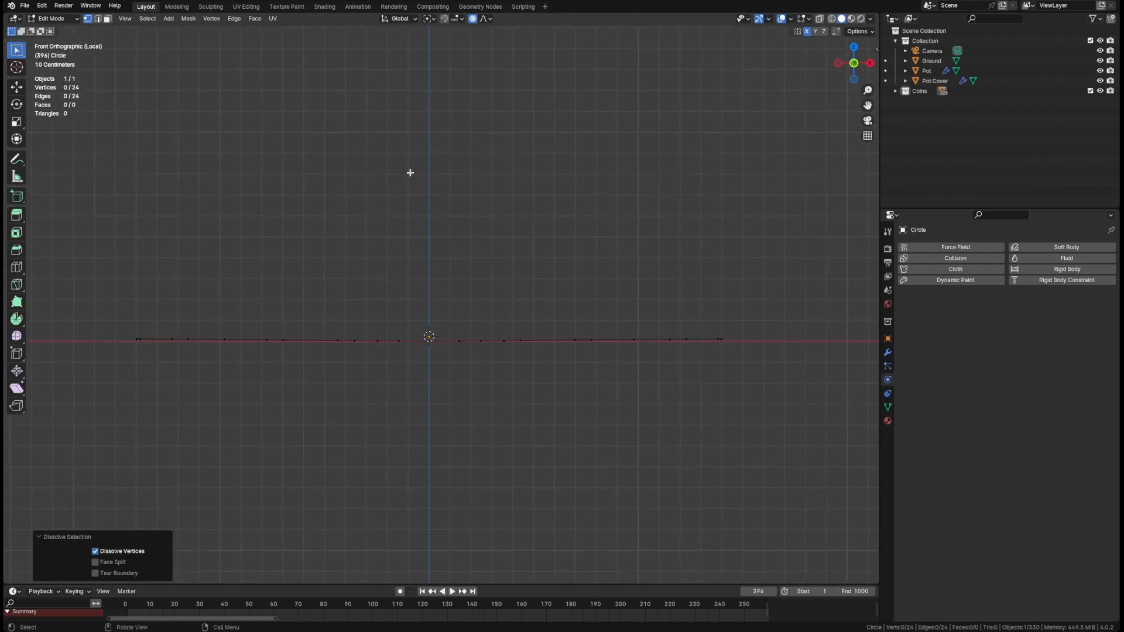
key("grave")
Raise the notch vertex about 0.12 m along Y using proportional editing with a 1.21 m influence size.
left_click(426, 207)
key("g")
scroll(461, 223, "down", 6)
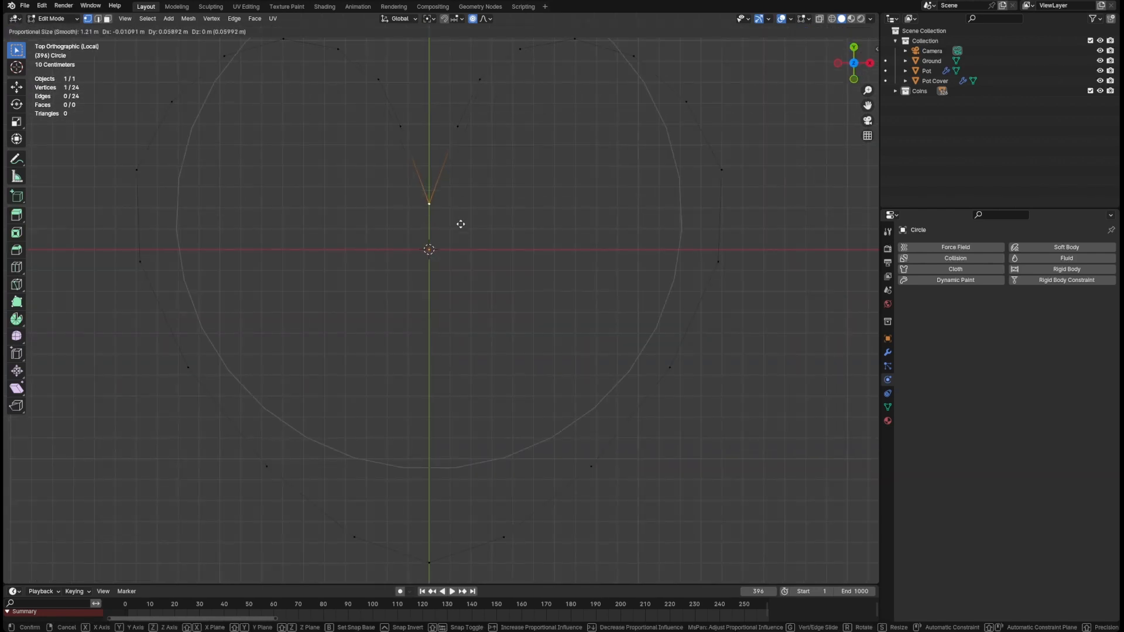
scroll(464, 246, "up", 4)
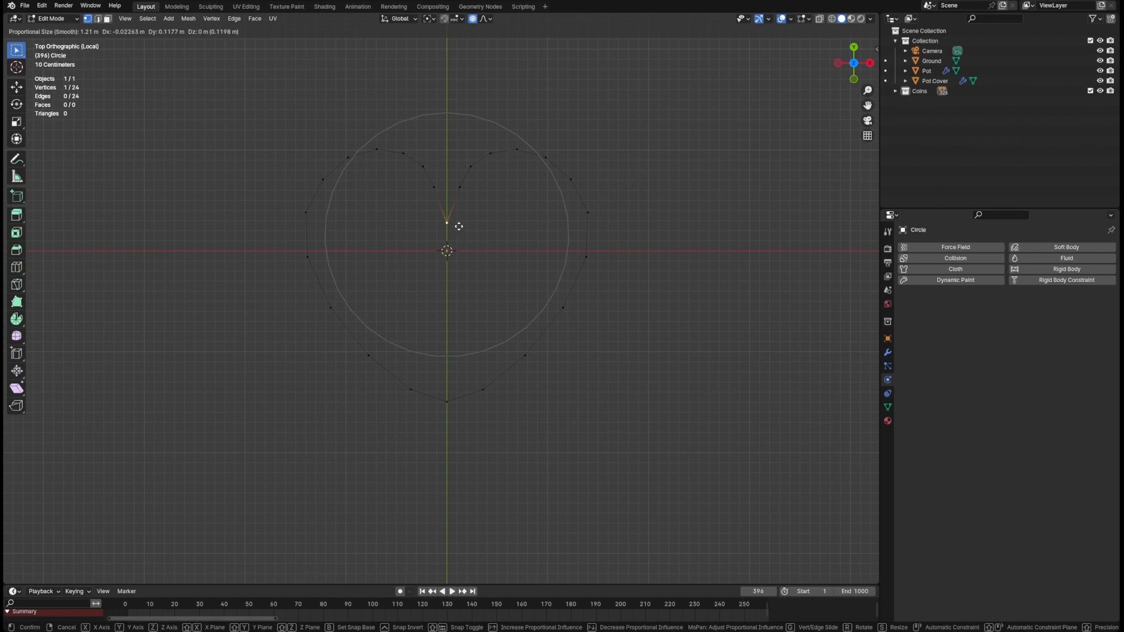
left_click(459, 226)
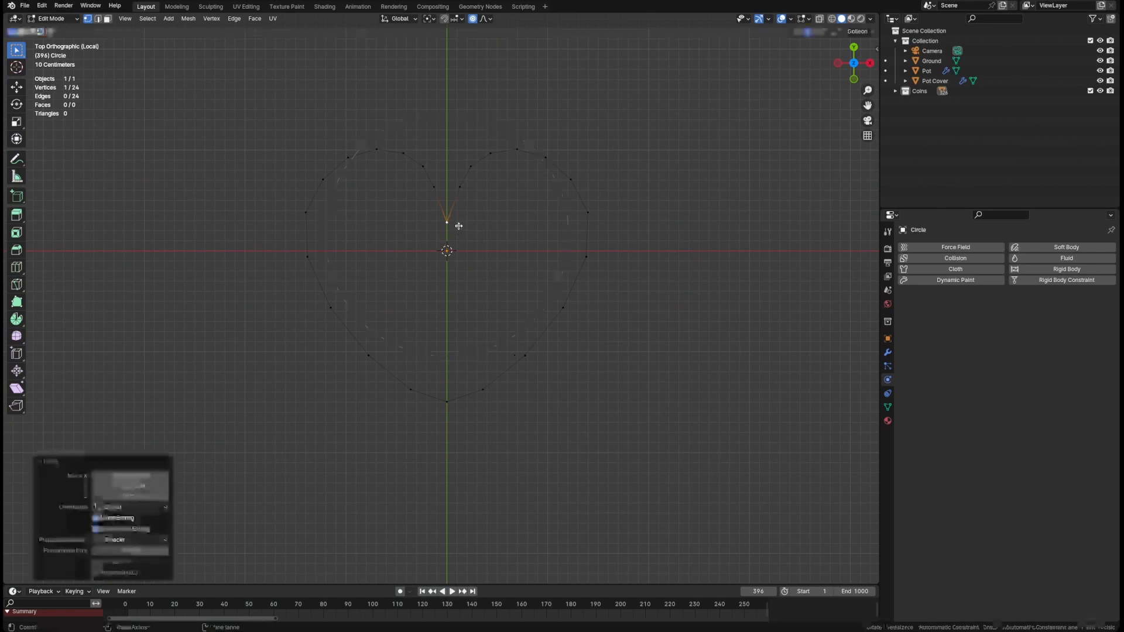
Turn off proportional editing and move the heart's widest right-side vertex about 0.05 m inward.
left_click(588, 212)
key("g")
key("Escape")
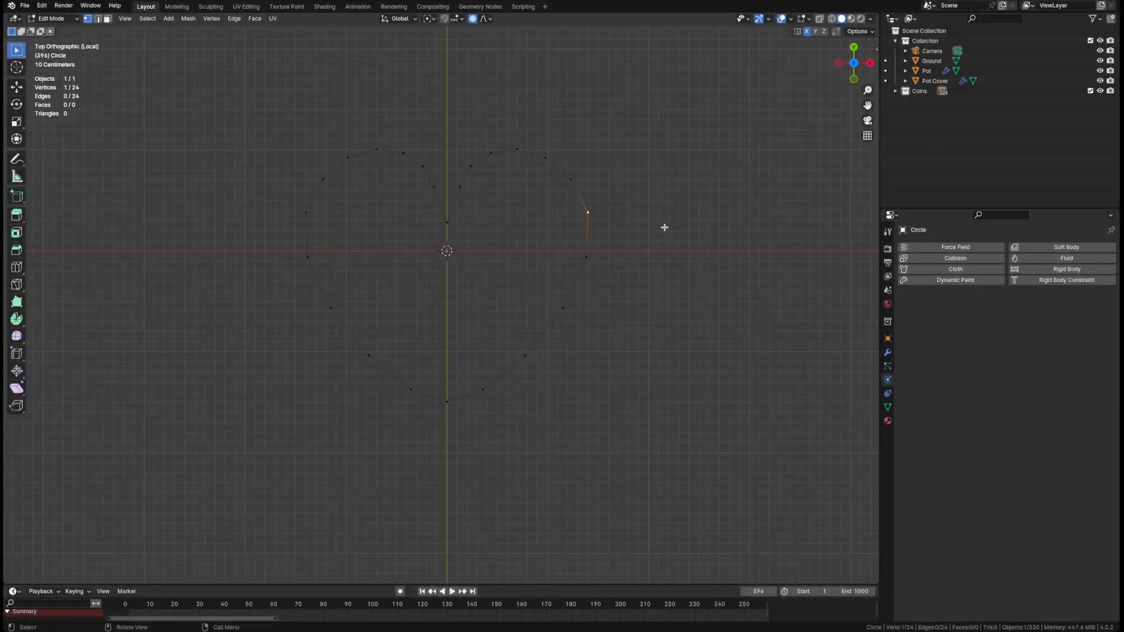
key("g")
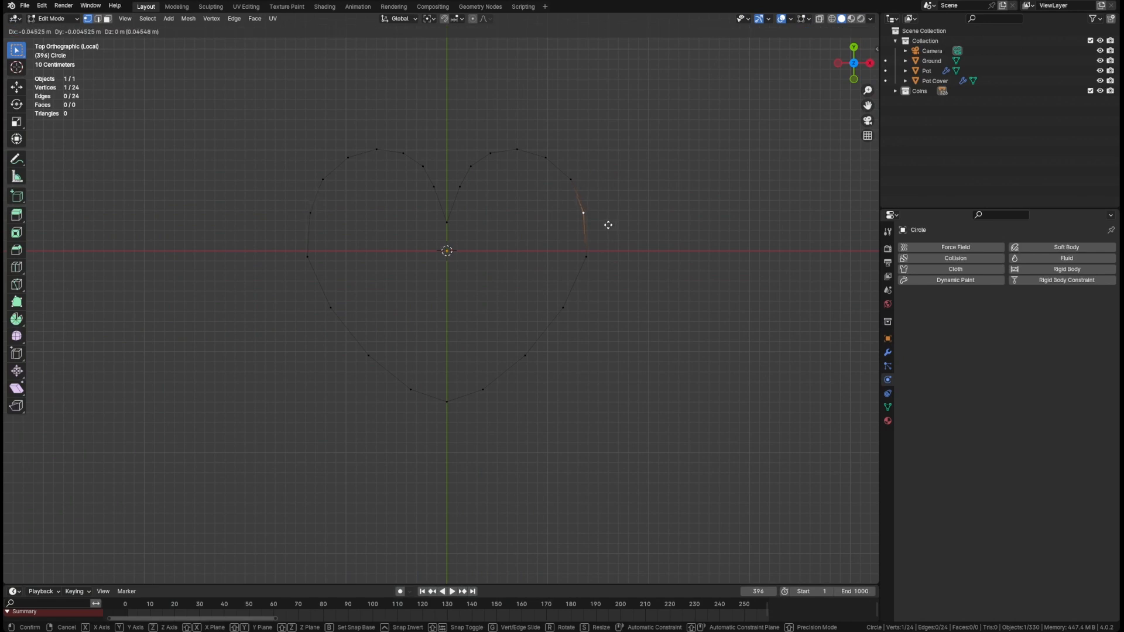
left_click(608, 224)
Nudge the three vertices below the widest point on the heart's right side to slim the lower curve.
left_click(589, 255)
key("g")
left_click(583, 254)
left_click(564, 306)
key("g")
left_click(555, 314)
left_click(527, 354)
key("g")
left_click(526, 352)
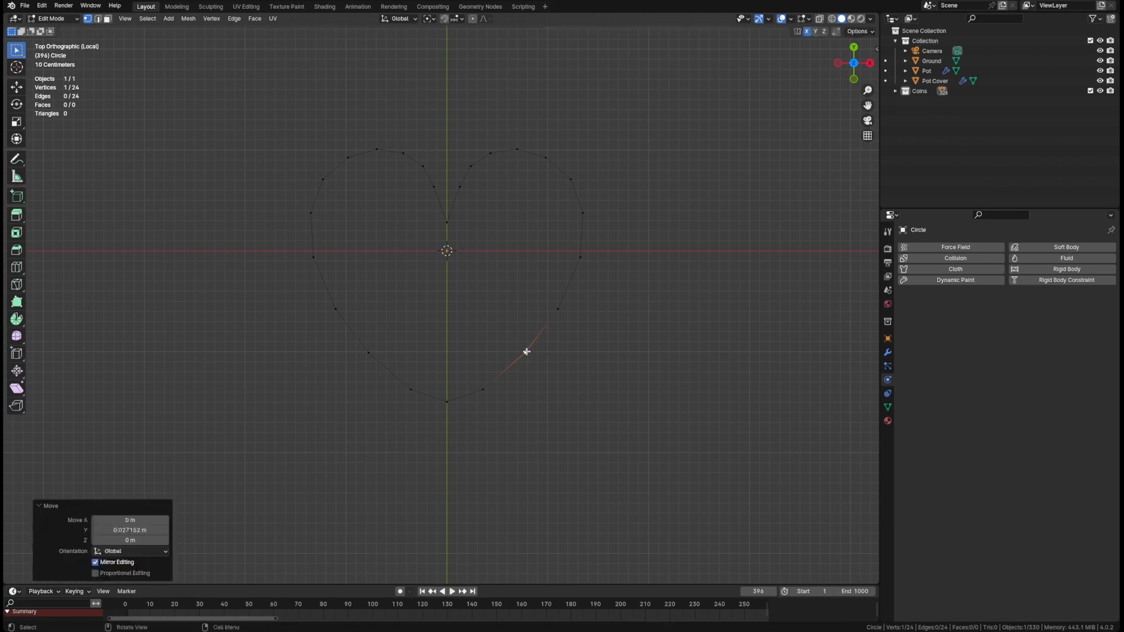
Move the vertex beside the lower tip outward and upward, then even out the three vertices above it along the right side.
left_click(483, 390)
key("g")
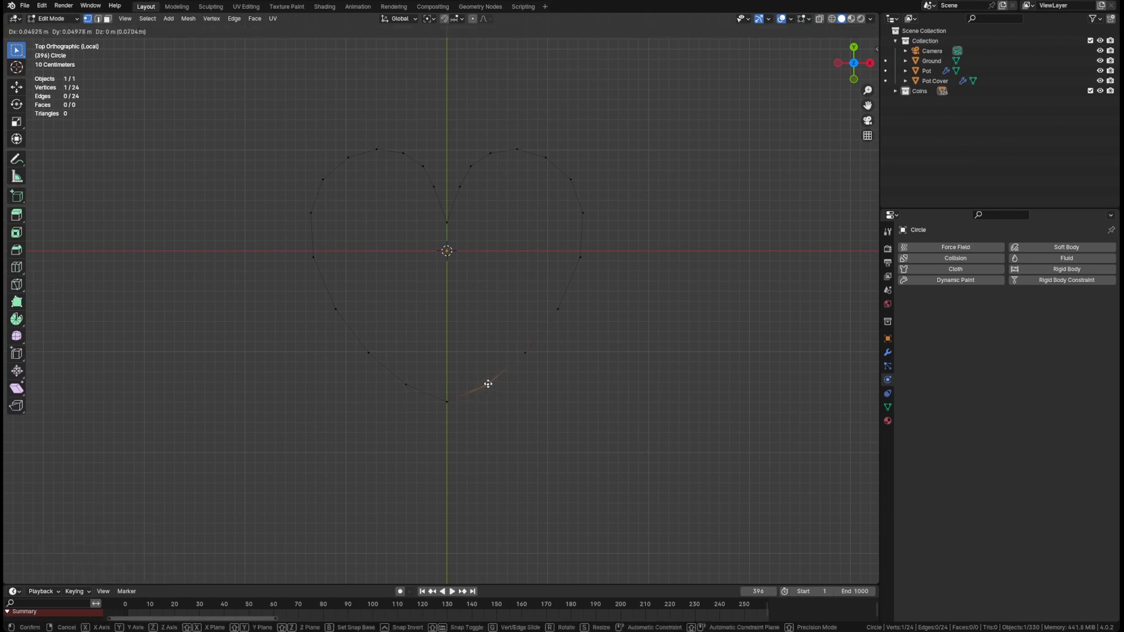
left_click(525, 353)
key("g")
left_click(527, 349)
left_click(557, 309)
key("g")
left_click(560, 302)
left_click(580, 256)
key("g")
left_click(578, 262)
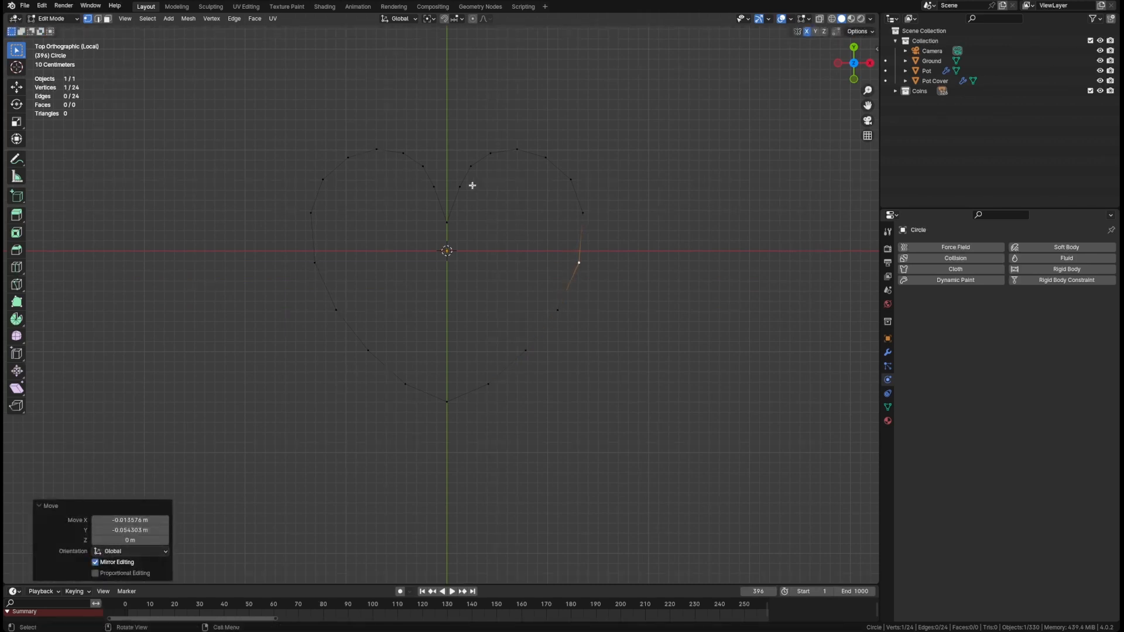
Select the whole heart outline and apply Smooth Vertices with a smoothing of 0.282.
key("a")
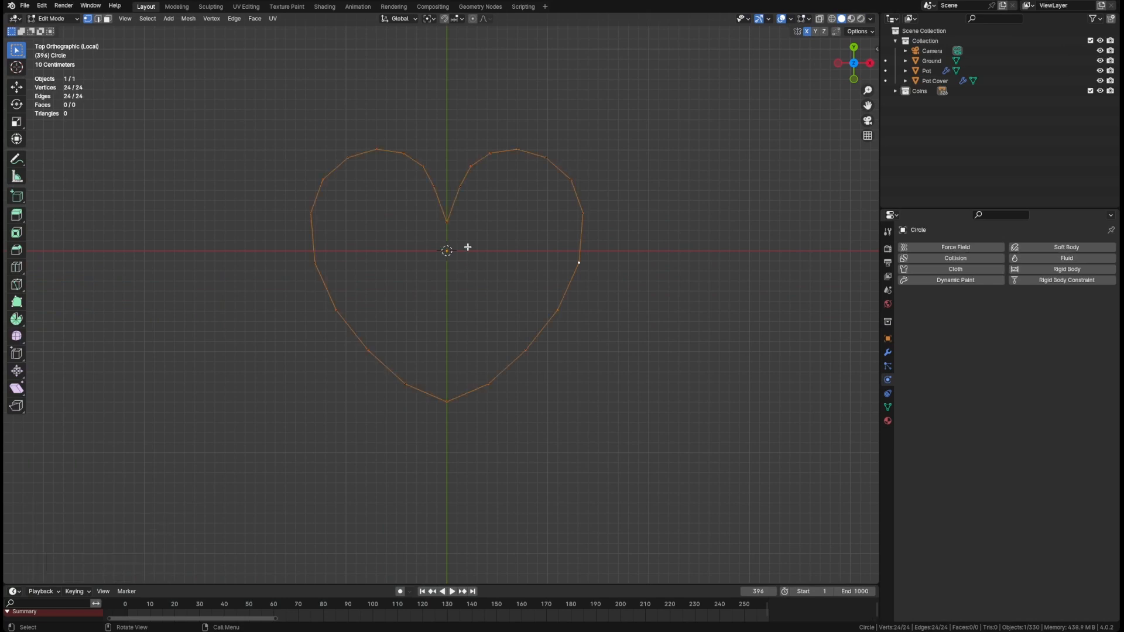
scroll(477, 223, "up", 2)
scroll(472, 239, "down", 5)
scroll(472, 240, "up", 4)
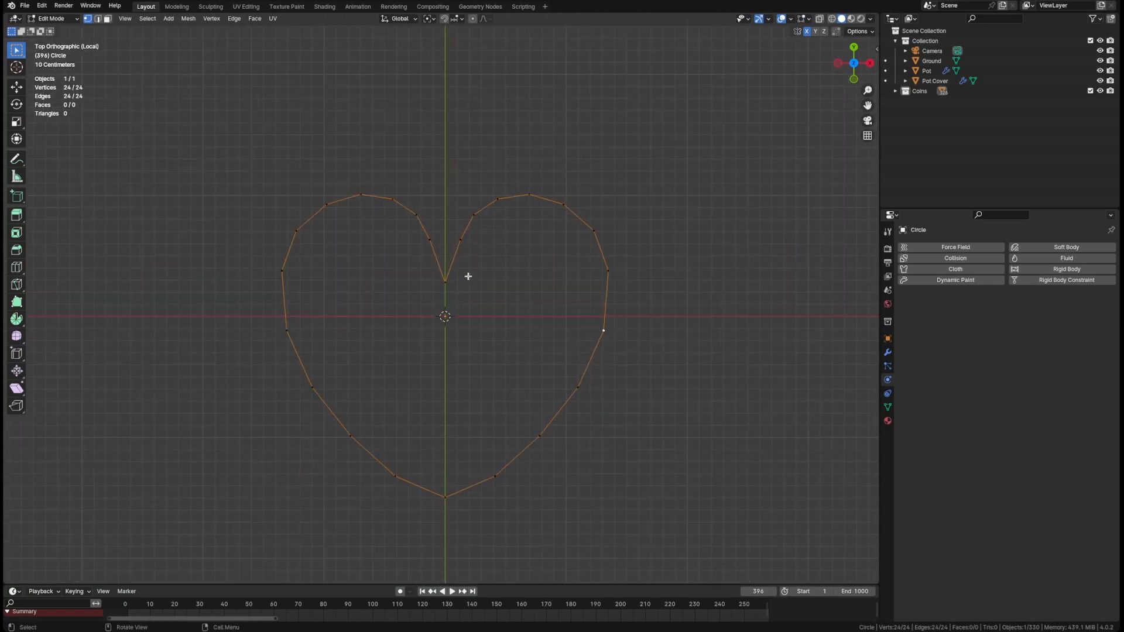
key("super+v")
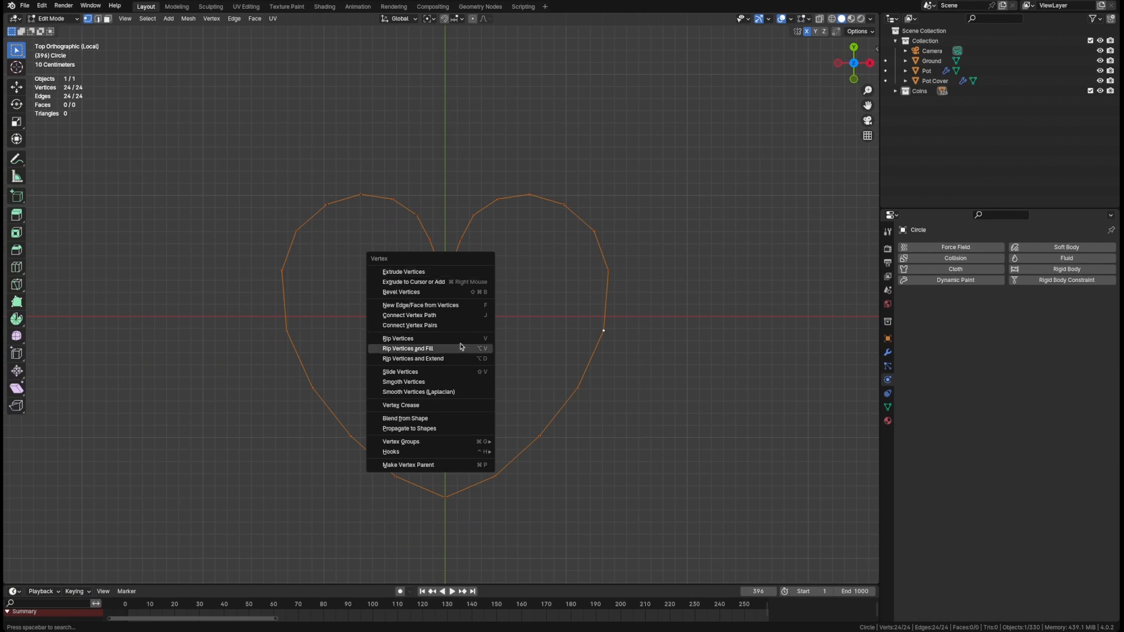
left_click(448, 380)
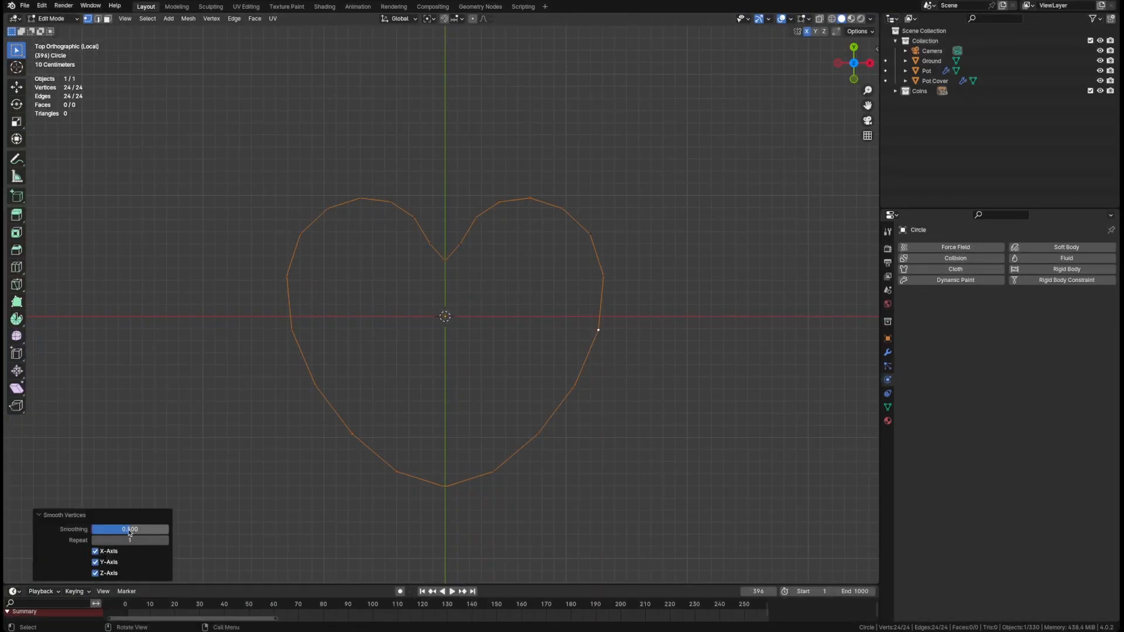
mouse_move(129, 532)
left_mouse_down()
mouse_move(146, 532)
mouse_move(92, 532)
mouse_move(114, 532)
left_mouse_up()
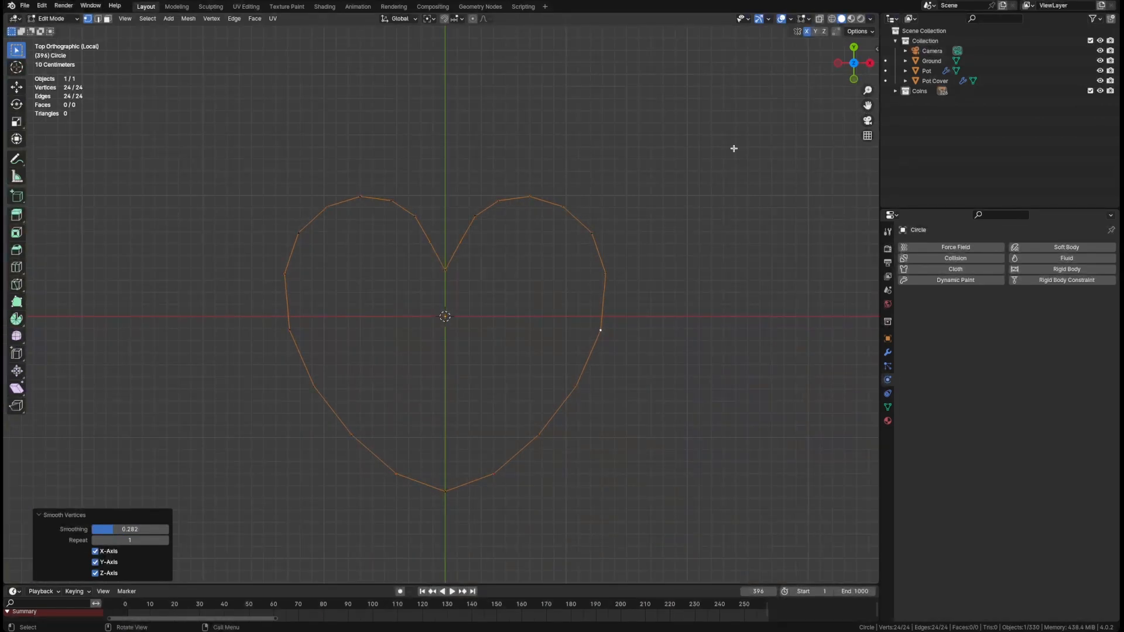
Try to even out the spacing of the heart outline's vertices with LoopTools Space.
key("n")
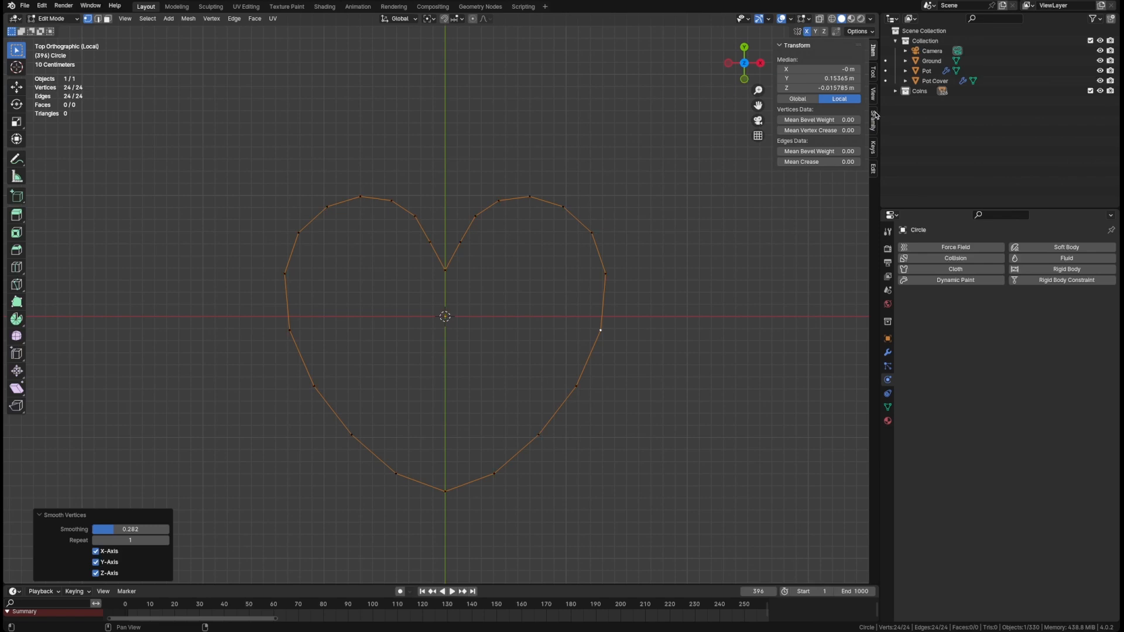
left_click(874, 169)
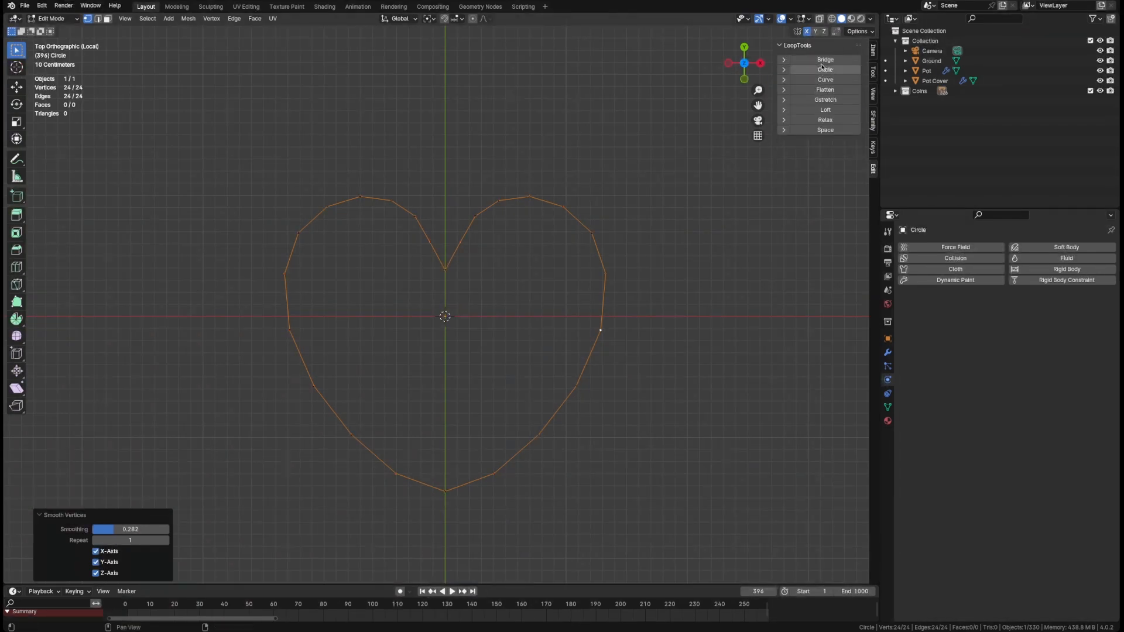
left_click(823, 130)
key("ctrl+z")
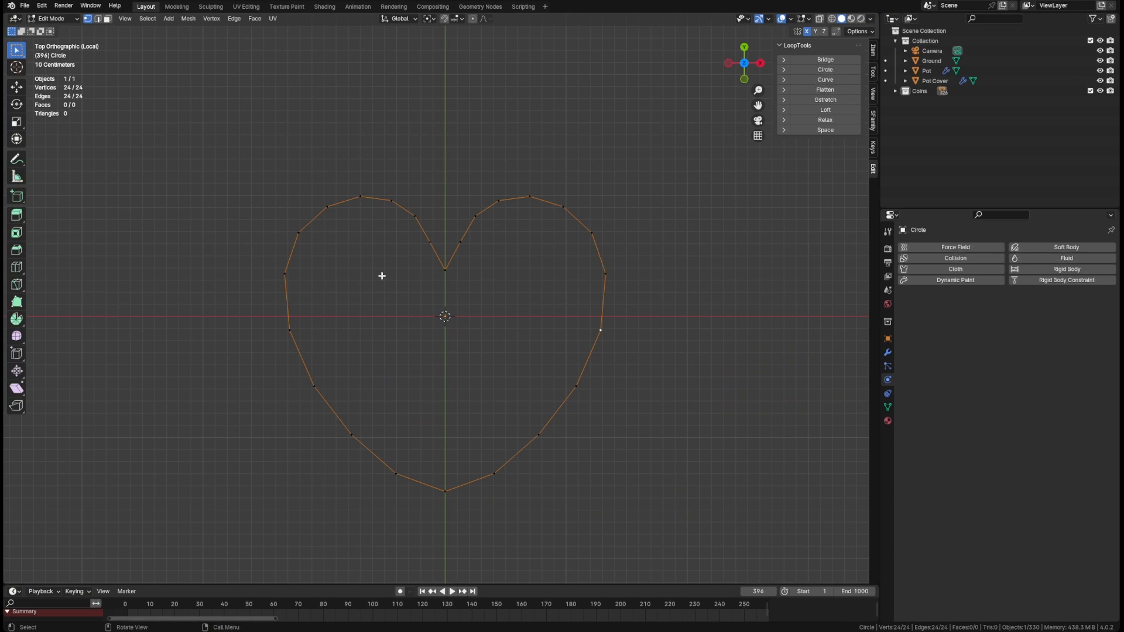
Fill the closed heart outline with a single face.
key("f")
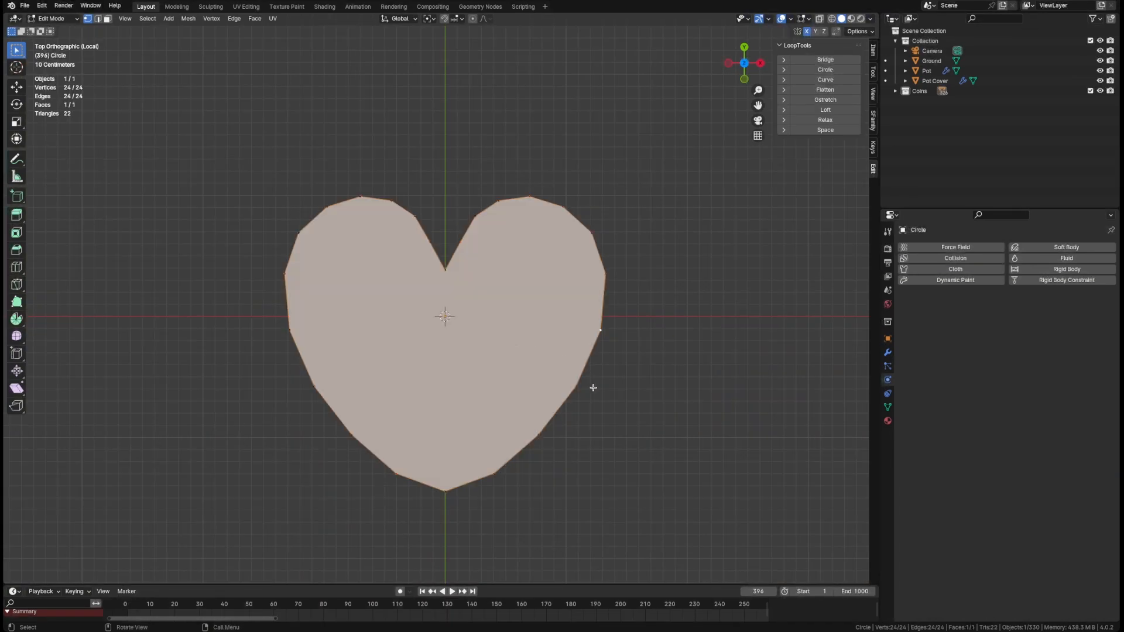
Try to inset the heart face by about 0.14 m.
key("i")
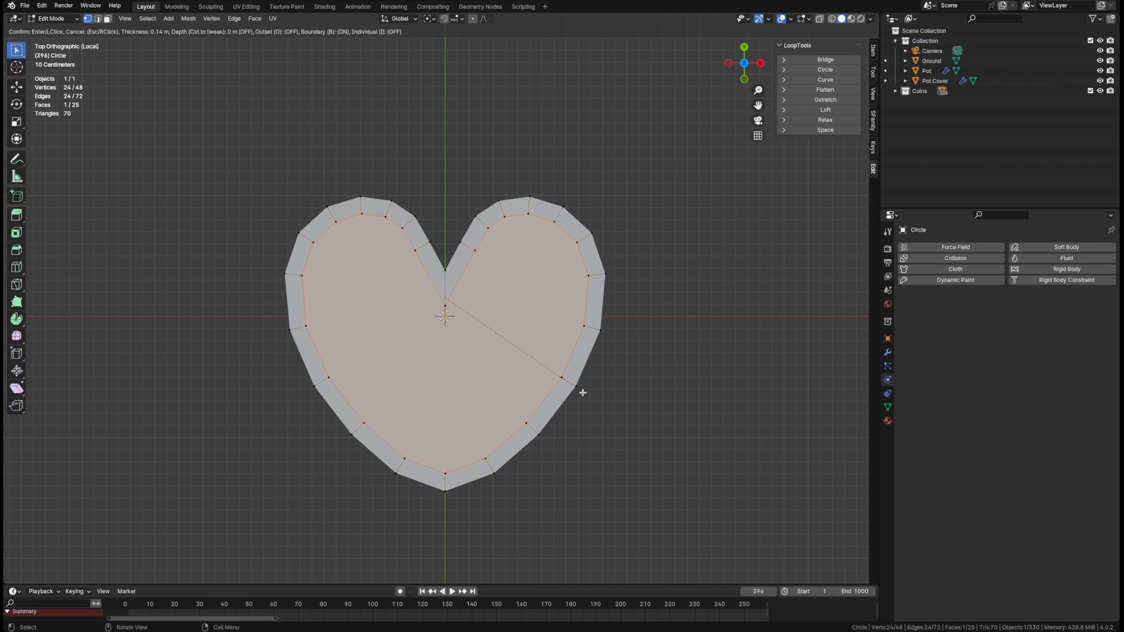
left_click(583, 392)
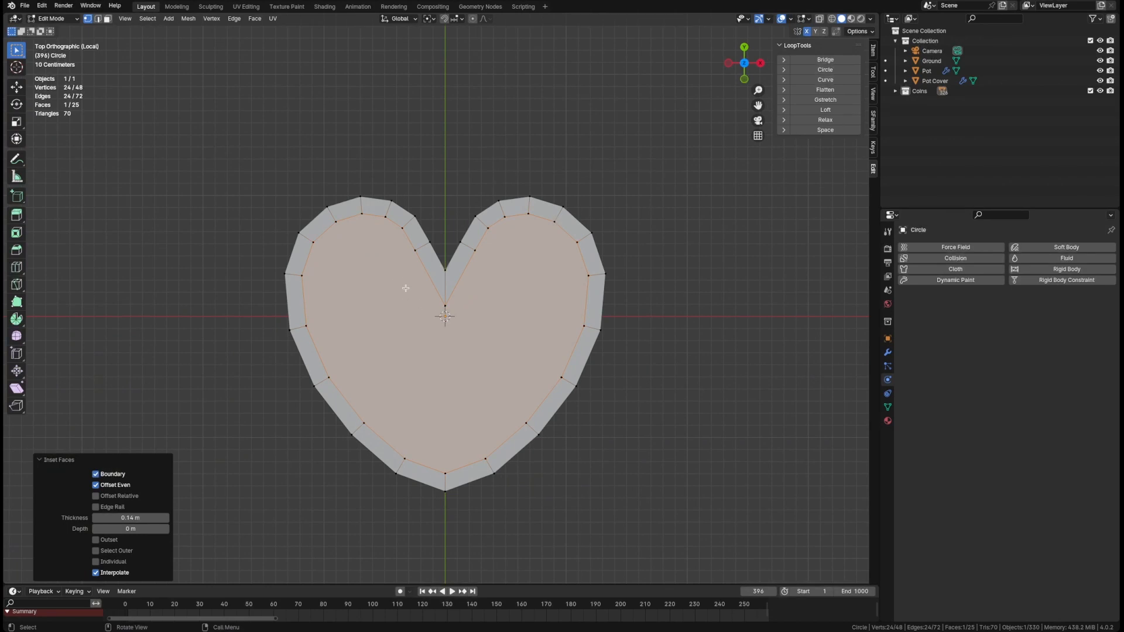
key("ctrl+z")
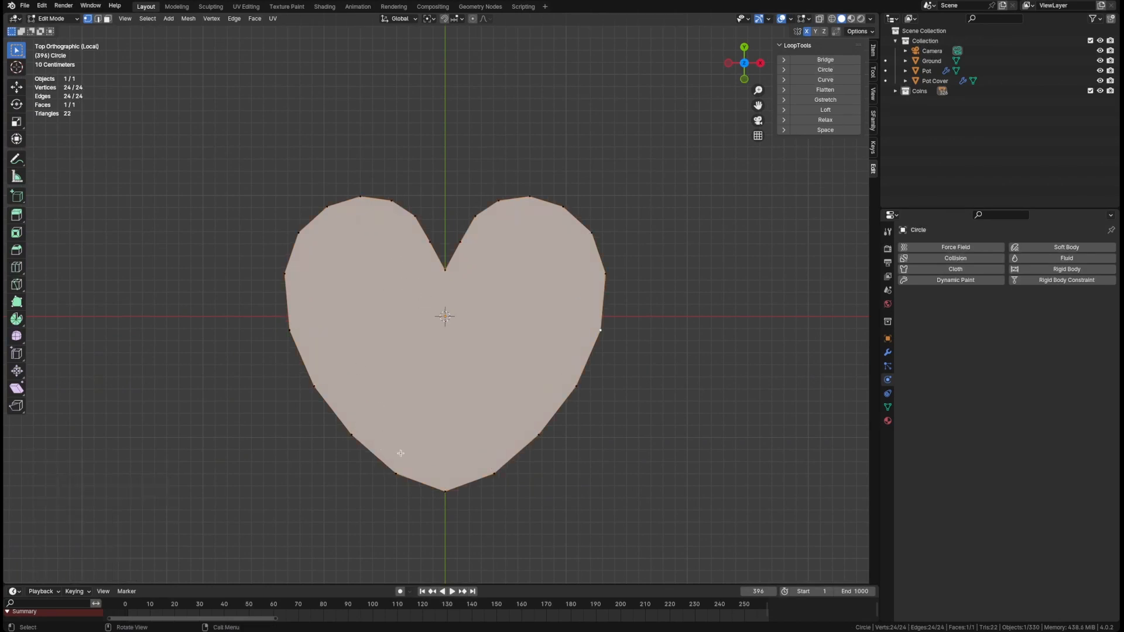
Connect the cleft vertex to the bottom tip vertex, splitting the heart face along its centre line.
left_click(446, 273)
left_click(450, 482, "shift")
key("j")
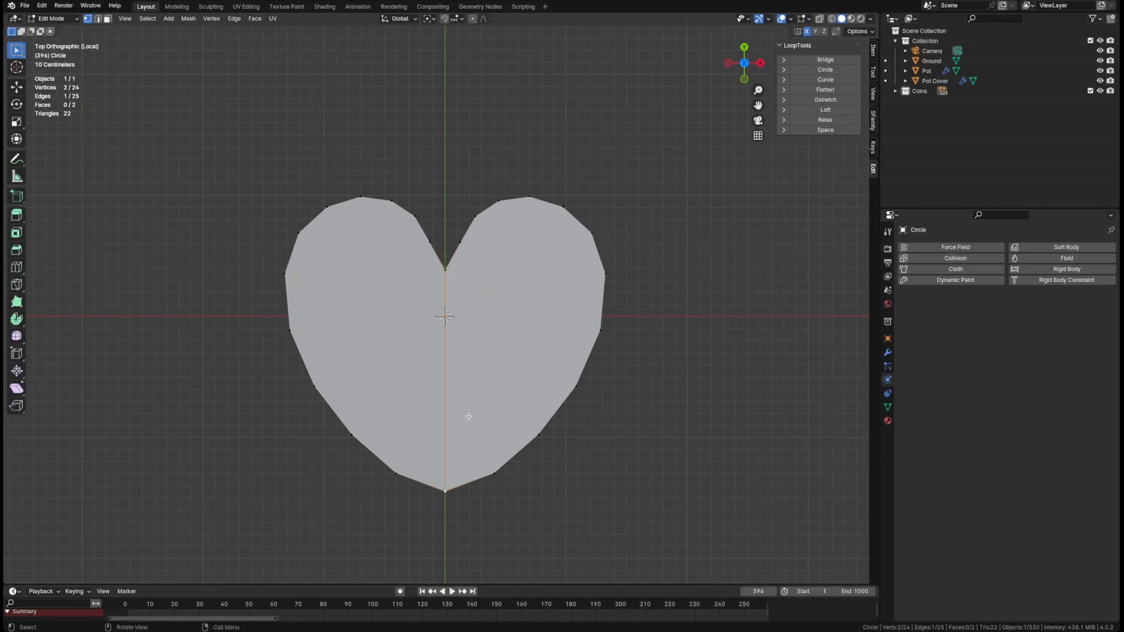
mouse_move(457, 373)
middle_mouse_down()
mouse_move(500, 363)
mouse_move(475, 375)
middle_mouse_up()
key("KP_7")
Connect the three lowest pairs of opposite outline vertices with horizontal edges above the bottom tip.
left_click(397, 473)
left_click(494, 473, "shift")
left_click(353, 435)
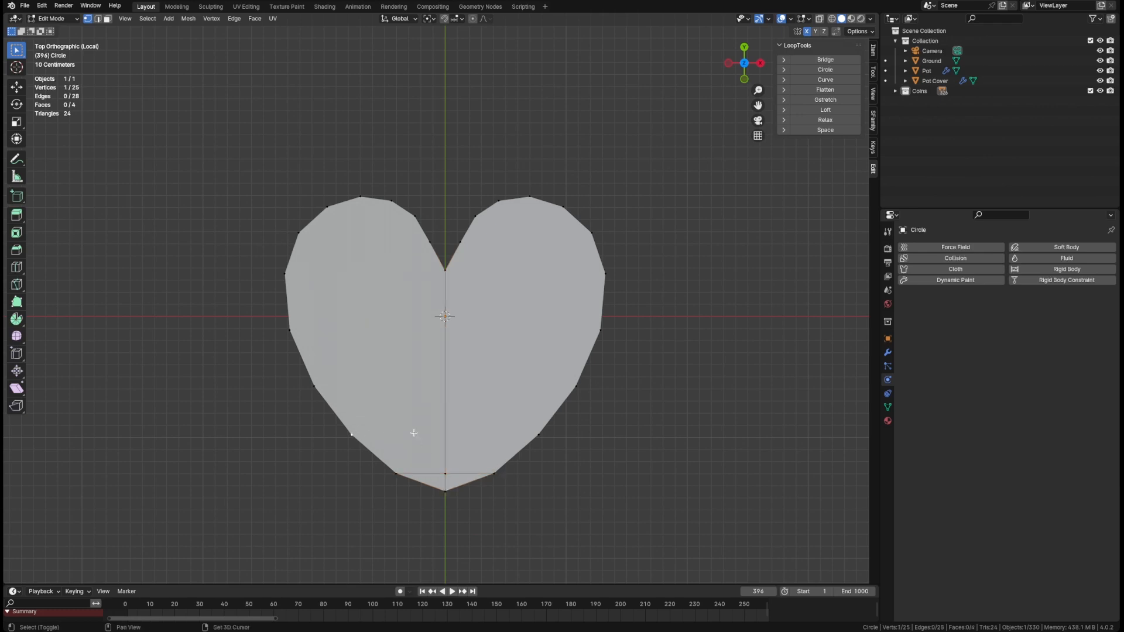
left_click(538, 435, "shift")
key("j")
left_click(314, 386)
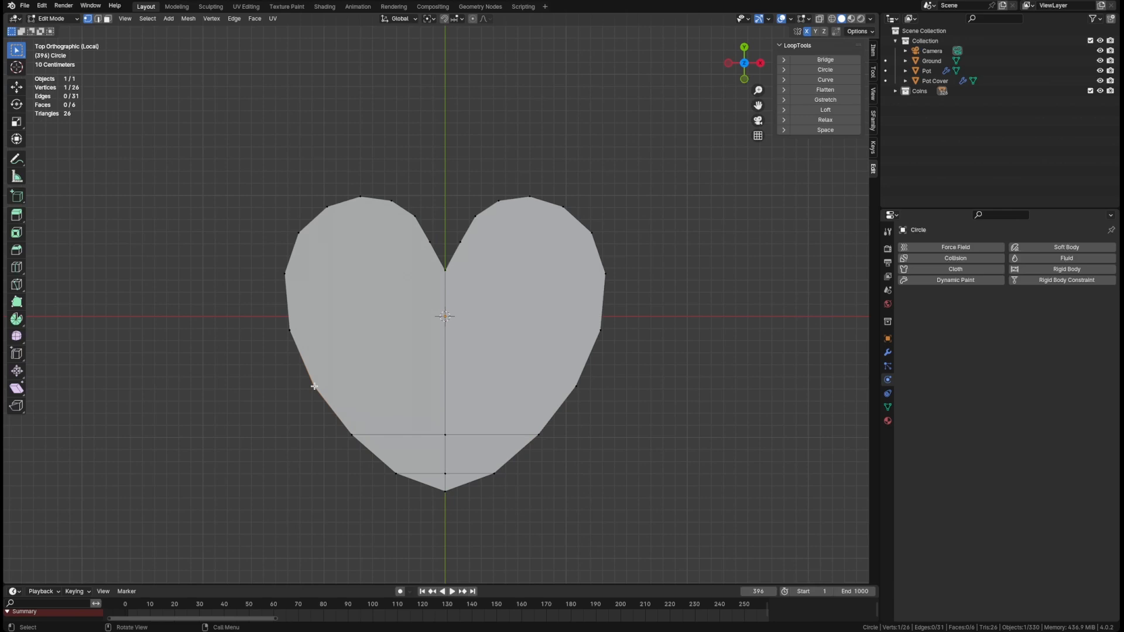
left_click(576, 386, "shift")
key("j")
Connect the next two pairs of opposite side vertices across the heart, up to the level of the cleft.
left_click(287, 330)
left_click(598, 329, "shift")
key("j")
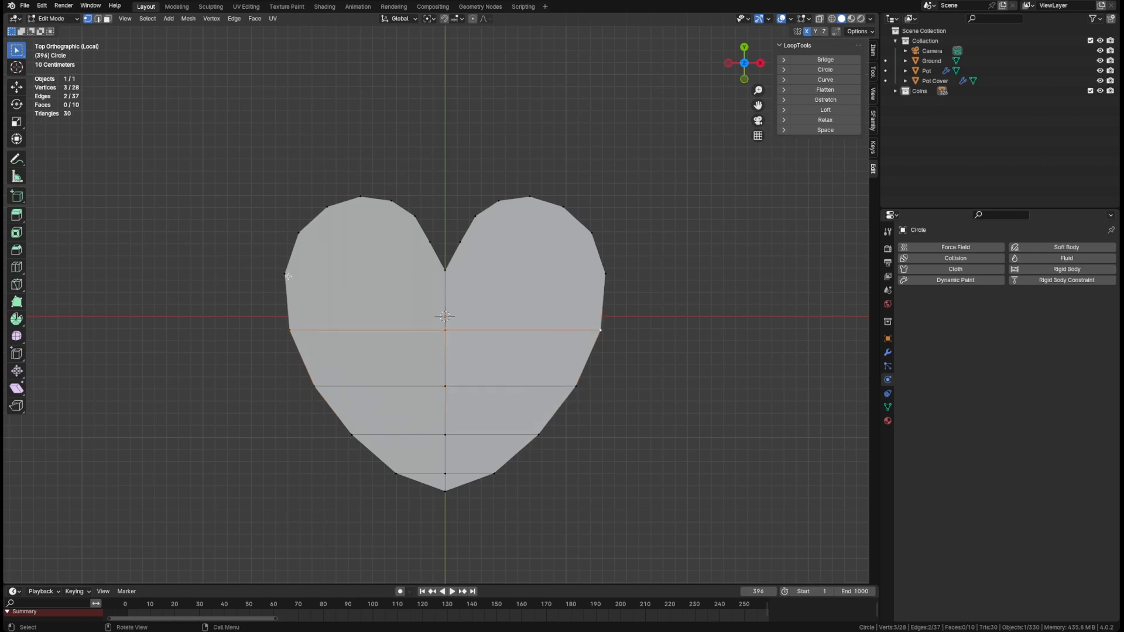
left_click(605, 273, "shift")
key("j")
Divide each upper lobe with two cross edges joining its inner and outer outline vertices.
left_click(314, 236)
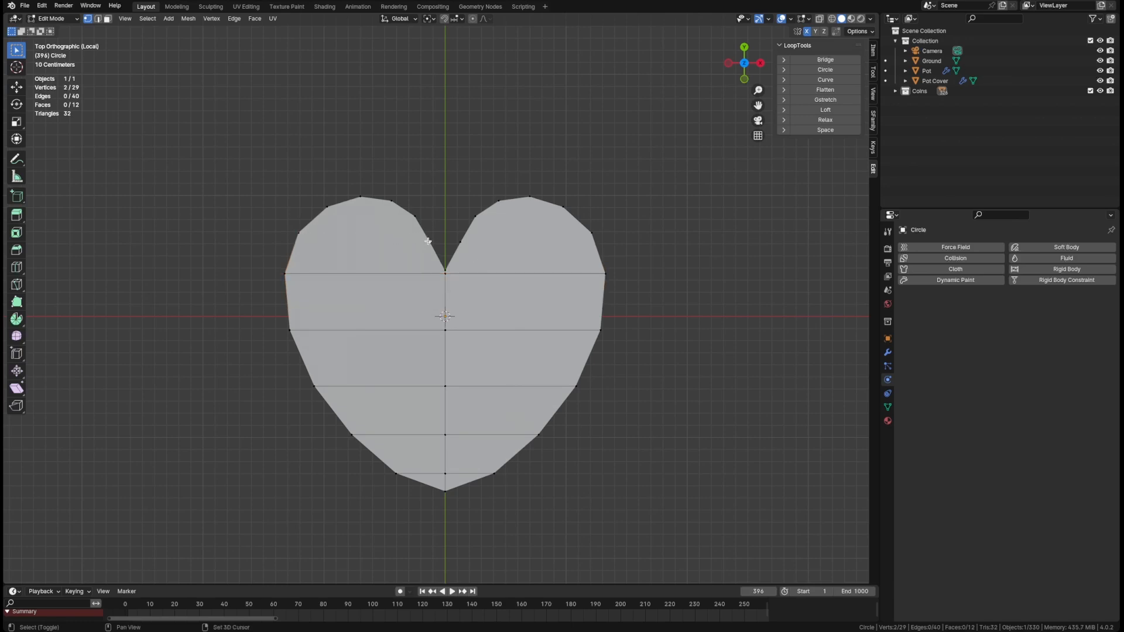
key("j")
left_click(461, 242)
left_click(592, 233, "shift")
key("j")
left_click(476, 217)
key("j")
left_click(413, 216)
left_click(325, 208, "shift")
key("f")
Examine the filled heart mesh in object mode from the front and from the top.
key("Tab")
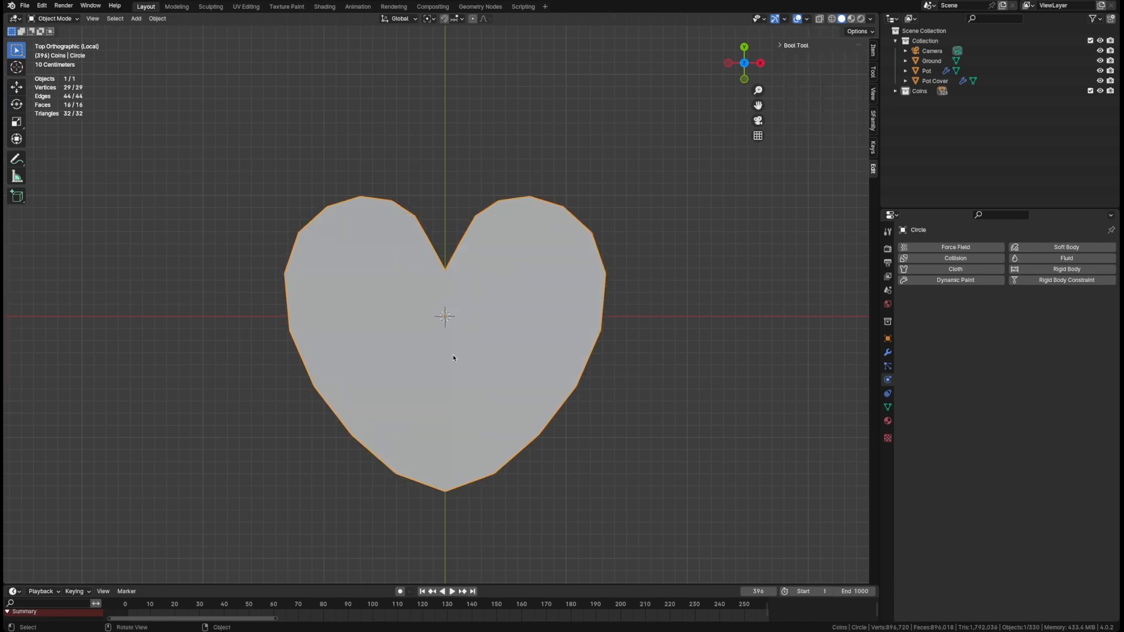
scroll(452, 352, "down", 4)
middle_click_drag(452, 323, 449, 303, "shift")
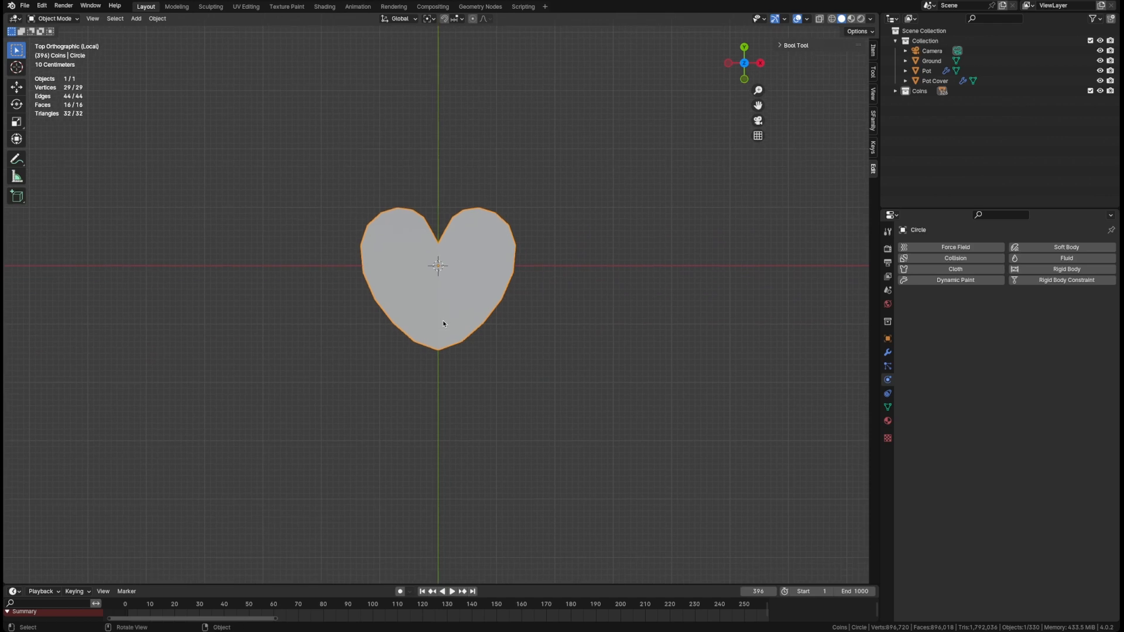
key("Tab")
key("Tab")
key("KP_1")
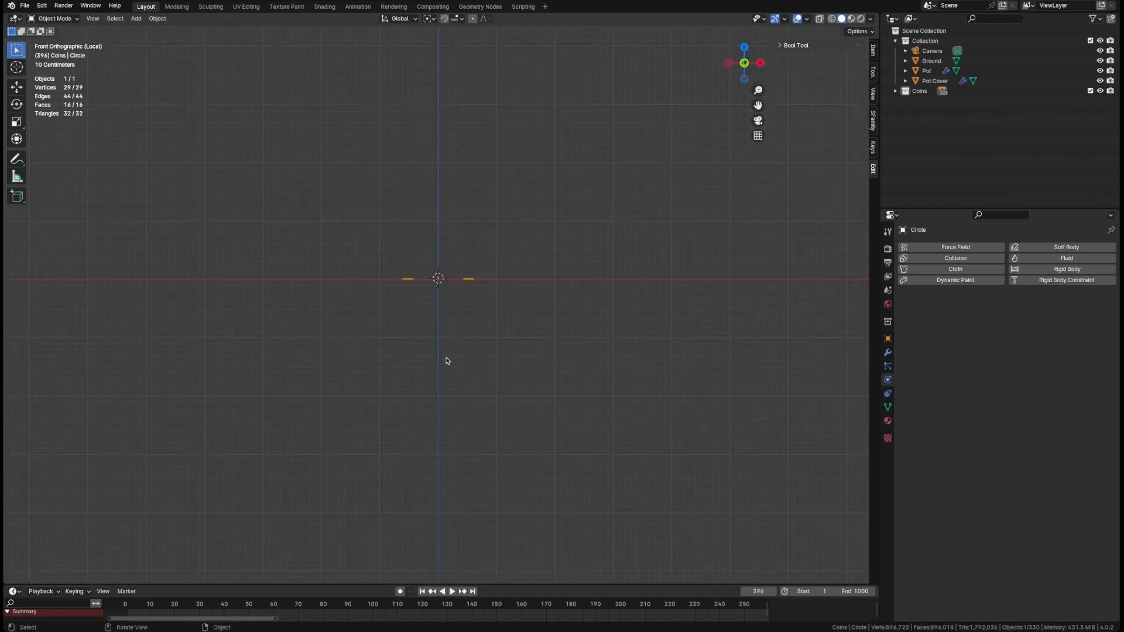
key("KP_7")
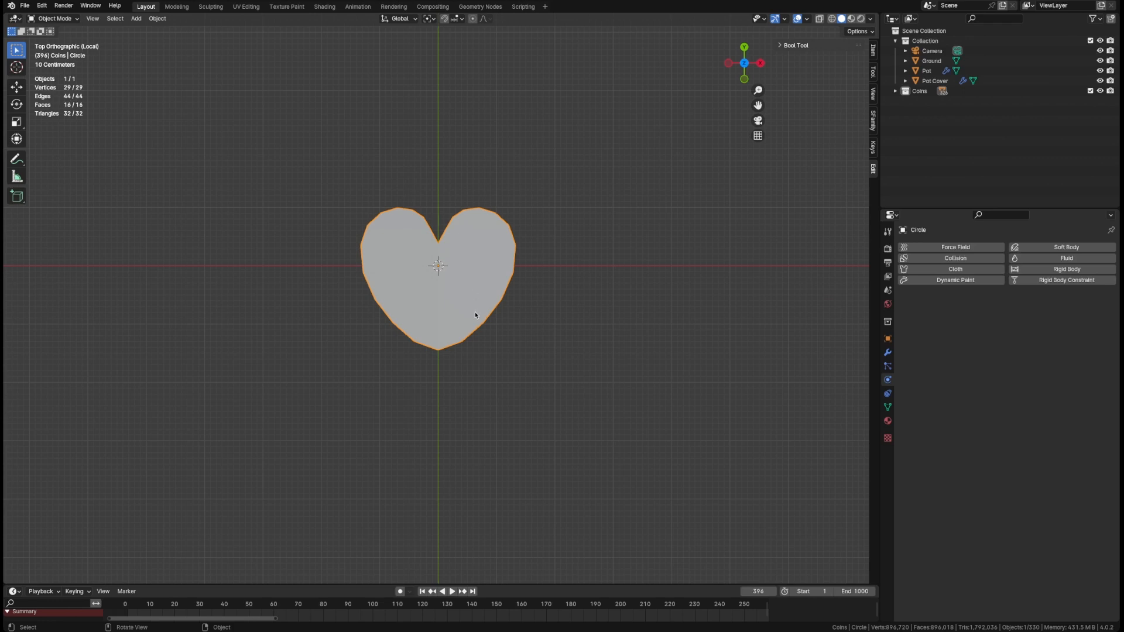
middle_click_drag(475, 315, 443, 396, "shift")
Merge the two nearly coincident vertices at the heart's cleft with Merge At Last.
key("Tab")
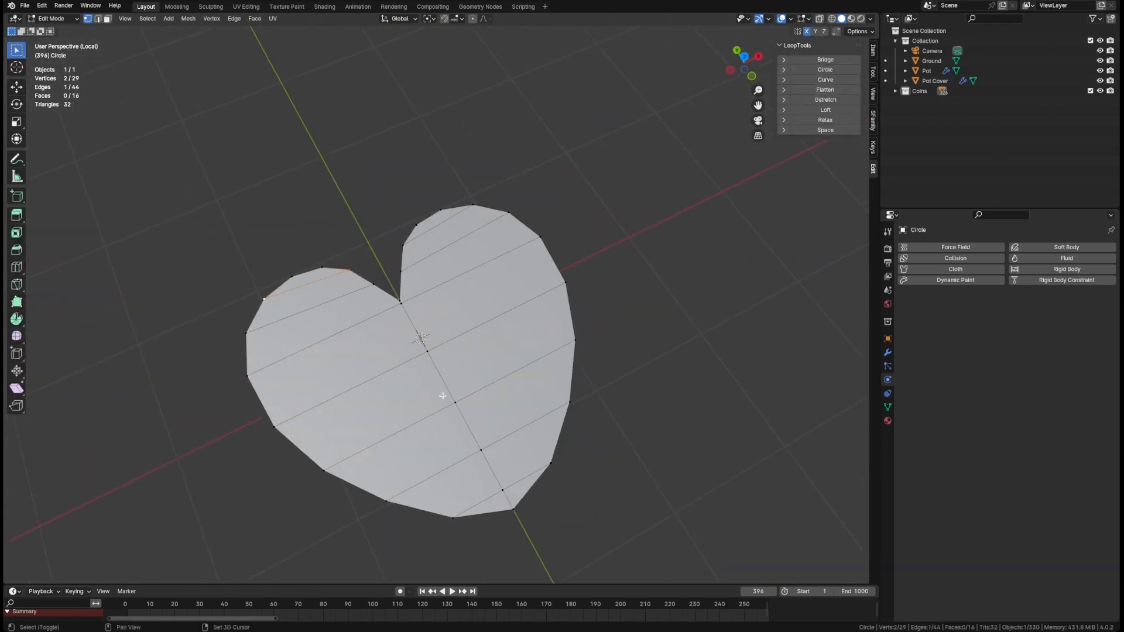
key("2")
middle_click_drag(401, 304, 419, 251)
scroll(368, 258, "up", 4)
key("Tab")
key("Tab")
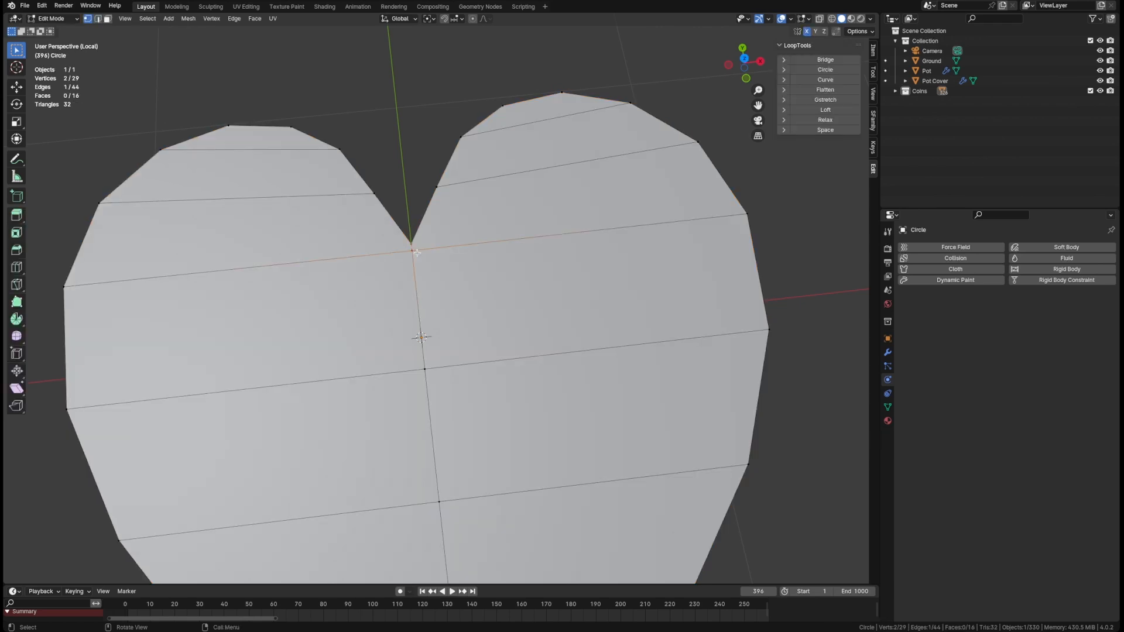
left_click(413, 250, "shift")
key("m")
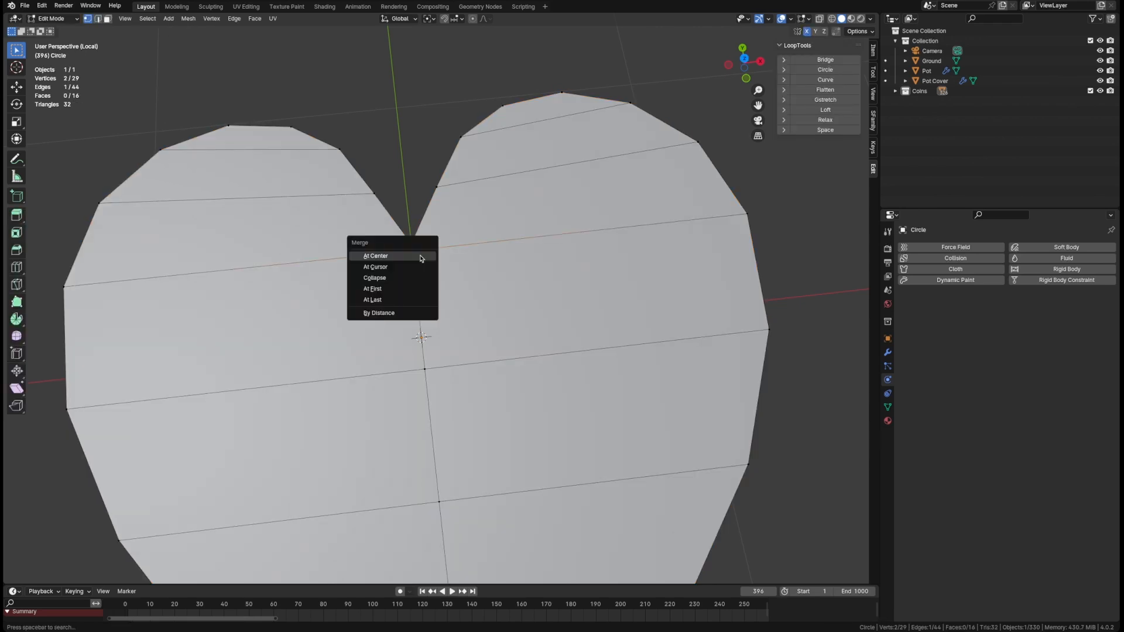
left_click(392, 300)
scroll(445, 278, "down", 1)
key("Tab")
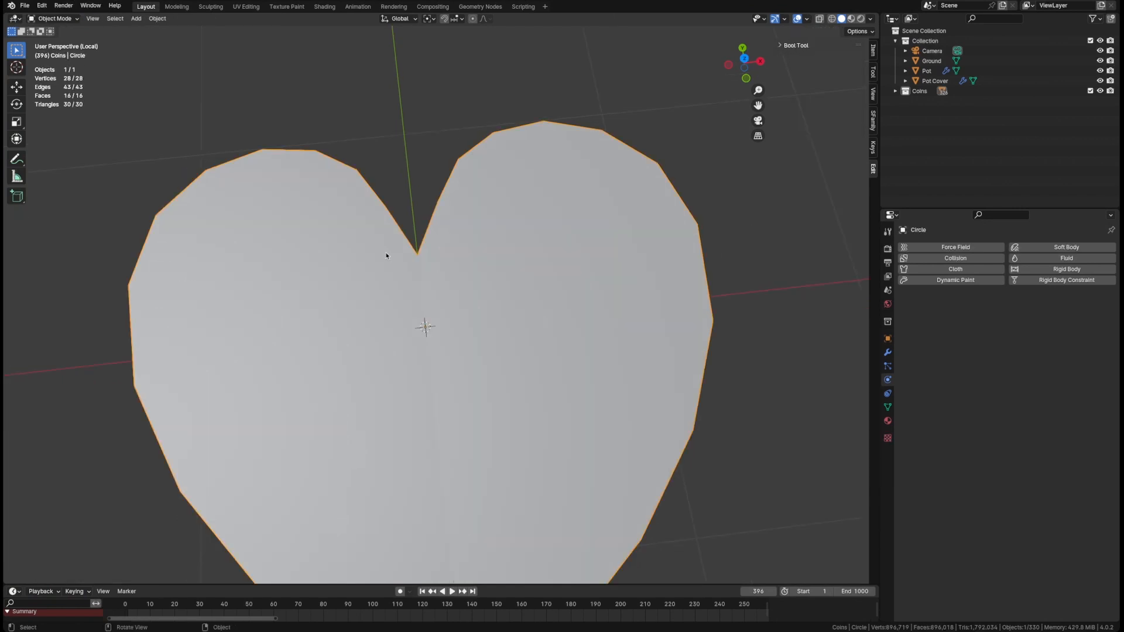
Check the faces beside the cleft and at the bottom tip by selecting them one after another.
key("Tab")
key("3")
left_click(313, 238)
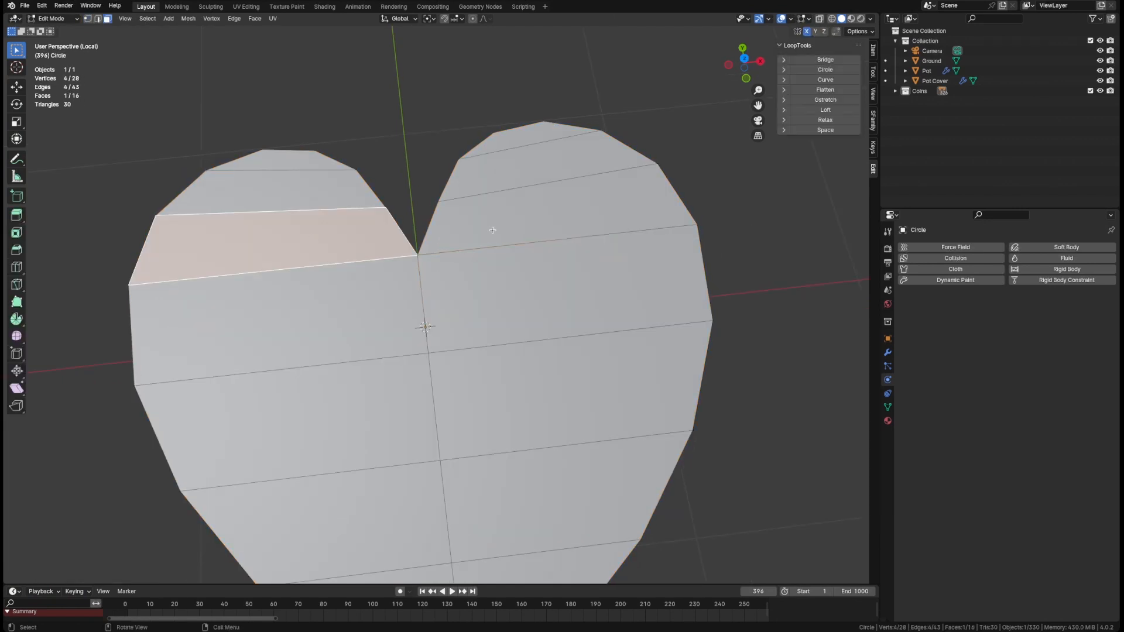
left_click(493, 230)
scroll(400, 254, "down", 2)
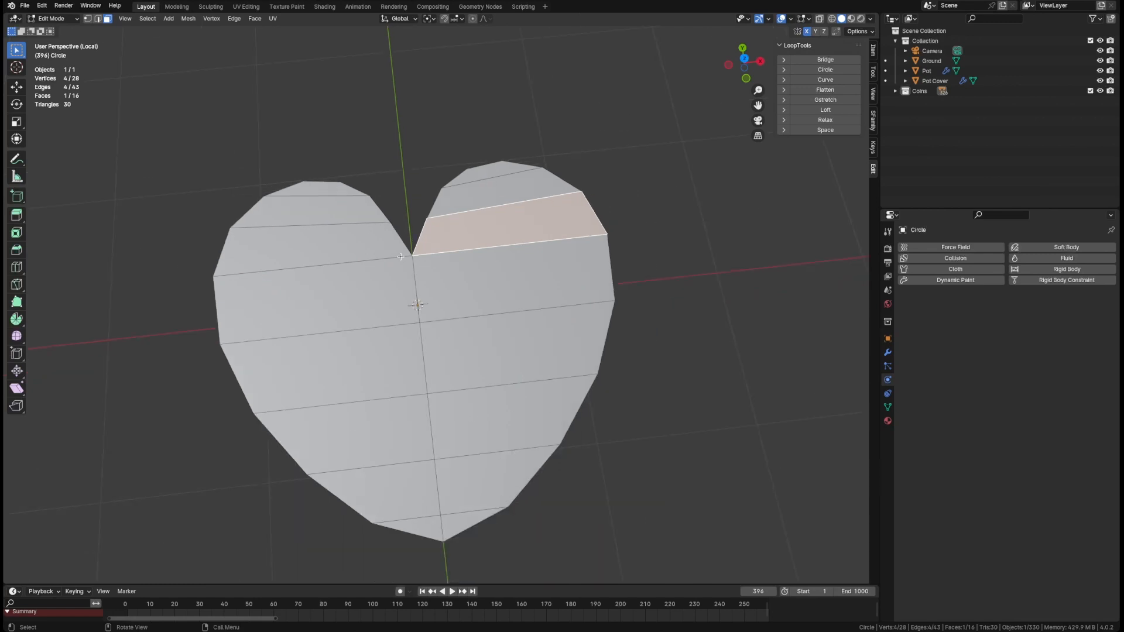
middle_click_drag(399, 298, 399, 245, "shift")
left_click(427, 466)
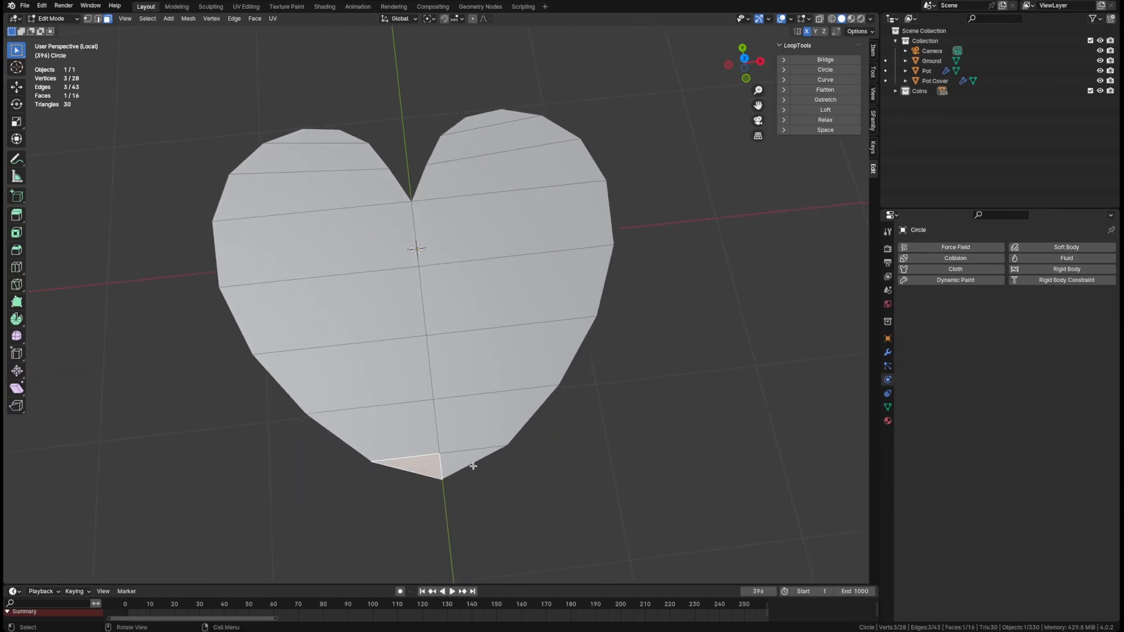
left_click(474, 466)
left_click(437, 454)
Save the Blender file and return to object mode.
key("ctrl+s")
key("Tab")
middle_click_drag(437, 398, 470, 367)
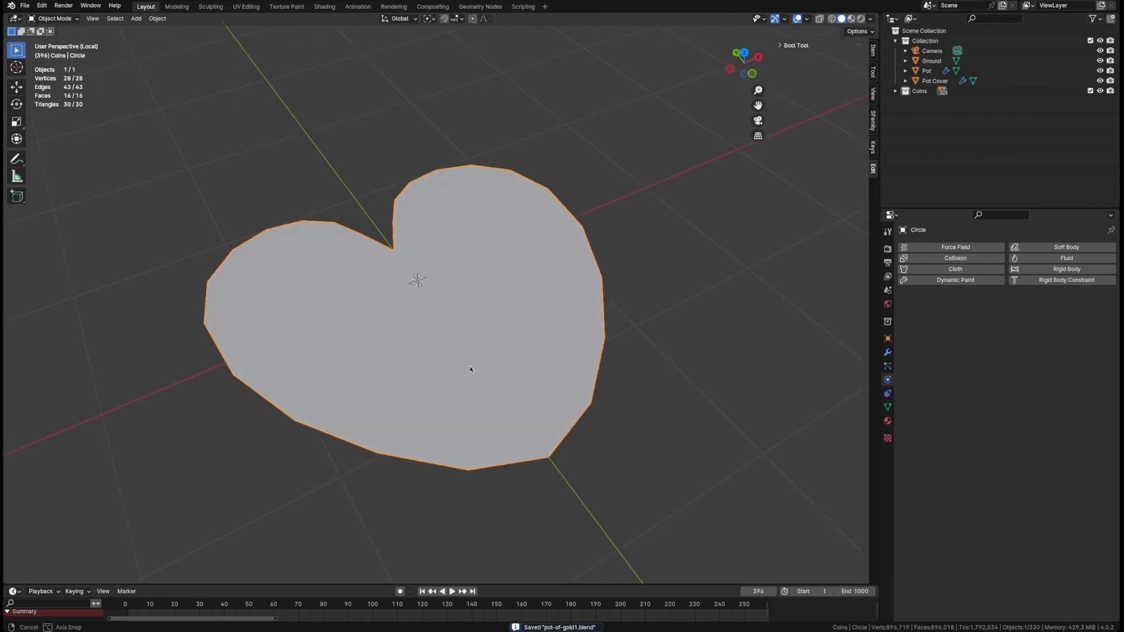
Select the centre-line edges from cleft to tip and try lowering them about 0.05 m along Z.
key("Tab")
key("2")
left_click(402, 263)
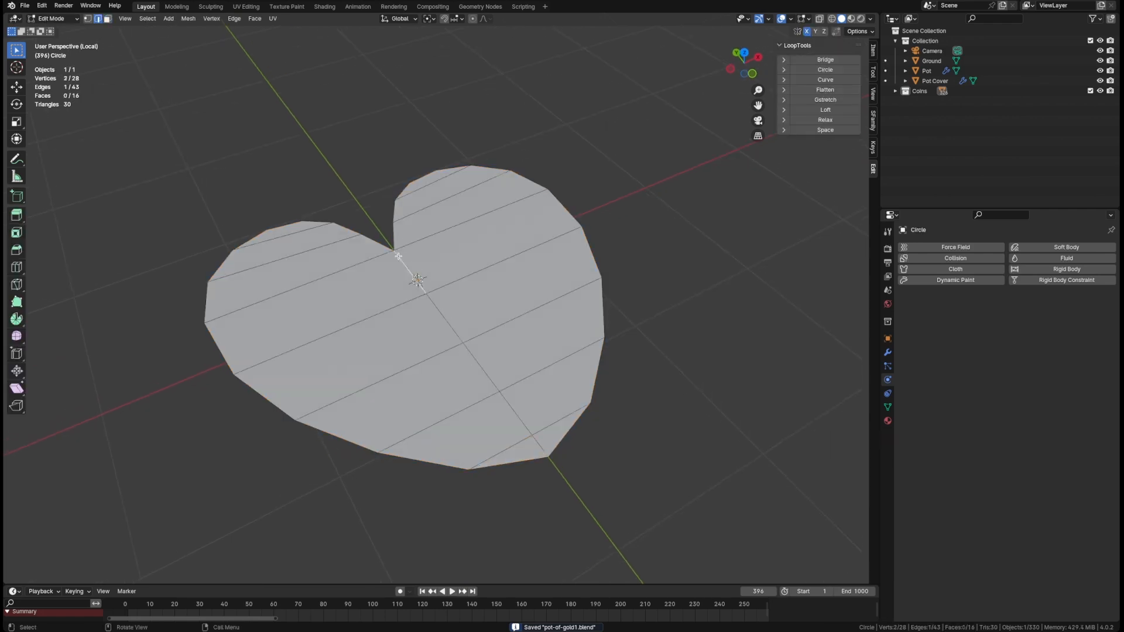
left_click(537, 444, "ctrl")
middle_click_drag(537, 444, 531, 407)
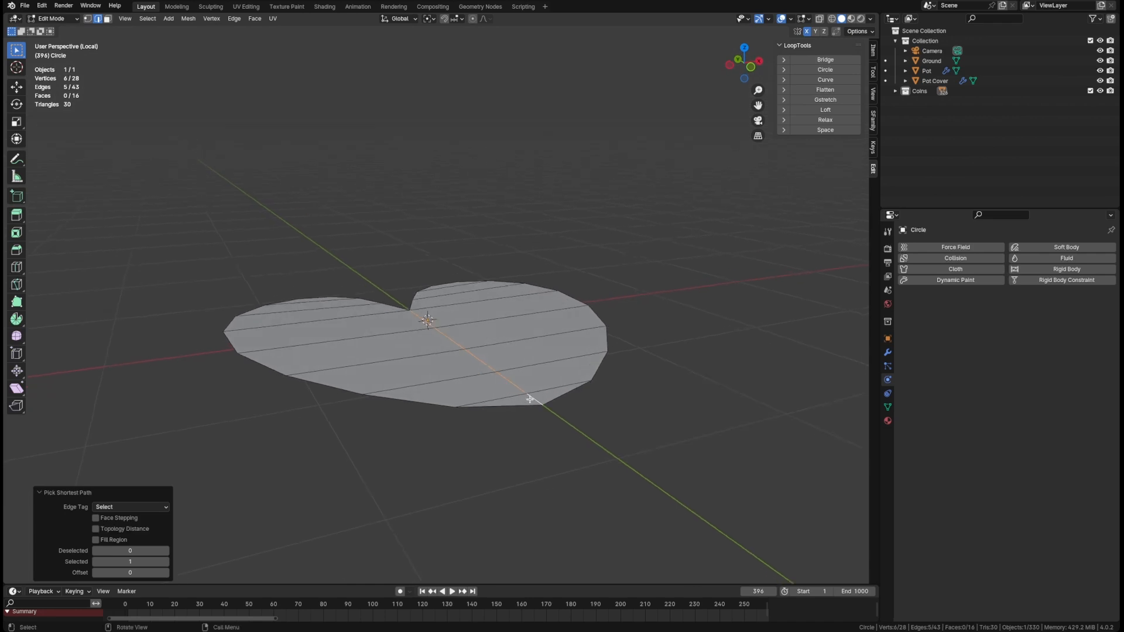
key("g")
key("z")
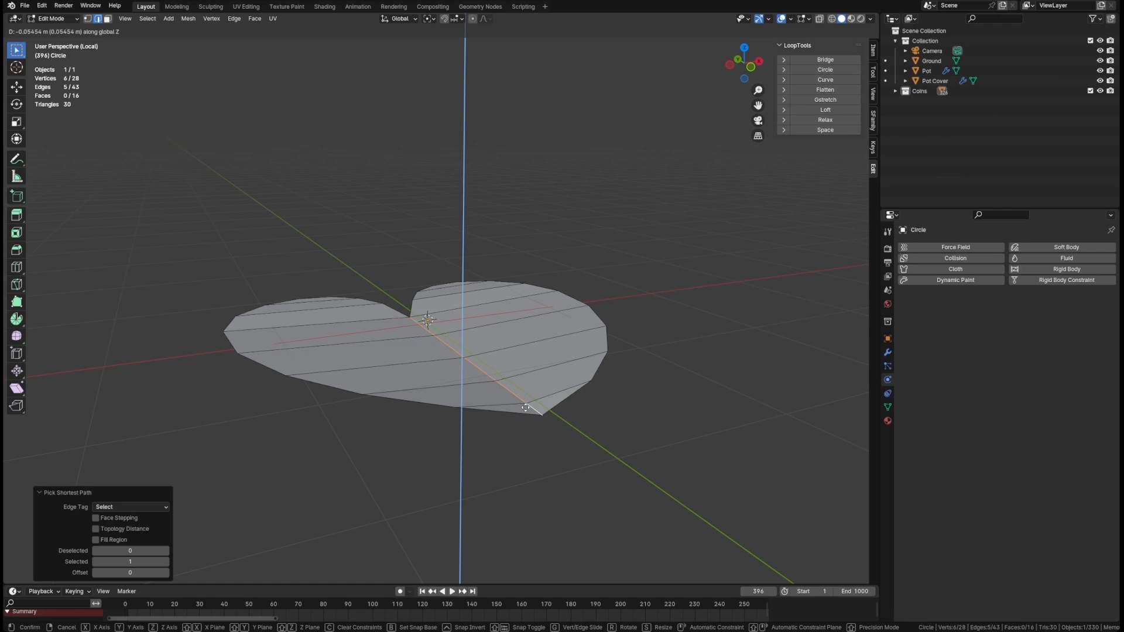
right_click(525, 408)
Add the edges along the right side of the cleft to the centre-line selection and try lowering them all about 0.096 m along Z.
middle_click_drag(476, 330, 466, 373)
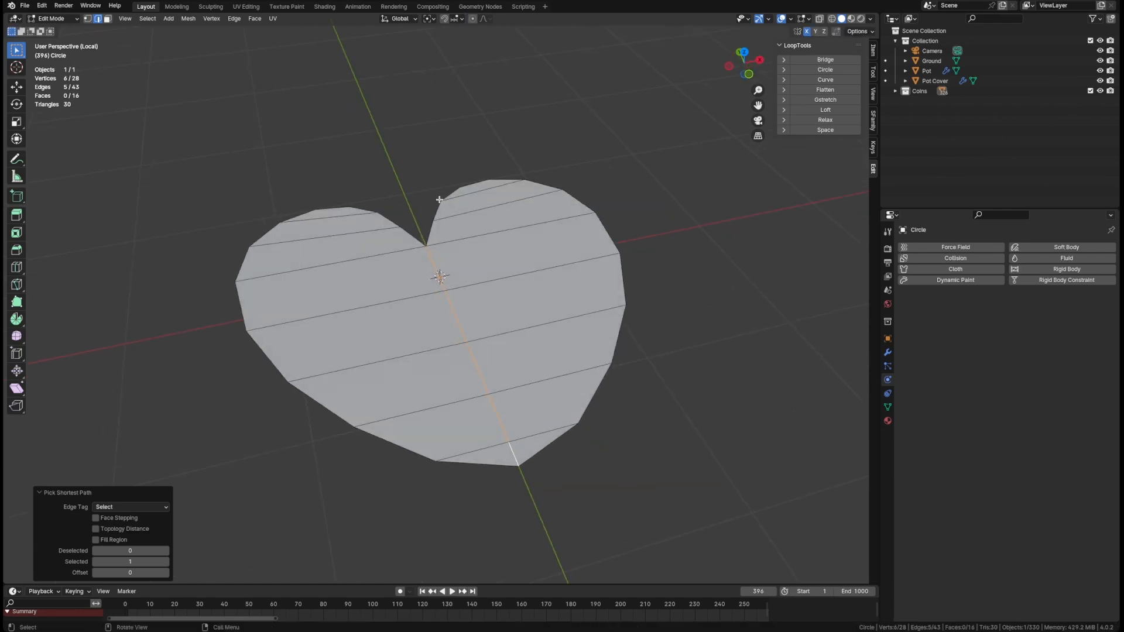
left_click(432, 235, "shift")
left_click(449, 192, "ctrl")
middle_click_drag(427, 201, 462, 266)
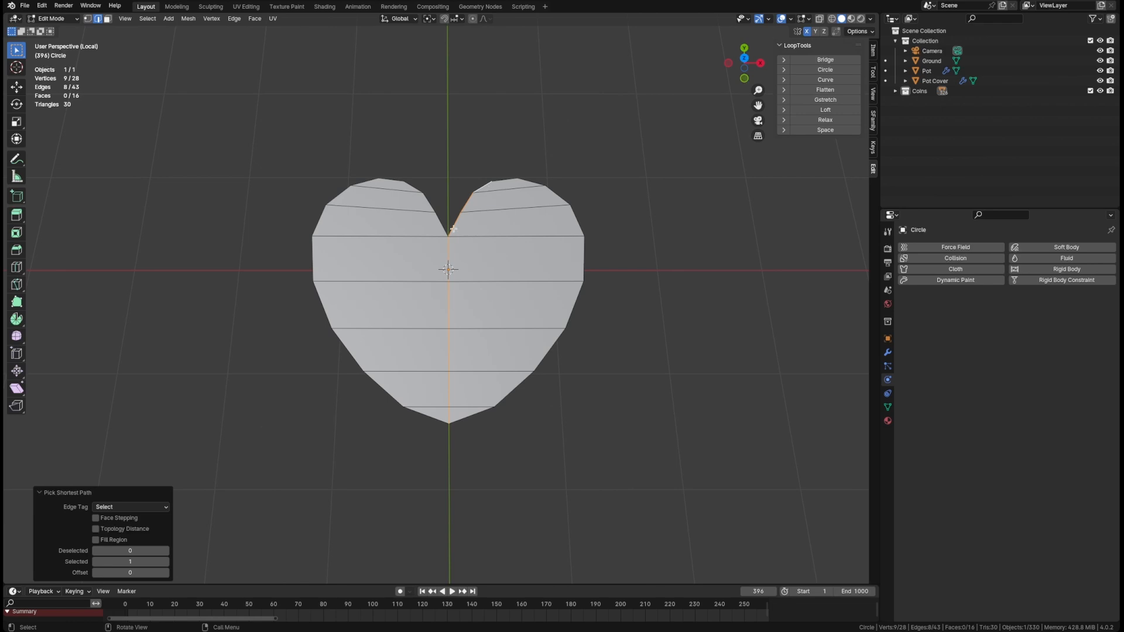
scroll(472, 202, "up", 2)
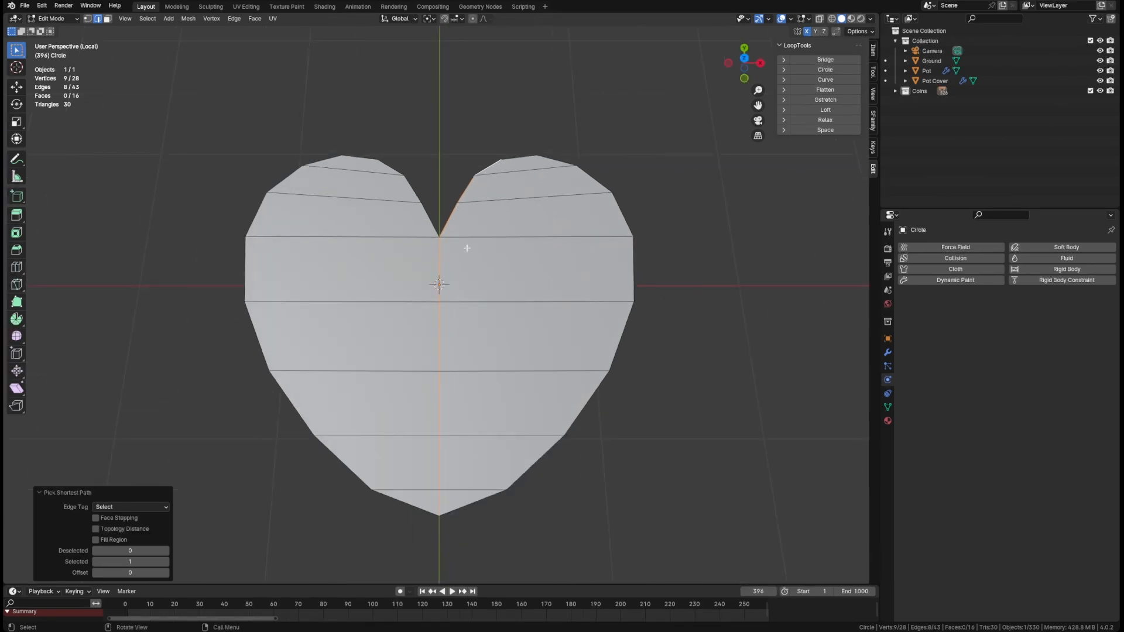
middle_click_drag(462, 371, 504, 311)
key("g")
key("z")
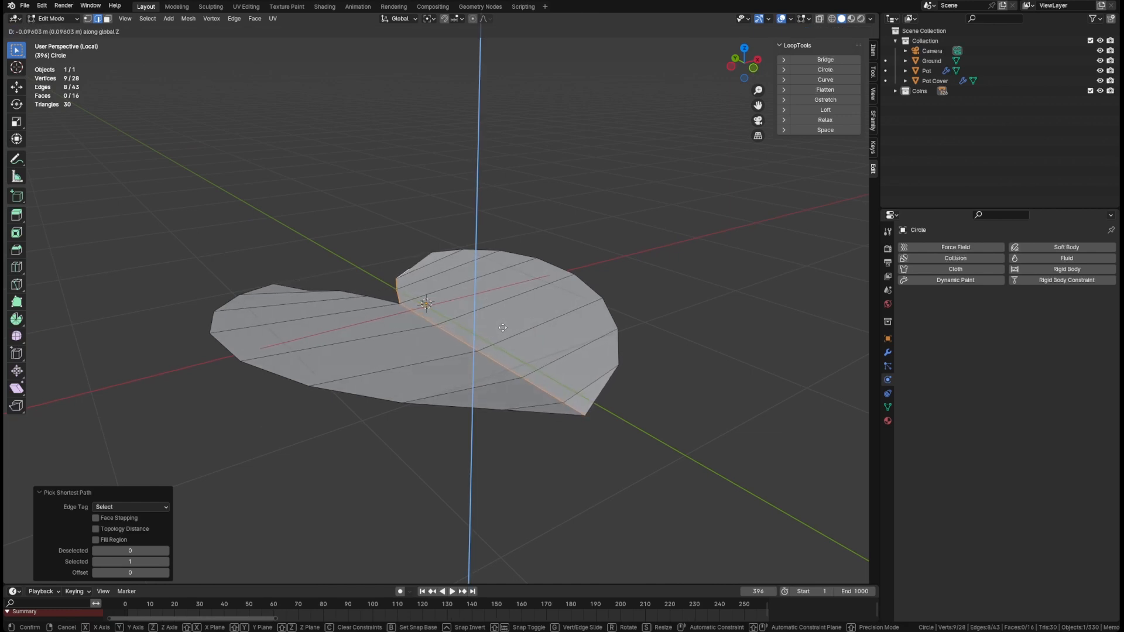
left_click(503, 327)
middle_click_drag(503, 328, 445, 385)
left_click(440, 229)
key("ctrl+z")
key("ctrl+z")
Subdivide the outline edge on the right side of the heart's bottom tip with one cut.
key("grave")
key("grave")
scroll(470, 252, "up", 3)
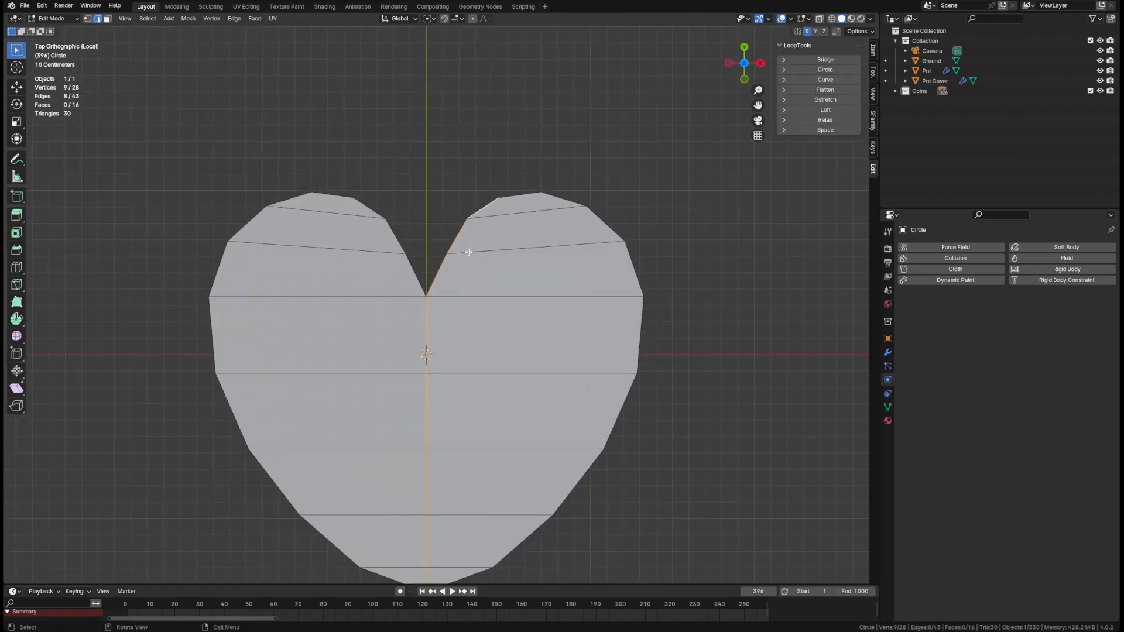
middle_click_drag(464, 280, 459, 231, "shift")
scroll(459, 231, "down", 1)
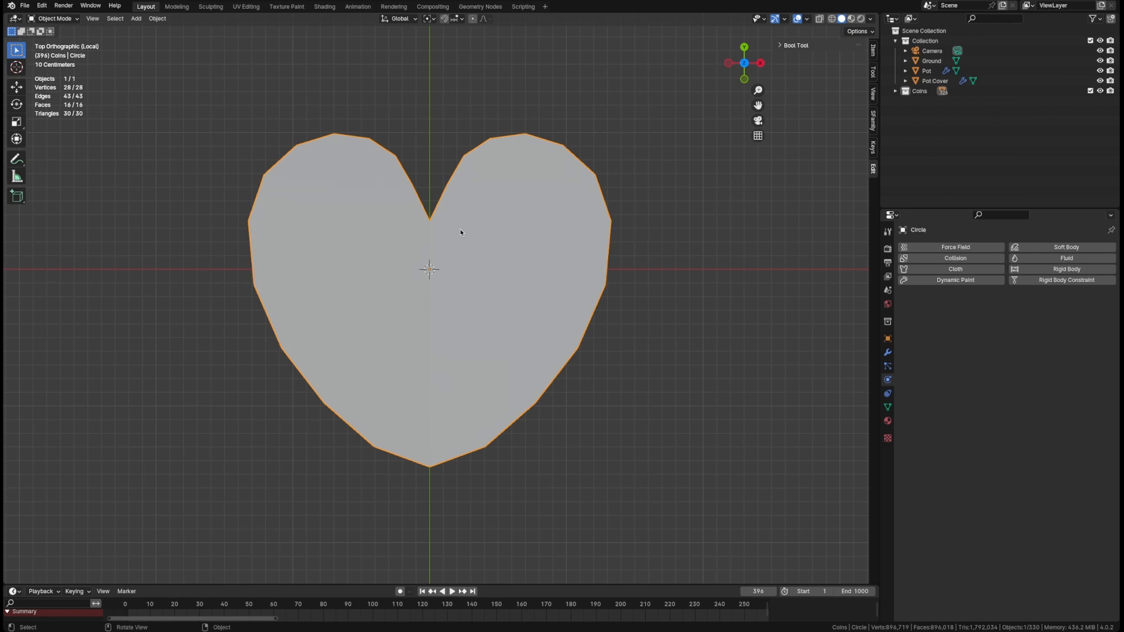
key("1")
left_click(458, 190)
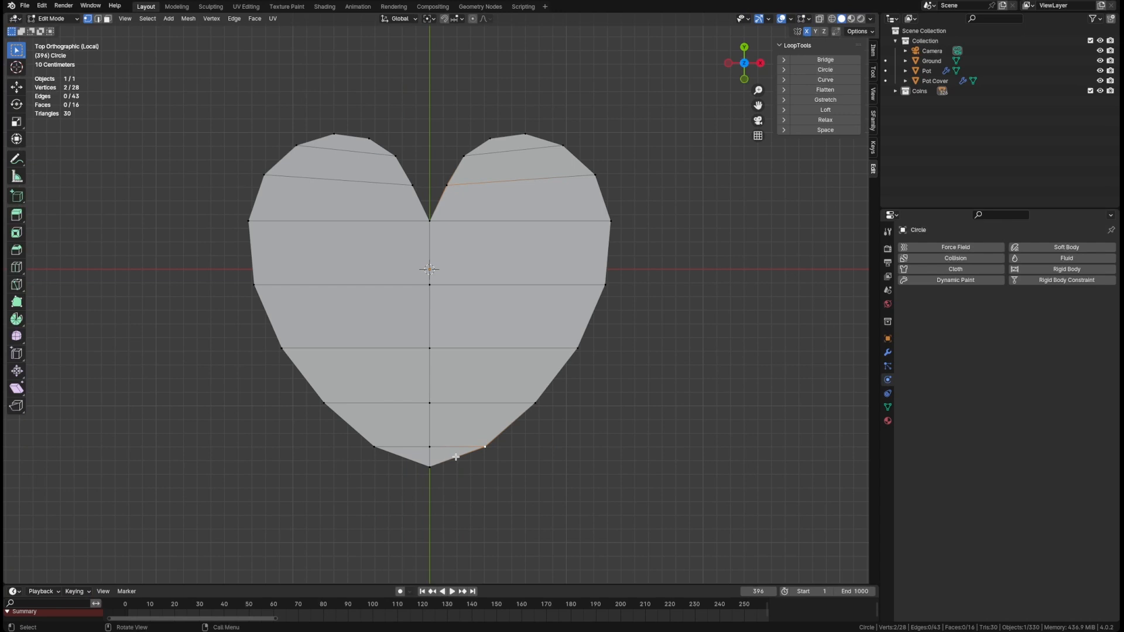
scroll(456, 456, "up", 2)
key("2")
left_click(456, 457)
right_click(456, 457)
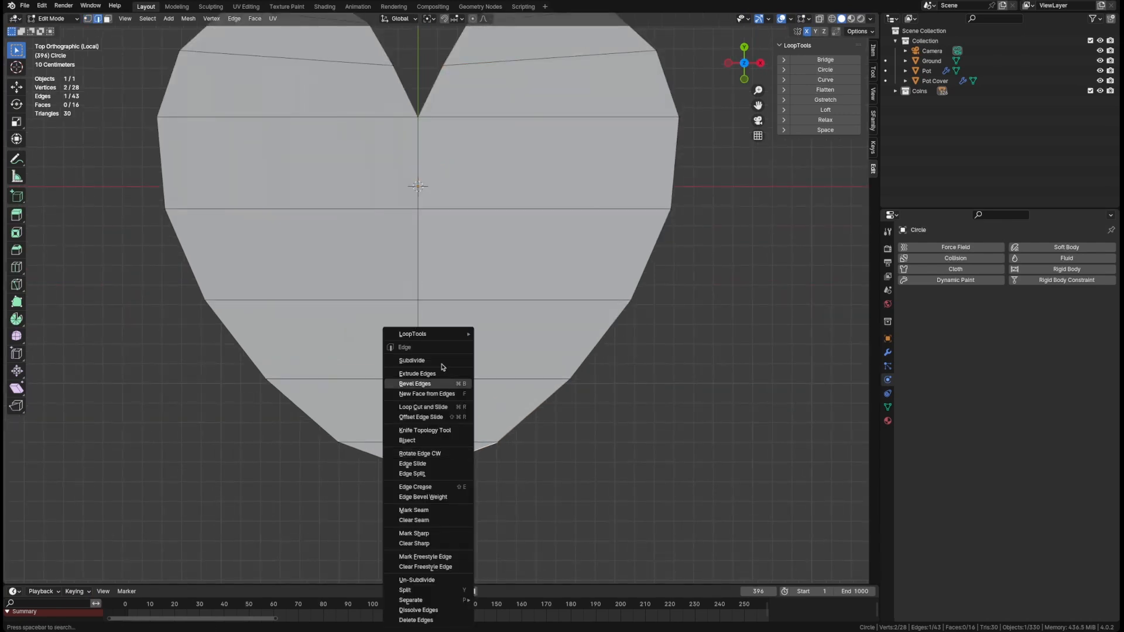
left_click(443, 359)
Subdivide the outline edge on the left side of the bottom tip with one cut.
left_click(394, 461)
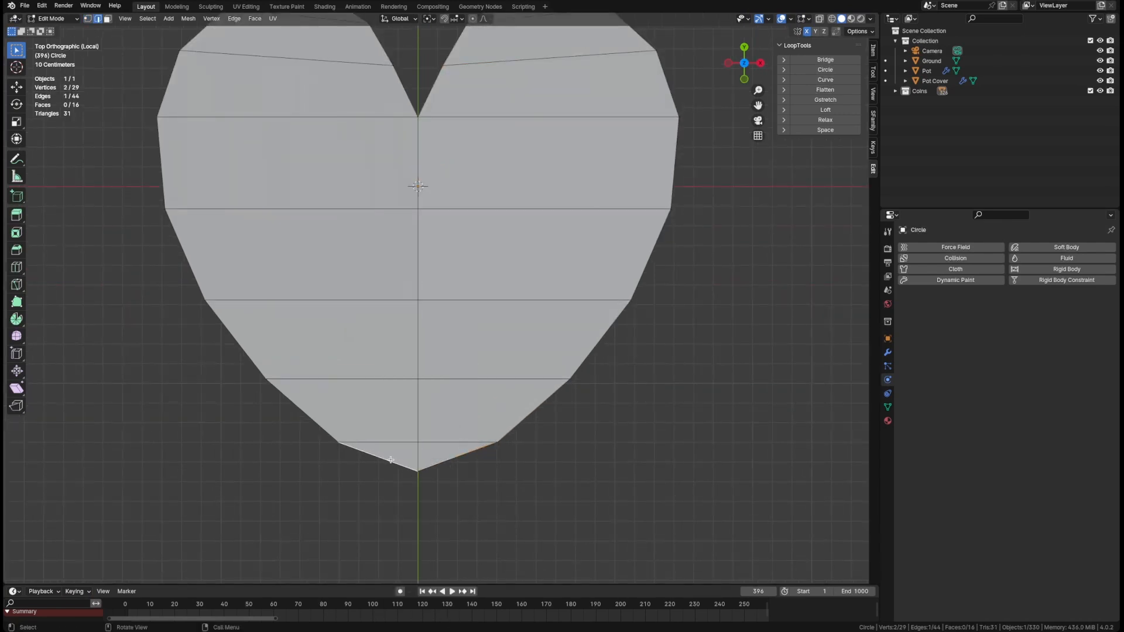
right_click(389, 460)
left_click(387, 361)
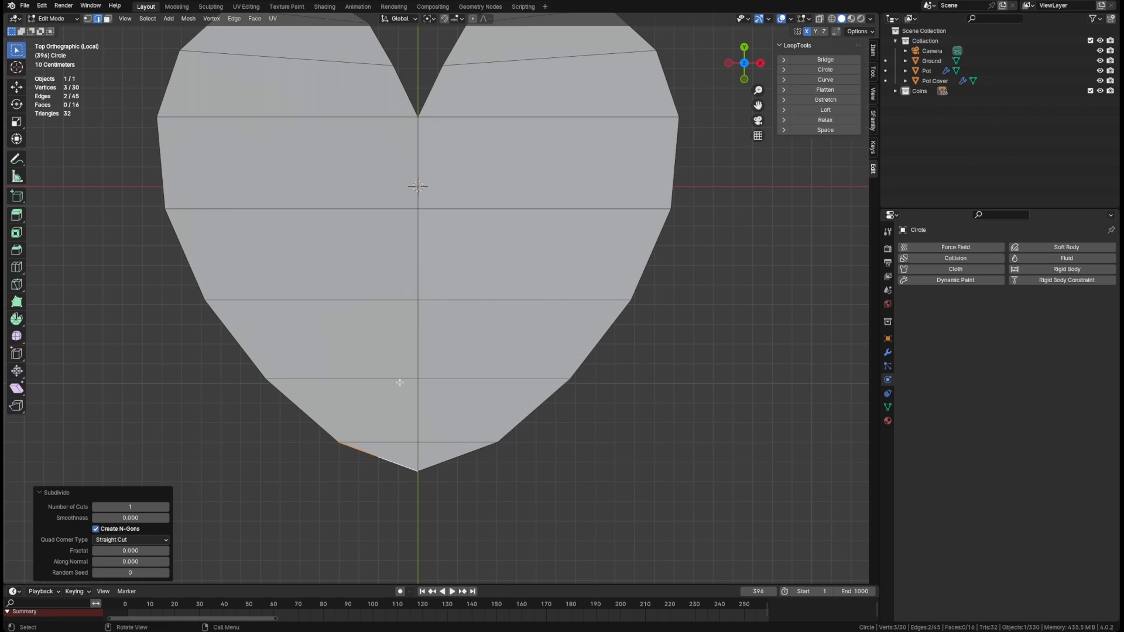
Connect three successive cleft-side vertices of the right lobe to the lower-right outline vertices, starting from the new midpoint beside the tip.
left_click(456, 461)
key("1")
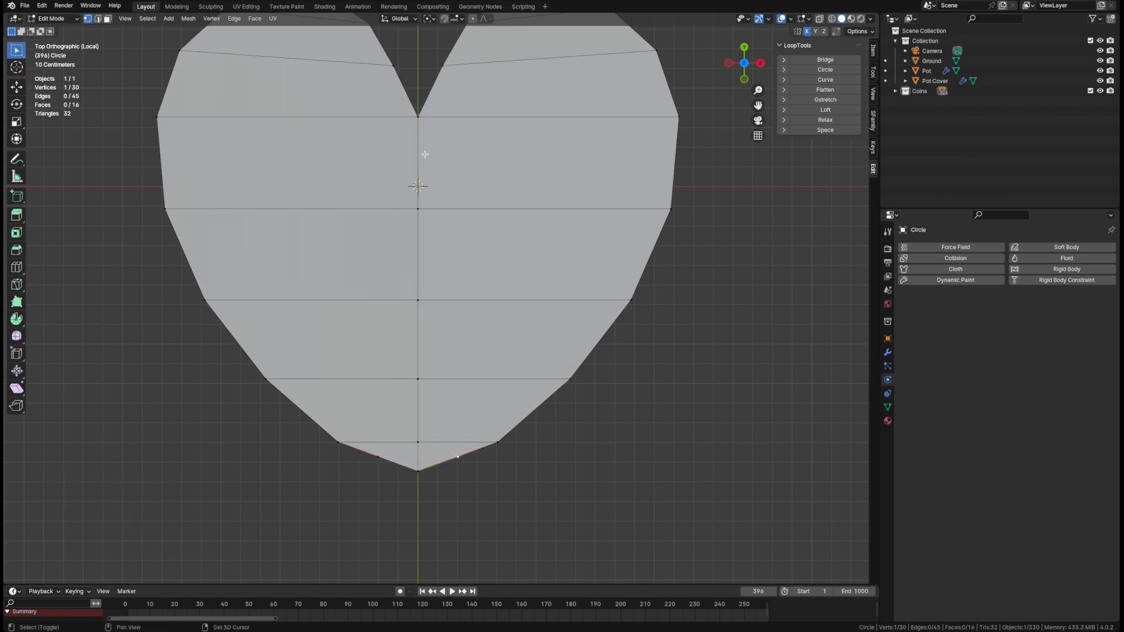
left_click(443, 67, "shift")
middle_click_drag(473, 161, 455, 224, "shift")
left_click(448, 84)
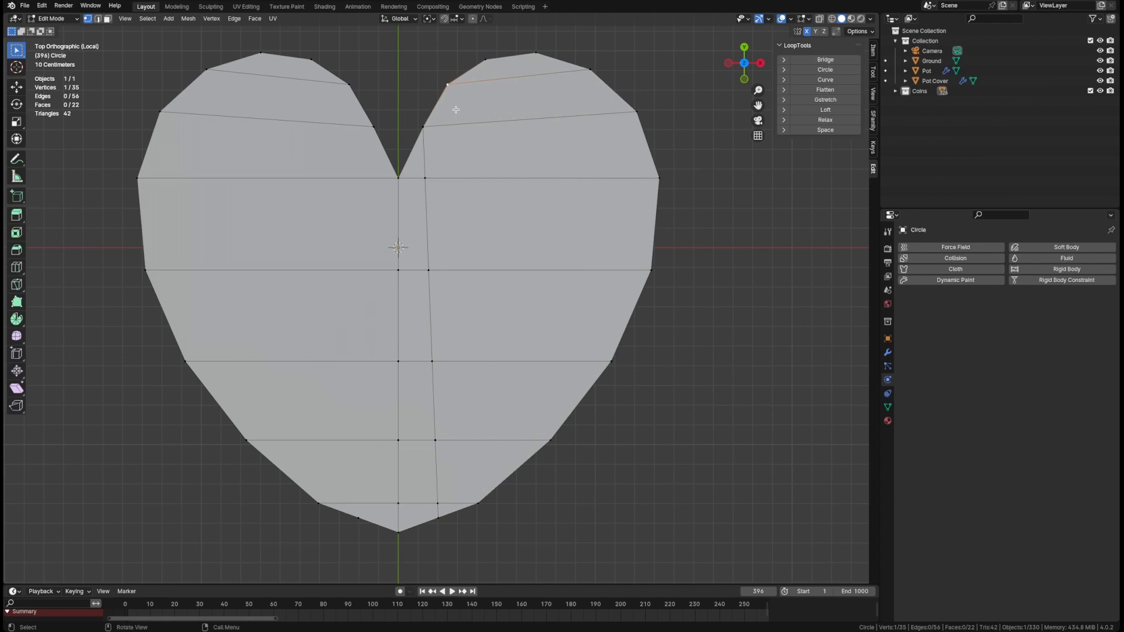
left_click(476, 502, "shift")
left_click(548, 435, "shift")
Connect the right lobe's topmost vertex and the next outline vertex clockwise to their matching vertices on the lower-right outline.
left_click(537, 60)
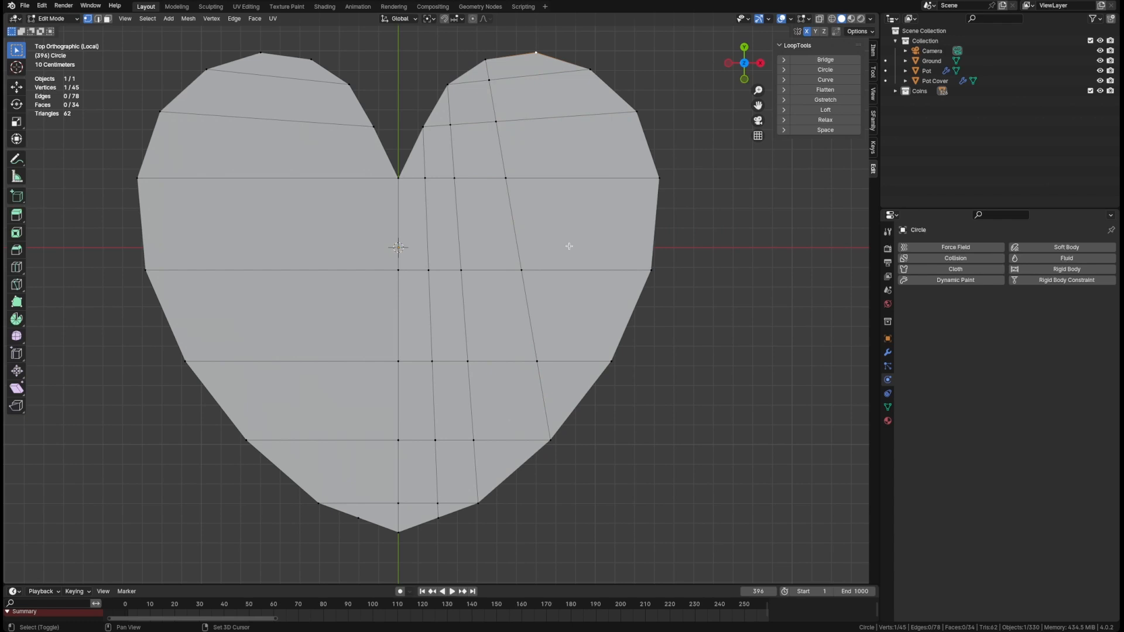
left_click(608, 361, "shift")
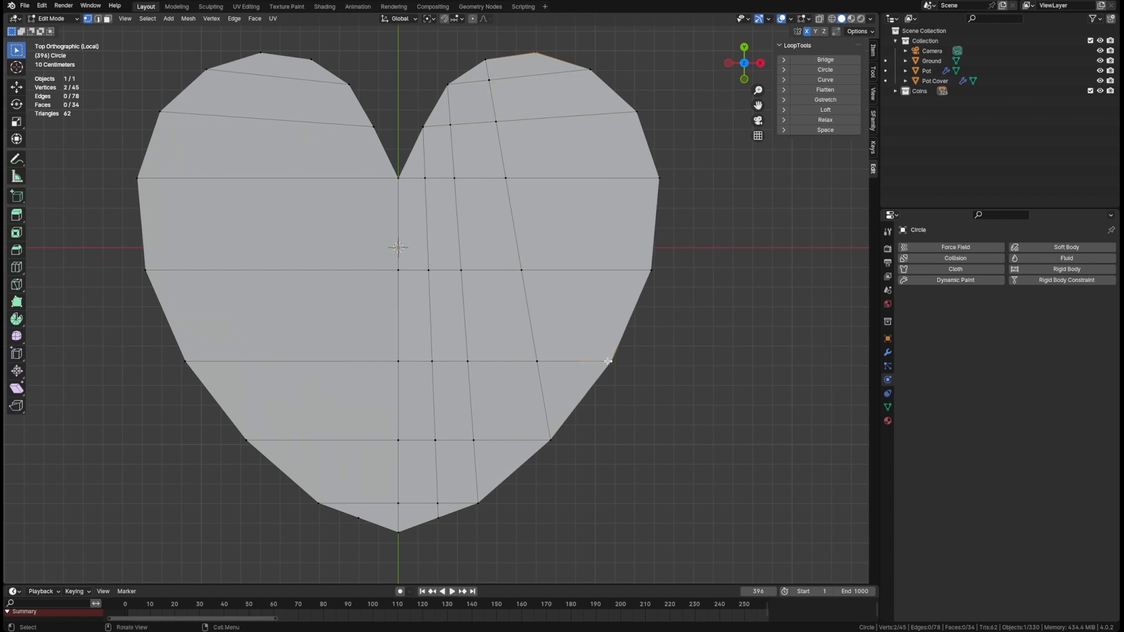
left_click(589, 68)
left_click(648, 267, "shift")
Delete all vertices of the heart's left half, keeping the centre line and the gridded right half.
key("Tab")
middle_click_drag(563, 332, 589, 321)
key("Tab")
middle_click_drag(506, 371, 483, 393)
key("KP_7")
middle_click_drag(465, 288, 540, 340, "shift")
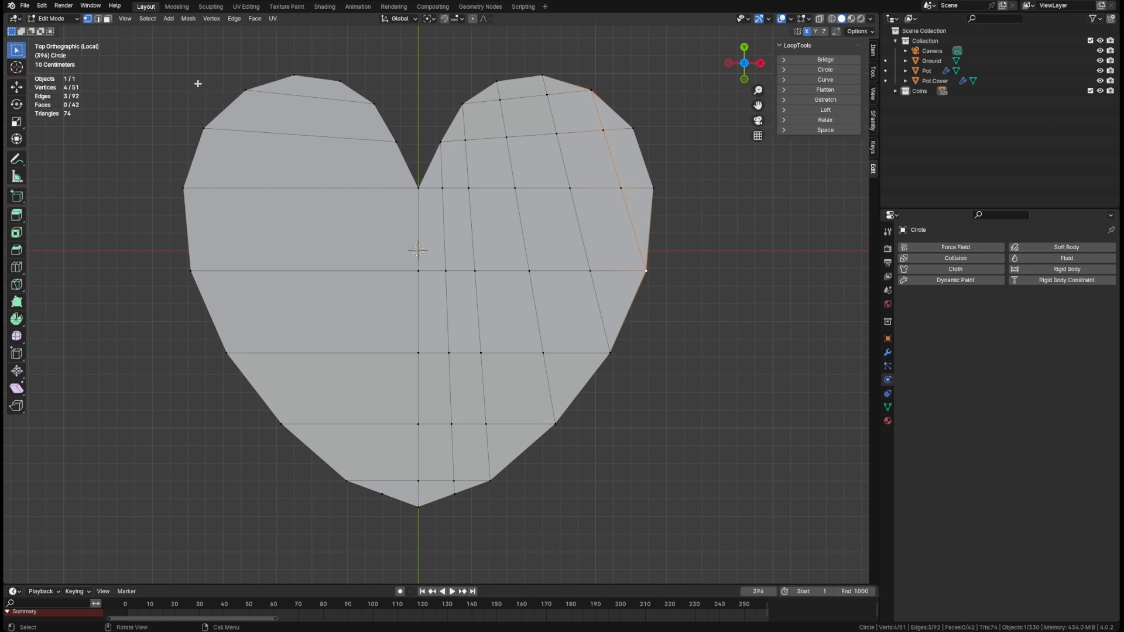
left_click_drag(154, 69, 407, 539)
key("x")
key("Escape")
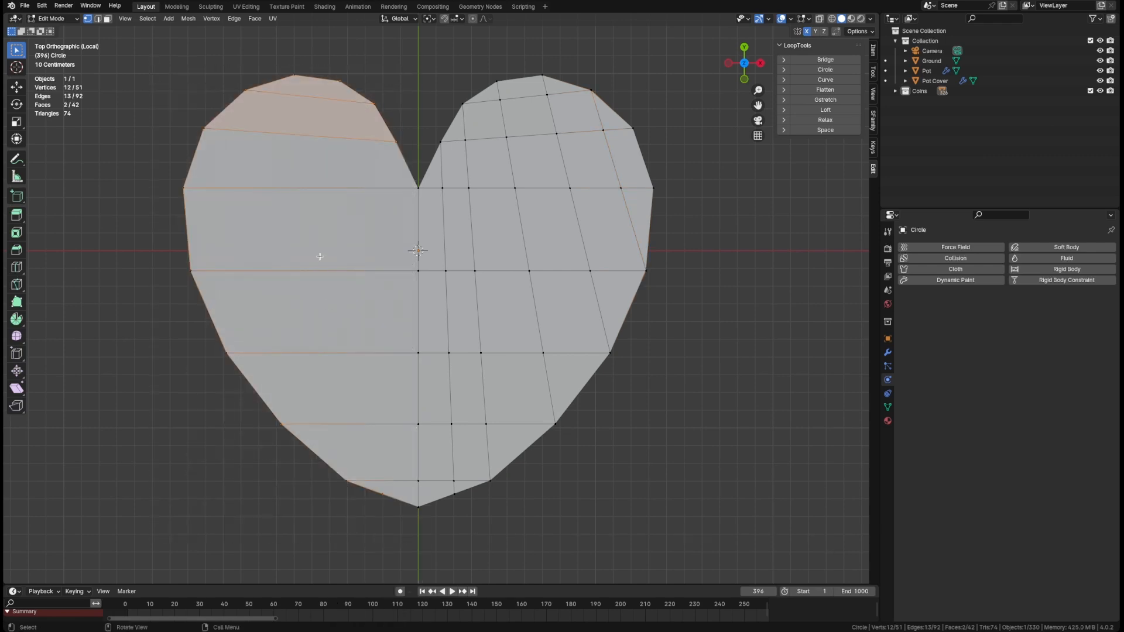
key("x")
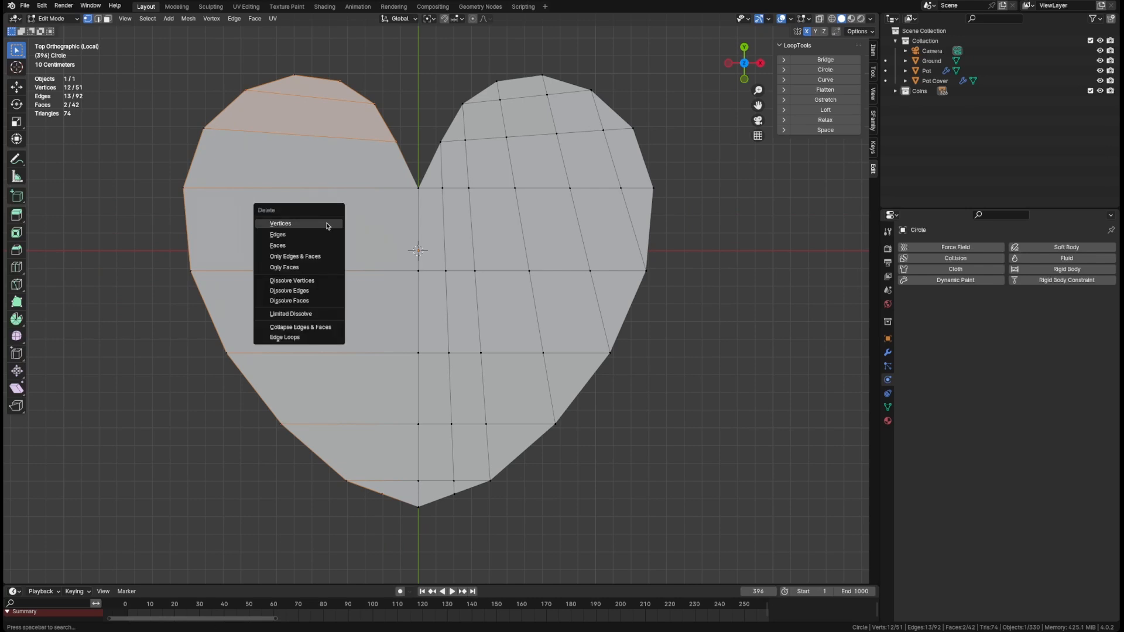
left_click(326, 224)
Duplicate the whole remaining half and move the copy about -1.48 m along X.
key("a")
scroll(408, 192, "down", 2)
key("shift+d")
key("x")
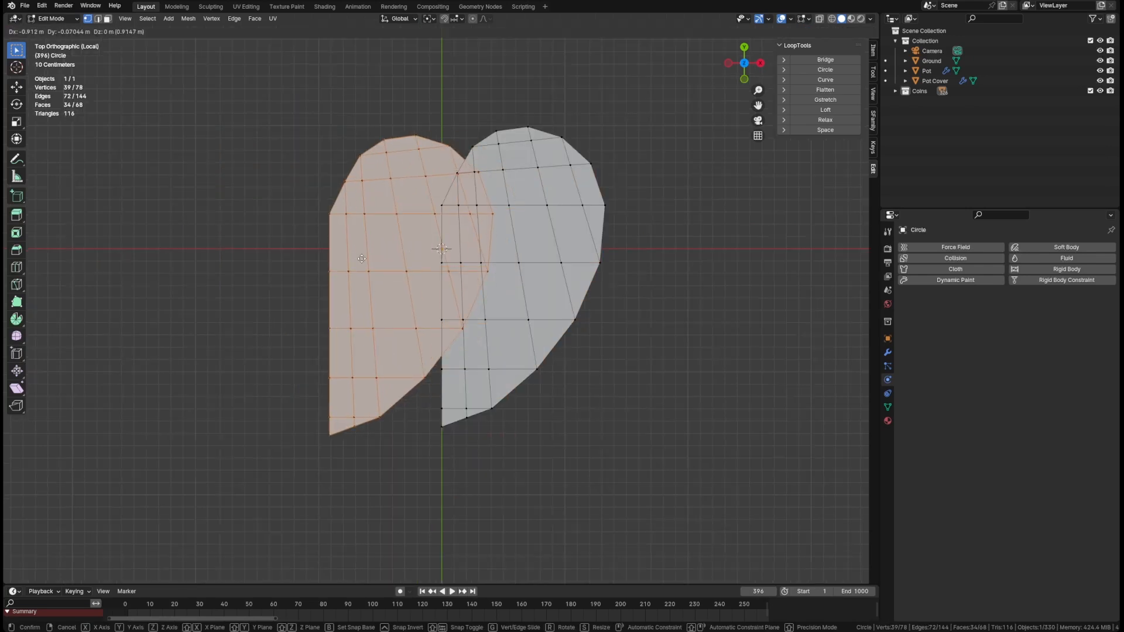
left_click(292, 262)
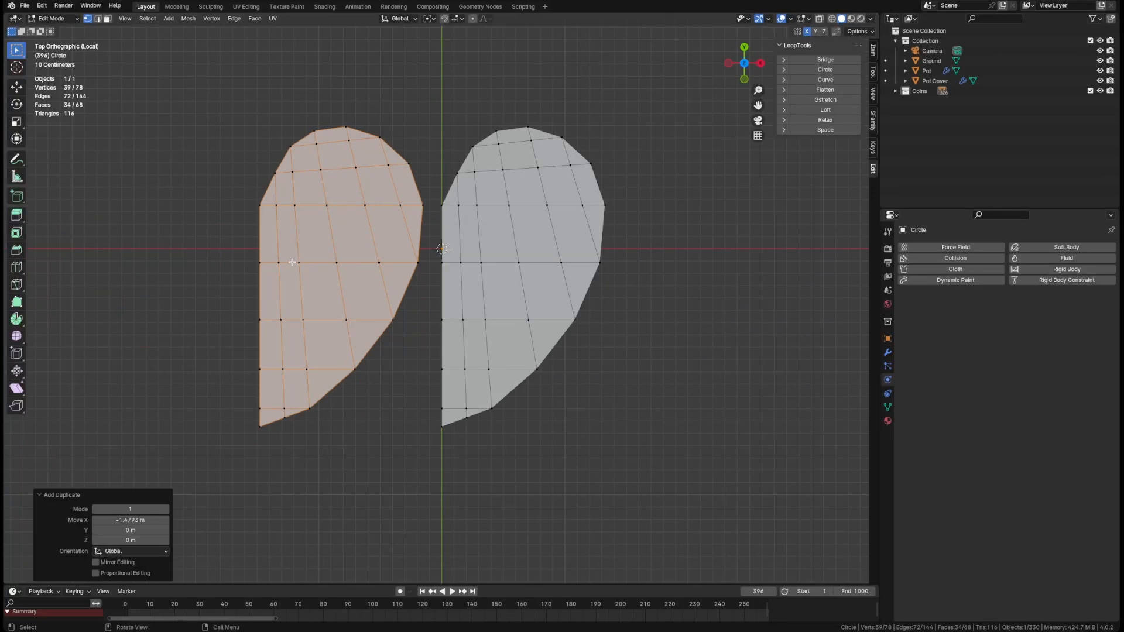
Flip the duplicated half into a left half by scaling it by -1 along X.
type("s-1")
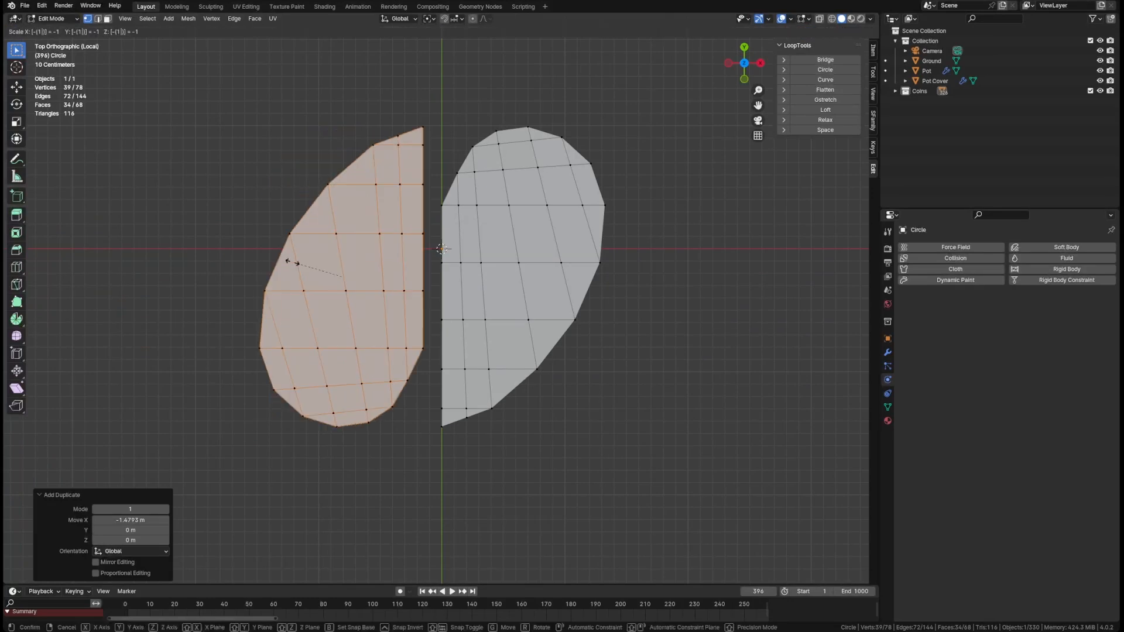
type("x")
left_click(293, 262)
key("g")
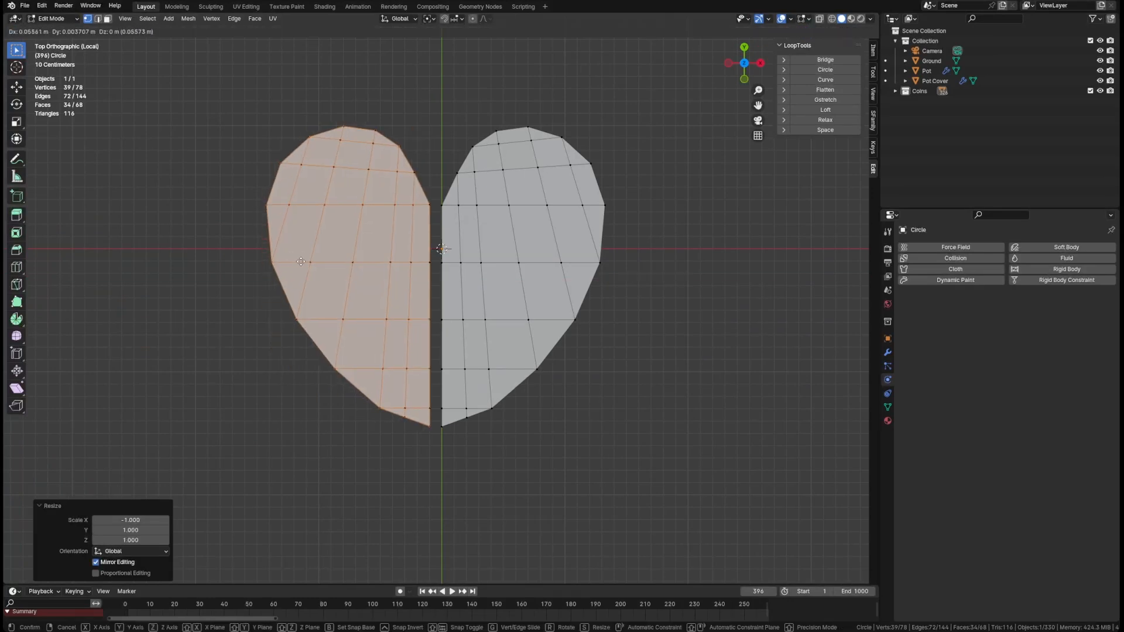
key("x")
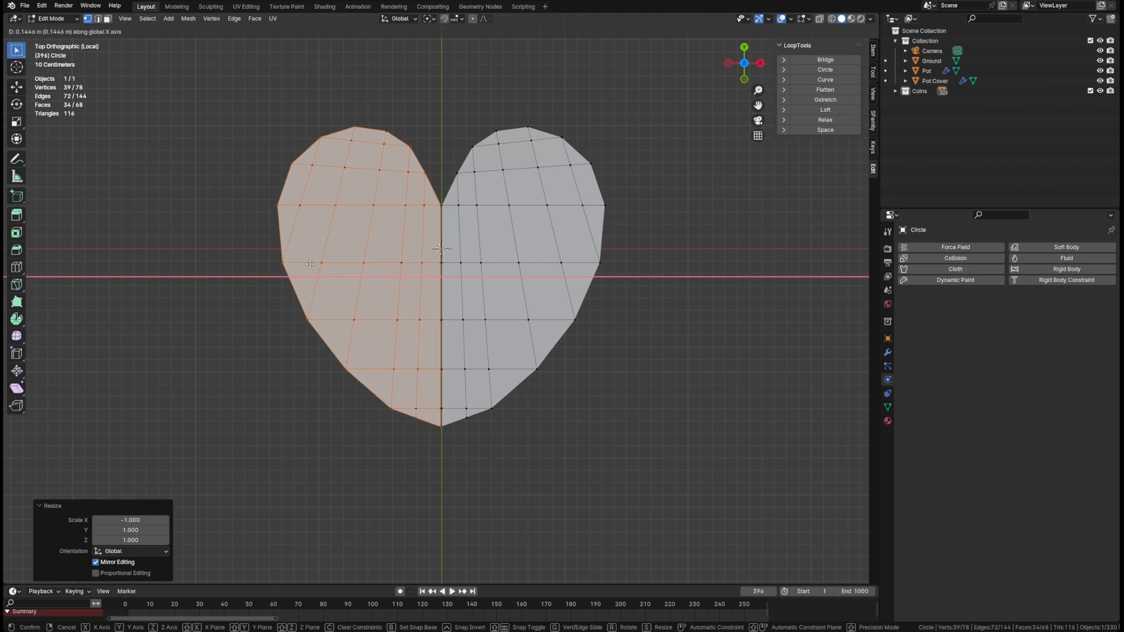
left_click(288, 263)
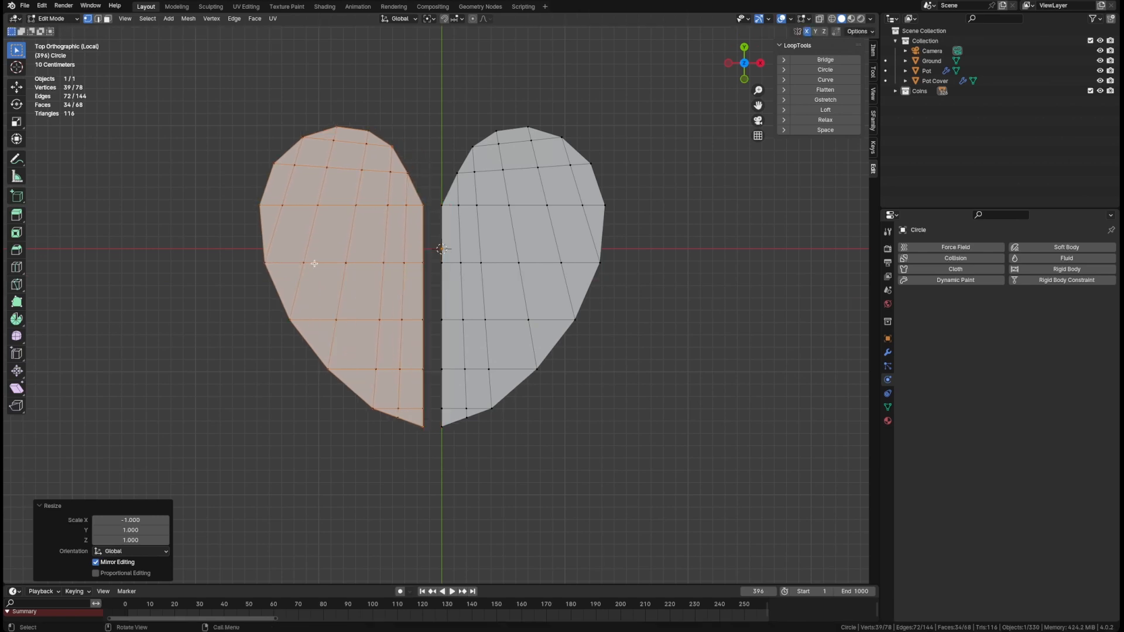
Move the flipped half about 0.156 m along X so its straight edge meets the right half.
scroll(410, 263, "up", 5)
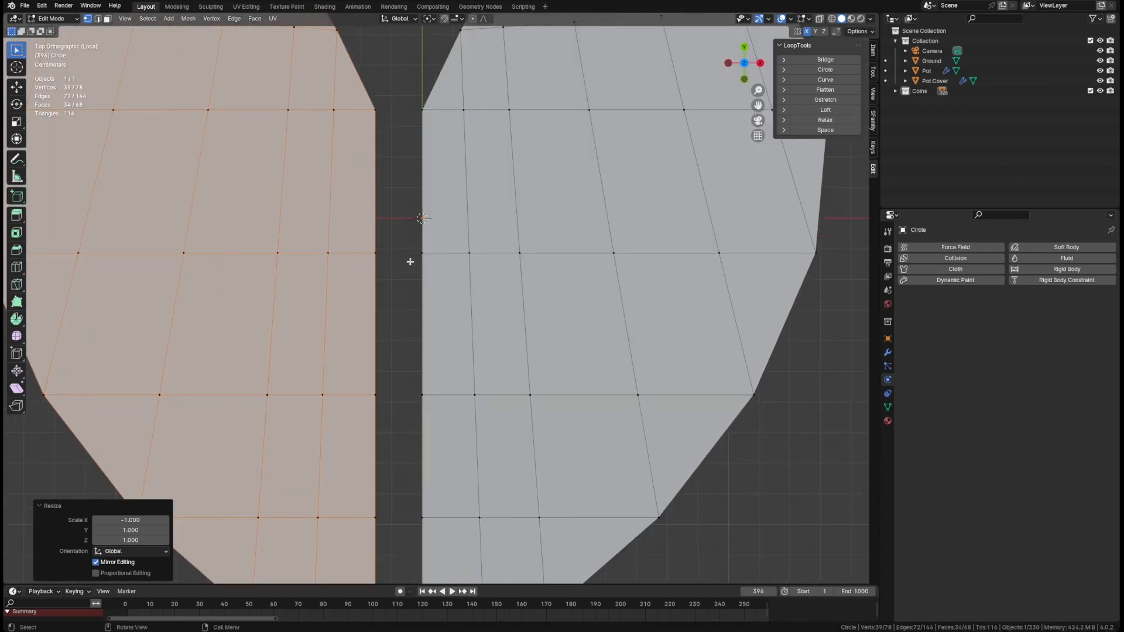
key("g")
key("x")
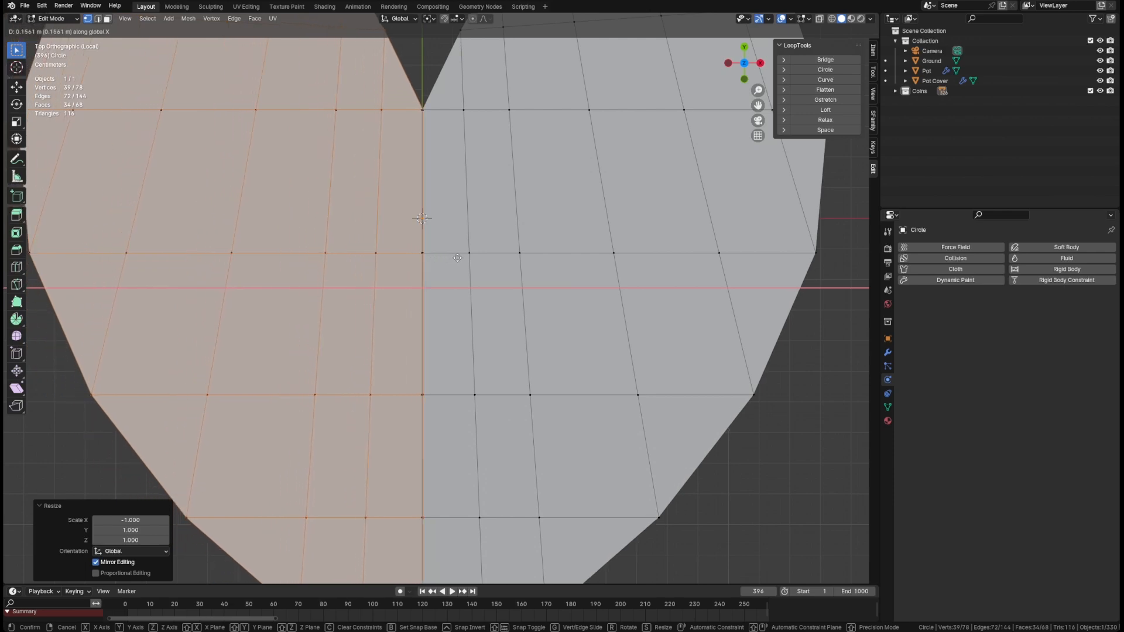
left_click(457, 257)
scroll(455, 253, "down", 5)
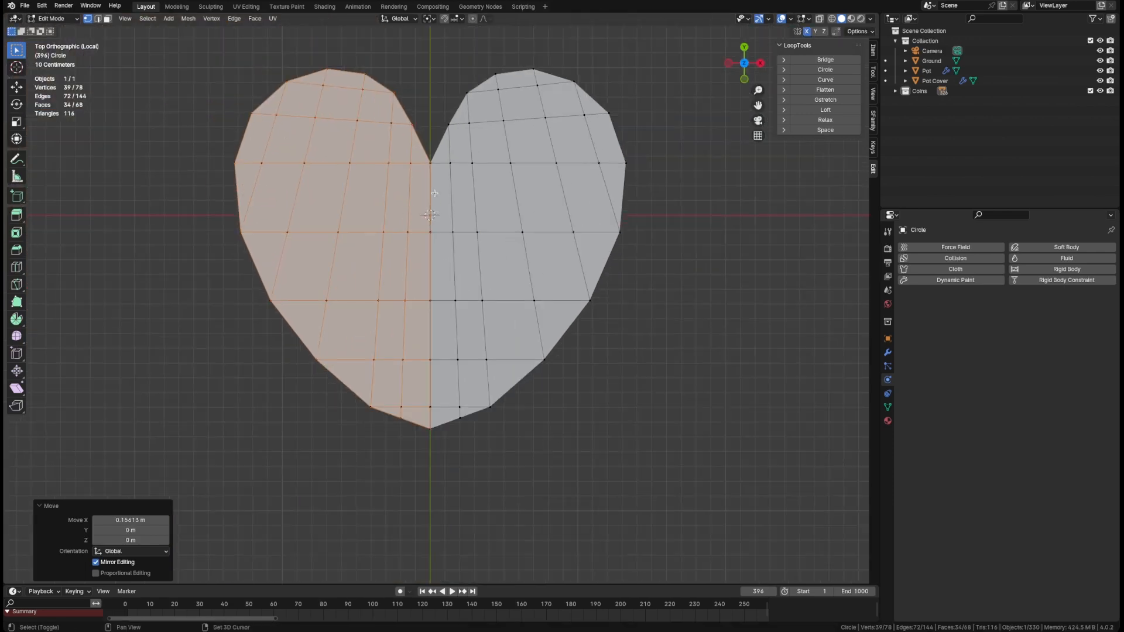
Nudge the left half about -0.003 m along X to line up the centre seam at the cleft.
scroll(432, 173, "up", 7)
scroll(432, 173, "up", 4)
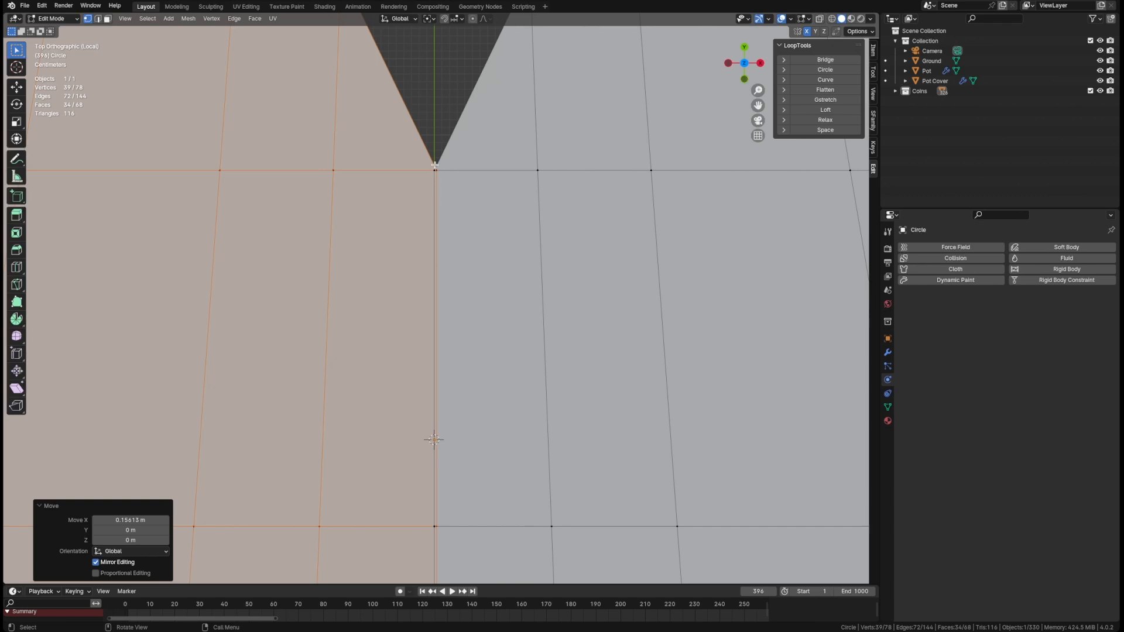
scroll(434, 166, "up", 3)
key("g")
key("x")
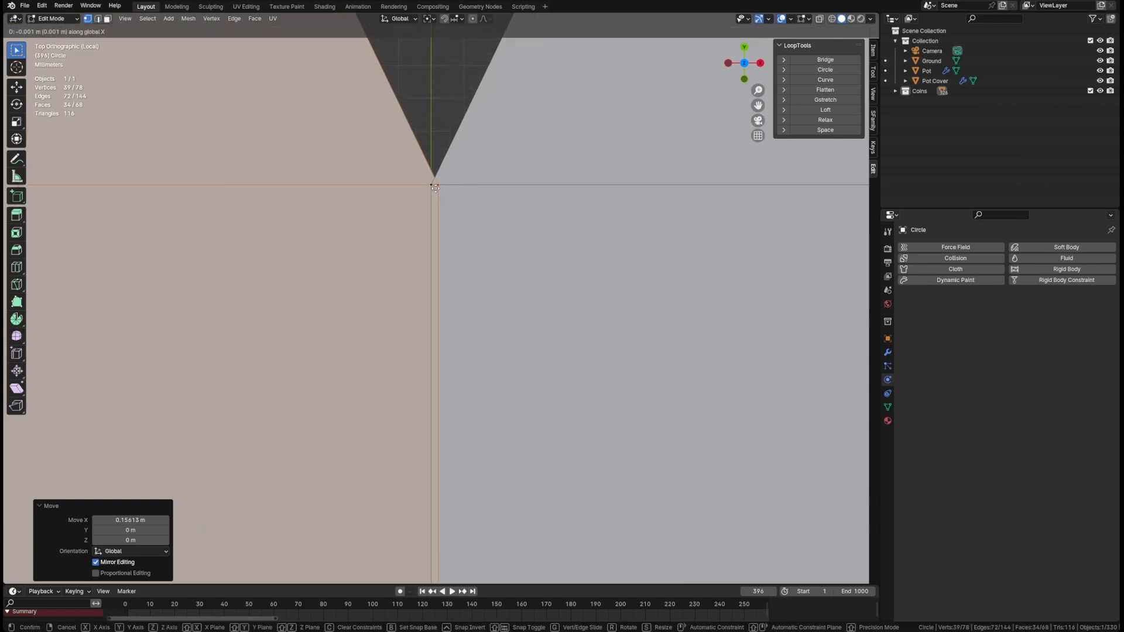
left_click(434, 186)
scroll(437, 258, "down", 3)
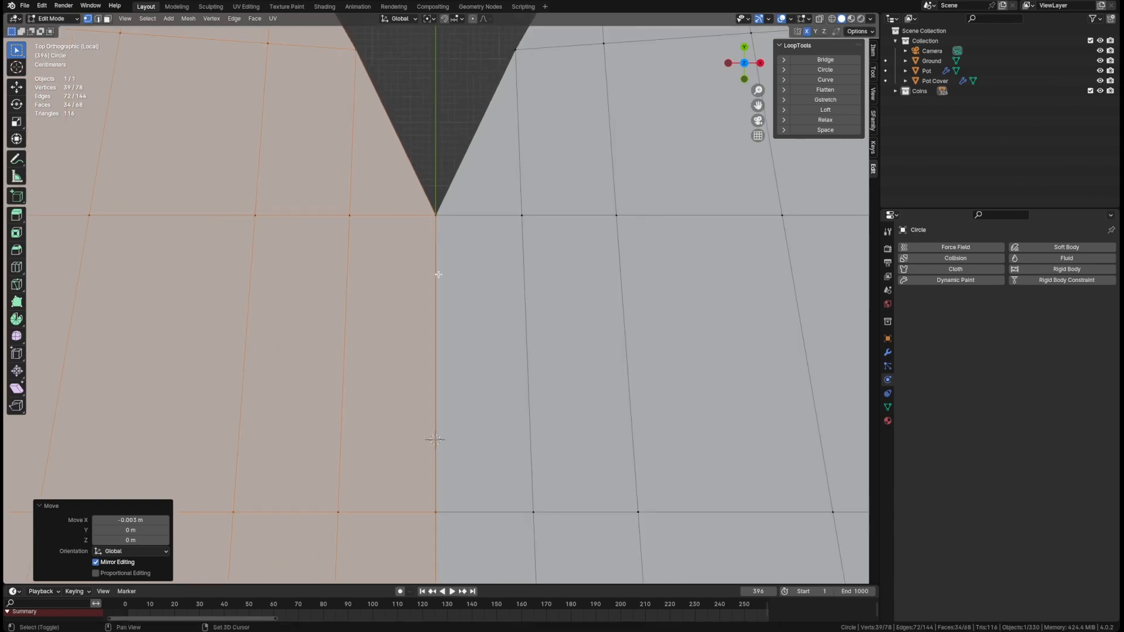
Merge all the heart's vertices by distance, using a merge distance of 0.0201 m, to join the two halves.
scroll(438, 275, "down", 1)
scroll(439, 205, "down", 5)
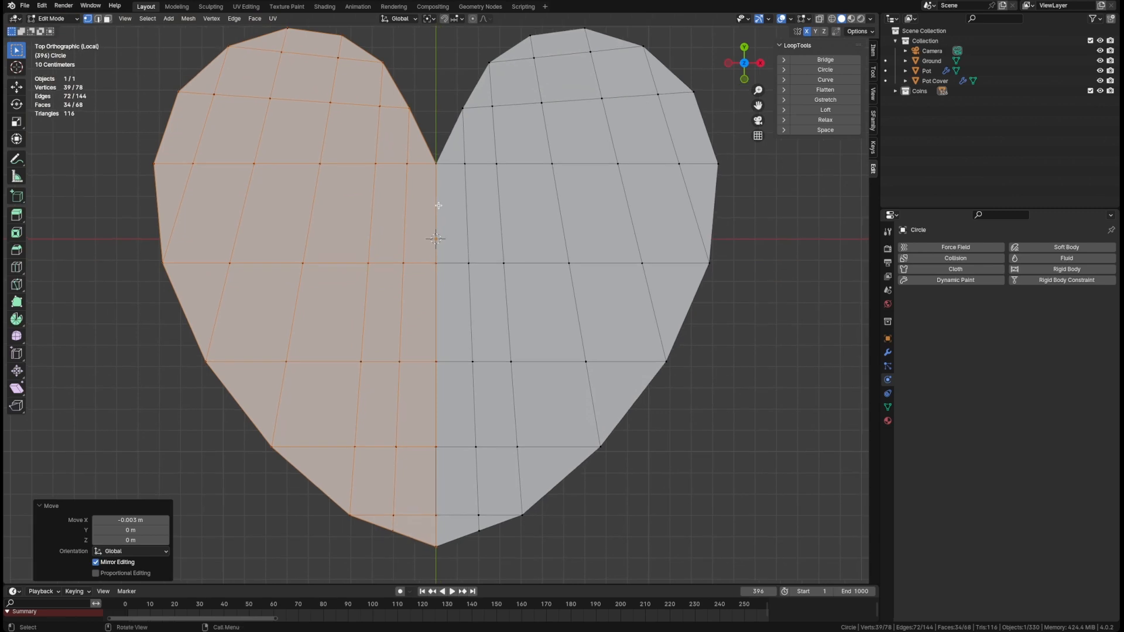
key("a")
key("m")
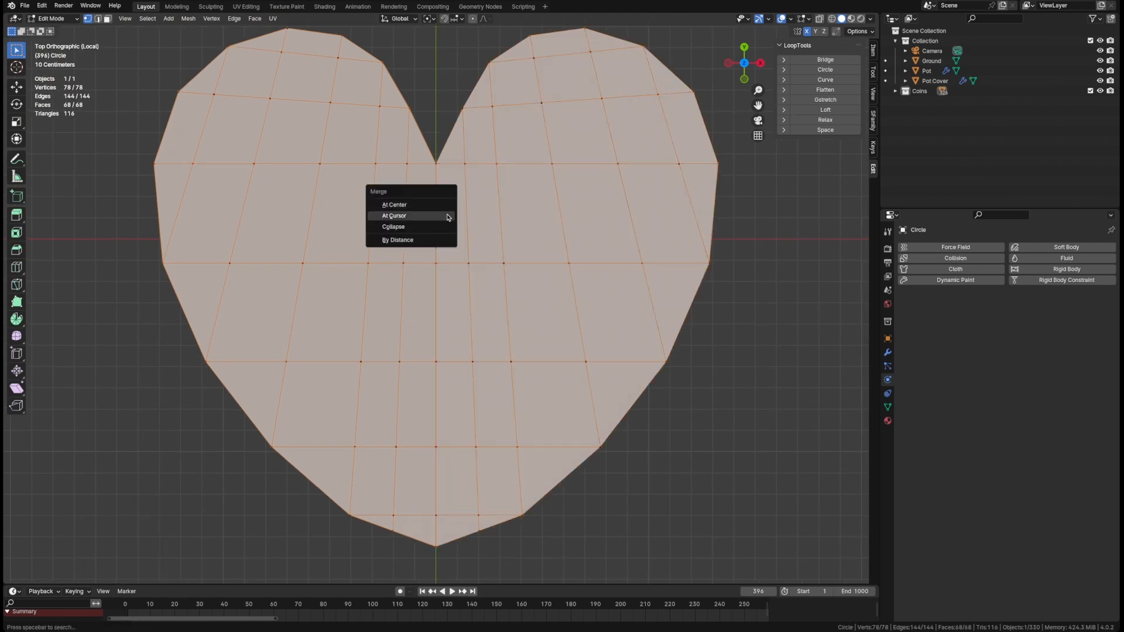
left_click(436, 240)
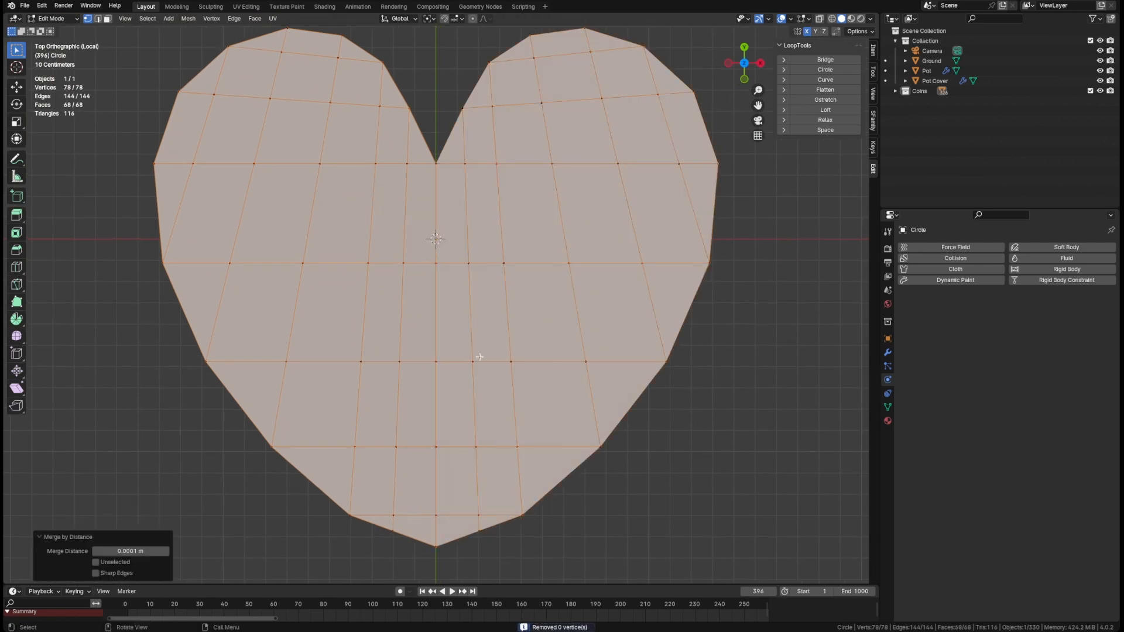
scroll(480, 357, "up", 6)
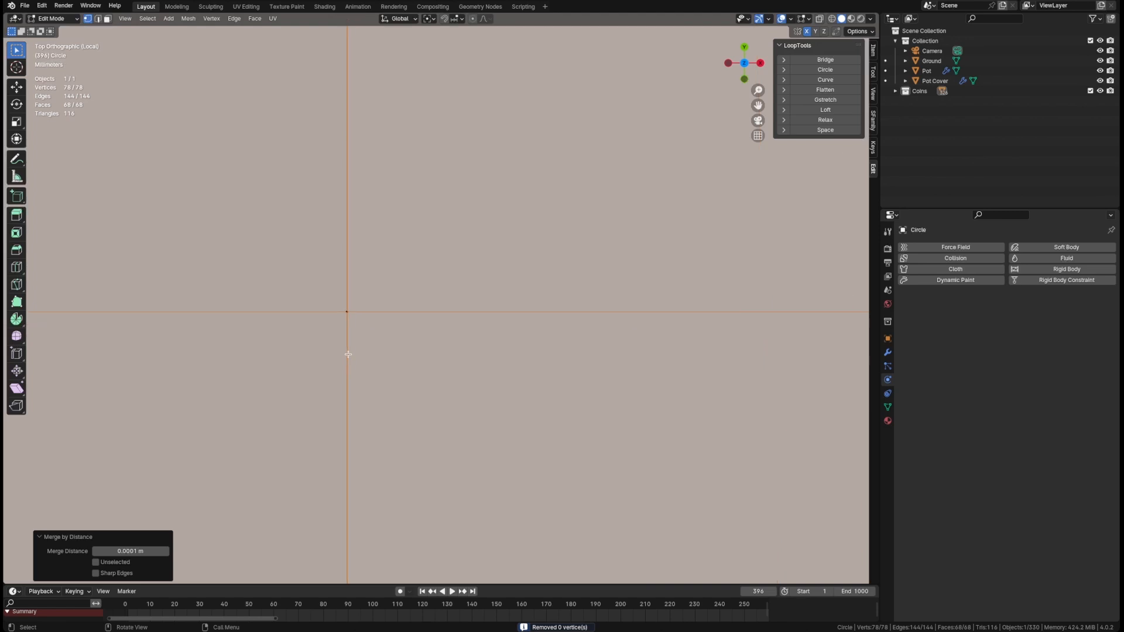
left_click_drag(126, 552, 130, 552)
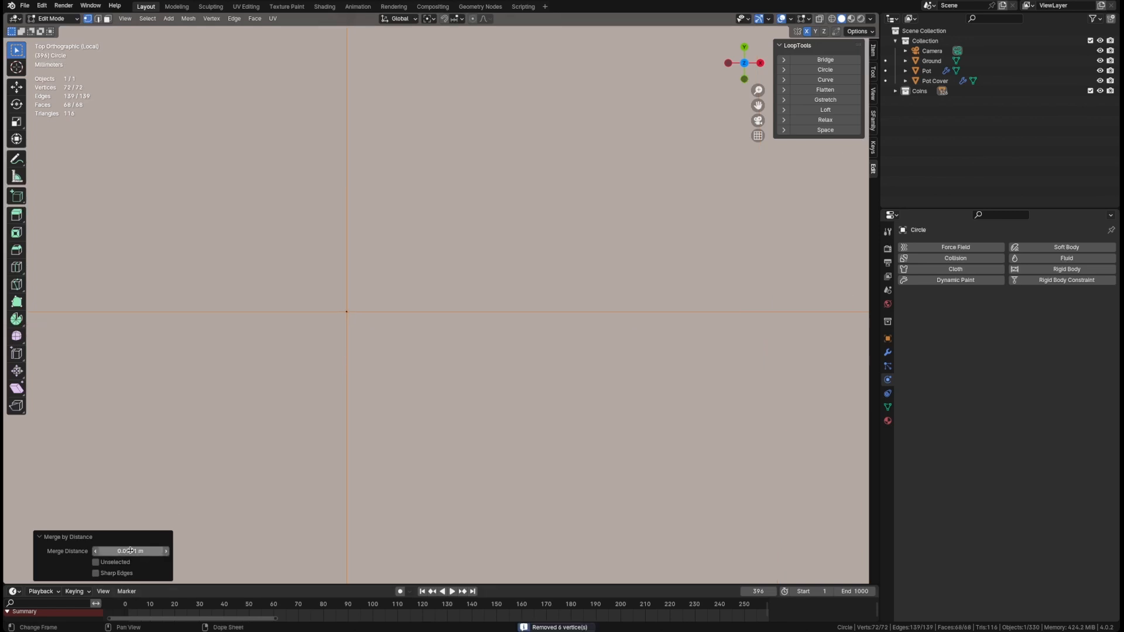
scroll(322, 341, "down", 3)
scroll(324, 340, "down", 13)
middle_click_drag(329, 339, 375, 256, "shift")
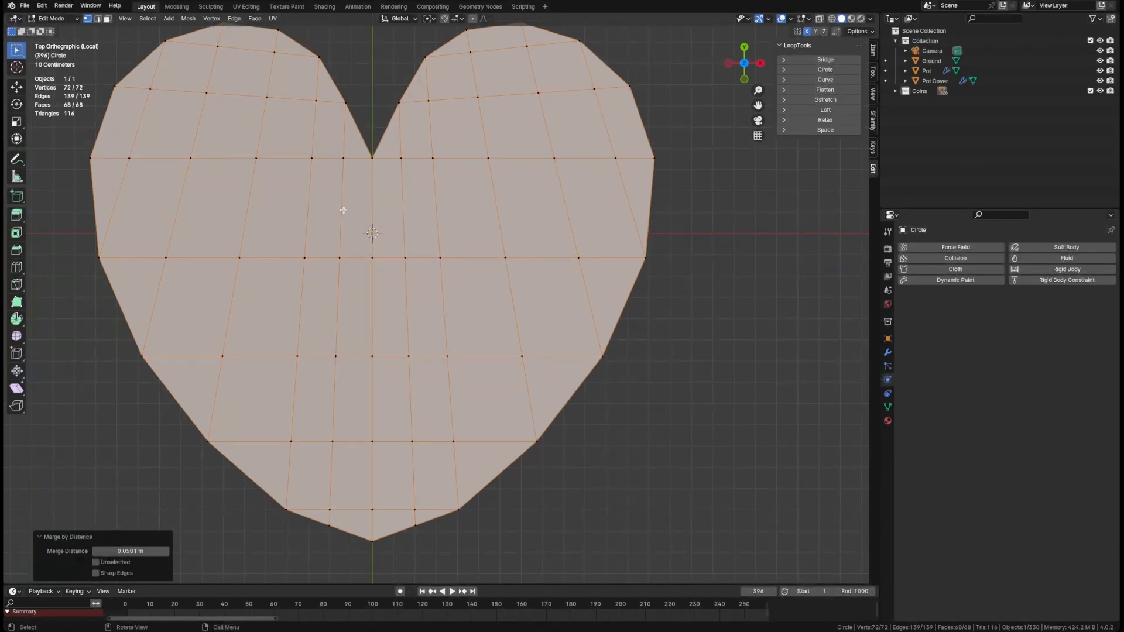
mouse_move(132, 551)
left_mouse_down()
mouse_move(143, 551)
mouse_move(130, 551)
left_mouse_up()
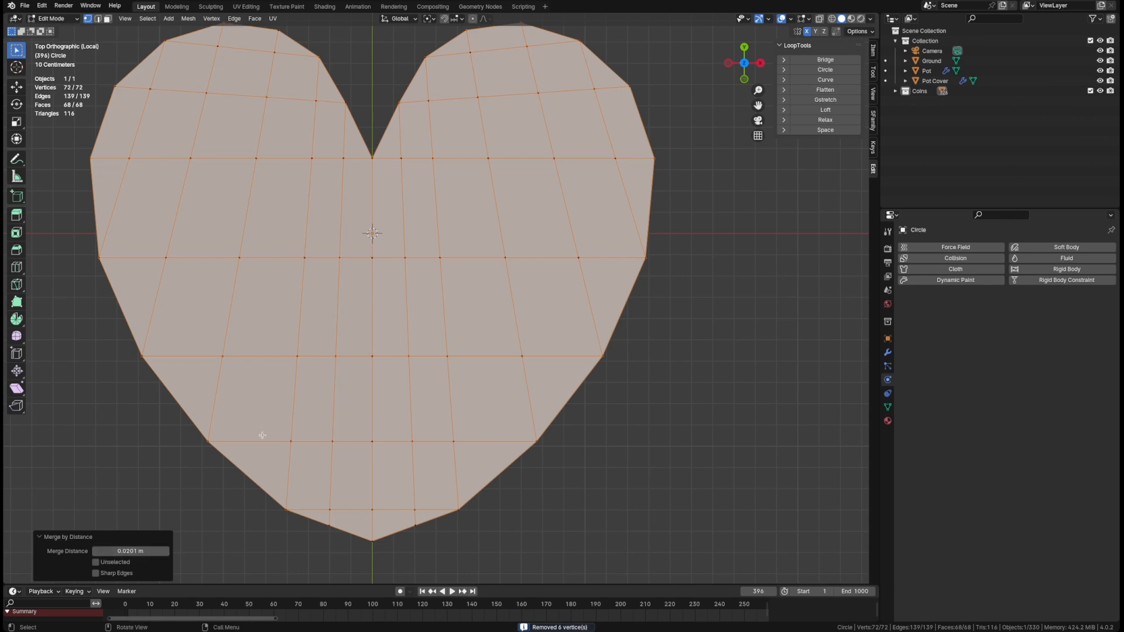
Save the Blender file and inspect the joined heart in object mode before returning to mesh editing.
key("ctrl+s")
key("Tab")
middle_click_drag(505, 324, 413, 259)
key("Tab")
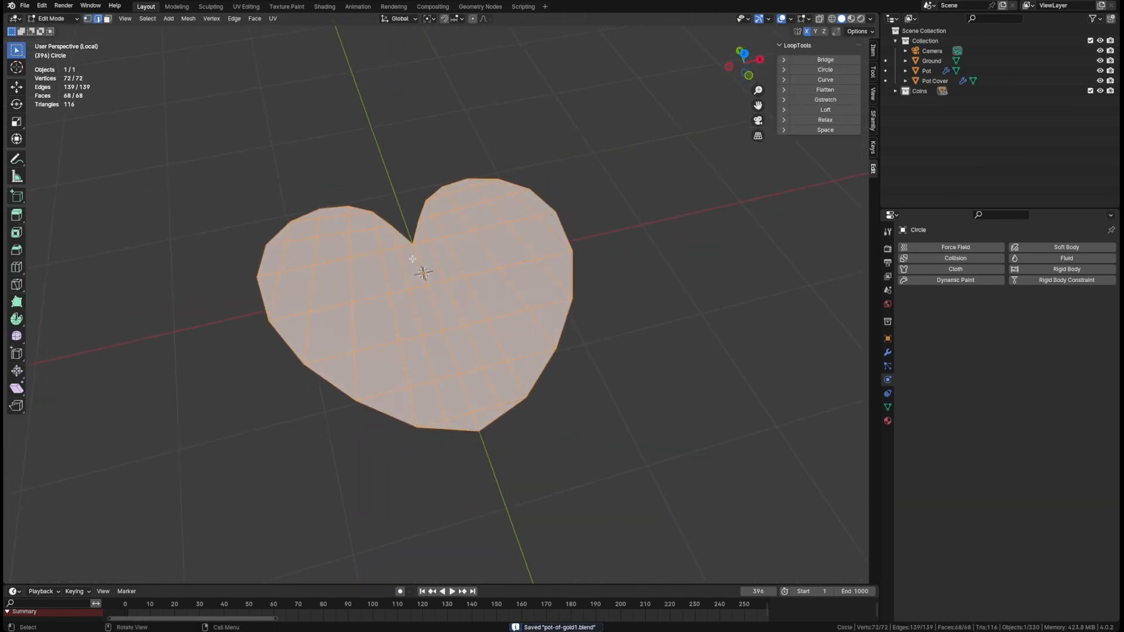
Select the edge path along the heart's centre seam and enable proportional editing with Sharp falloff.
left_click(415, 252)
left_click(473, 416, "ctrl")
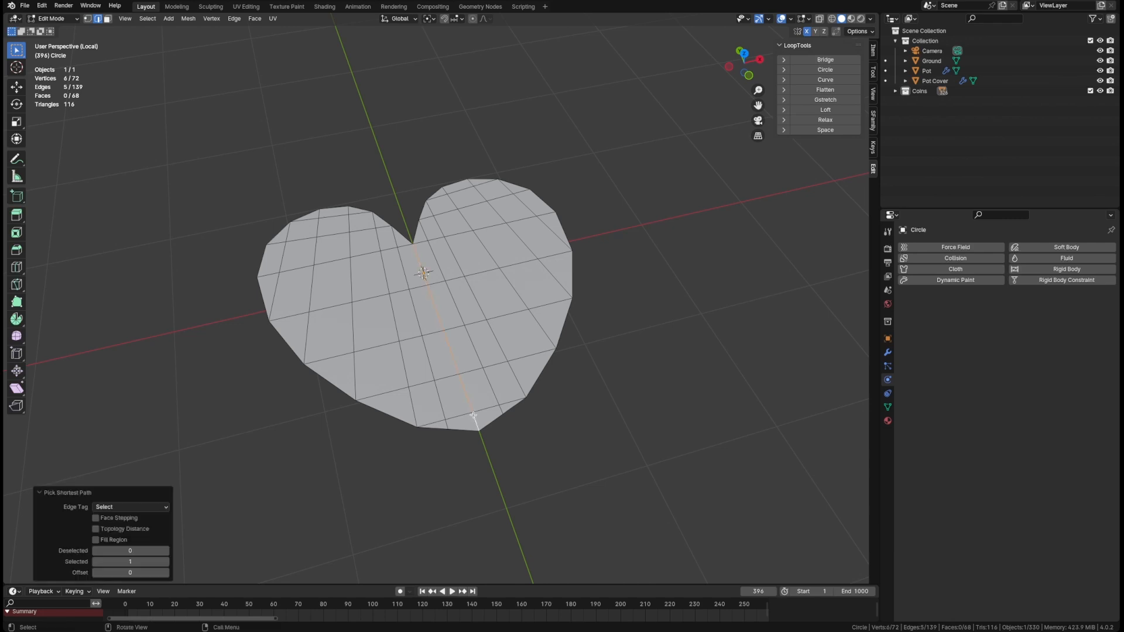
key("o")
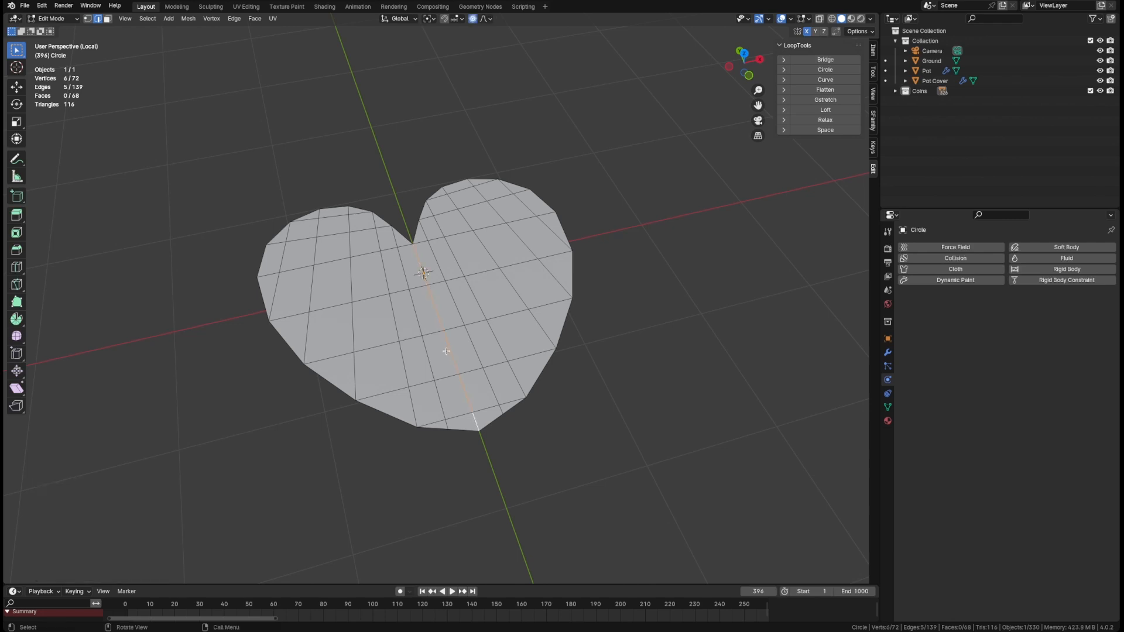
middle_click_drag(473, 264, 449, 263)
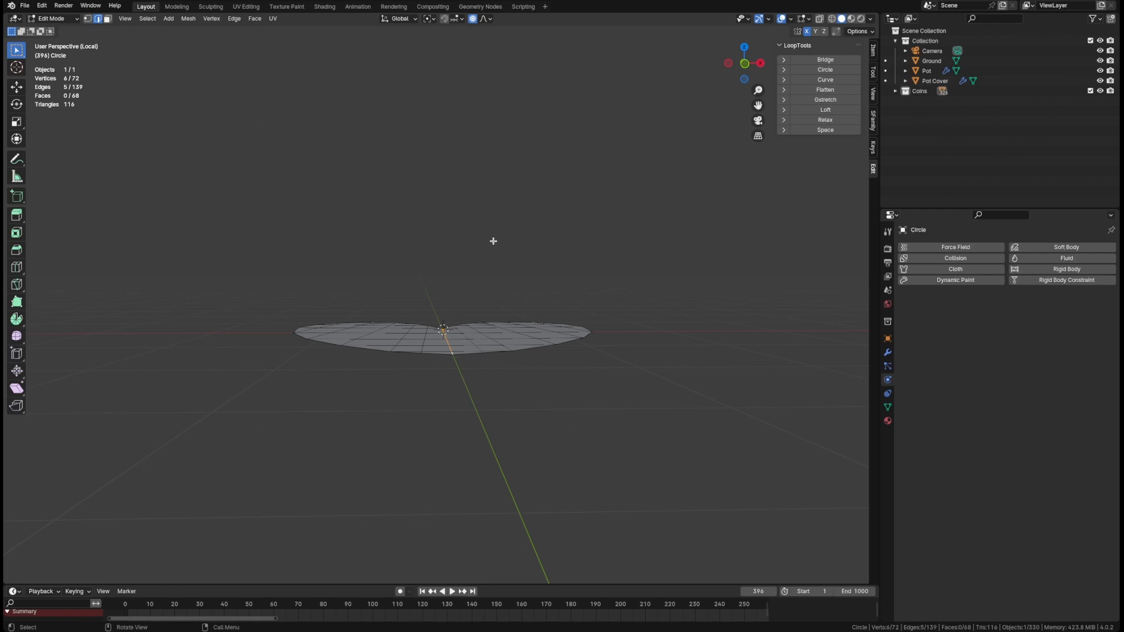
left_click(484, 21)
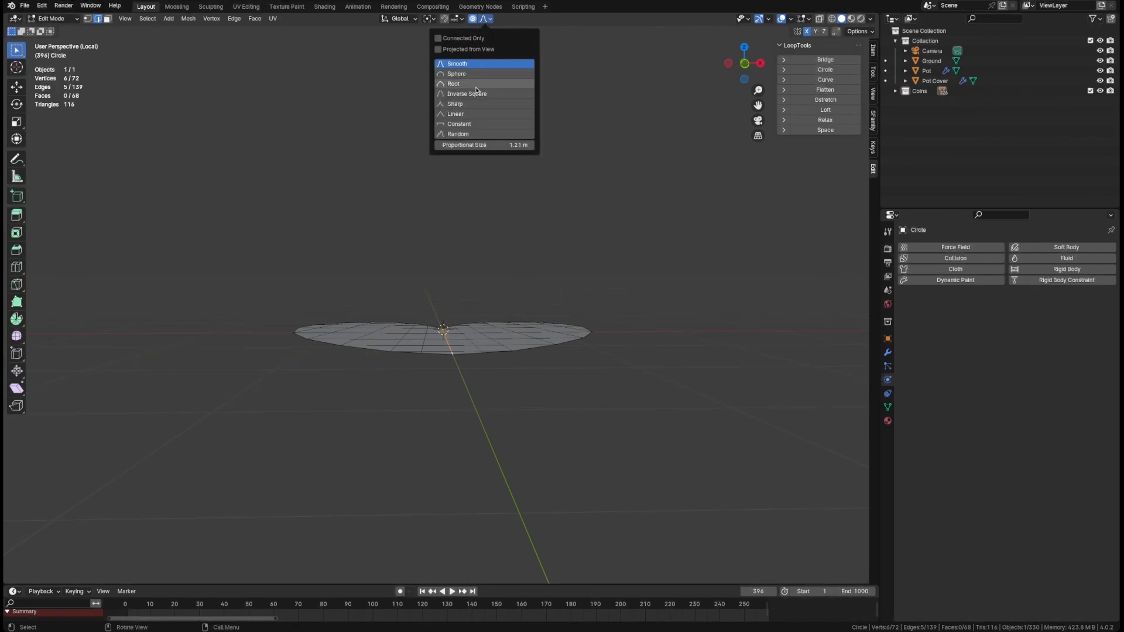
Move the centre seam about -0.517 m along Z with a proportional size of 1.464 to fold the heart.
key("KP_1")
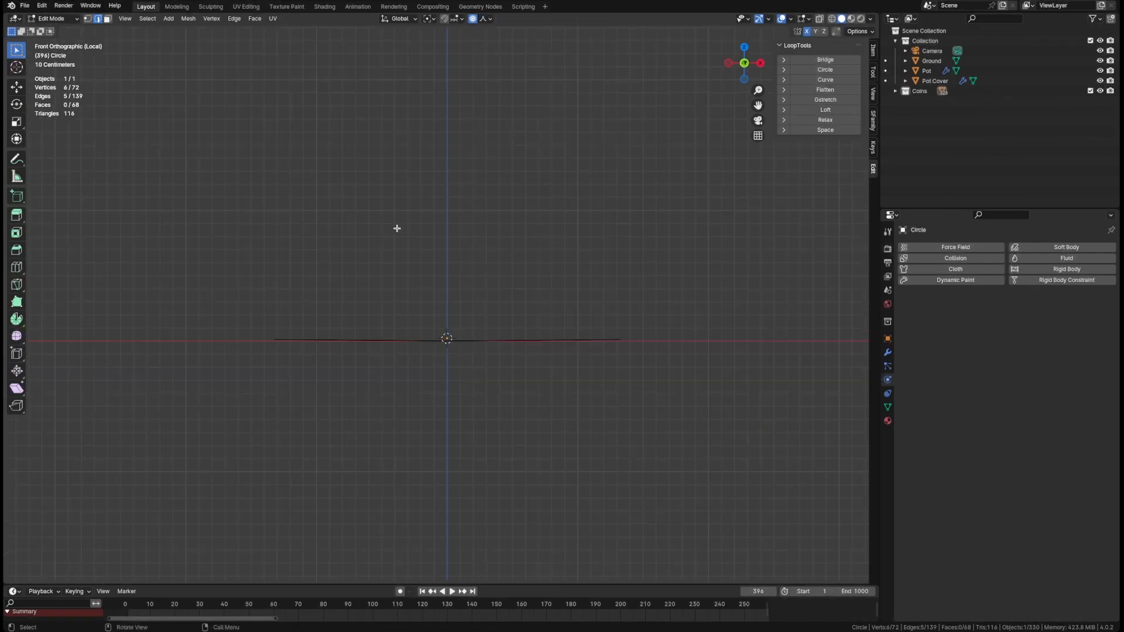
key("g")
key("z")
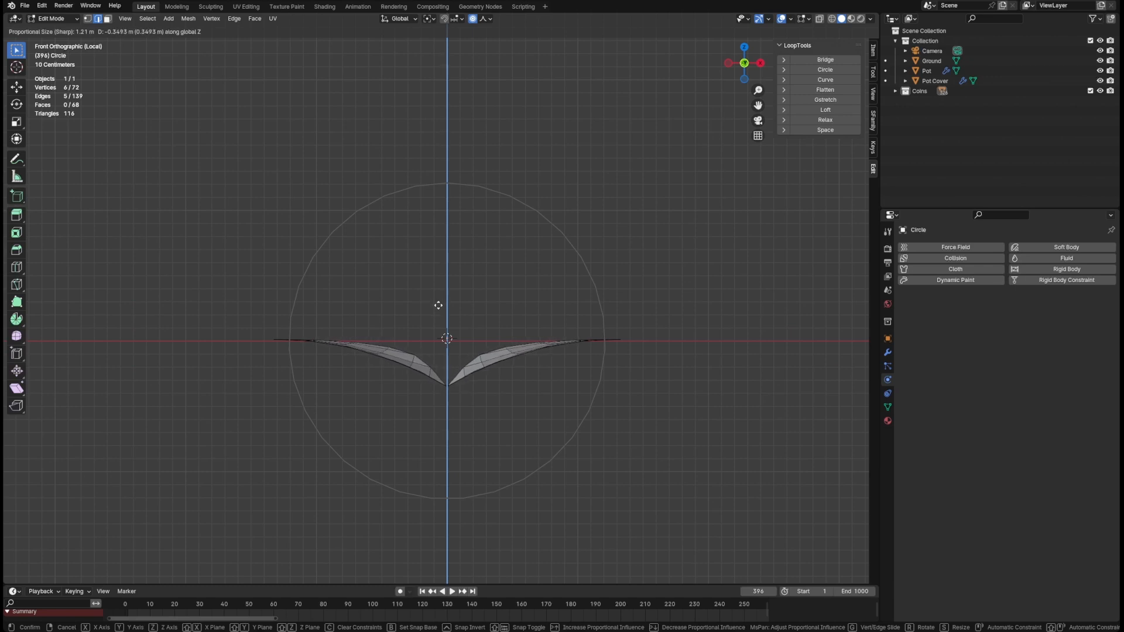
scroll(439, 305, "down", 2)
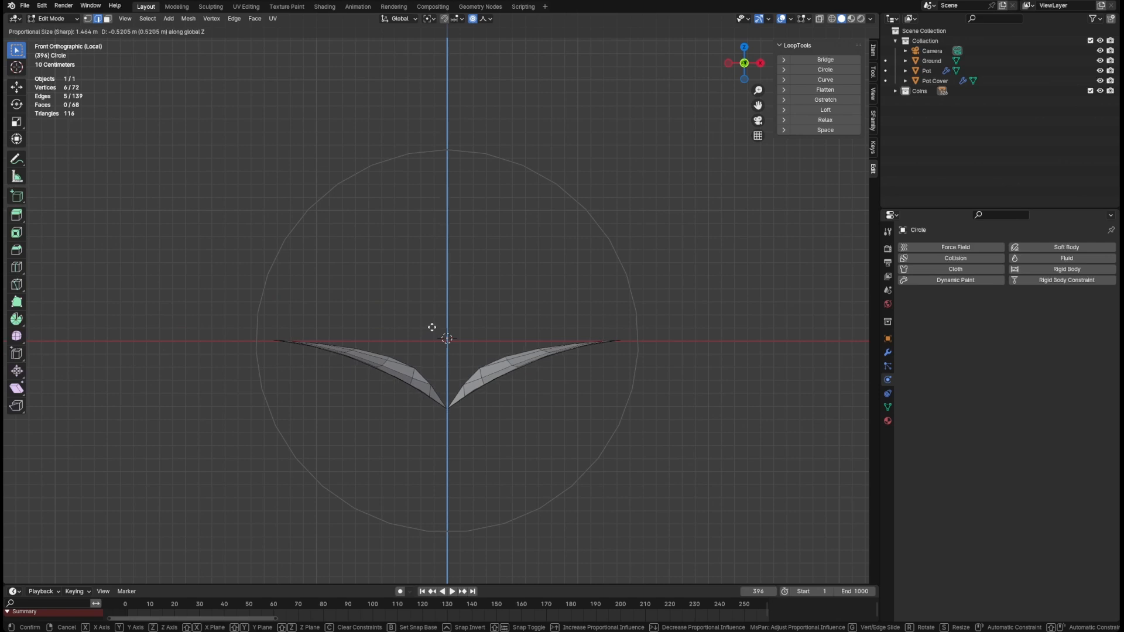
left_click(431, 327)
middle_click_drag(432, 328, 472, 305)
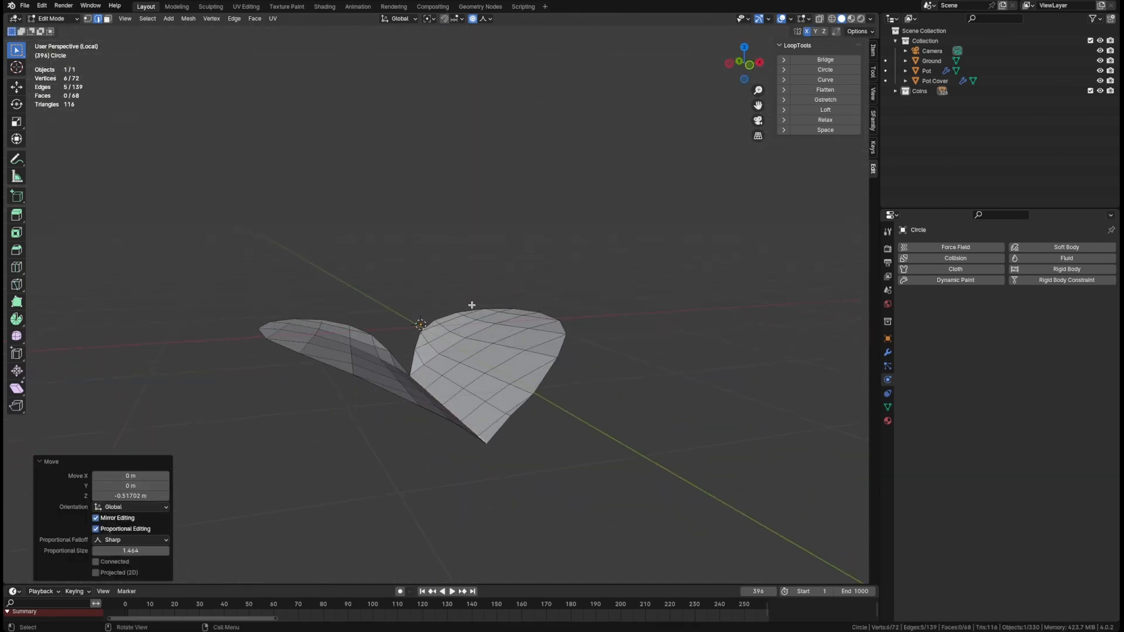
key("KP_3")
key("KP_1")
key("g")
key("z")
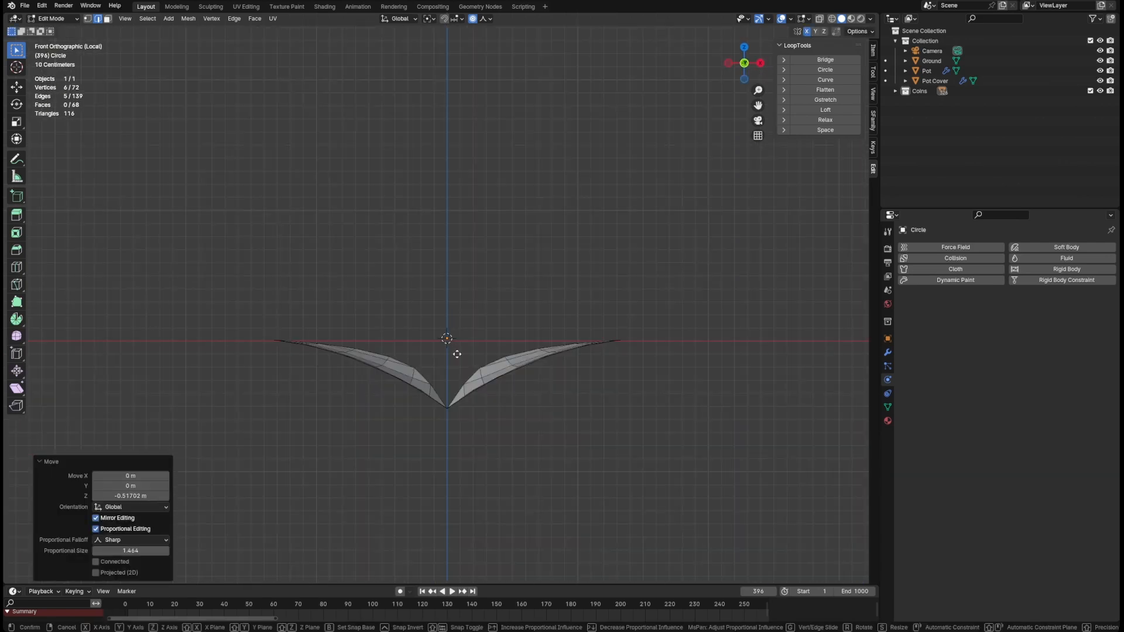
left_click(456, 354)
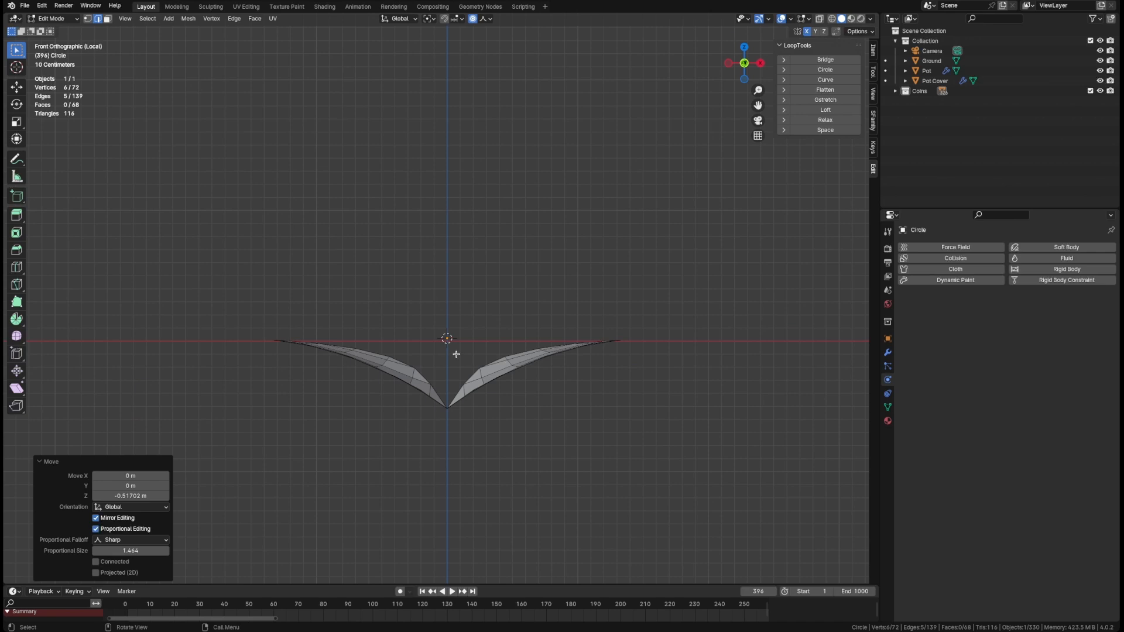
Select the whole heart mesh and scale it down along Z to make the centre fold shallower.
key("a")
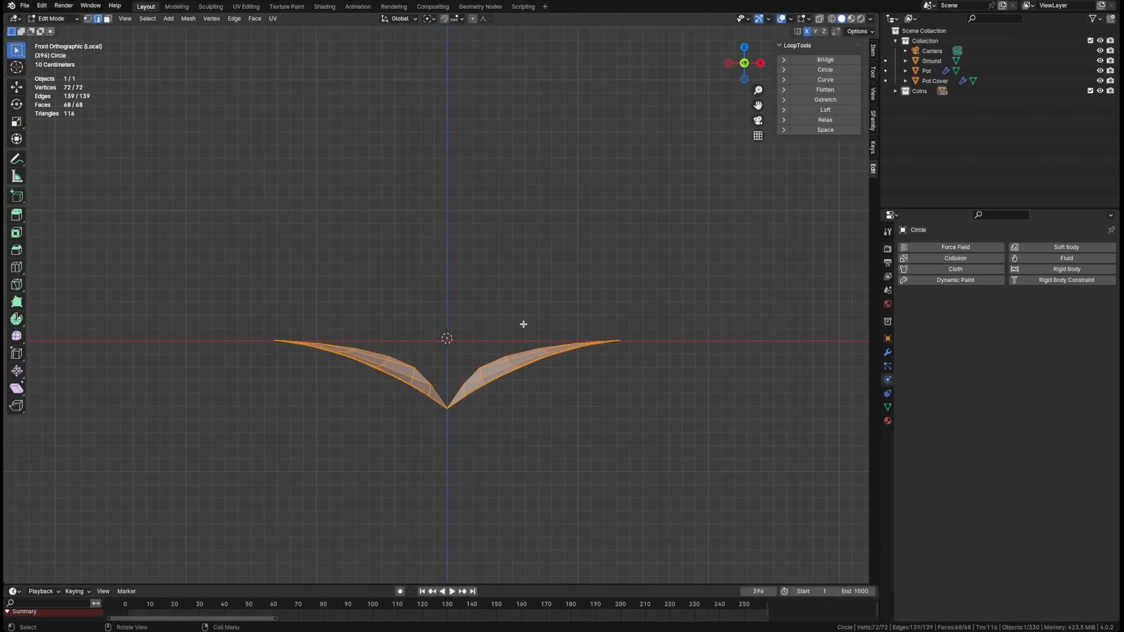
key("s")
key("z")
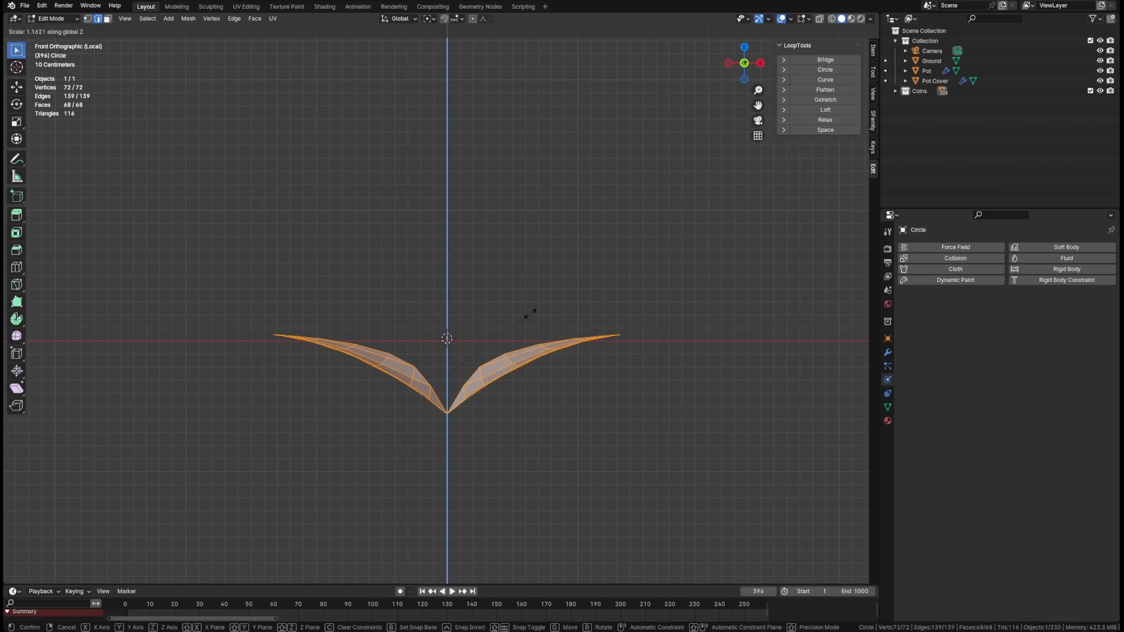
left_click(492, 339)
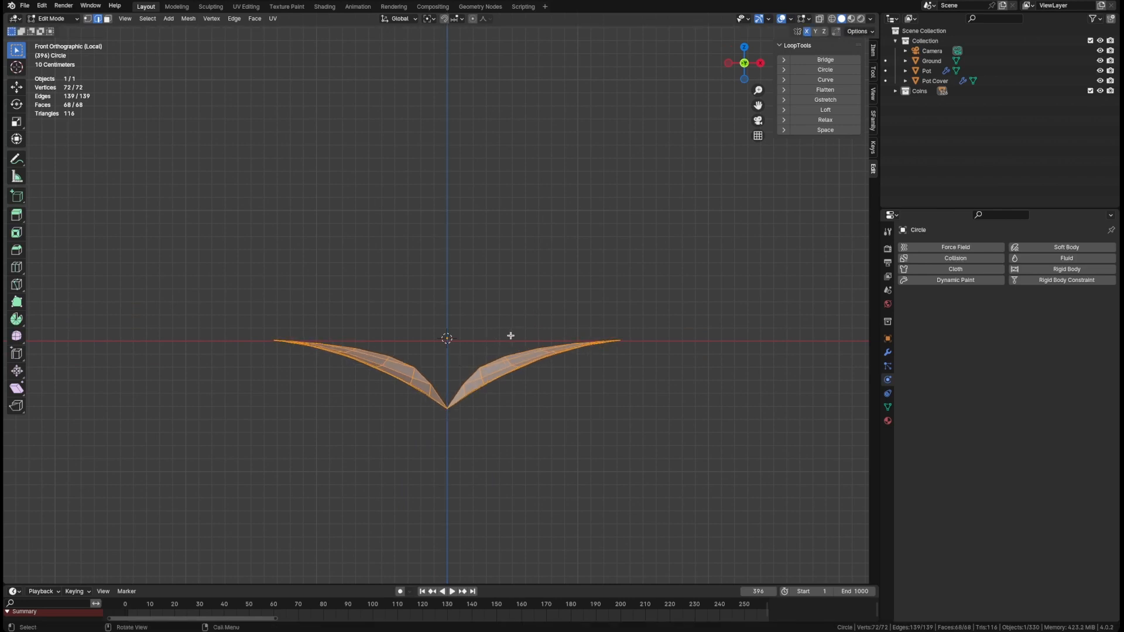
key("s")
key("z")
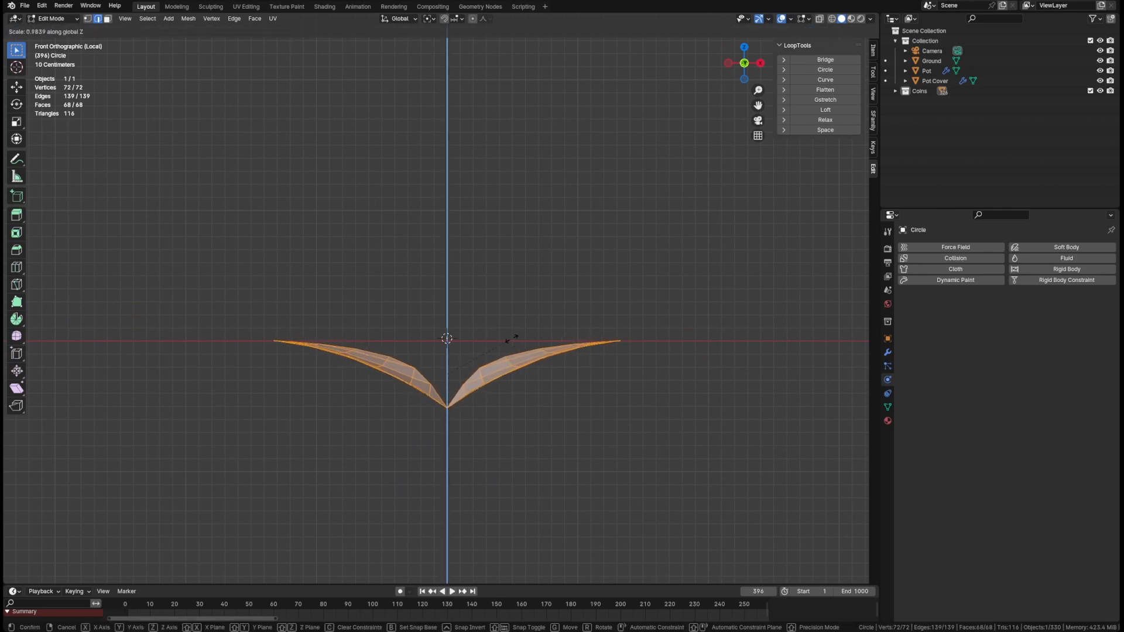
left_click(473, 345)
Apply smooth shading to the heart in object mode.
middle_click_drag(463, 335, 514, 391)
key("Tab")
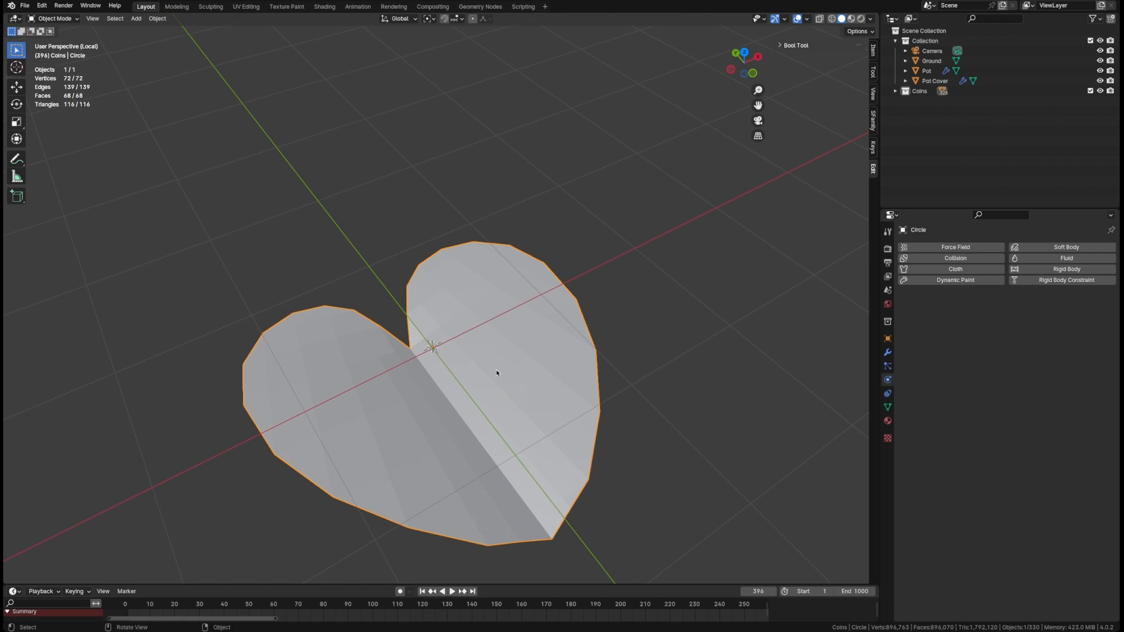
right_click(497, 373)
left_click(479, 327)
mouse_move(477, 344)
middle_mouse_down()
mouse_move(472, 371)
mouse_move(433, 318)
mouse_move(452, 311)
mouse_move(402, 306)
mouse_move(404, 349)
mouse_move(480, 291)
mouse_move(460, 332)
middle_mouse_up()
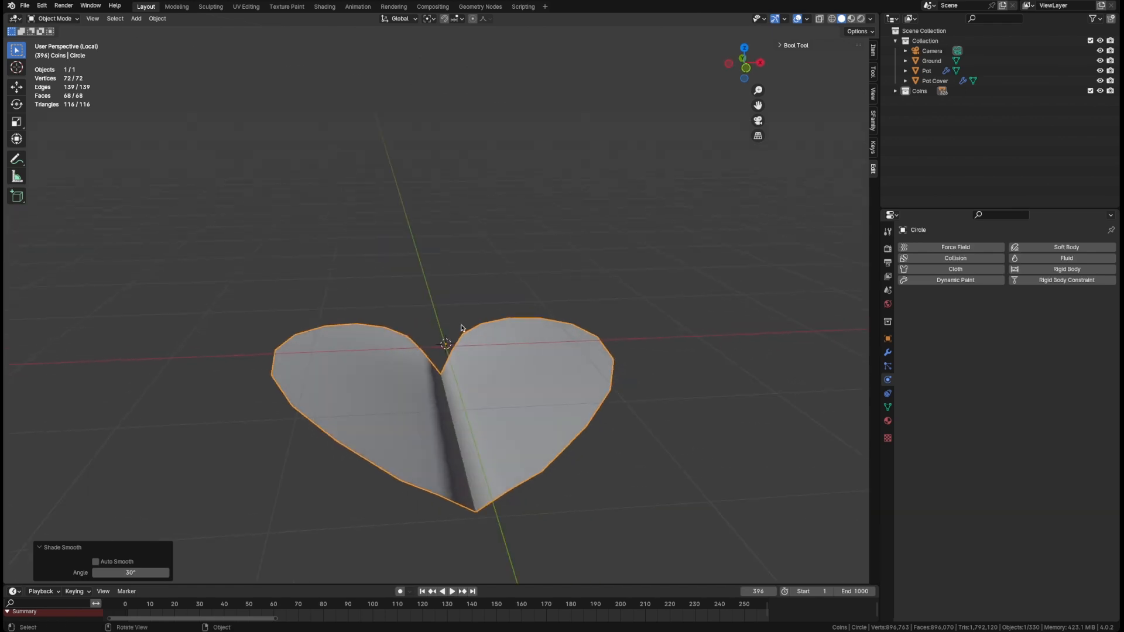
Turn on the face orientation overlay and recalculate the heart's normals so both halves face the same way.
key("q")
left_click(452, 315)
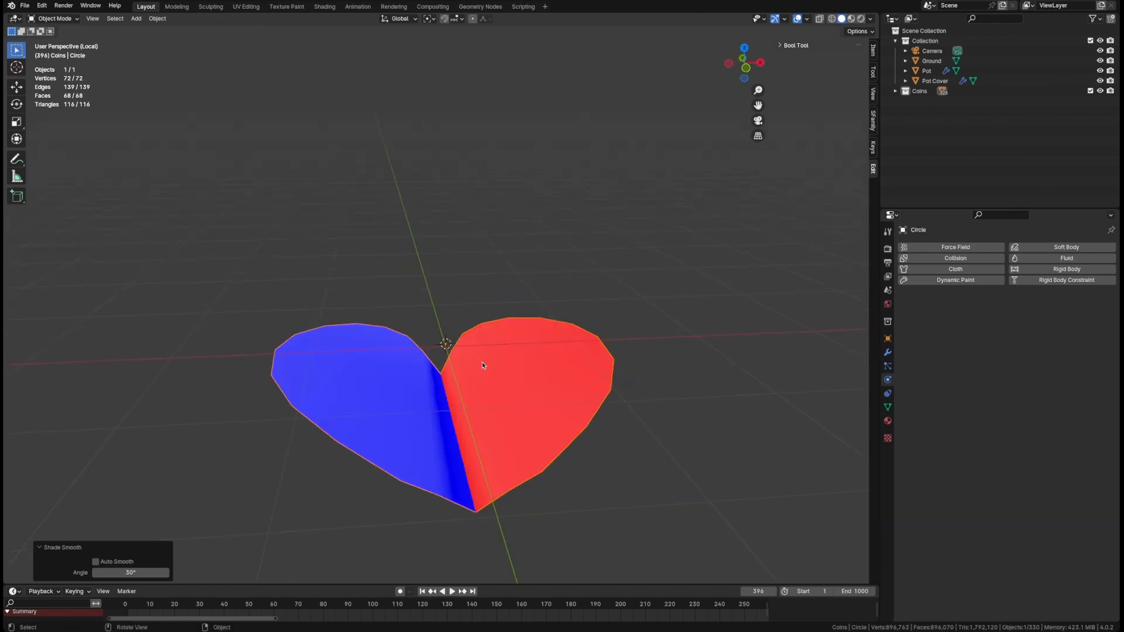
key("Tab")
key("shift+n")
key("Tab")
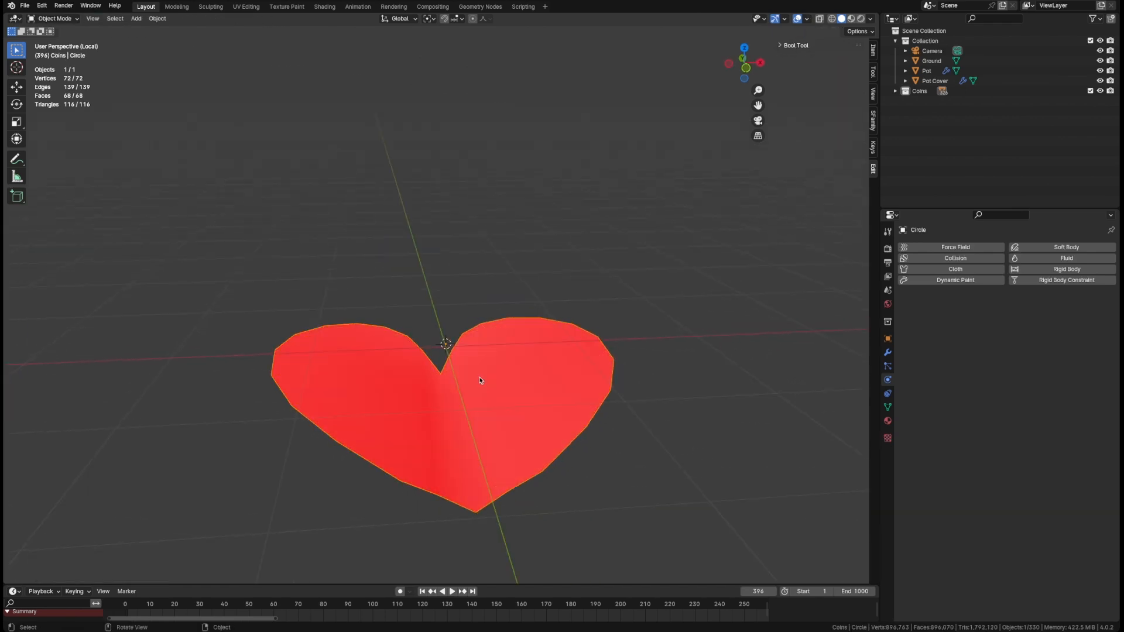
Flip all the heart's normals and turn off the face orientation overlay.
key("Tab")
key("alt+n")
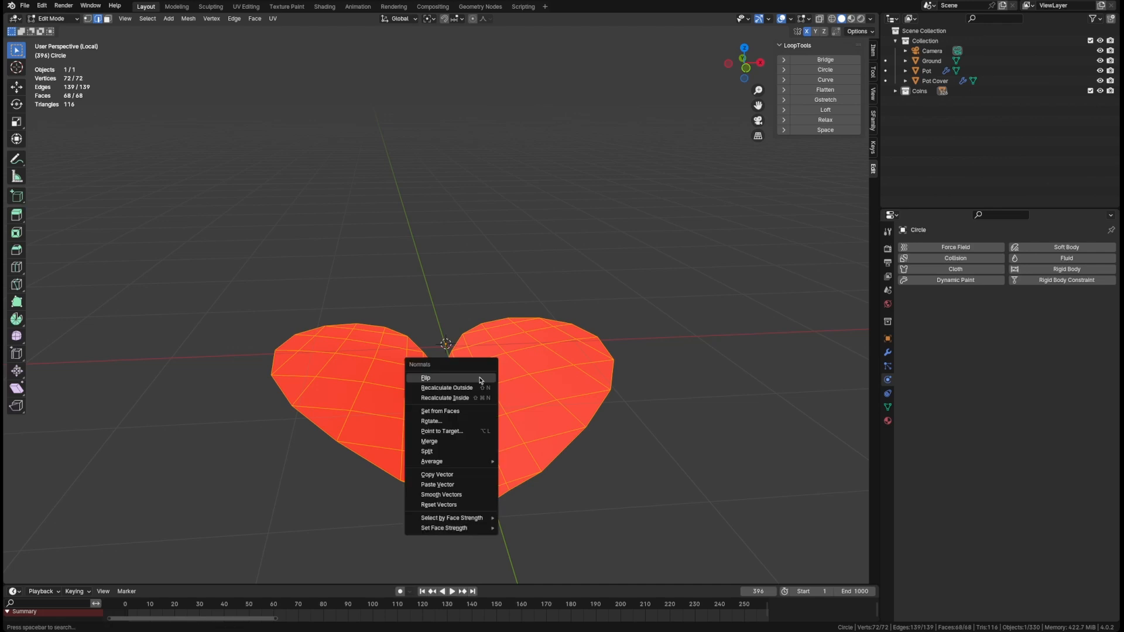
left_click(480, 379)
key("Tab")
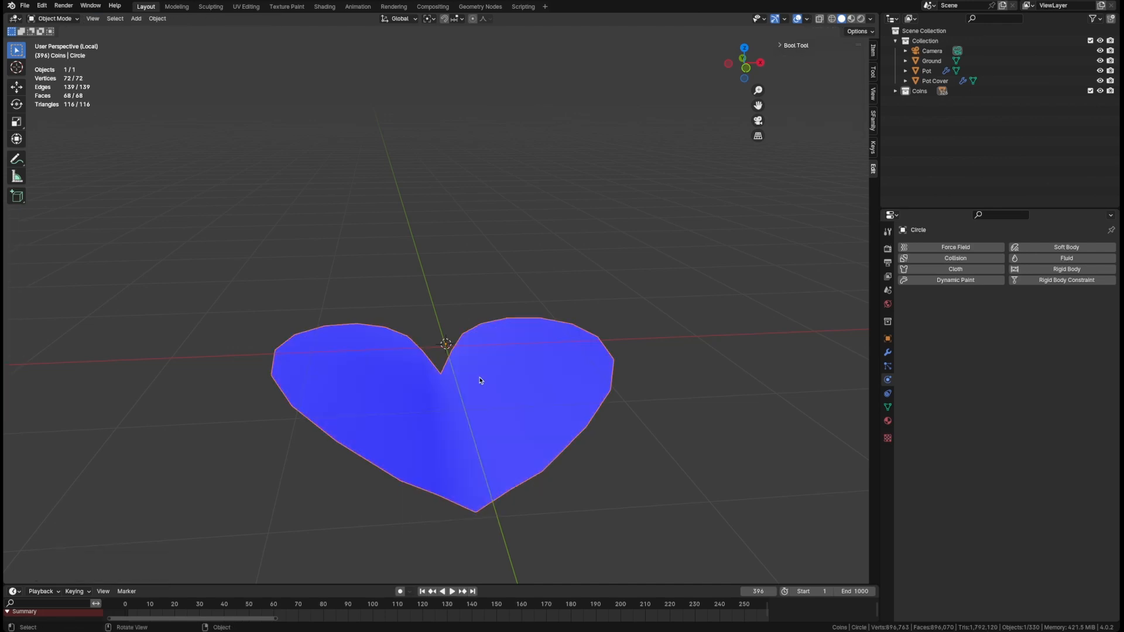
key("q")
left_click(484, 311)
middle_click_drag(484, 311, 469, 321)
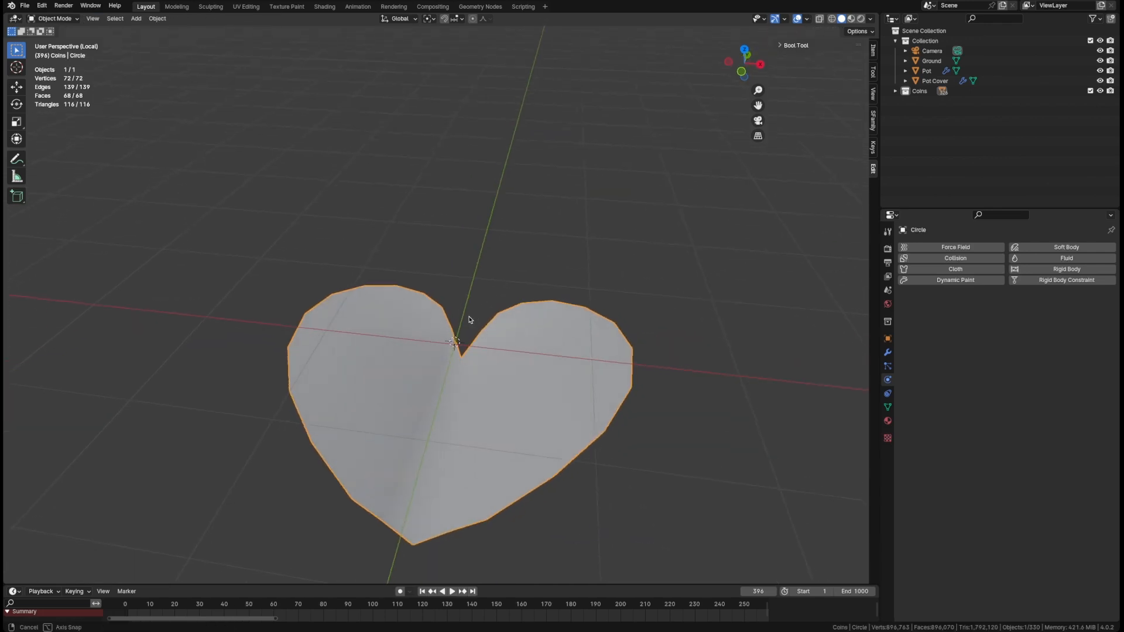
Add a subdivision surface to the heart, try levels 2 and 1, and set its level to 0.
middle_click_drag(482, 421, 488, 441)
key("ctrl+2")
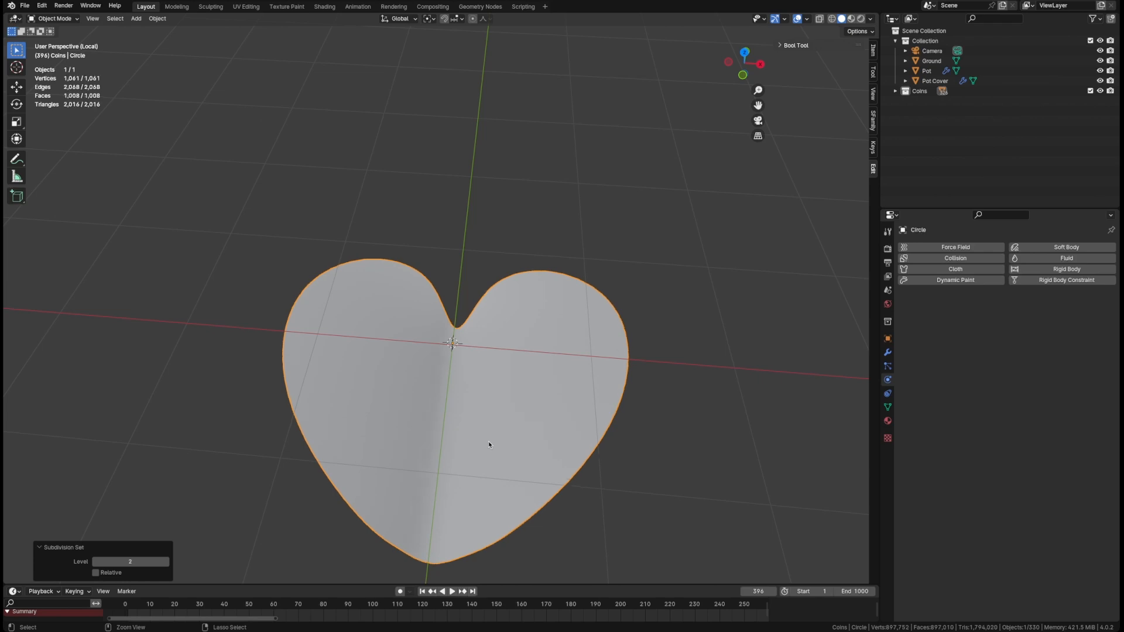
key("ctrl+1")
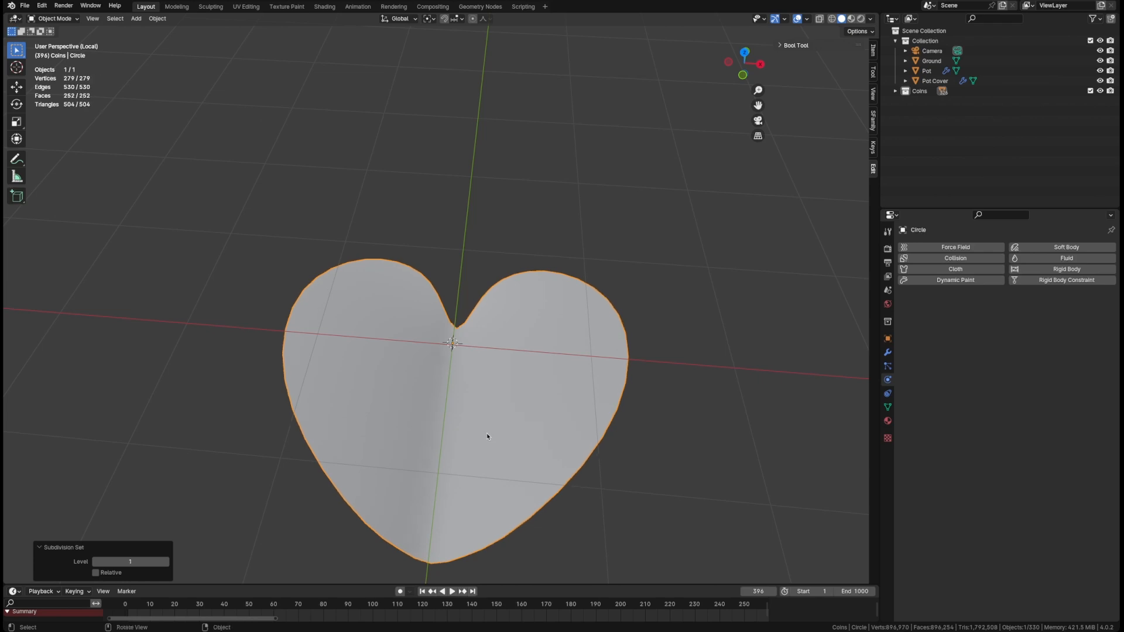
middle_click_drag(489, 429, 470, 321)
scroll(493, 363, "down", 5)
key("grave")
left_click(472, 288)
key("ctrl+0")
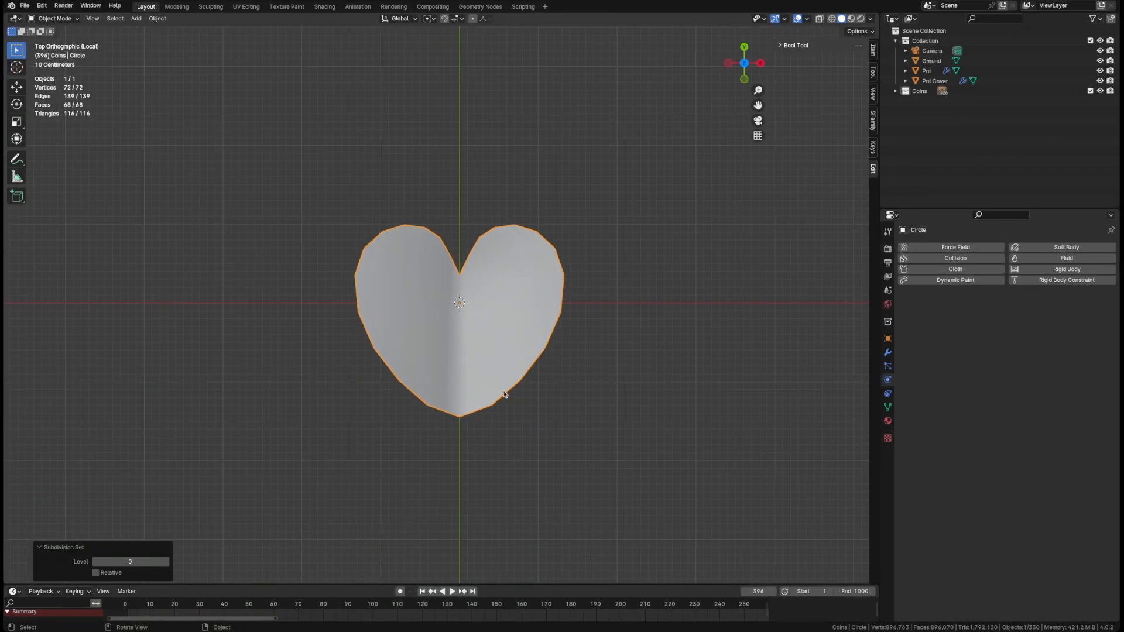
middle_click_drag(526, 394, 528, 362, "shift")
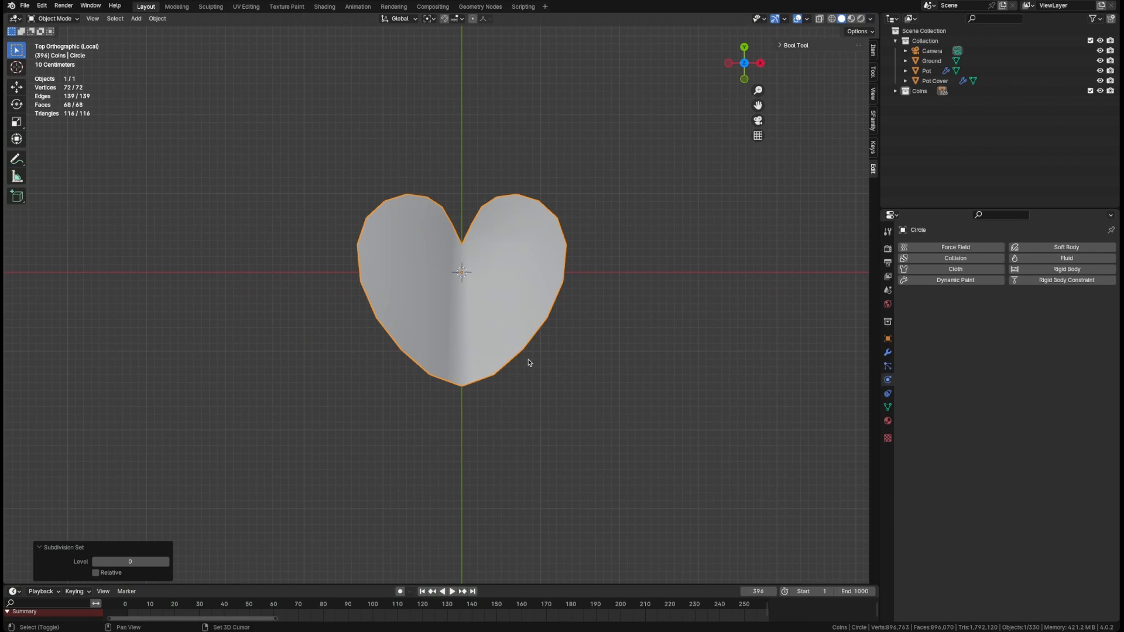
key("shift+d")
right_click(564, 346)
key("ctrl+z")
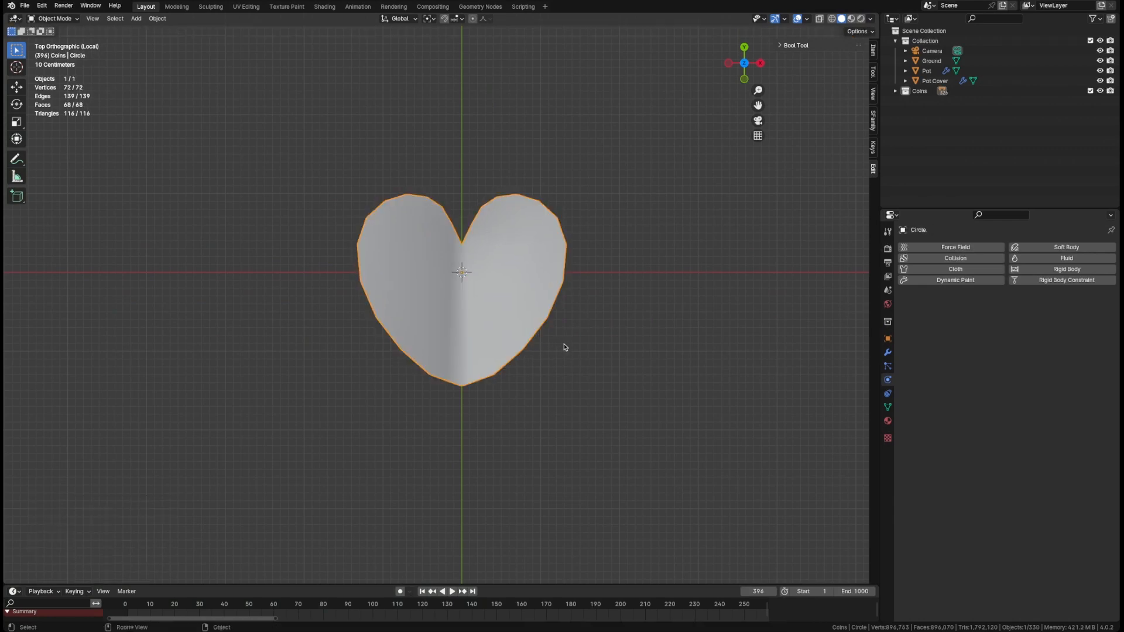
Snap the 3D cursor to the vertex at the heart's bottom tip and return to object mode.
key("Tab")
left_click(463, 385)
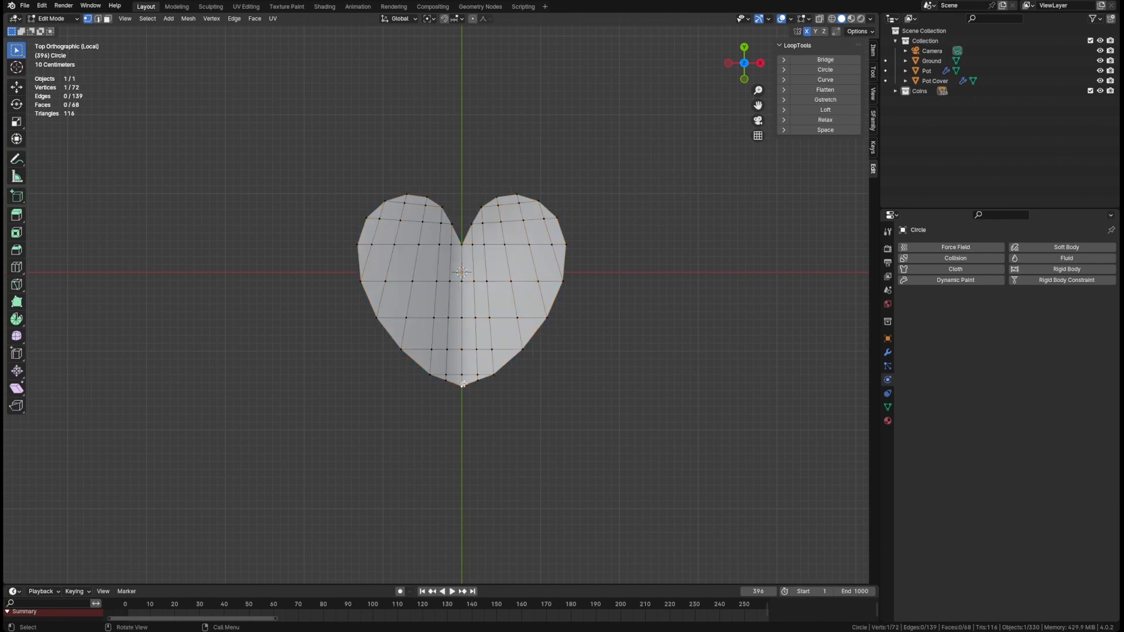
key("shift+s")
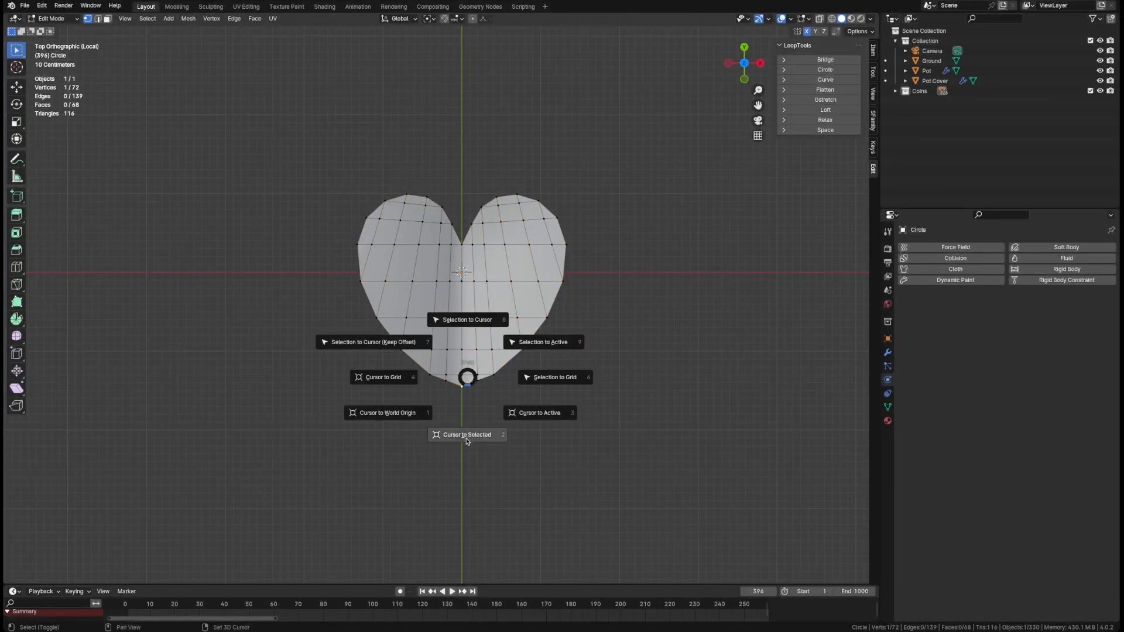
left_click(468, 436)
key("Tab")
Duplicate the heart in place and rotate the copy about 102° around the 3D cursor at its tip.
key("shift+d")
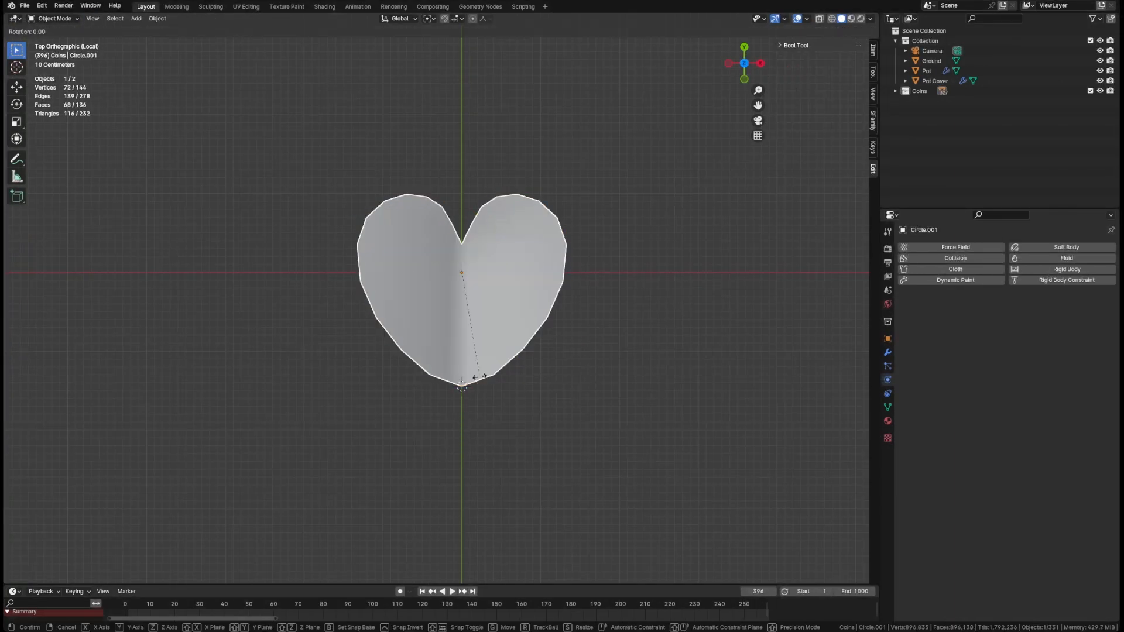
right_click(473, 409)
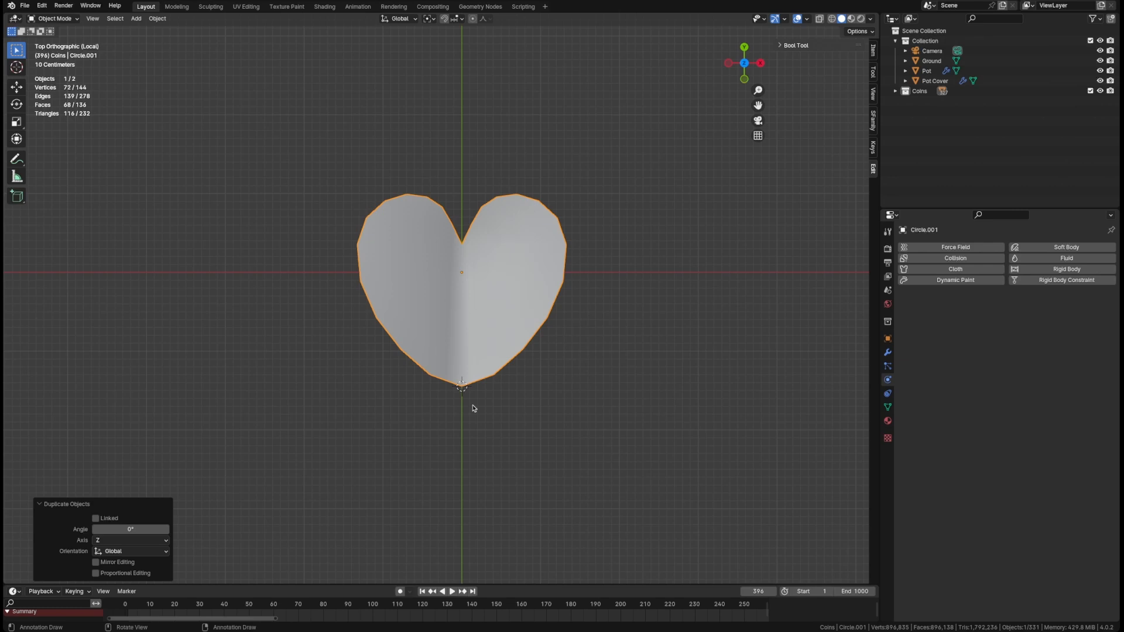
key("period")
left_click(541, 408)
key("r")
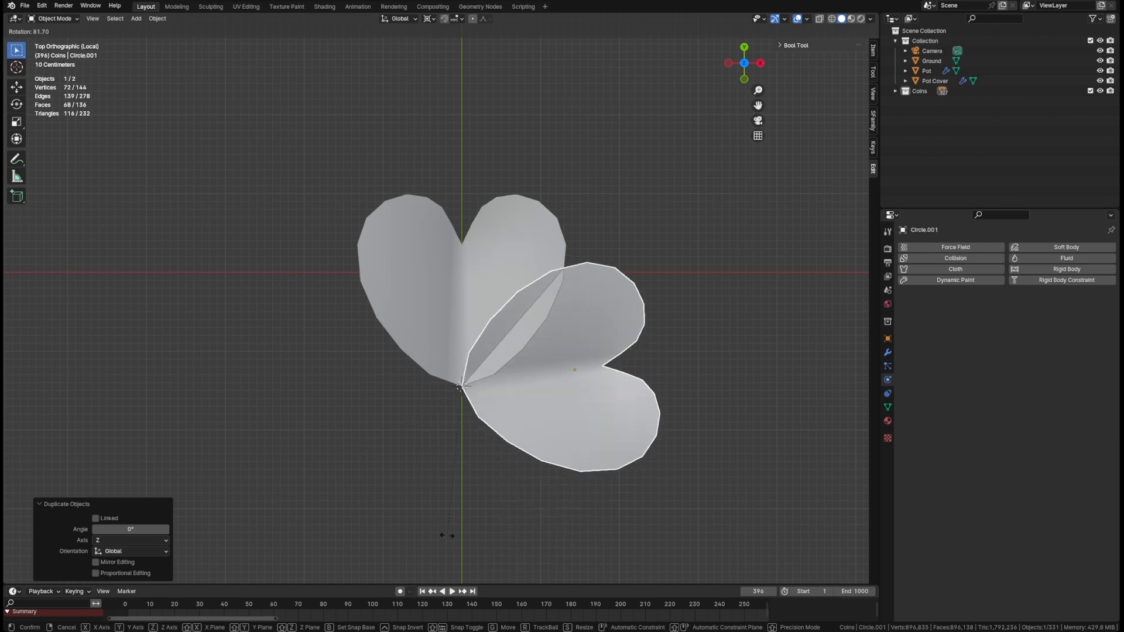
left_click(392, 531)
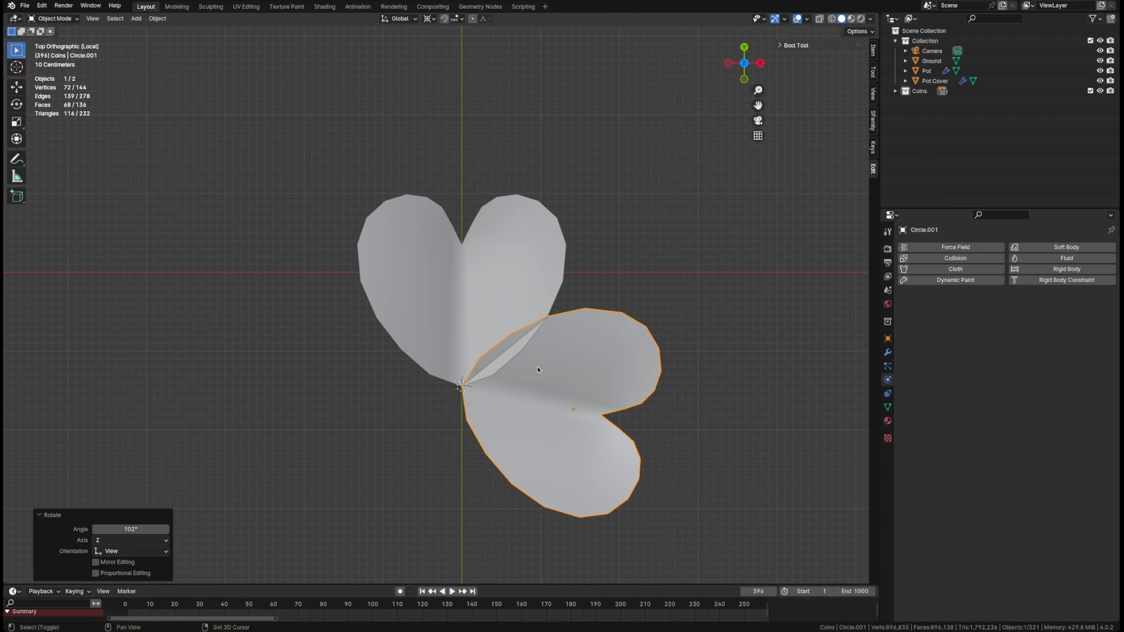
Duplicate the second leaf and rotate the copy about 149° around the 3D cursor to form the third leaf.
key("shift+r")
key("shift+r")
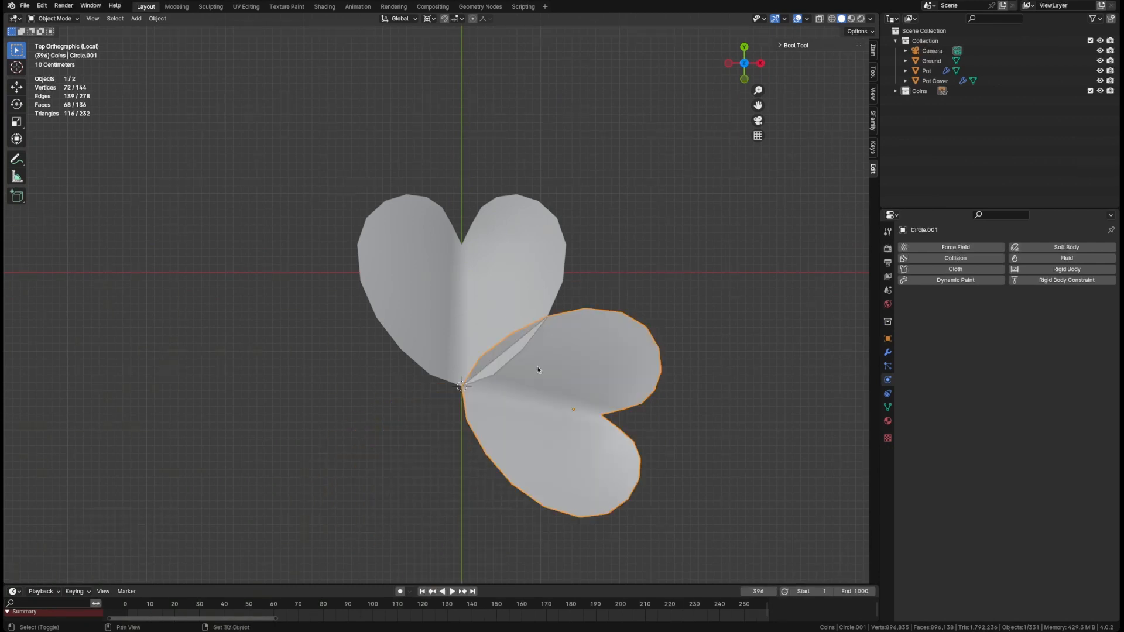
key("shift+d")
key("r")
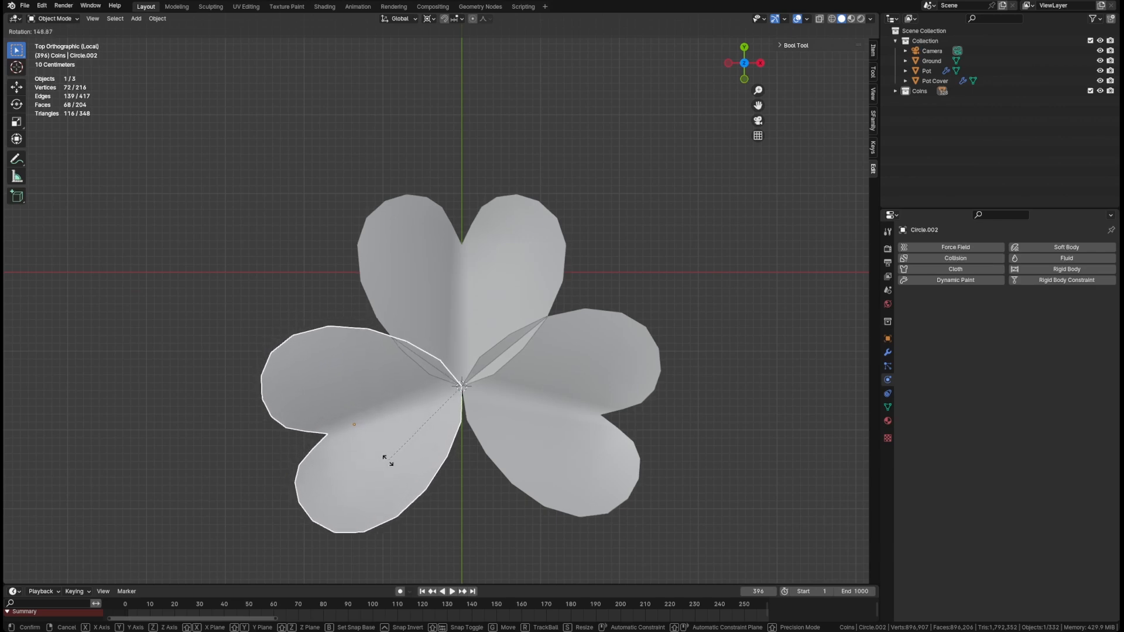
left_click(387, 461)
Rotate all three leaves 90° about the X axis and select the second leaf.
middle_click_drag(388, 459, 449, 331)
key("a")
type("rx90")
key("Return")
left_click(457, 347)
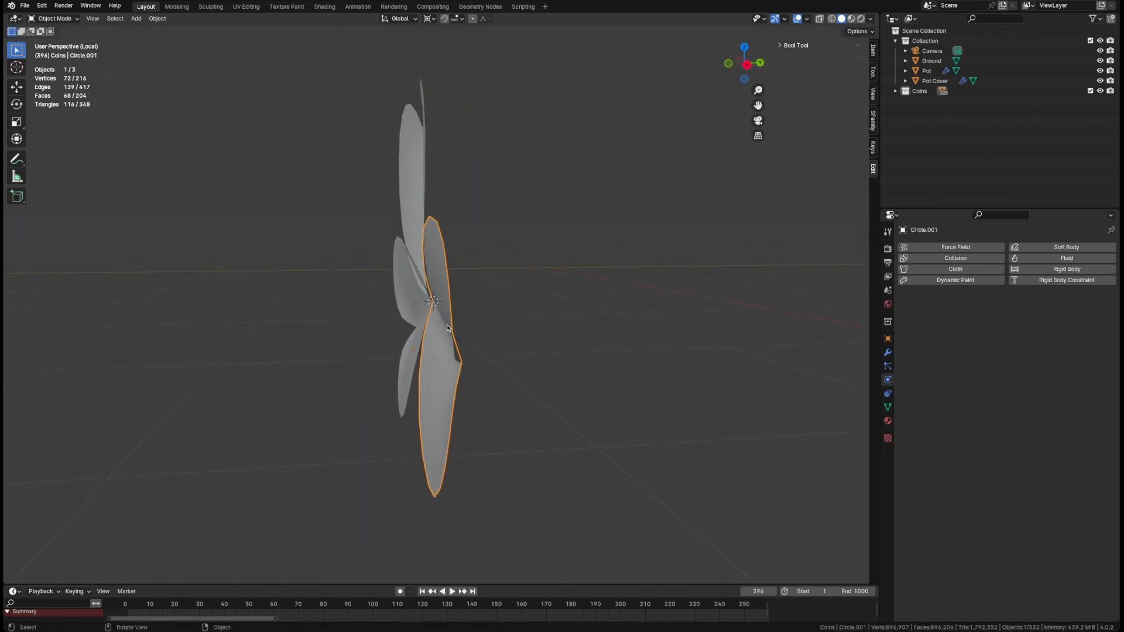
key("r")
key("z")
key("z")
key("z")
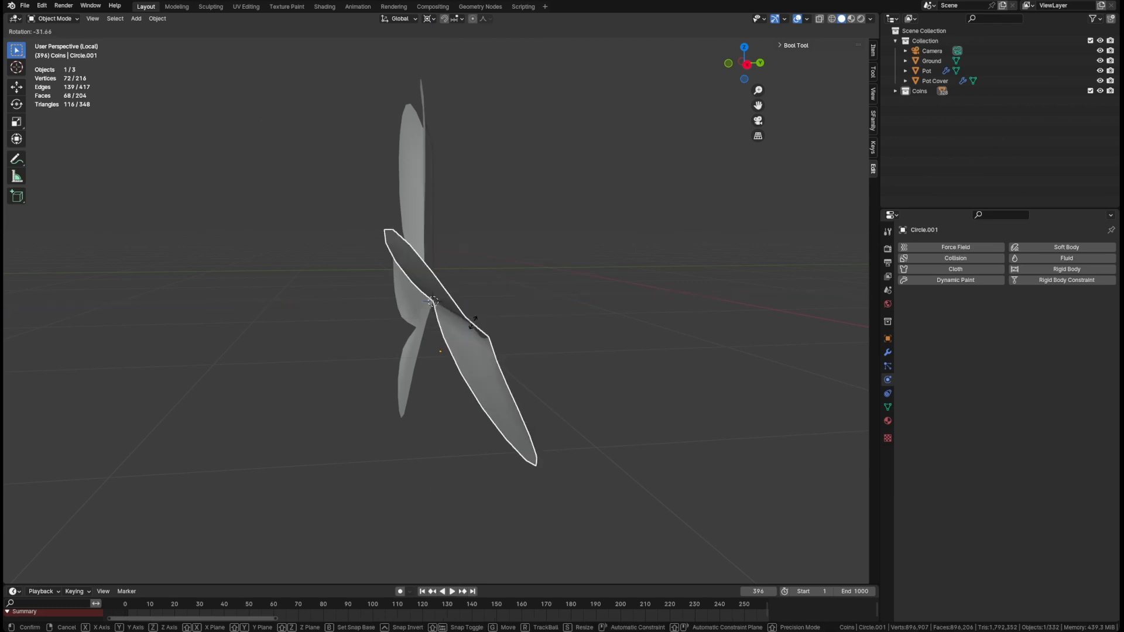
key("z")
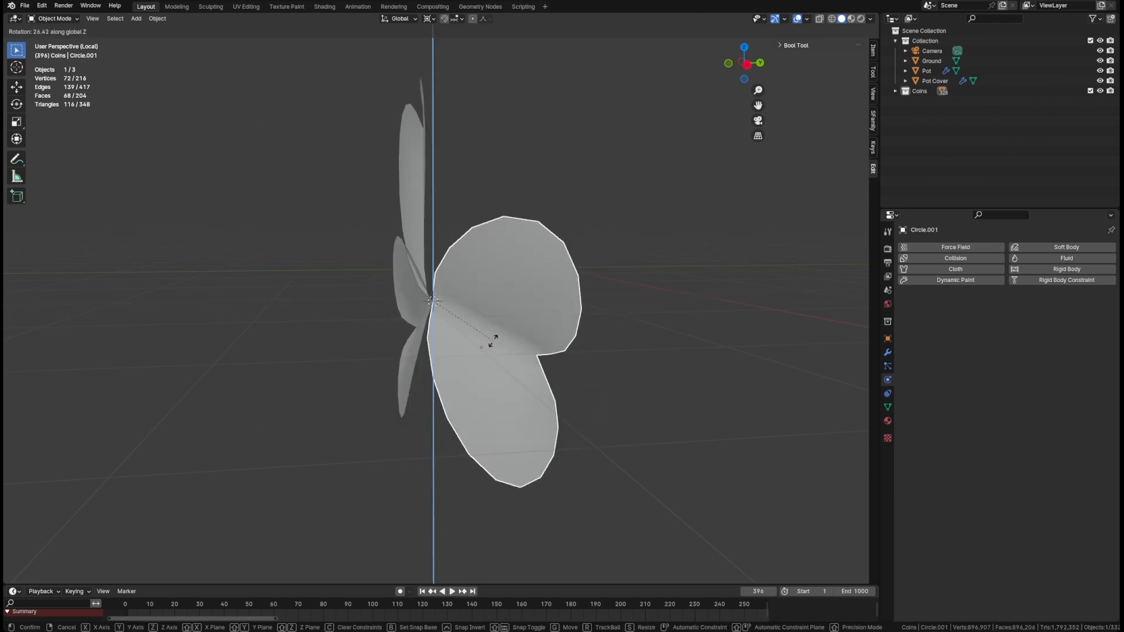
right_click(491, 344)
Rotate the second leaf about 13° around the Z axis at the 3D cursor, refine its Z rotation once more, and deselect it.
key("r")
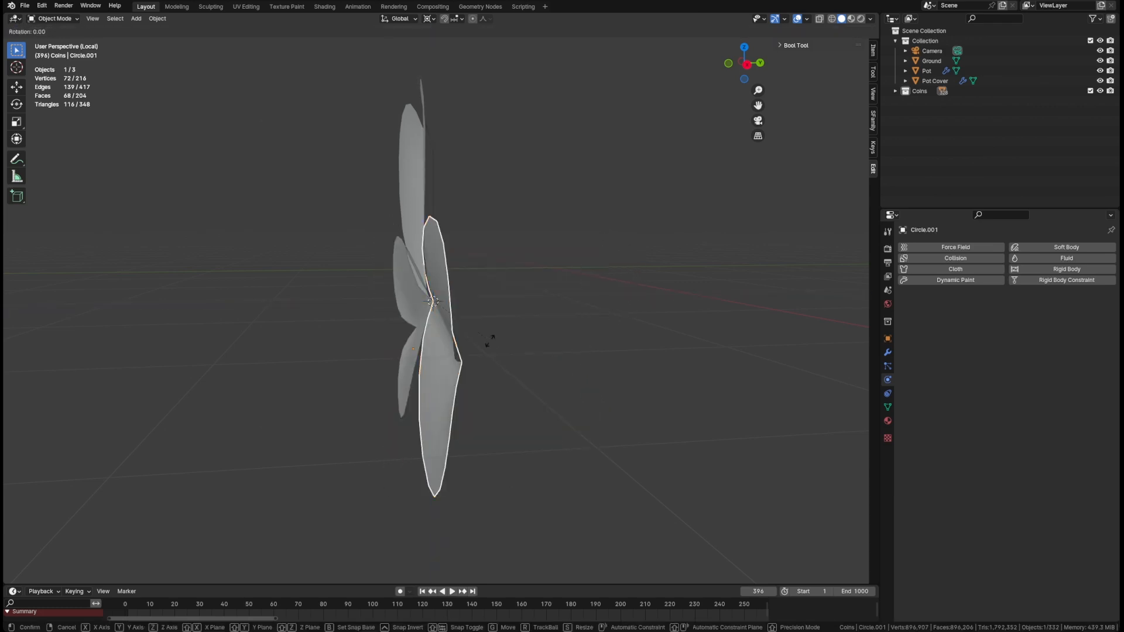
key("z")
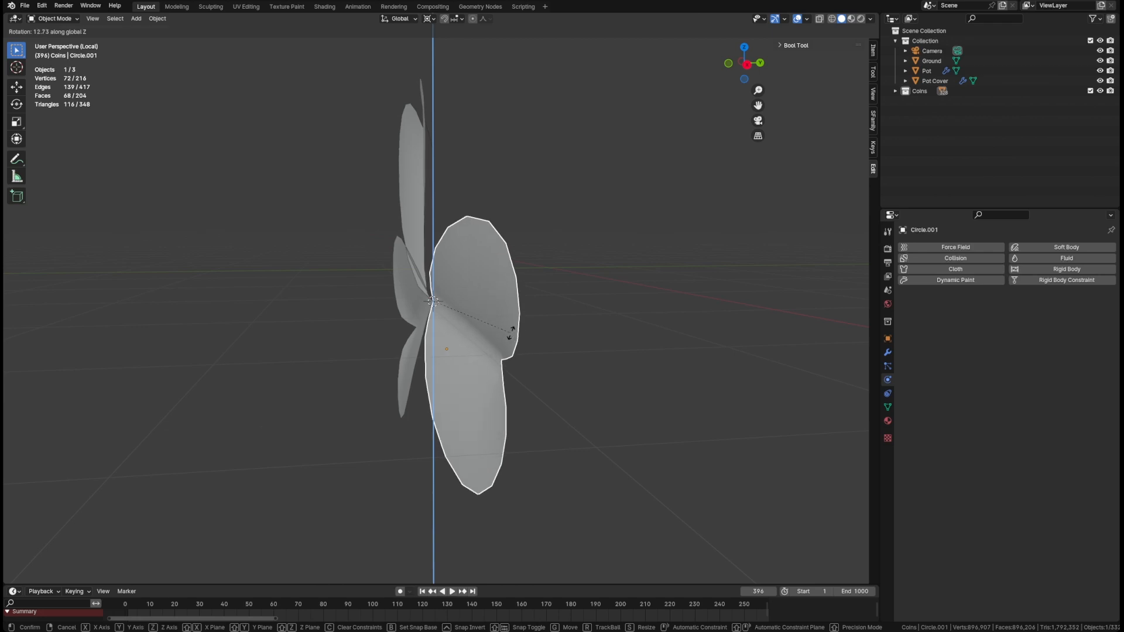
left_click(511, 333)
mouse_move(508, 331)
middle_mouse_down()
mouse_move(397, 322)
mouse_move(485, 334)
mouse_move(488, 360)
mouse_move(529, 325)
middle_mouse_up()
left_click(602, 158)
middle_click_drag(583, 352, 536, 366)
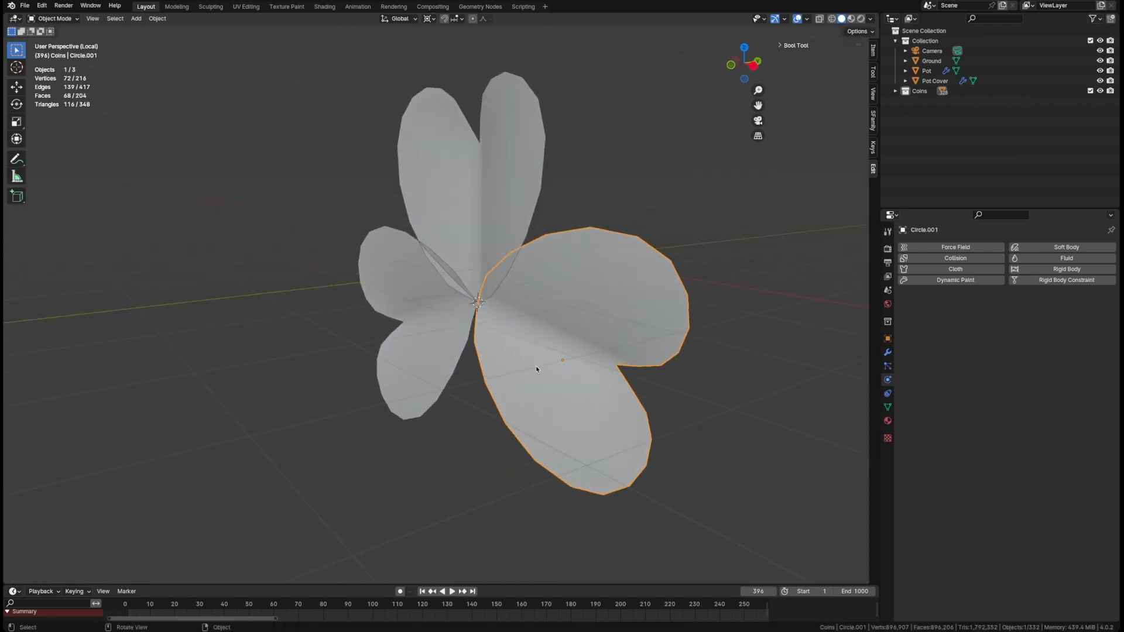
key("r")
key("z")
left_click(543, 355)
left_click(227, 286)
Rotate the third leaf -47.3° about the Z axis around the 3D cursor.
middle_click_drag(234, 288, 446, 362)
left_click(351, 354)
key("r")
key("z")
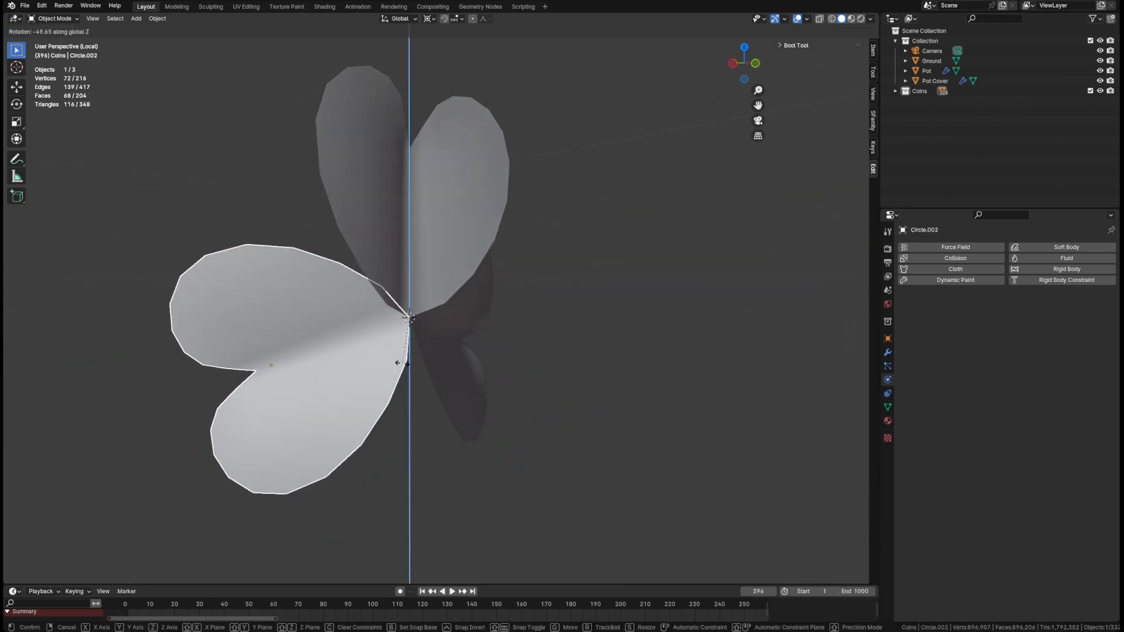
left_click(404, 363)
middle_click_drag(378, 346, 405, 375)
key("r")
key("Escape")
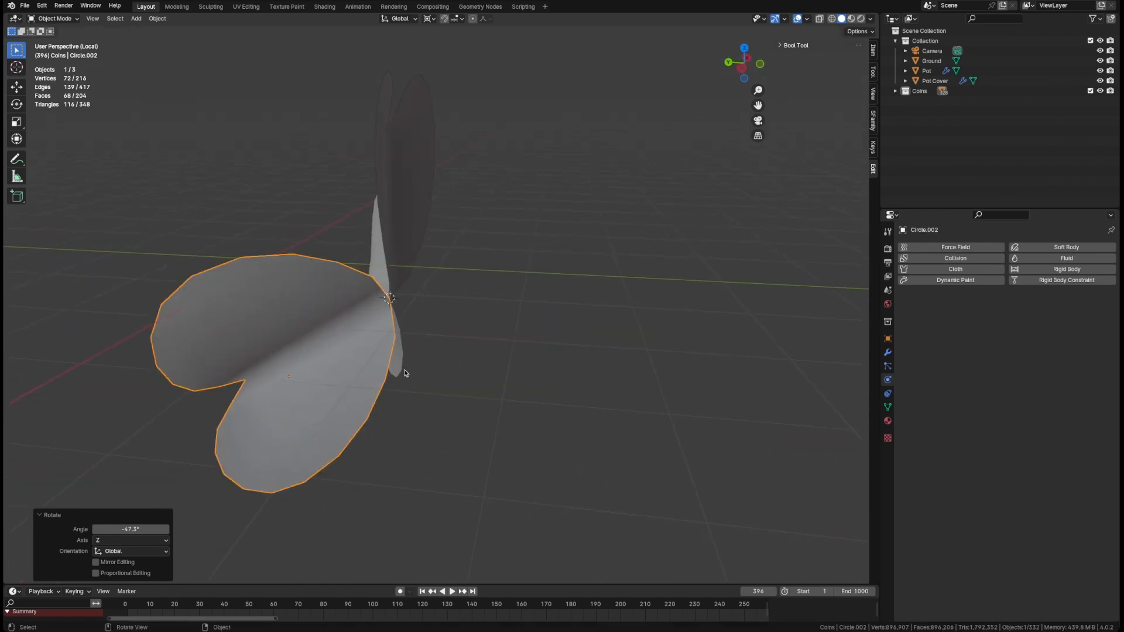
Rotate the third leaf a further 16.6° about the global Z axis.
key("r")
key("z")
left_click(445, 360)
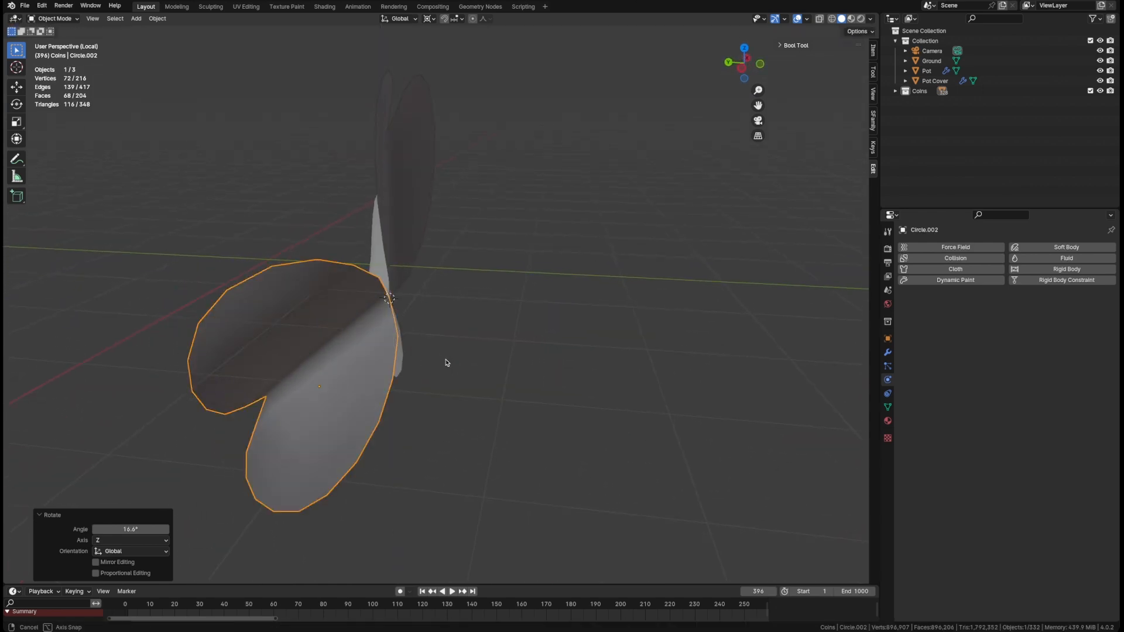
middle_click_drag(447, 361, 359, 332)
left_click(443, 426)
mouse_move(442, 426)
middle_mouse_down()
mouse_move(409, 427)
mouse_move(429, 397)
mouse_move(421, 351)
mouse_move(406, 360)
mouse_move(402, 381)
mouse_move(482, 394)
mouse_move(480, 409)
mouse_move(425, 346)
mouse_move(482, 349)
mouse_move(467, 332)
mouse_move(469, 396)
mouse_move(508, 417)
mouse_move(586, 412)
mouse_move(585, 434)
mouse_move(536, 400)
mouse_move(454, 427)
middle_mouse_up()
Undo the last action, rotate the second leaf about -22° around the Z axis, and fine-tune its Z rotation.
key("ctrl+z")
left_click(507, 335)
key("r")
key("z")
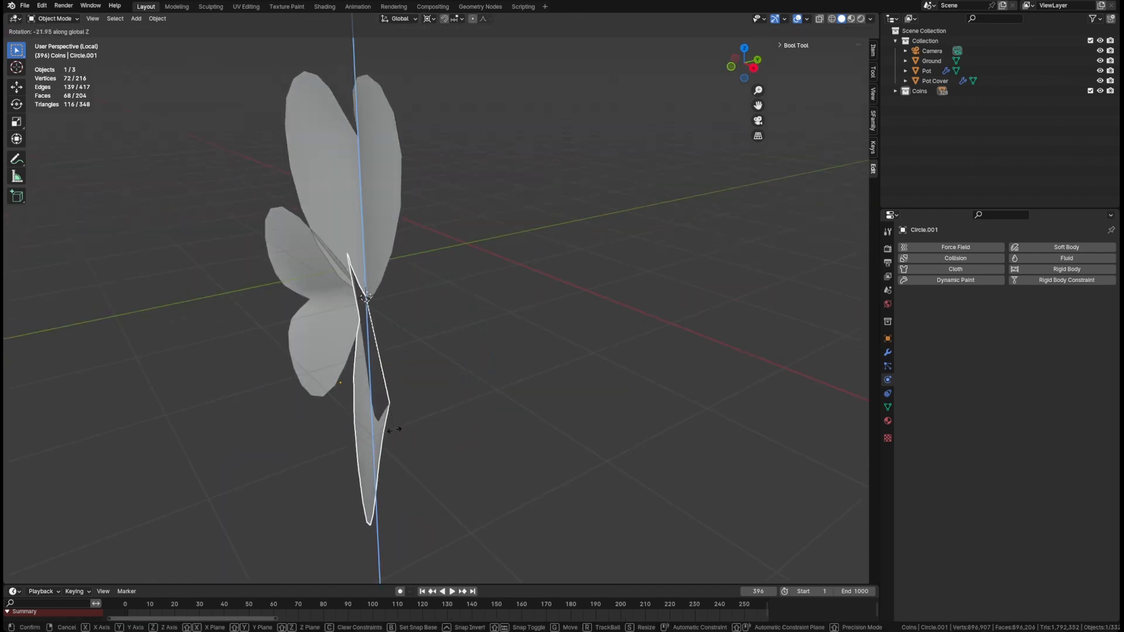
left_click(399, 430)
middle_click_drag(365, 366, 414, 234)
key("shift+d")
key("r")
key("z")
left_click(419, 342)
Tilt the upright top leaf 8.7° about the global X axis and deselect it.
scroll(527, 344, "down", 3)
left_click(415, 239)
key("r")
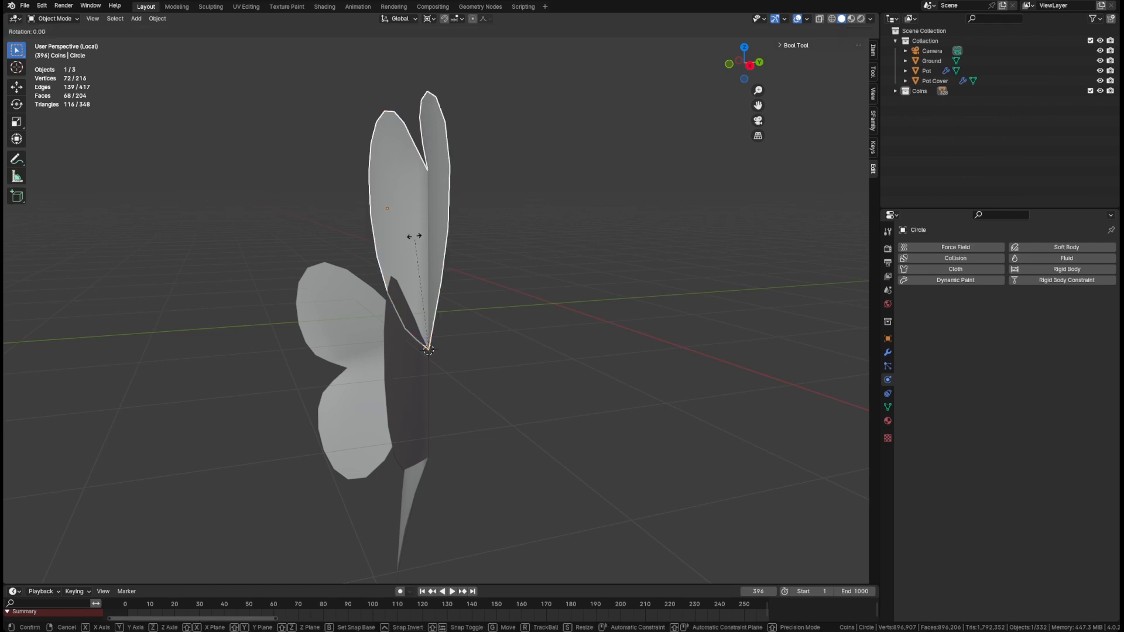
key("x")
left_click(400, 247)
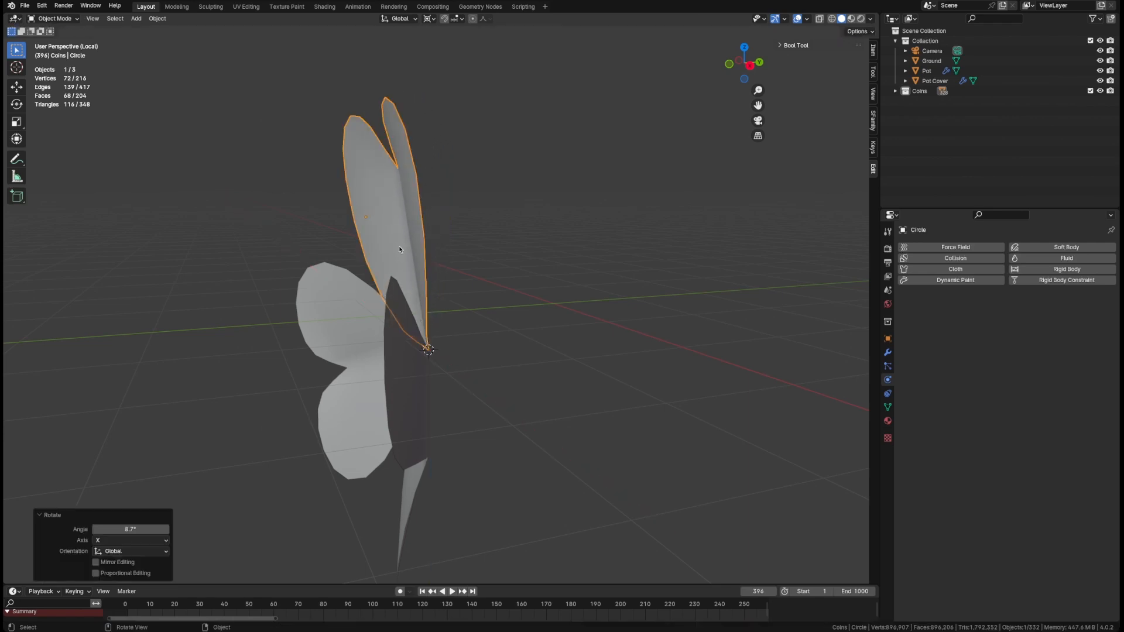
left_click(231, 276)
middle_click_drag(231, 276, 400, 290)
scroll(432, 273, "down", 8)
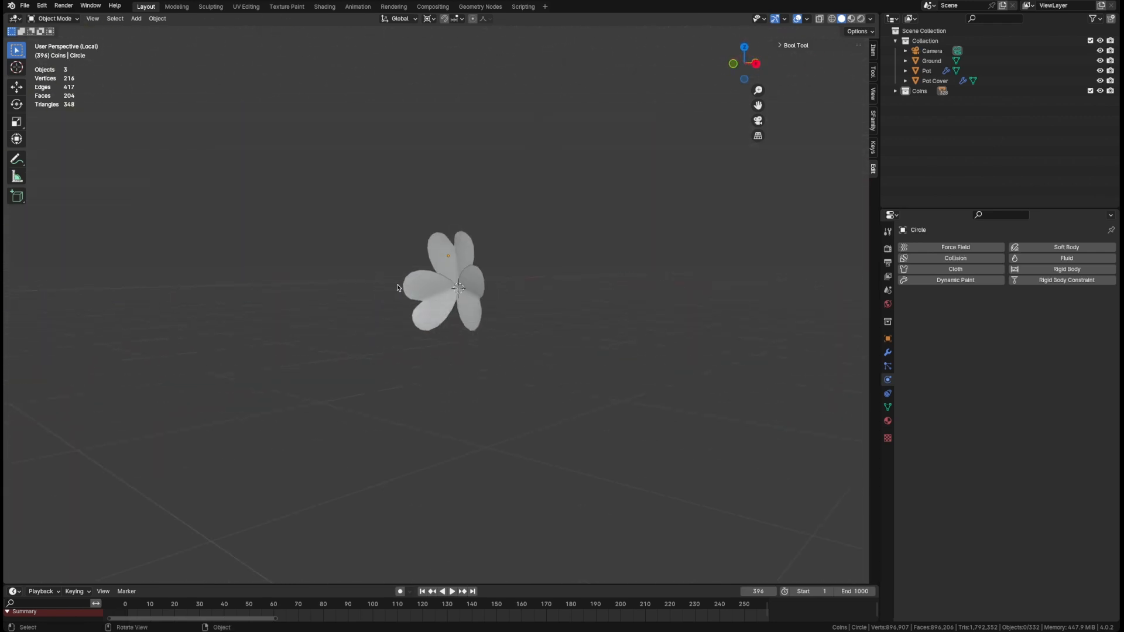
mouse_move(456, 299)
middle_mouse_down()
mouse_move(452, 258)
mouse_move(470, 311)
middle_mouse_up()
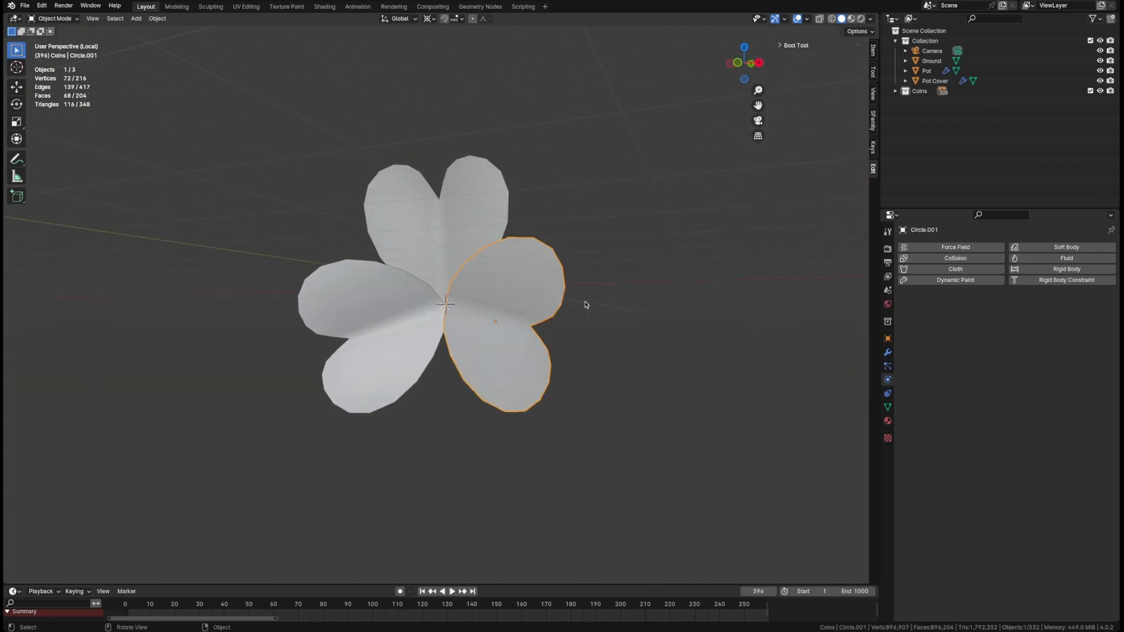
Add a Solidify modifier with a thickness of 0.037 m to the top leaf.
middle_click_drag(586, 305, 522, 316)
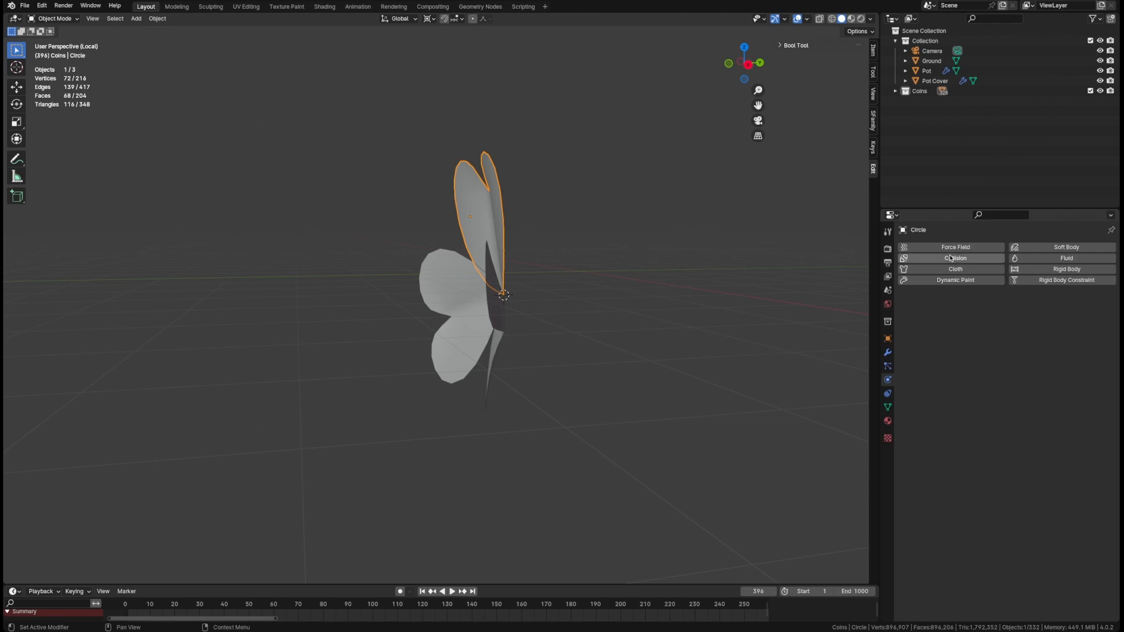
left_click(887, 352)
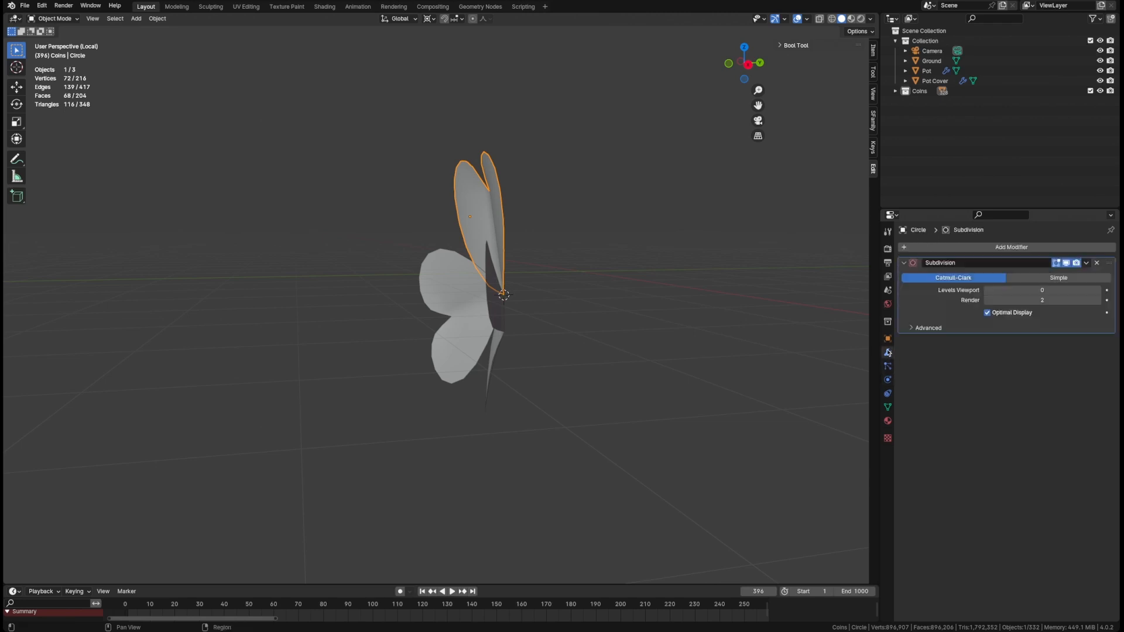
left_click(962, 248)
type("solid")
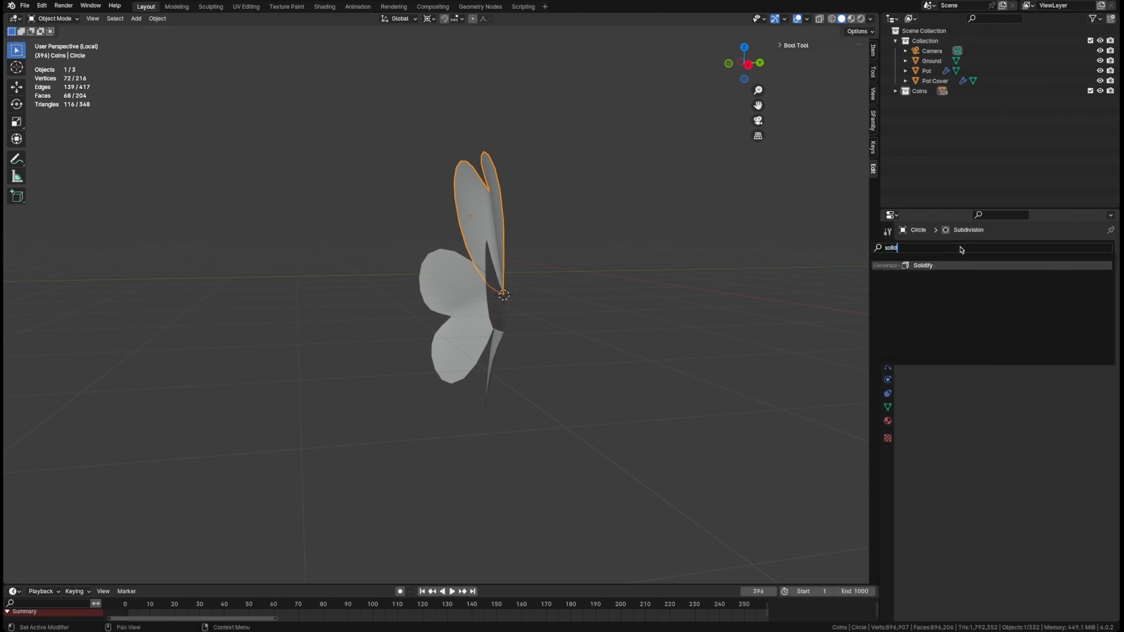
key("Return")
middle_click_drag(414, 261, 444, 156)
Inspect the top leaf's mesh in edit mode and return to object mode to view the whole clover.
key("Tab")
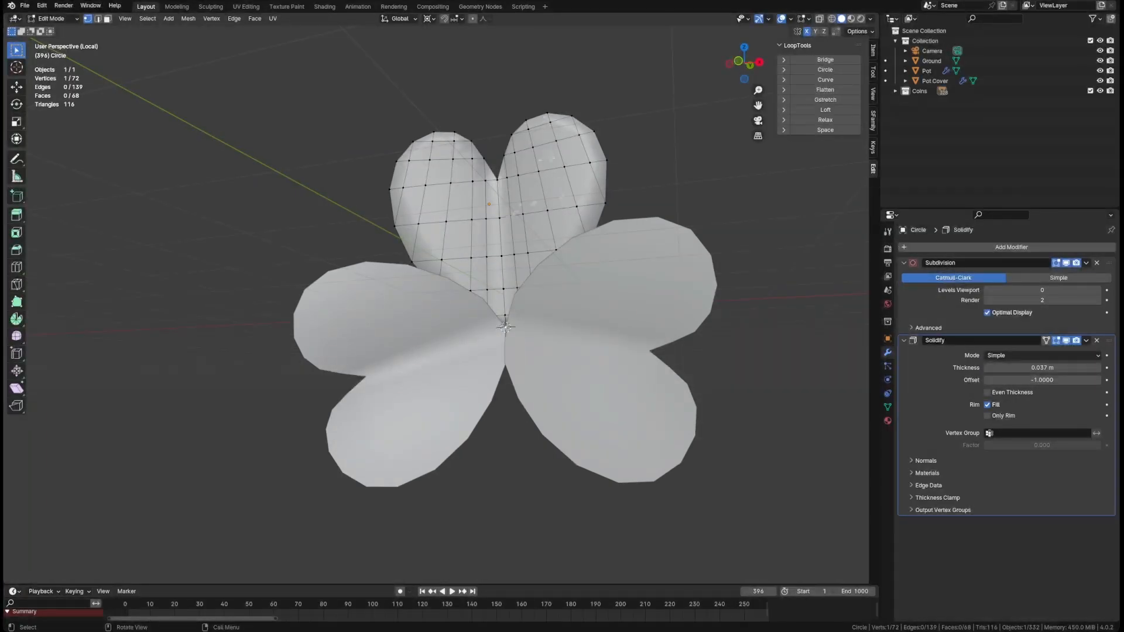
middle_click_drag(540, 159, 580, 183)
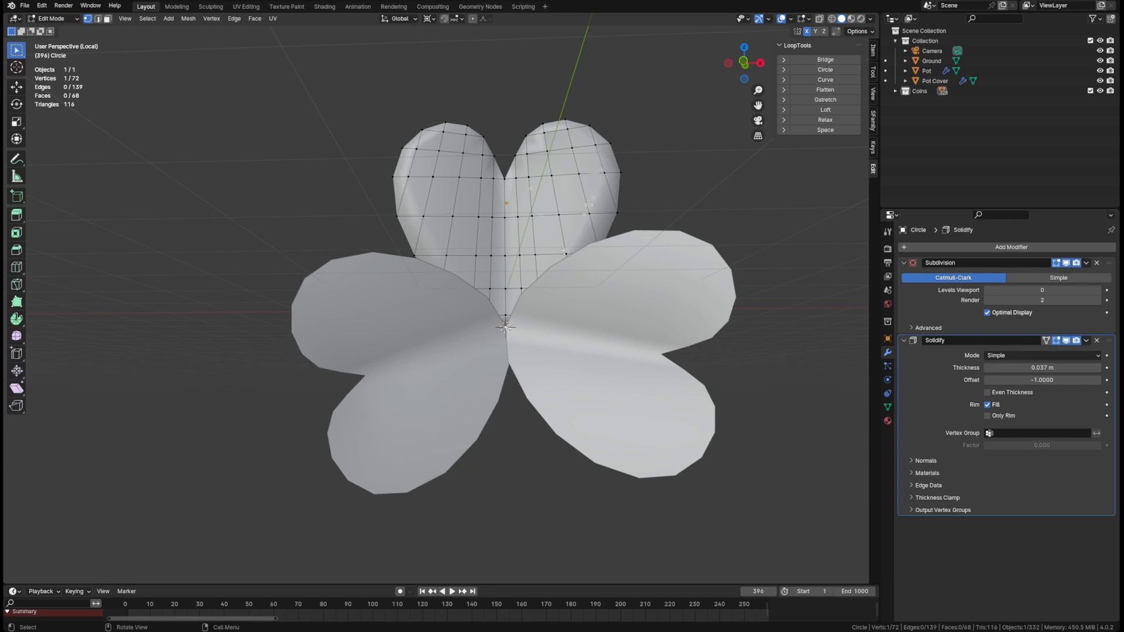
middle_click_drag(565, 253, 506, 255)
key("Tab")
scroll(500, 231, "down", 9)
scroll(489, 246, "up", 9)
Try adding a separate Solidify modifier to the second leaf and undo it.
left_click(463, 334)
middle_click_drag(470, 330, 502, 277)
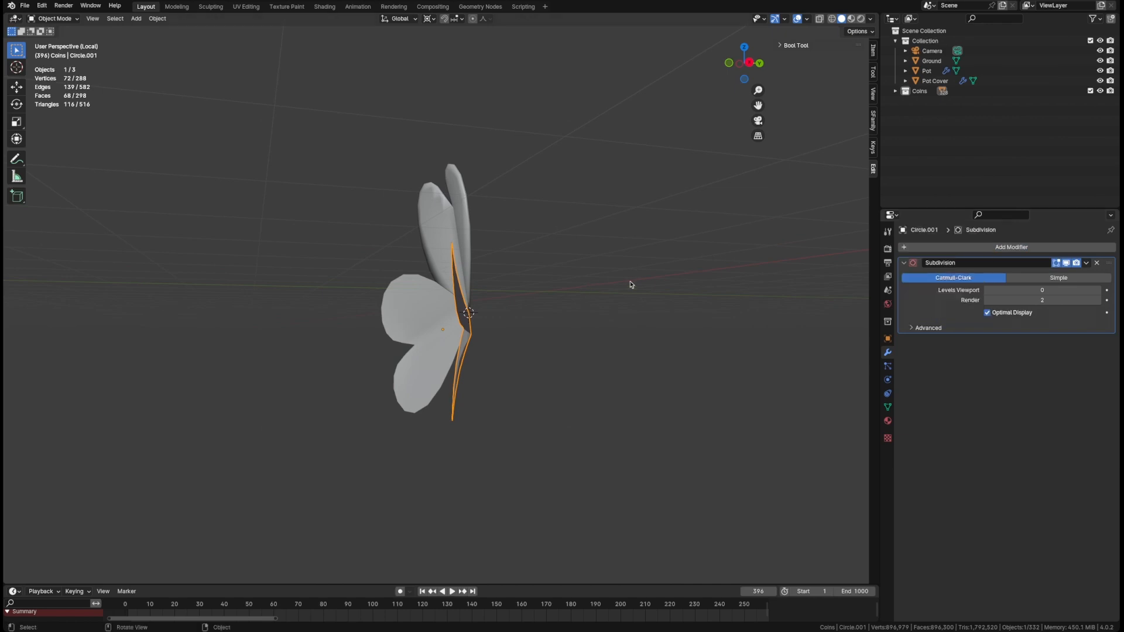
mouse_move(417, 339)
middle_mouse_down()
mouse_move(455, 380)
mouse_move(390, 338)
mouse_move(431, 340)
middle_mouse_up()
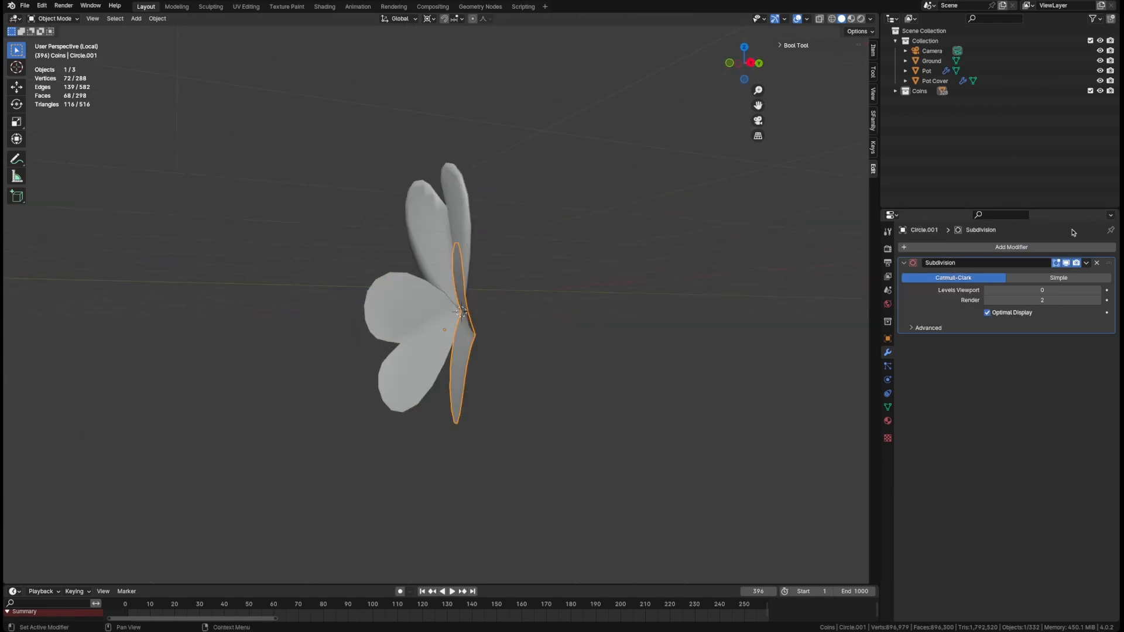
left_click(964, 247)
type("solid")
key("Return")
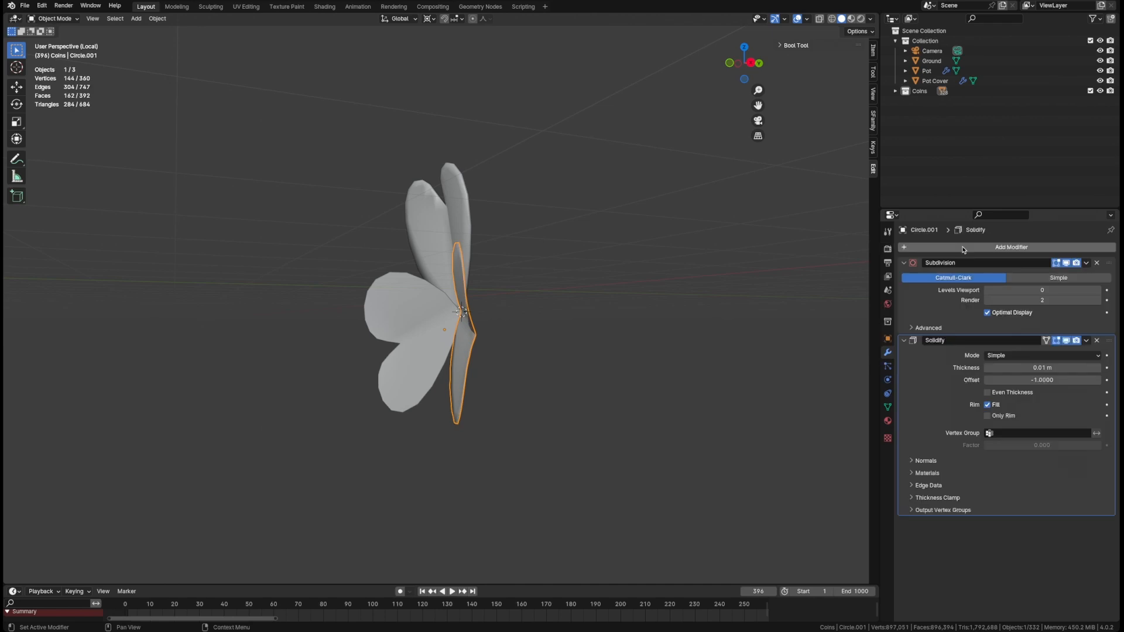
key("ctrl+z")
Select all three leaves with the top one active, copy its Solidify modifier to the selected leaves, and save the file.
middle_click_drag(378, 251, 434, 248)
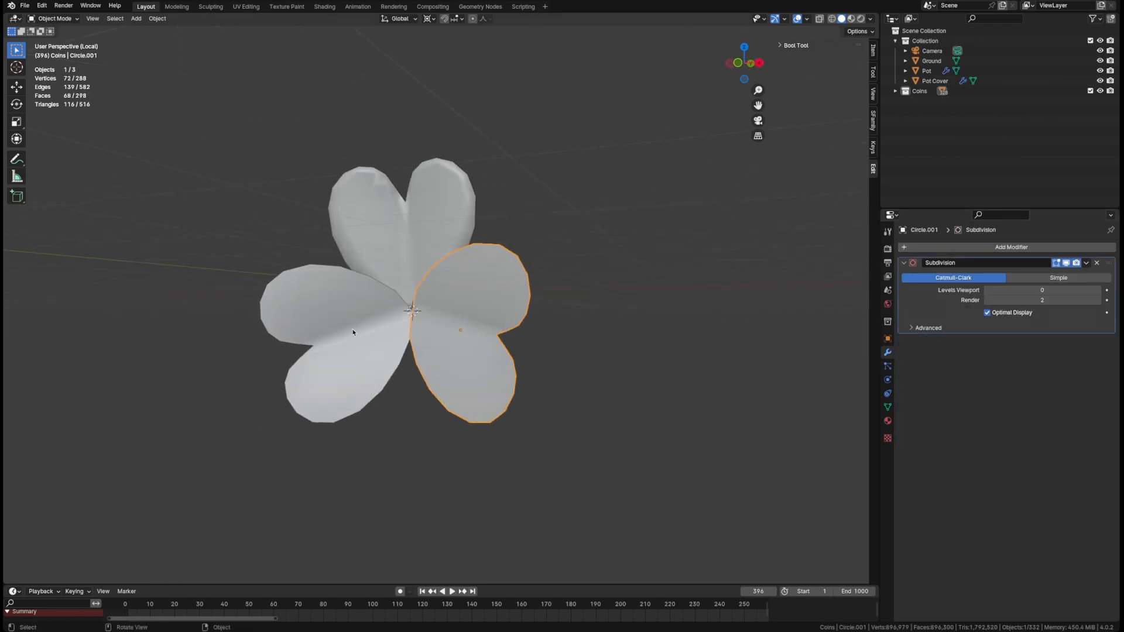
left_click(353, 333, "shift")
left_click(426, 249, "shift")
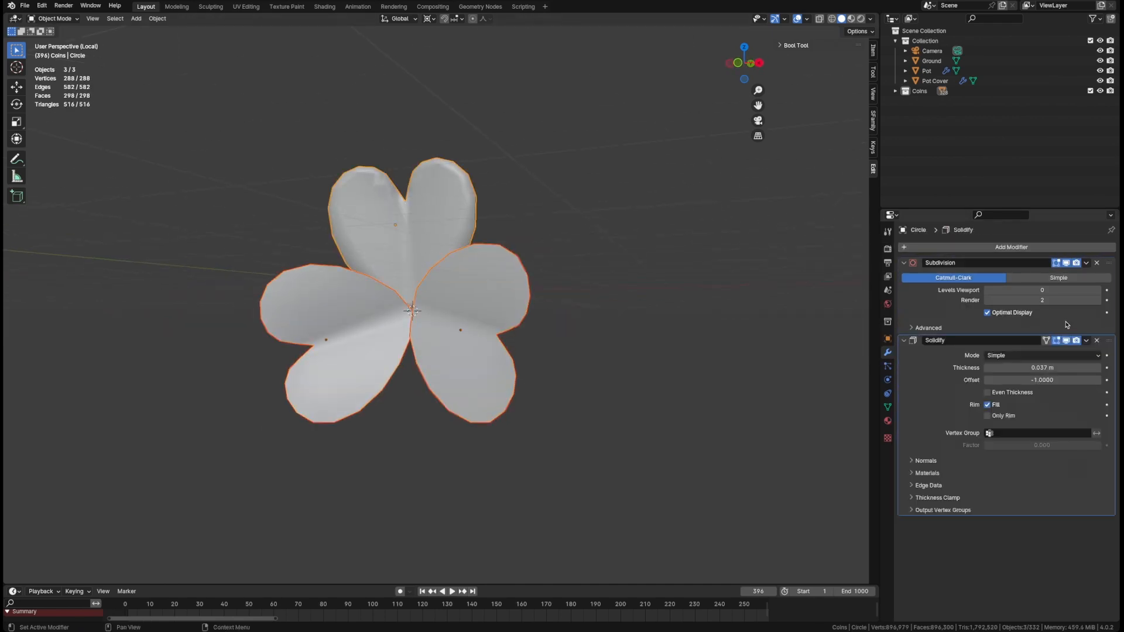
left_click(1086, 342)
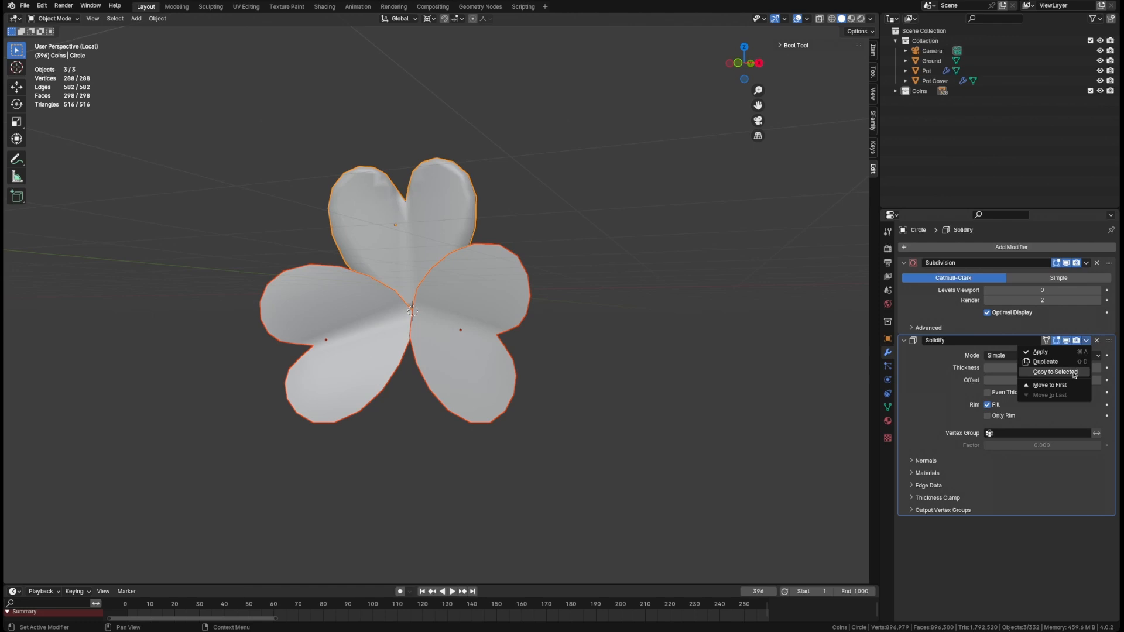
left_click(1075, 373)
middle_click_drag(628, 377, 441, 269)
key("ctrl+s")
Add a cylinder mesh with 12 vertices at the 3D cursor as the clover's stem.
mouse_move(450, 382)
middle_mouse_down()
mouse_move(416, 357)
mouse_move(446, 367)
middle_mouse_up()
key("shift+a")
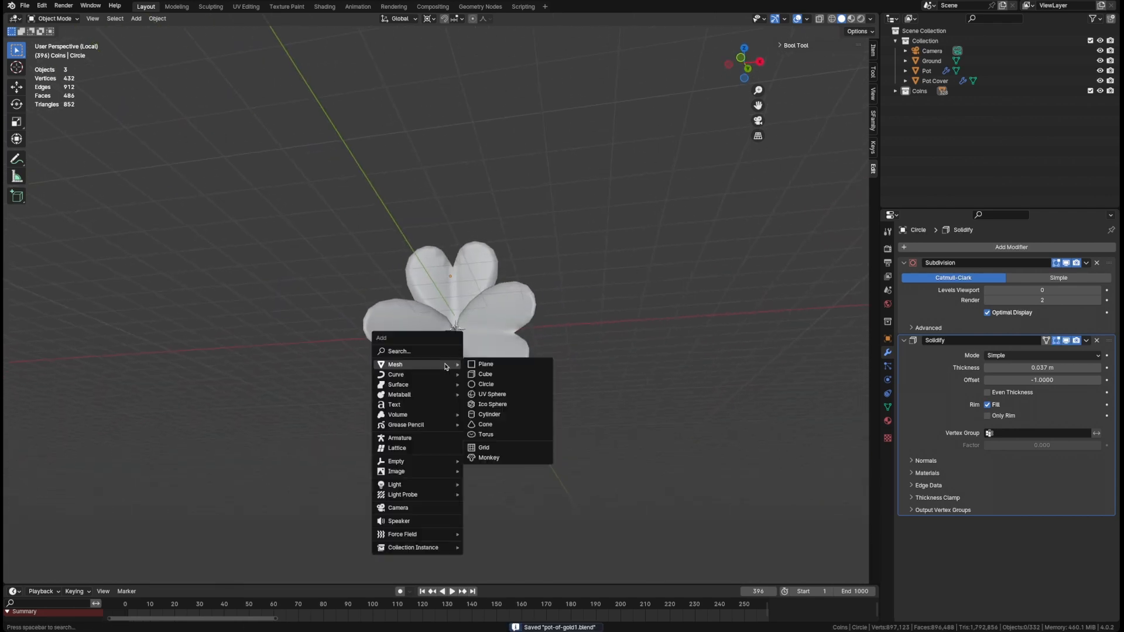
left_click(496, 415)
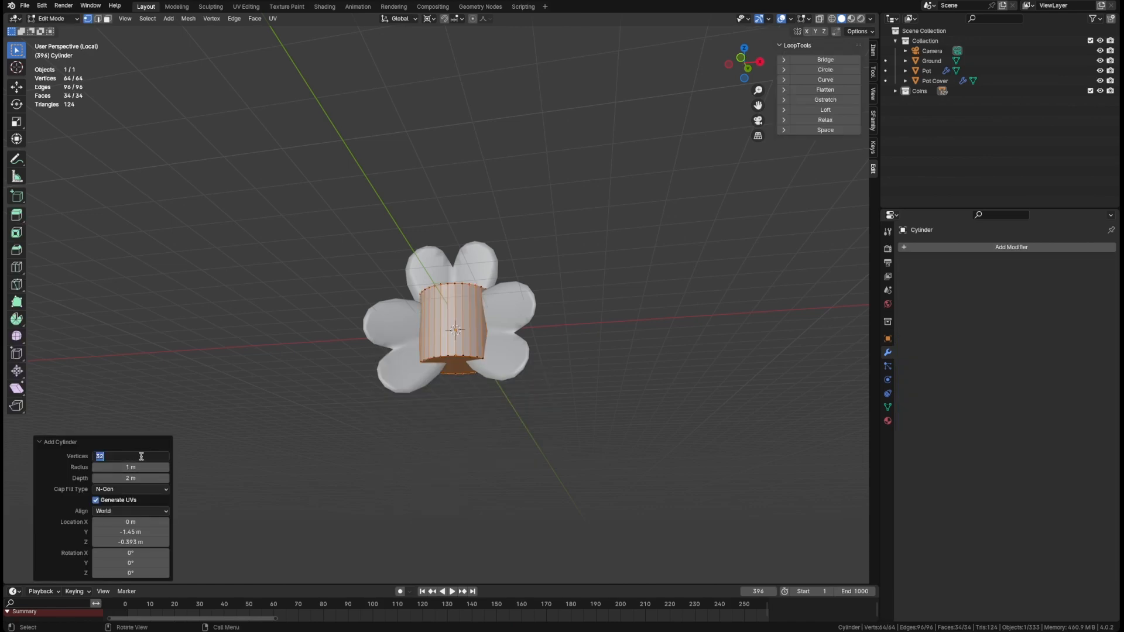
key("Return")
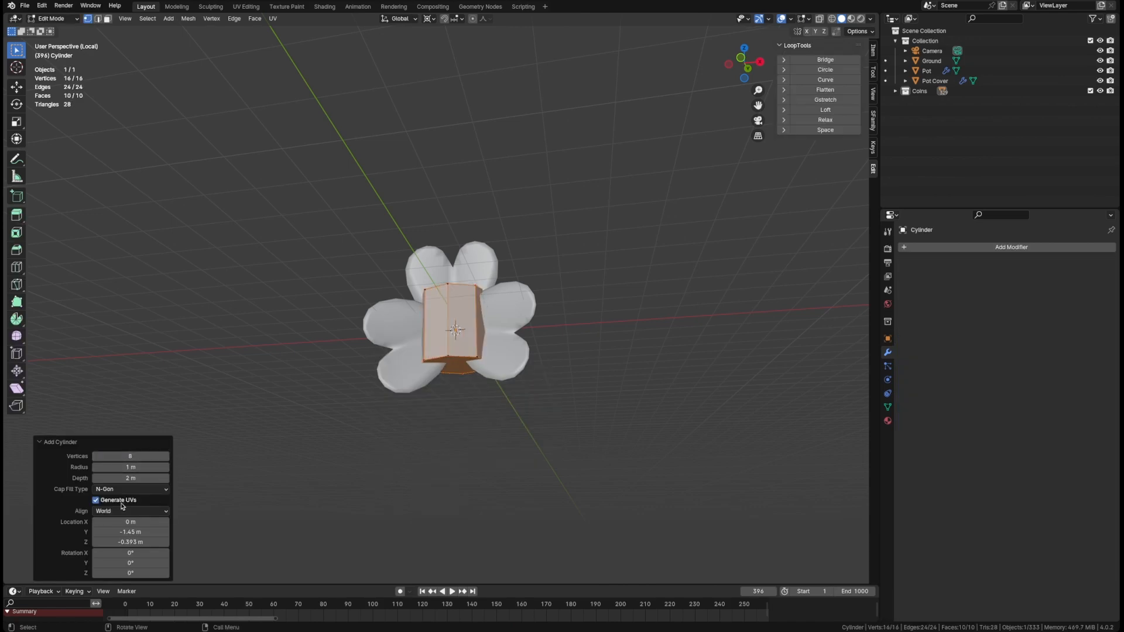
type("12")
key("Return")
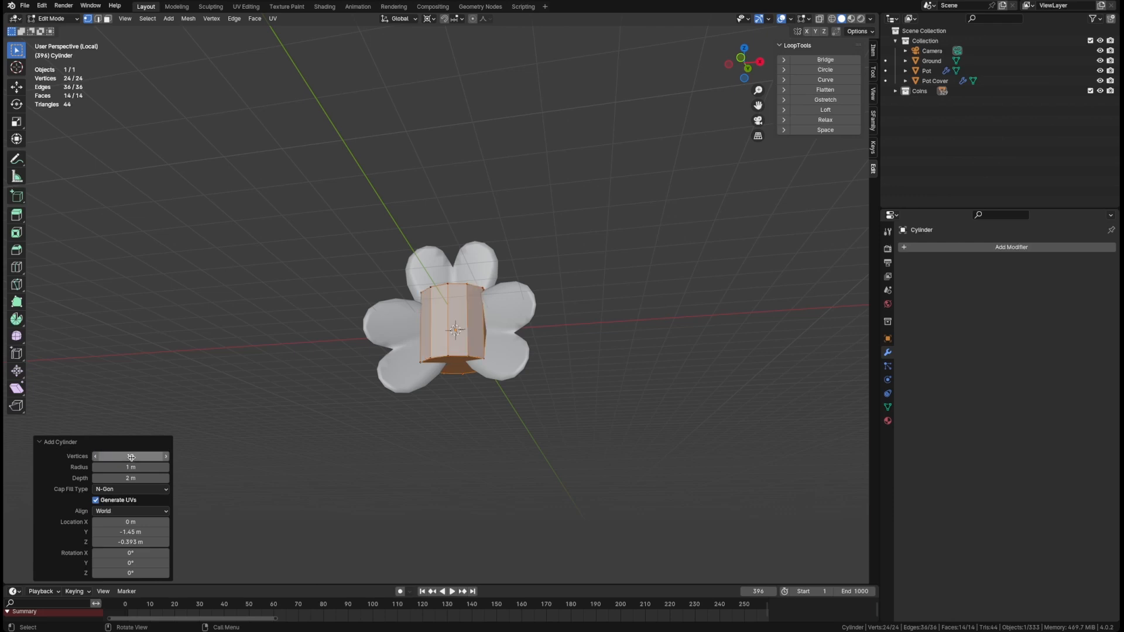
Set the stem cylinder's radius to 0.09 m and depth to 2.6 m, checking it from the front in wireframe.
key("KP_1")
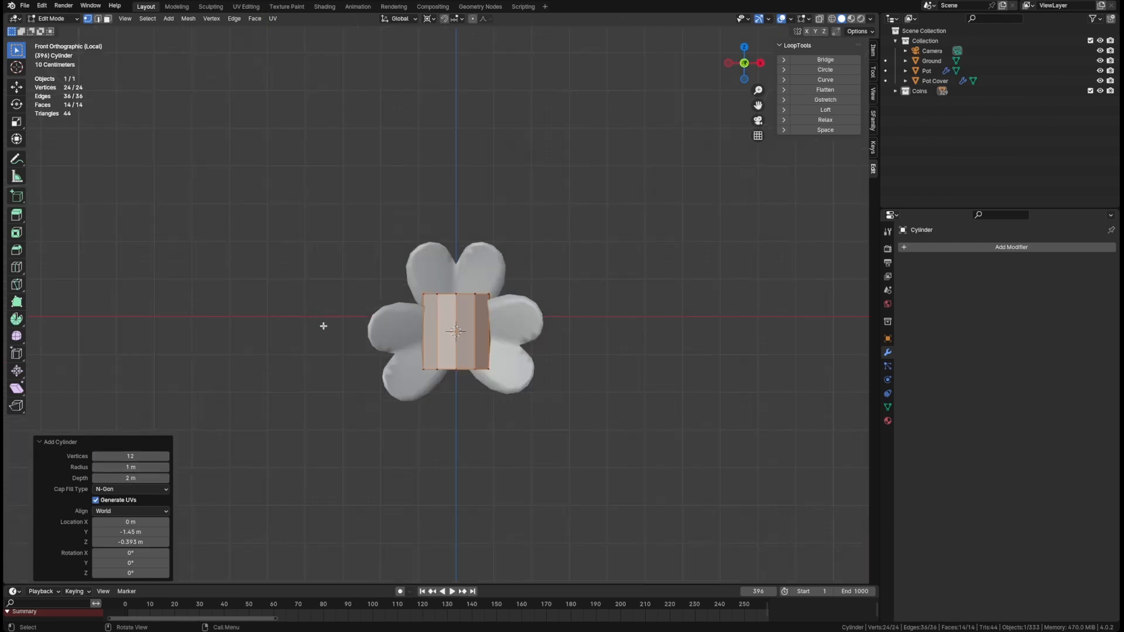
scroll(322, 324, "up", 3)
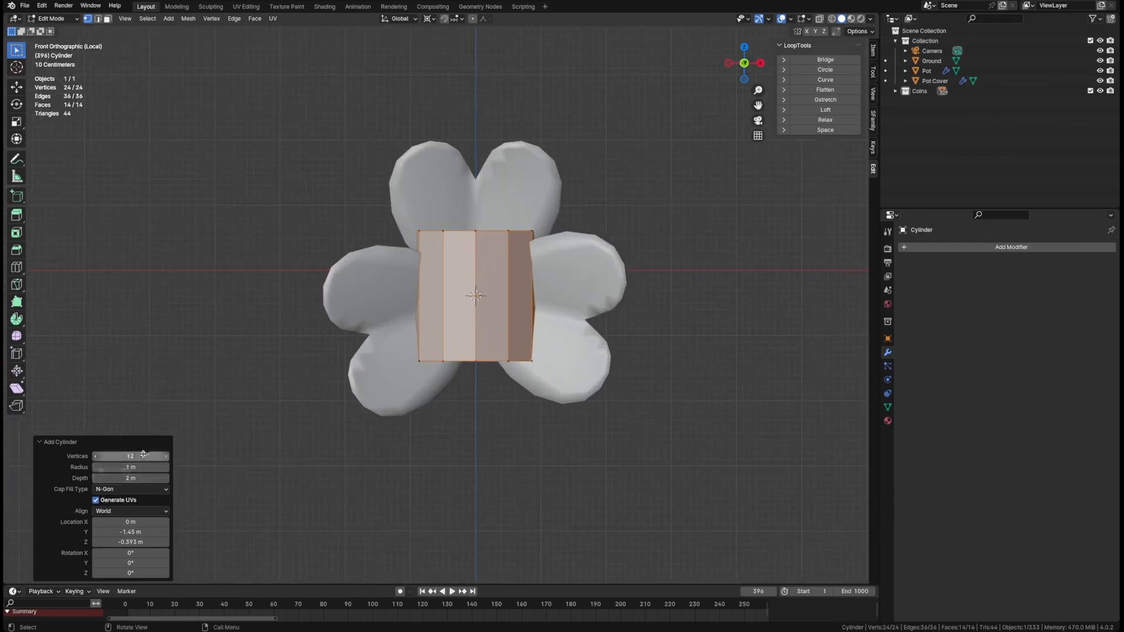
left_click_drag(130, 468, 153, 473)
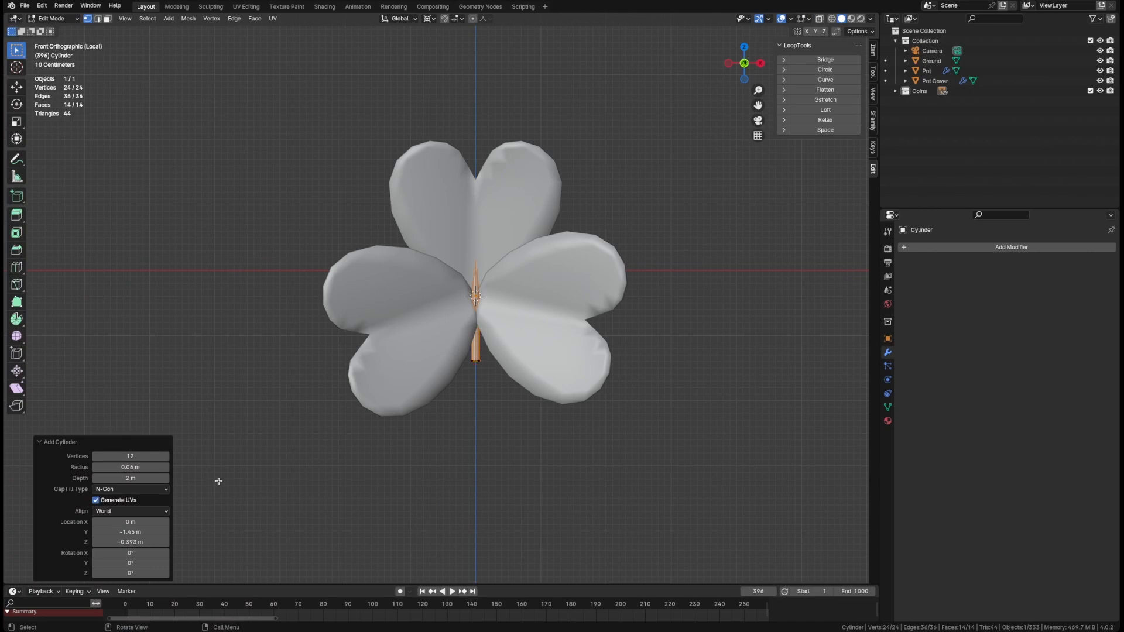
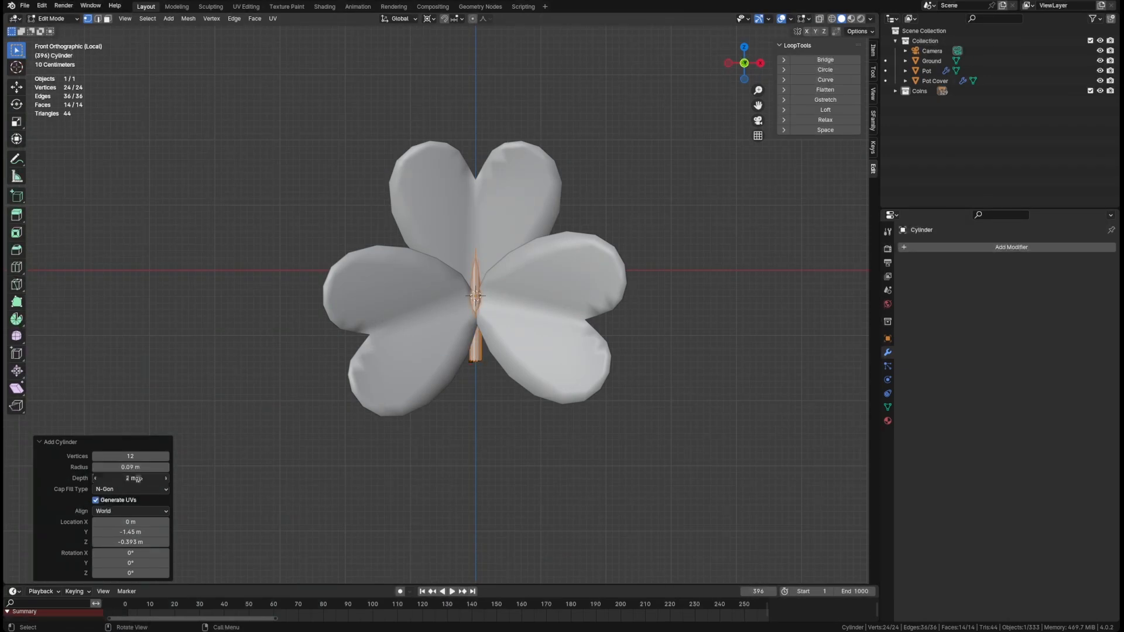
left_click_drag(140, 478, 137, 479)
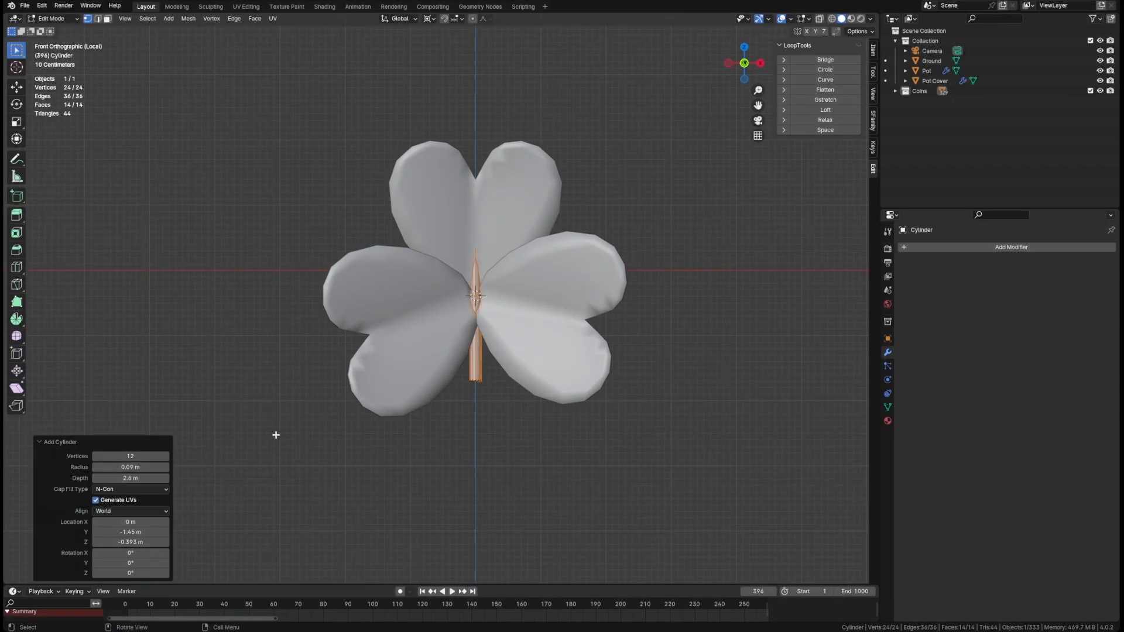
key("shift+z")
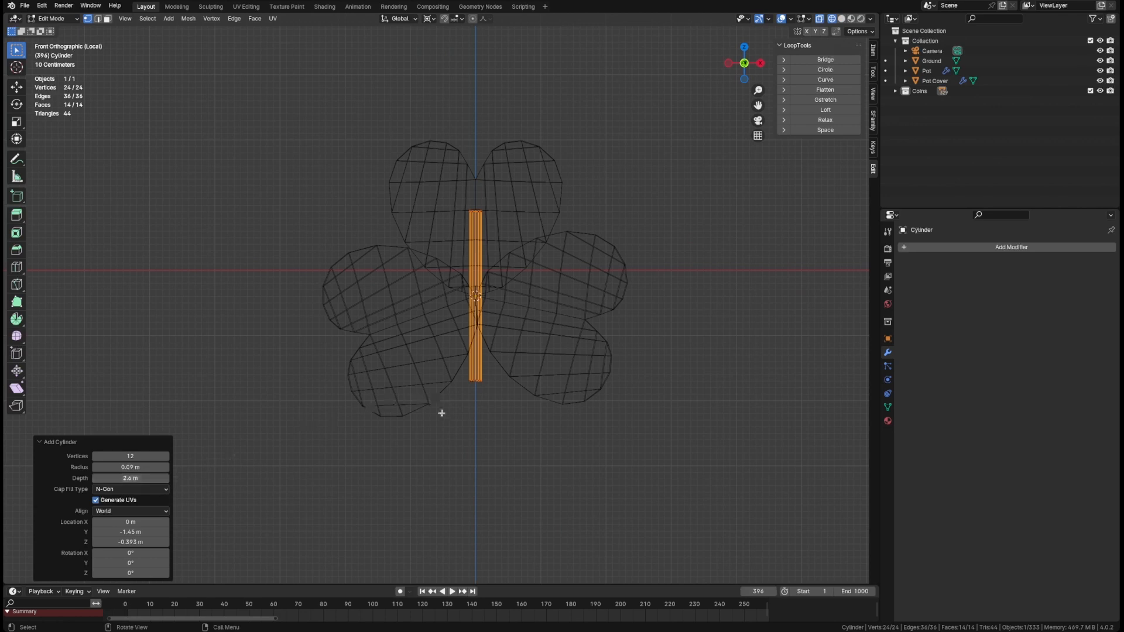
key("shift+z")
key("shift+z")
key("shift+z")
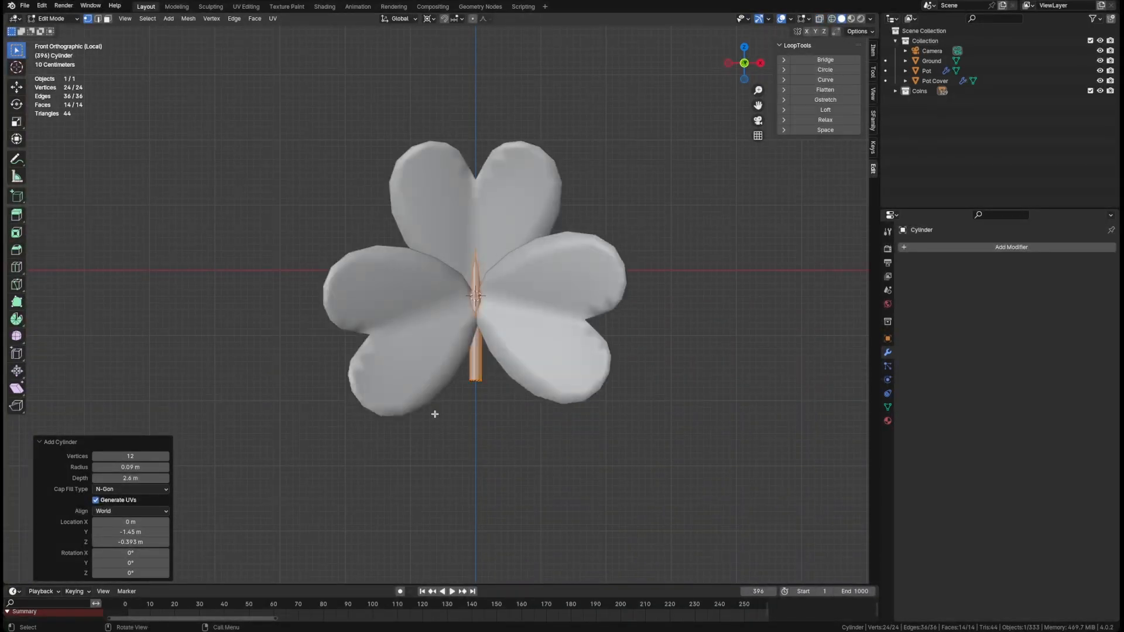
Move the stem cylinder about 1.27 m down along Z so its top meets the point where the leaves join.
key("Tab")
key("g")
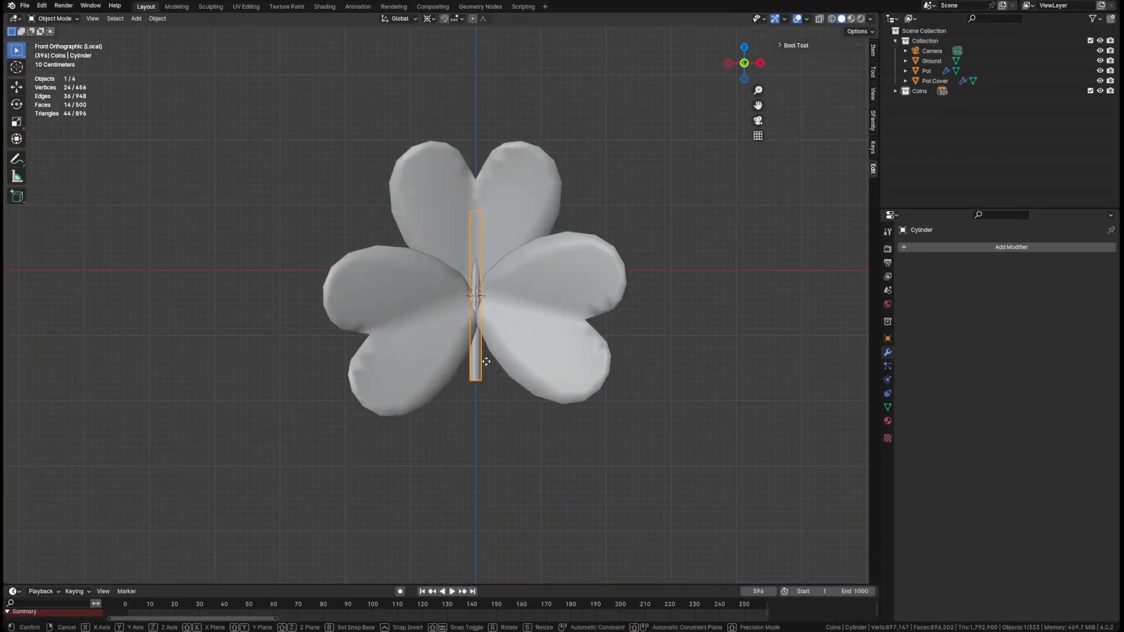
key("z")
left_click(504, 444)
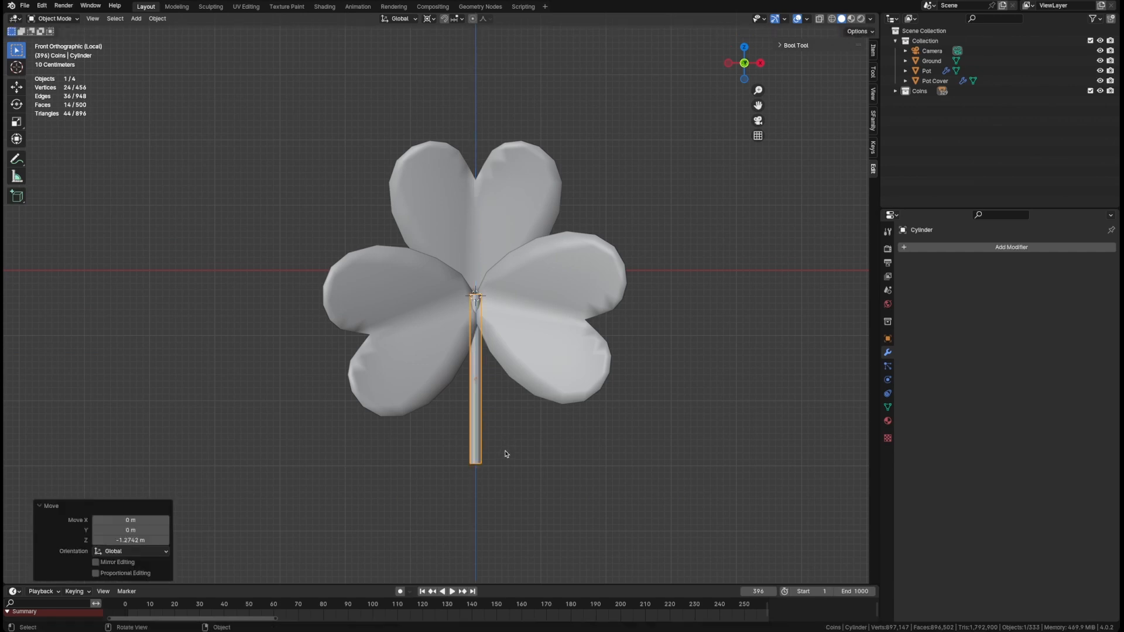
middle_click_drag(507, 454, 450, 451)
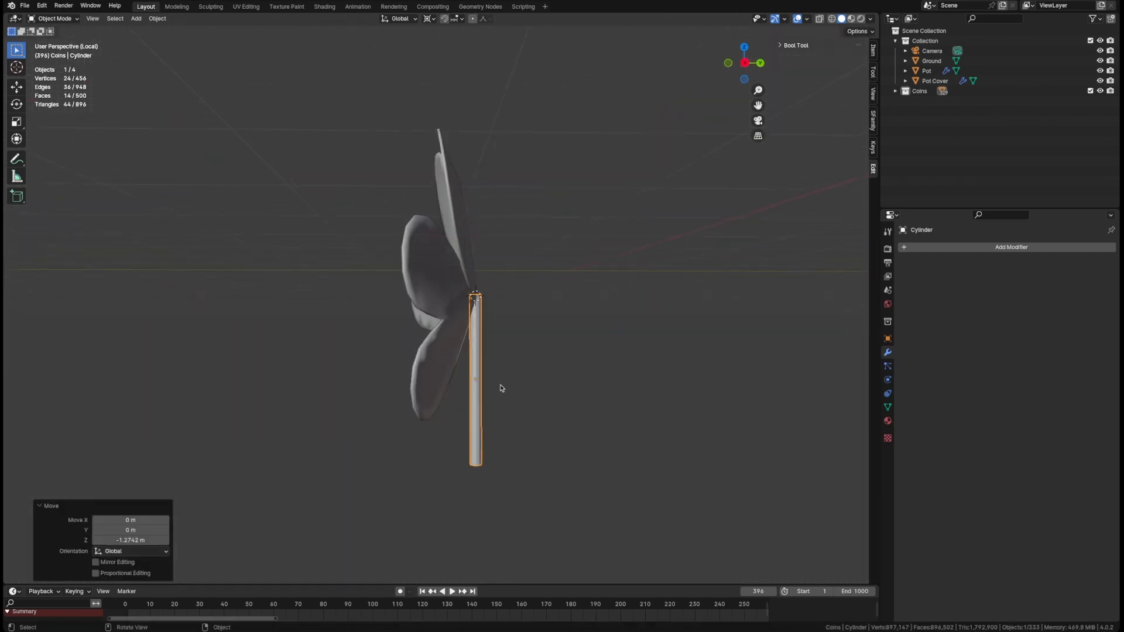
key("grave")
left_click(544, 390)
scroll(487, 340, "up", 2)
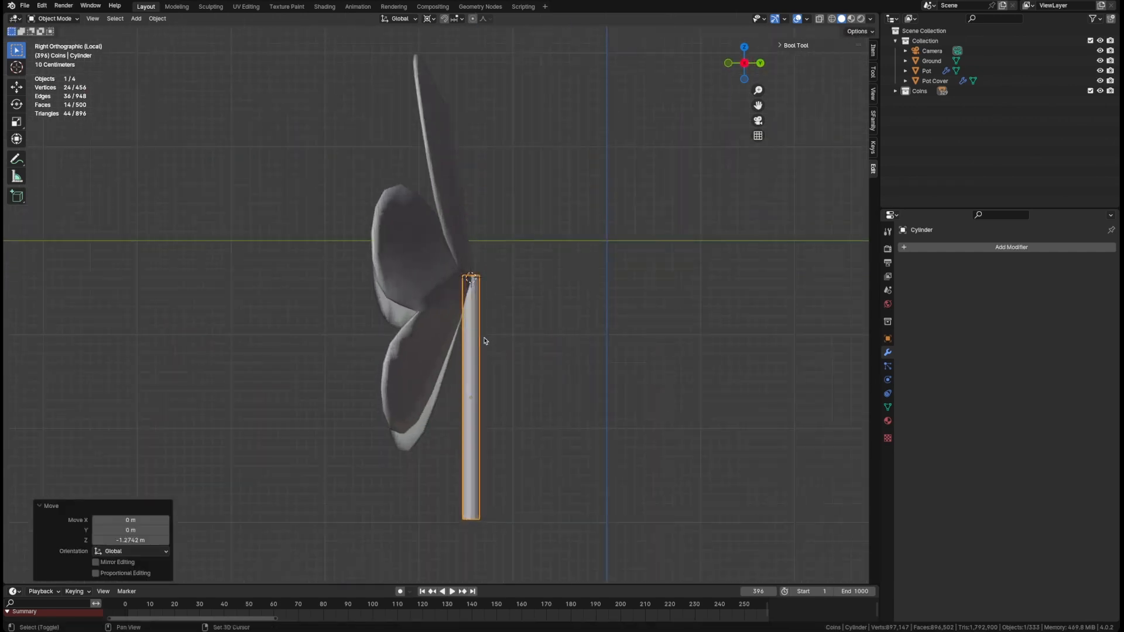
middle_click_drag(485, 340, 457, 313, "shift")
Try adding evenly spaced edge loops along the stem and selecting its top ring, and undo it.
key("Tab")
key("ctrl+r")
scroll(442, 287, "up", 1)
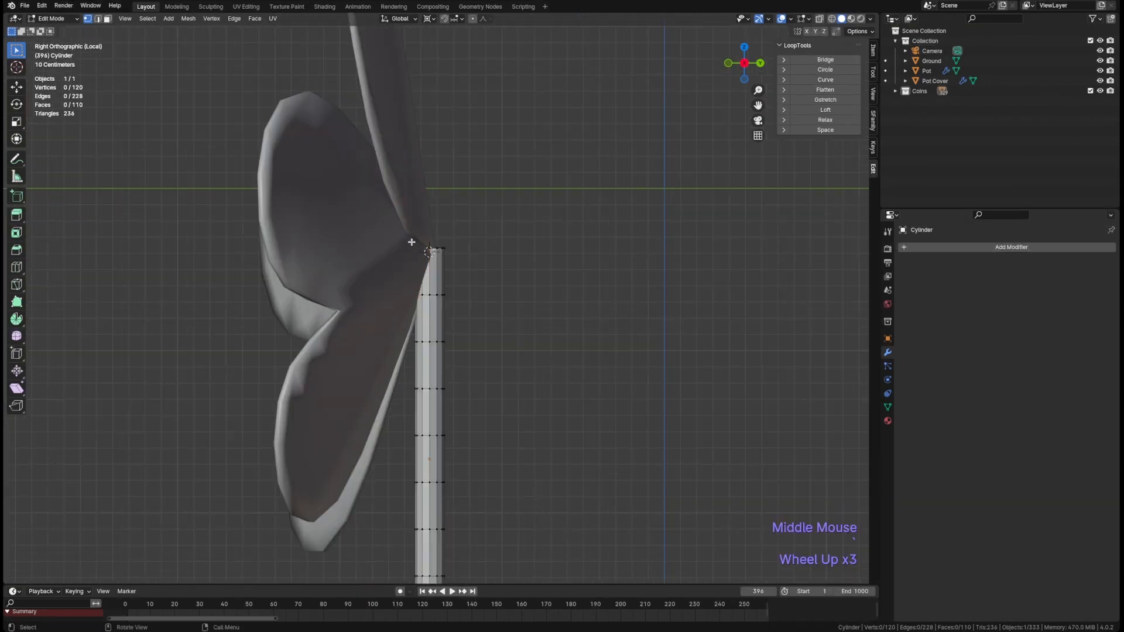
key("z")
left_click_drag(404, 219, 518, 270)
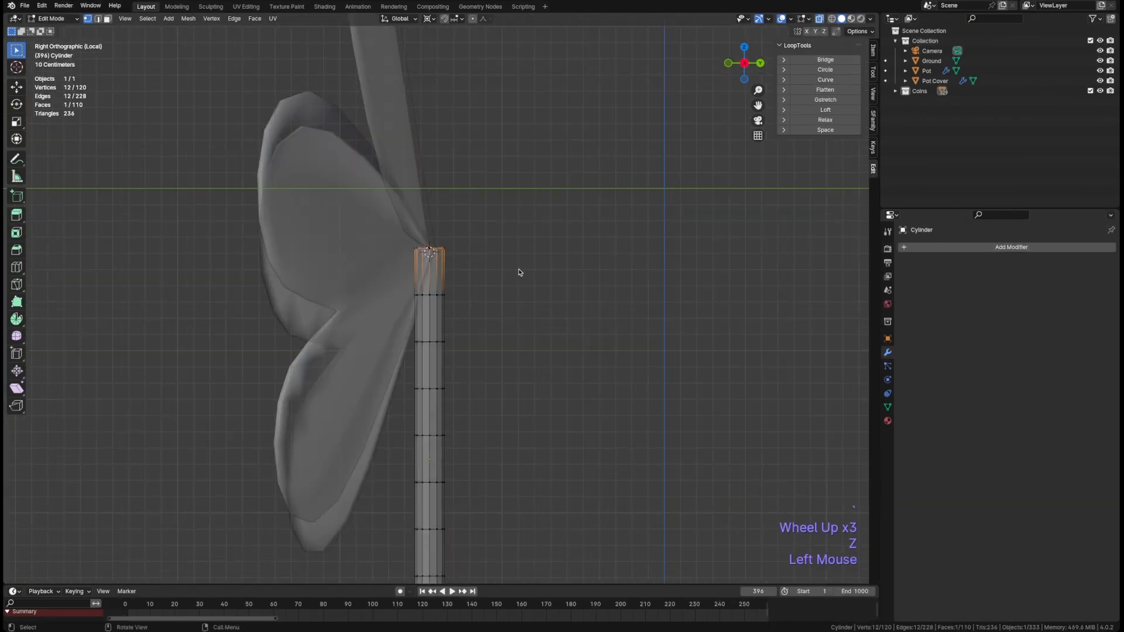
middle_click_drag(495, 293, 465, 243, "shift")
scroll(466, 243, "down", 2)
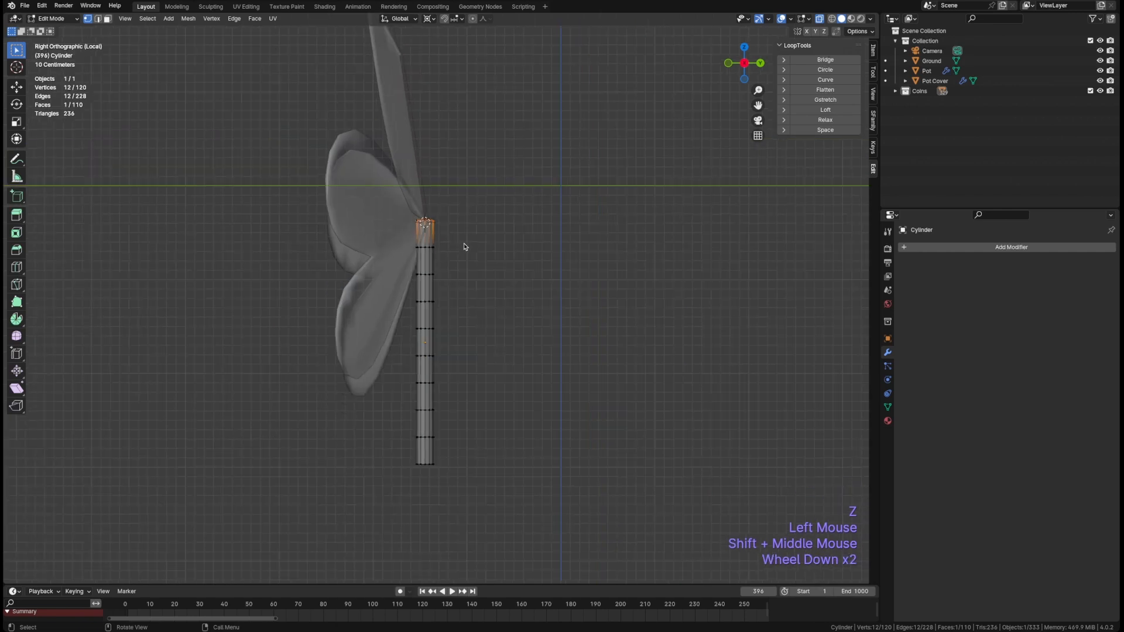
key("super+z")
key("super+z")
key("super+z")
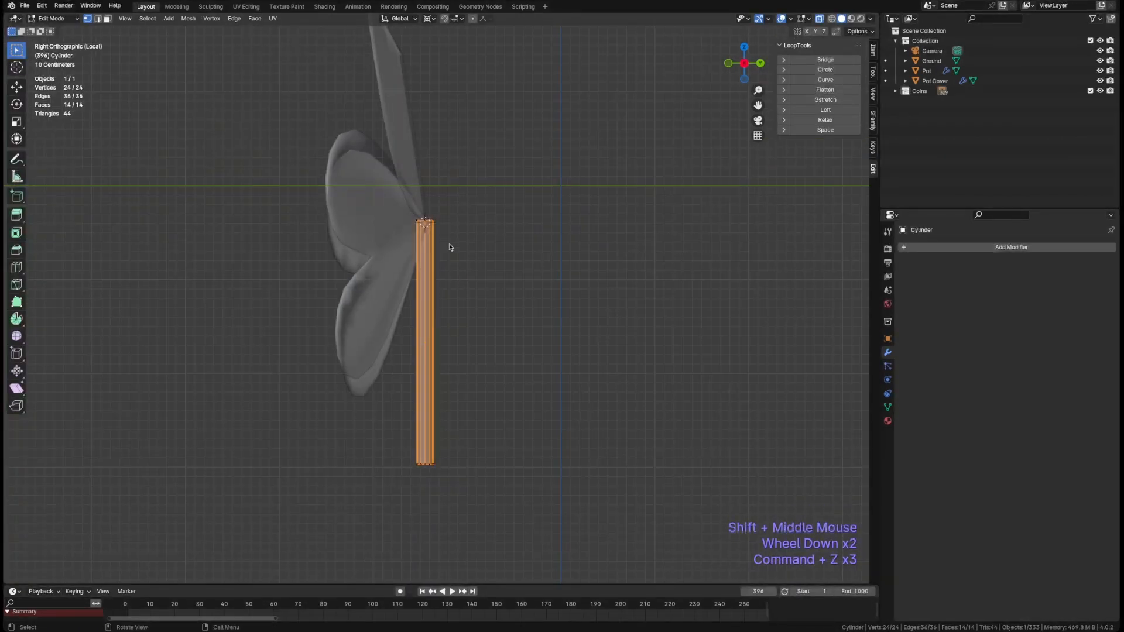
left_click(399, 208)
key("s")
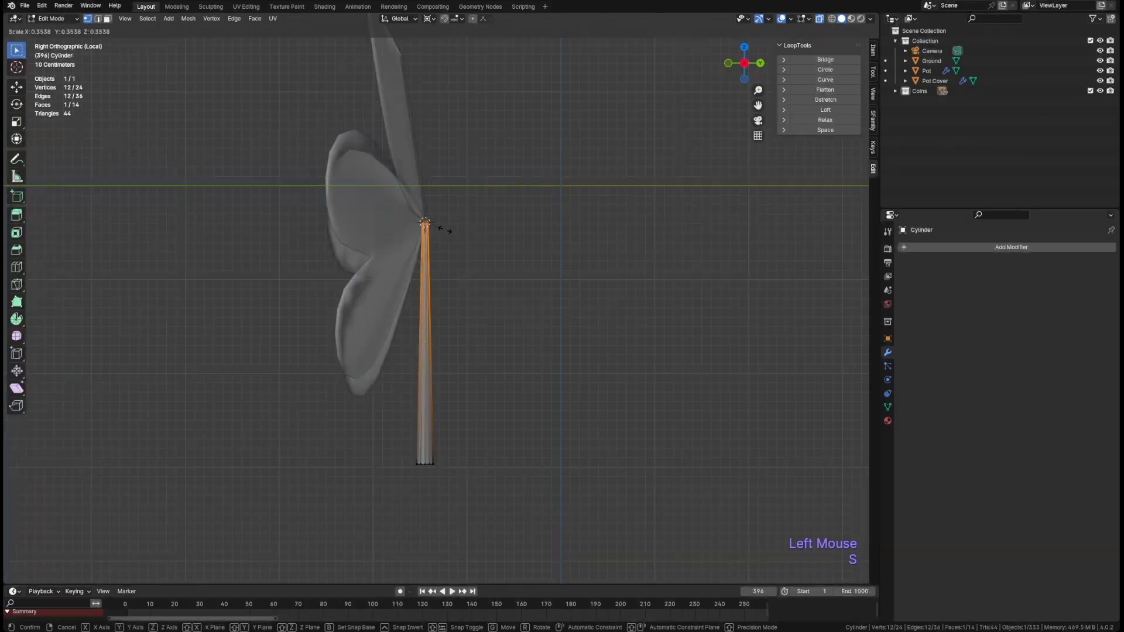
right_click(445, 229)
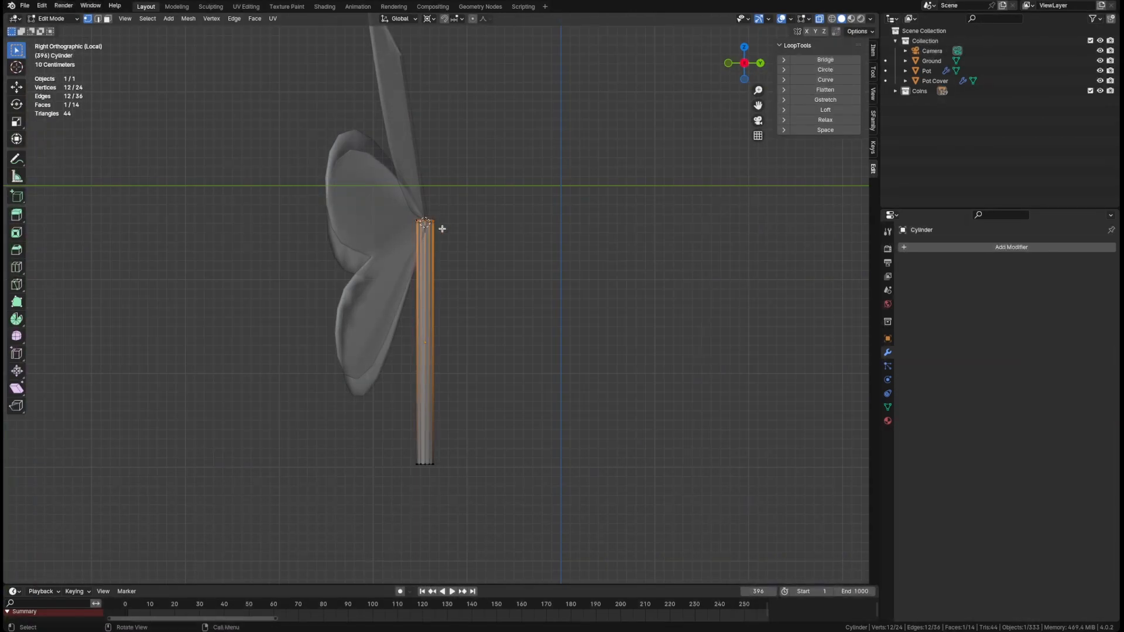
Taper the stem by scaling its top ring of vertices down to about 0.289.
scroll(432, 215, "up", 2)
left_click_drag(369, 214, 482, 257)
key("s")
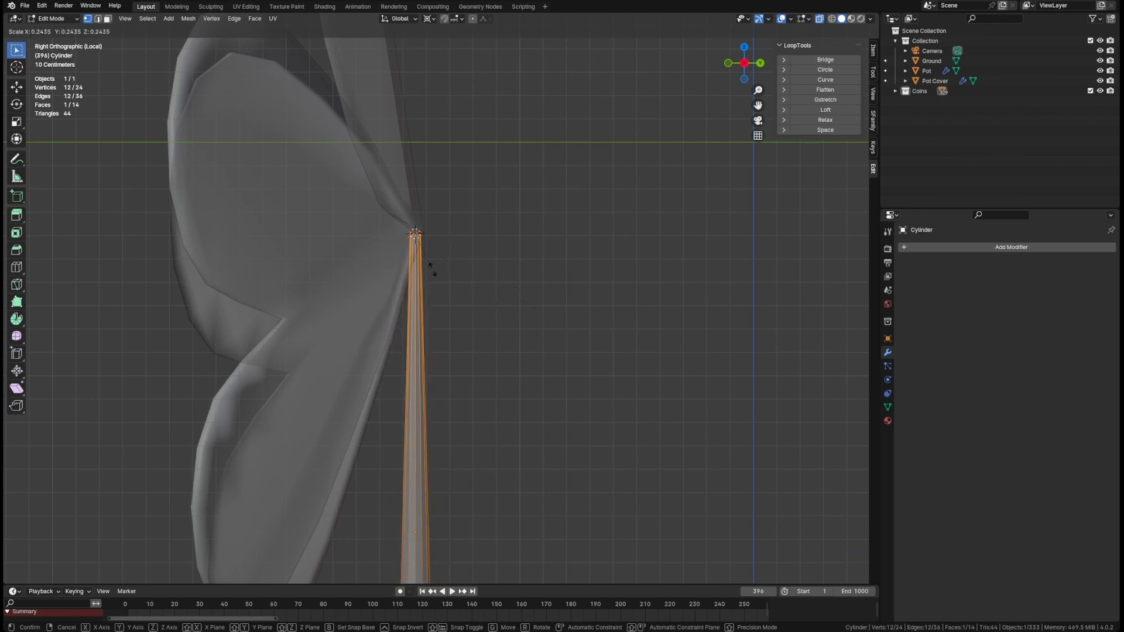
left_click(439, 273)
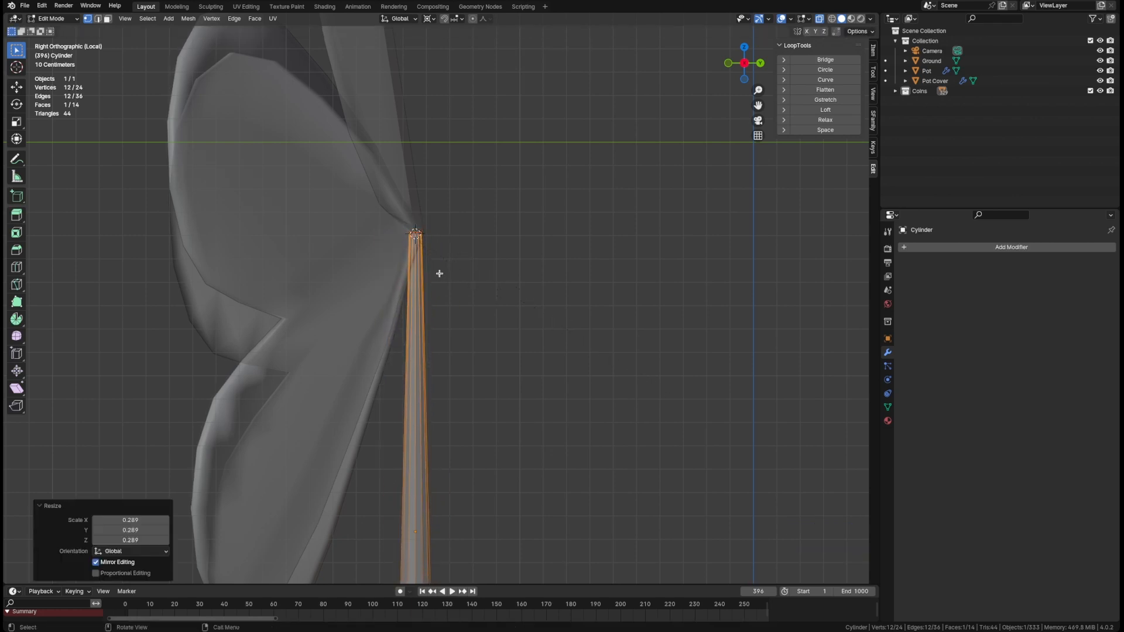
Add five evenly spaced loop cuts along the stem without sliding them.
scroll(451, 306, "down", 3)
middle_click_drag(452, 306, 459, 249, "shift")
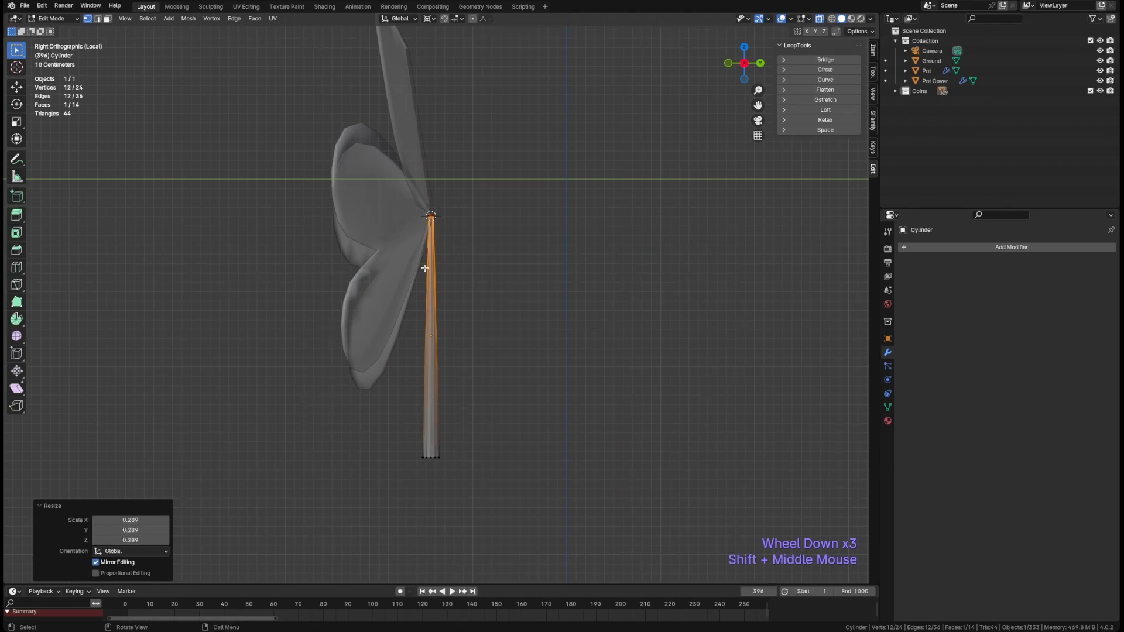
key("super+r")
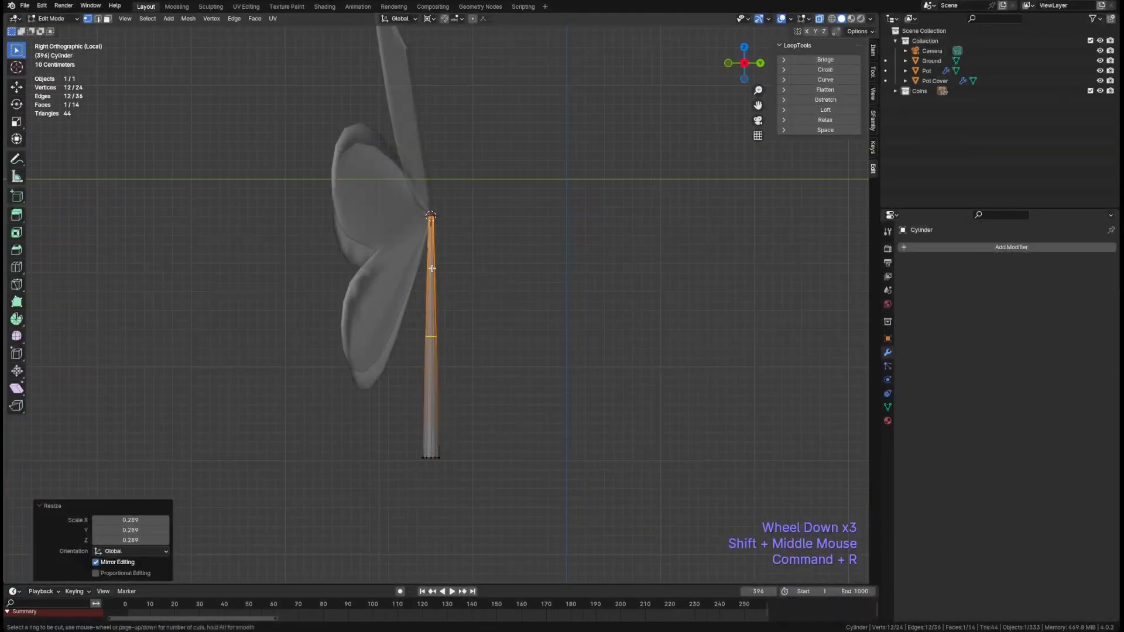
scroll(432, 269, "down", 3)
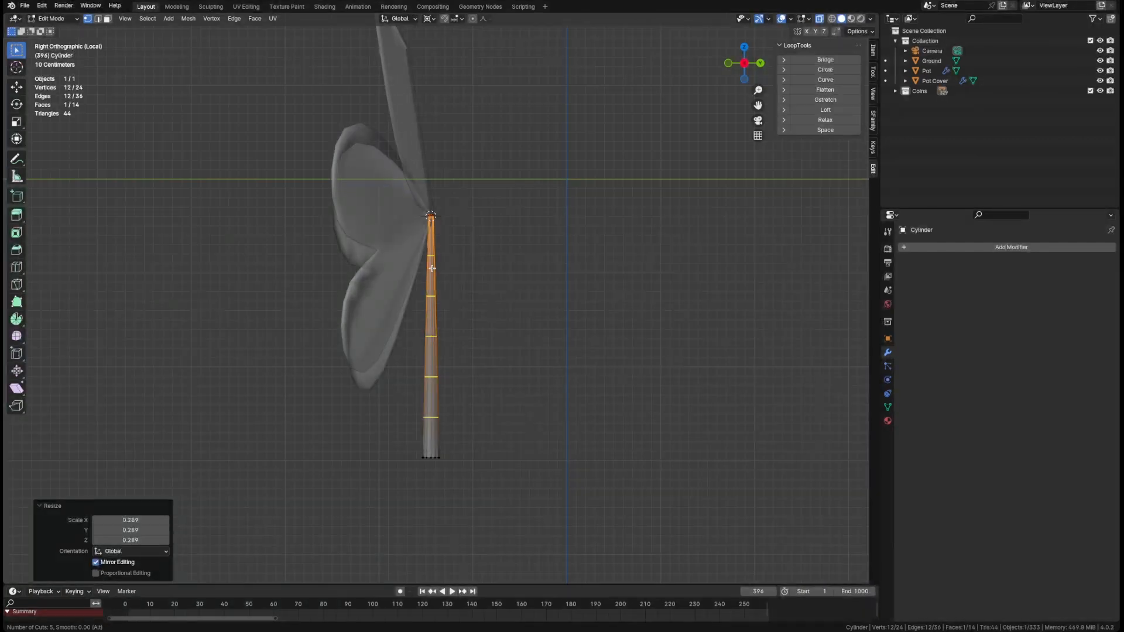
left_click(432, 268)
right_click(456, 287)
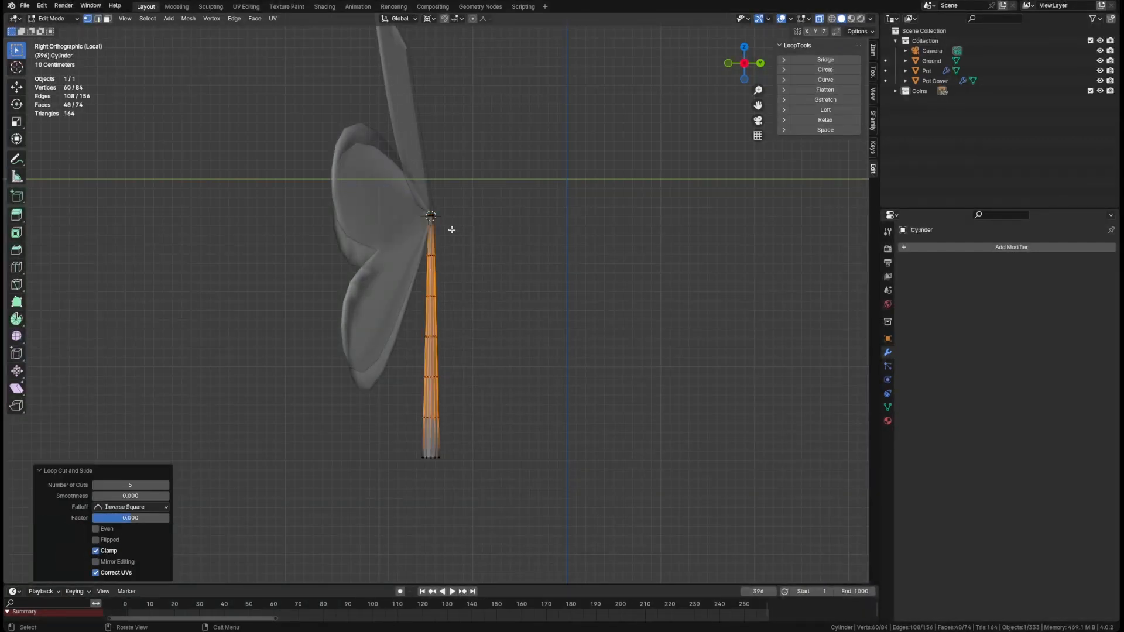
Bend the stem in the side view by rotating its top ring about -32° with sharp-falloff proportional editing, size about 3.8.
left_click_drag(415, 207, 489, 239)
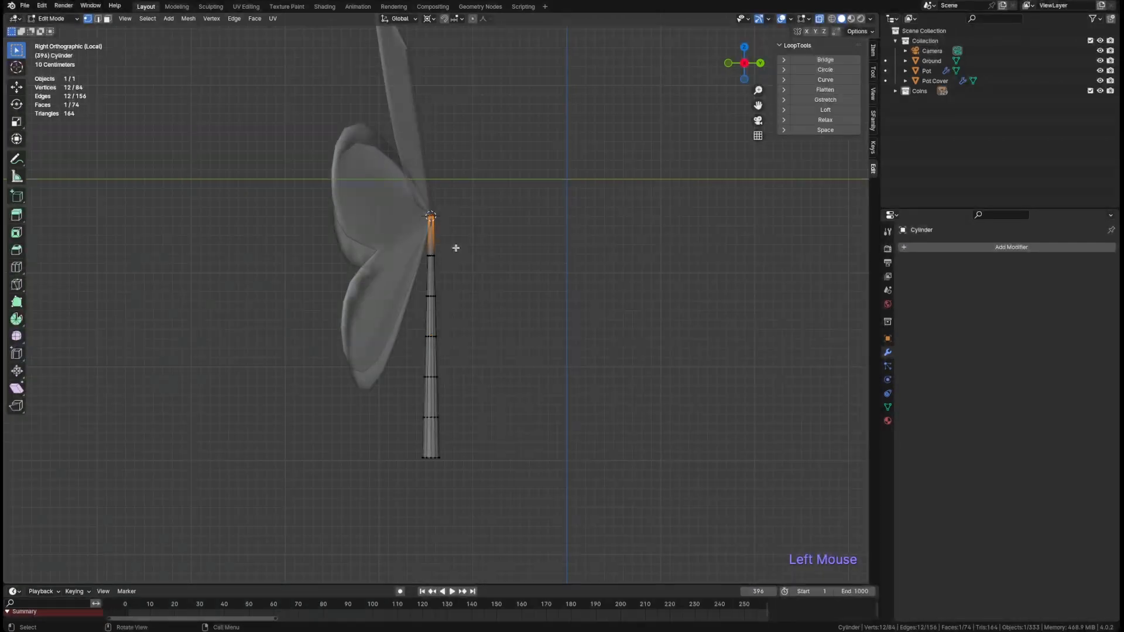
key("o")
key("r")
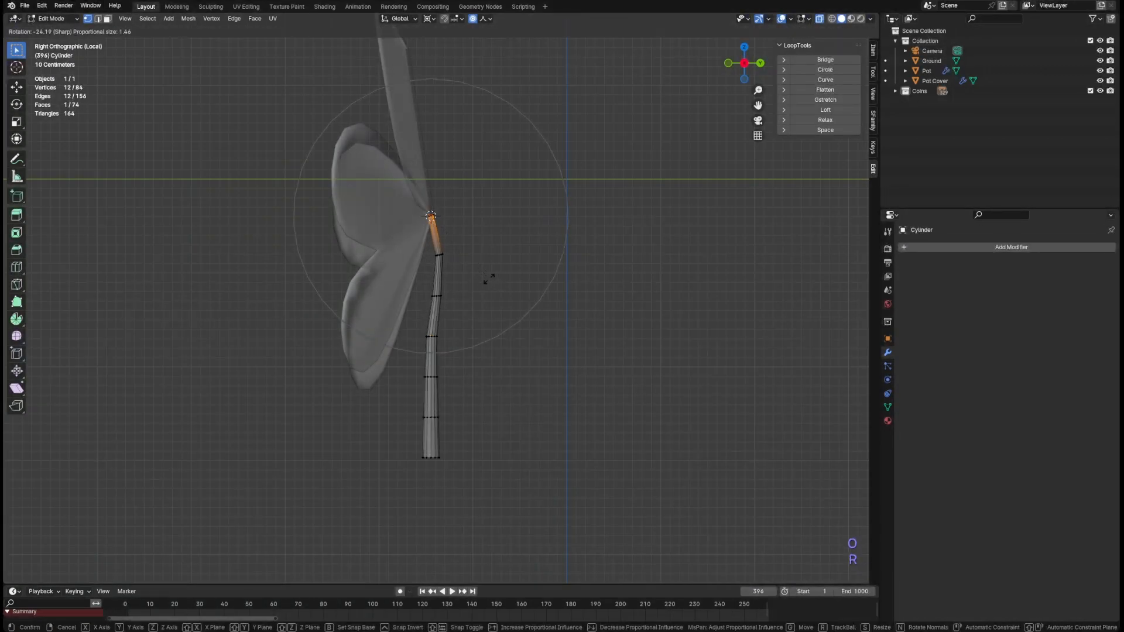
scroll(497, 275, "down", 8)
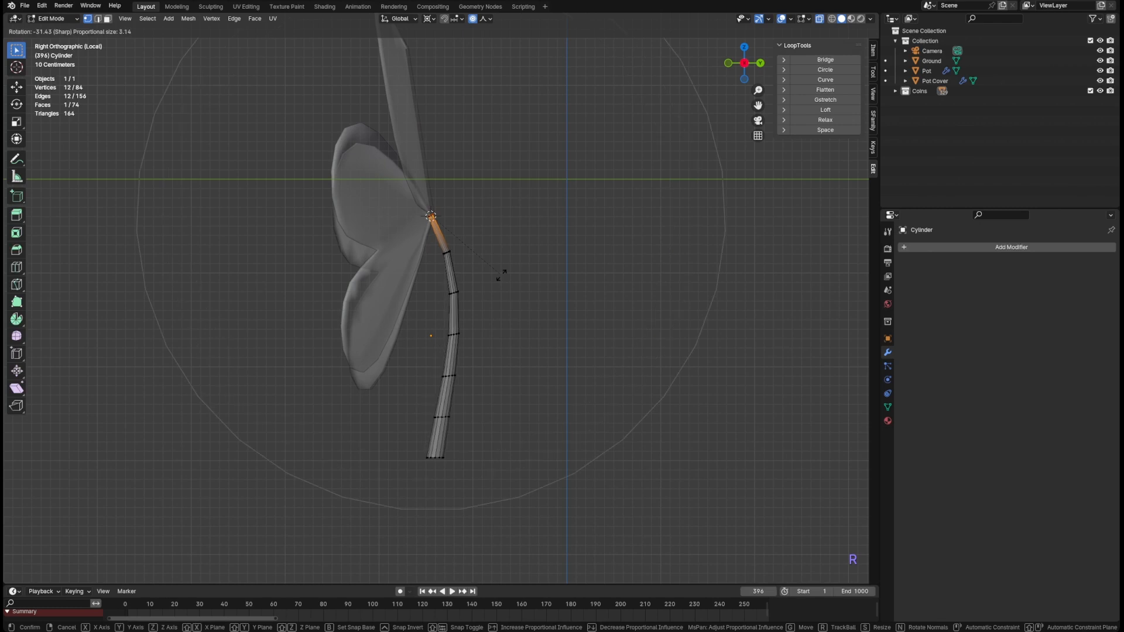
scroll(500, 272, "down", 2)
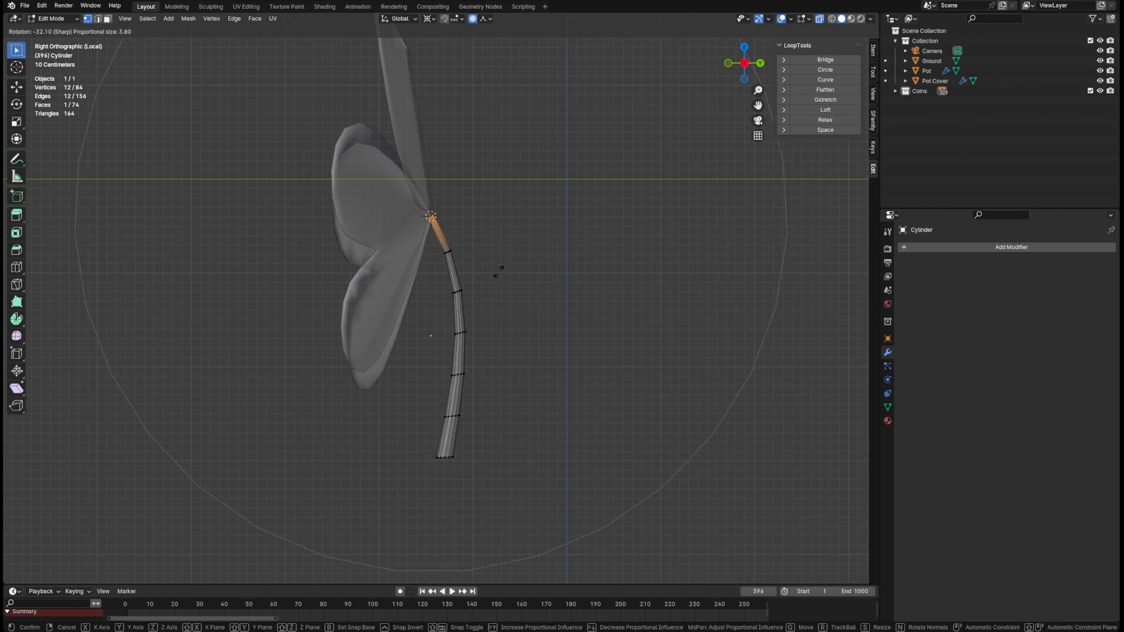
left_click(470, 286)
left_click(482, 301)
middle_click_drag(482, 302, 465, 229)
key("Tab")
Curve the stem sideways in the front view by rotating its top ring about -12.3° with proportional editing.
middle_click_drag(461, 371, 477, 415)
key("grave")
key("Tab")
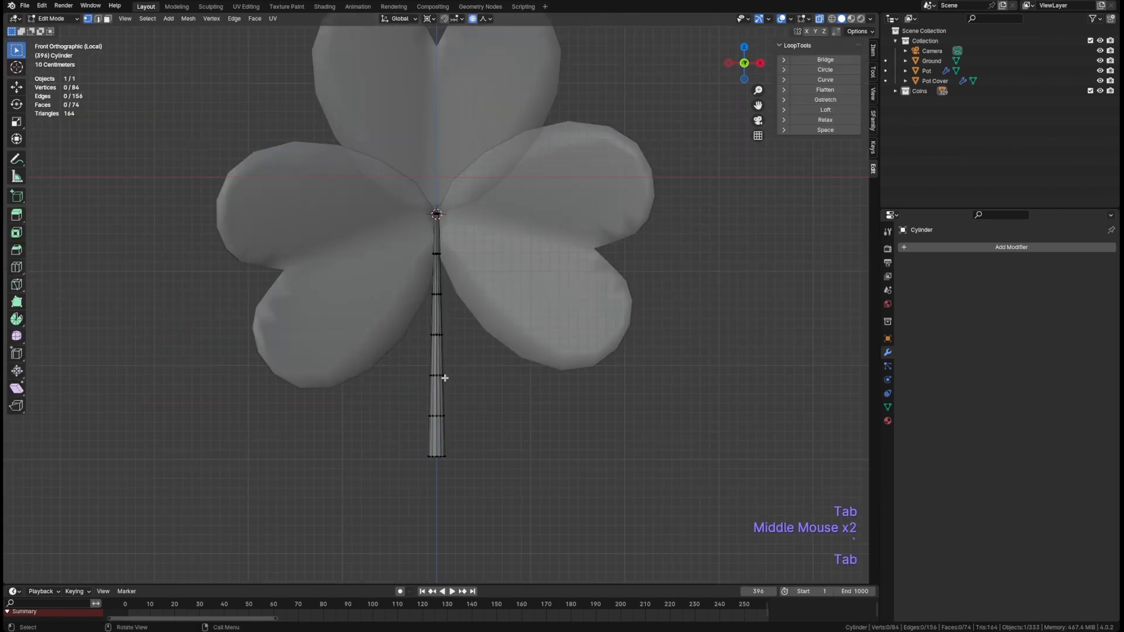
left_click(436, 211)
key("r")
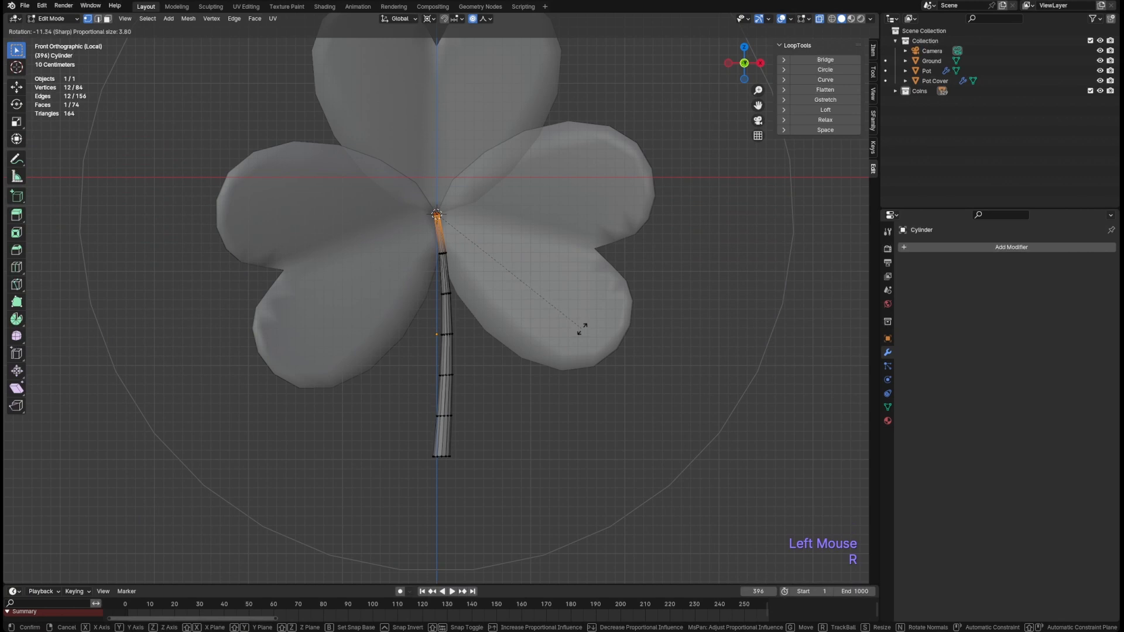
left_click(580, 332)
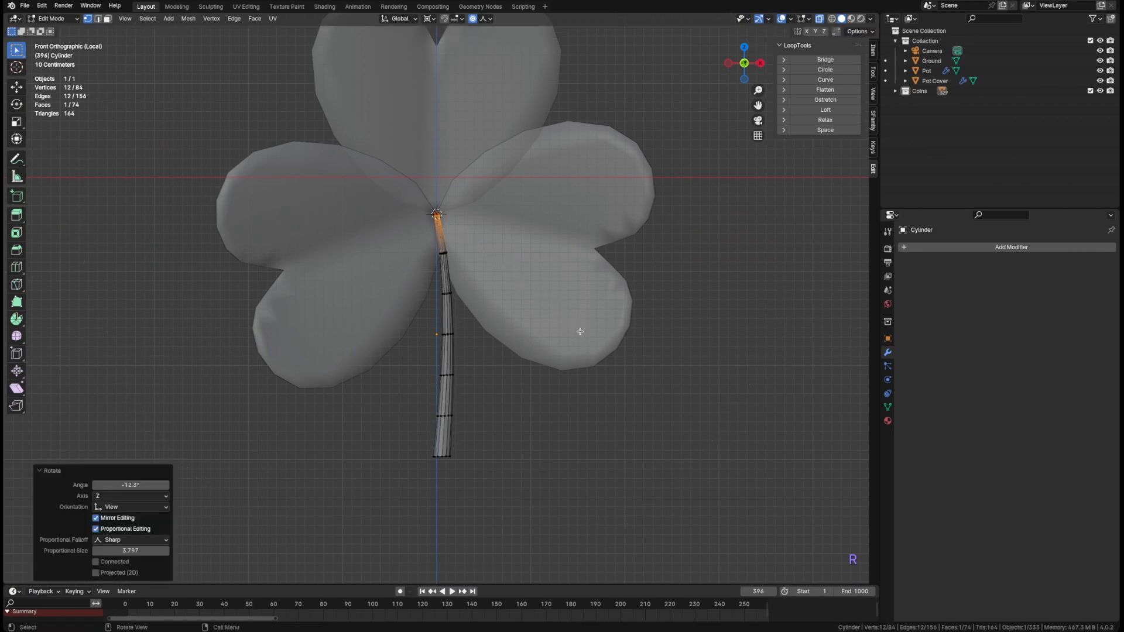
key("Tab")
scroll(515, 415, "down", 2)
left_click(515, 416)
Try to apply Grid Fill to the stem's top face.
middle_click_drag(515, 416, 453, 335)
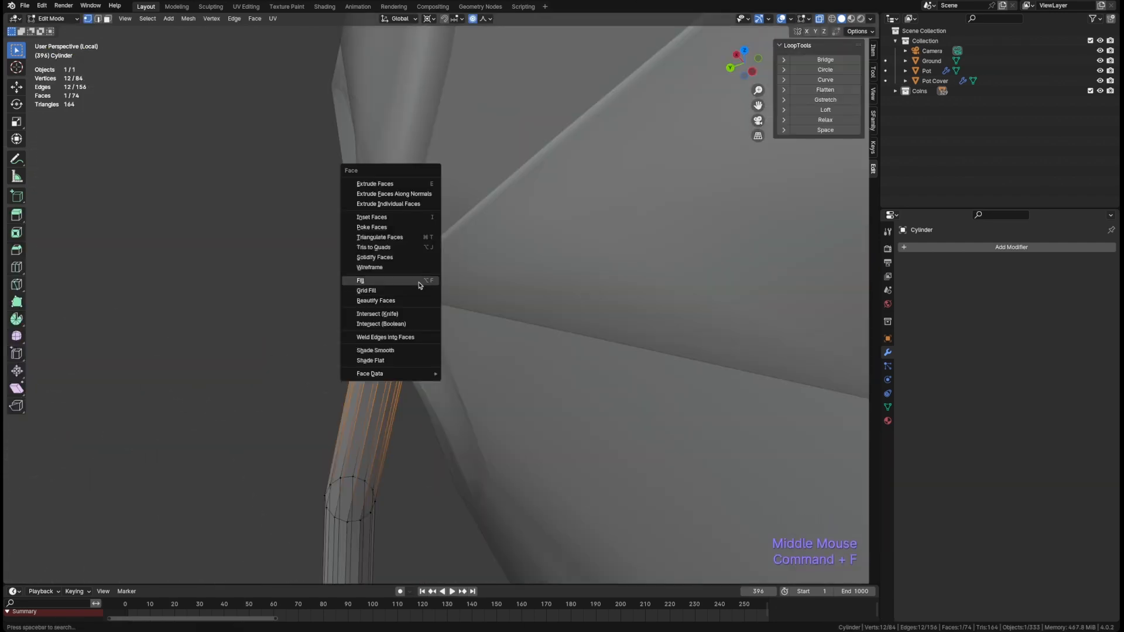
left_click(410, 291)
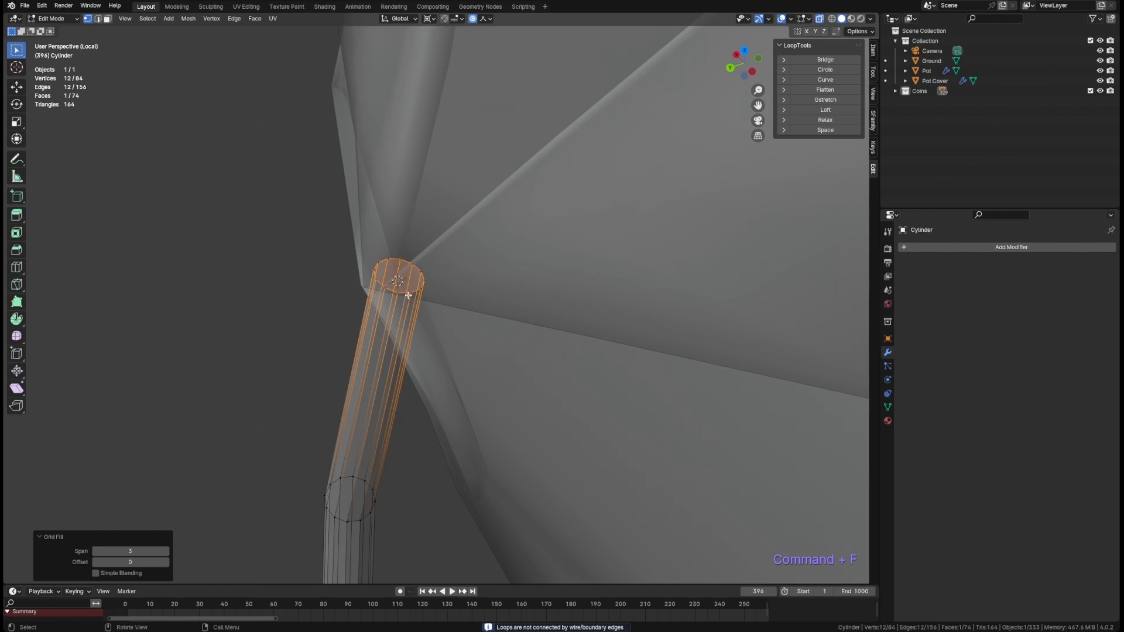
left_click(412, 294, "alt")
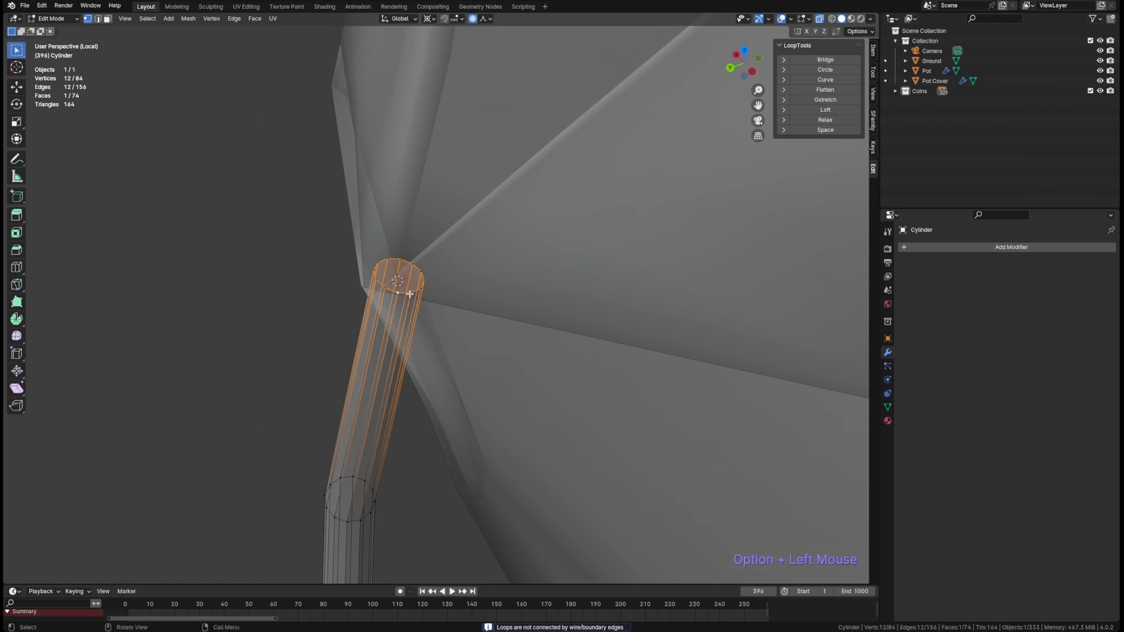
Turn off X-ray and examine where the stem's top meets the leaves.
key("alt+z")
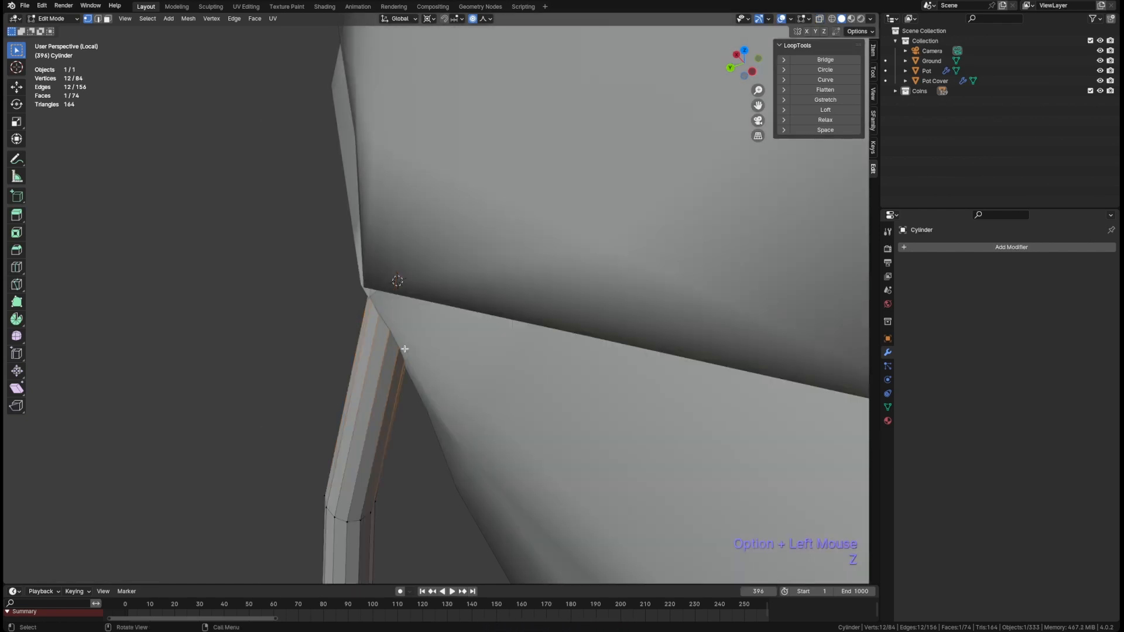
middle_click_drag(407, 294, 416, 325)
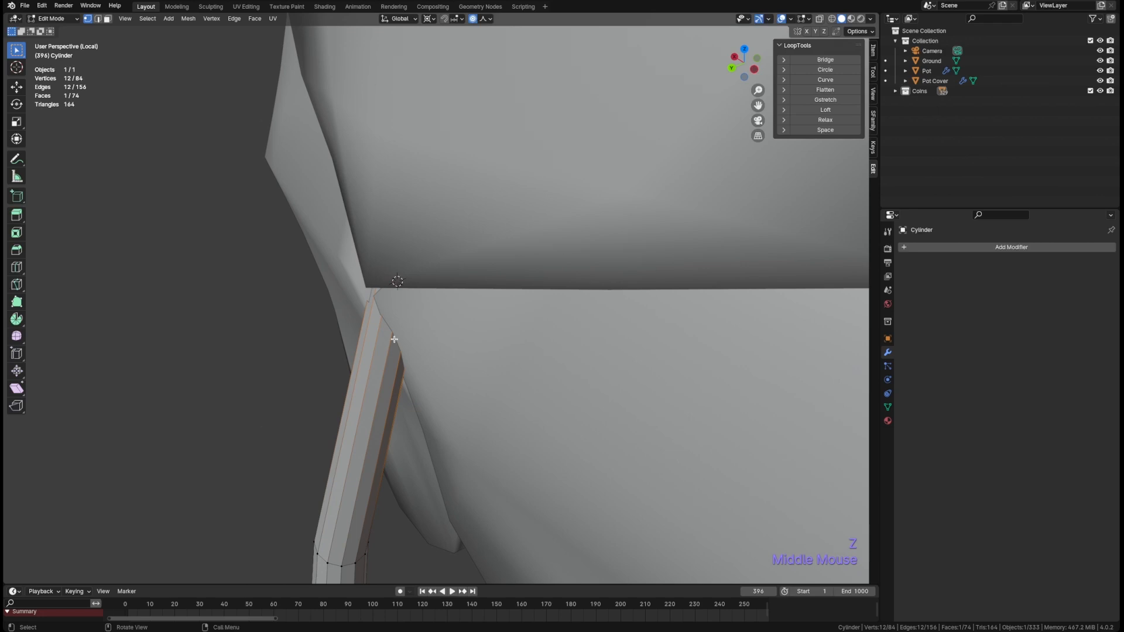
scroll(394, 340, "down", 3)
scroll(394, 340, "up", 2)
mouse_move(398, 338)
middle_mouse_down()
mouse_move(477, 326)
mouse_move(408, 332)
middle_mouse_up()
scroll(408, 332, "down", 5)
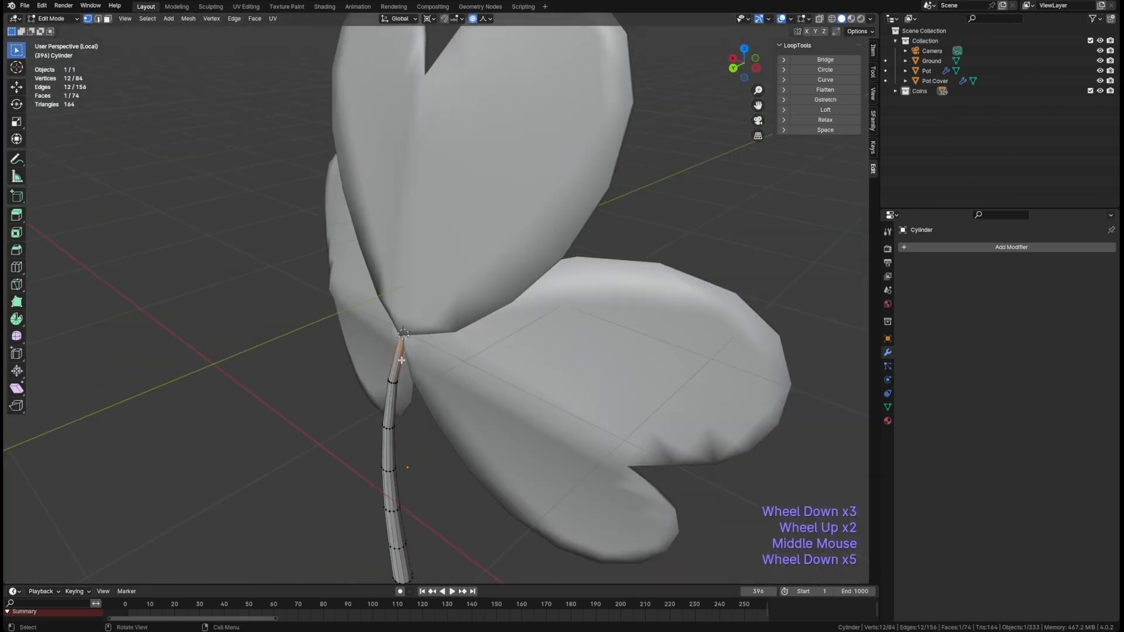
Select the stem's linked geometry, reveal hidden geometry and try to hide everything but the stem.
key("l")
middle_click_drag(390, 415, 388, 350, "shift")
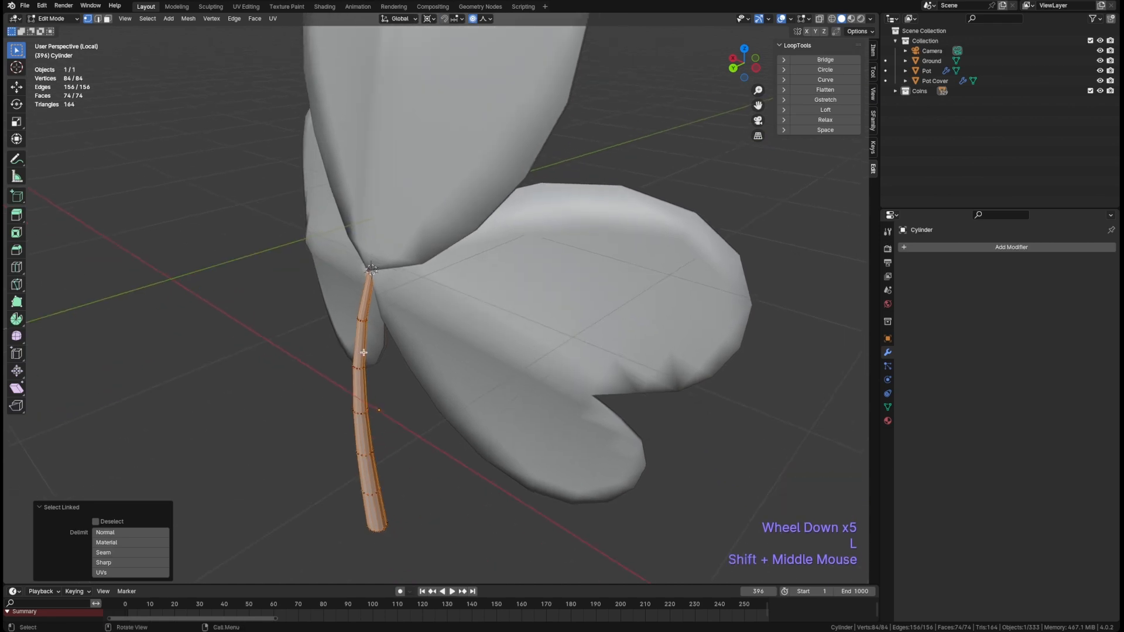
scroll(387, 349, "down", 1)
key("alt")
key("alt+h")
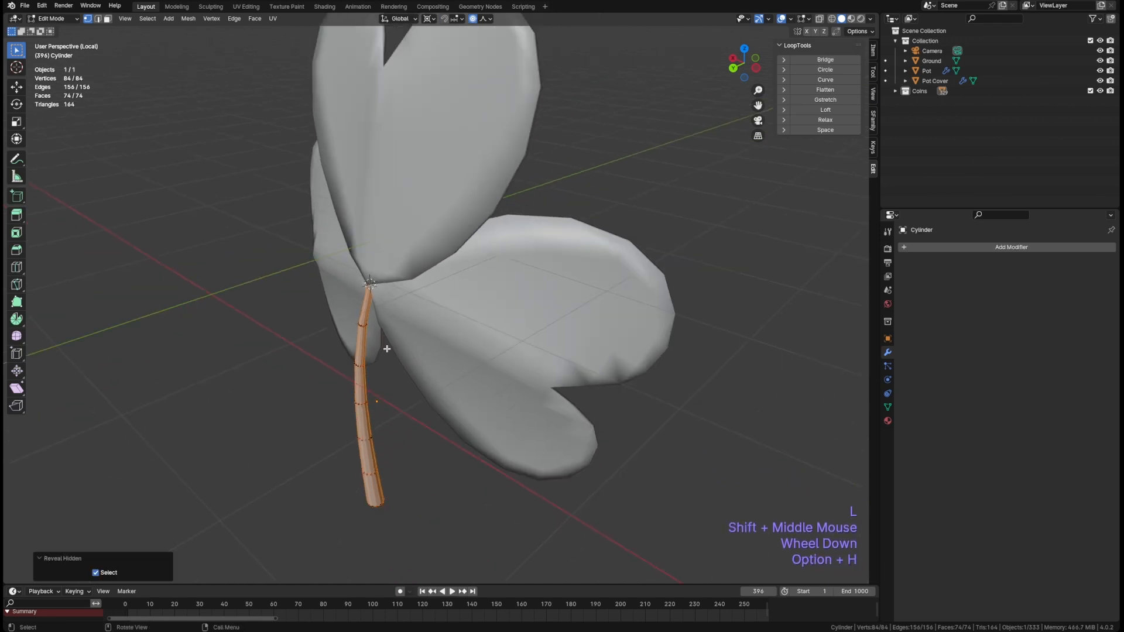
key("shift+h")
key("shift+h")
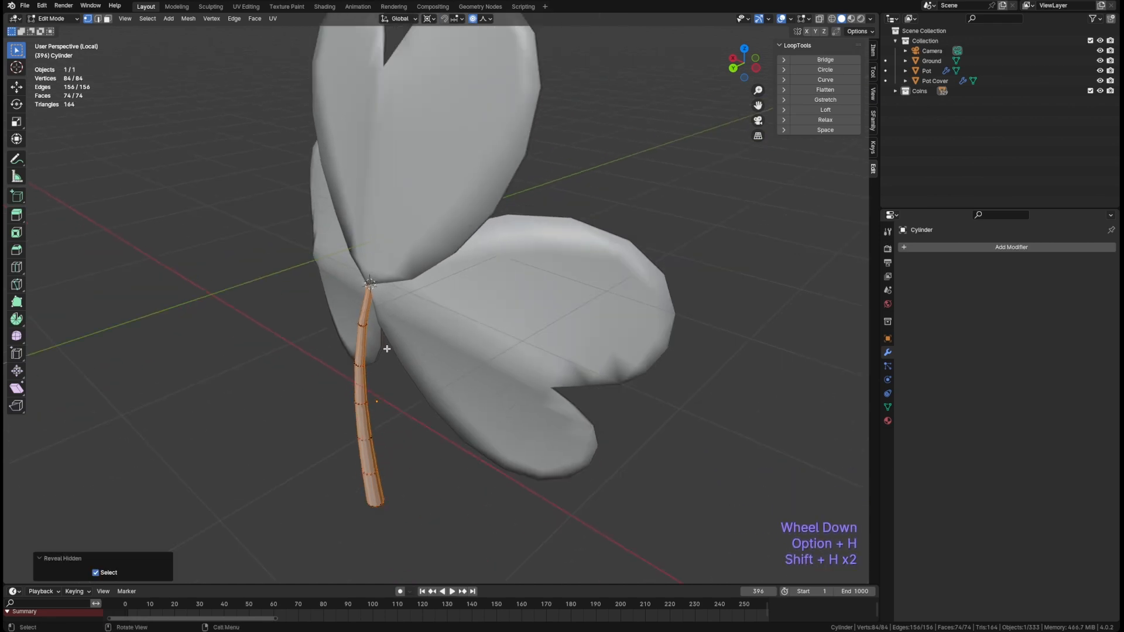
Leave the leaves' local view and isolate the stem alone in local view.
middle_click_drag(387, 349, 411, 367, "shift")
key("slash")
key("slash")
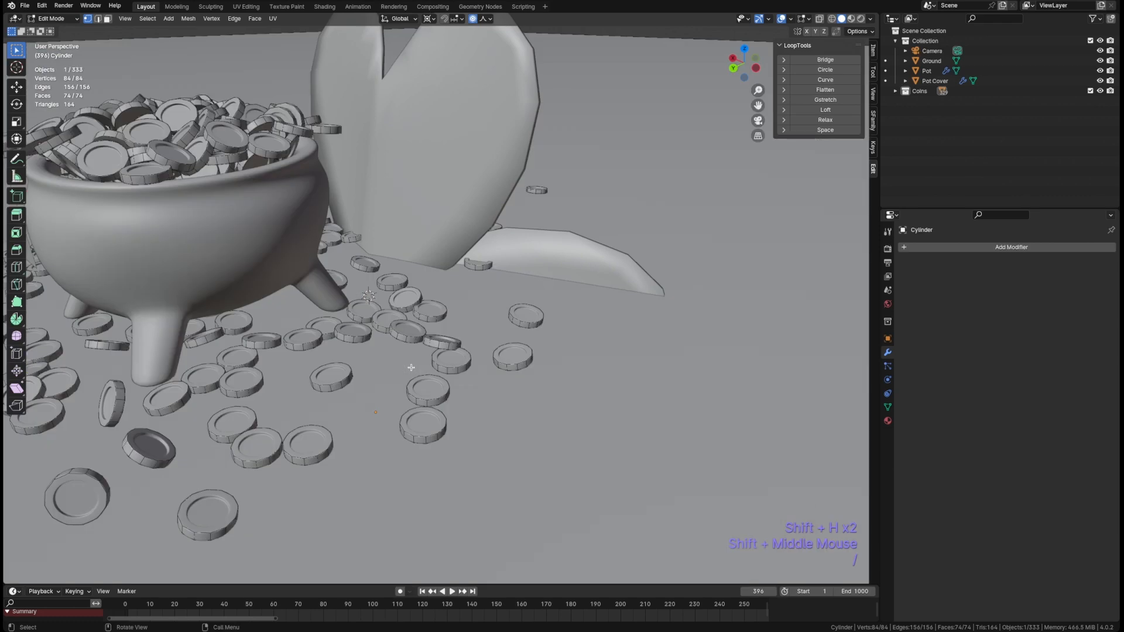
Delete only the single cap face at the stem's top end, keeping its vertices and edges.
middle_click_drag(413, 313, 365, 297)
scroll(366, 301, "up", 8)
scroll(366, 301, "down", 3)
scroll(364, 304, "up", 2)
scroll(348, 328, "down", 1)
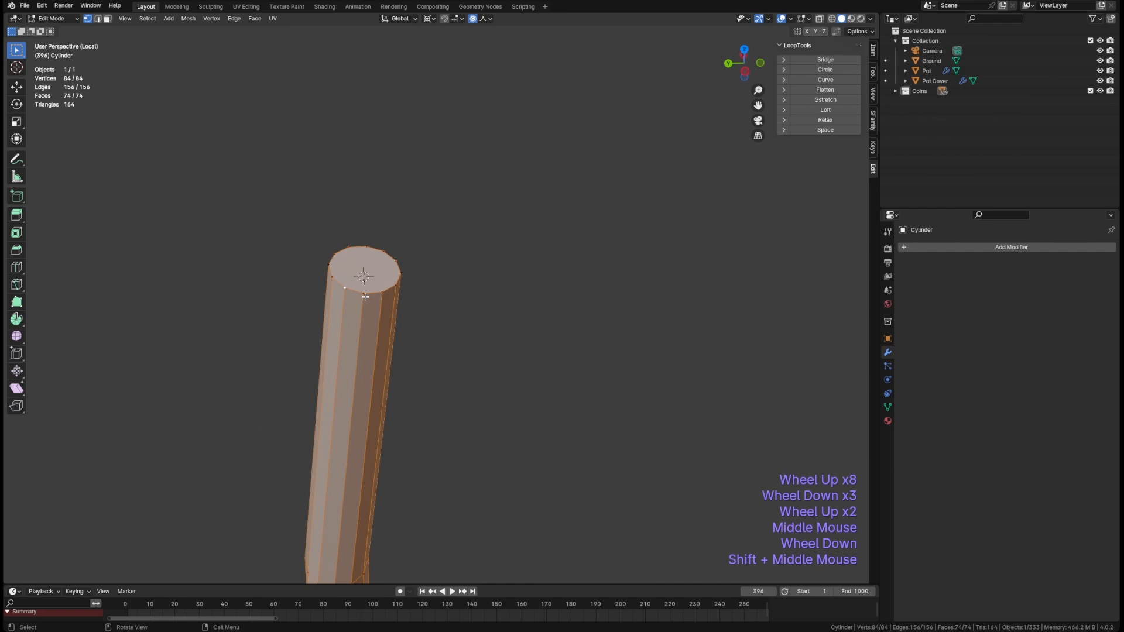
key("3")
left_click(364, 290)
key("x")
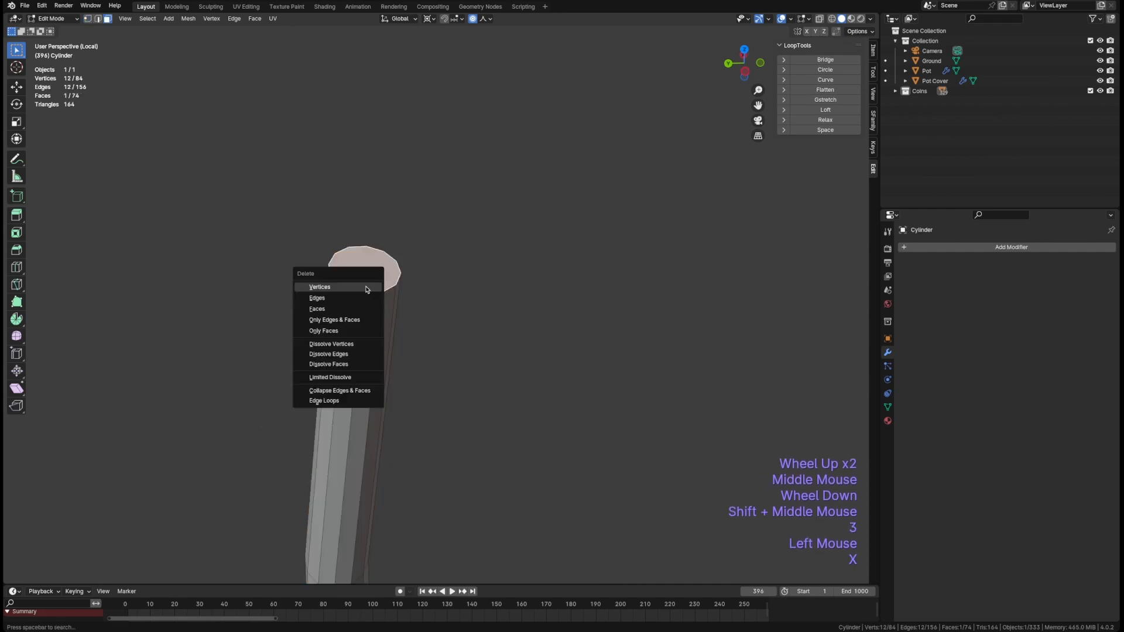
left_click(365, 290)
Delete only the cap face at the stem's wider bottom end and save the file.
scroll(364, 290, "down", 3)
middle_click_drag(364, 290, 325, 460, "shift")
left_click(299, 443)
key("x")
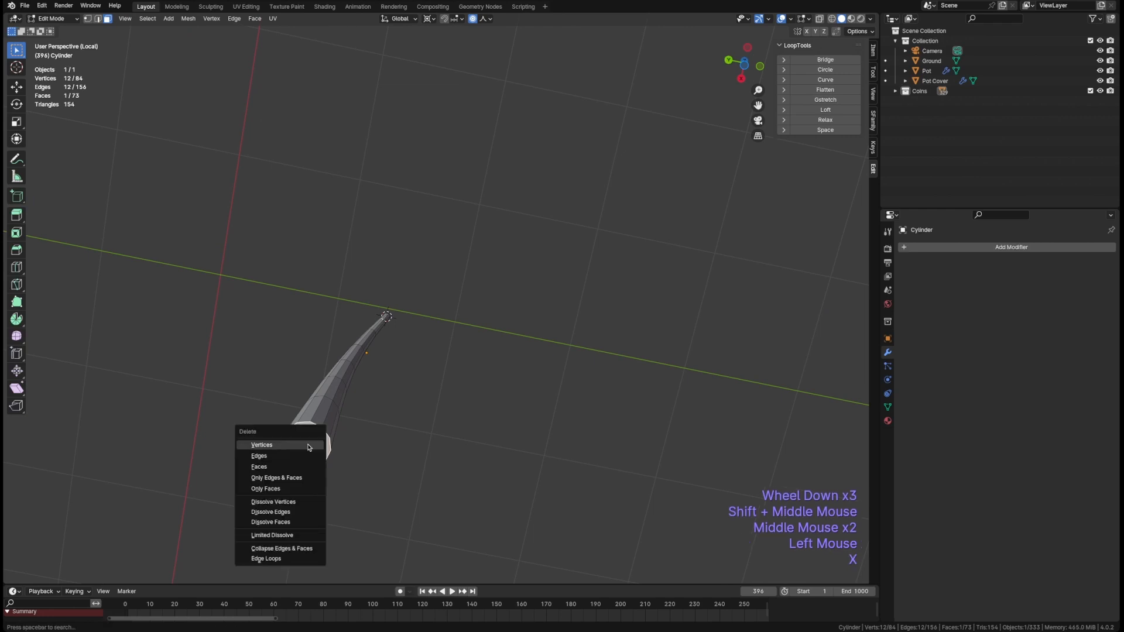
left_click(307, 445)
key("super+s")
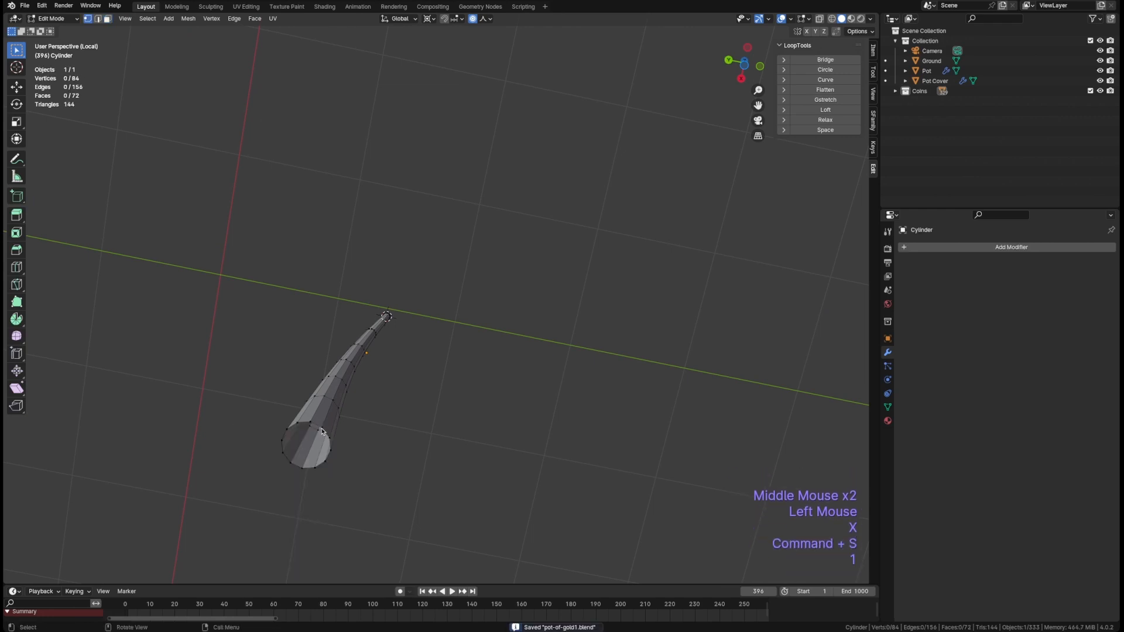
Close the stem's open bottom end by applying Grid Fill to its boundary edge loop.
key("1")
left_click(323, 429, "alt")
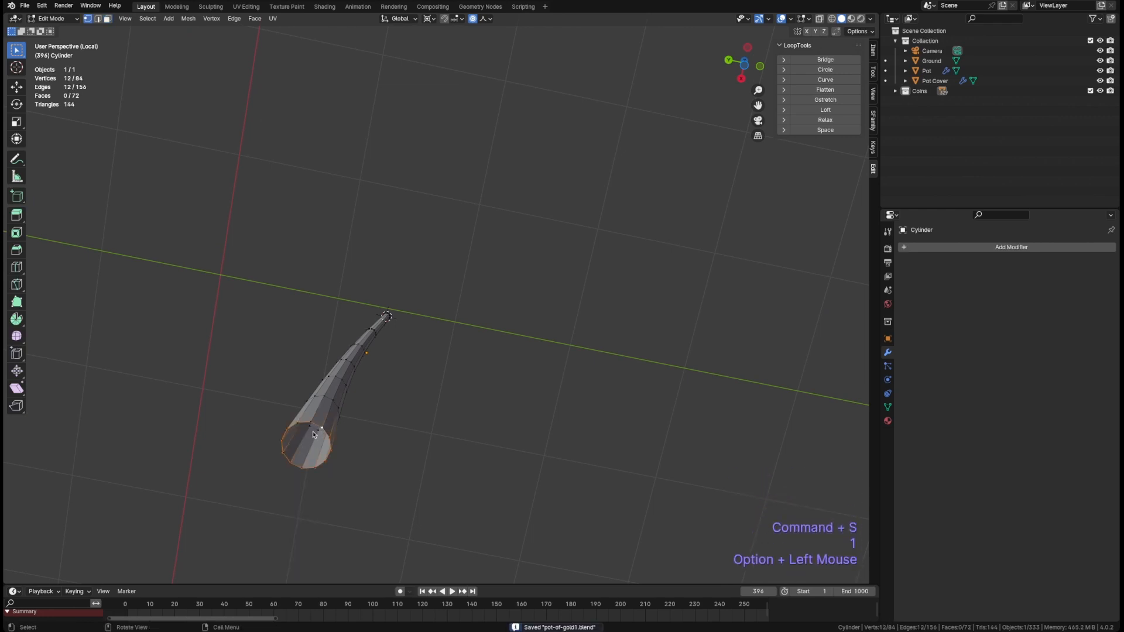
key("super+f")
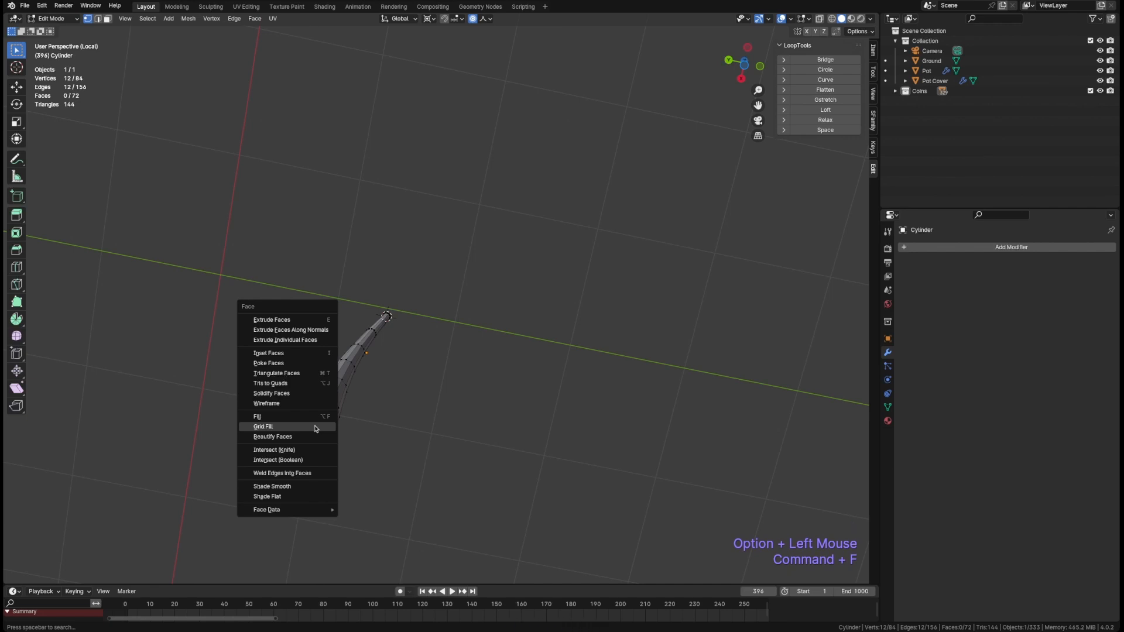
left_click(314, 428)
middle_click_drag(344, 406, 398, 383)
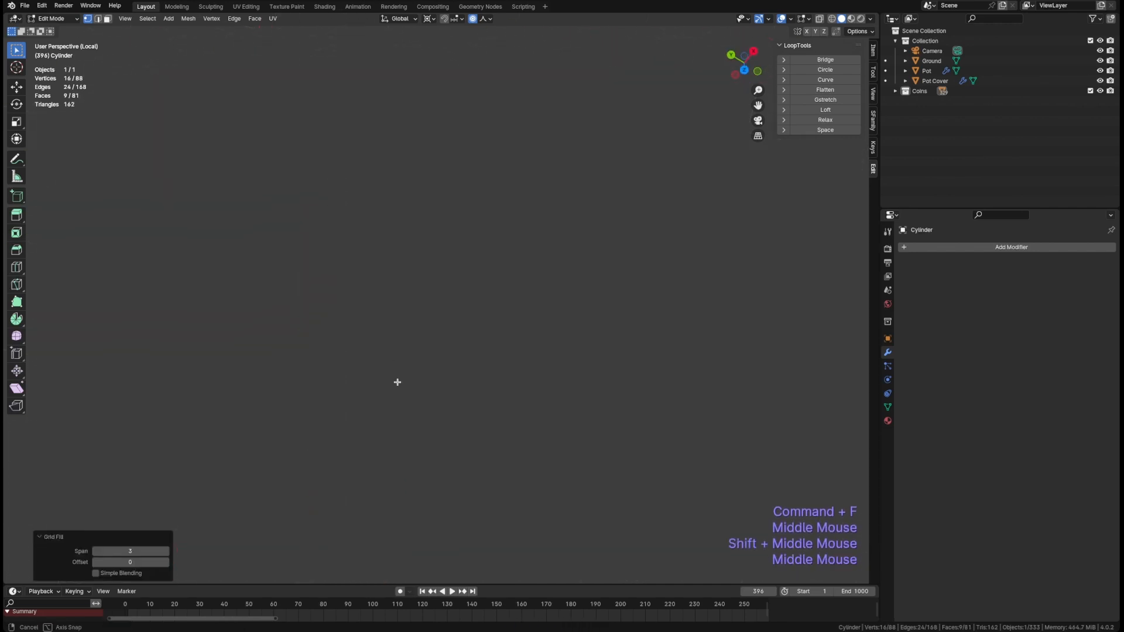
Close the stem's open top end with the same Grid Fill and return to the full scene in Object Mode.
scroll(366, 374, "down", 3)
middle_click_drag(339, 427, 363, 281, "shift")
middle_click_drag(363, 281, 371, 314)
scroll(357, 194, "up", 5)
scroll(446, 354, "down", 2)
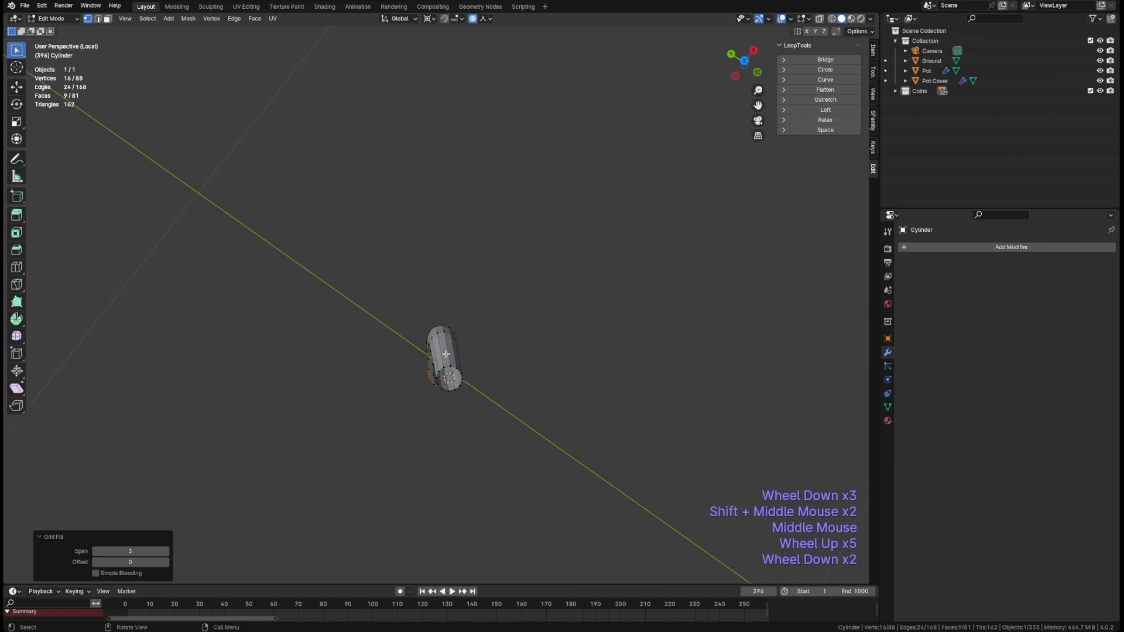
left_click(458, 367, "alt")
middle_click_drag(458, 367, 346, 329, "shift")
scroll(305, 318, "up", 2)
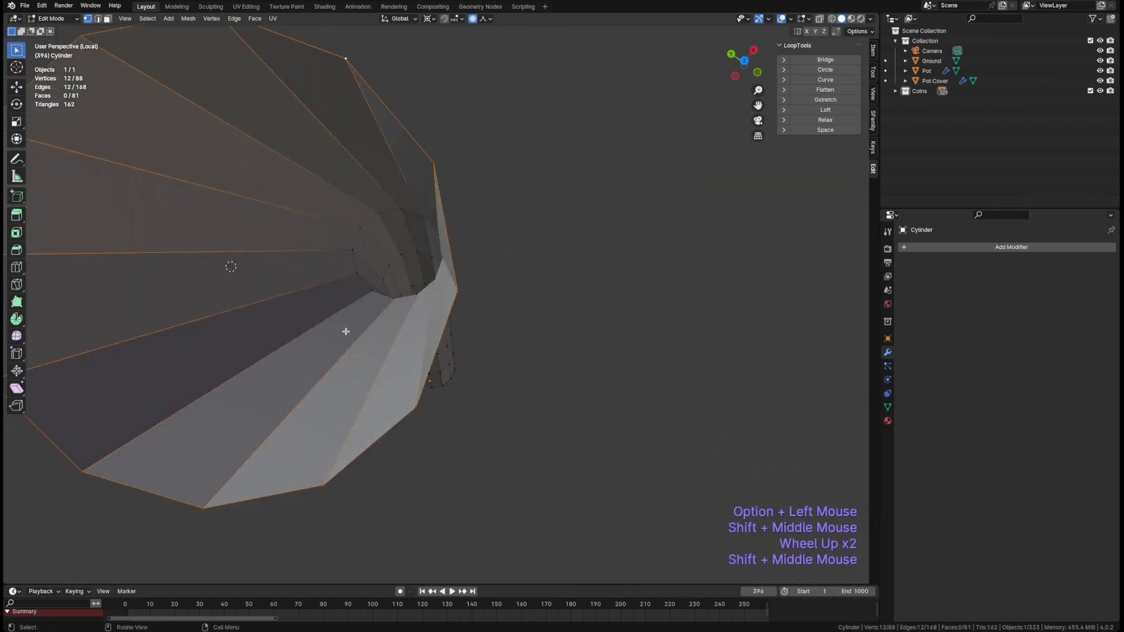
scroll(346, 331, "down", 2)
scroll(346, 331, "up", 1)
key("grave")
left_click(397, 374)
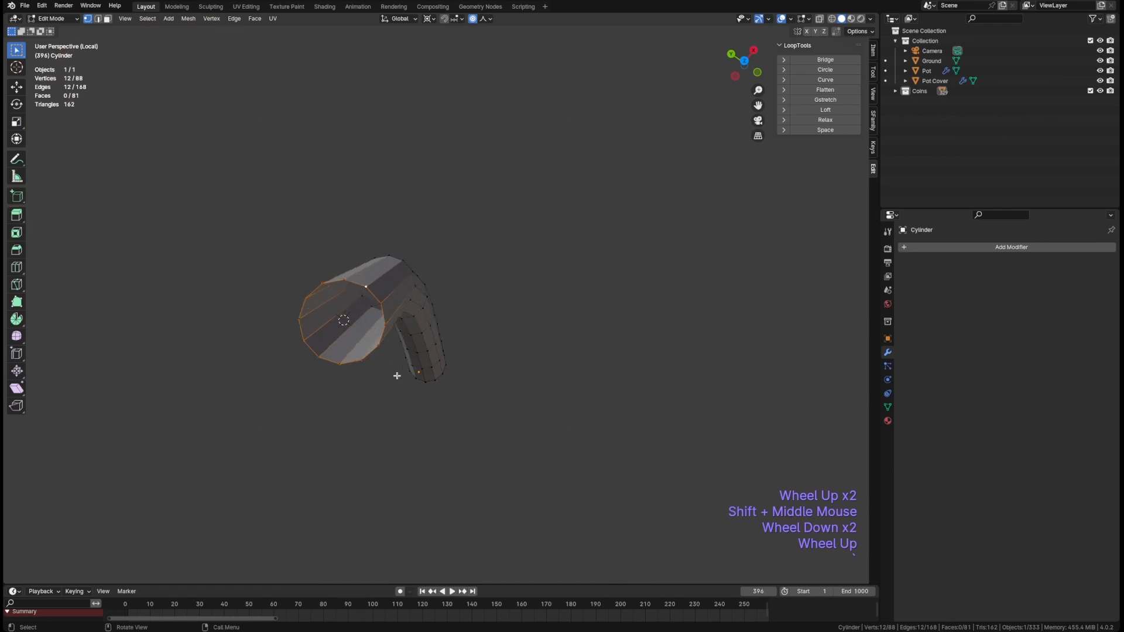
scroll(394, 364, "down", 1)
scroll(394, 361, "down", 3)
middle_click_drag(394, 362, 405, 340)
key("shift+r")
scroll(410, 352, "down", 6)
scroll(421, 312, "down", 4)
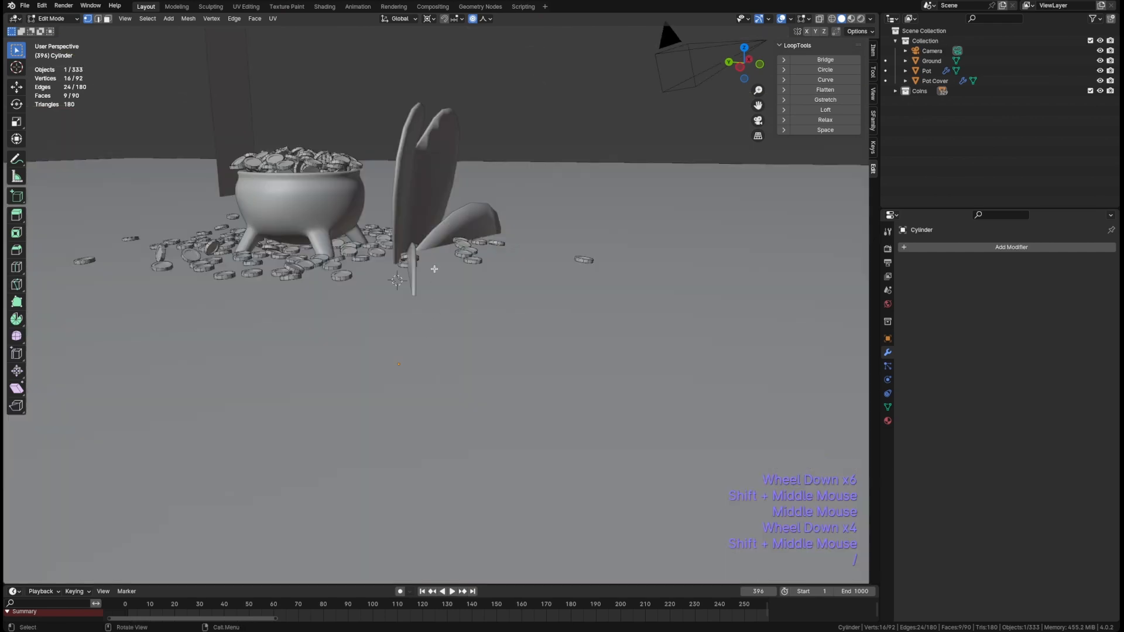
middle_click_drag(430, 319, 390, 290)
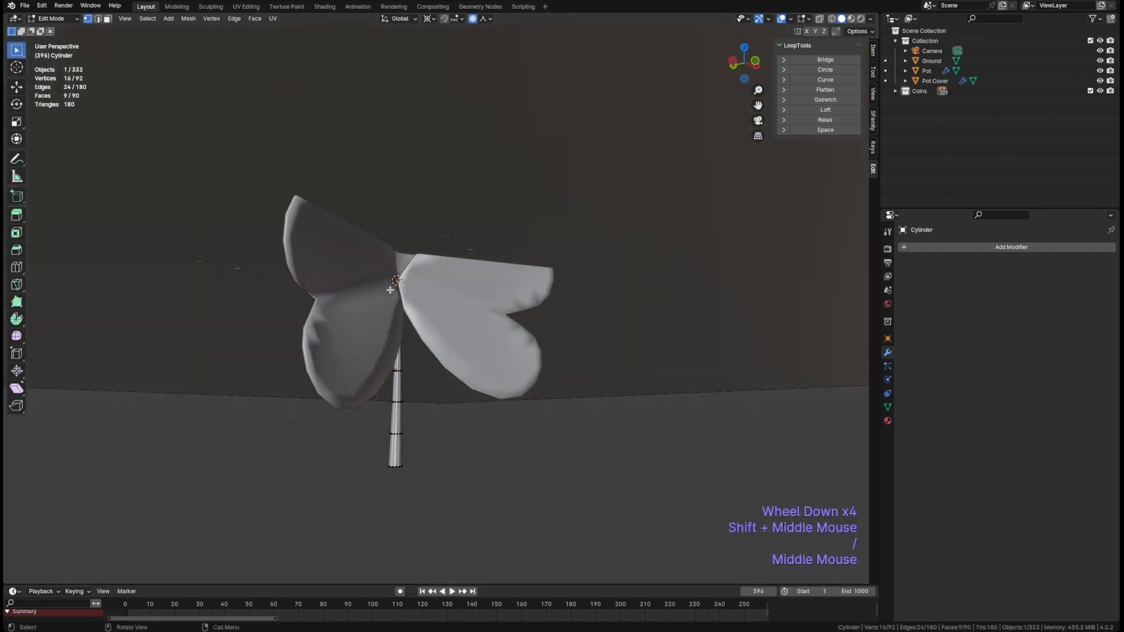
key("Tab")
Try to join the three leaves and the stem into one object, and undo the join.
left_click(404, 263)
left_click(419, 292, "shift")
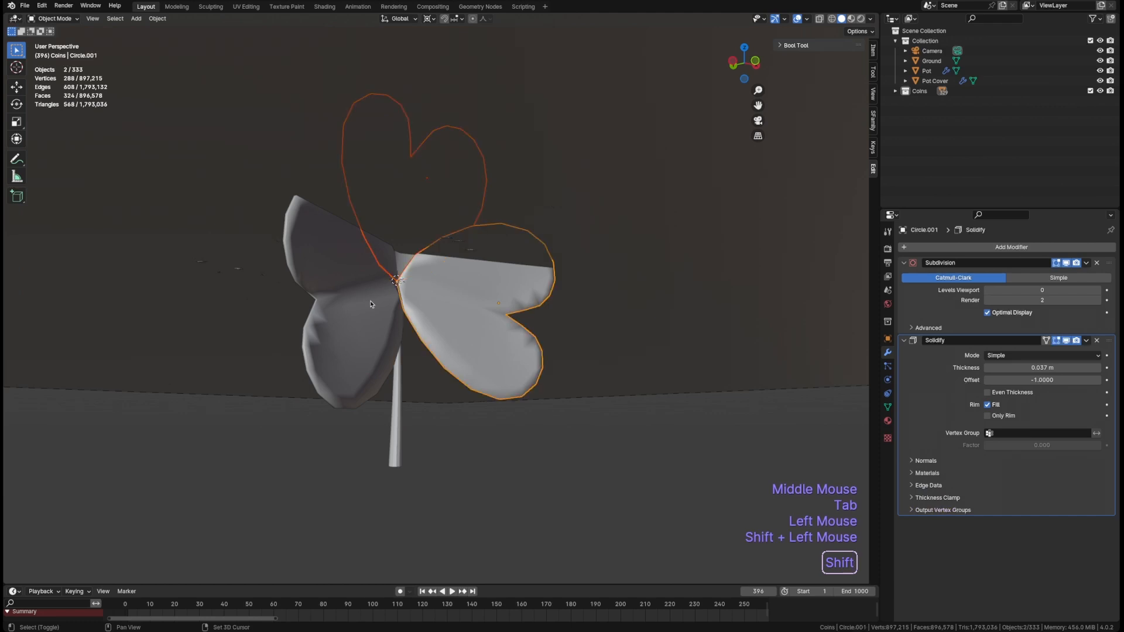
left_click(370, 304, "shift")
left_click(399, 384, "shift")
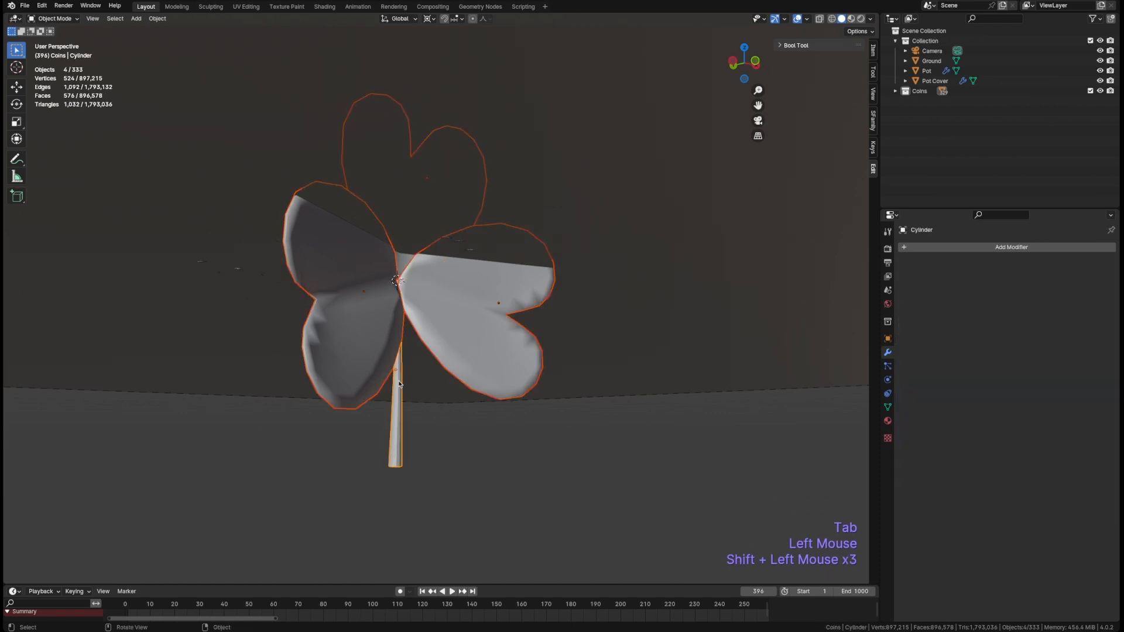
key("super+j")
key("super+z")
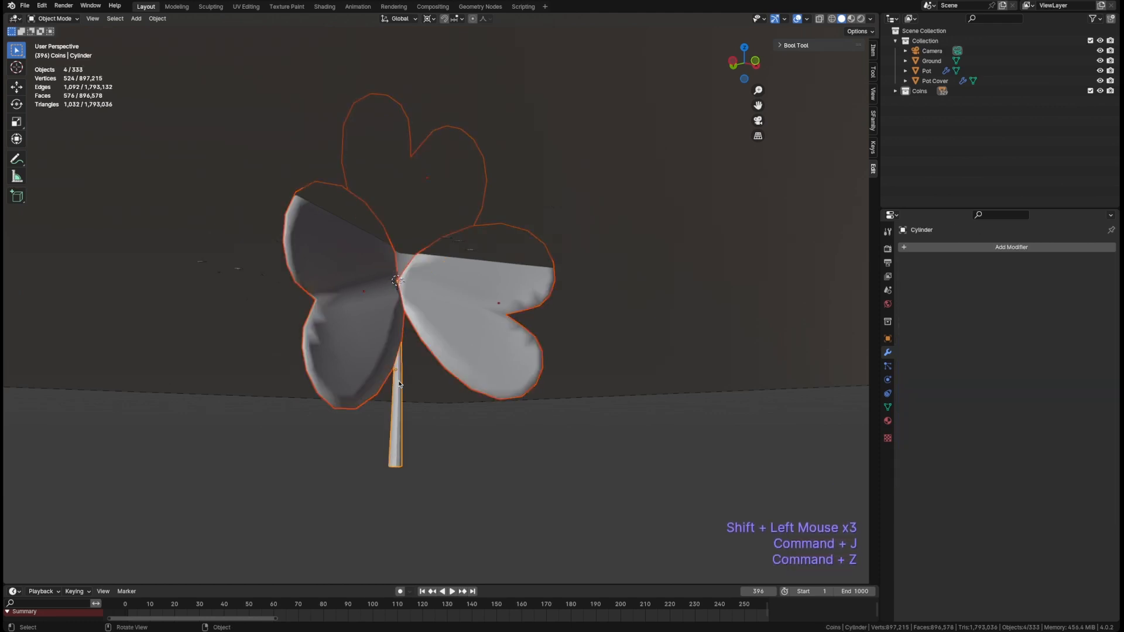
Parent the three leaves to the stem using the Object parent type.
left_click(414, 349)
left_click(472, 343)
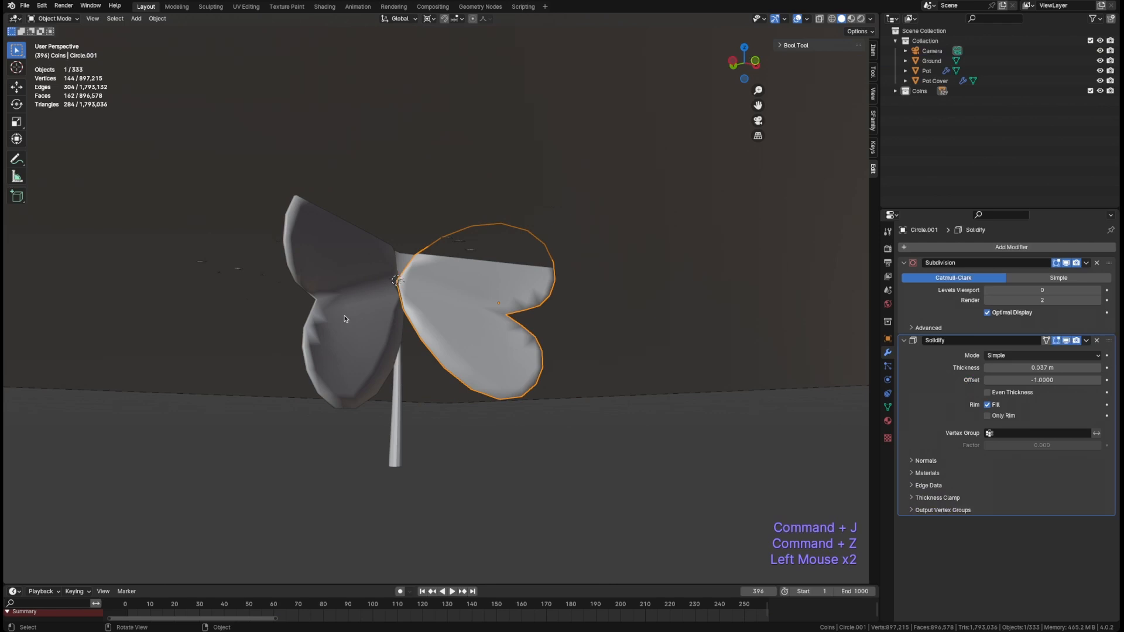
left_click(399, 384)
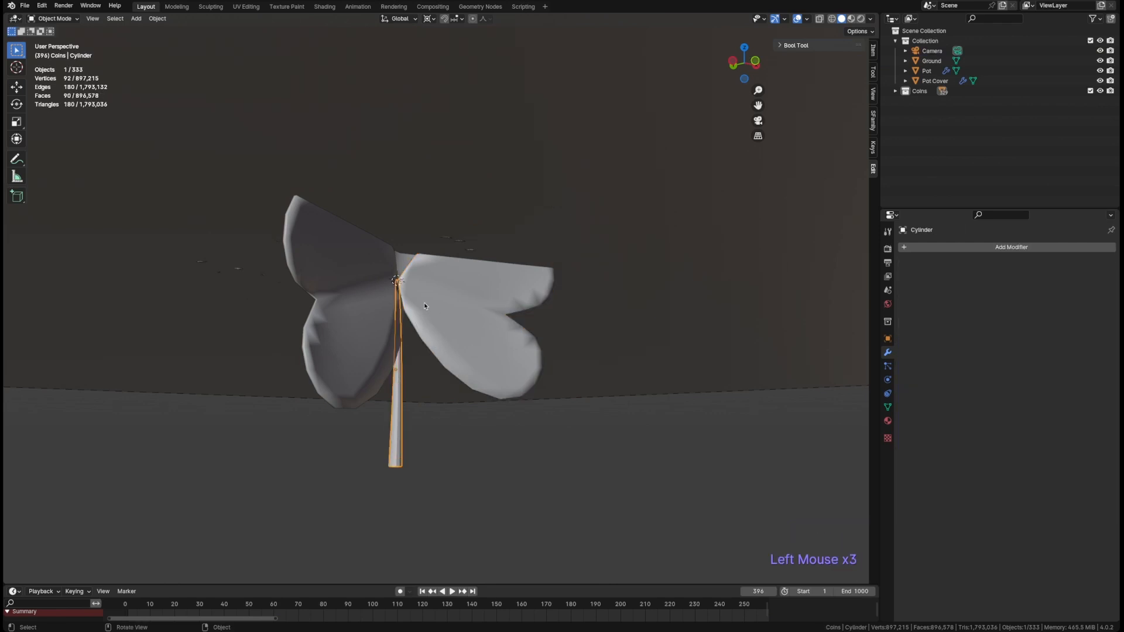
left_click(373, 288)
left_click(373, 289, "shift")
left_click(431, 350, "shift")
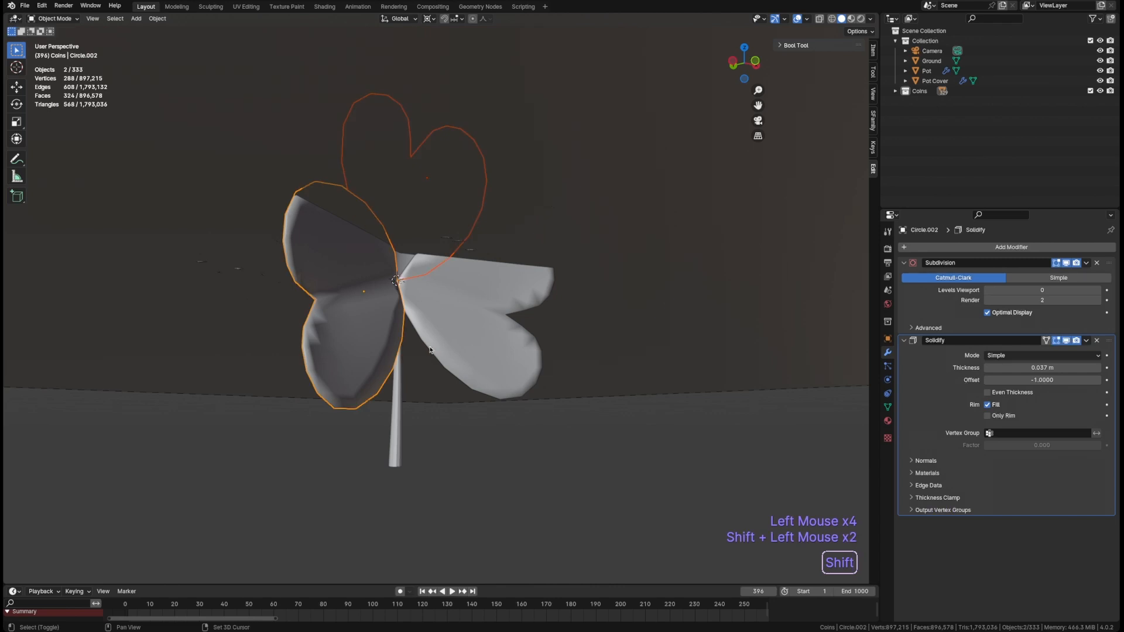
left_click(400, 403, "shift")
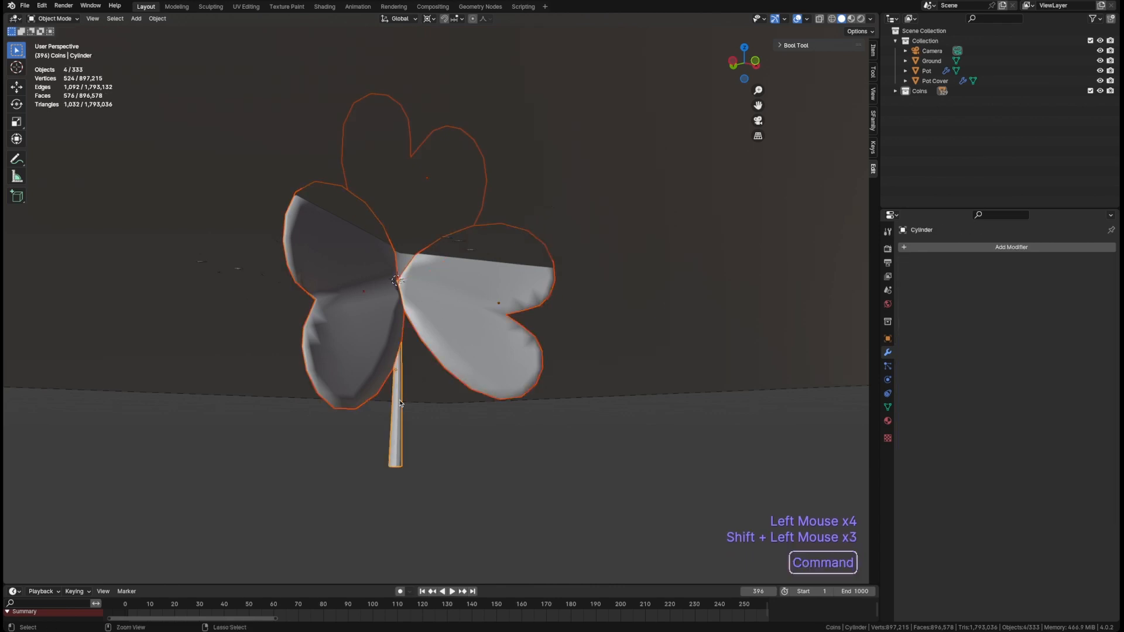
key("super+p")
left_click(400, 402)
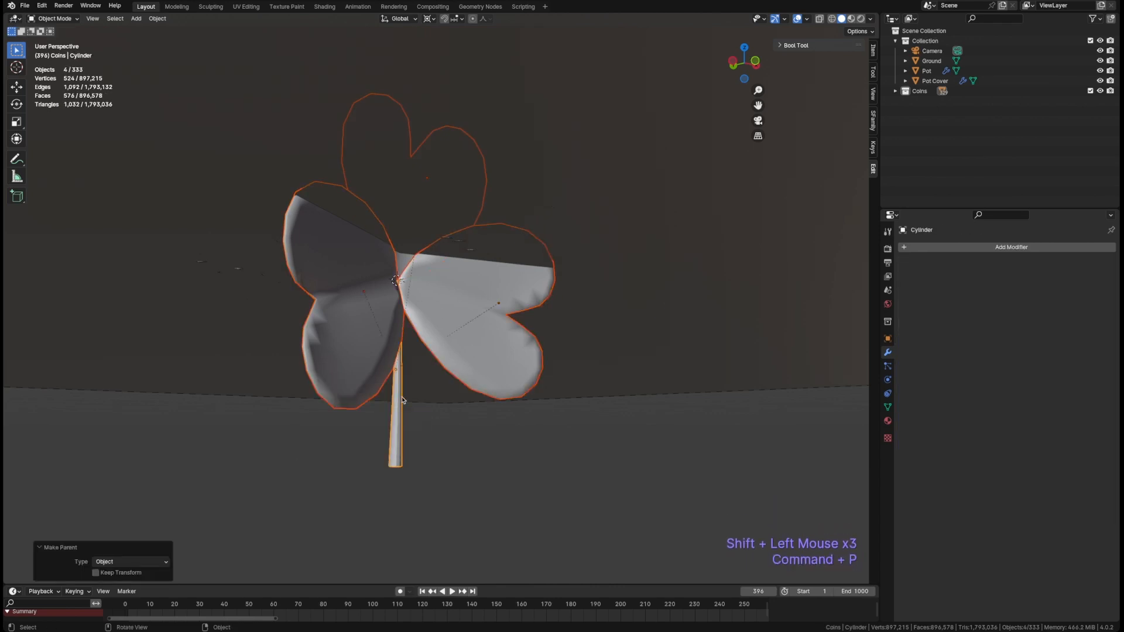
Apply Shade Smooth to the stem alone and save the file.
left_click(401, 392)
right_click(401, 391)
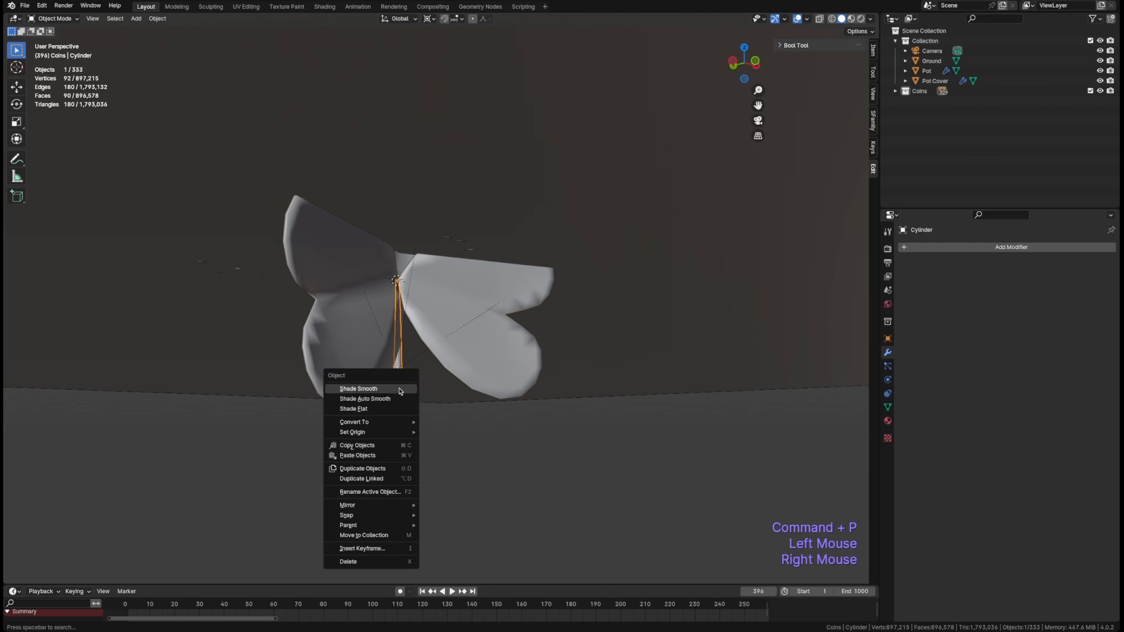
left_click(401, 389)
key("super+s")
Move the three leaves and the stem into a new collection named Shamrock.
left_click(440, 321)
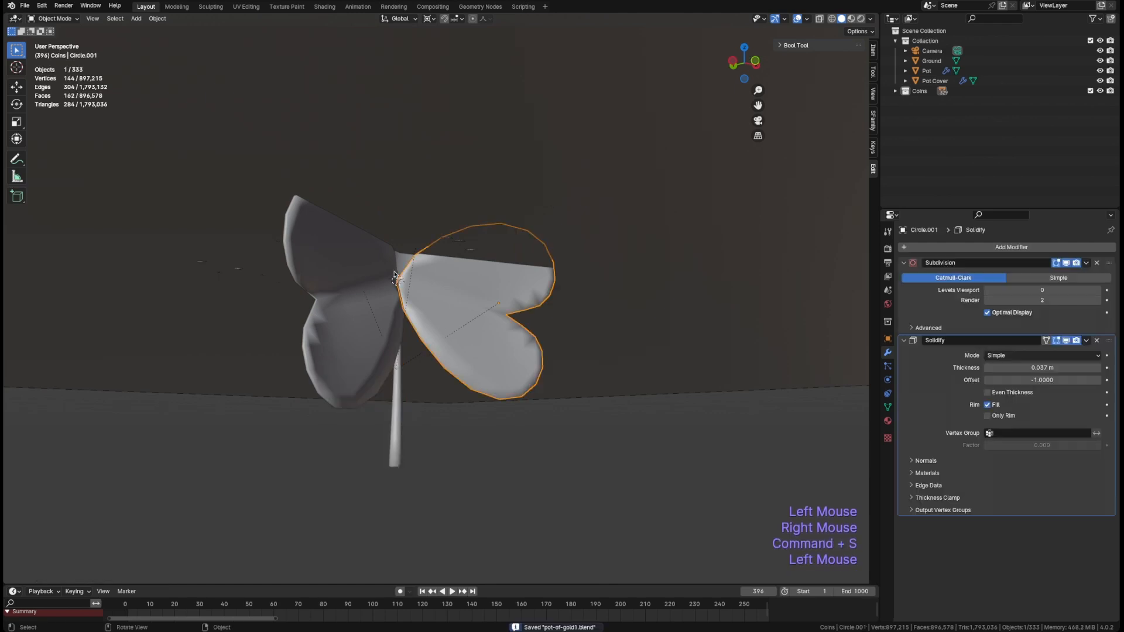
left_click(396, 280)
left_click(379, 271, "shift")
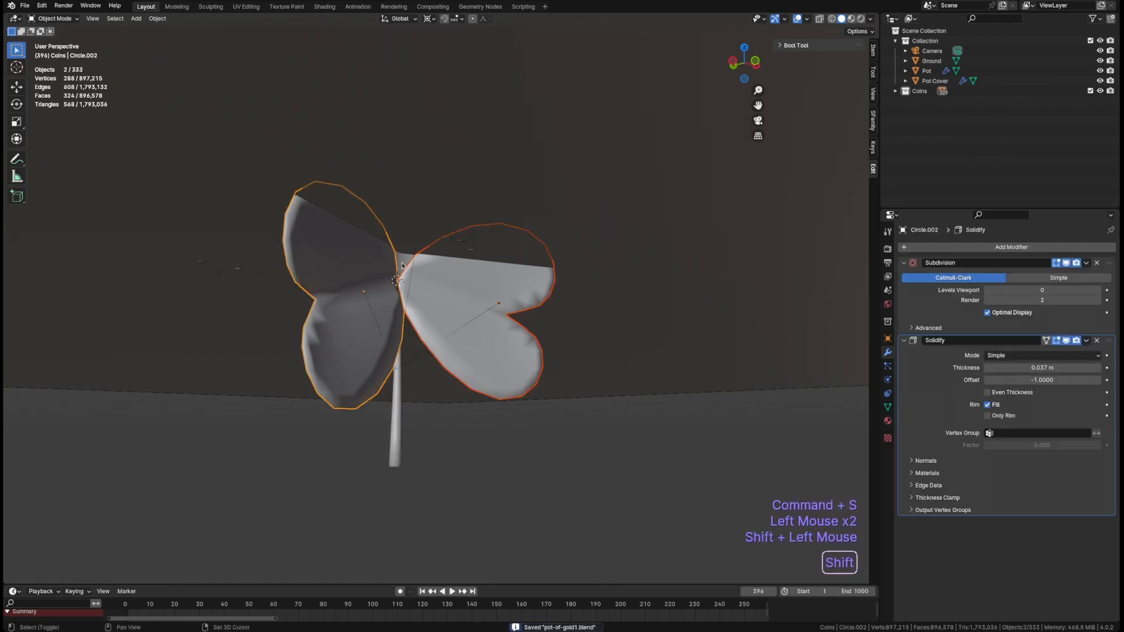
left_click(401, 347, "shift")
left_click(399, 407, "shift")
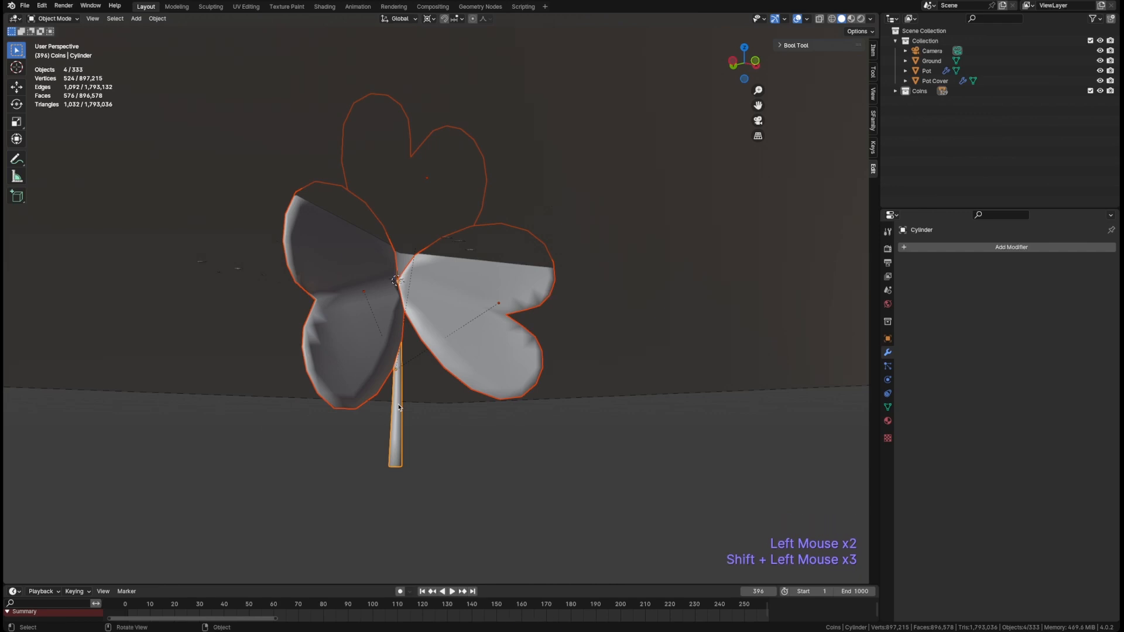
key("m")
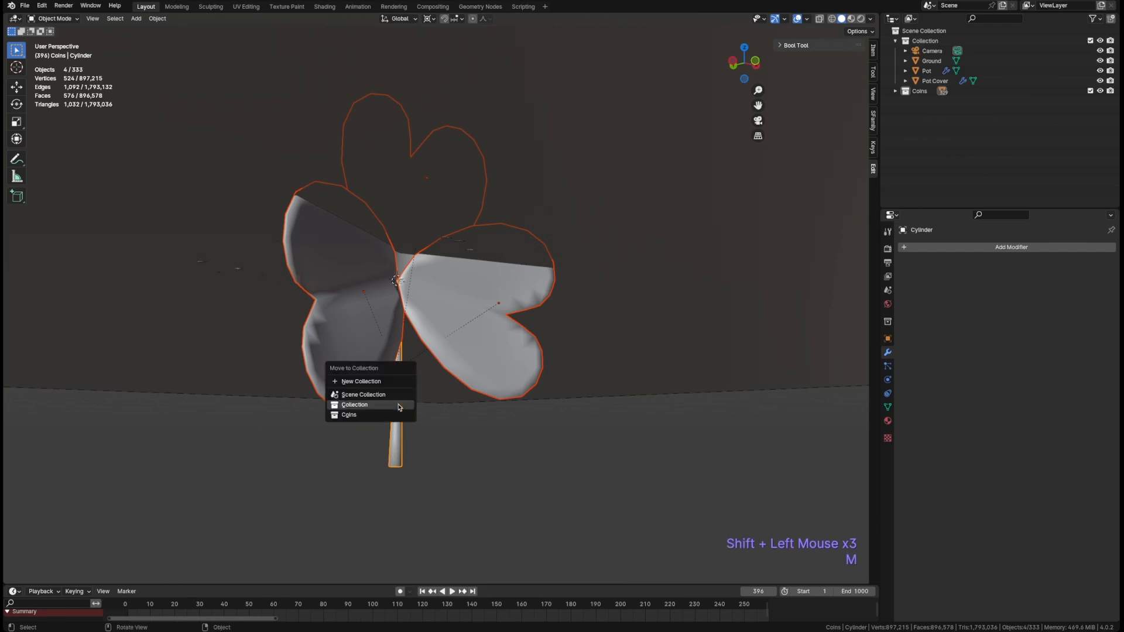
left_click(379, 381)
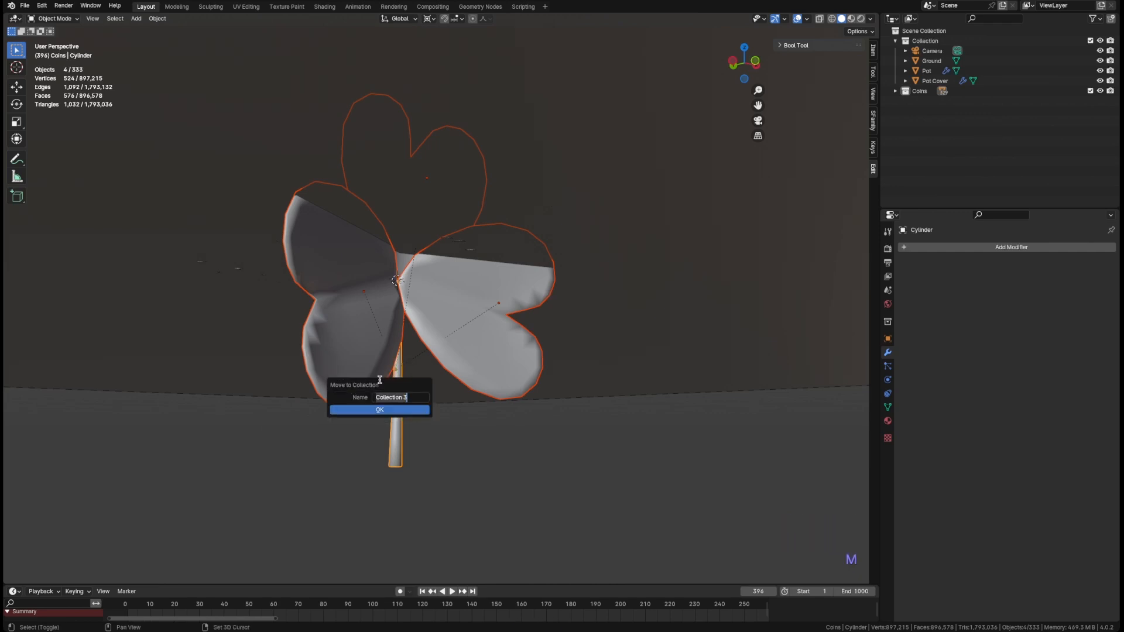
type("Shamrock")
key("Return")
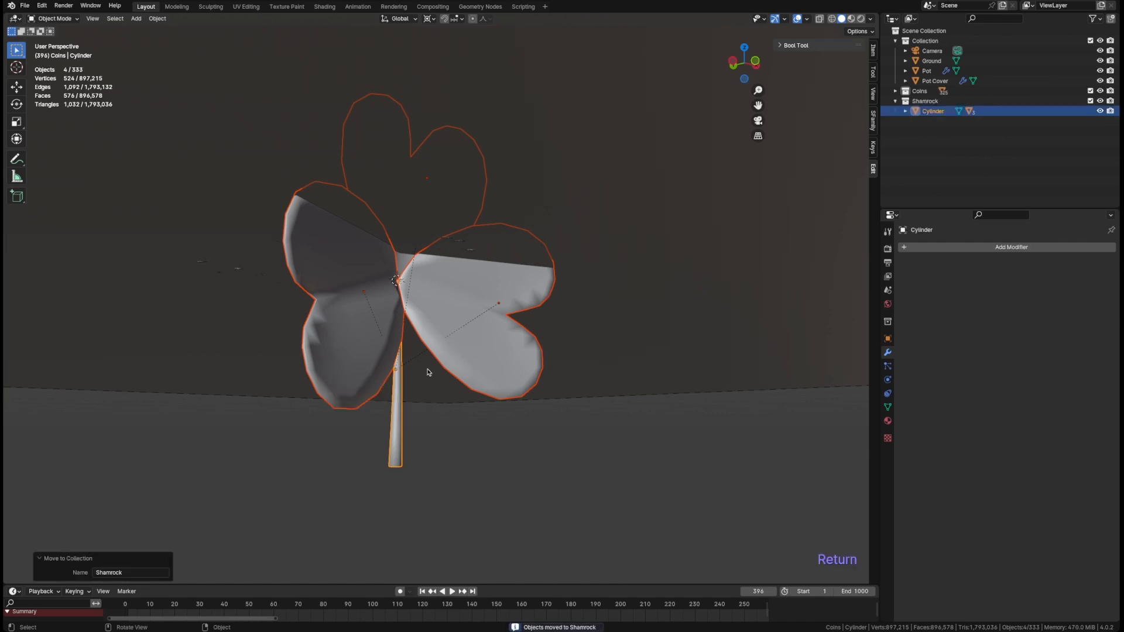
In front view, move the whole shamrock about 5.39 m along X and 3.14 m up along Z, beside the pot.
scroll(429, 372, "down", 4)
middle_click_drag(428, 373, 401, 322)
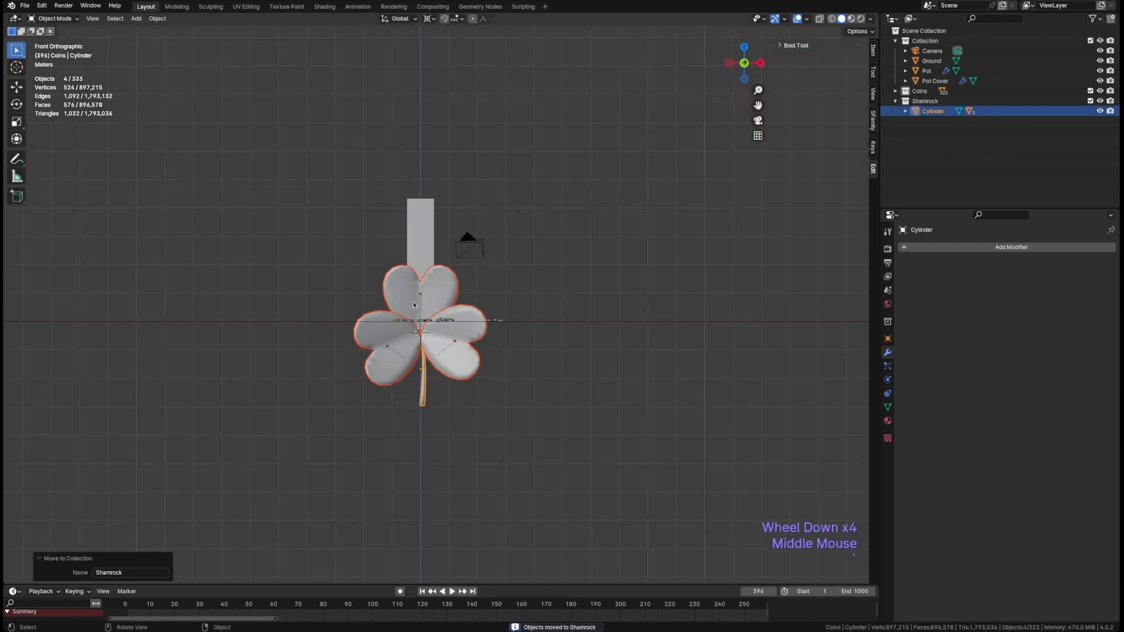
scroll(414, 305, "up", 1)
middle_click_drag(398, 283, 413, 306)
key("grave")
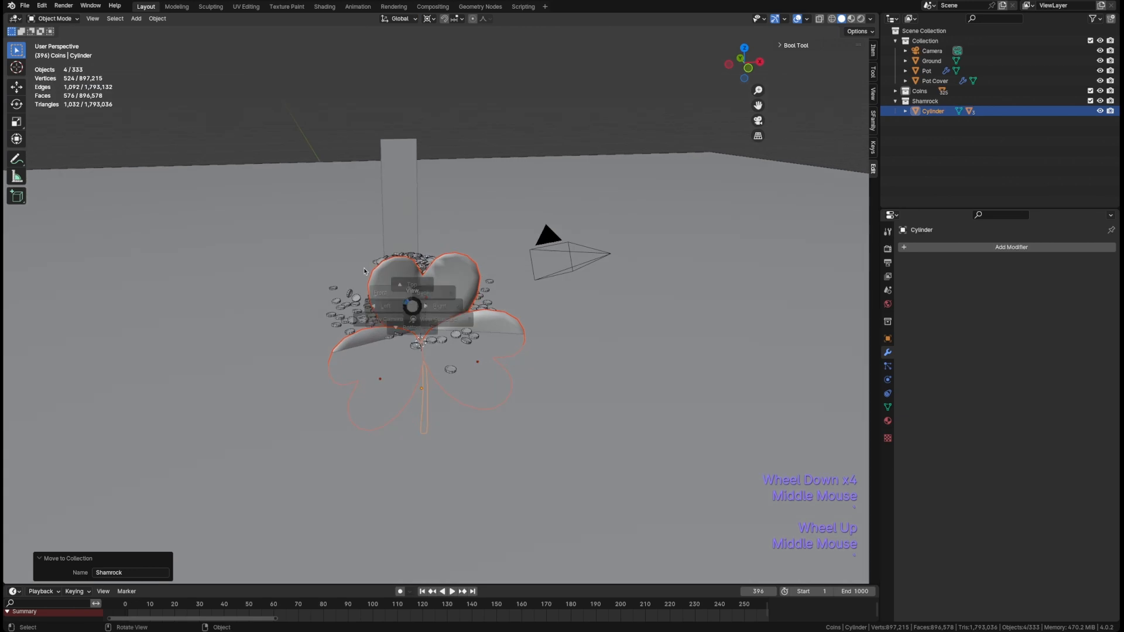
key("g")
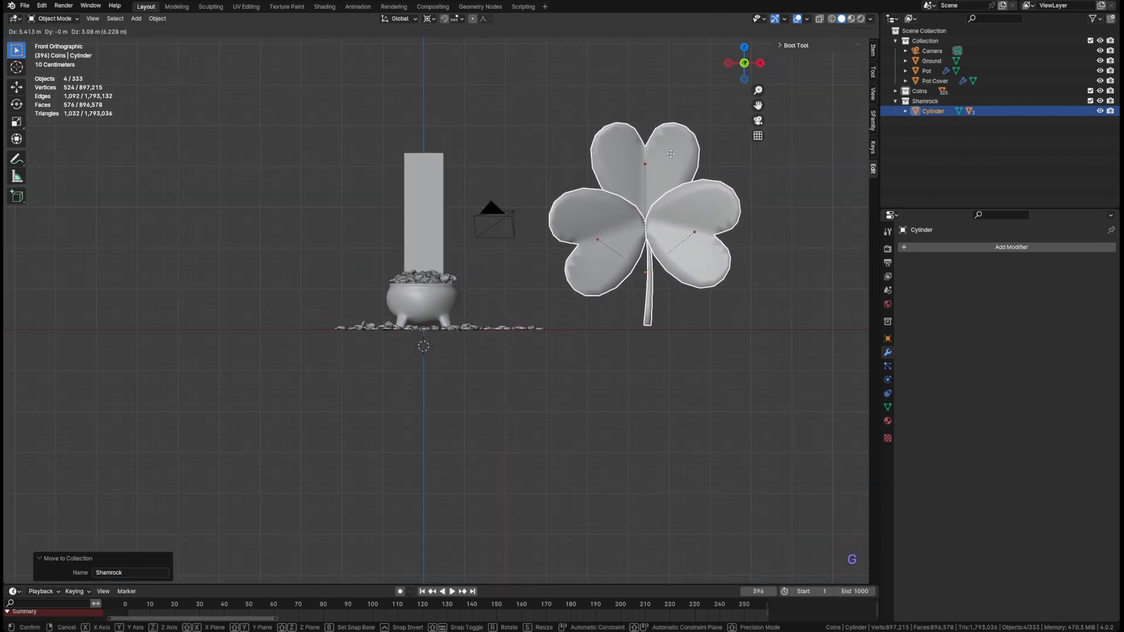
left_click(671, 153)
middle_click_drag(671, 153, 629, 352, "shift")
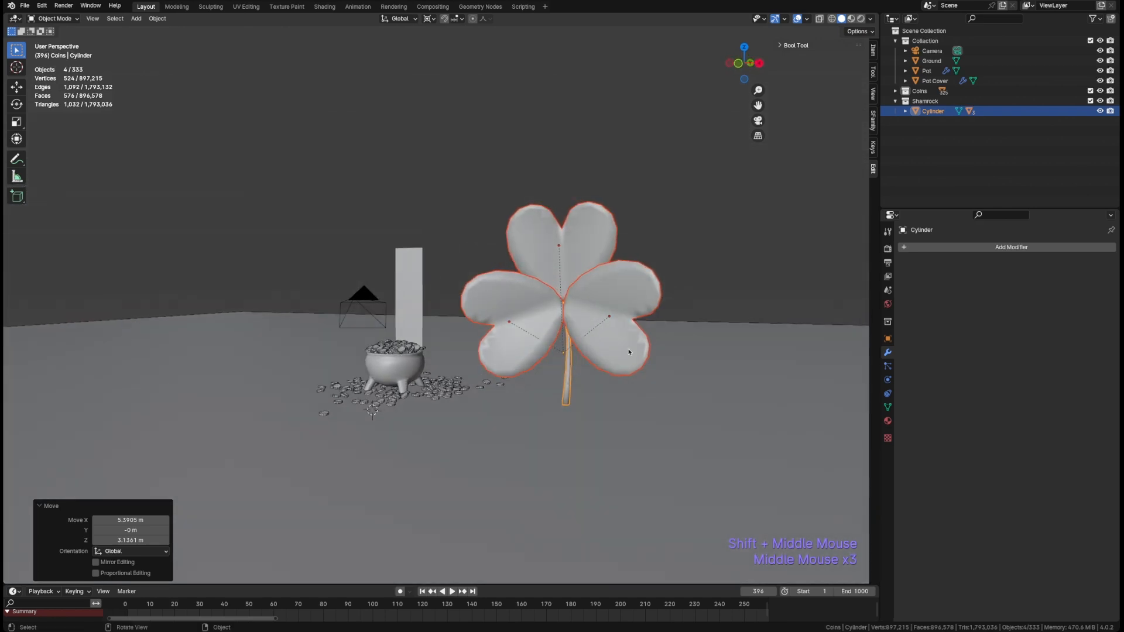
key("s")
key("period")
left_click(610, 406)
key("period")
key("s")
right_click(592, 386)
key("s")
Scale the whole shamrock down uniformly by a factor of about 0.072.
scroll(754, 493, "up", 2)
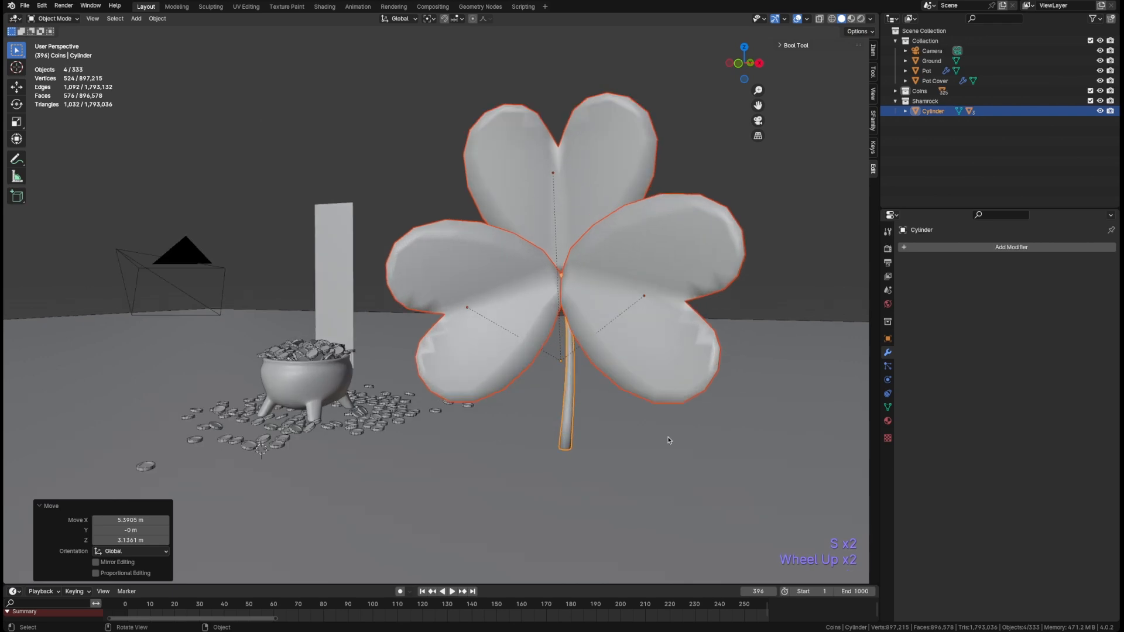
key("s")
left_click(588, 295)
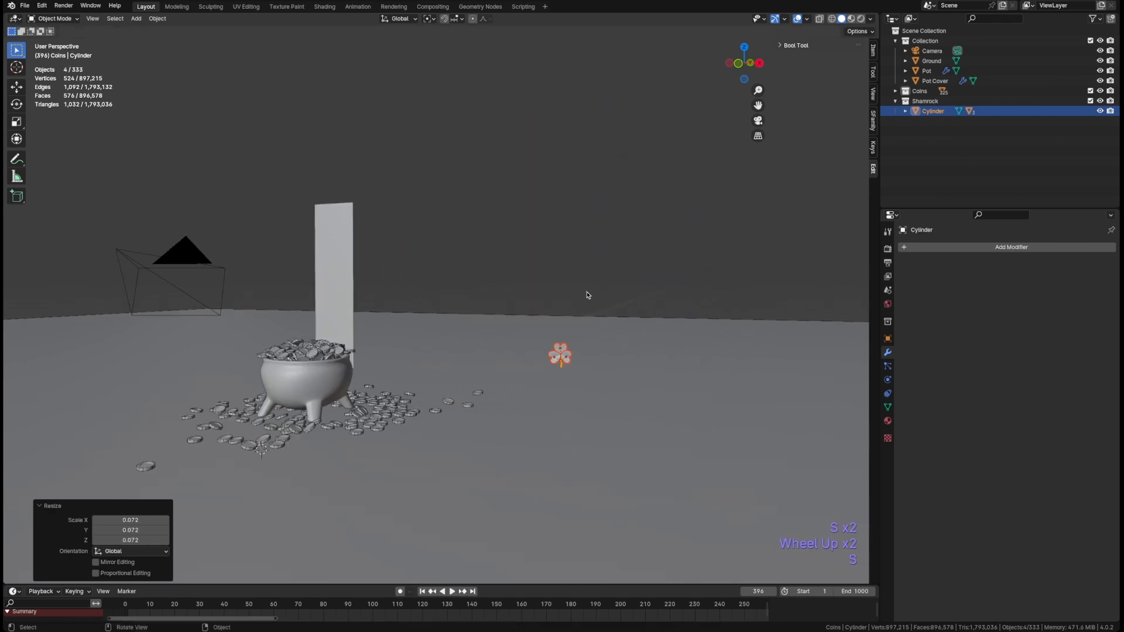
Save the pot-of-gold1.blend file and clear the selection of the shamrock parts.
middle_click_drag(573, 374, 557, 354)
key("super+s")
left_click(543, 386)
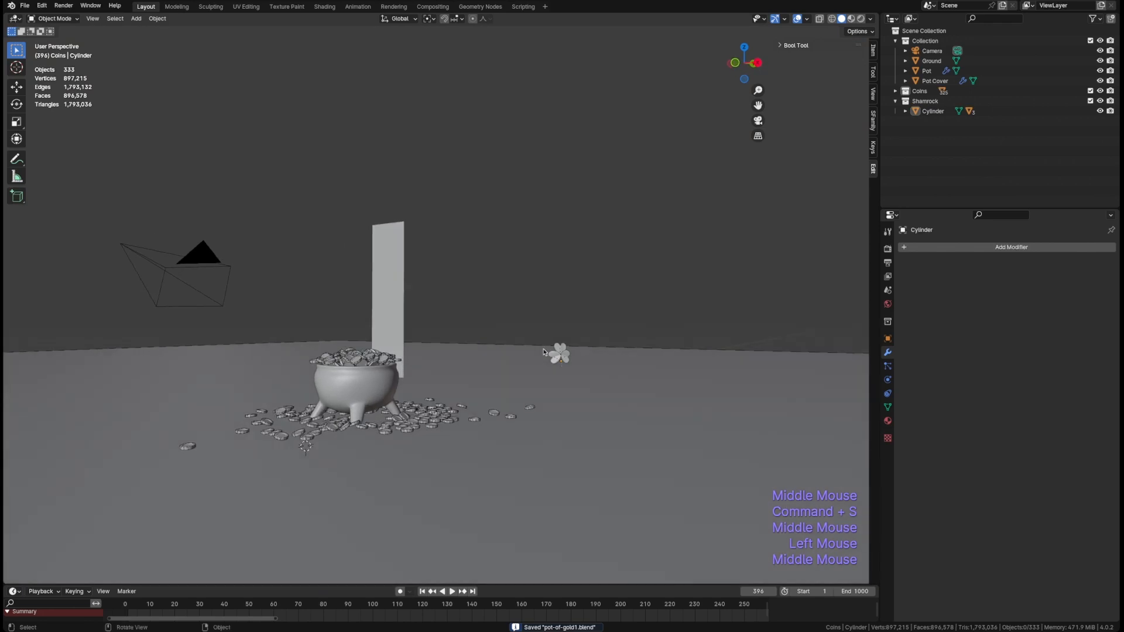
Give one shamrock leaf a new material named Shamrock in the Shading workspace.
left_click(561, 355)
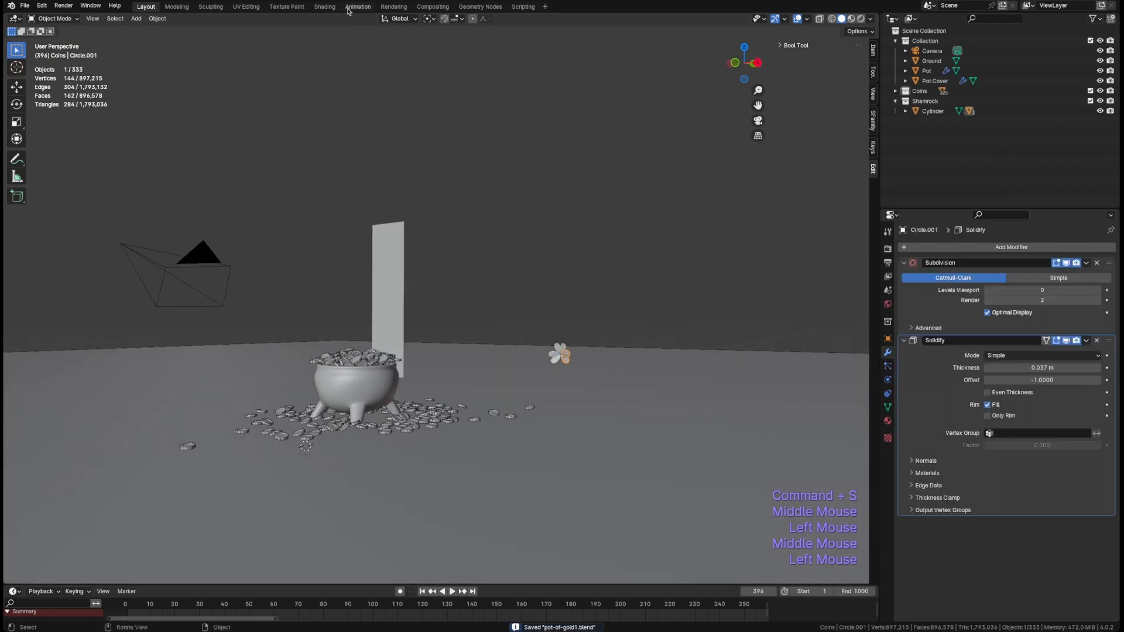
left_click(324, 6)
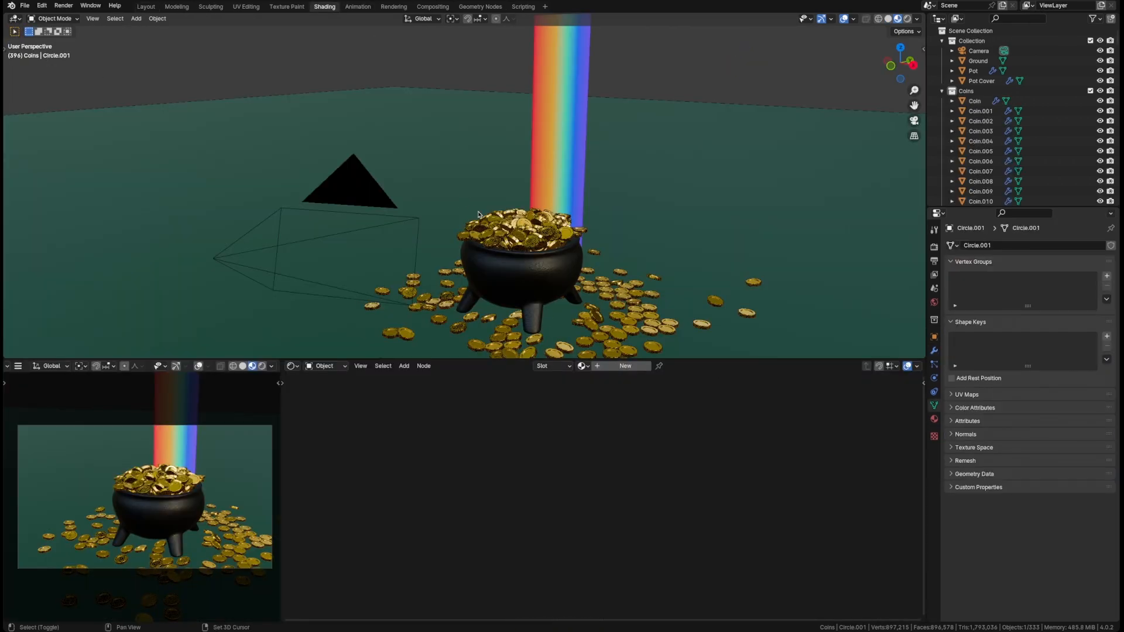
middle_click_drag(478, 215, 233, 160, "shift")
scroll(565, 246, "up", 5)
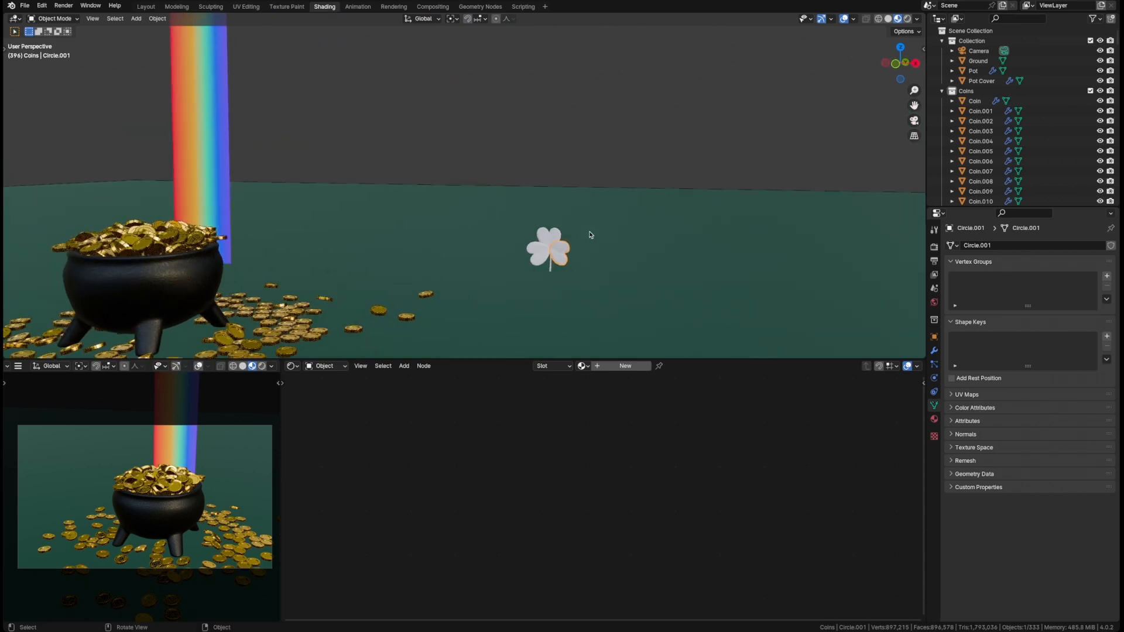
left_click(622, 367)
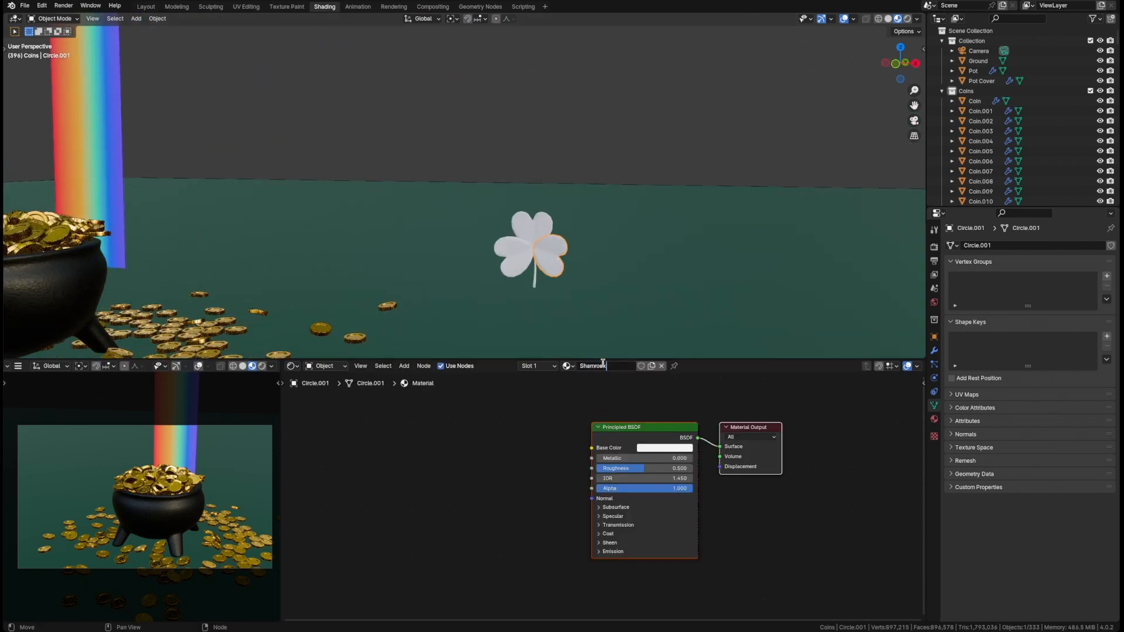
Set the Shamrock material's base color to a bright yellow-green and its roughness to about 0.89.
left_click_drag(647, 431, 617, 430)
left_click(632, 449)
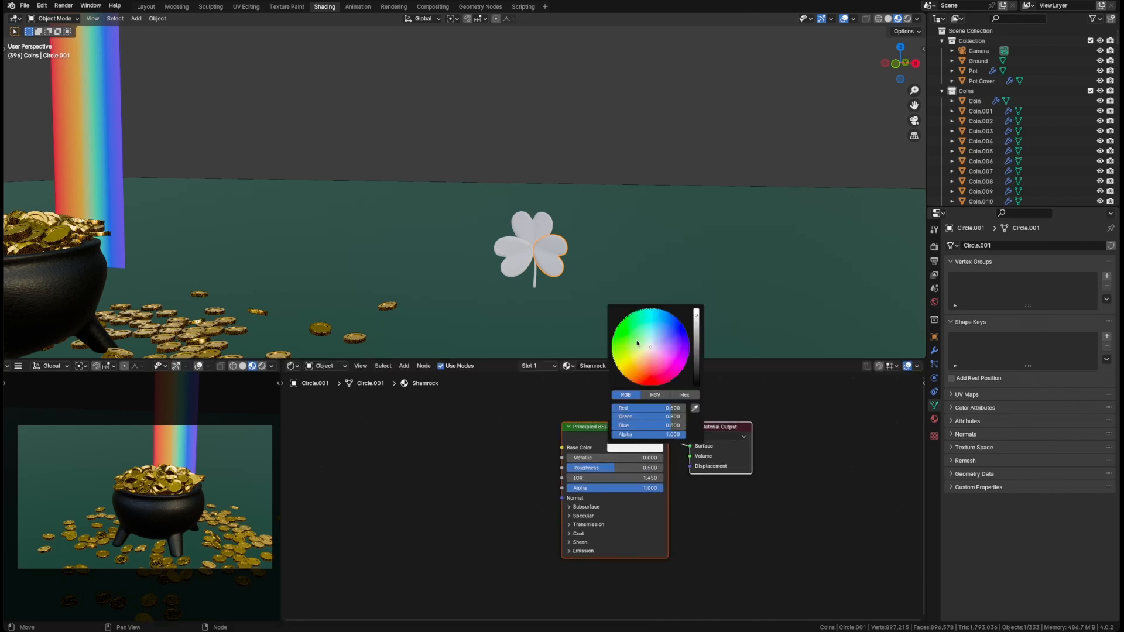
mouse_move(638, 344)
left_mouse_down()
mouse_move(631, 332)
mouse_move(632, 344)
left_mouse_up()
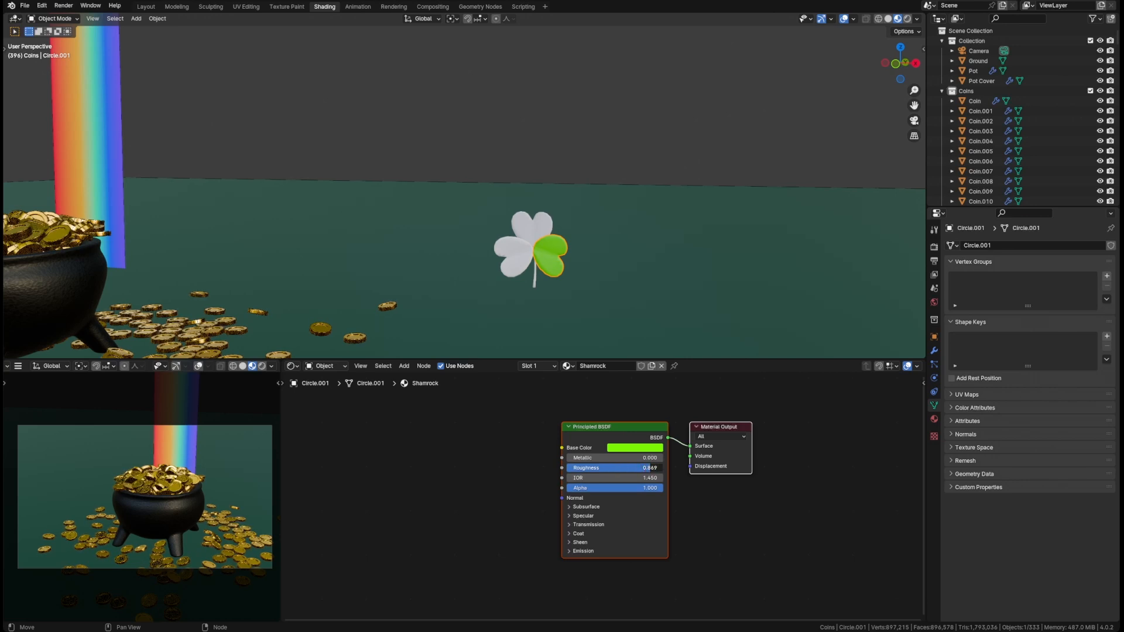
Link the green leaf's Shamrock material to the stem and the other two leaves.
scroll(562, 278, "up", 4)
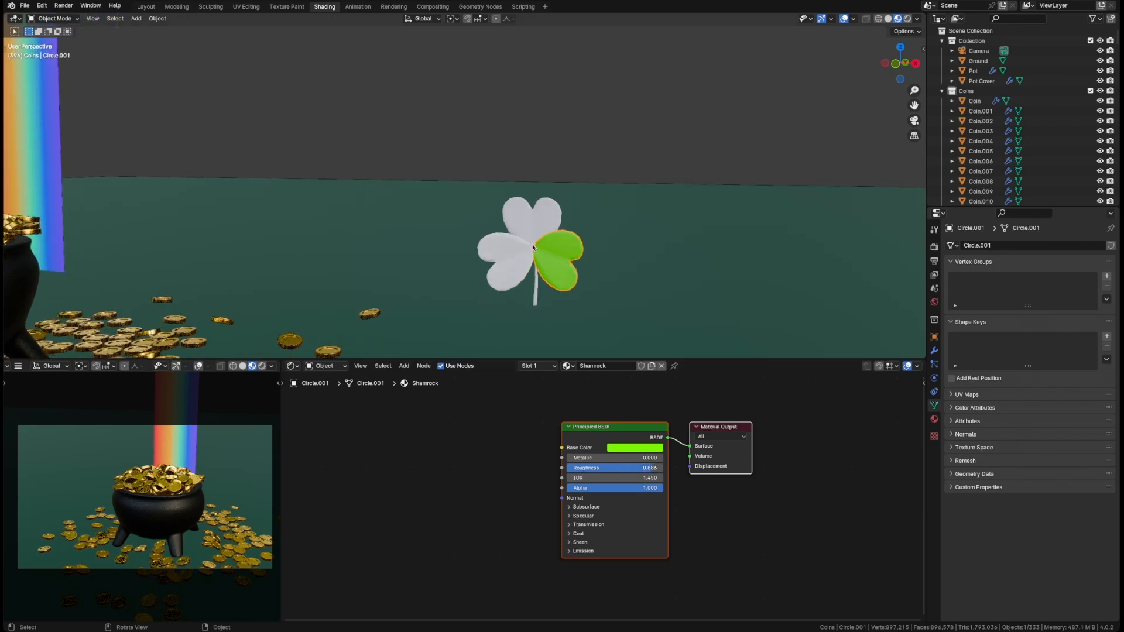
middle_click_drag(550, 279, 538, 250)
left_click(530, 285)
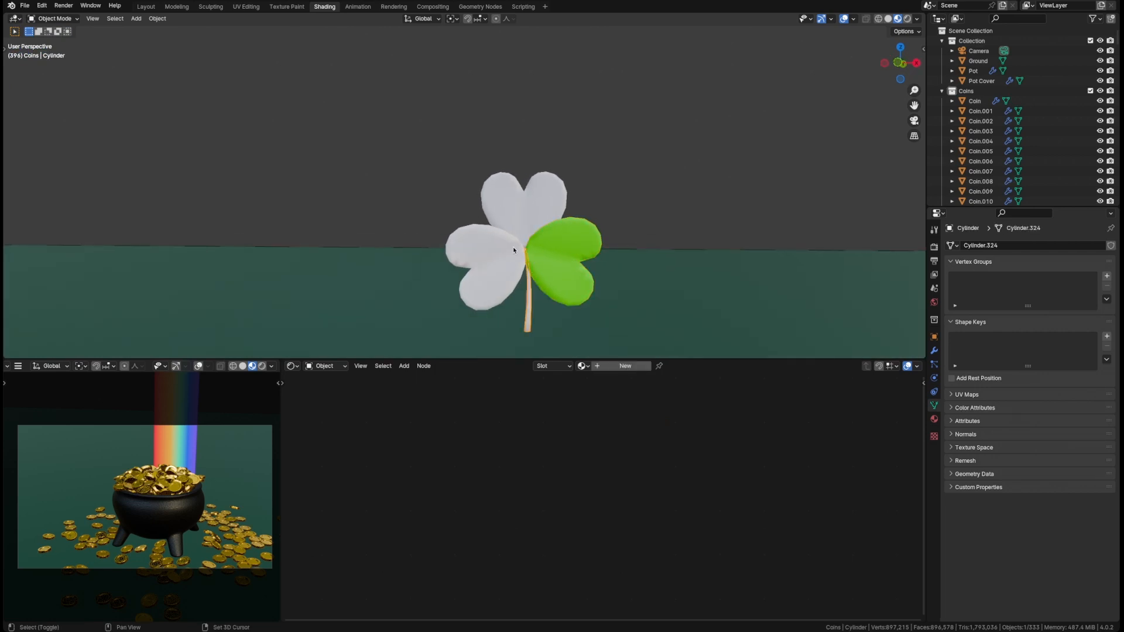
left_click(512, 248, "shift")
left_click(523, 218, "shift")
left_click(550, 258, "shift")
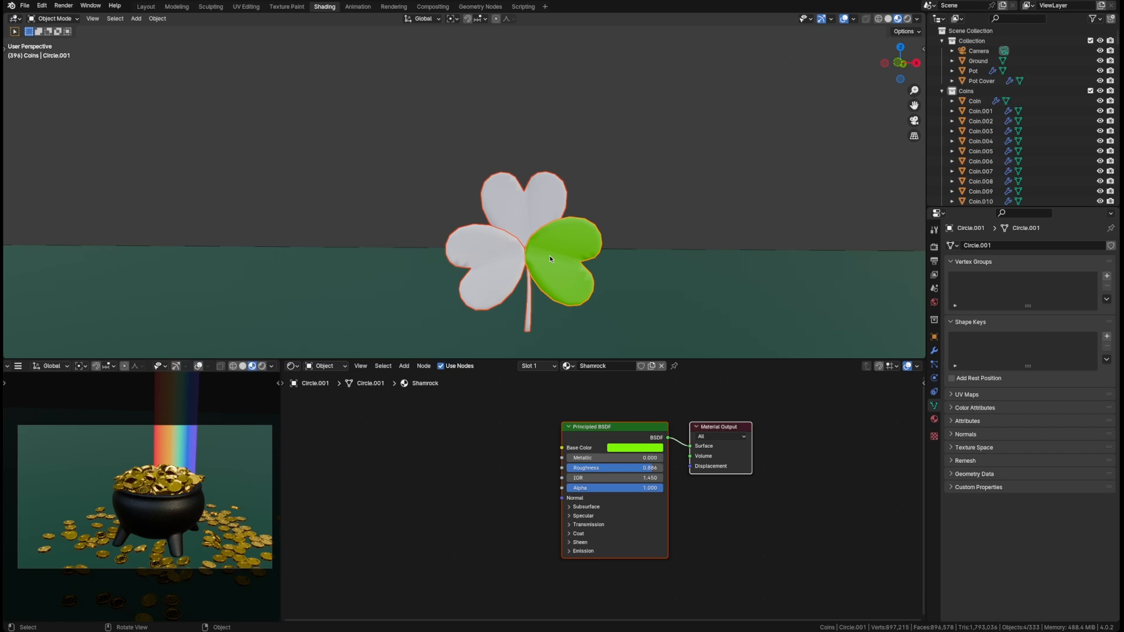
key("ctrl+l")
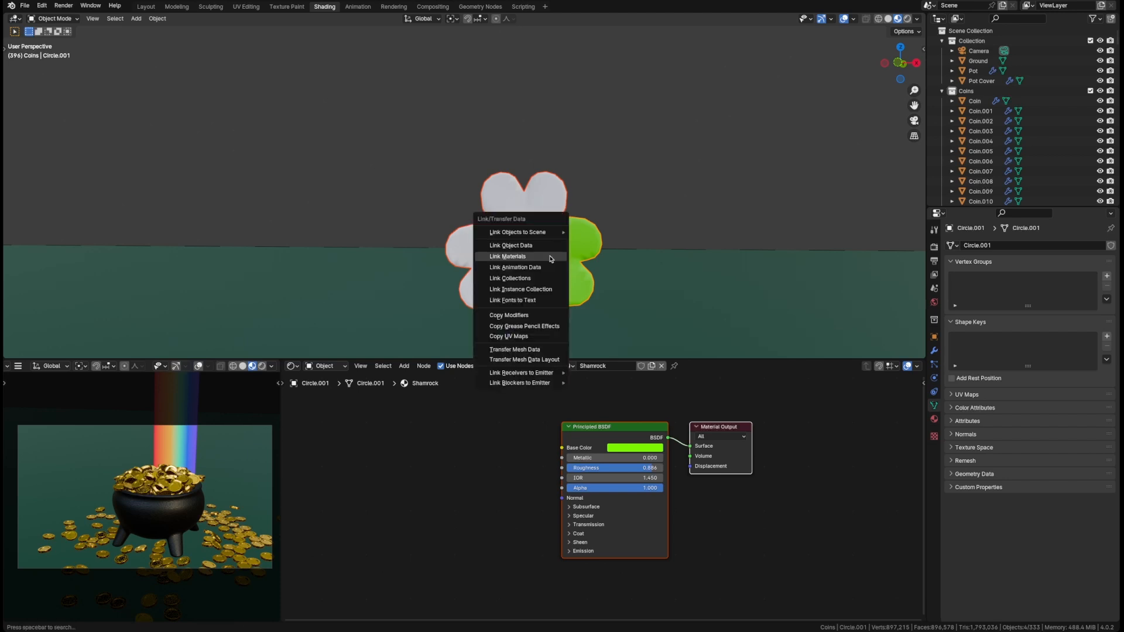
left_click(551, 258)
Save the file and review the green shamrock beside the pot from the front and in perspective.
key("ctrl+s")
middle_click_drag(565, 283, 554, 309)
scroll(576, 302, "down", 1)
scroll(548, 301, "down", 5)
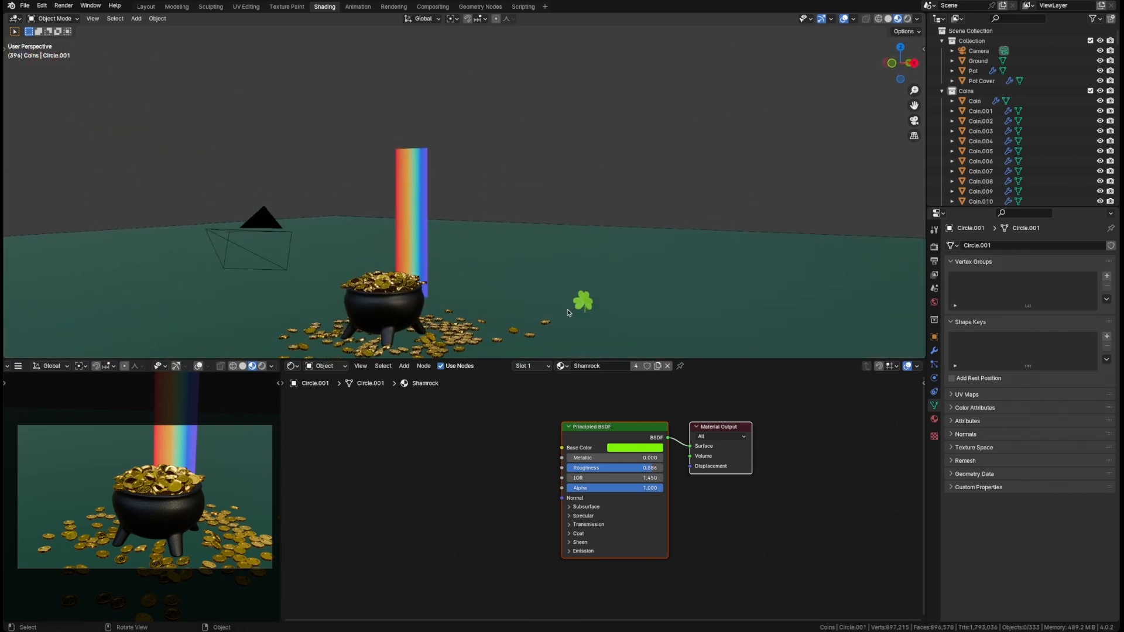
key("ctrl+s")
key("KP_1")
middle_click_drag(399, 266, 498, 180, "shift")
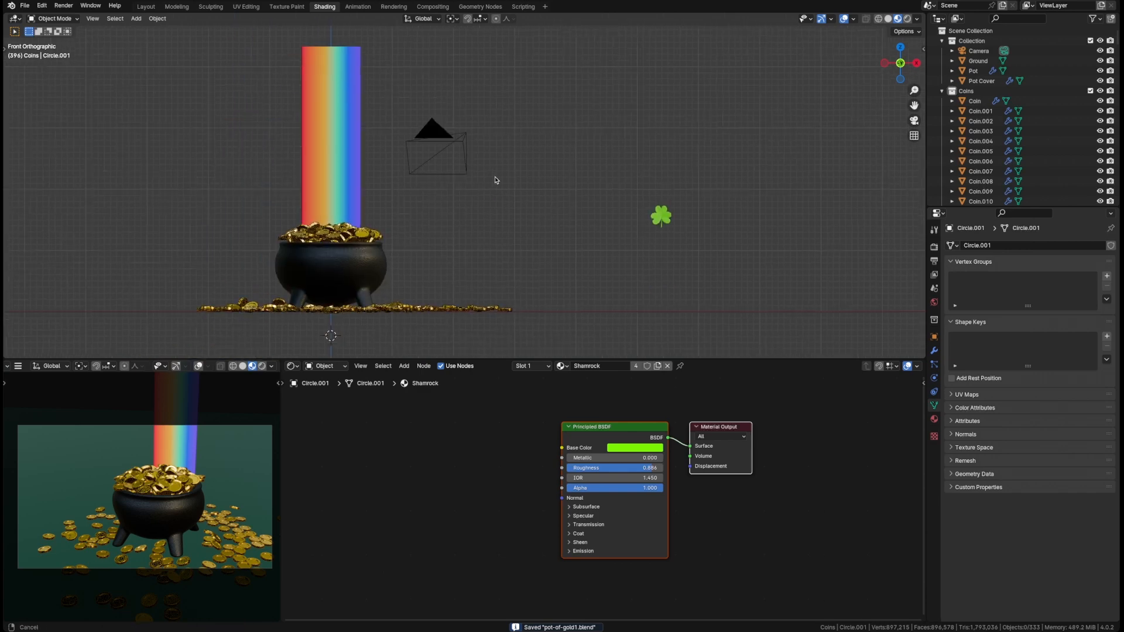
scroll(454, 216, "down", 2)
middle_click_drag(455, 216, 637, 267, "shift")
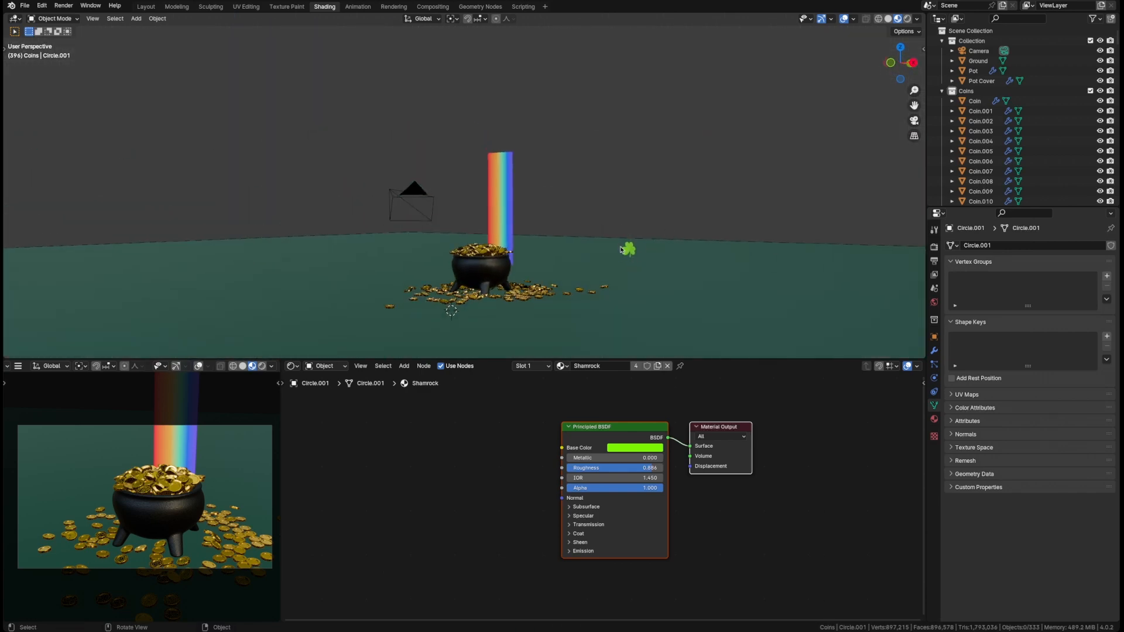
Preview the shamrock in rendered shading, set its material's roughness to 0.965, and save the file.
scroll(627, 249, "up", 4)
scroll(632, 246, "down", 2)
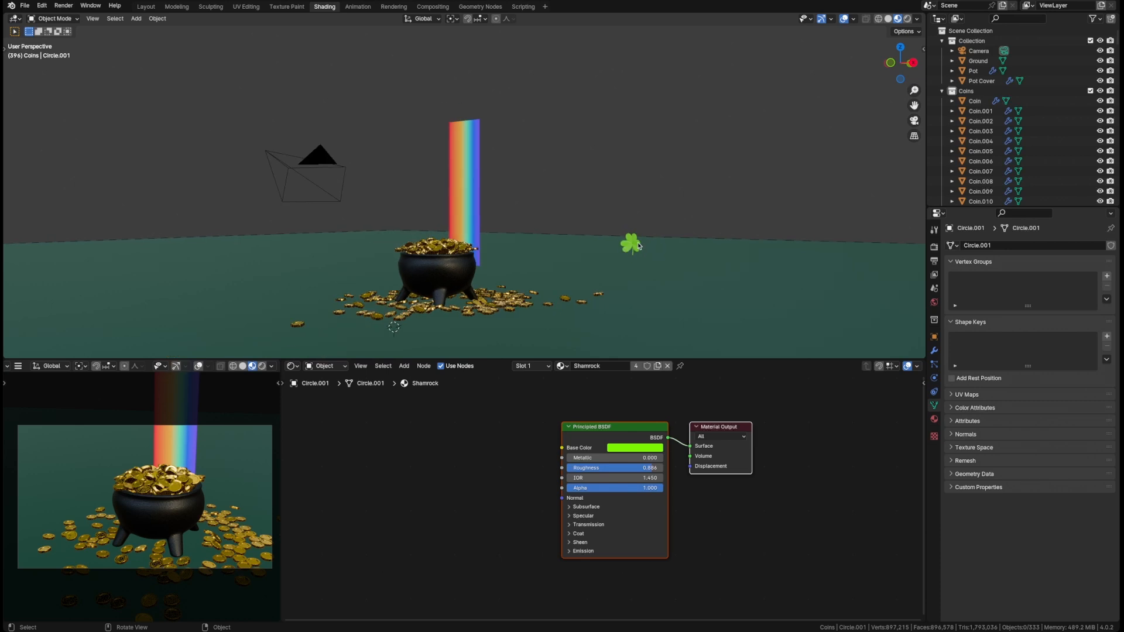
scroll(636, 241, "up", 2)
key("z")
left_click(650, 222)
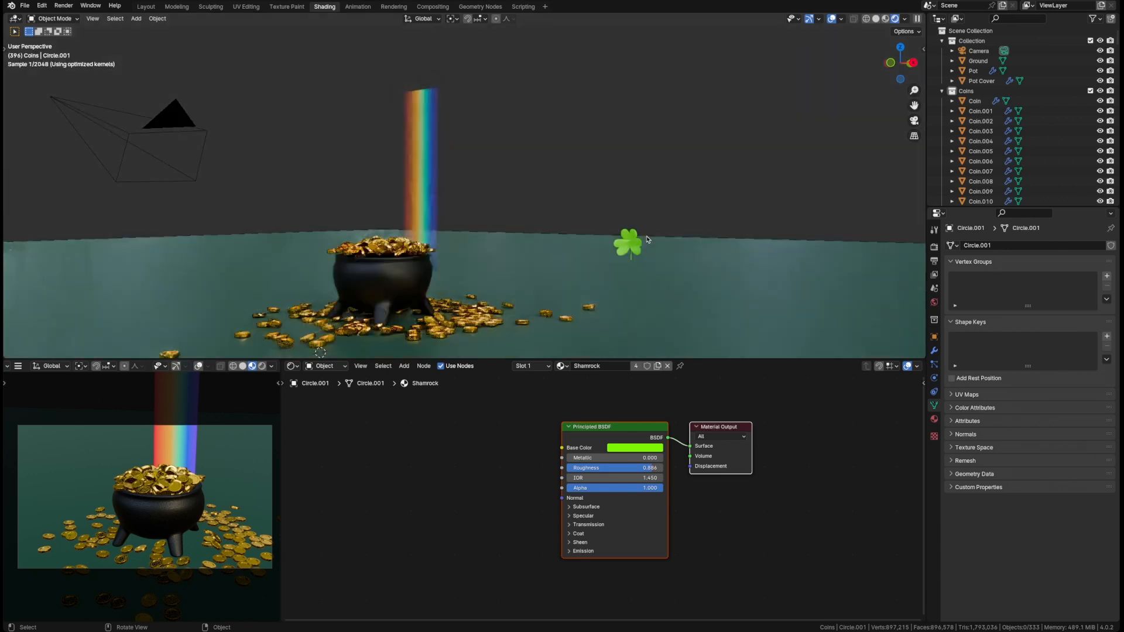
scroll(643, 246, "up", 4)
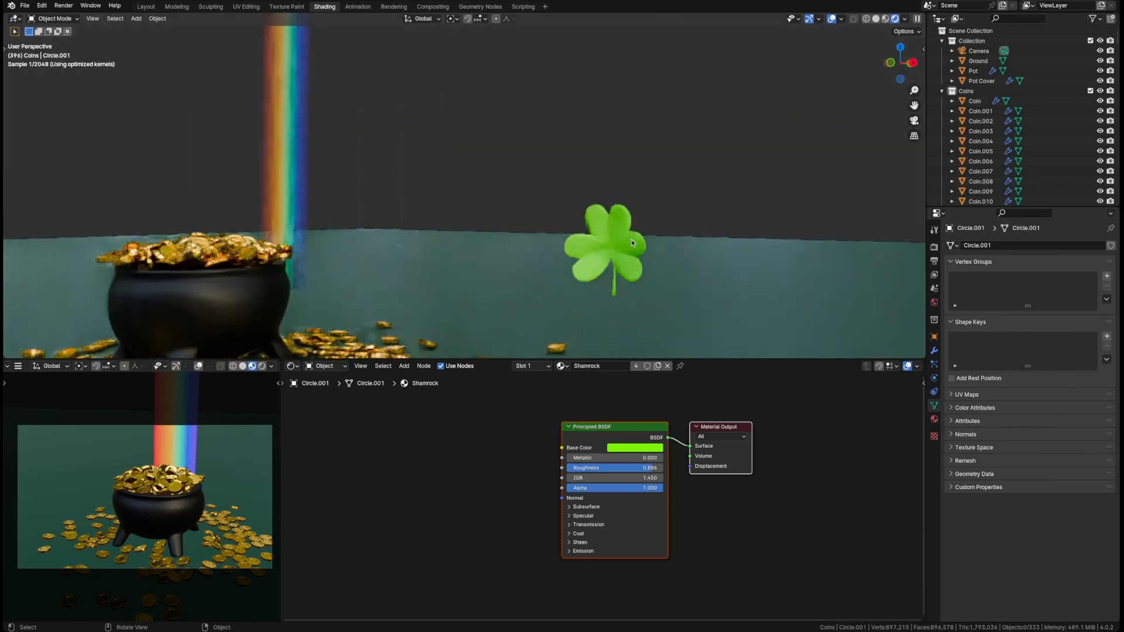
left_click(616, 247)
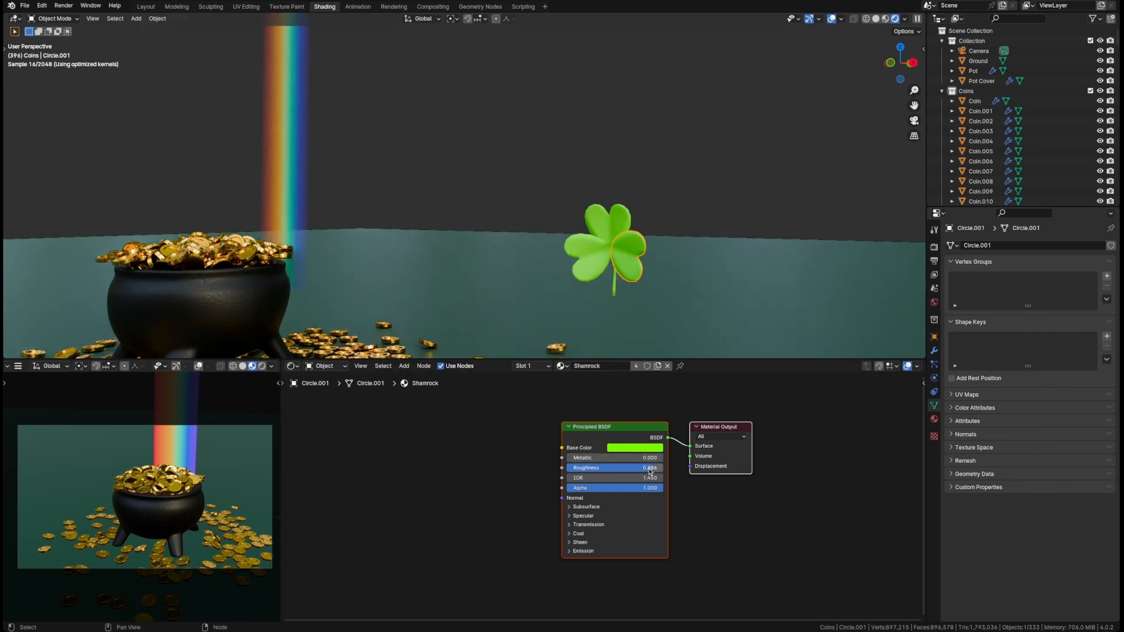
left_click_drag(651, 468, 658, 468)
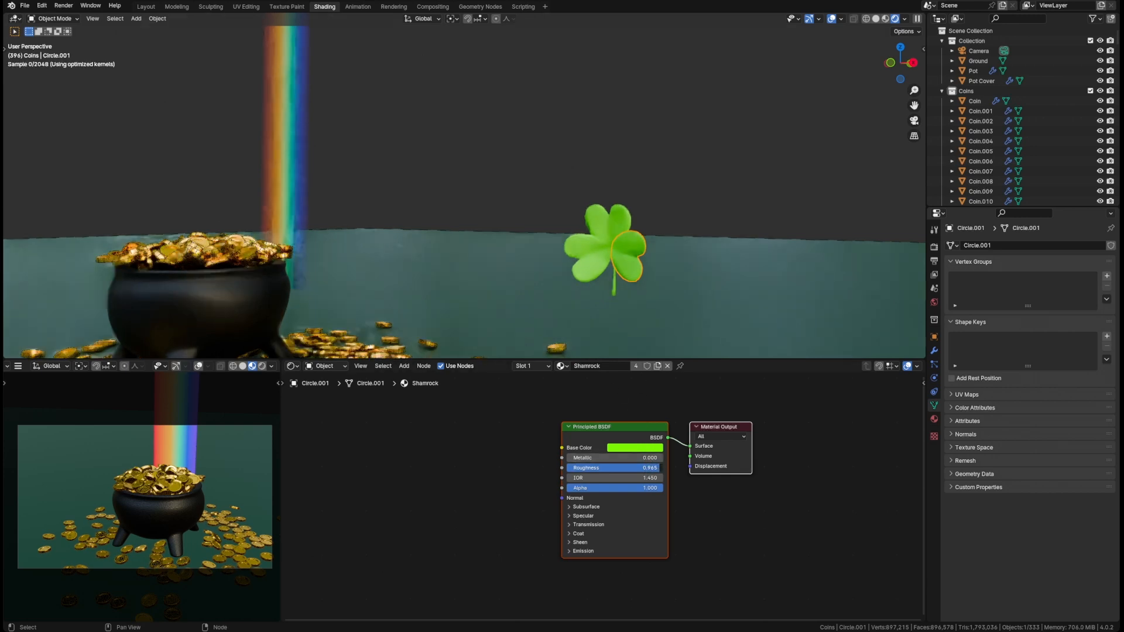
key("ctrl+s")
left_click(550, 222)
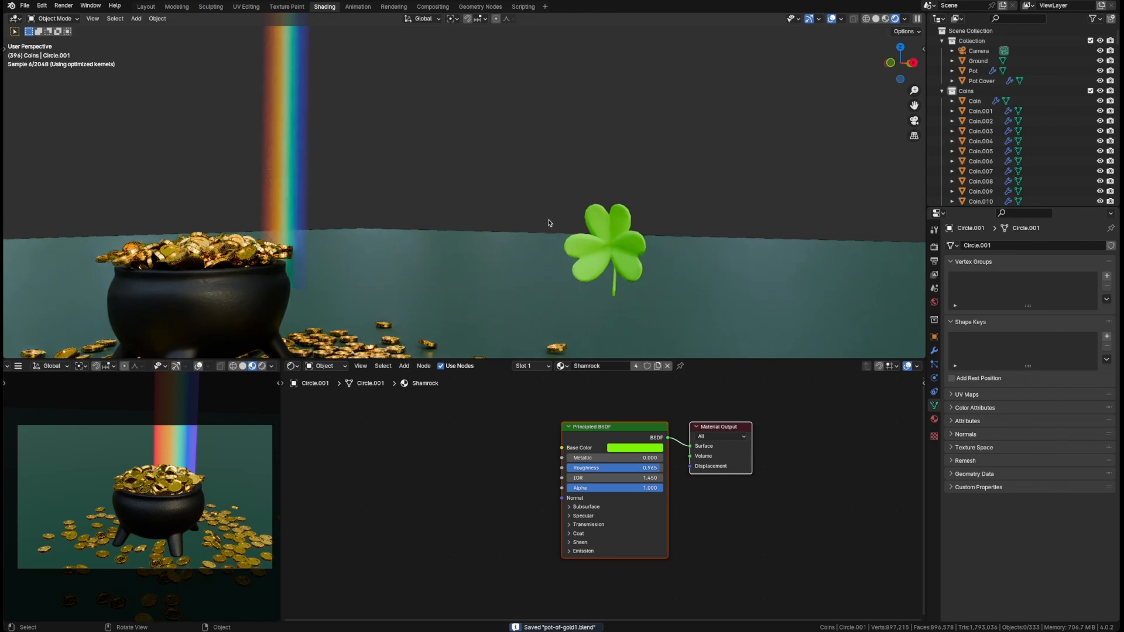
Return the viewport to material preview, check the scene from above, and save the file.
scroll(549, 223, "down", 6)
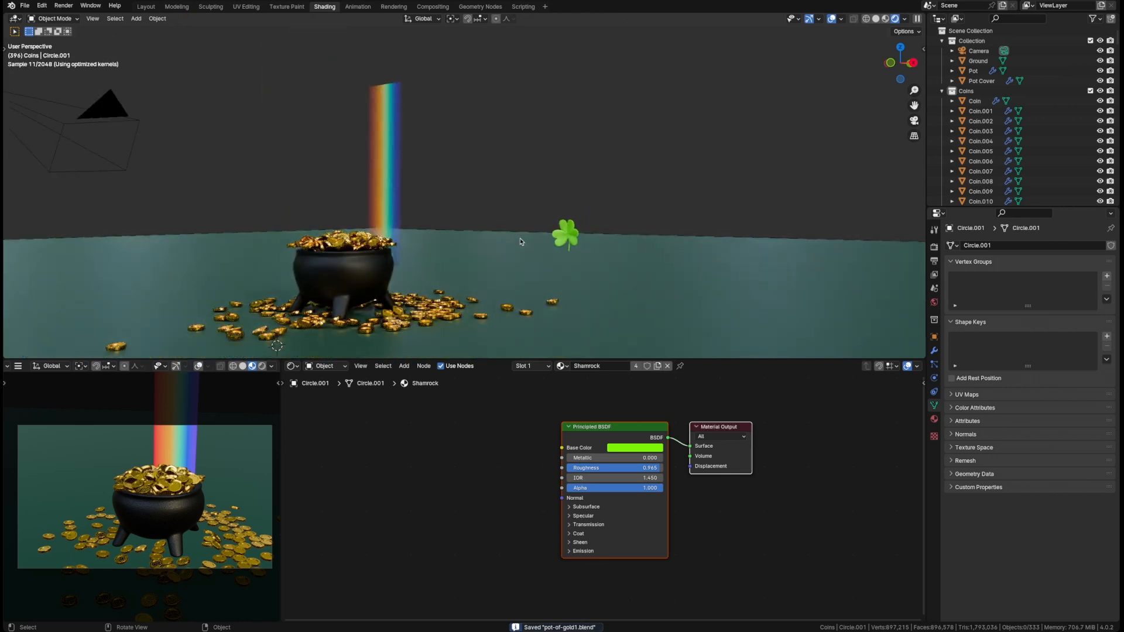
key("z")
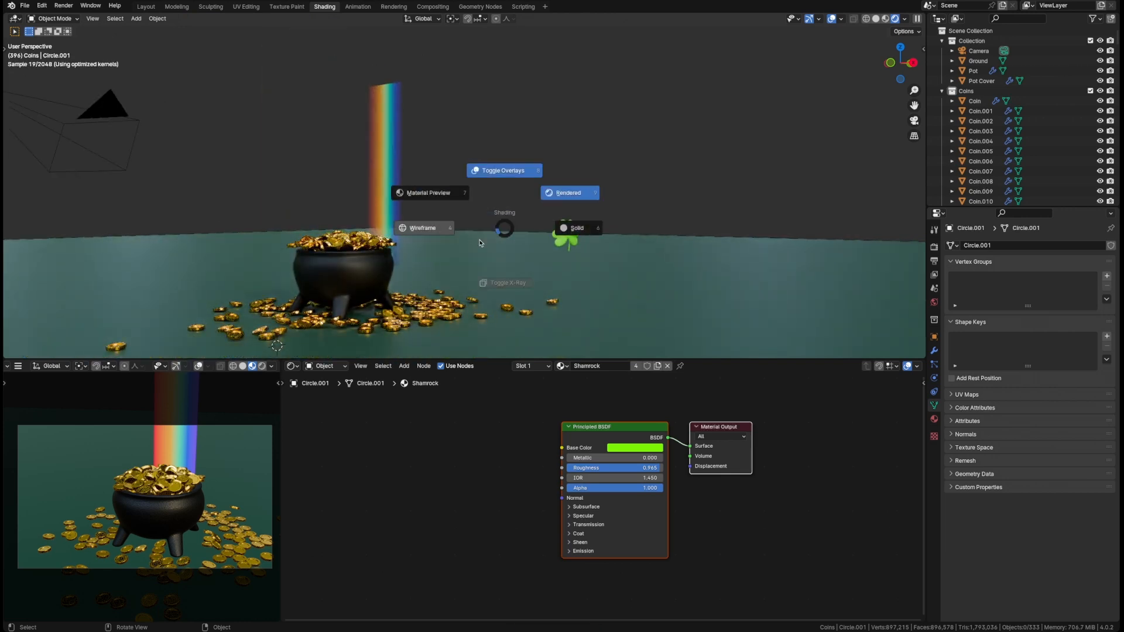
left_click(447, 201)
mouse_move(427, 213)
middle_mouse_down()
mouse_move(544, 238)
mouse_move(451, 248)
mouse_move(514, 259)
mouse_move(484, 289)
mouse_move(485, 244)
middle_mouse_up()
key("KP_7")
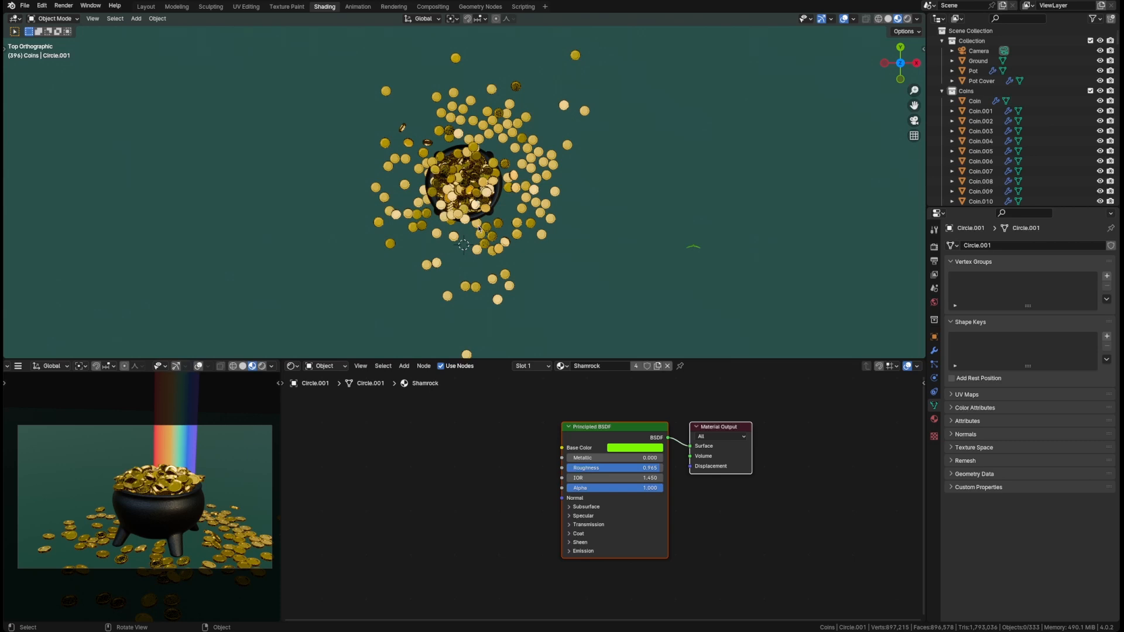
middle_click_drag(479, 229, 480, 258)
key("ctrl+s")
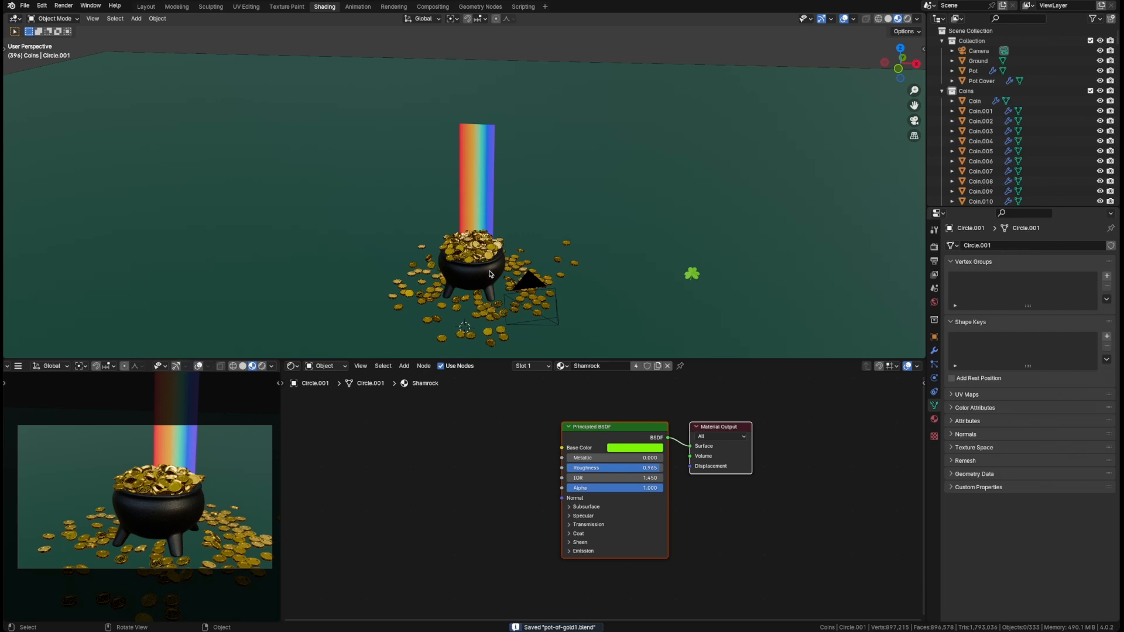
Reset the 3D cursor to the world origin, then select the pot and frame it in the viewport.
key("shift+c")
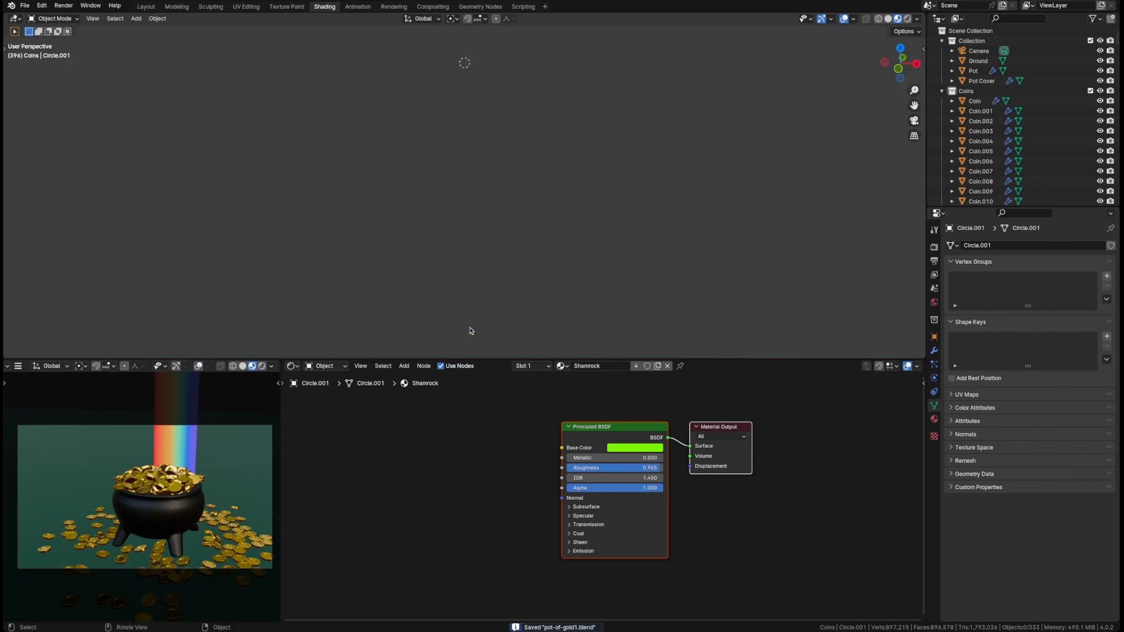
middle_click_drag(477, 82, 471, 219, "shift")
scroll(468, 212, "up", 12)
middle_click_drag(315, 101, 397, 143, "shift")
scroll(431, 156, "up", 10)
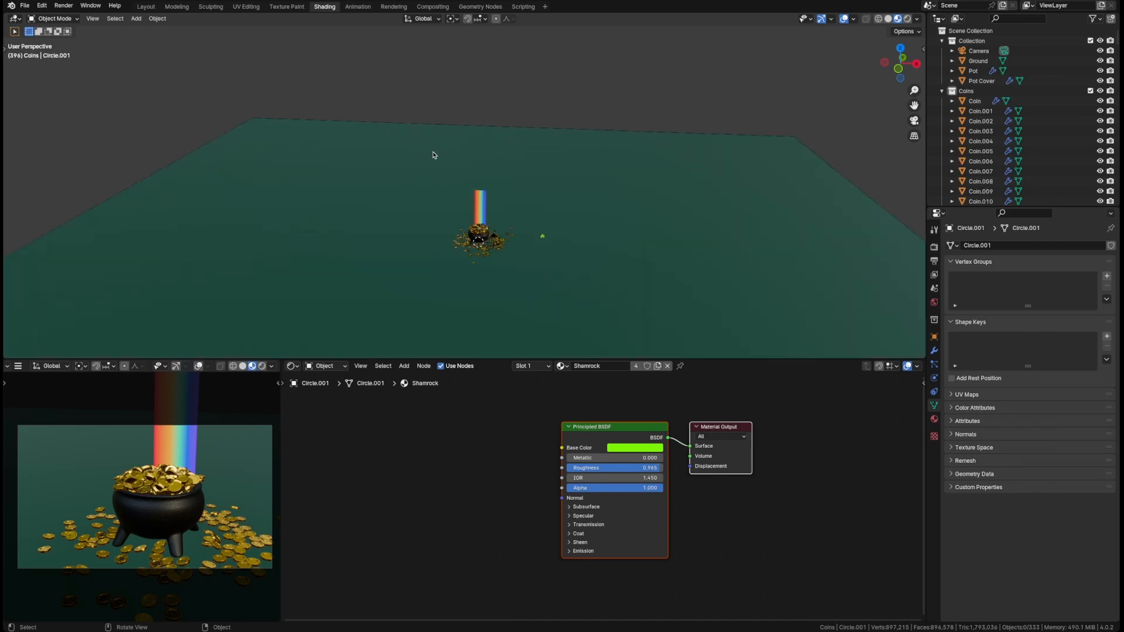
scroll(505, 246, "up", 6)
scroll(483, 183, "down", 10)
scroll(476, 145, "up", 3)
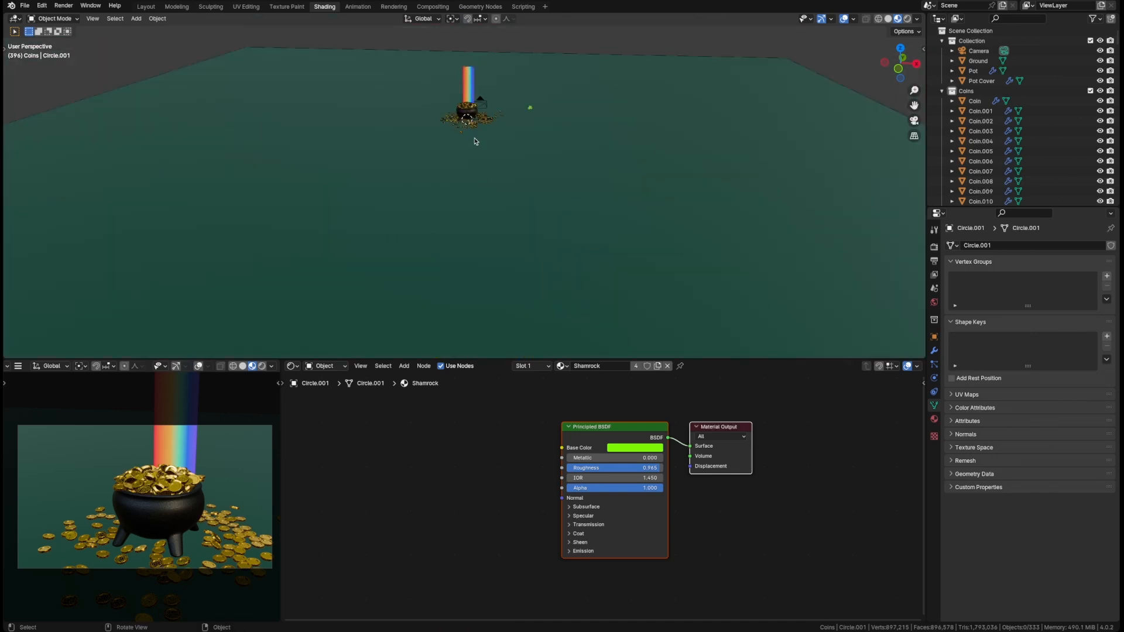
middle_click_drag(476, 143, 474, 203, "shift")
middle_click_drag(476, 245, 479, 194, "shift")
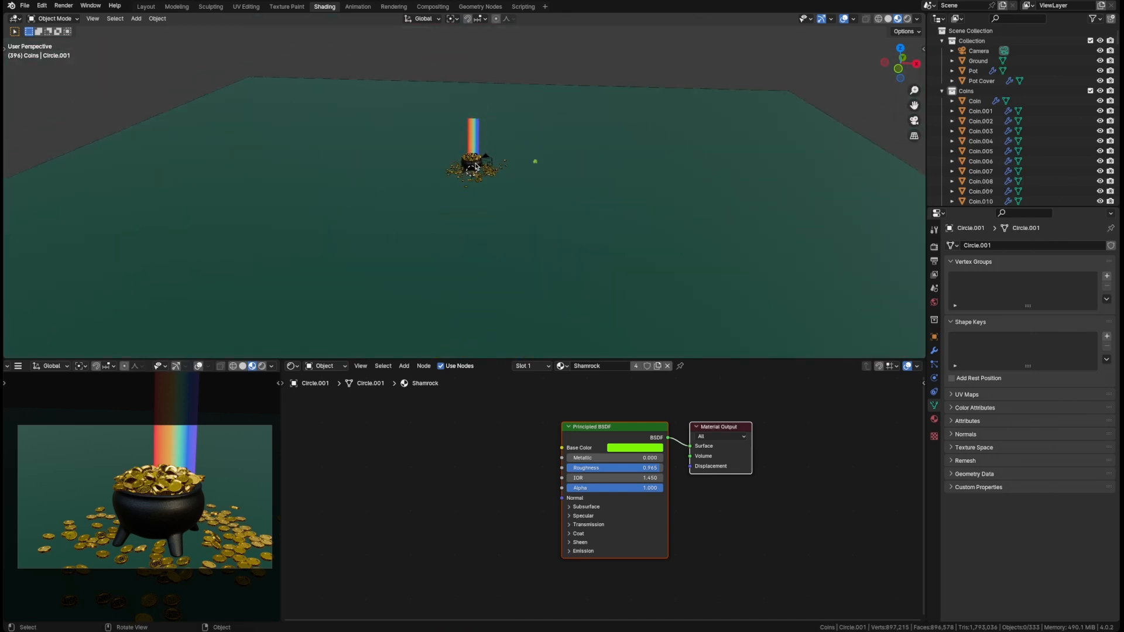
left_click(476, 165)
key("grave")
left_click(535, 220)
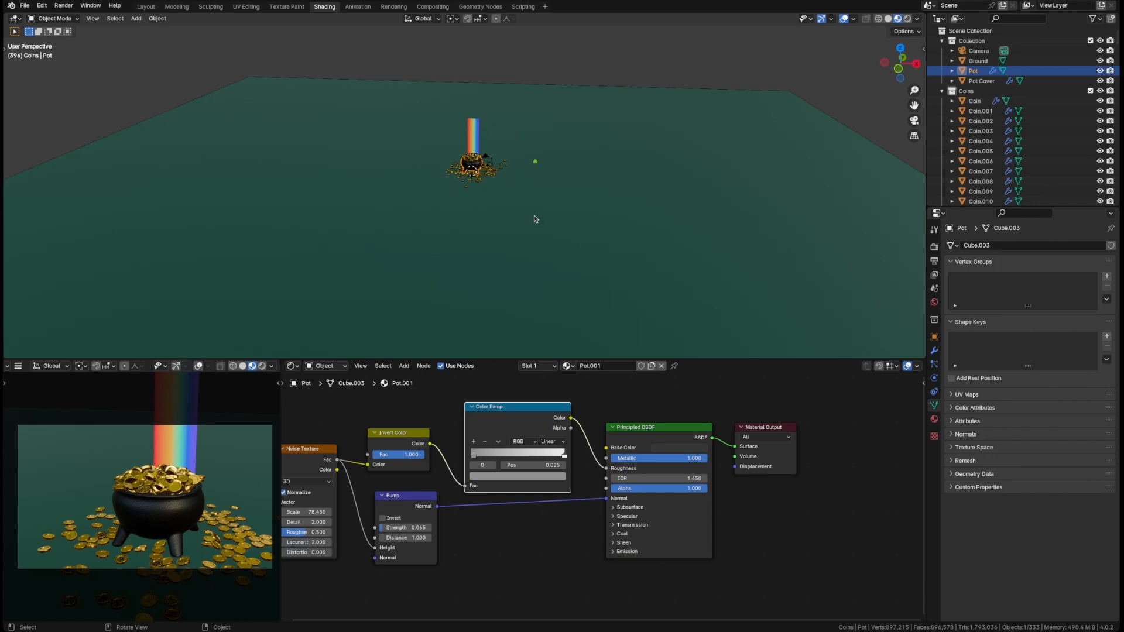
middle_click_drag(510, 216, 503, 247)
Save the file and add a cube mesh around the pot, ready for editing in Edit Mode.
key("ctrl+s")
key("shift+a")
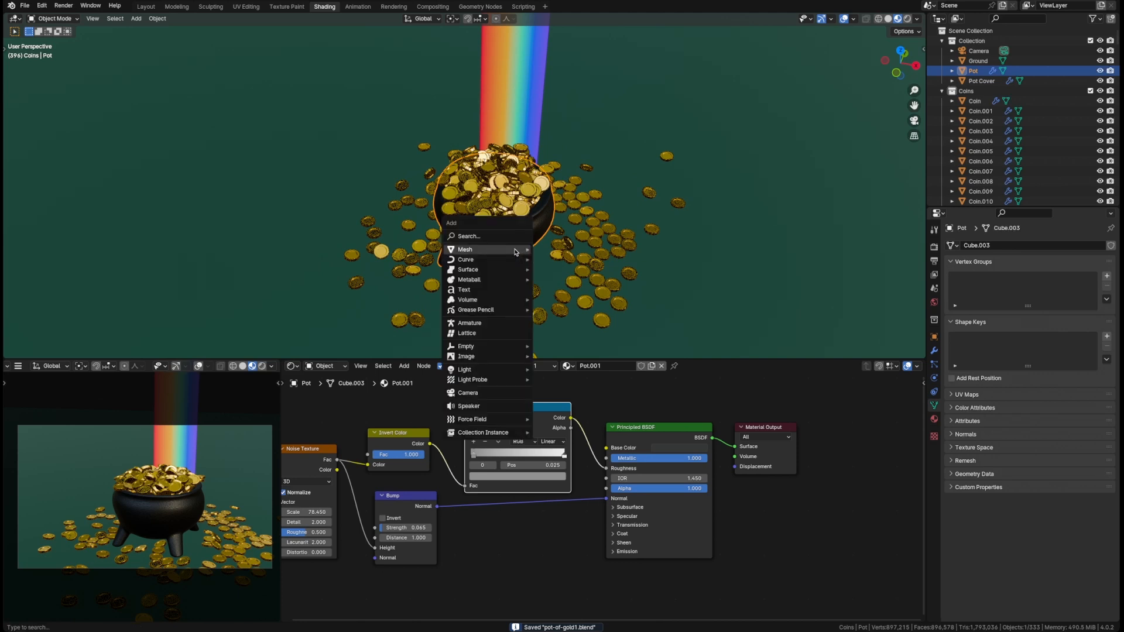
mouse_move(515, 250)
left_click(551, 259)
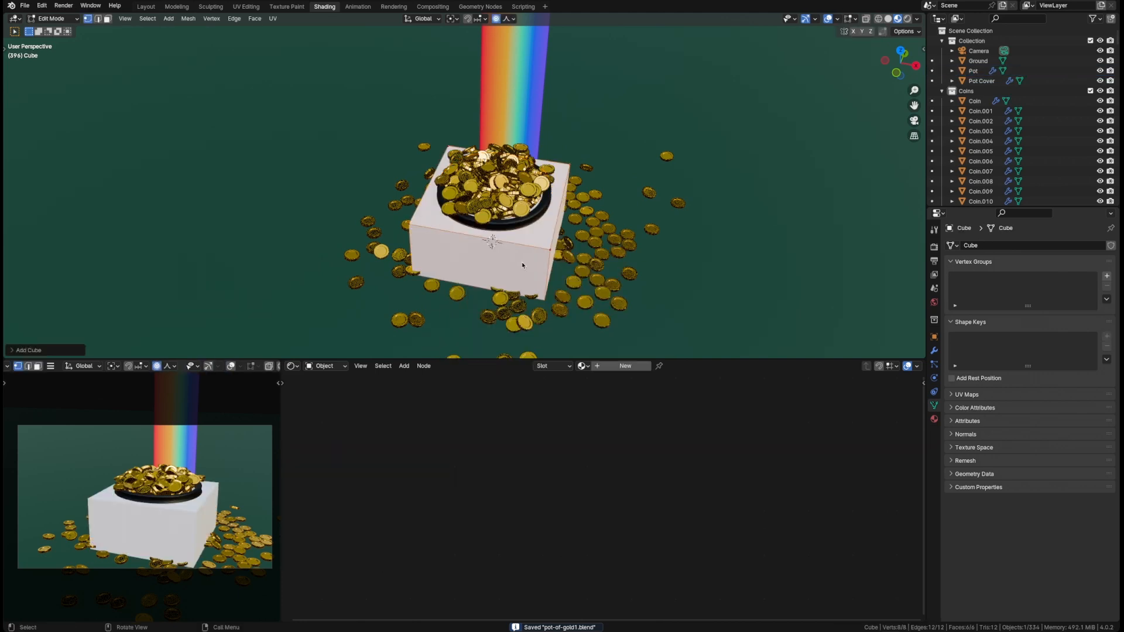
key("Tab")
Enlarge the cube to enclose the pot and stretch it along Z past the top of the rainbow.
middle_click_drag(522, 262, 513, 241)
scroll(533, 230, "down", 3)
key("s")
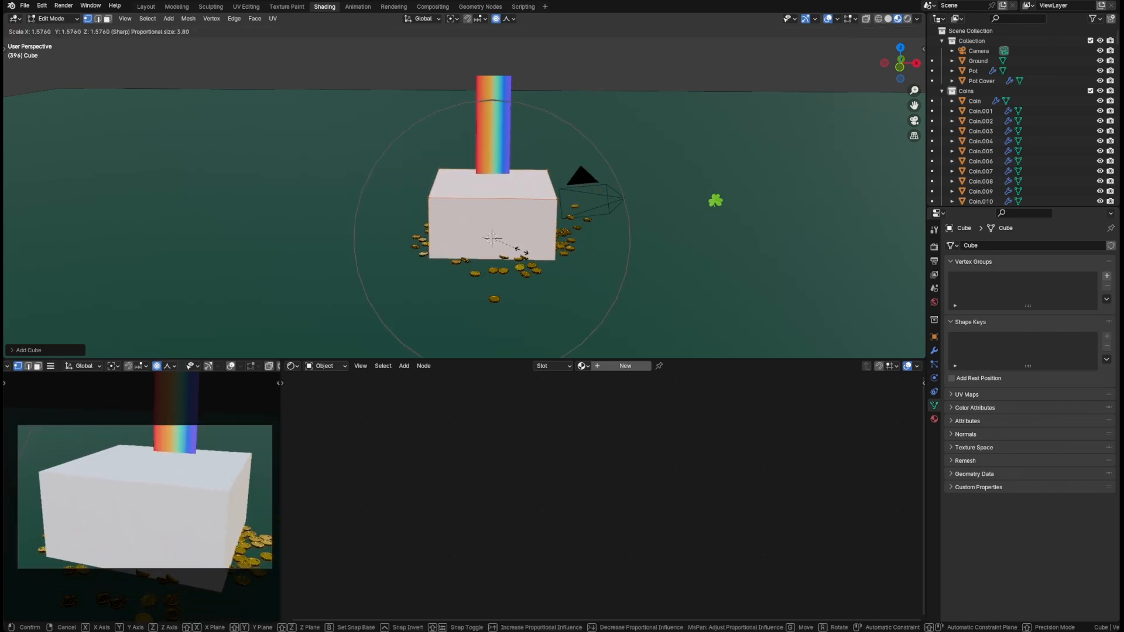
left_click(523, 253)
key("s")
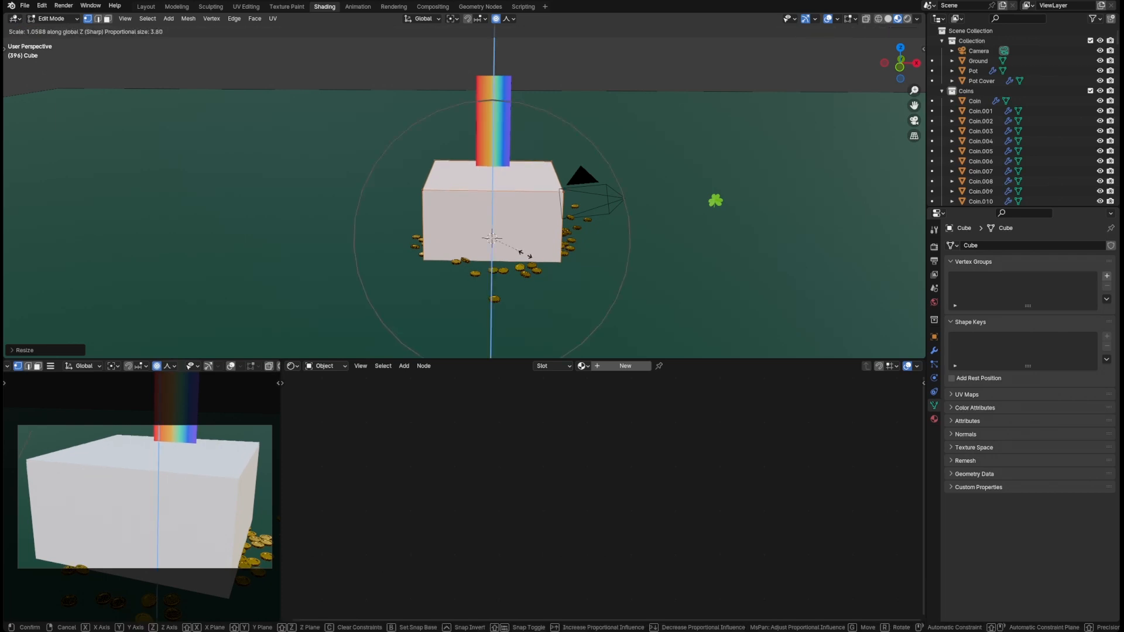
left_click(575, 296)
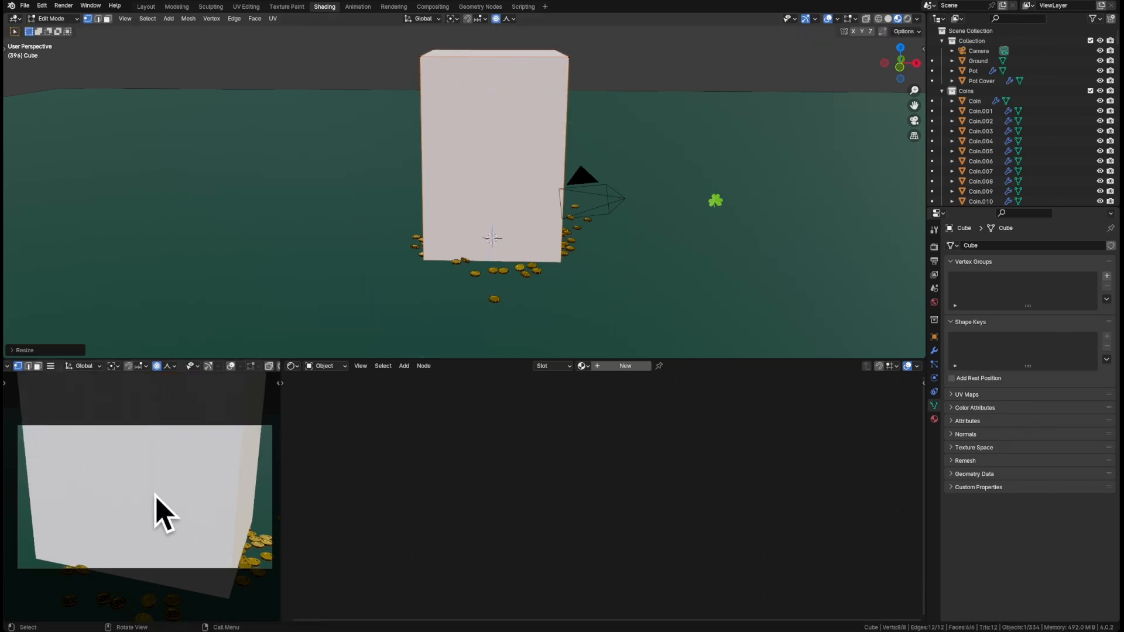
Select the cube's bottom face and raise it along Z to ground level beneath the pot.
middle_click_drag(534, 170, 515, 308)
left_click(509, 318)
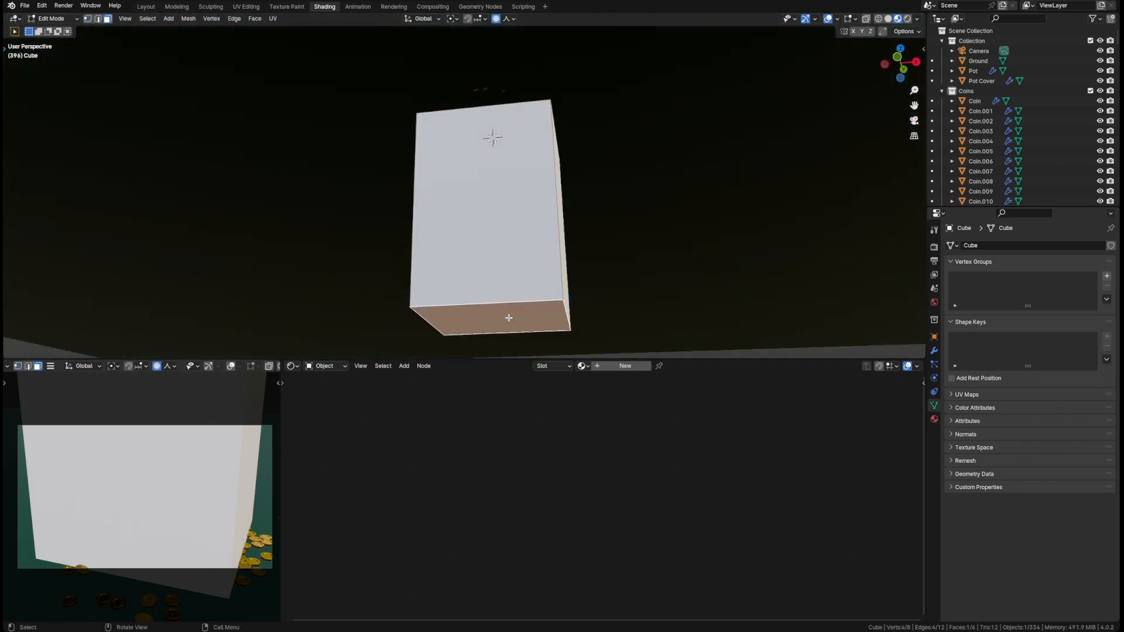
key("g")
key("z")
left_click(520, 123)
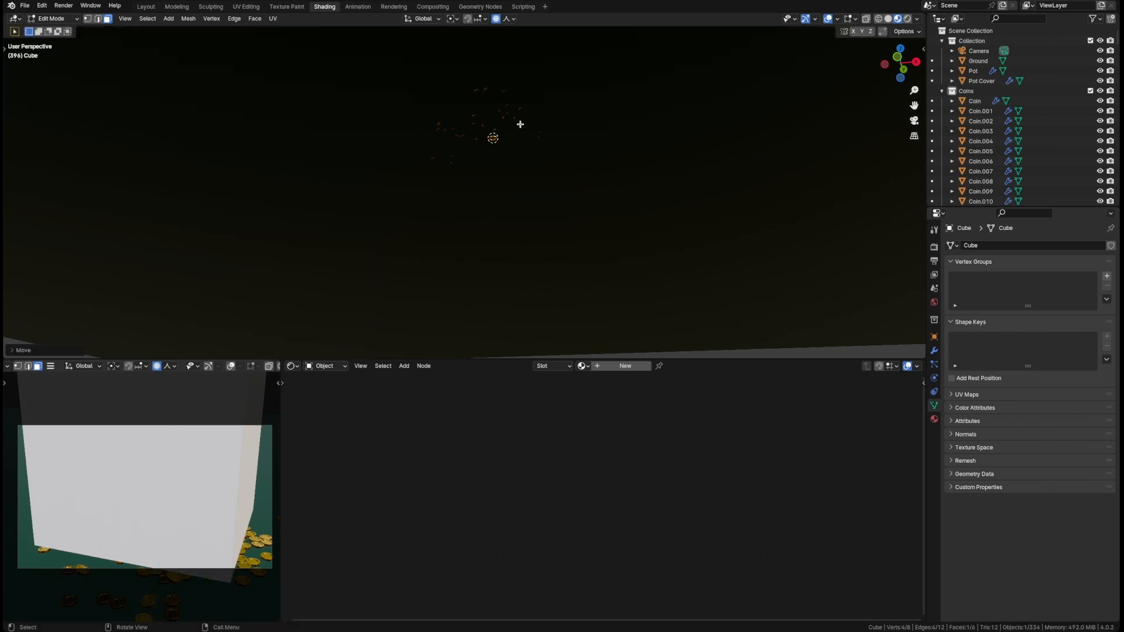
middle_click_drag(520, 123, 507, 255)
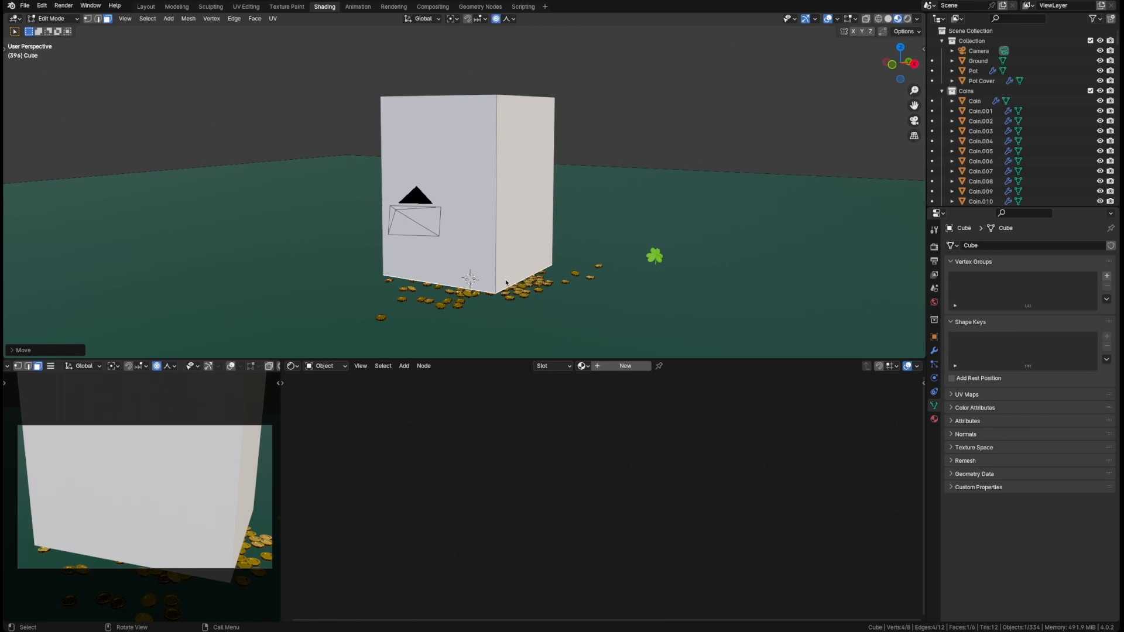
Fine-tune the bottom face's height along Z so the box rests on the ground among the coins.
middle_click_drag(507, 274, 492, 256)
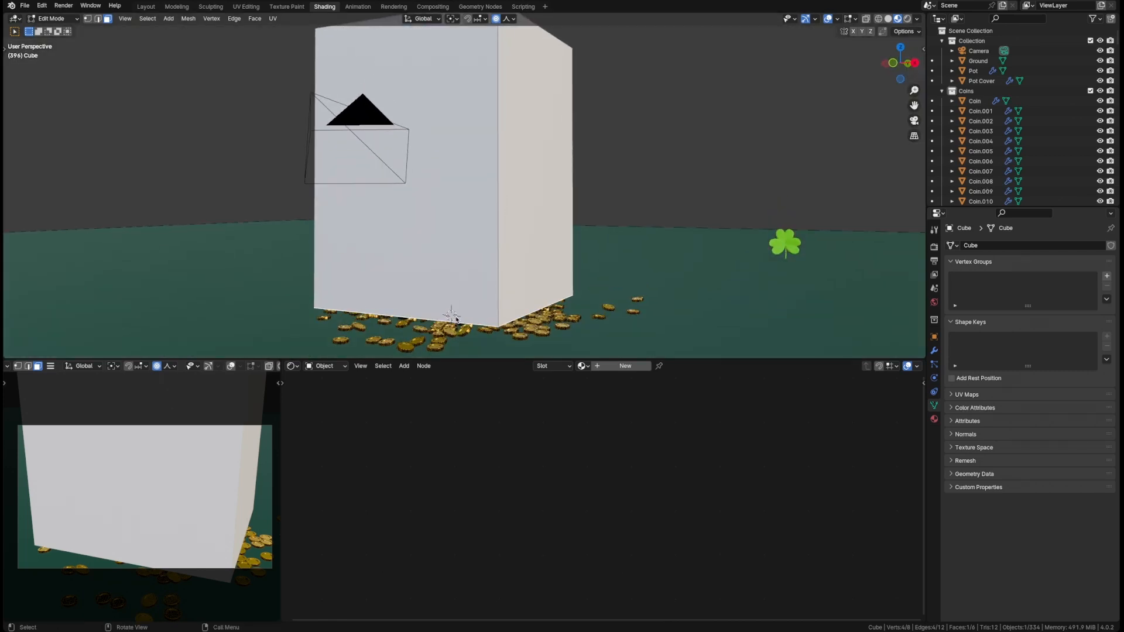
key("g")
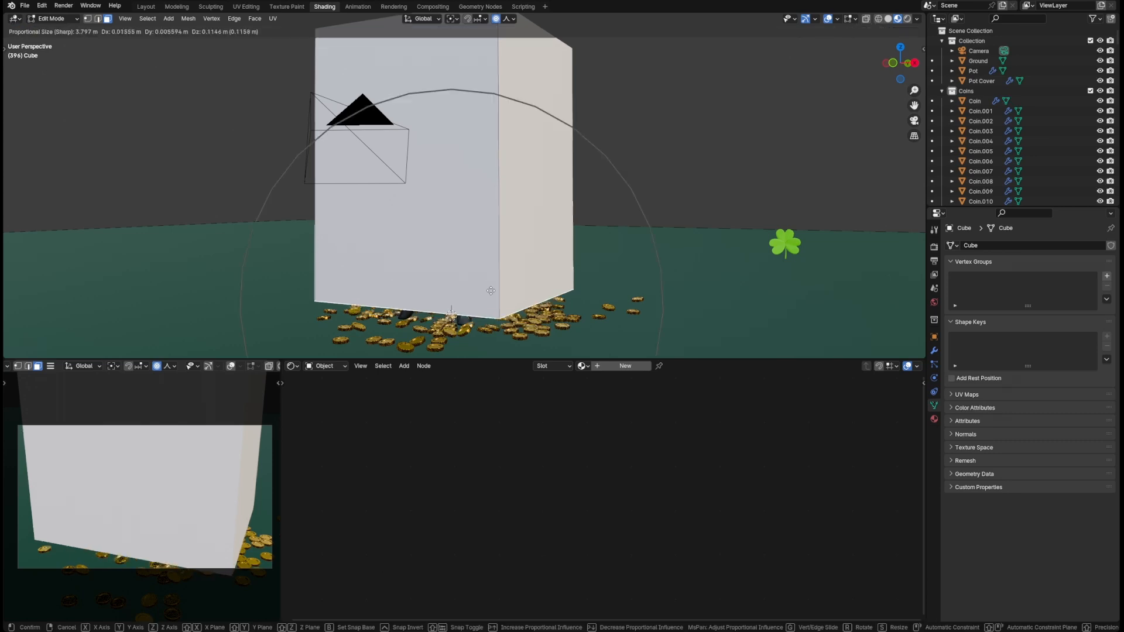
key("z")
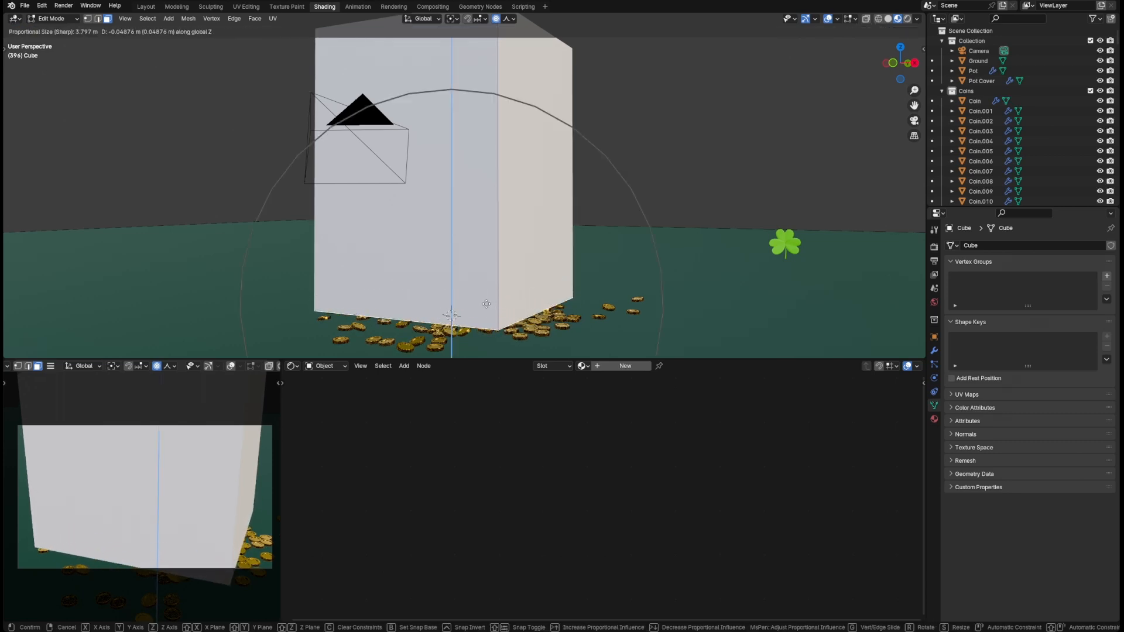
left_click(486, 297)
middle_click_drag(486, 296, 505, 235)
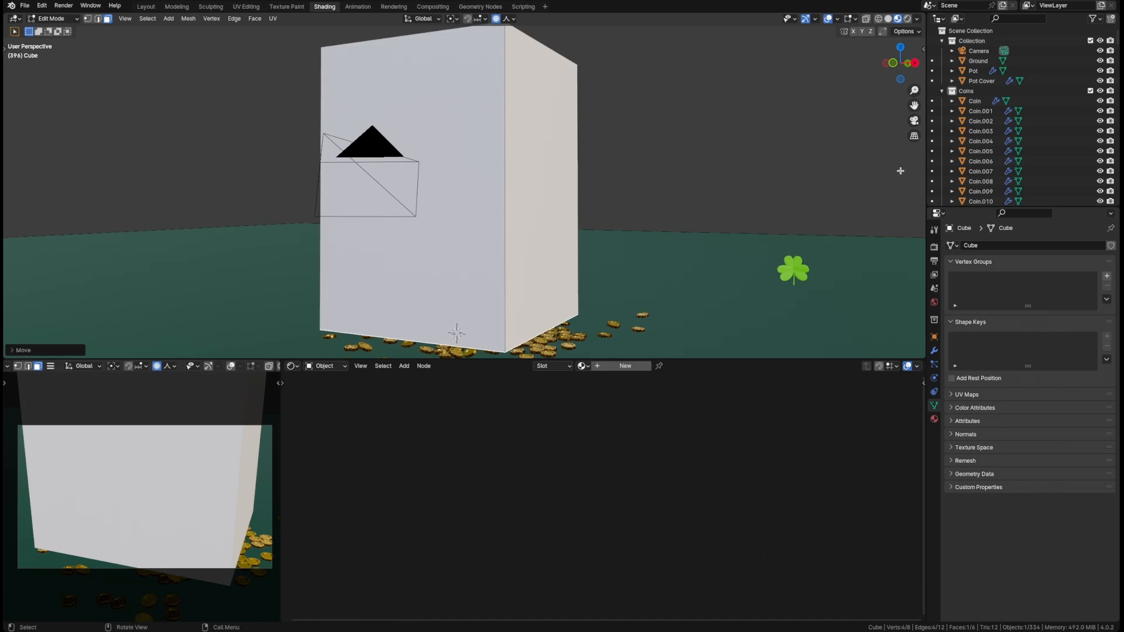
Save the file and make the 3D viewport taller to give the box more room.
key("n")
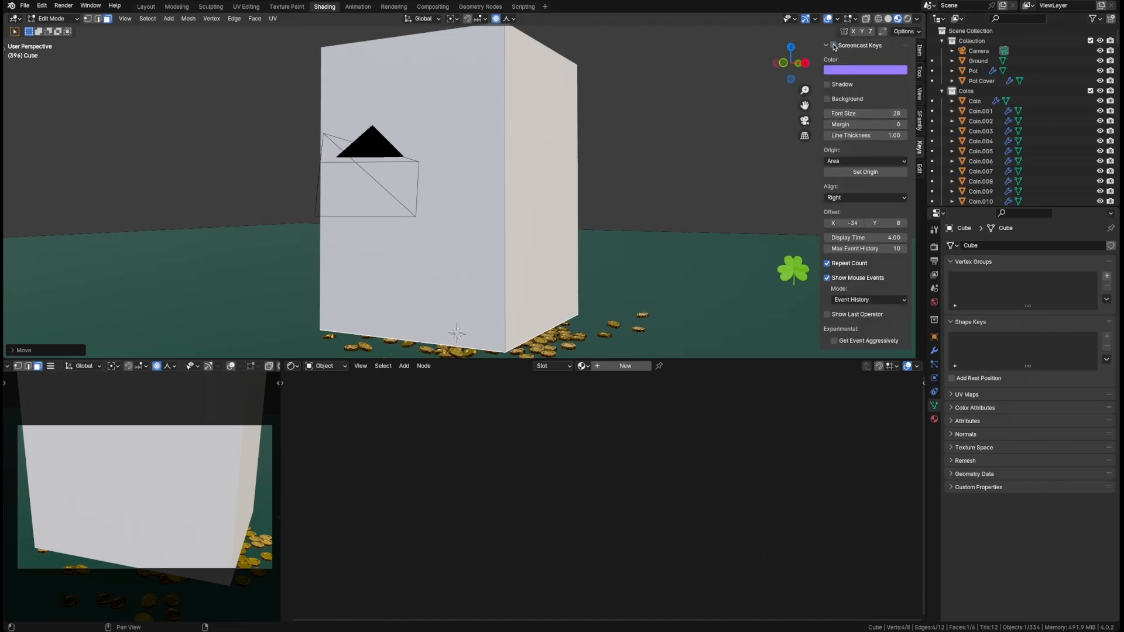
key("n")
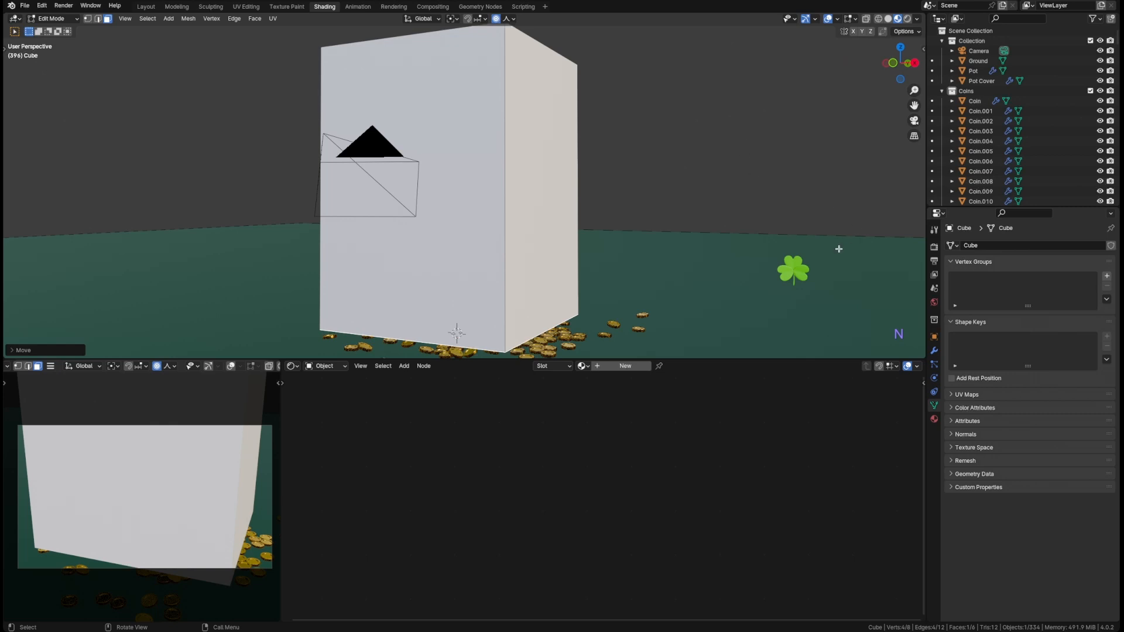
key("super+s")
middle_click_drag(605, 222, 602, 228, "shift")
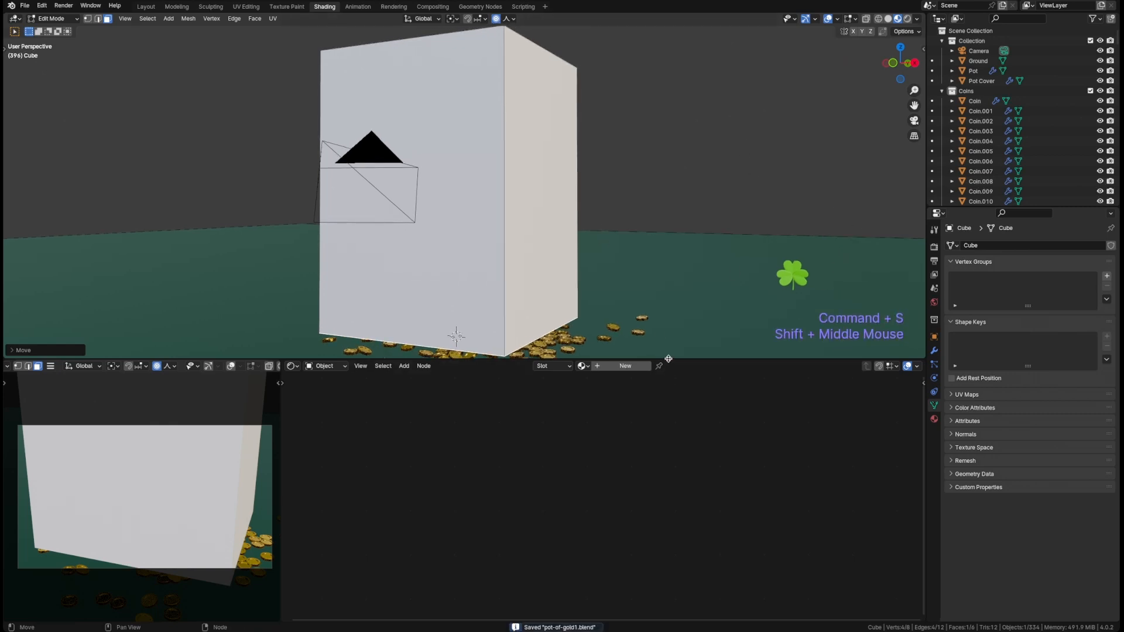
left_click_drag(669, 359, 661, 398)
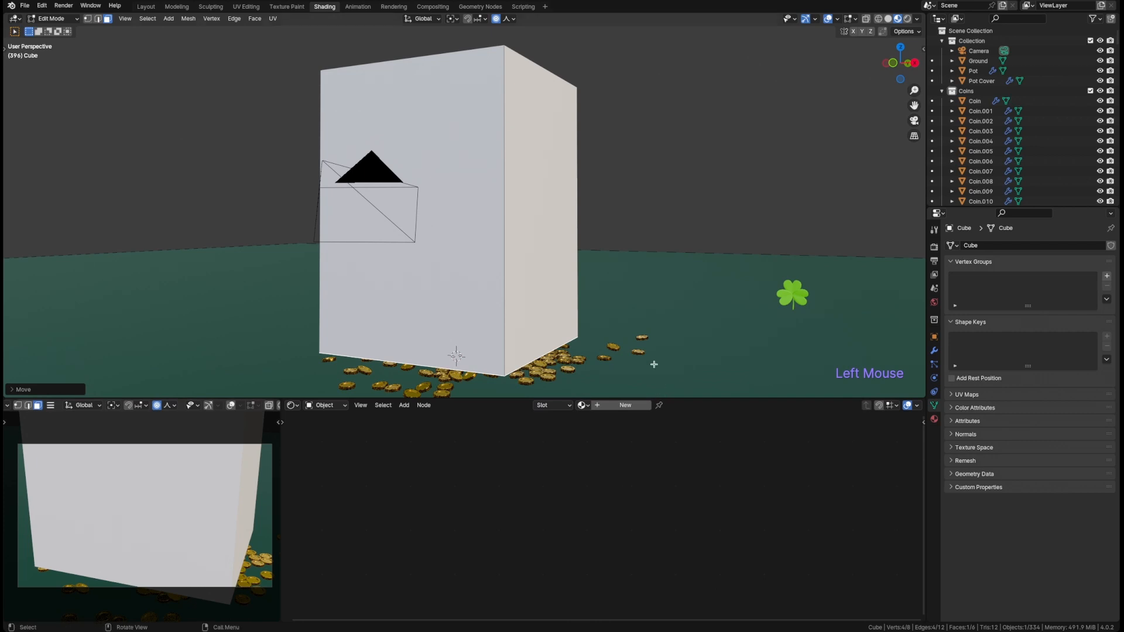
middle_click_drag(553, 283, 557, 283)
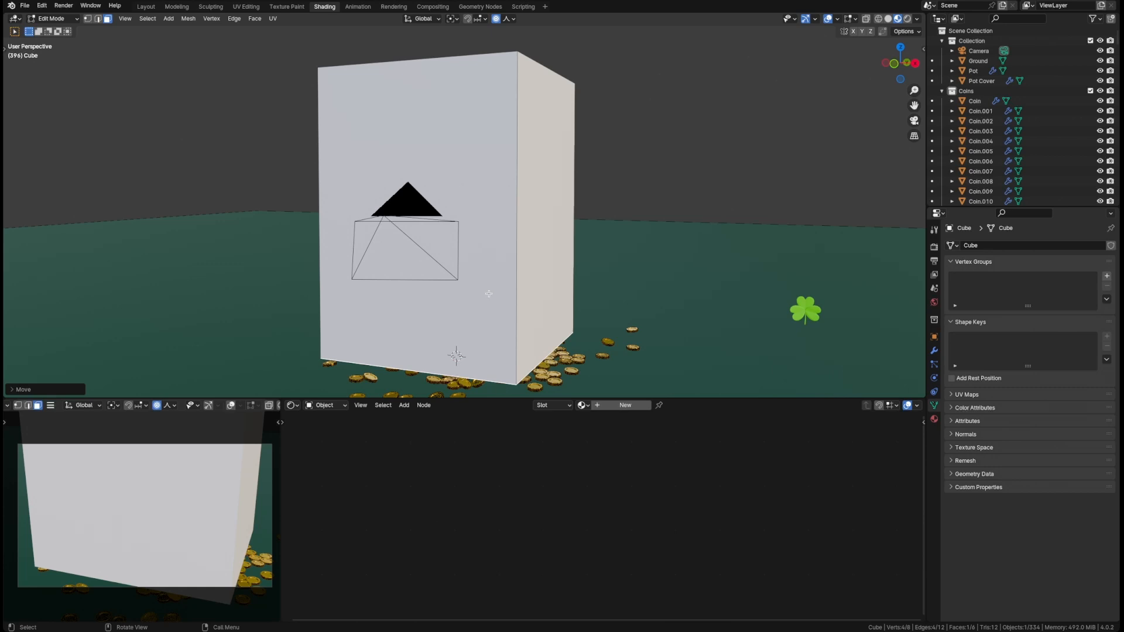
Return to Object Mode and show the scene in wireframe to check the pot and rainbow inside the box.
key("Tab")
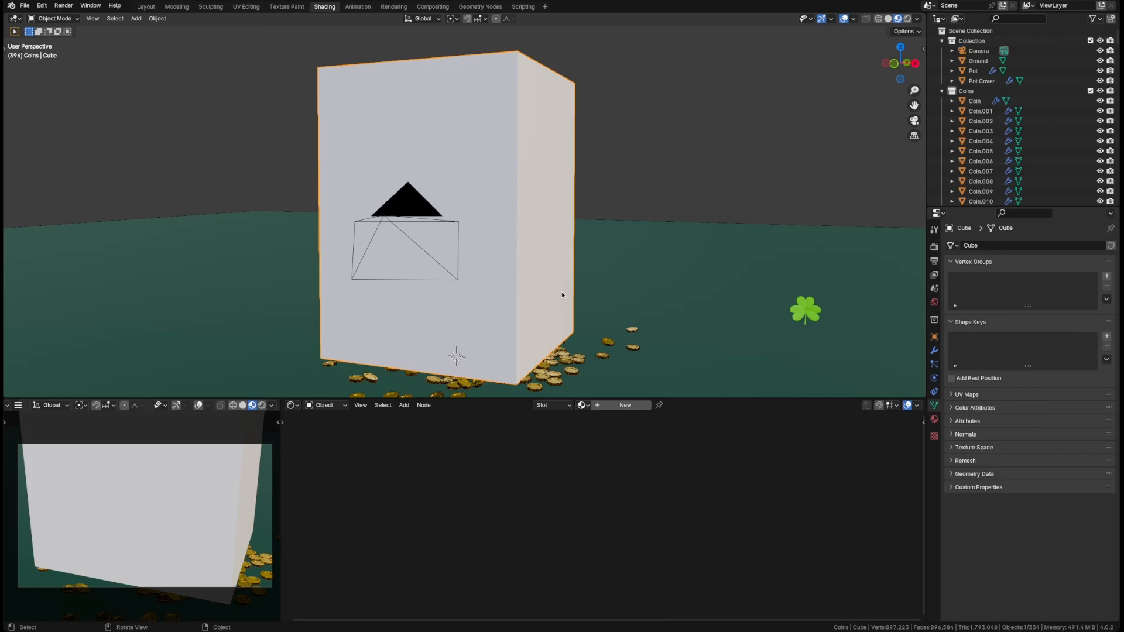
key("shift+z")
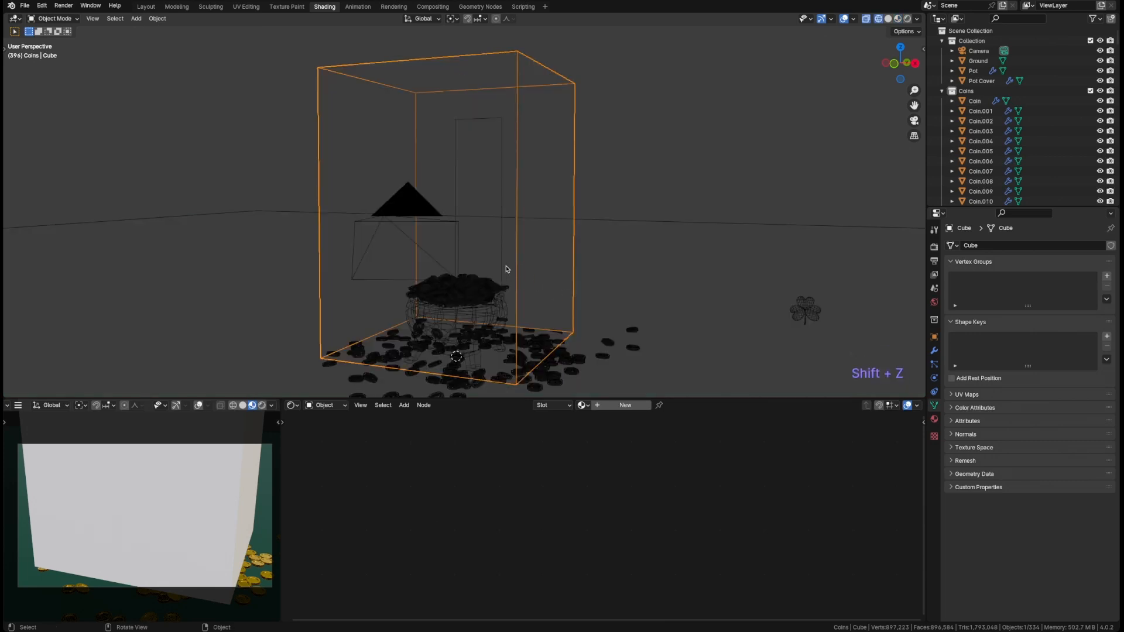
mouse_move(504, 271)
middle_mouse_down()
mouse_move(501, 285)
mouse_move(519, 281)
middle_mouse_up()
middle_click_drag(519, 281, 456, 166, "shift")
scroll(492, 294, "up", 2)
scroll(498, 283, "down", 2)
scroll(492, 302, "down", 1)
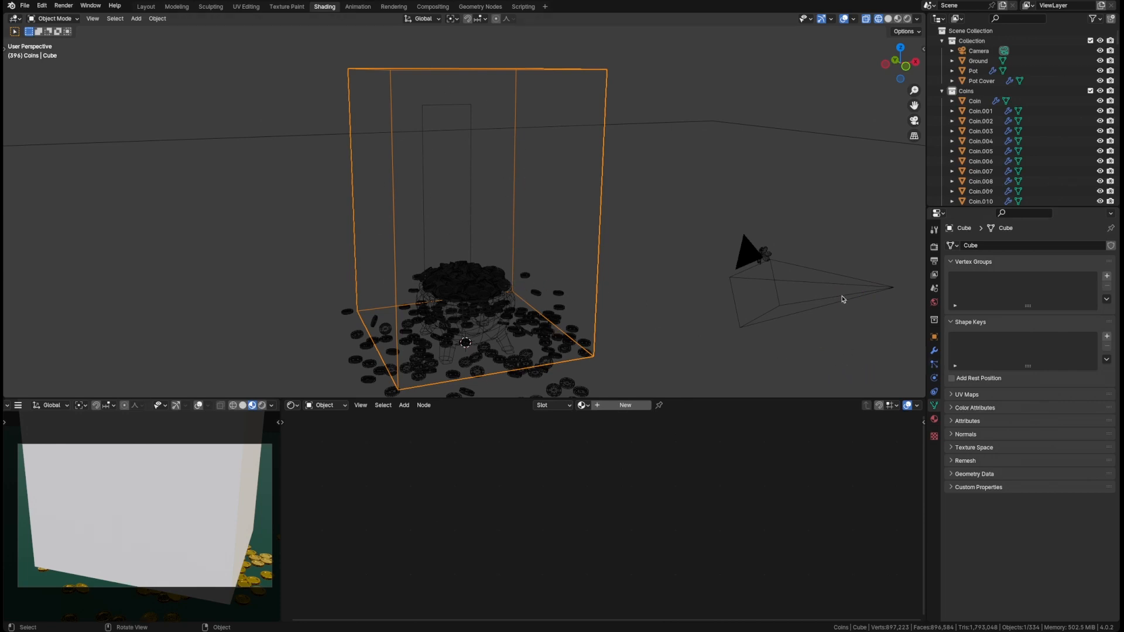
Add a particle system to the cube, name its settings Shamrocks, and save the file.
left_click(936, 367)
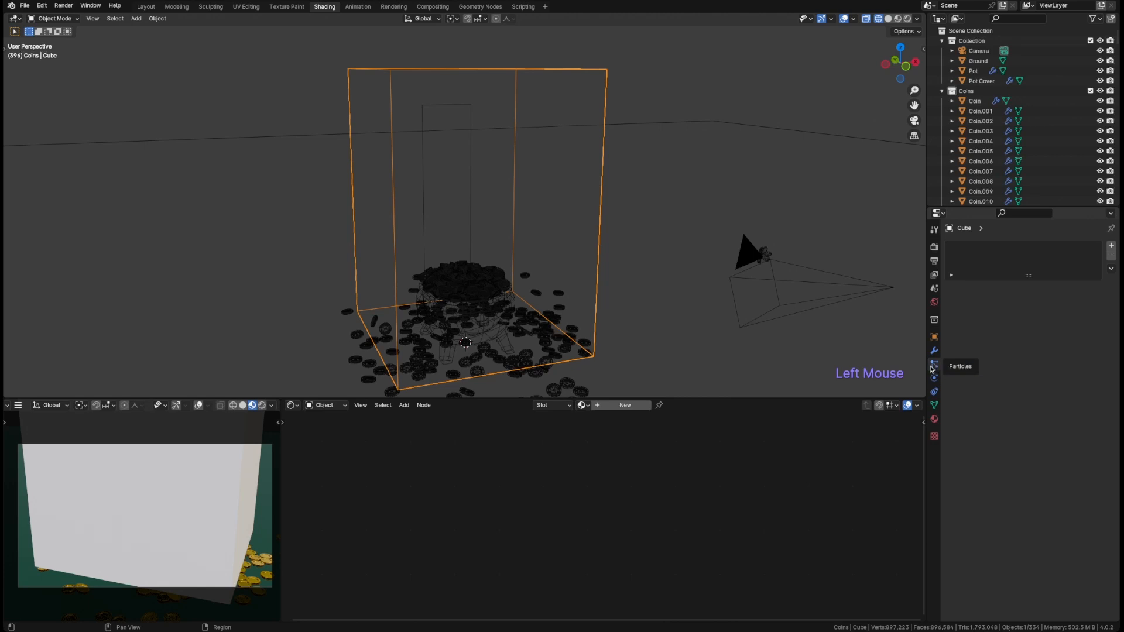
left_click(1111, 245)
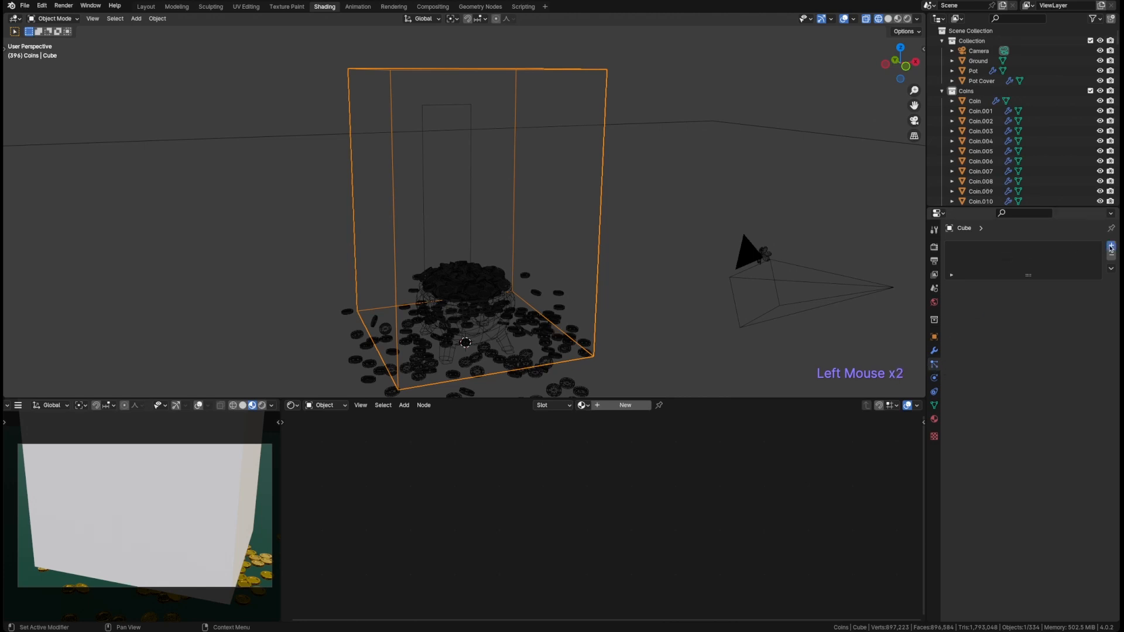
left_click(1013, 288)
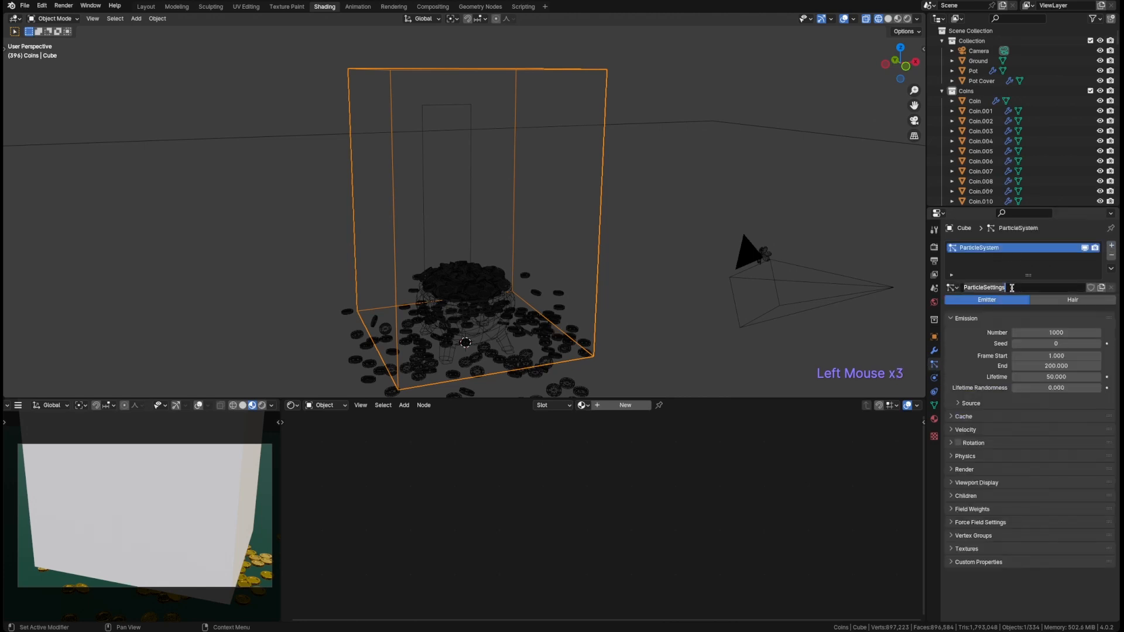
type("Sha")
key("BackSpace")
key("BackSpace")
key("BackSpace")
type("rocks")
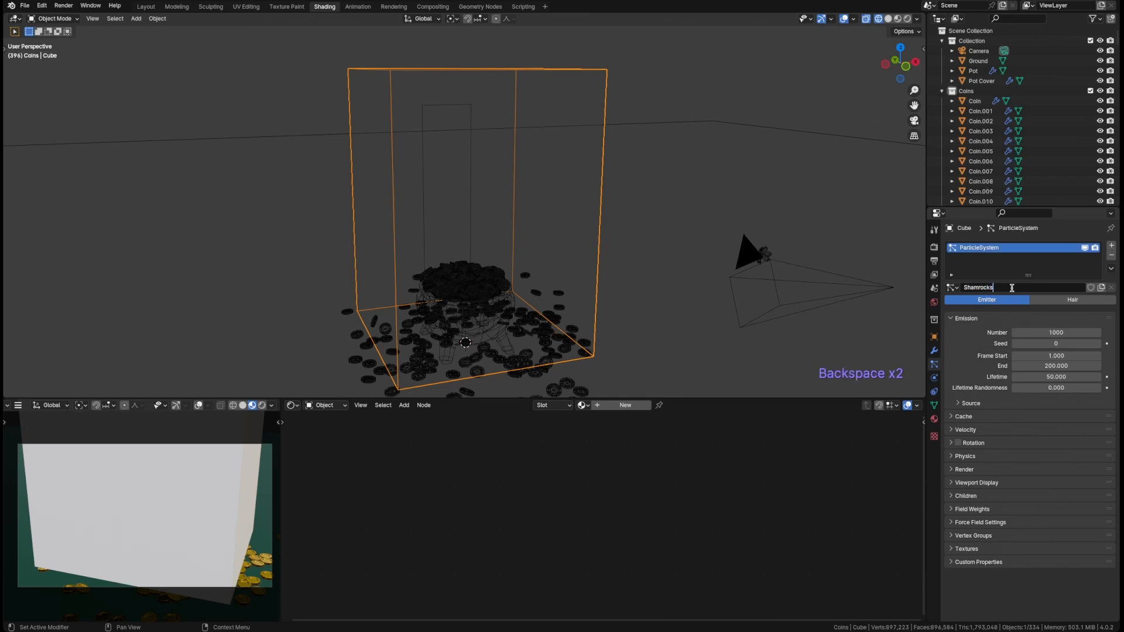
key("Return")
key("super+s")
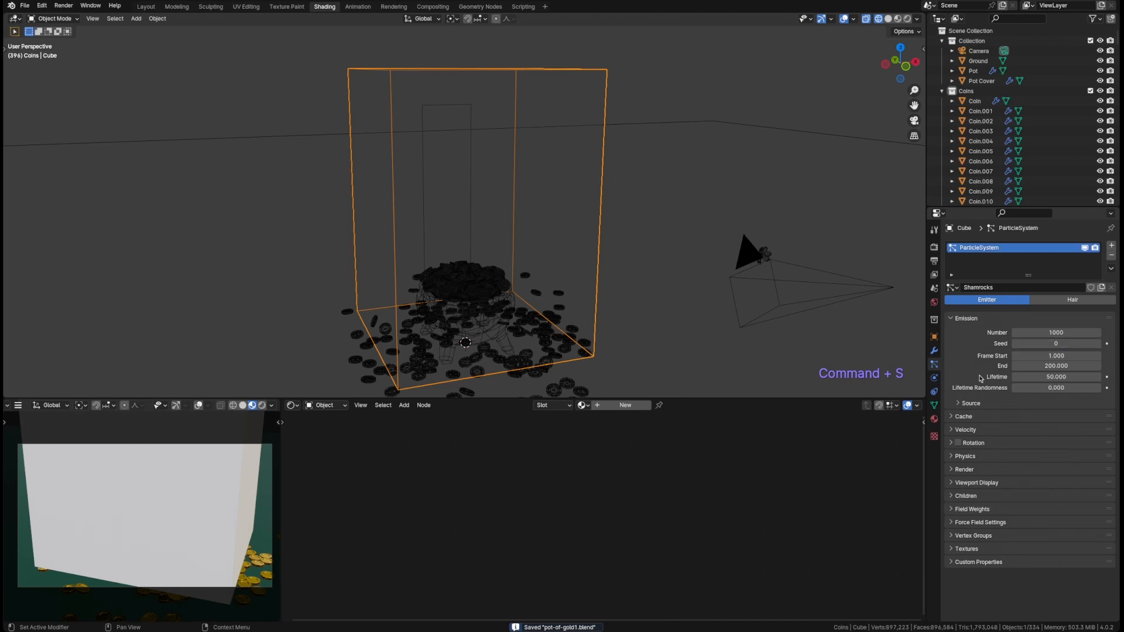
Set the Shamrocks particles to render as Collection.
mouse_move(520, 246)
middle_mouse_down()
mouse_move(538, 236)
mouse_move(522, 243)
middle_mouse_up()
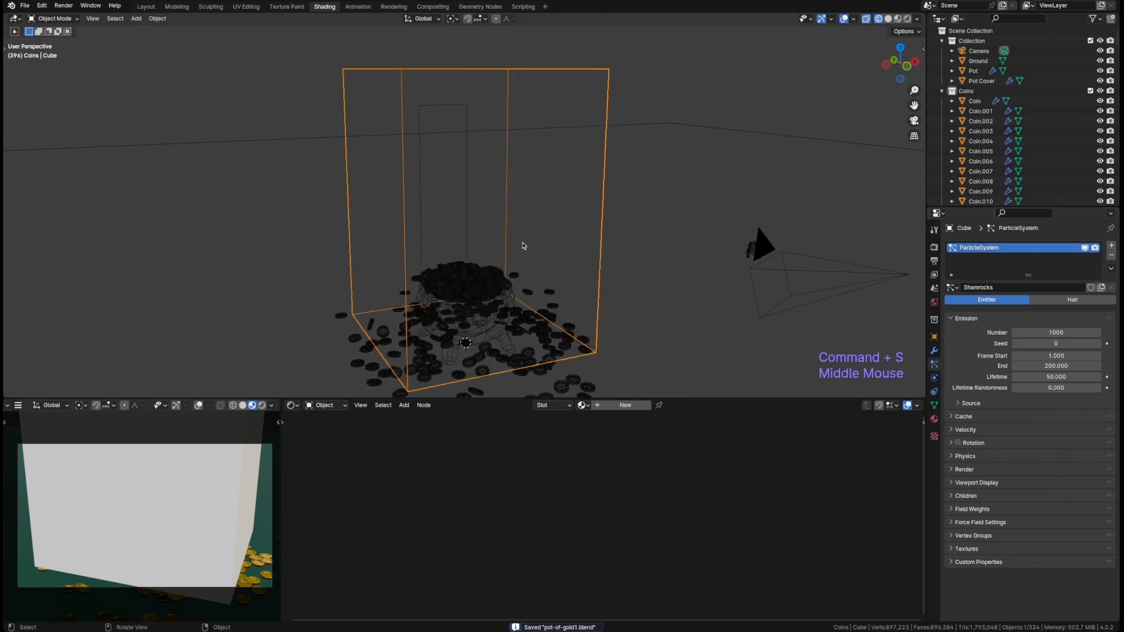
key("shift+z")
key("shift+z")
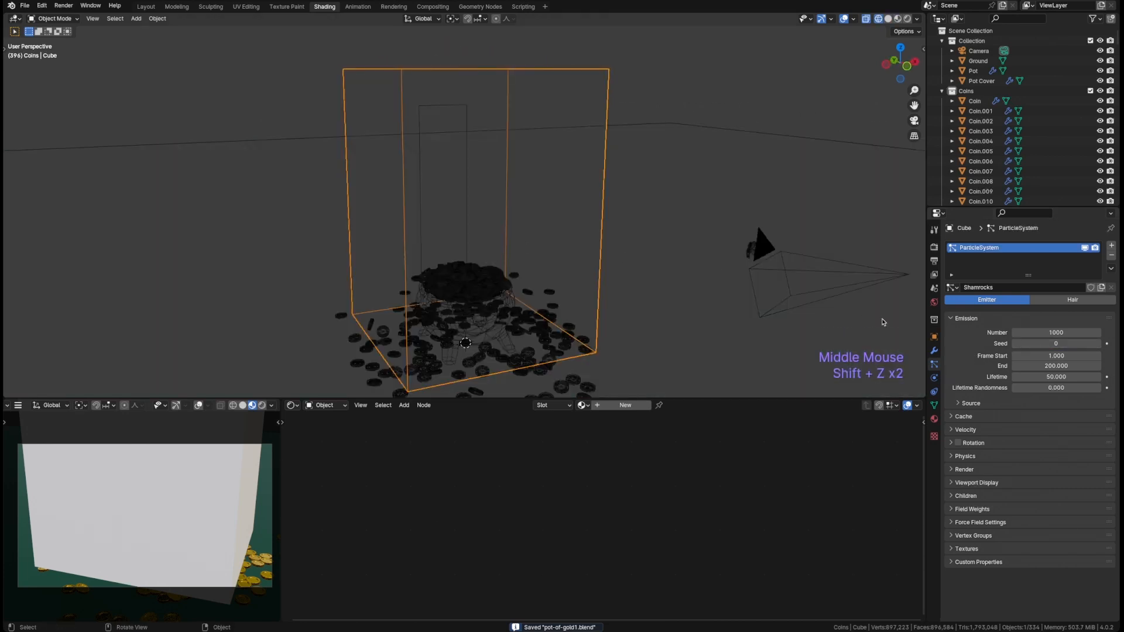
left_click(953, 471)
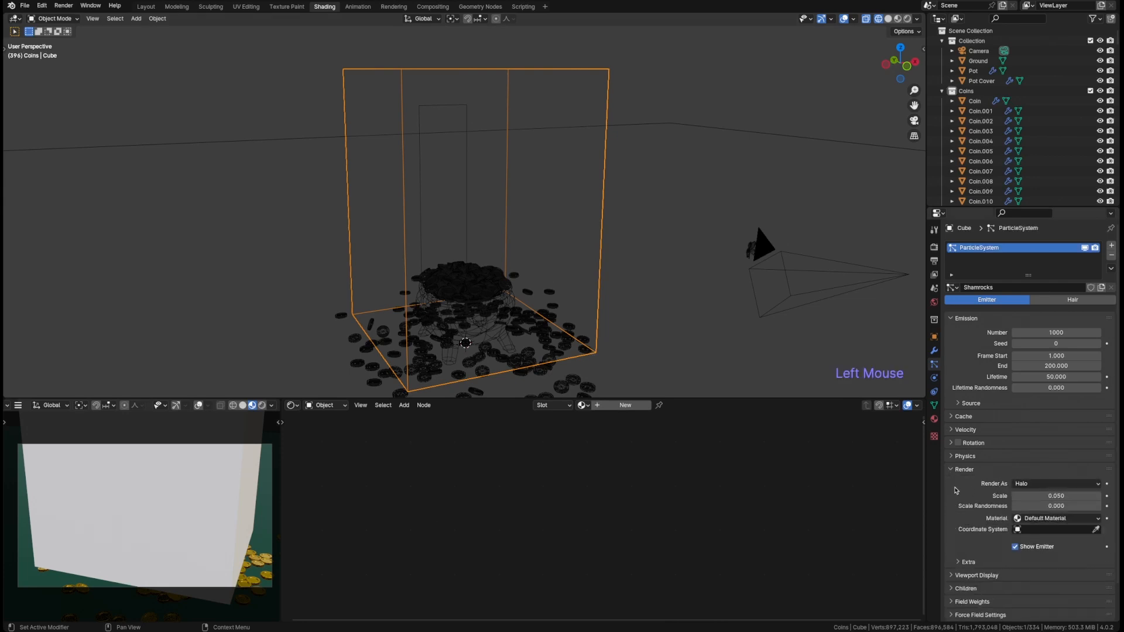
left_click(953, 471)
left_click(953, 471)
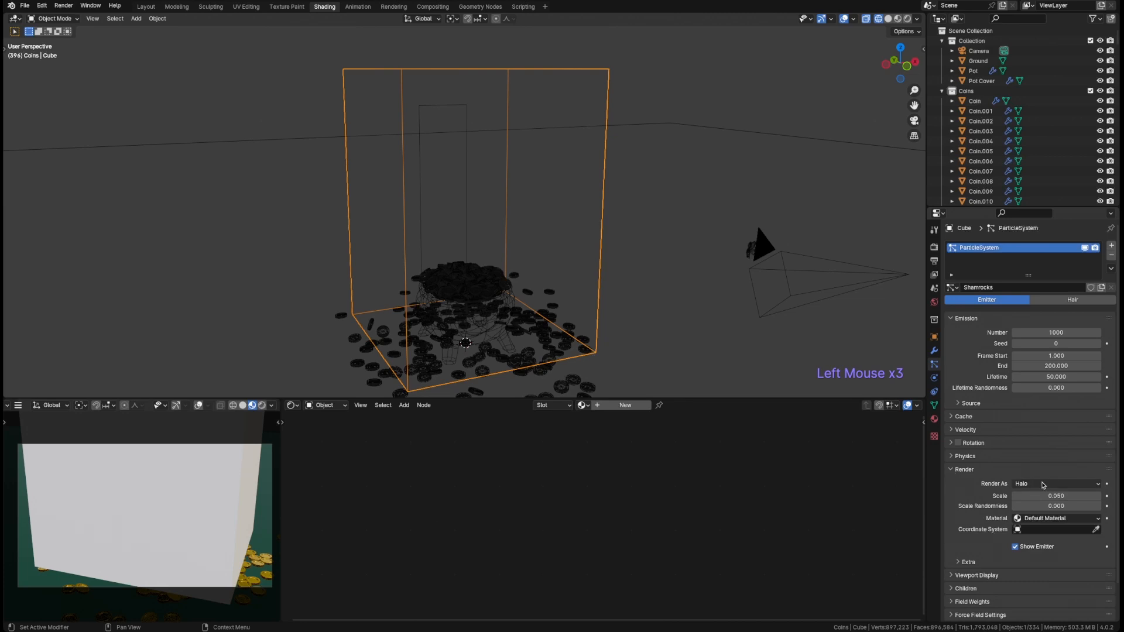
left_click(1024, 485)
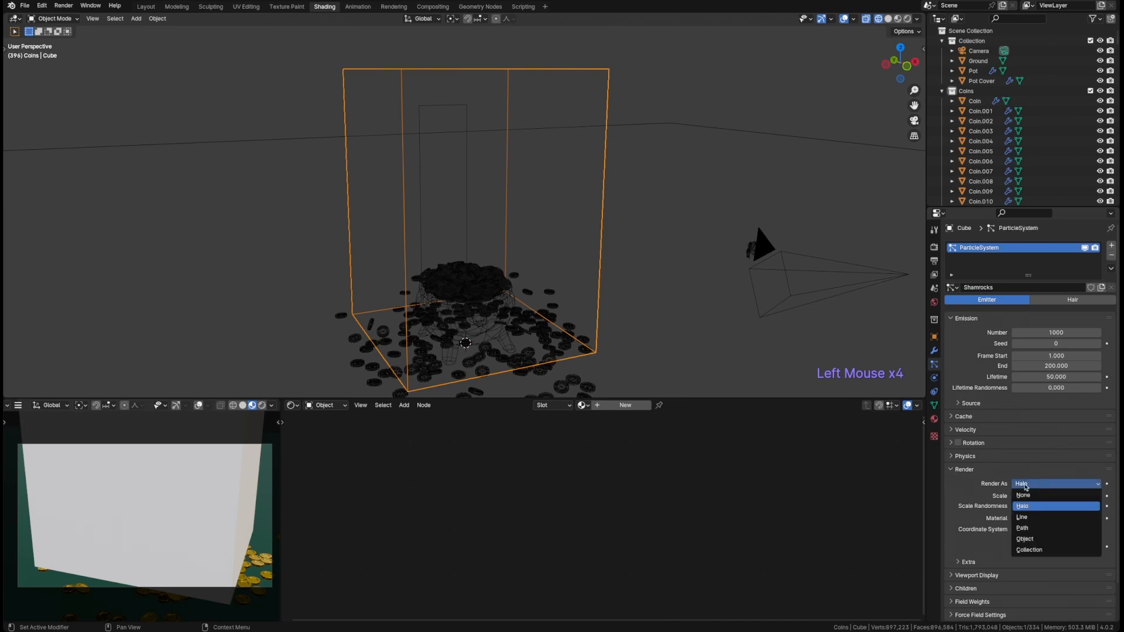
left_click(1029, 550)
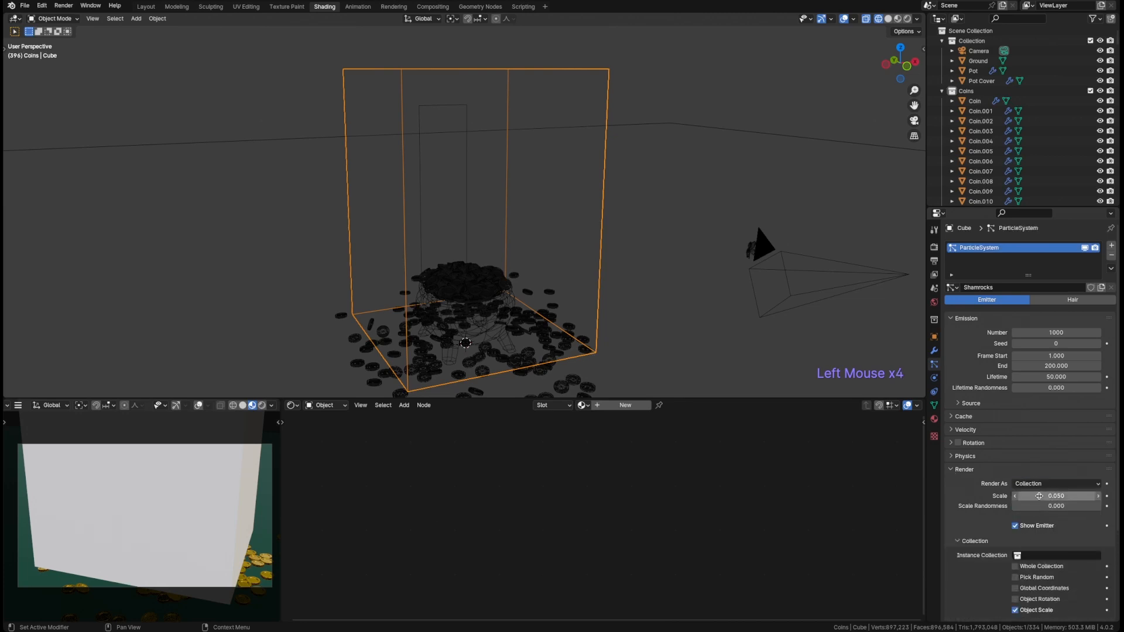
Use the Shamrock collection as the particles' instance collection and enable Object Rotation.
left_click(1032, 558)
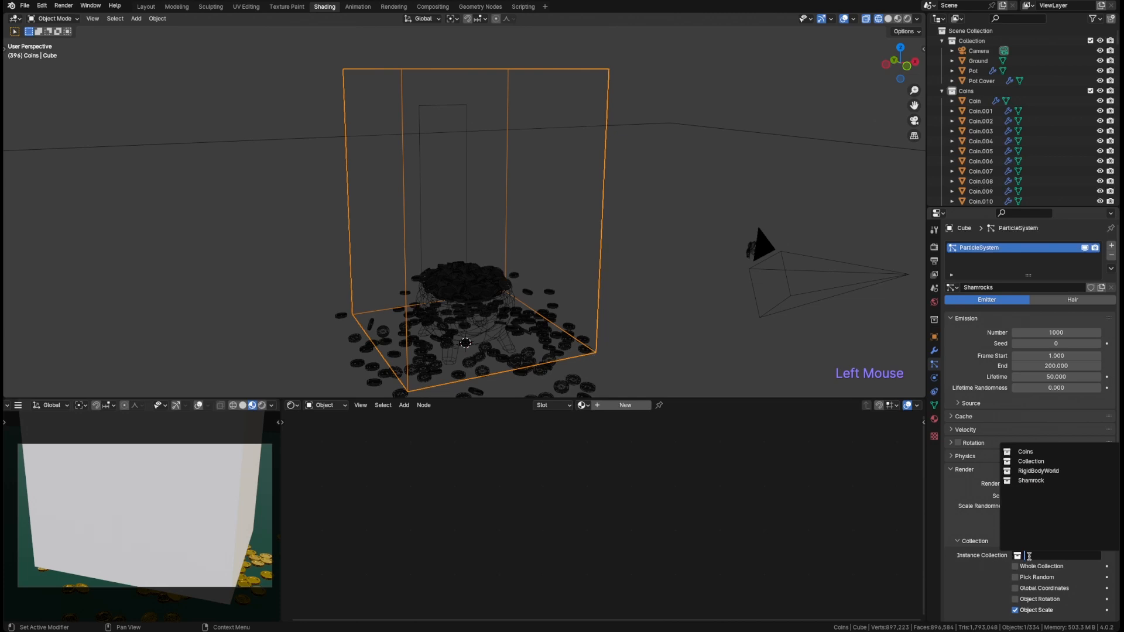
left_click(1022, 481)
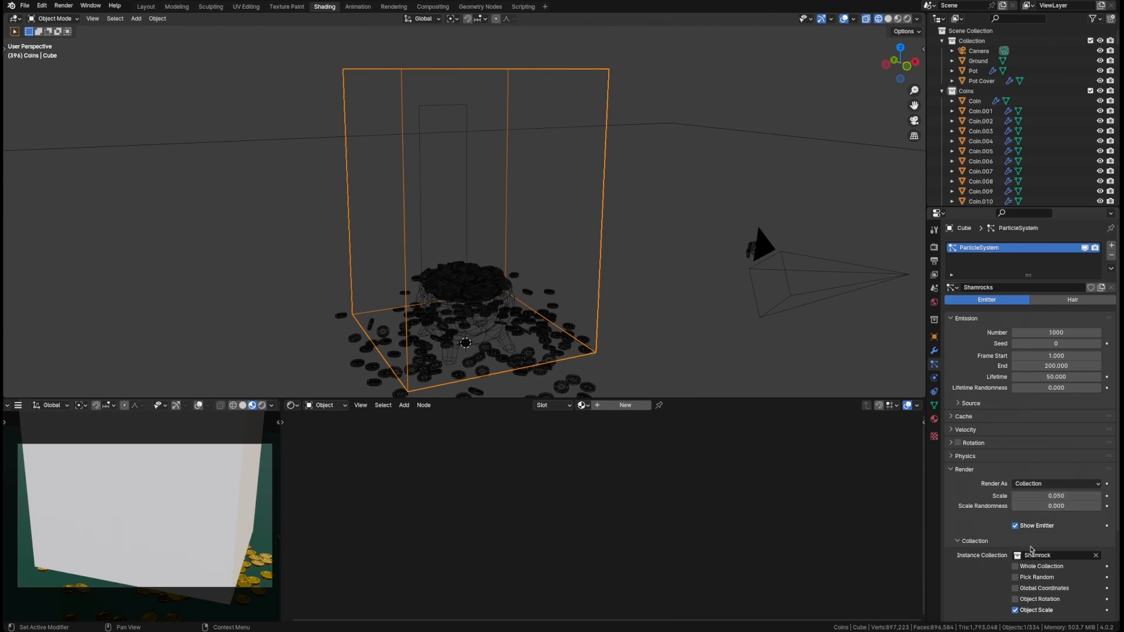
scroll(983, 578, "down", 2)
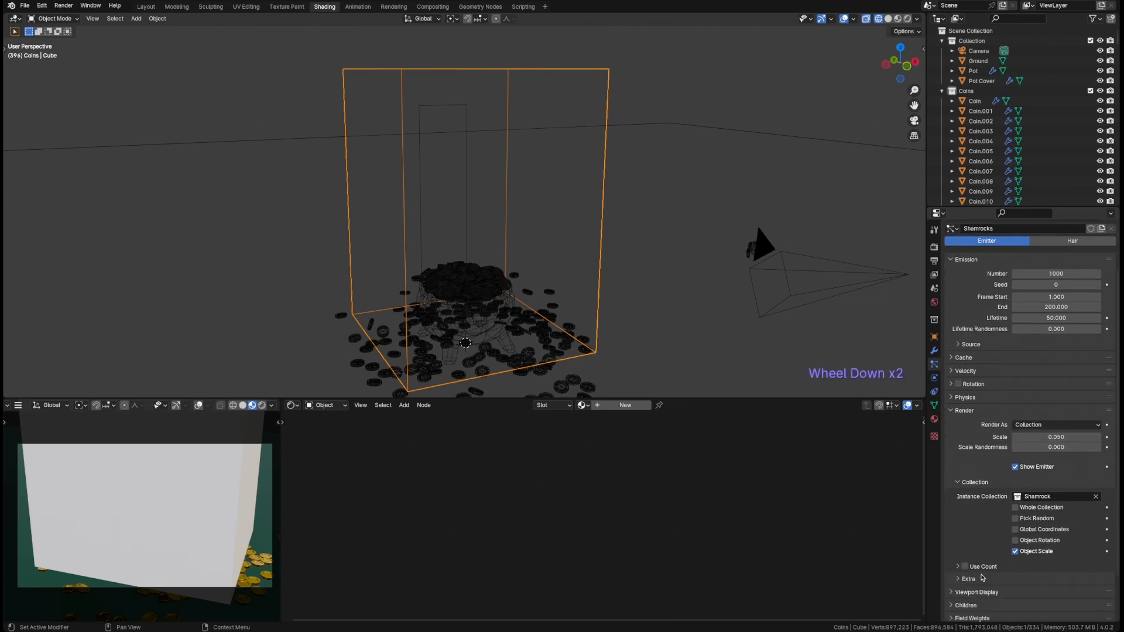
left_click(1016, 541)
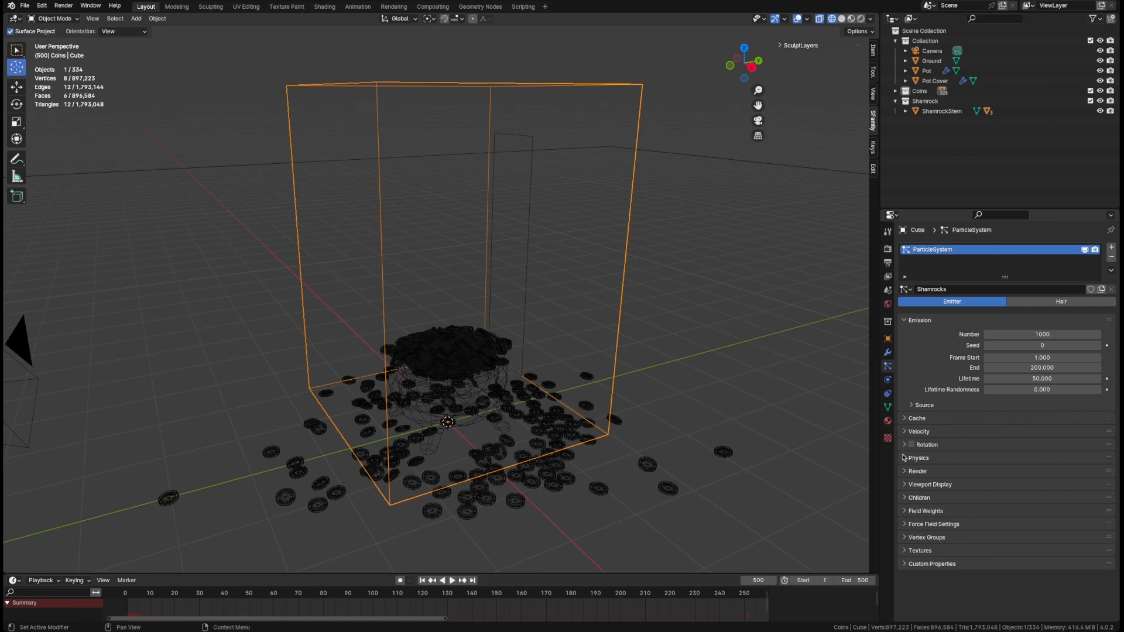
Reveal the particle render settings, then scrub the timeline from the first frame to frame 70 to preview the emission.
left_click(905, 472)
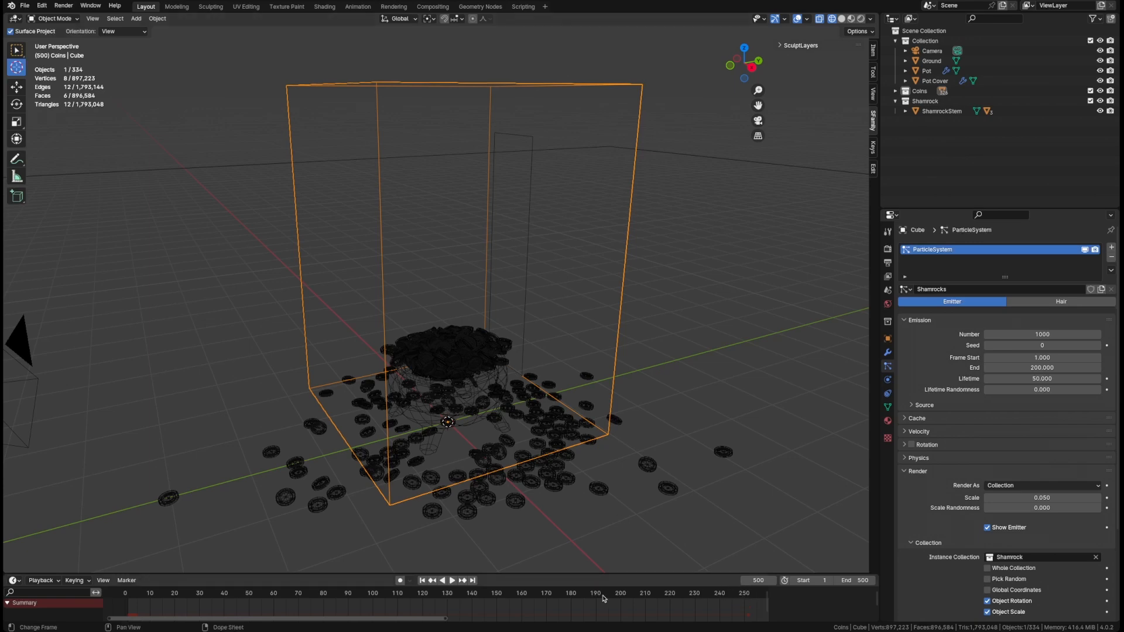
left_click(27, 583)
key("Escape")
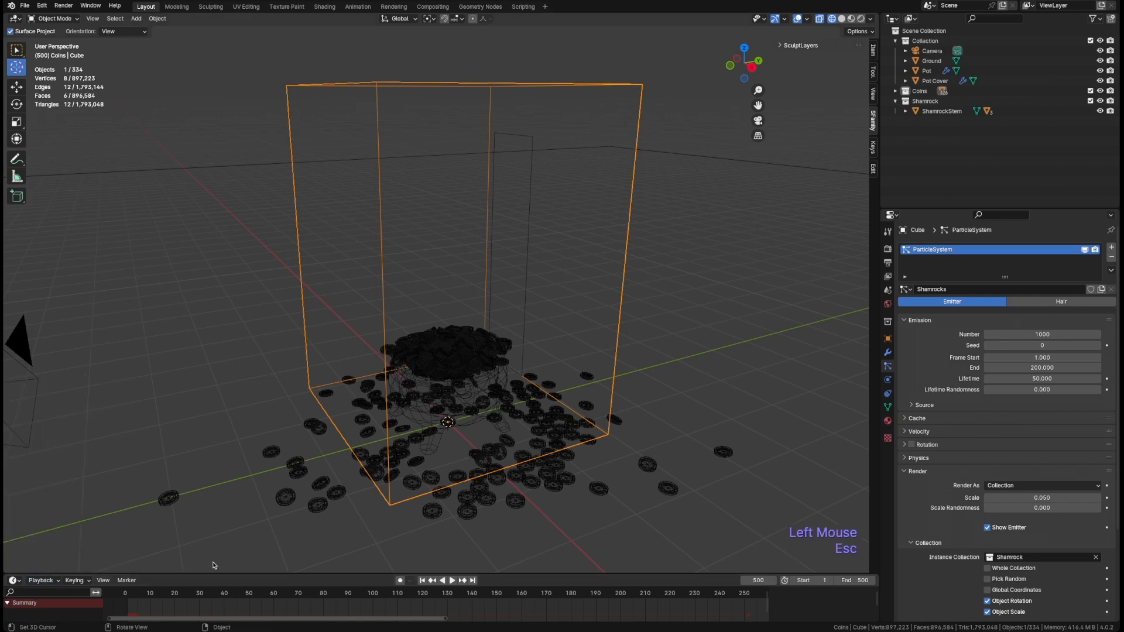
key("shift")
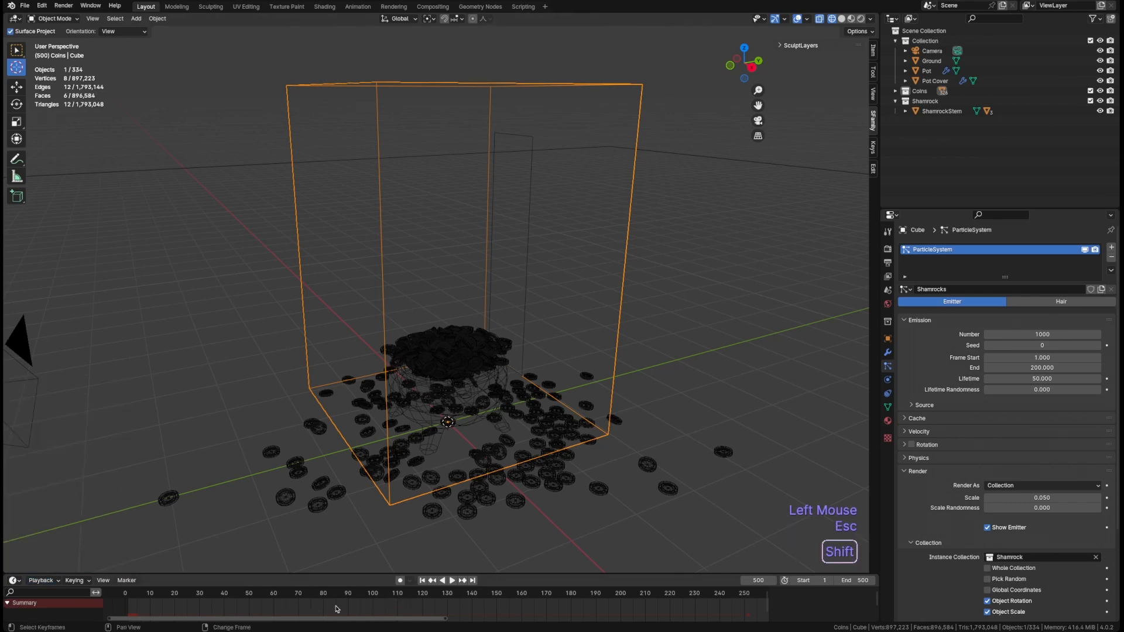
key("shift+Left")
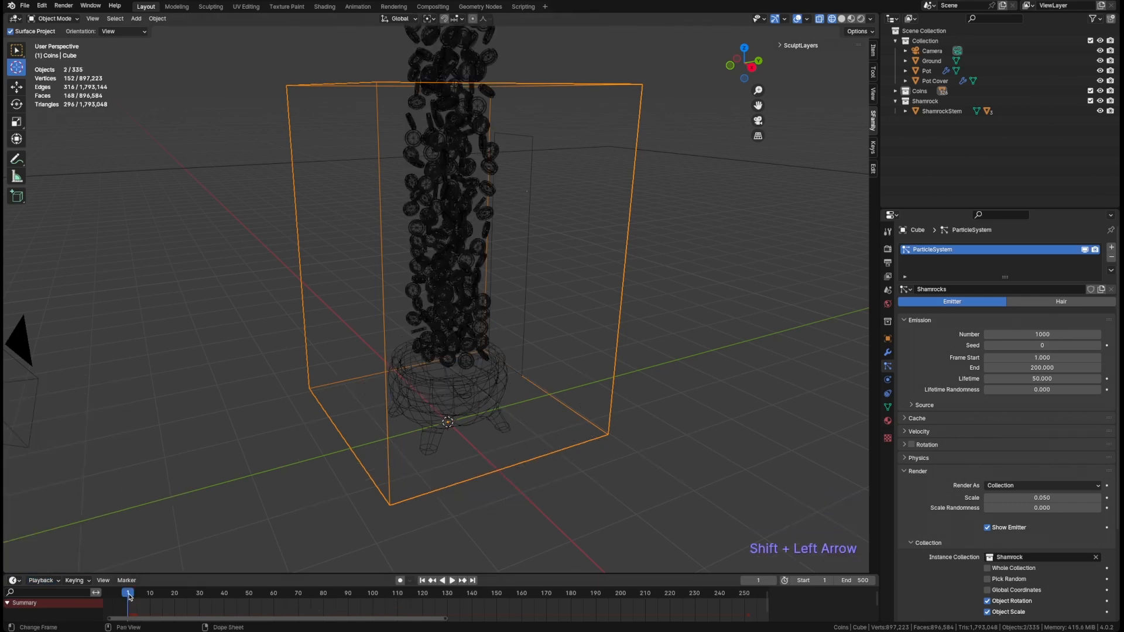
left_click_drag(129, 597, 299, 591)
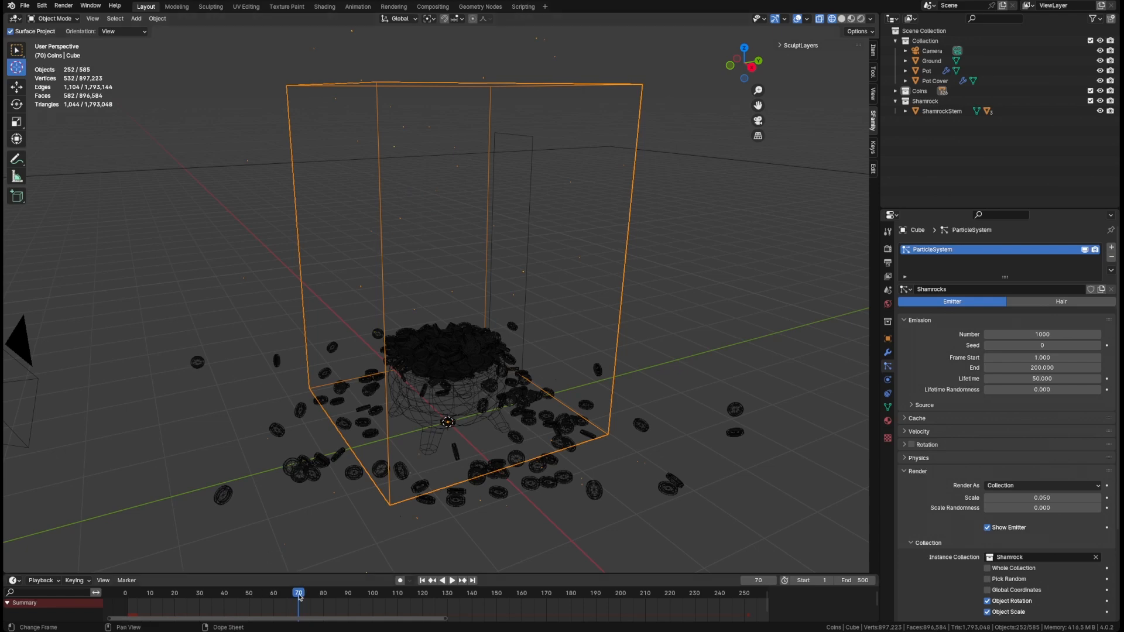
Jump to the final frame, set the particle emission's Frame Start to 500, and save the file.
key("shift+Right")
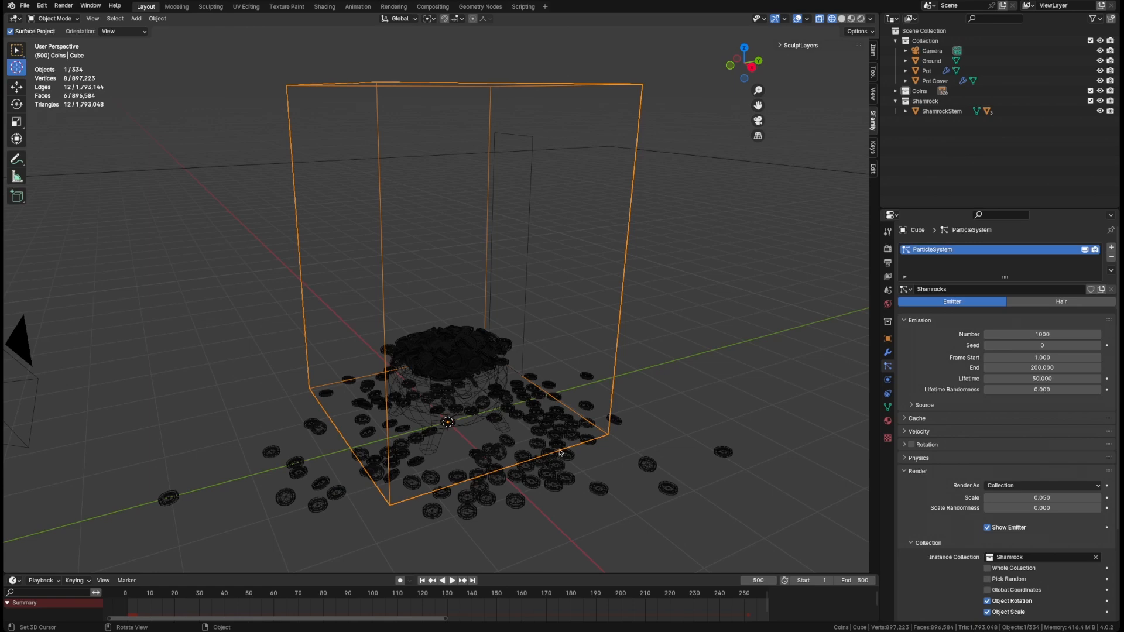
left_click(1016, 358)
type("500")
key("Return")
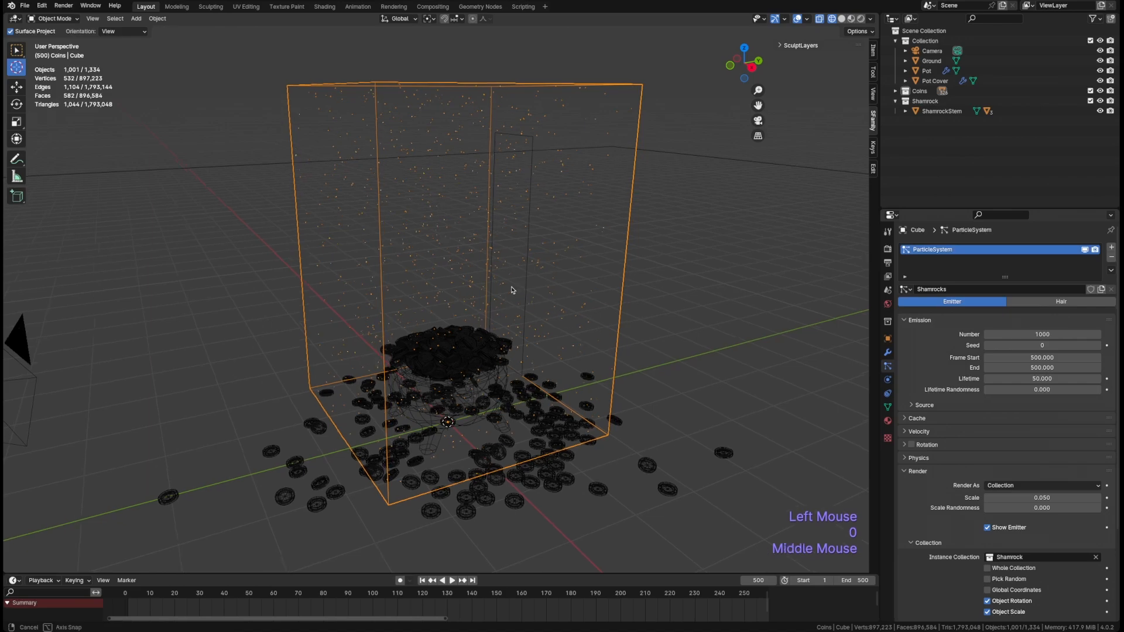
middle_click_drag(512, 286, 437, 234)
scroll(444, 249, "up", 2)
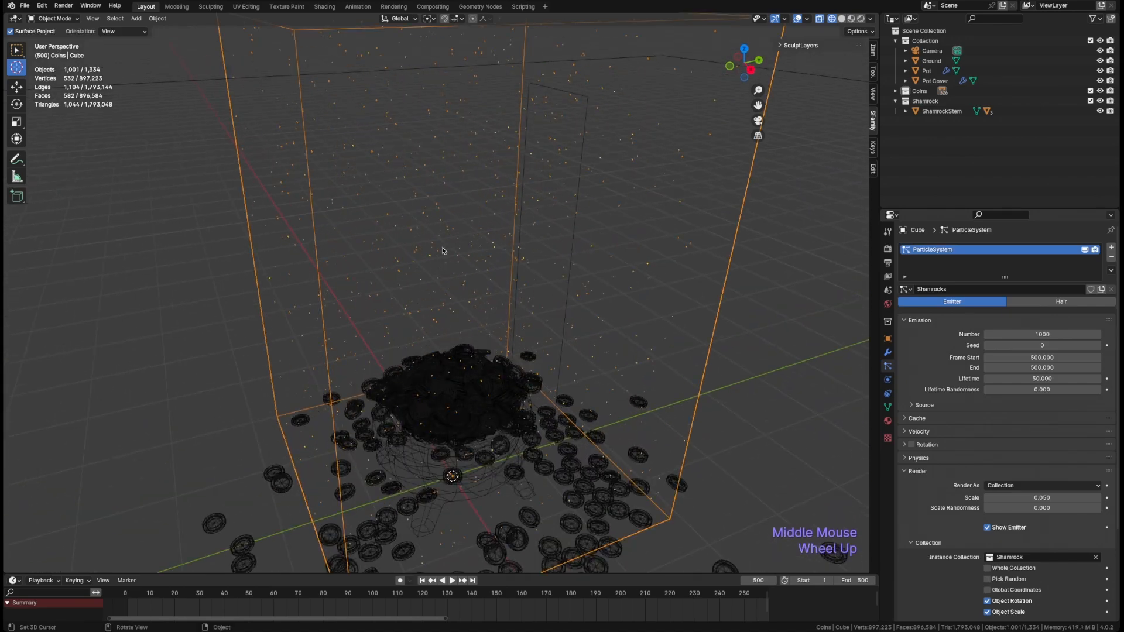
mouse_move(459, 283)
middle_mouse_down()
mouse_move(424, 286)
mouse_move(452, 290)
mouse_move(445, 282)
middle_mouse_up()
scroll(445, 292, "down", 3)
key("super+s")
Check the particles through the camera, then reveal the emission Source settings and examine the particle distribution around the pot.
key("KP_0")
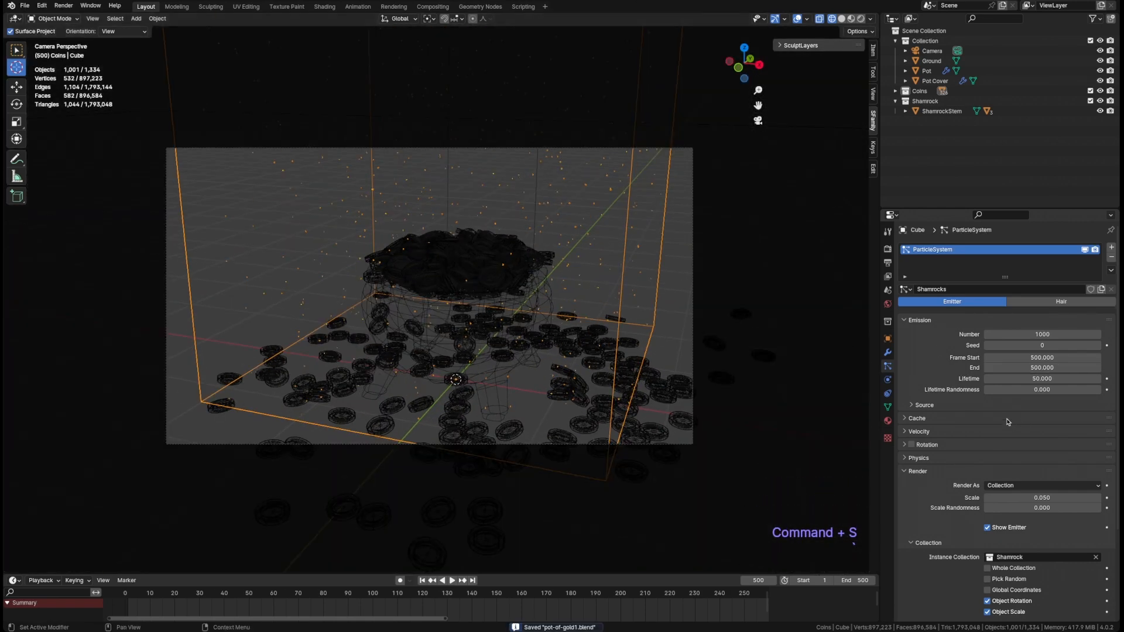
scroll(915, 505, "down", 4)
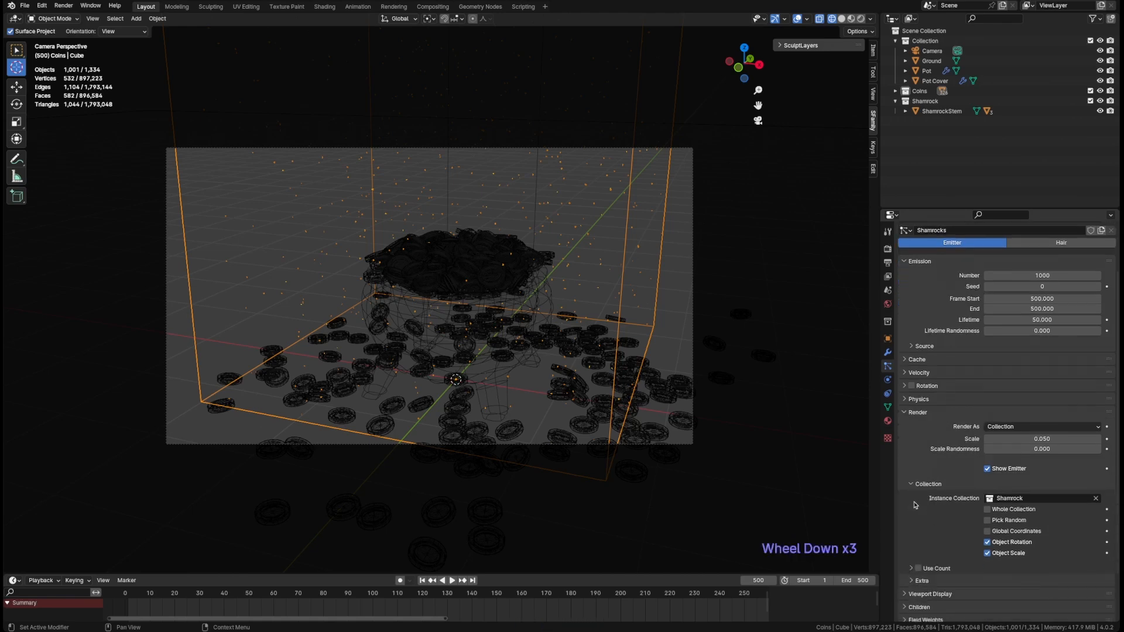
scroll(927, 414, "up", 4)
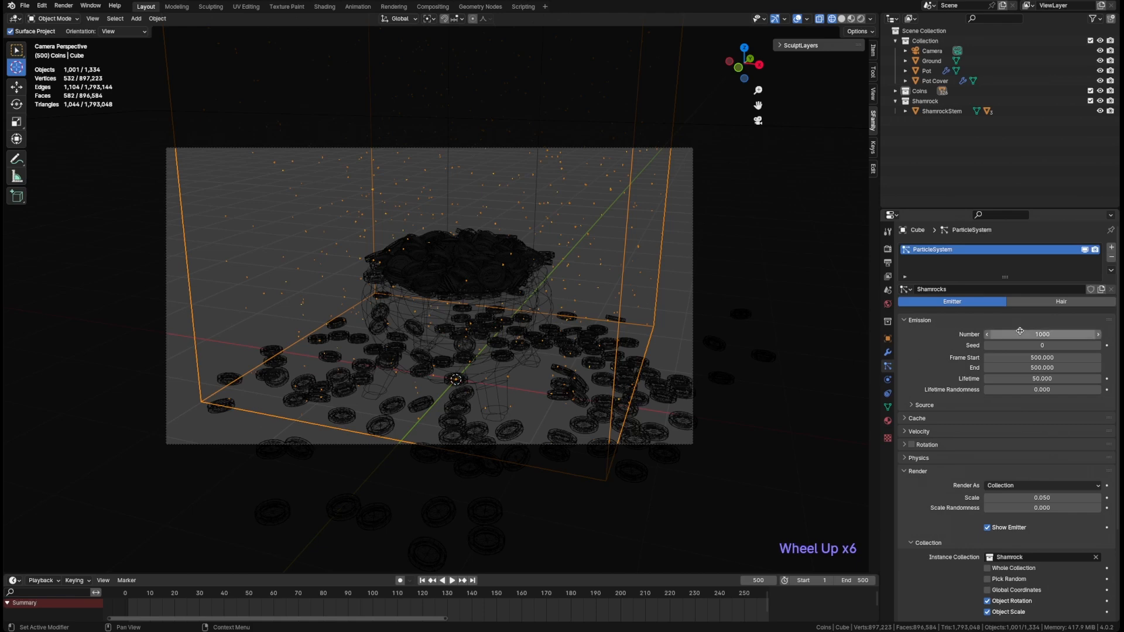
left_click(925, 405)
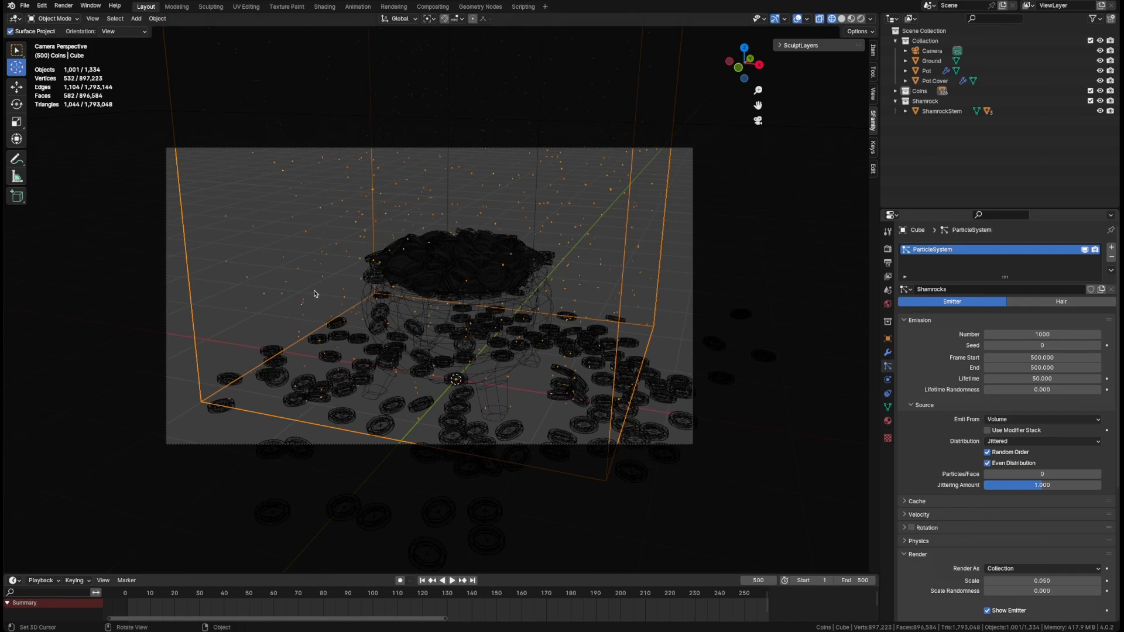
middle_click_drag(468, 345, 508, 344)
scroll(497, 228, "up", 3)
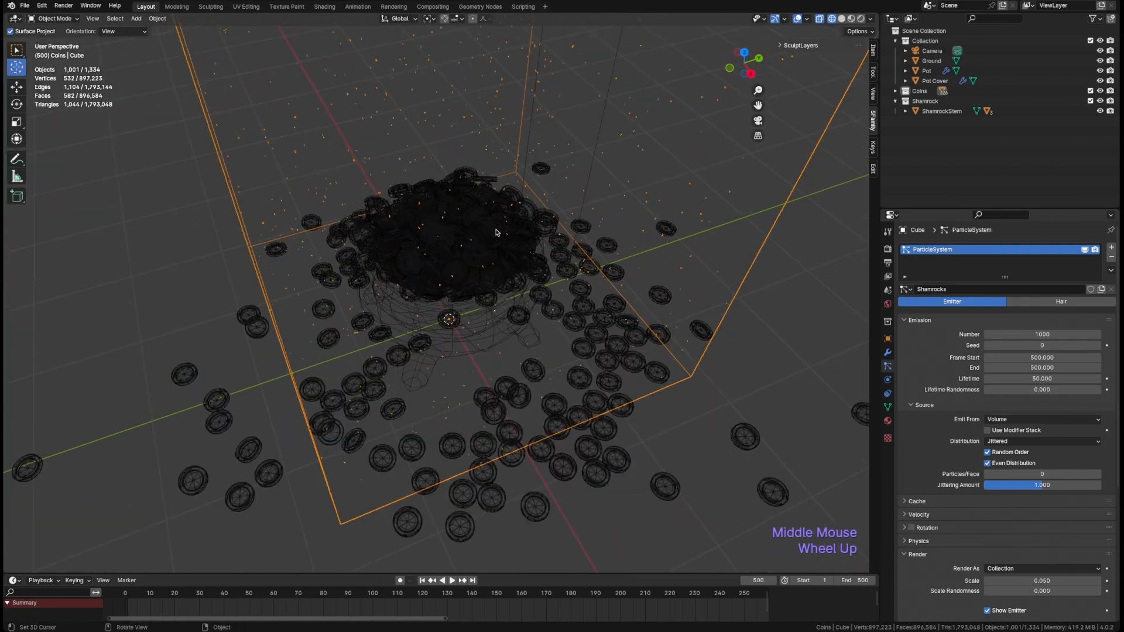
middle_click_drag(497, 228, 508, 261)
mouse_move(508, 261)
middle_mouse_down("shift")
mouse_move(514, 334)
mouse_move(515, 264)
middle_mouse_up("shift")
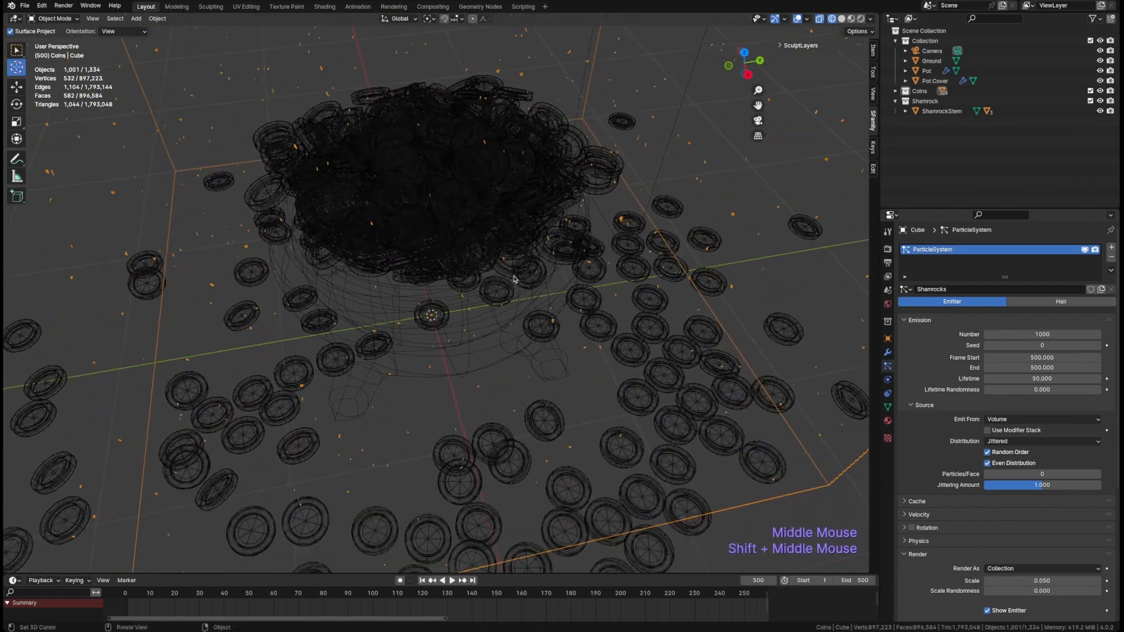
scroll(511, 275, "down", 4)
middle_click_drag(495, 306, 495, 365, "shift")
middle_click_drag(496, 365, 527, 390)
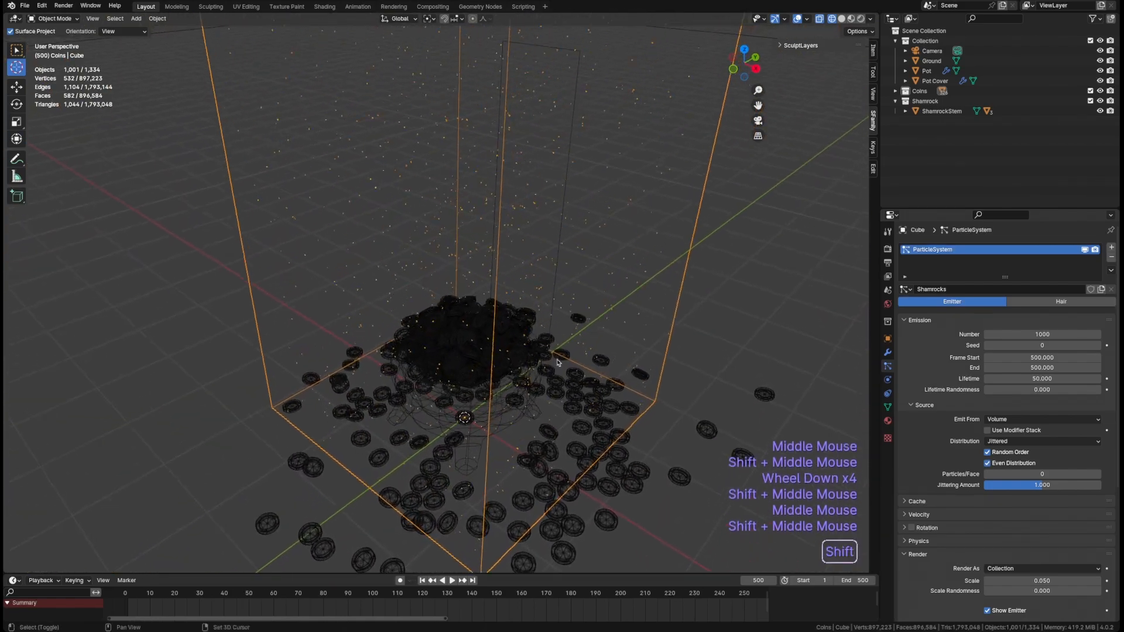
Try emitting the particles from Faces, then set Emit From back to Volume.
left_click(1025, 421)
left_click(996, 441)
middle_click_drag(504, 304, 527, 263)
scroll(504, 263, "up", 5)
middle_click_drag(527, 264, 491, 362)
scroll(516, 351, "down", 7)
mouse_move(565, 384)
middle_mouse_down()
mouse_move(582, 369)
mouse_move(562, 389)
middle_mouse_up()
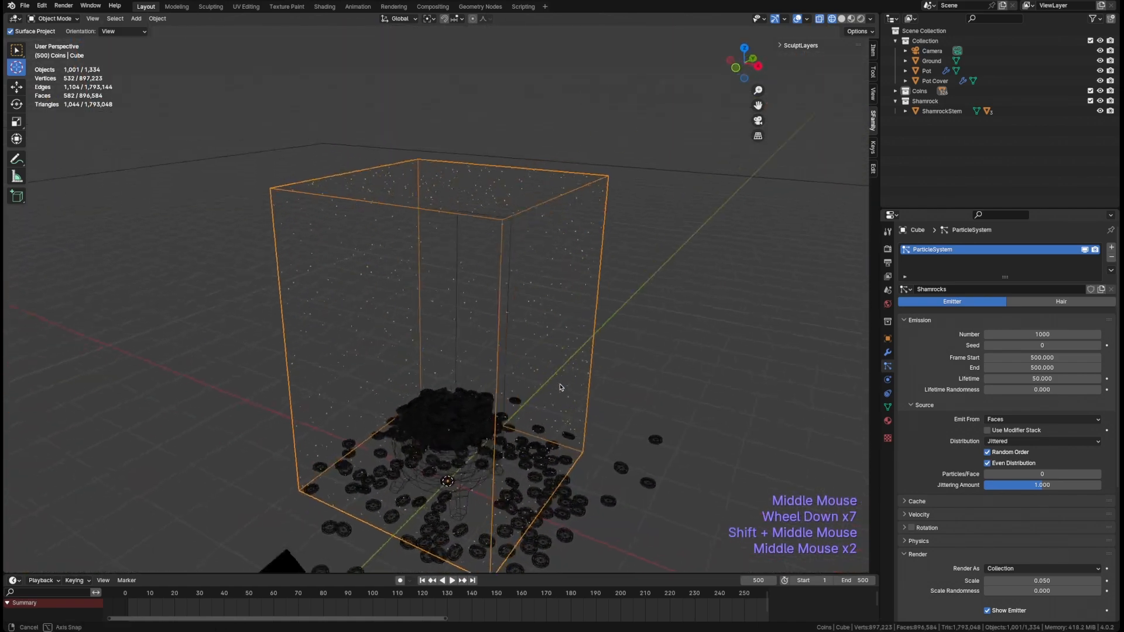
left_click_drag(1030, 419, 1010, 455)
middle_click_drag(434, 410, 408, 403)
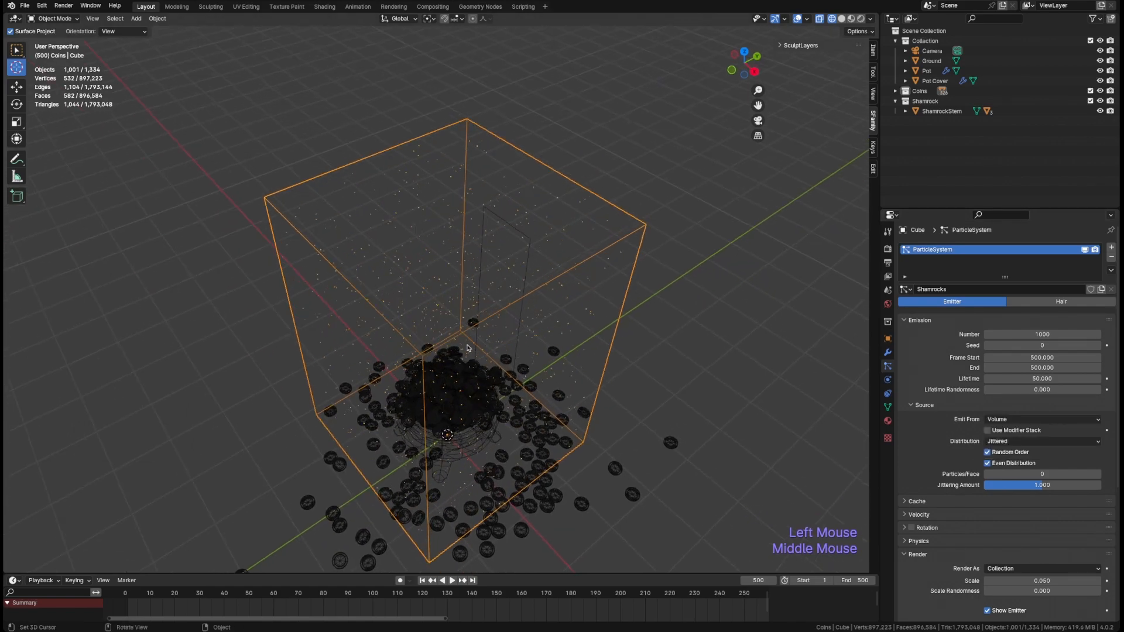
middle_click_drag(520, 321, 490, 337)
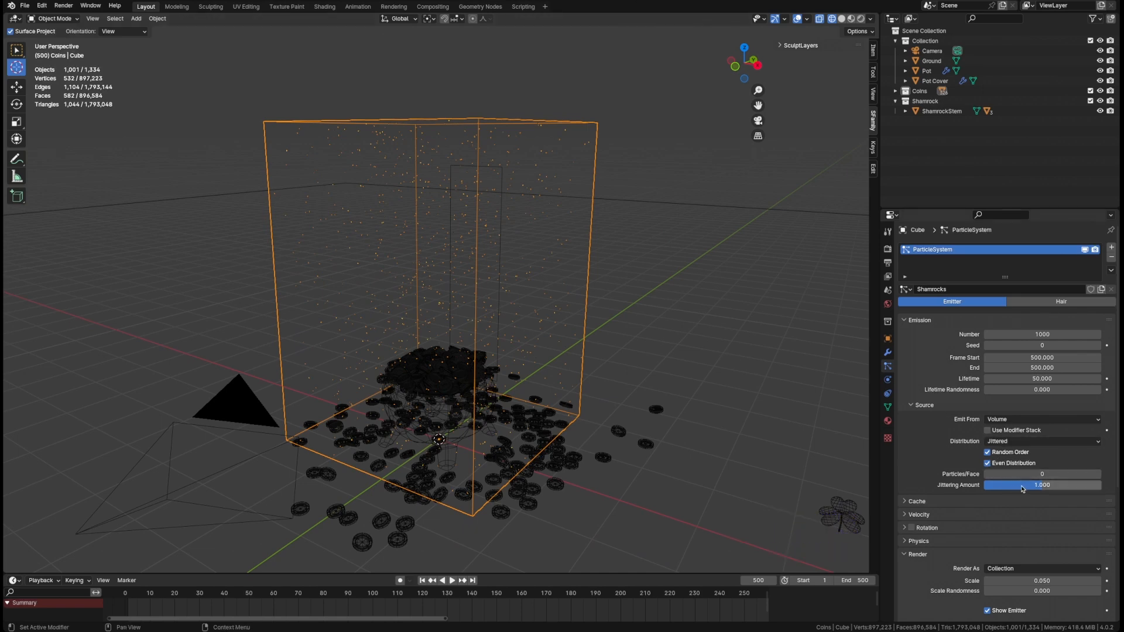
Raise the Jittering Amount to 1.232, then turn Even Distribution off and back on to compare.
left_click_drag(1023, 489, 1078, 489)
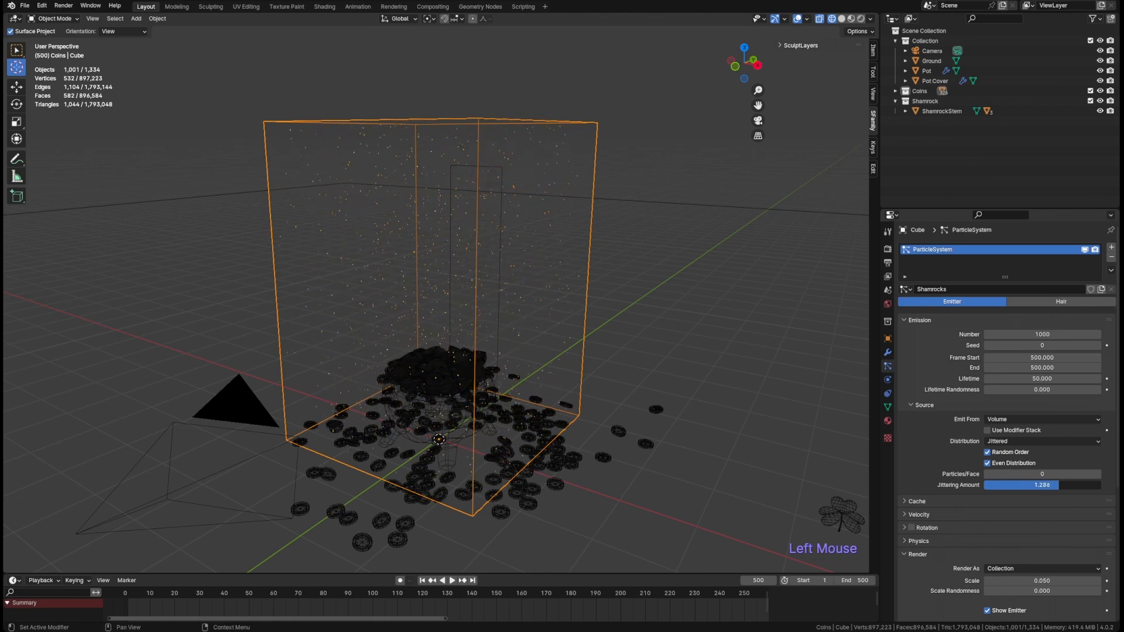
left_click_drag(1042, 484, 1045, 484)
middle_click_drag(497, 377, 526, 365)
scroll(479, 324, "up", 2)
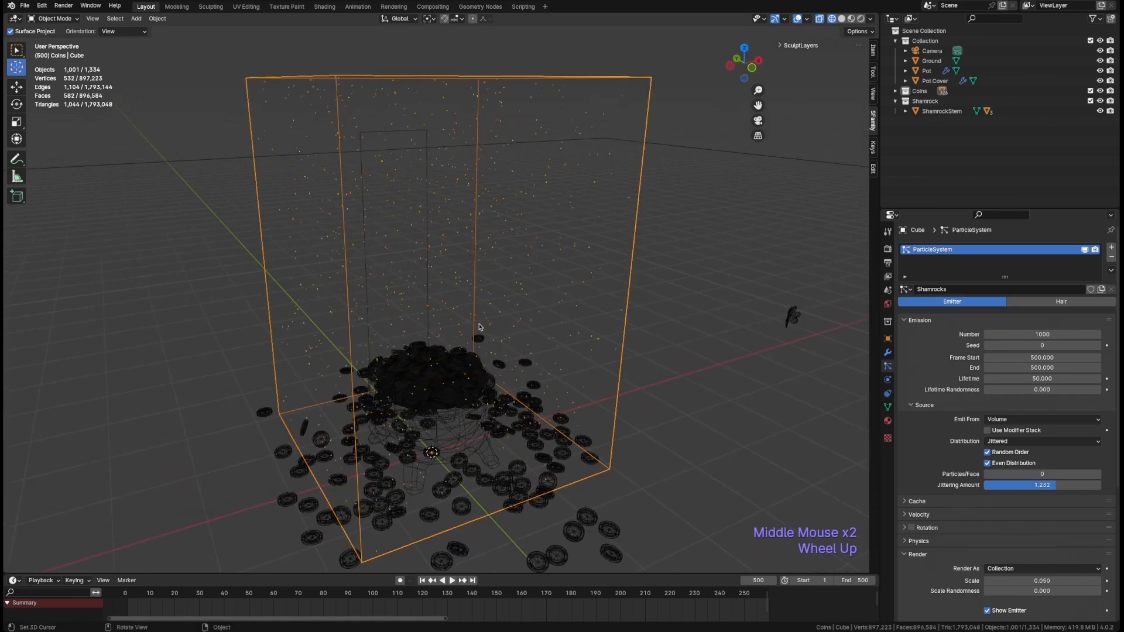
middle_click_drag(361, 349, 434, 343)
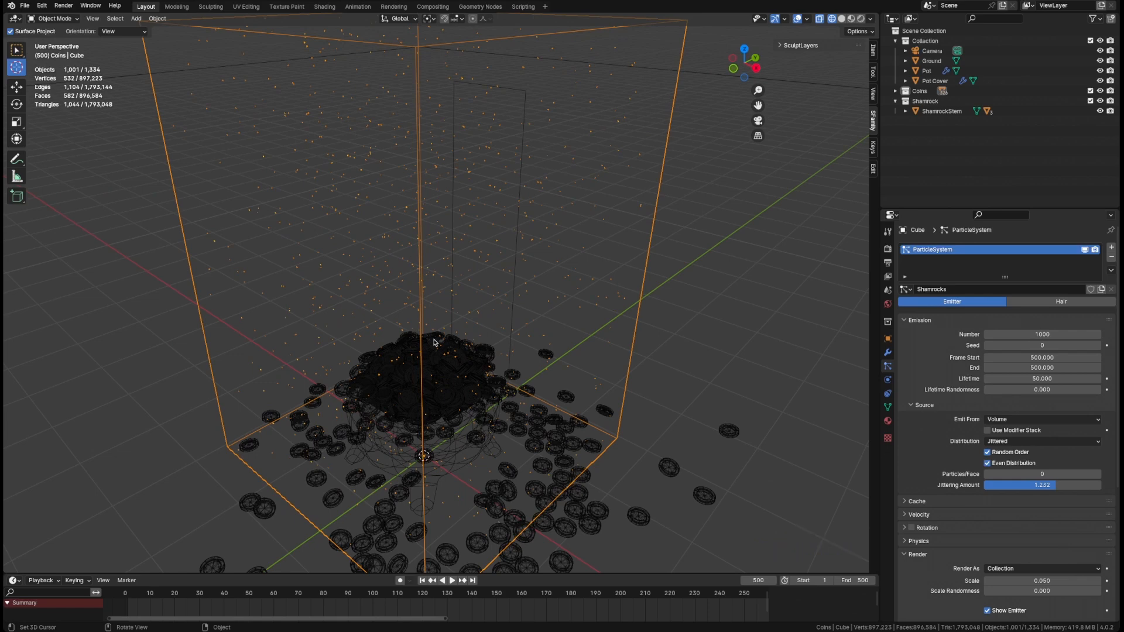
middle_click_drag(437, 321, 556, 334)
scroll(441, 316, "down", 1)
left_click(1013, 464)
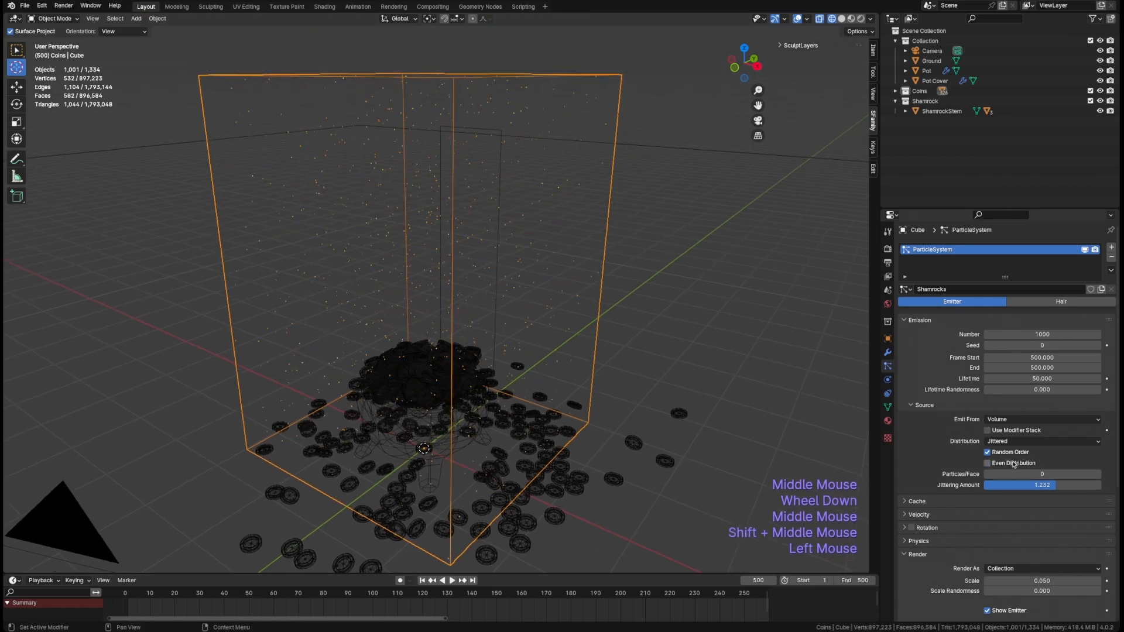
left_click(1014, 464)
Review the particle system's Cache options, then reveal and examine its Velocity settings.
scroll(949, 478, "down", 3)
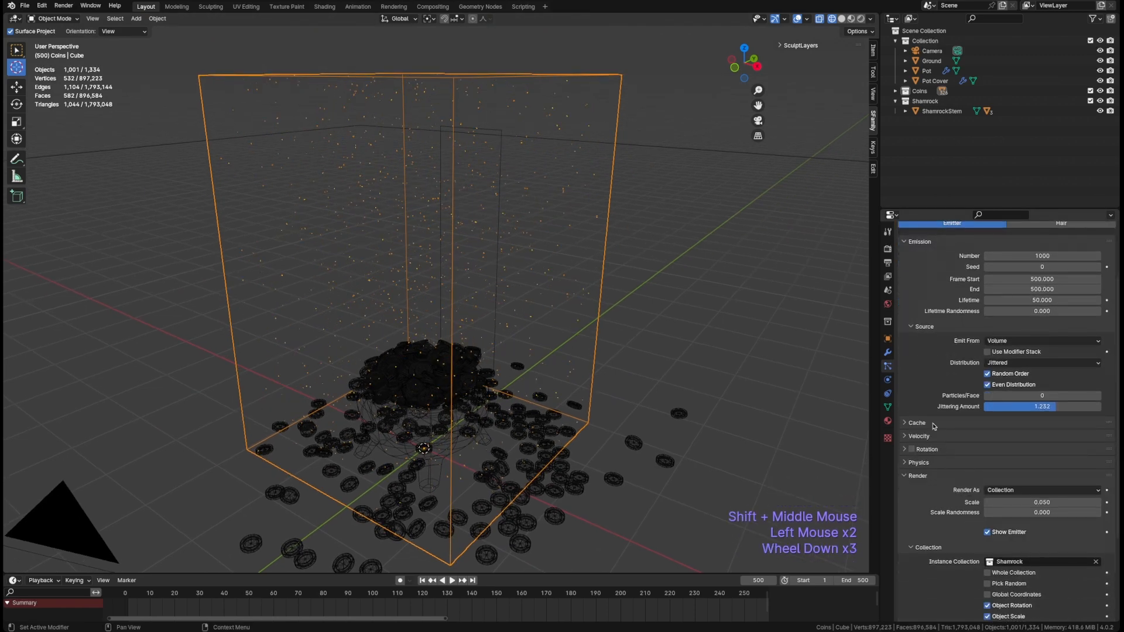
left_click(925, 424)
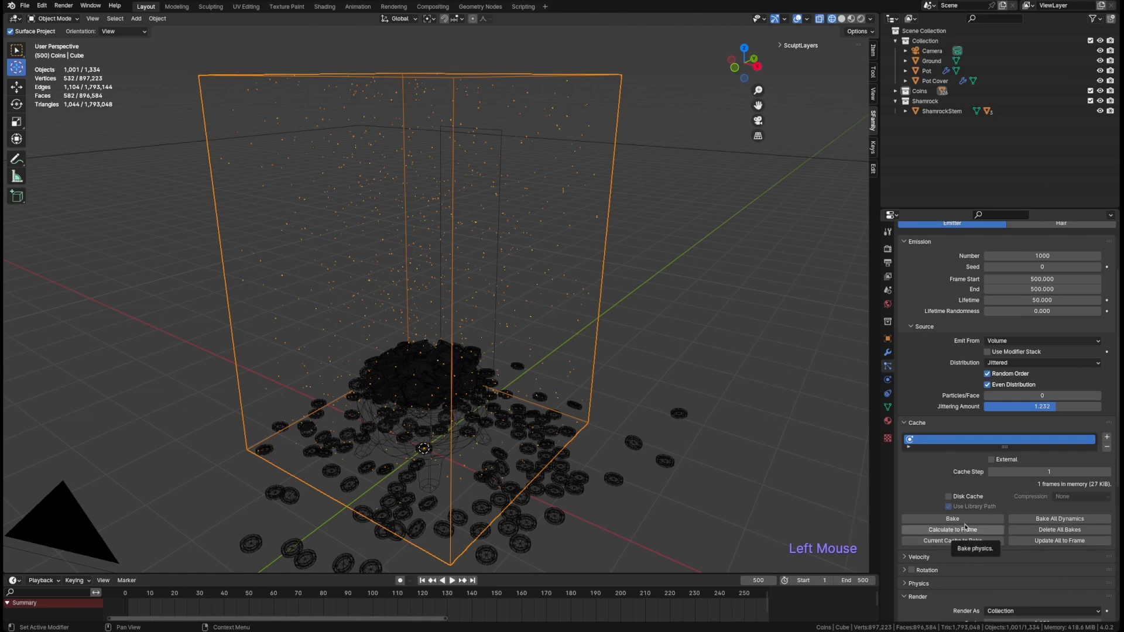
scroll(941, 479, "down", 1)
scroll(937, 471, "down", 1)
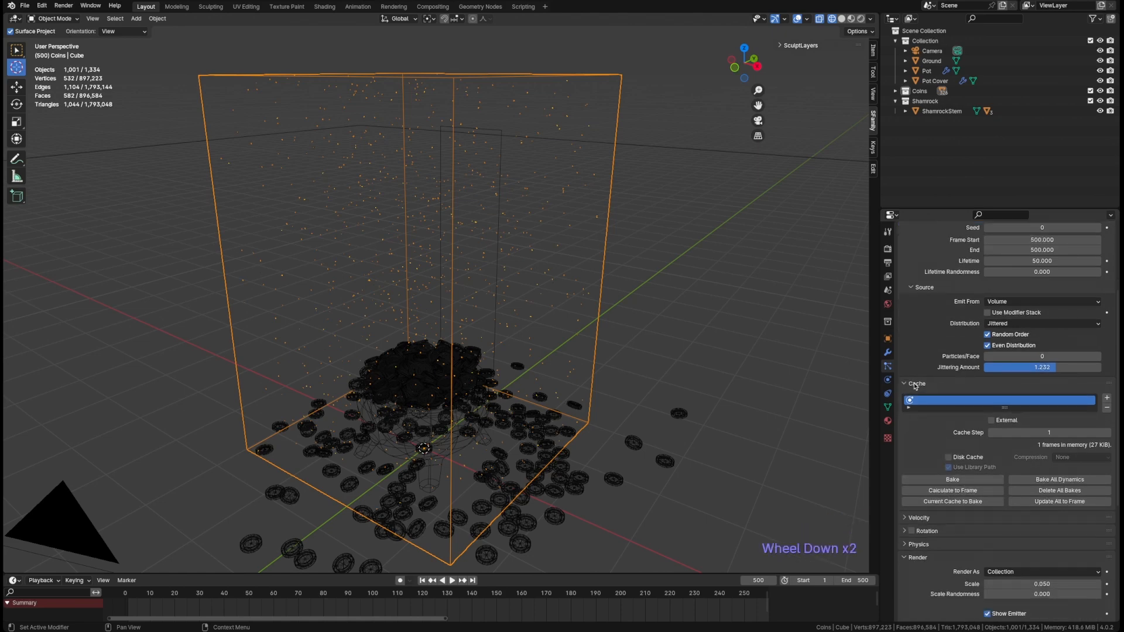
left_click(916, 384)
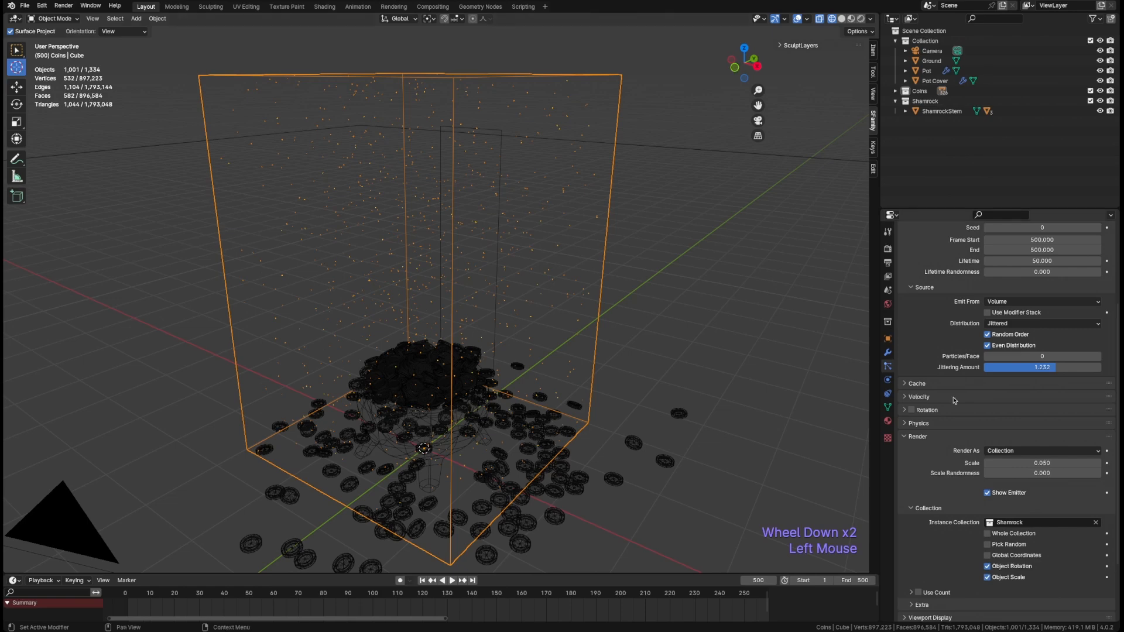
left_click(920, 398)
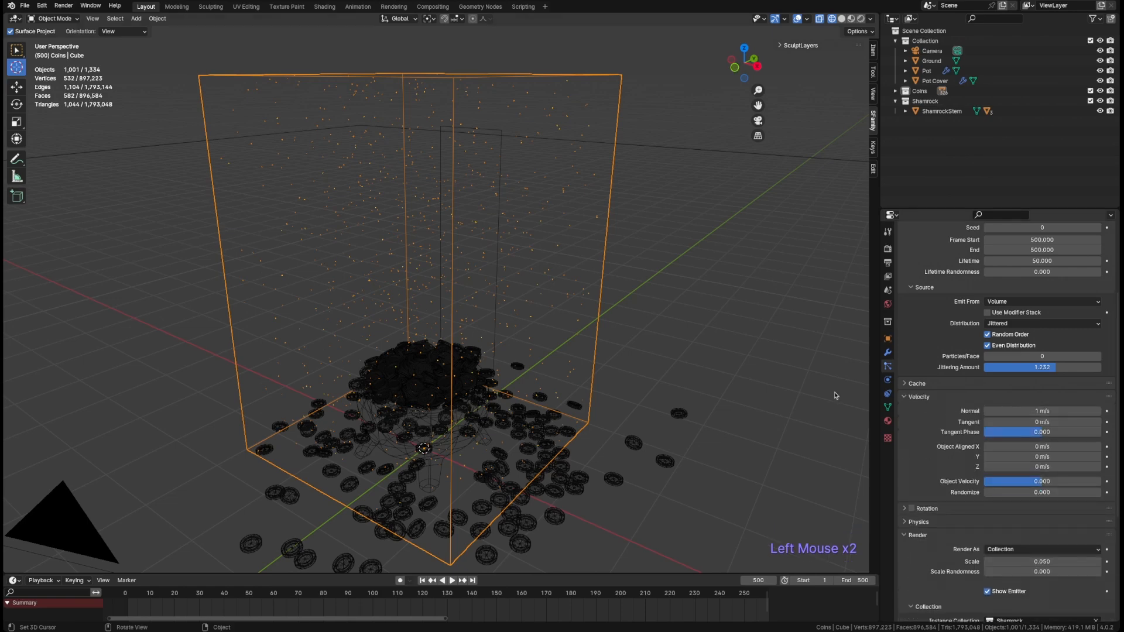
middle_click_drag(694, 356, 705, 355)
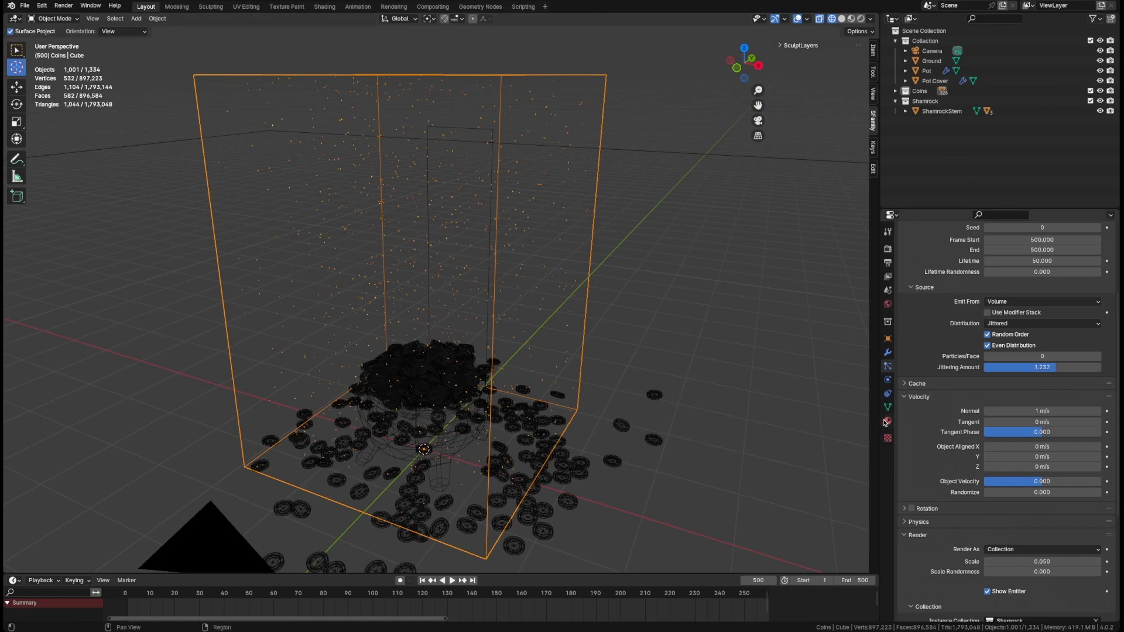
middle_click_drag(541, 389, 508, 385)
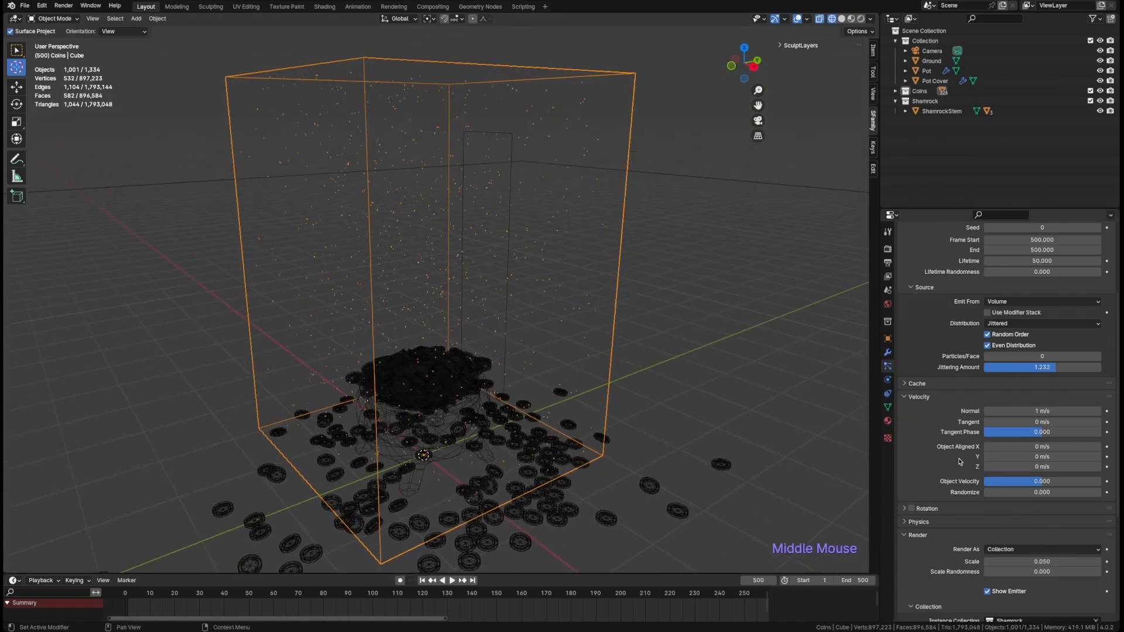
Examine the particle system's Rotation, Angular Velocity and Physics settings without changing them.
scroll(936, 439, "down", 2)
left_click(928, 432)
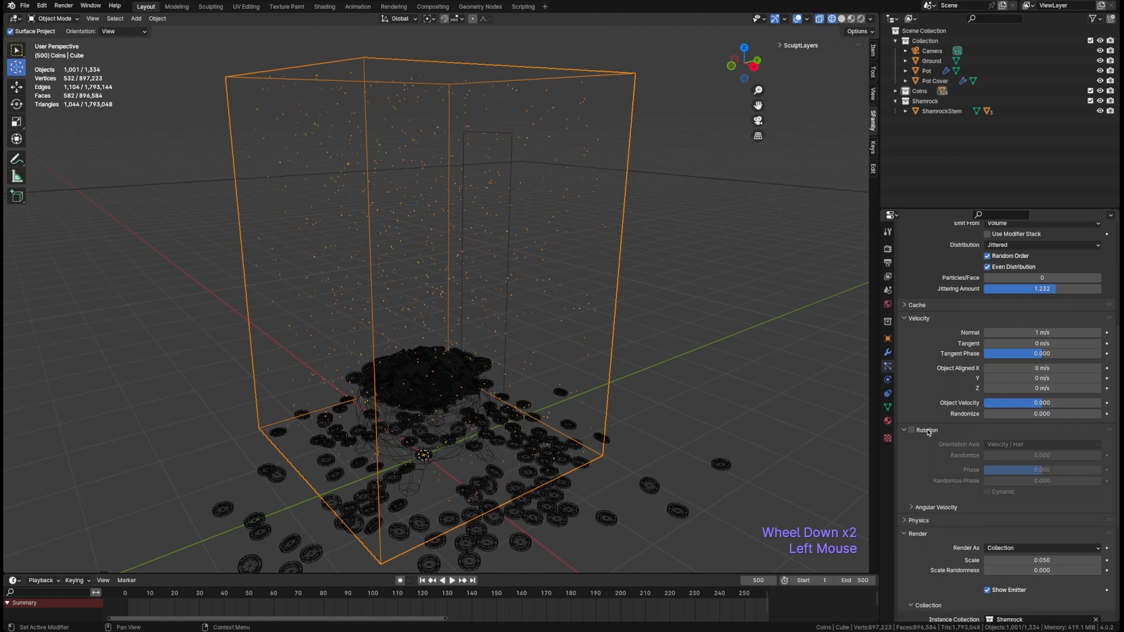
left_click(928, 432)
left_click(937, 507)
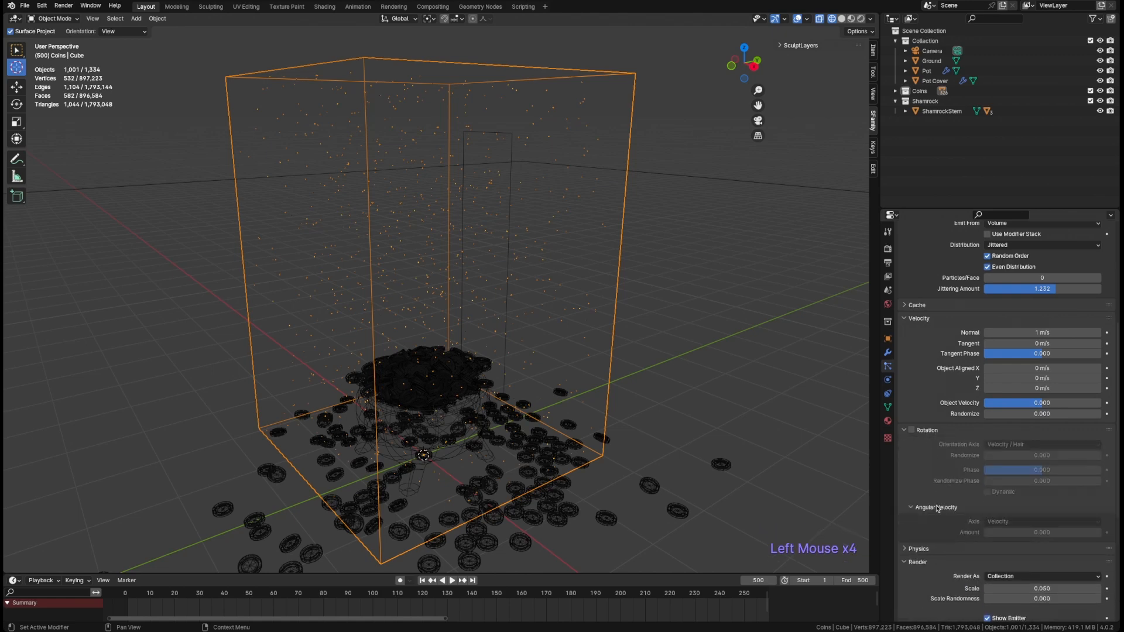
left_click(928, 433)
left_click(923, 444)
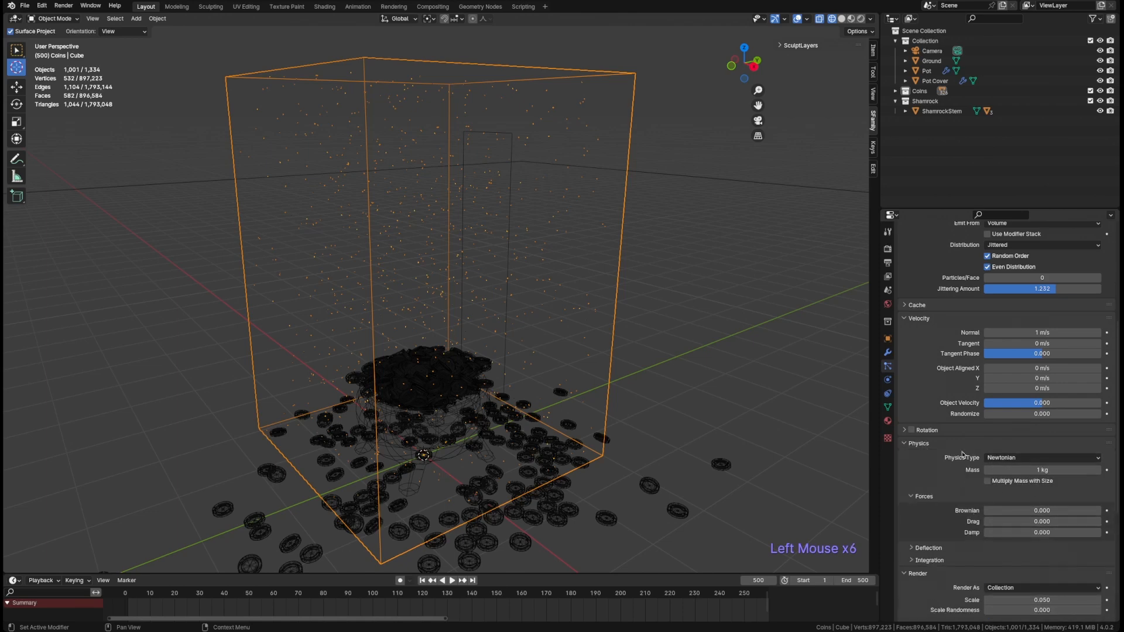
left_click(925, 446)
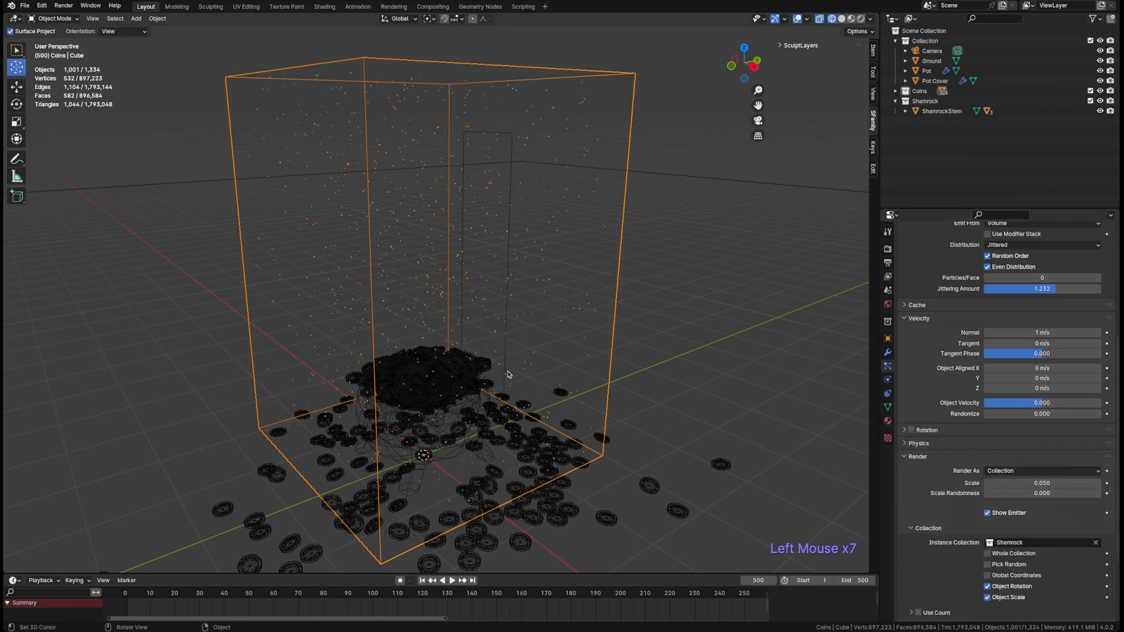
mouse_move(486, 369)
middle_mouse_down()
mouse_move(522, 351)
mouse_move(507, 364)
middle_mouse_up()
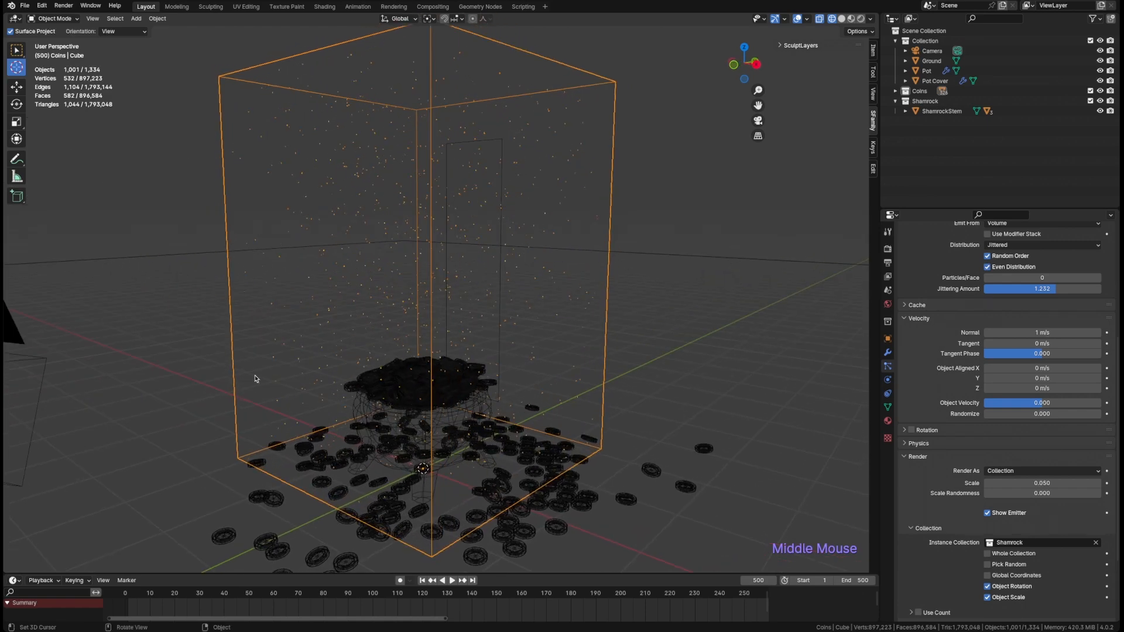
In the particles' viewport display settings, try Point and Circle, and set Display As to Cross.
scroll(936, 525, "down", 6)
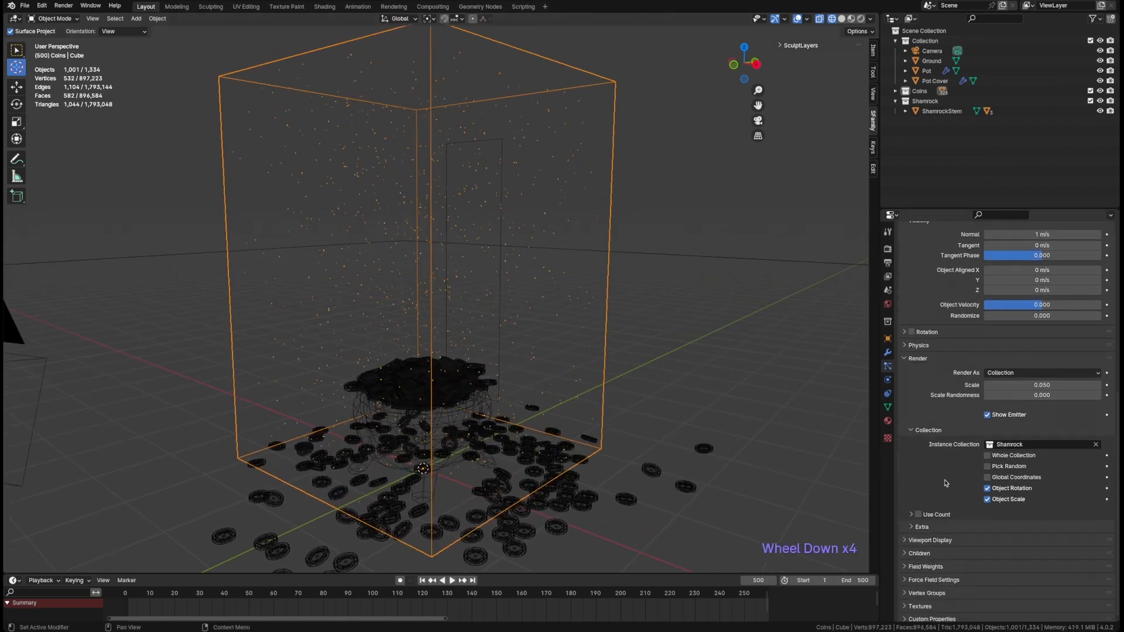
left_click(931, 537)
scroll(932, 547, "down", 4)
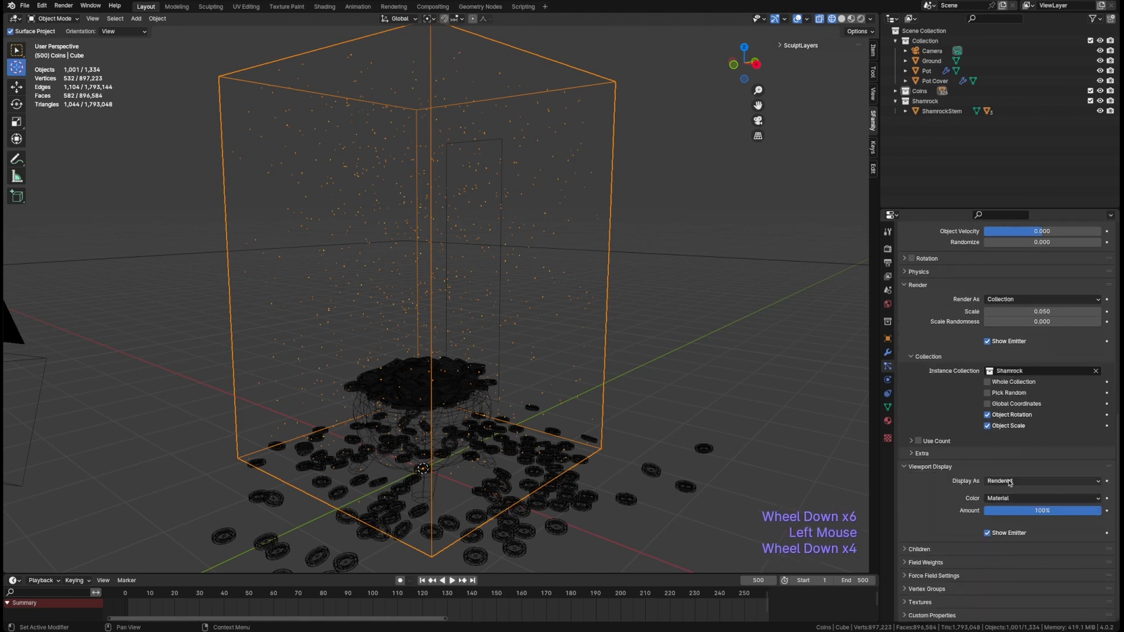
left_click(1020, 500)
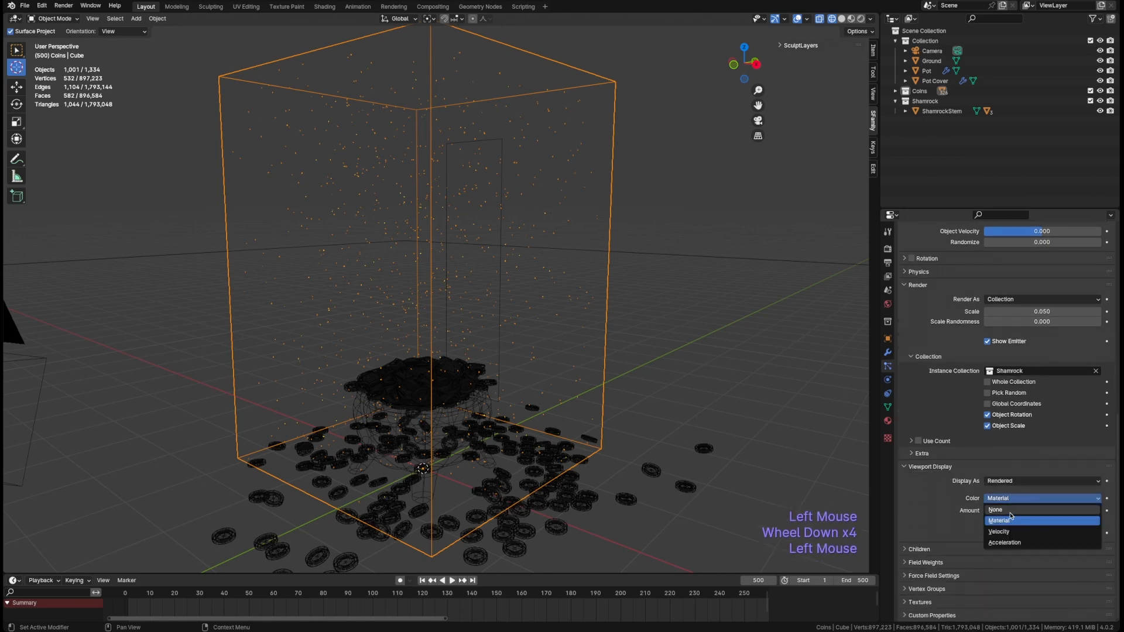
left_click(979, 514)
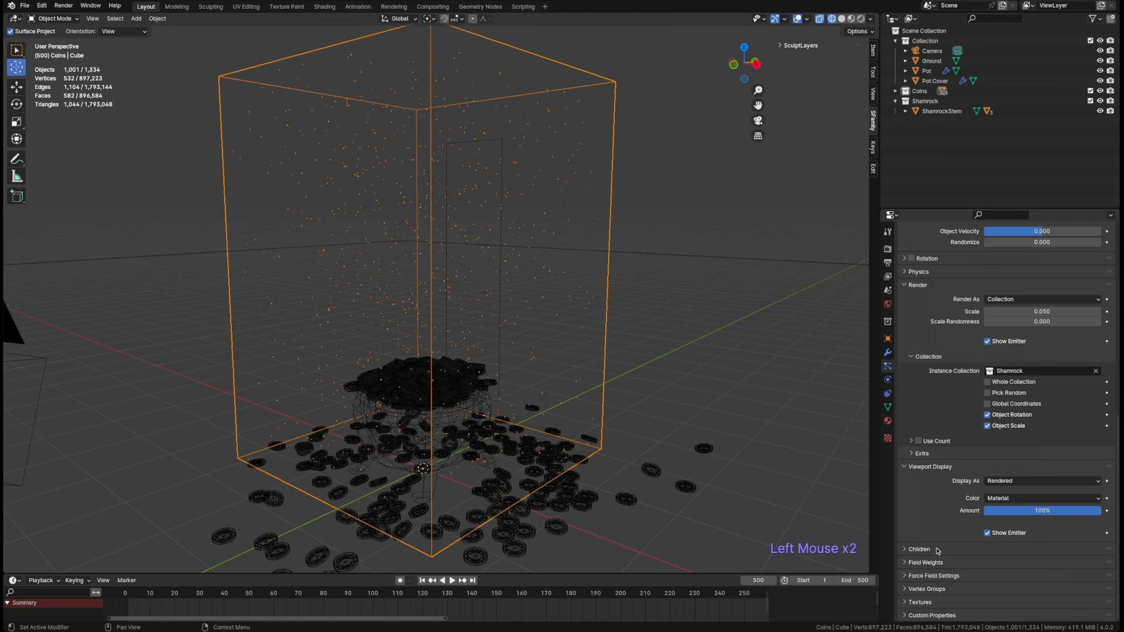
left_click(1000, 482)
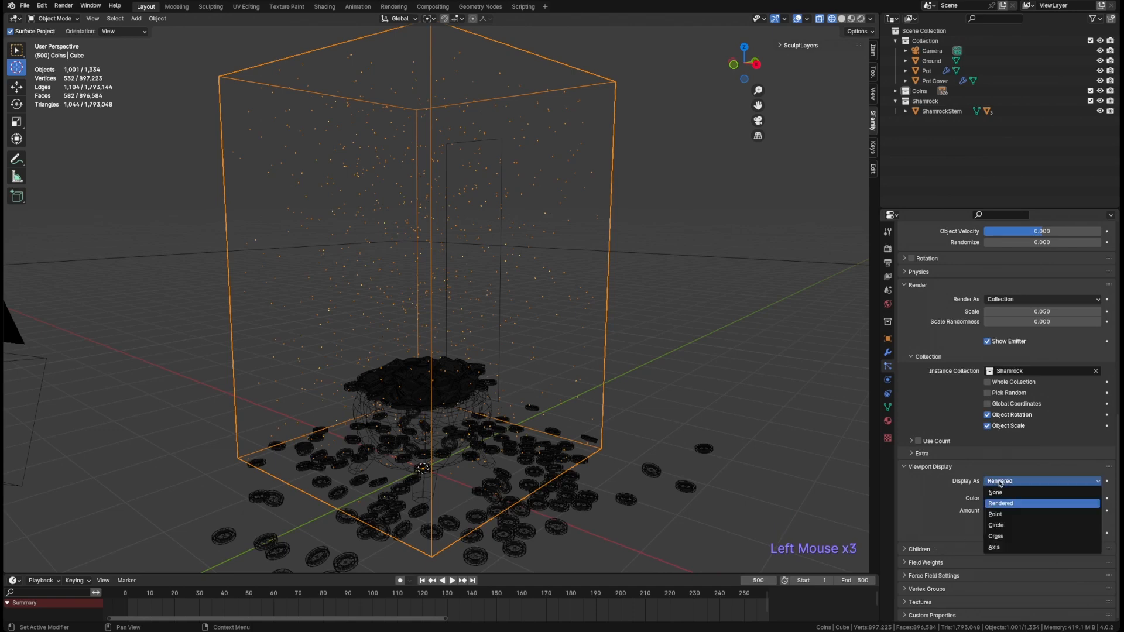
left_click(1001, 514)
left_click_drag(1010, 481, 1005, 525)
left_click_drag(1004, 483, 1005, 537)
middle_click_drag(644, 374, 513, 416)
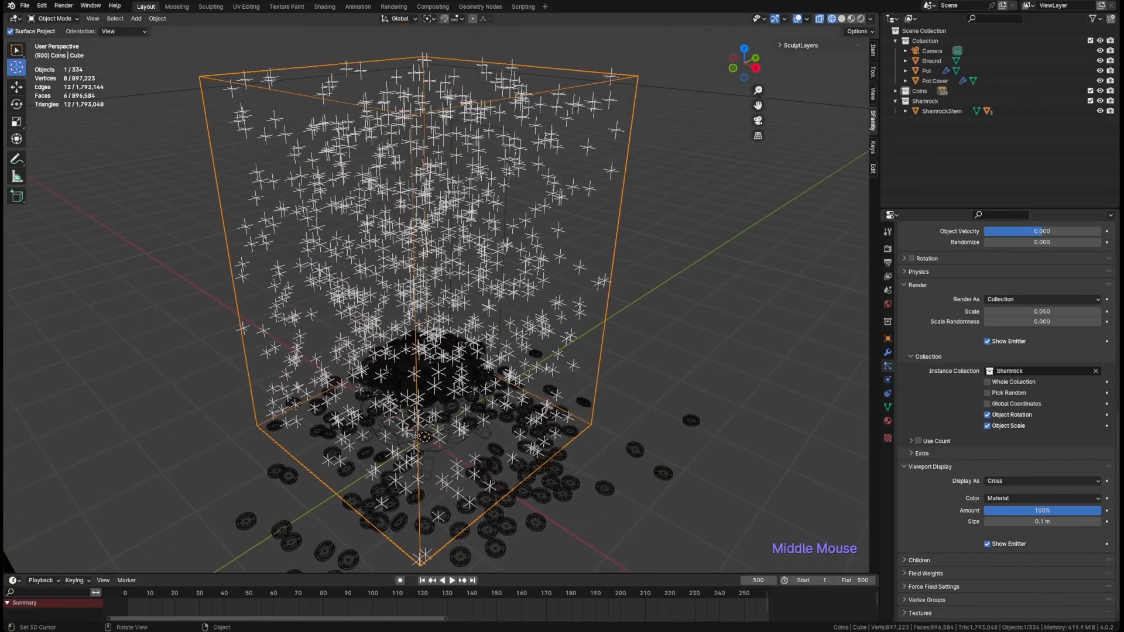
Try Rendered as the particles' viewport display, then return Display As to Cross.
mouse_move(485, 332)
middle_mouse_down()
mouse_move(523, 381)
mouse_move(476, 326)
mouse_move(535, 321)
mouse_move(498, 341)
middle_mouse_up()
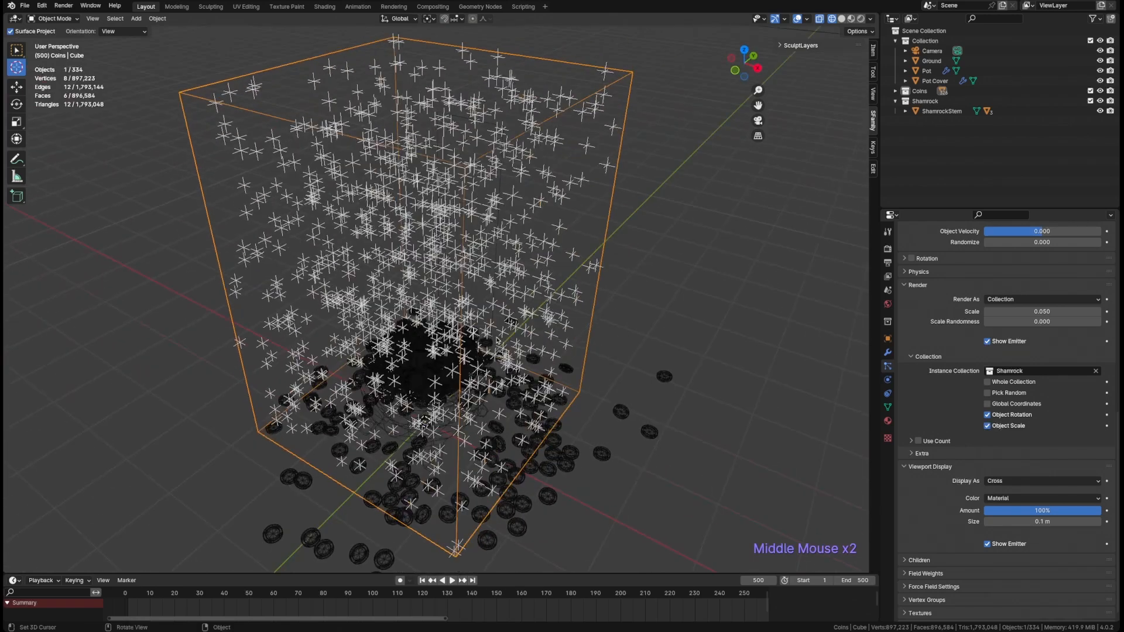
left_click(1012, 482)
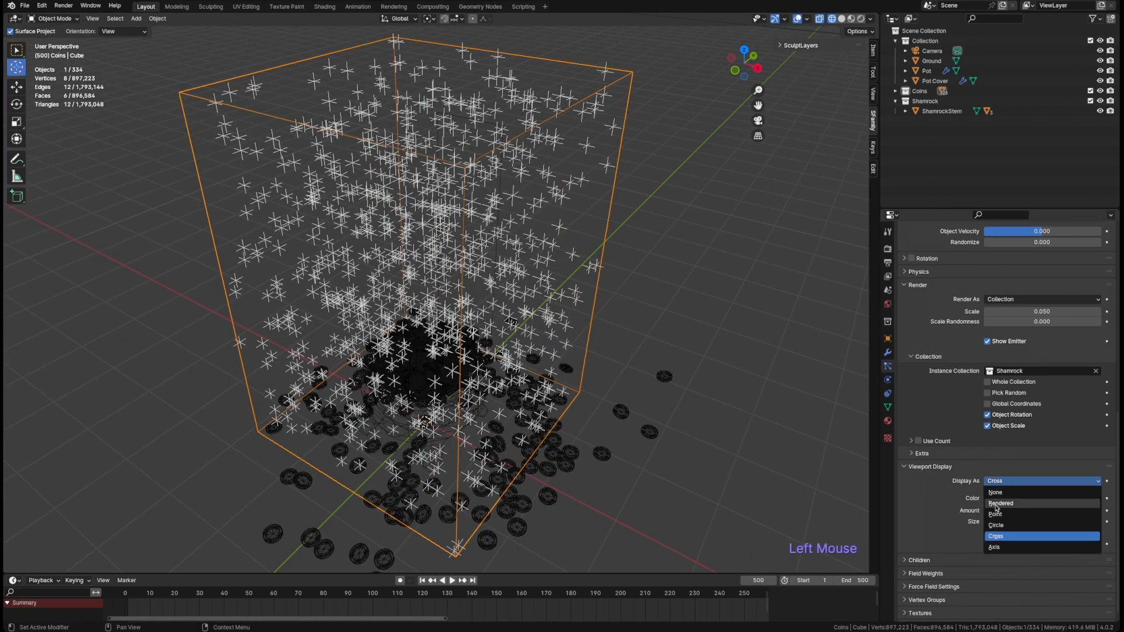
left_click(1001, 503)
middle_click_drag(463, 331, 462, 309)
left_click(1007, 480)
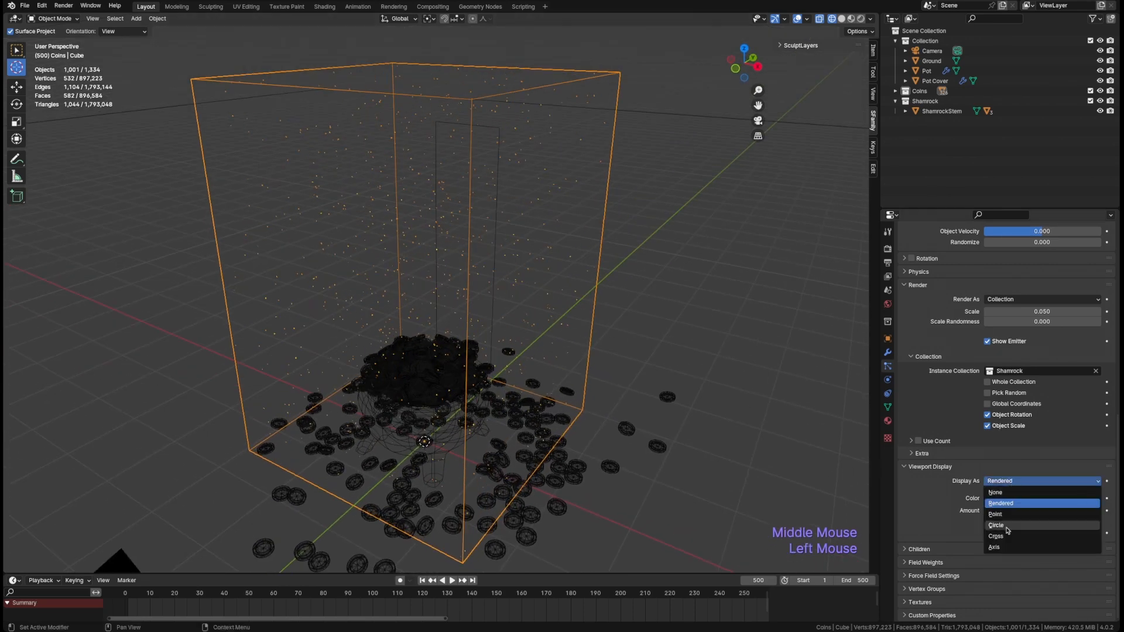
left_click(1007, 537)
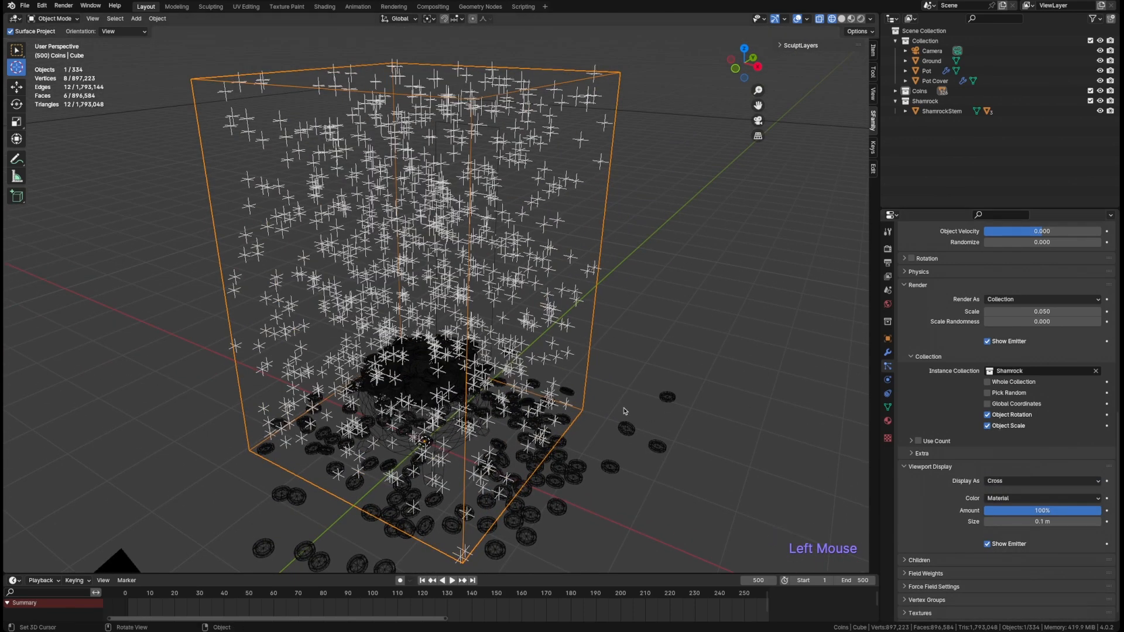
Set the particles' viewport display to Rendered, collapse the display settings, and return to the particle system's Render options.
scroll(945, 534, "down", 2)
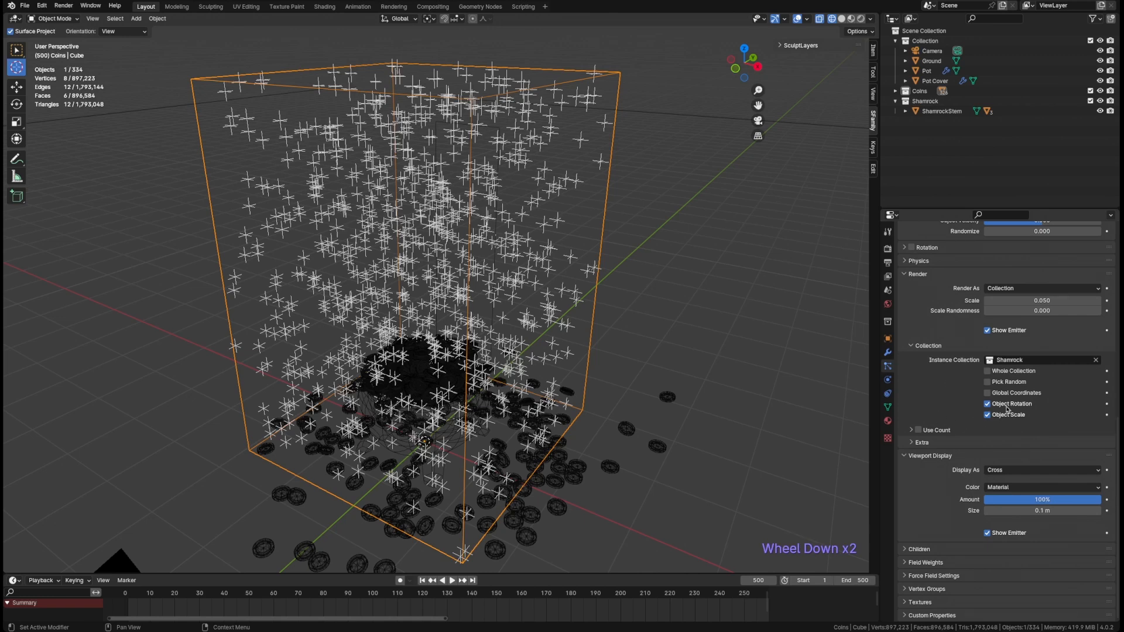
left_click(943, 432)
left_click(943, 431)
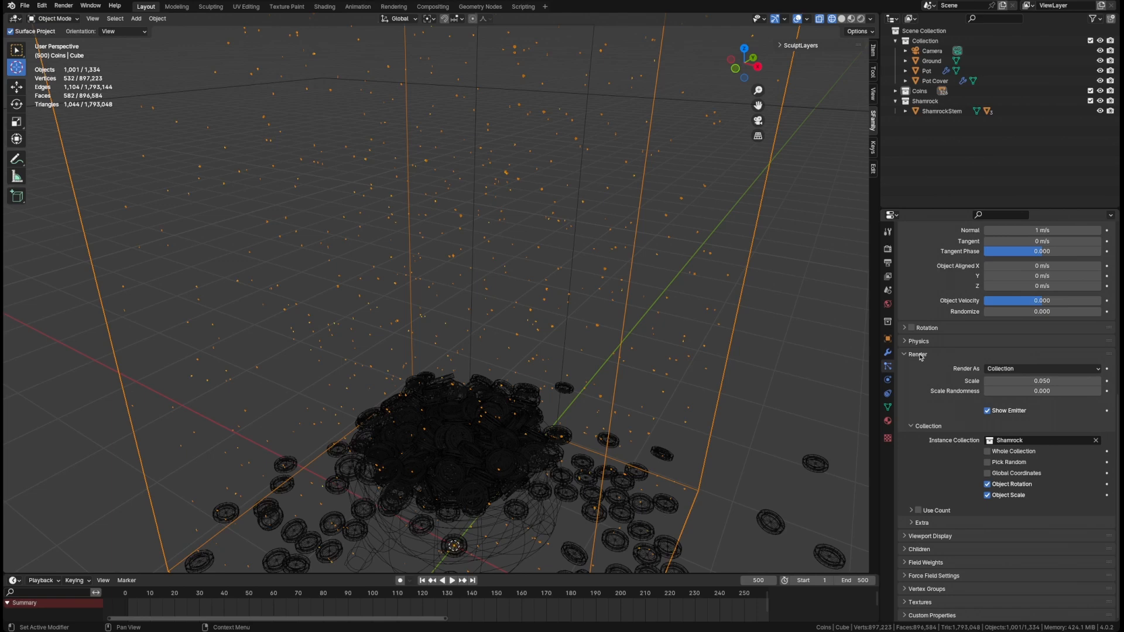
left_click(919, 355)
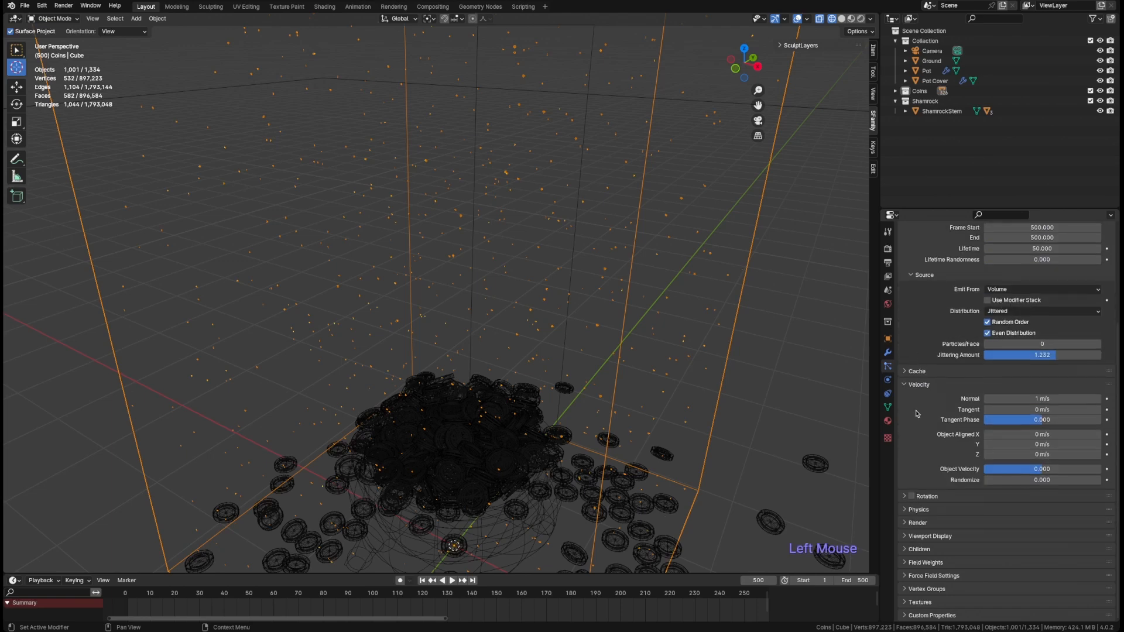
left_click(921, 523)
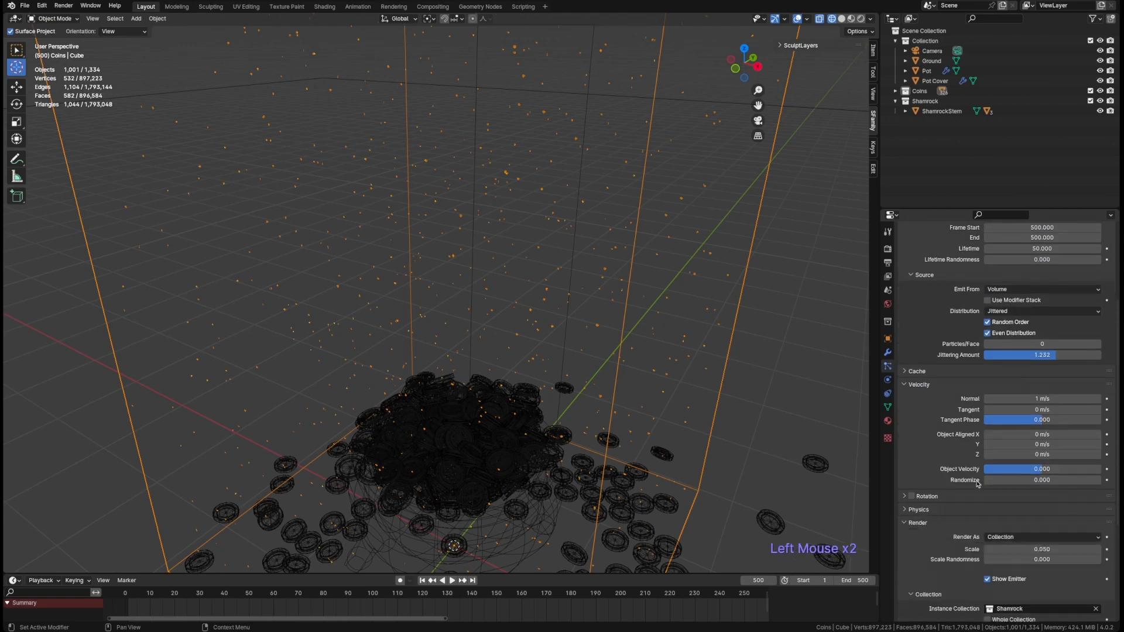
scroll(976, 484, "down", 3)
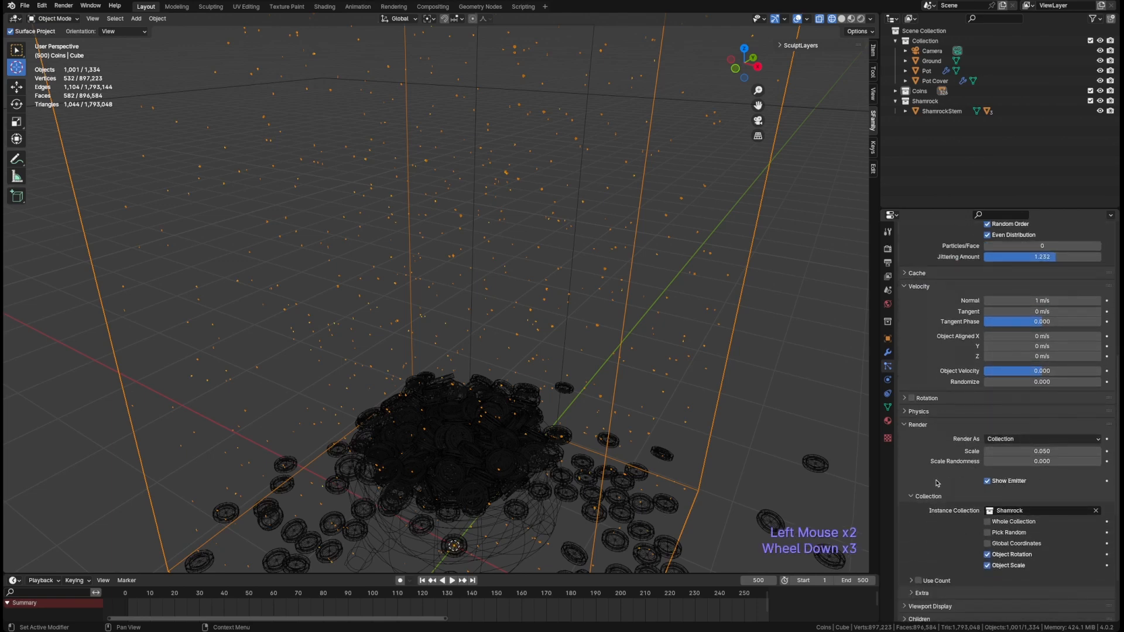
scroll(937, 483, "down", 6)
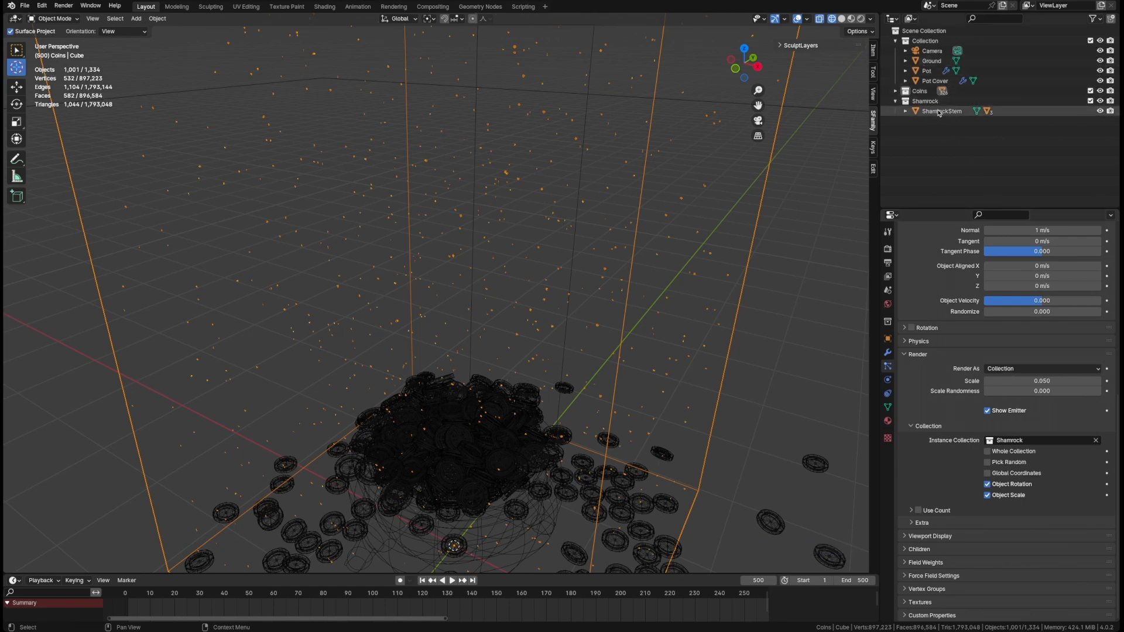
Raise the particles' render Scale to 0.360 and inspect the enlarged instances inside the box.
left_click(1021, 381)
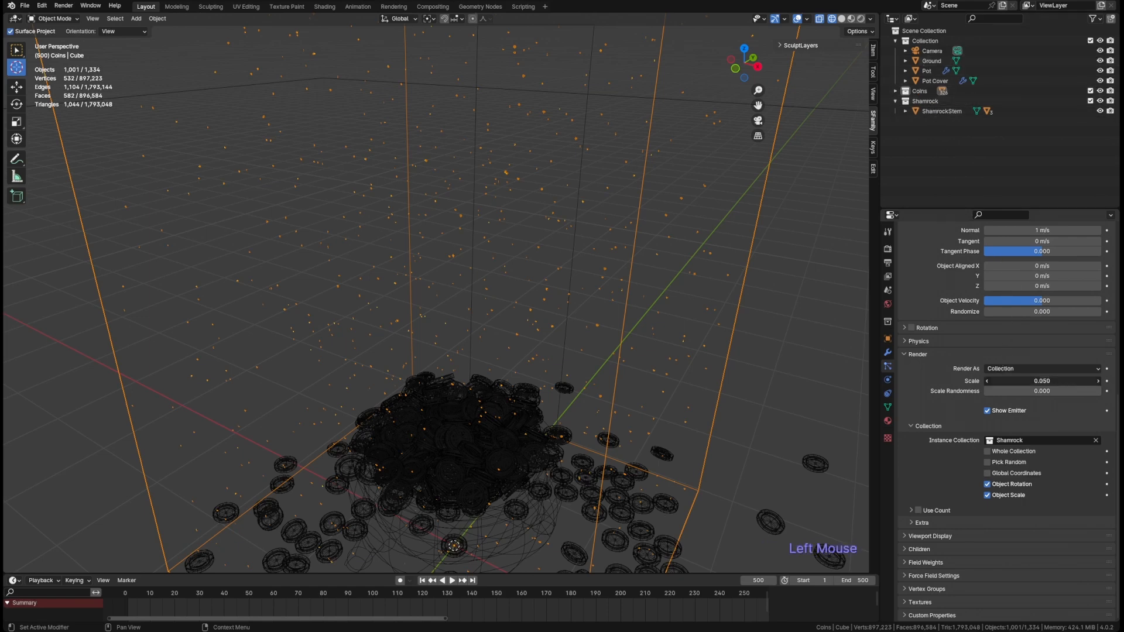
left_click_drag(1021, 380, 886, 345)
mouse_move(515, 305)
middle_mouse_down()
mouse_move(537, 301)
mouse_move(508, 306)
mouse_move(515, 312)
middle_mouse_up()
scroll(527, 304, "up", 4)
scroll(511, 308, "down", 6)
scroll(516, 312, "up", 2)
scroll(516, 312, "down", 1)
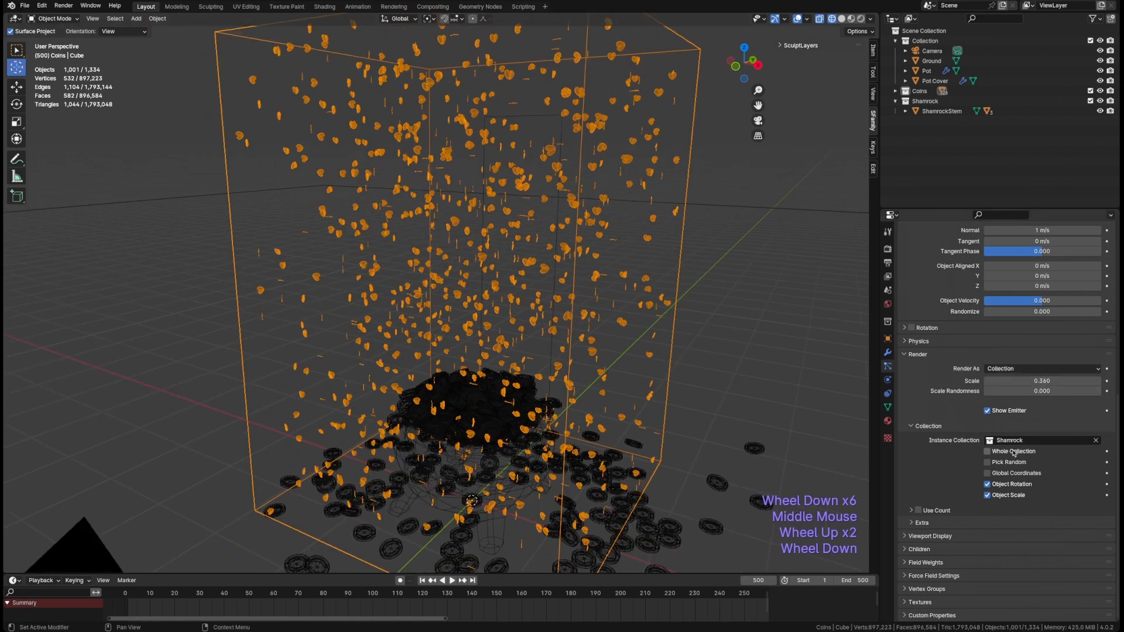
middle_click_drag(516, 267, 514, 265)
scroll(510, 263, "up", 2)
scroll(514, 265, "down", 2)
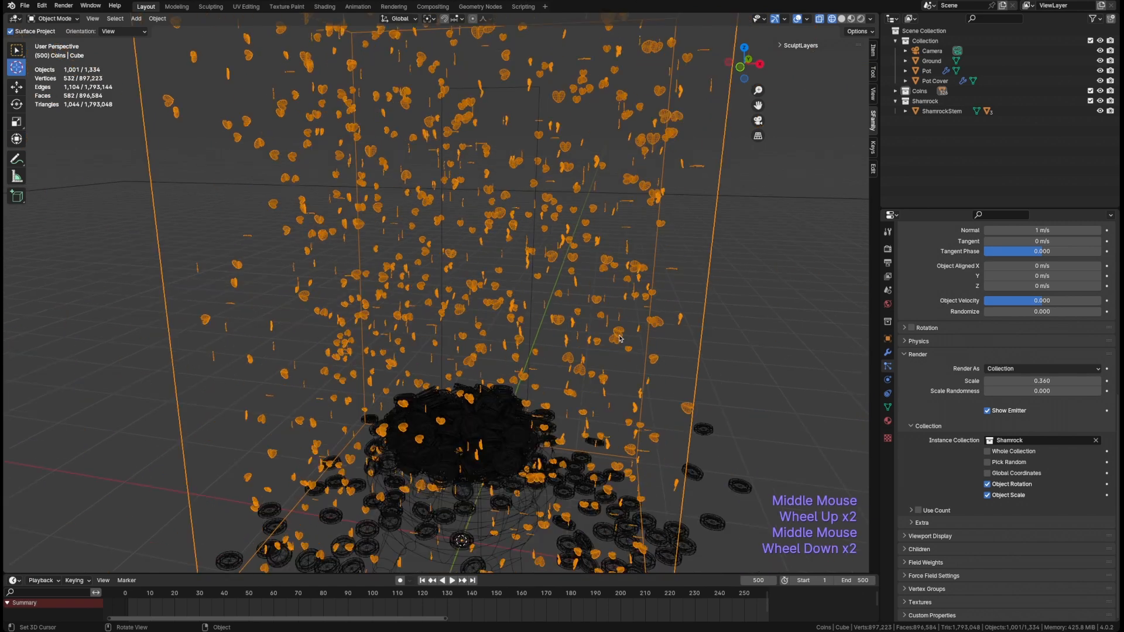
Enable Whole Collection for the Shamrock instances and set the particles' render Scale to 0.218.
left_click(1009, 452)
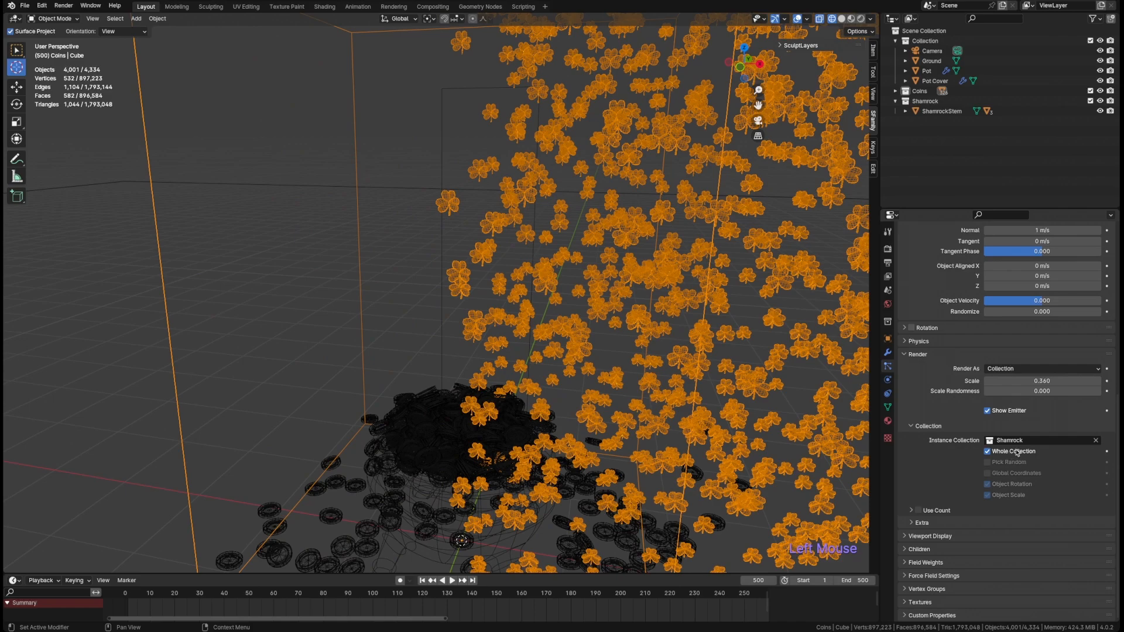
middle_click_drag(656, 374, 530, 353, "shift")
scroll(581, 336, "down", 4)
scroll(564, 353, "up", 1)
scroll(550, 350, "up", 2)
scroll(530, 353, "up", 1)
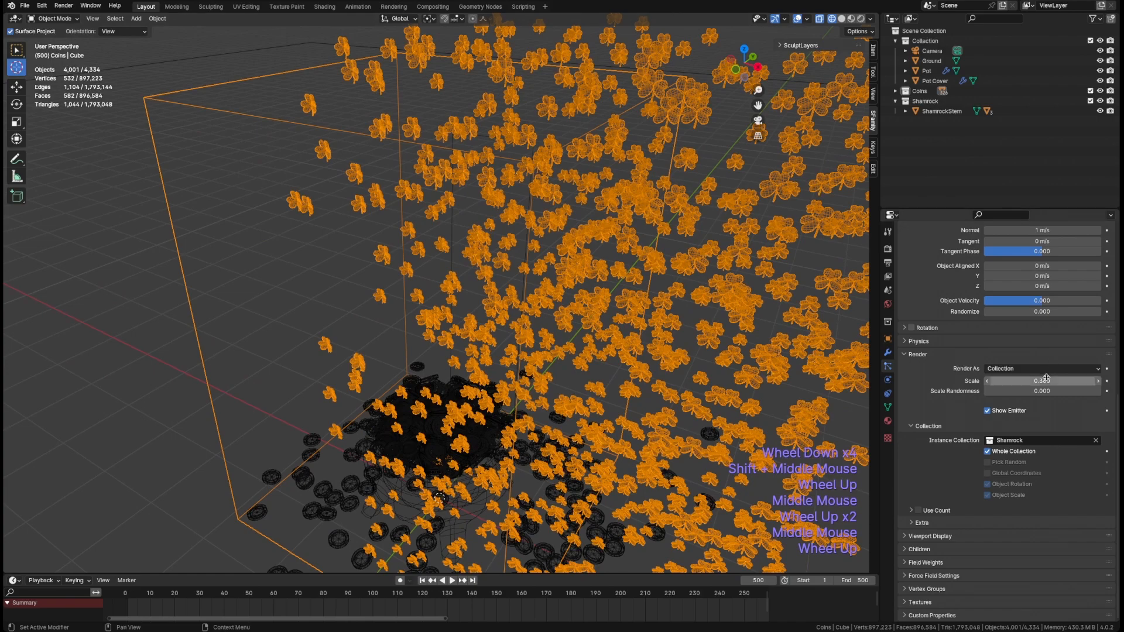
left_click_drag(1046, 378, 1017, 377)
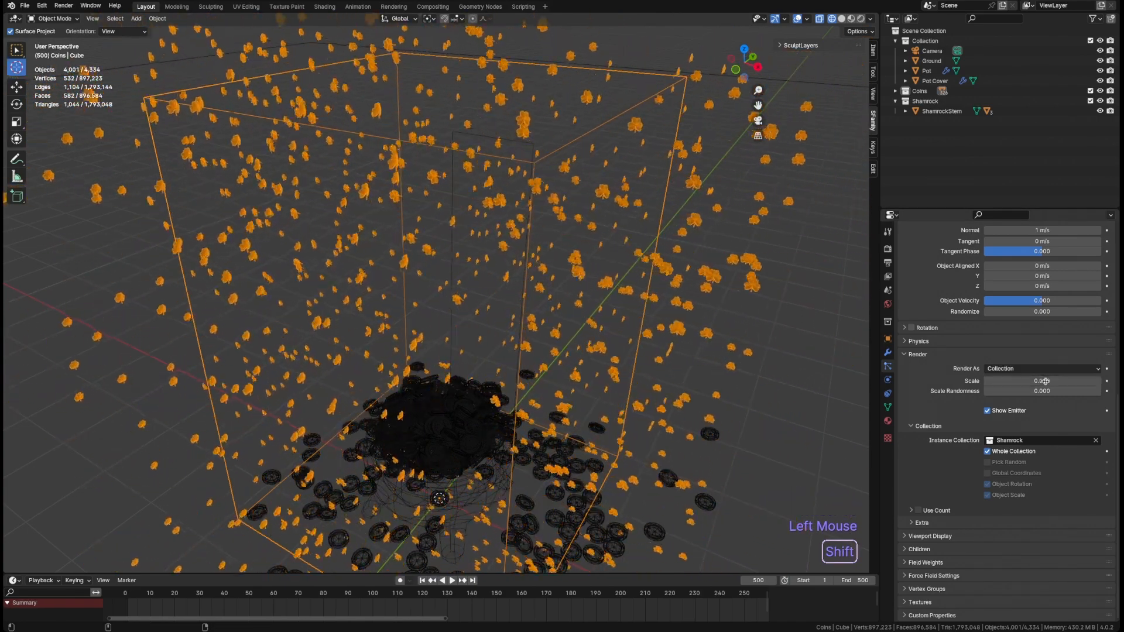
Compare the instances with Whole Collection off and with Pick Random on, then turn Pick Random off and Whole Collection back on.
left_click(988, 451)
middle_click_drag(433, 281, 446, 285)
scroll(447, 285, "up", 4)
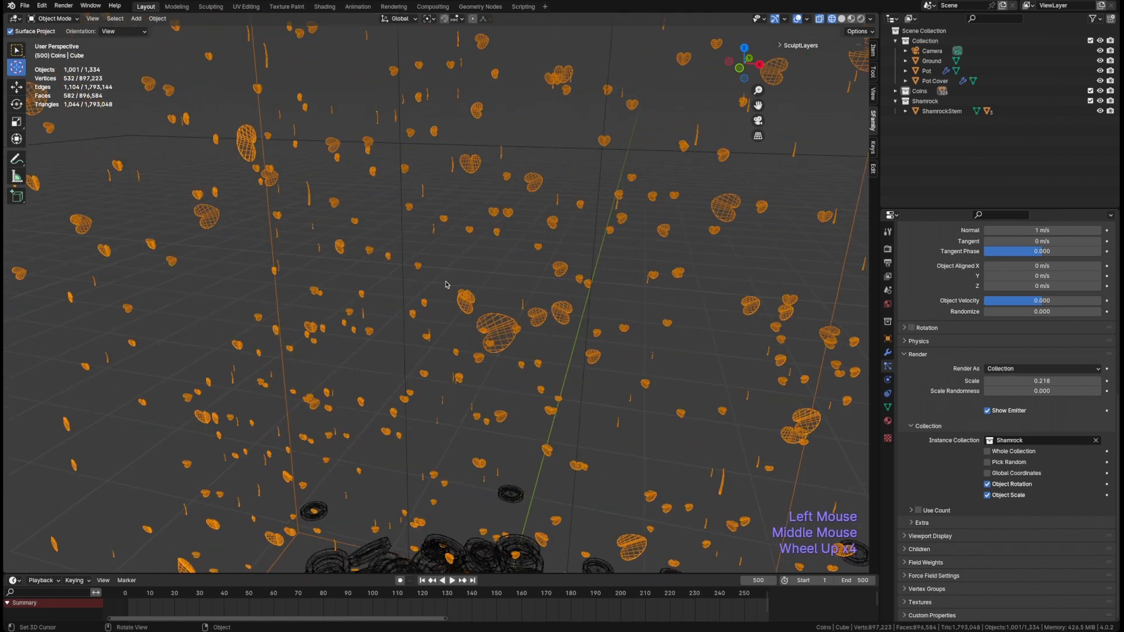
left_click(1026, 454)
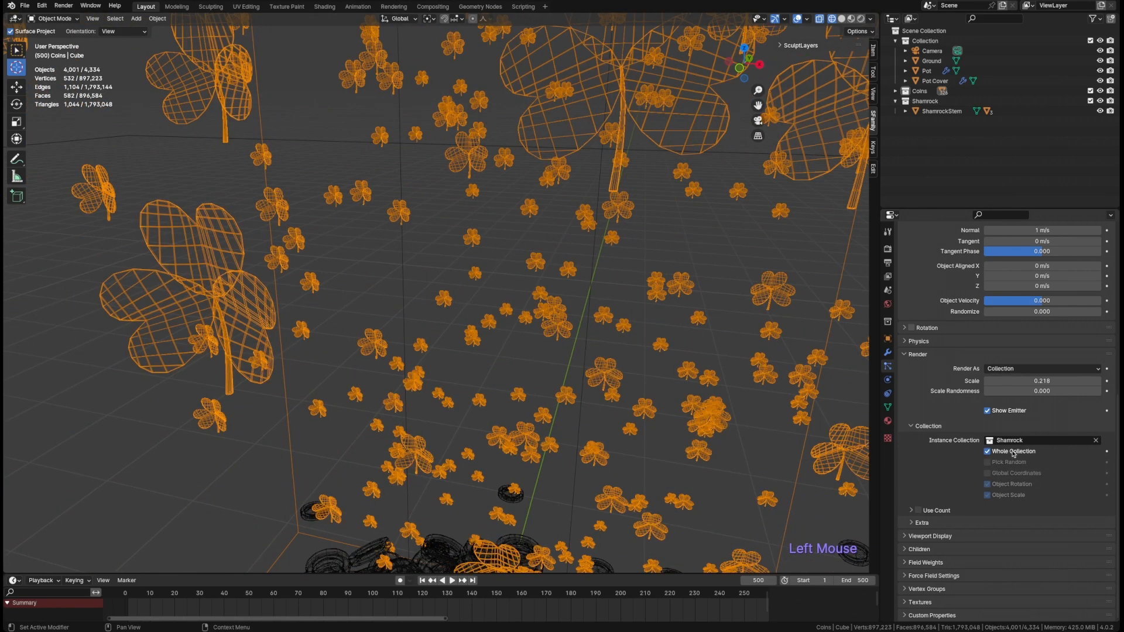
left_click(1013, 452)
left_click(1008, 464)
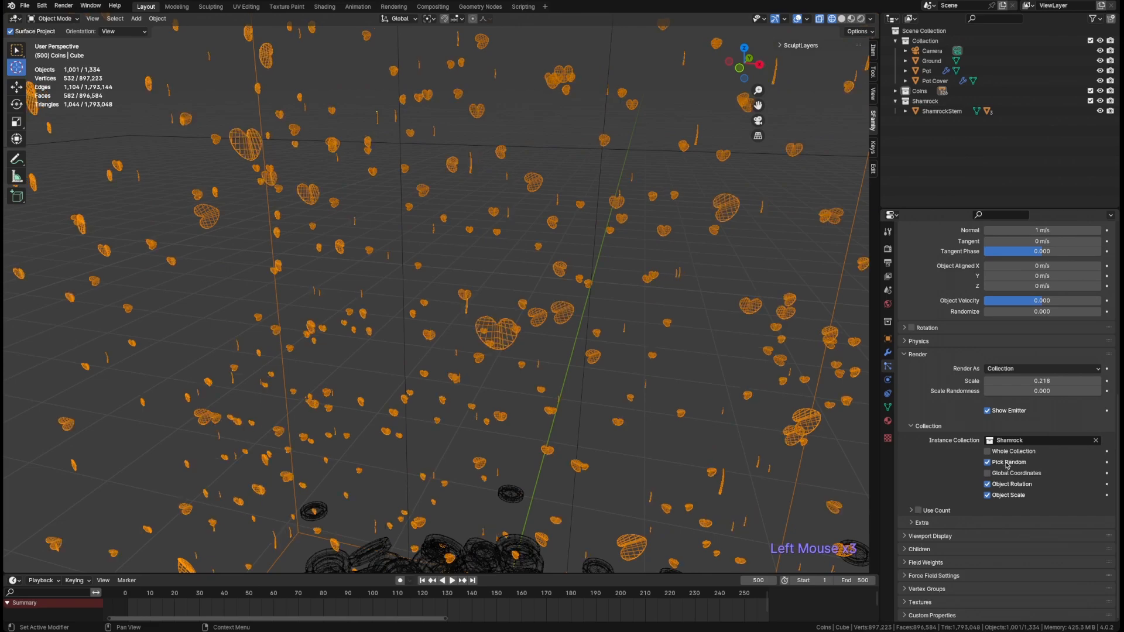
left_click(1008, 461)
left_click(1010, 454)
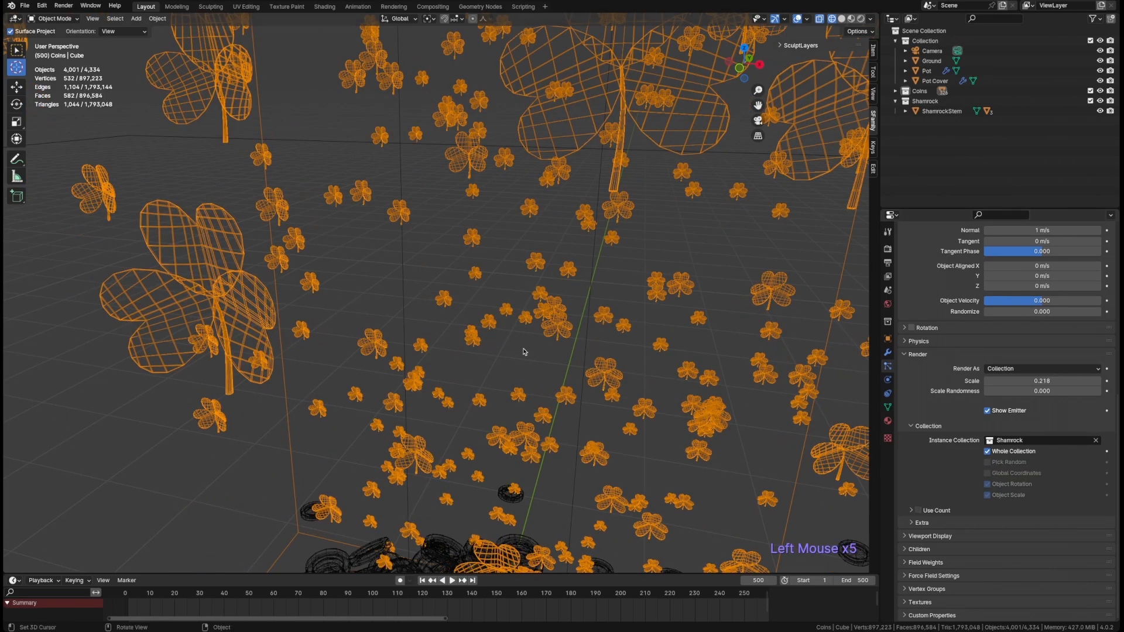
Check the parts grouped under ShamrockStem, then examine the shamrocks' orientation and spread from the side and in perspective.
mouse_move(525, 351)
middle_mouse_down()
mouse_move(544, 359)
mouse_move(530, 351)
middle_mouse_up()
middle_click_drag(606, 321, 656, 306)
scroll(617, 309, "down", 2)
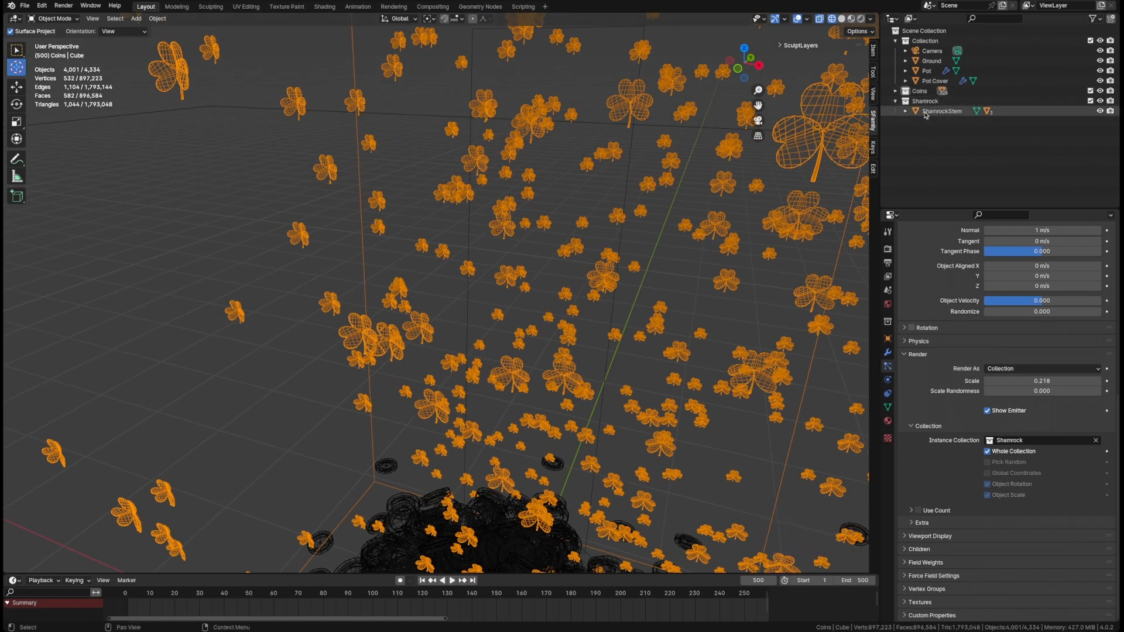
left_click(906, 111)
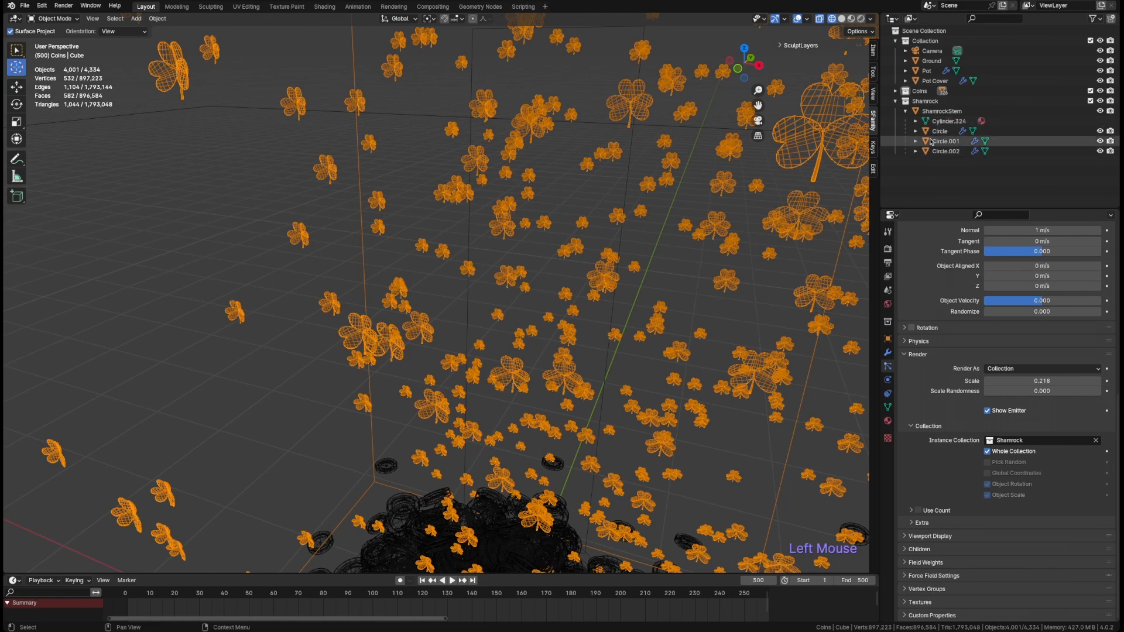
left_click(907, 112)
middle_click_drag(492, 337, 605, 340)
scroll(549, 343, "down", 2)
scroll(448, 306, "up", 4)
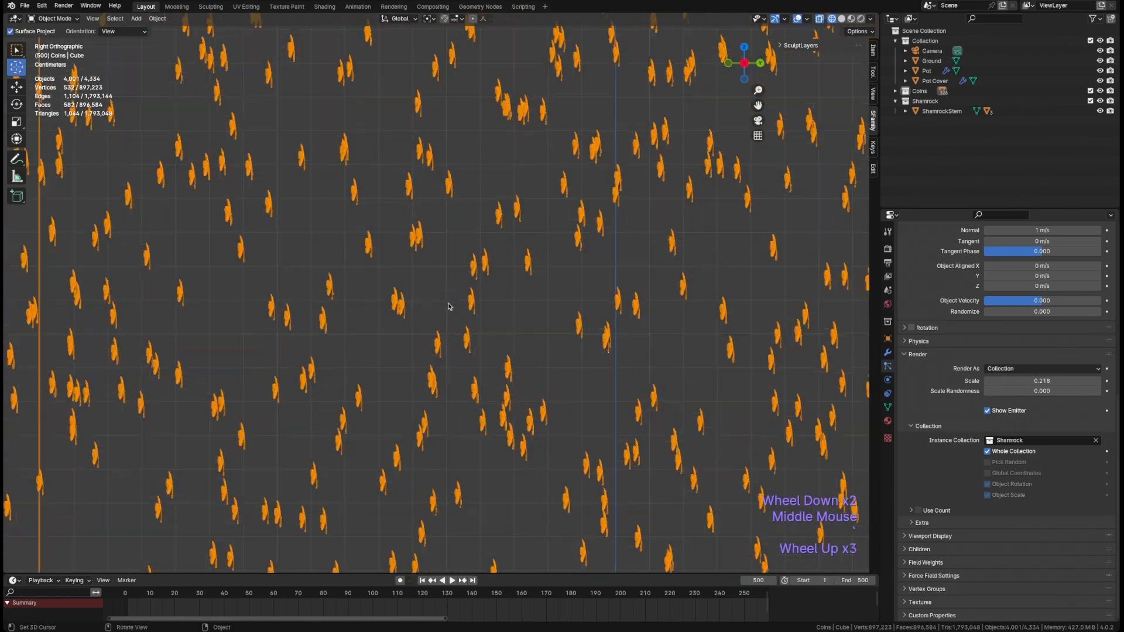
scroll(441, 319, "down", 3)
scroll(441, 322, "up", 1)
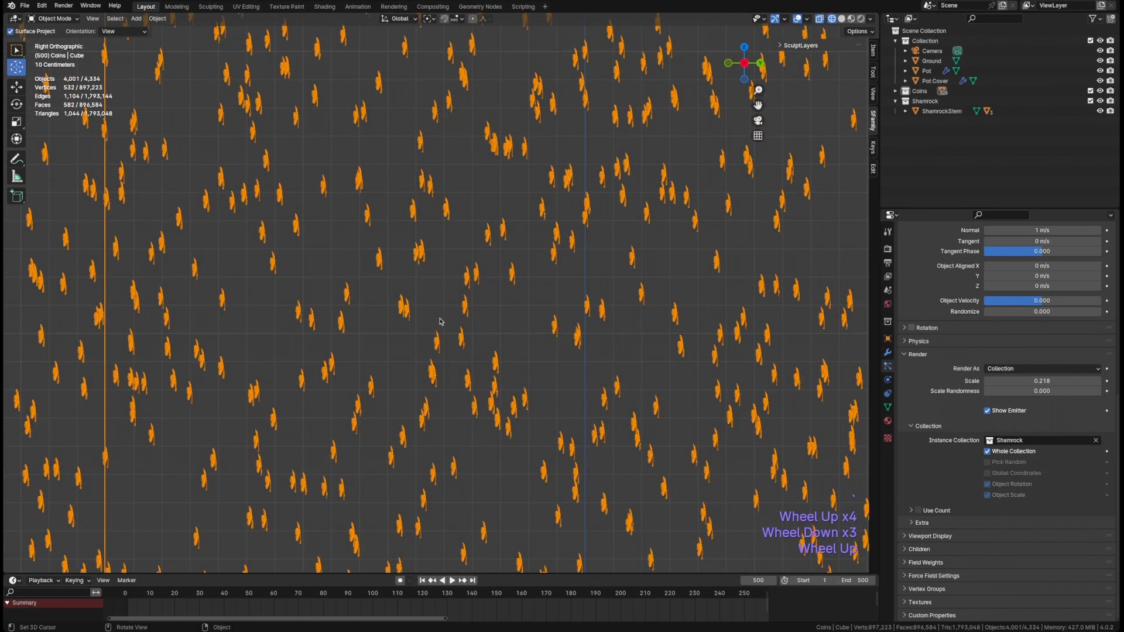
middle_click_drag(441, 321, 460, 304)
scroll(451, 310, "down", 3)
scroll(460, 305, "down", 1)
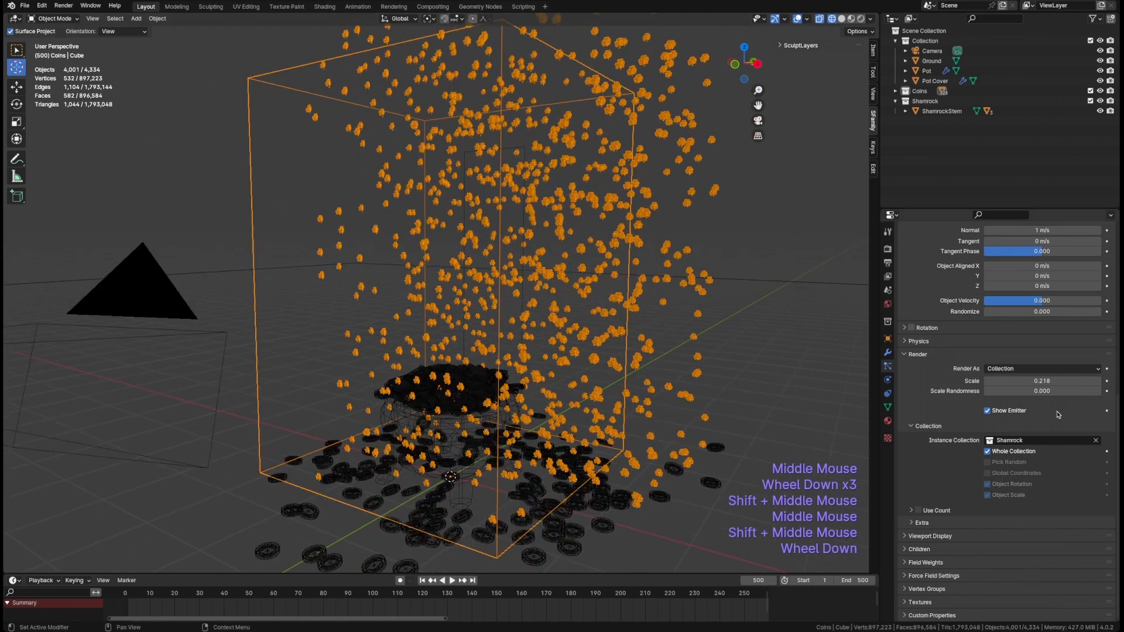
scroll(447, 398, "up", 1)
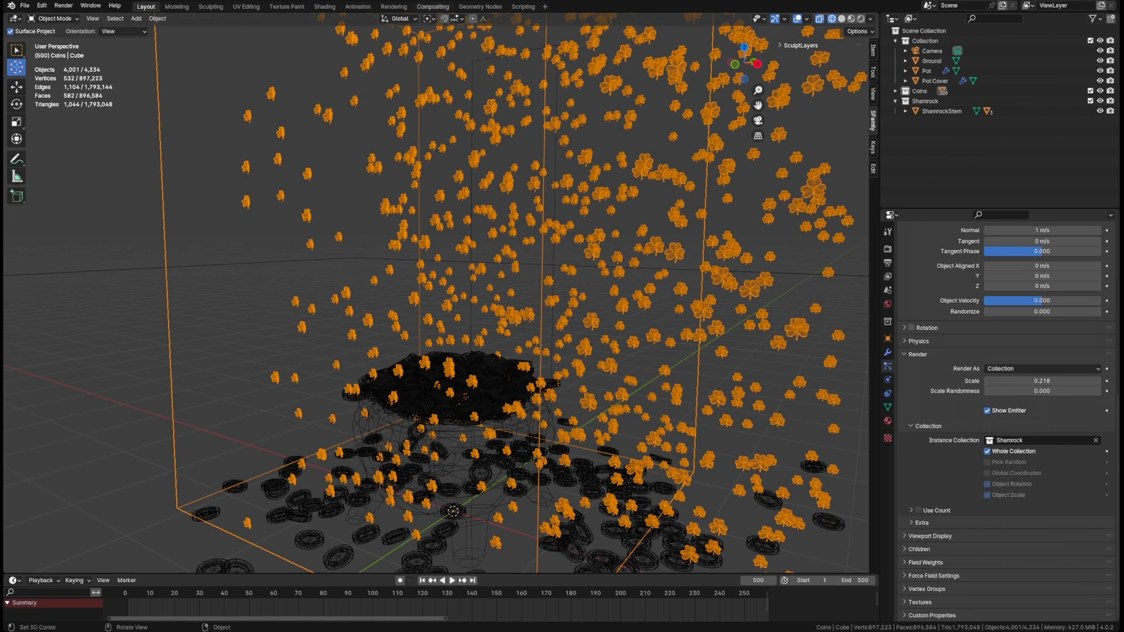
In the Shading workspace, give the emitter box a new material named Emitter with its Alpha set to 0.
left_click(326, 7)
middle_click_drag(522, 265, 507, 265)
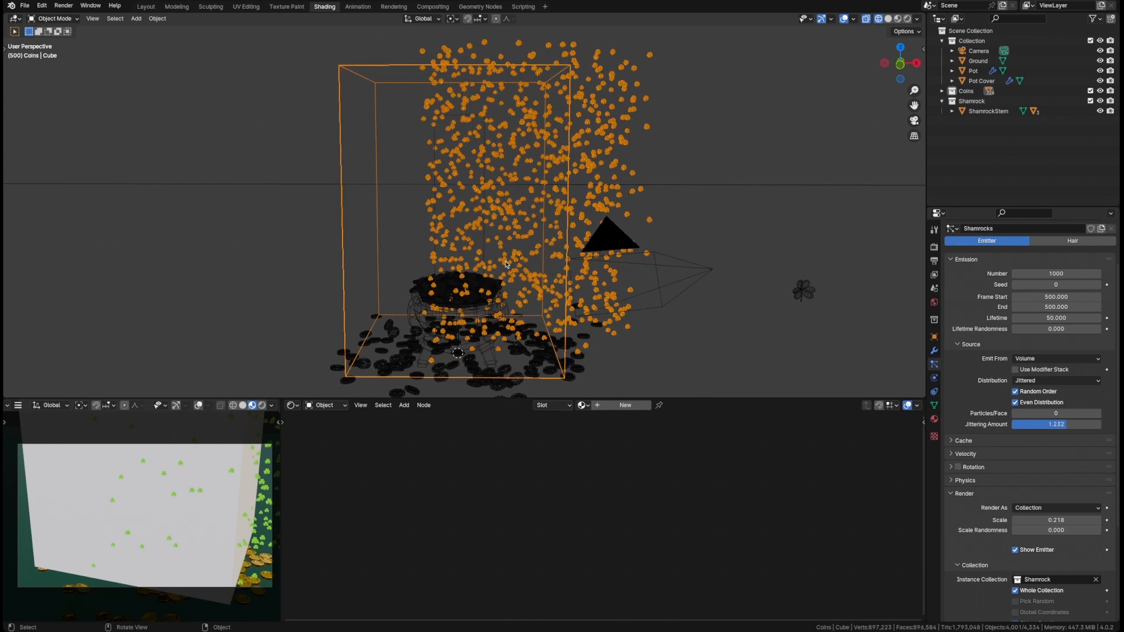
scroll(246, 532, "up", 4)
scroll(198, 530, "down", 3)
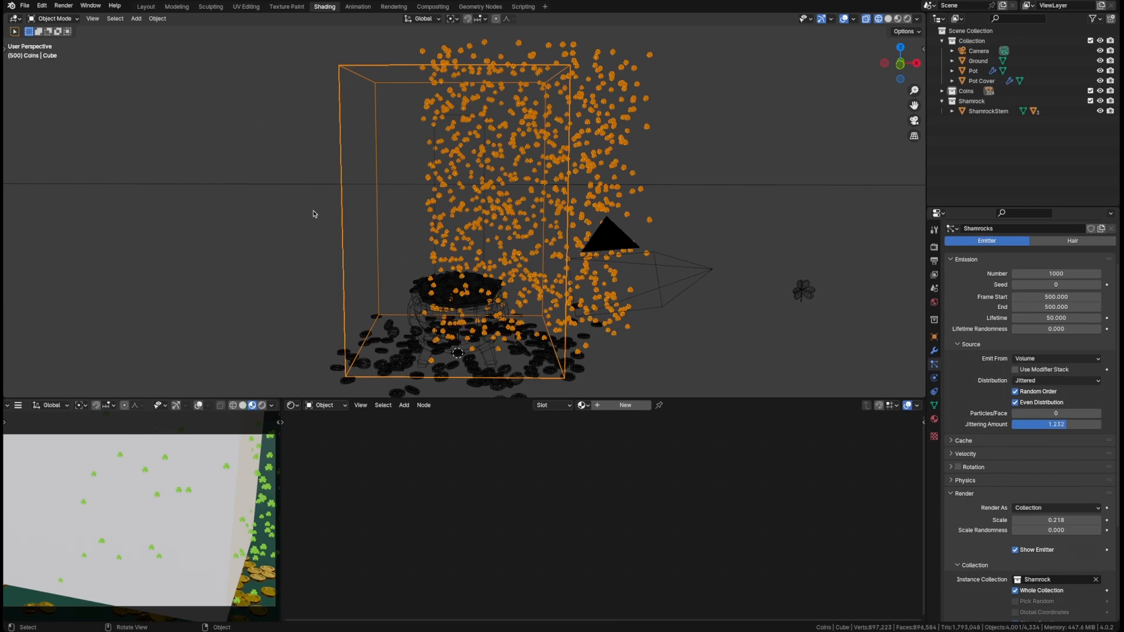
left_click_drag(319, 215, 362, 254)
left_click(627, 405)
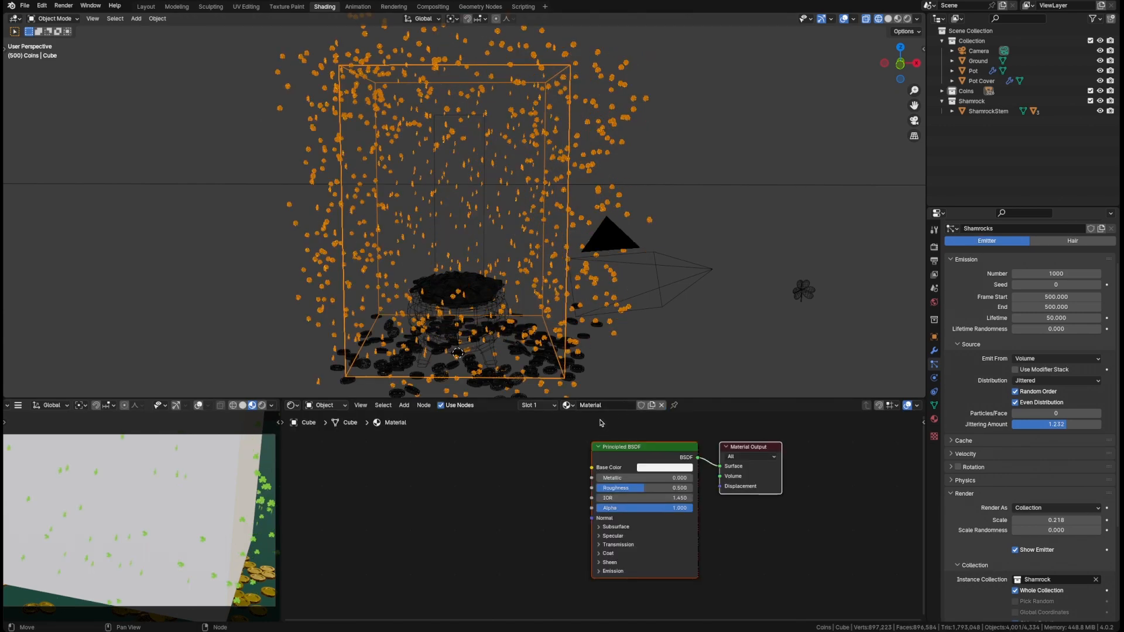
left_click(605, 405)
type("Emitter")
key("Return")
left_click_drag(609, 449, 523, 453)
left_click_drag(590, 514, 509, 514)
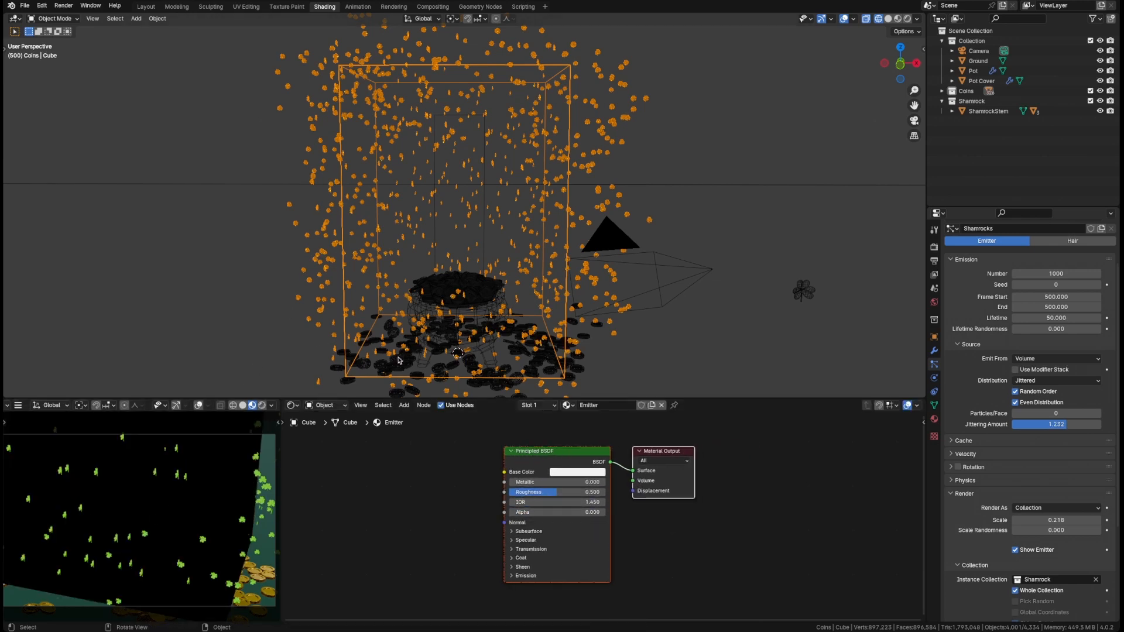
Show the main viewport in Rendered shading to check the shamrocks around the pot.
key("z")
left_click(732, 77)
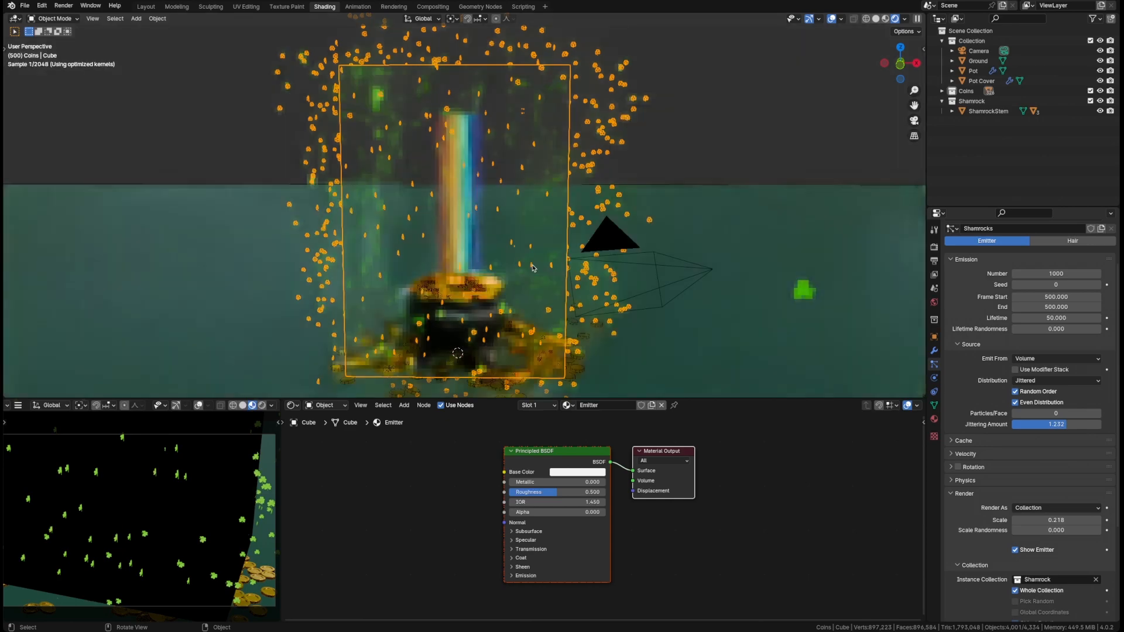
middle_click_drag(520, 259, 363, 309)
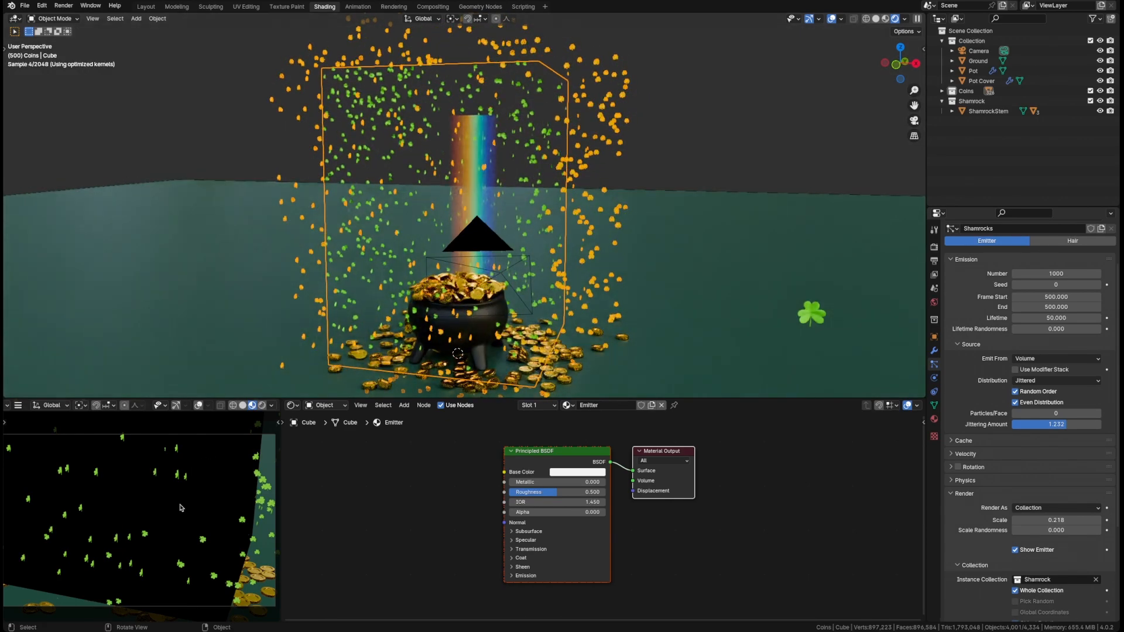
Switch the small camera preview to Rendered shading and reveal its shading controls.
key("z")
left_click(201, 481)
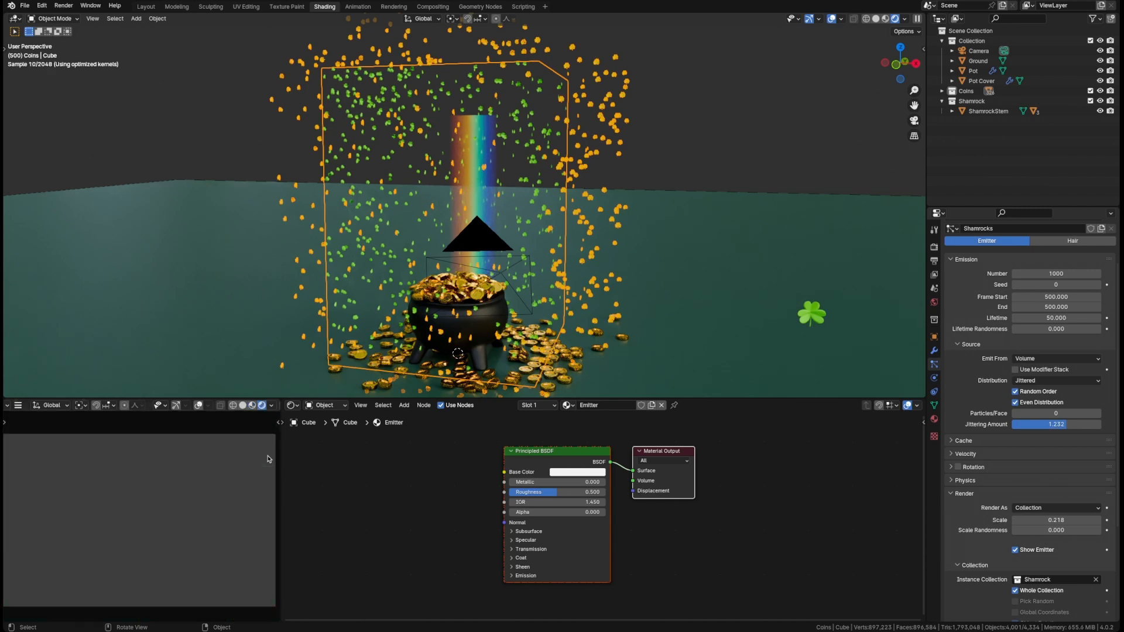
left_click(272, 405)
left_click(275, 409)
scroll(275, 409, "down", 1)
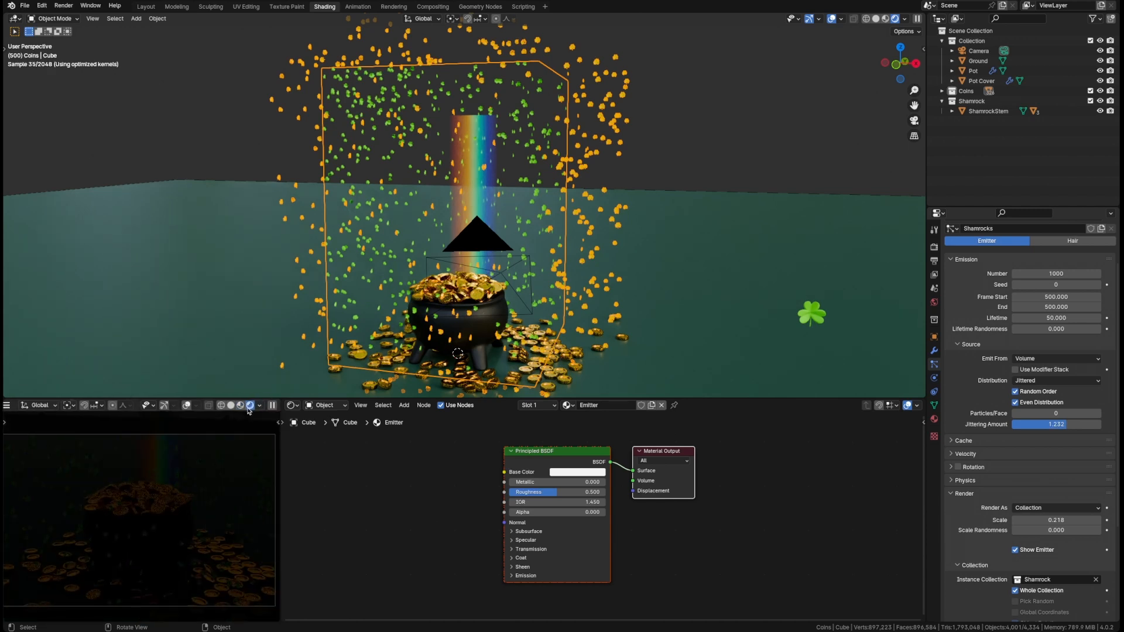
left_click(260, 406)
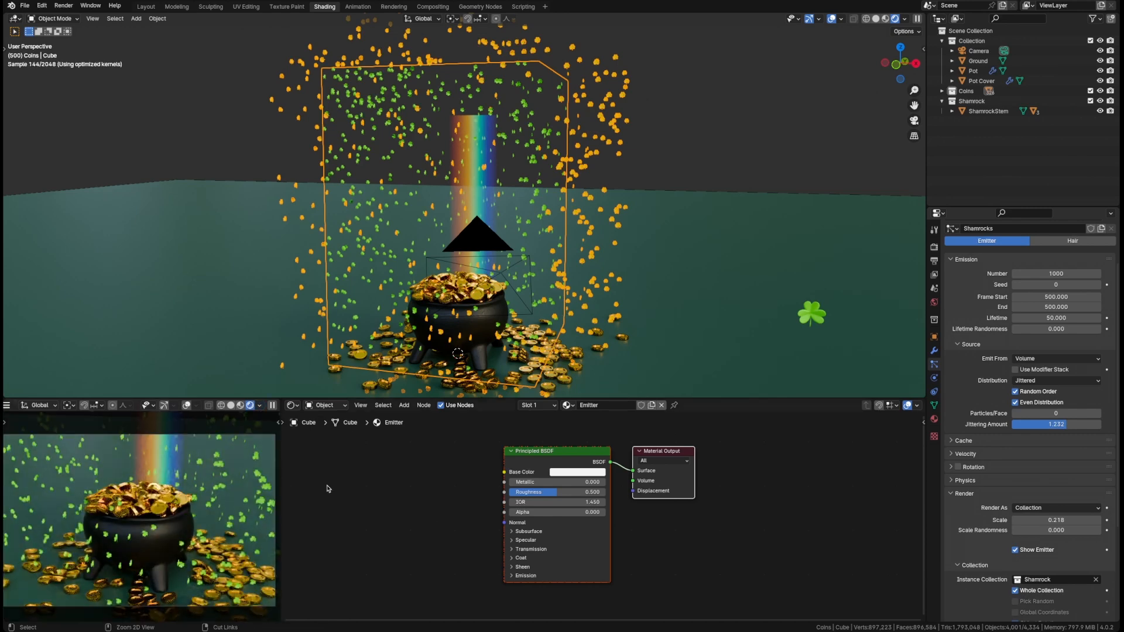
Save the file and return to the Layout workspace with the emitter box in view.
key("ctrl+s")
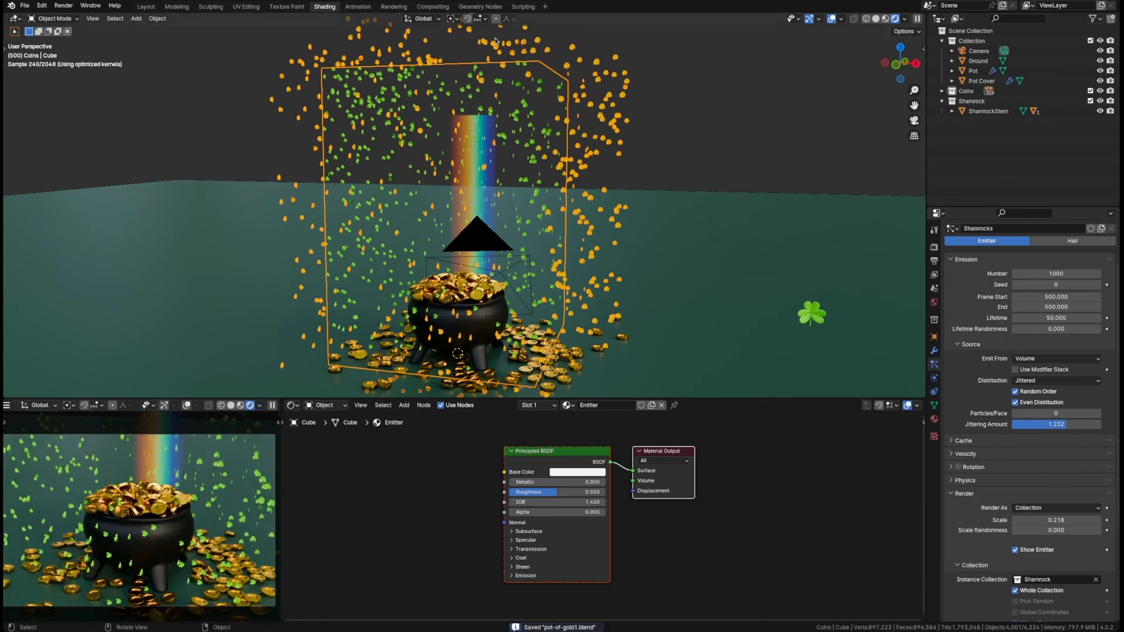
left_click(145, 6)
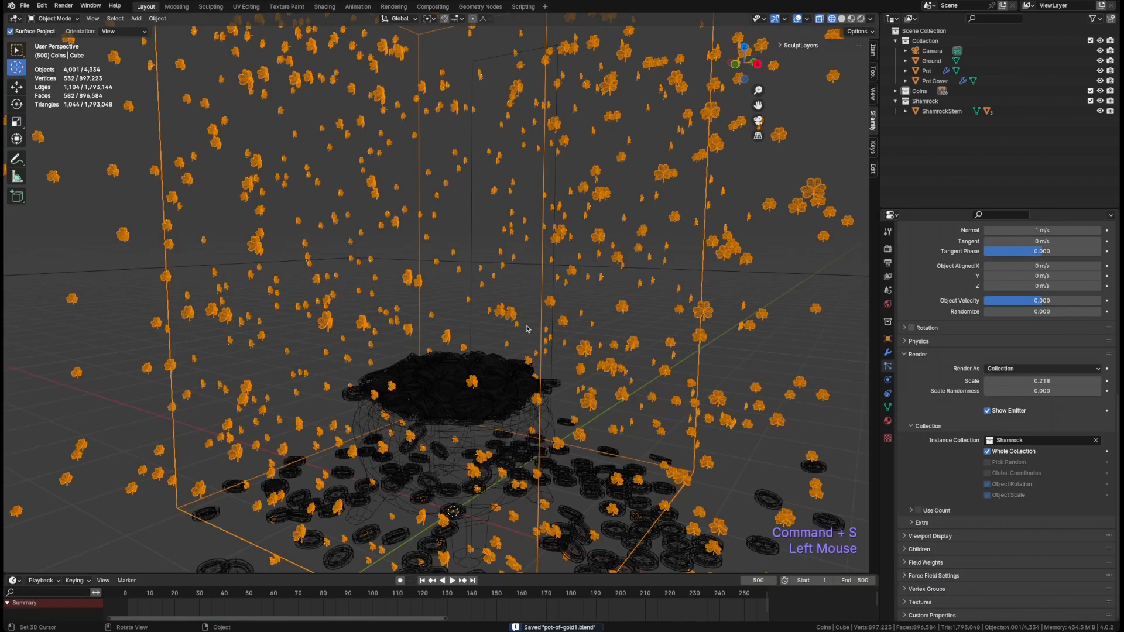
scroll(485, 367, "down", 2)
scroll(485, 368, "up", 1)
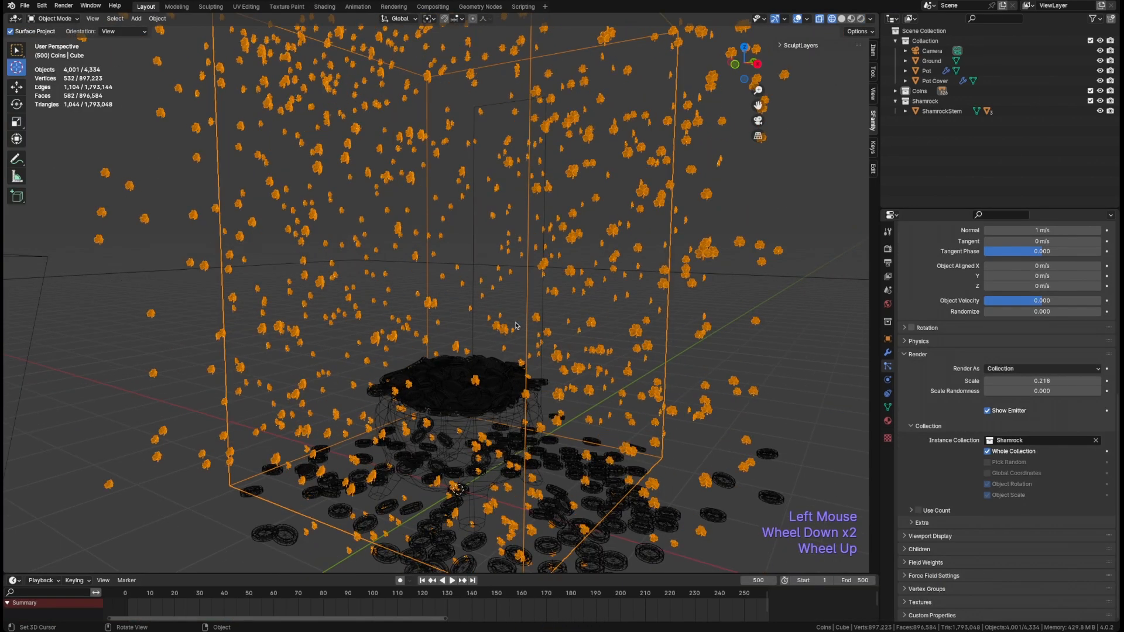
Compare the shamrocks and emitter box in Rendered and Solid shading, and go back to Wireframe.
key("z")
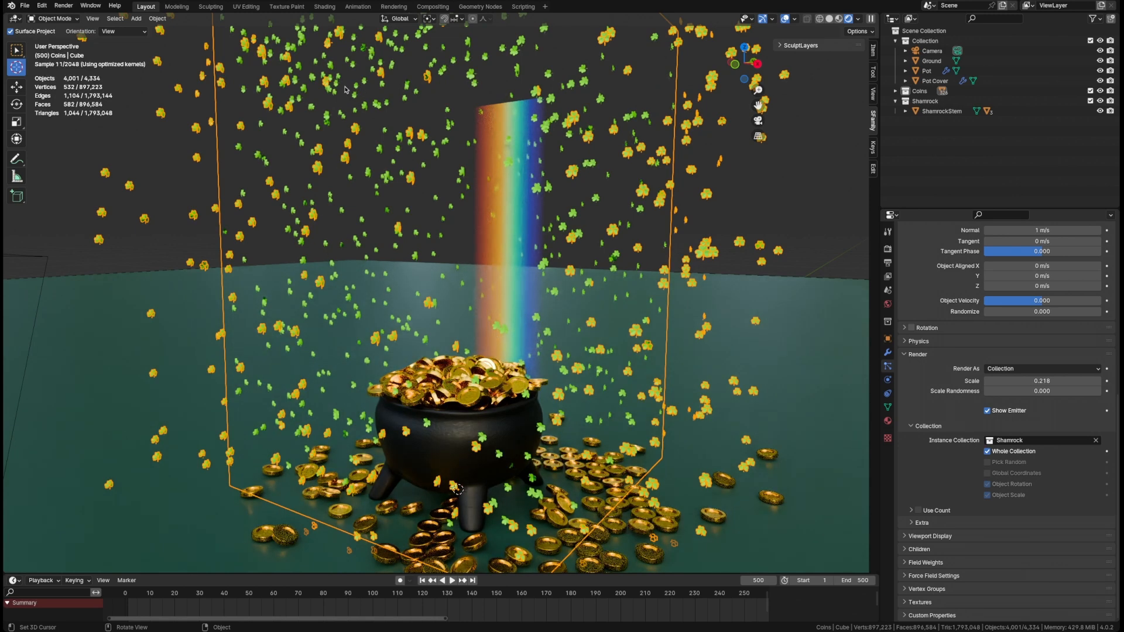
key("z")
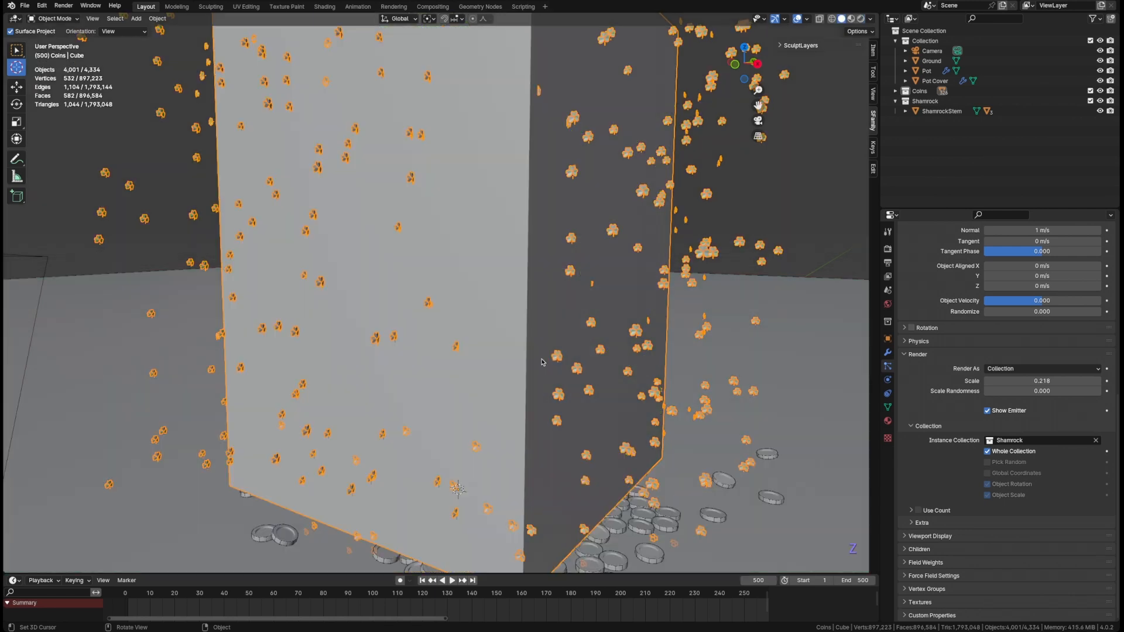
key("z")
left_click(456, 356)
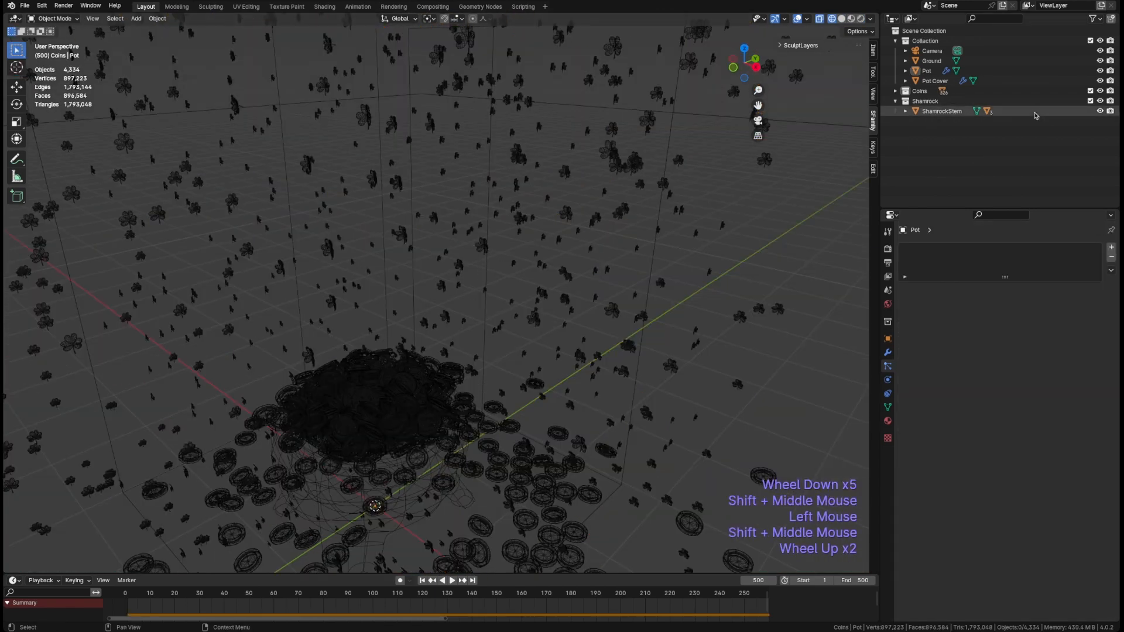
Select the emitter box around the pot and show its Shamrocks particle settings.
left_click(667, 132)
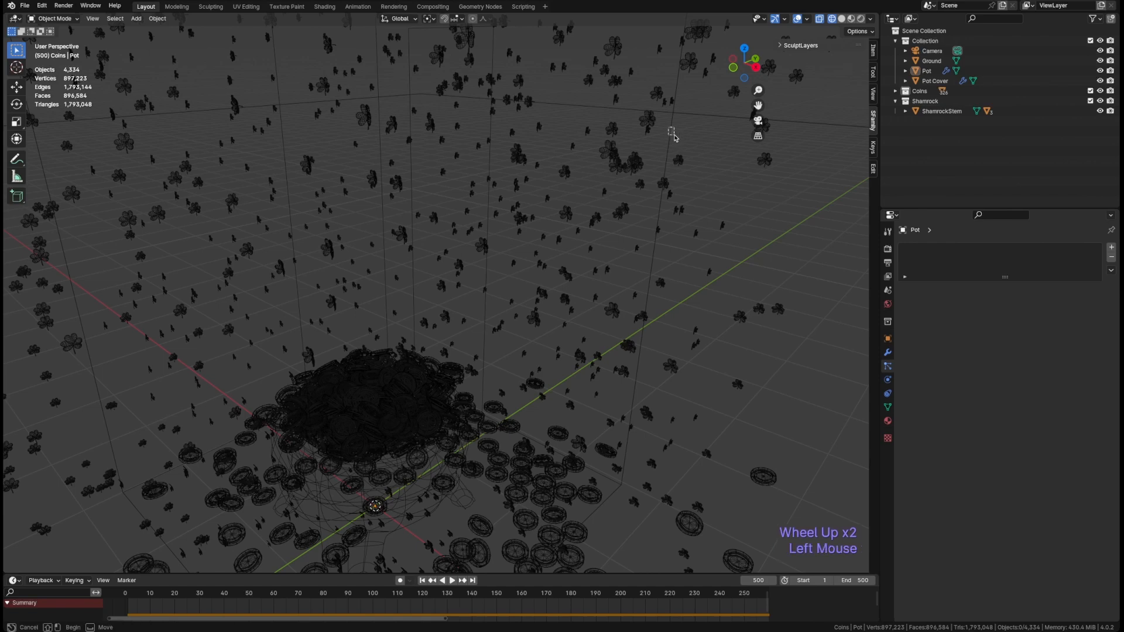
left_click(889, 354)
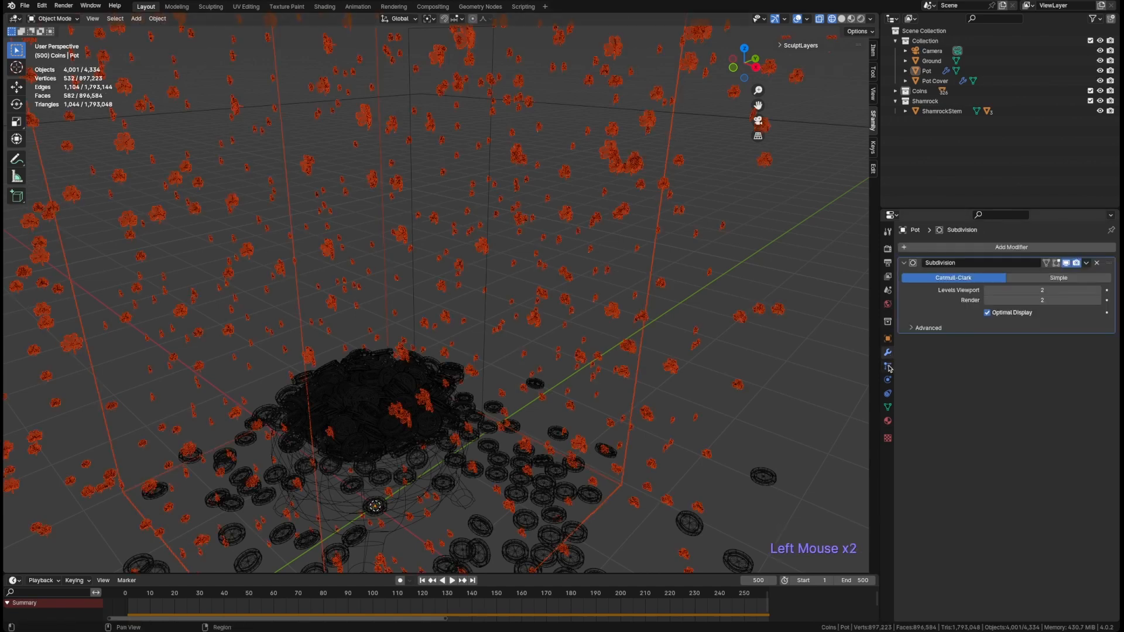
left_click(888, 366)
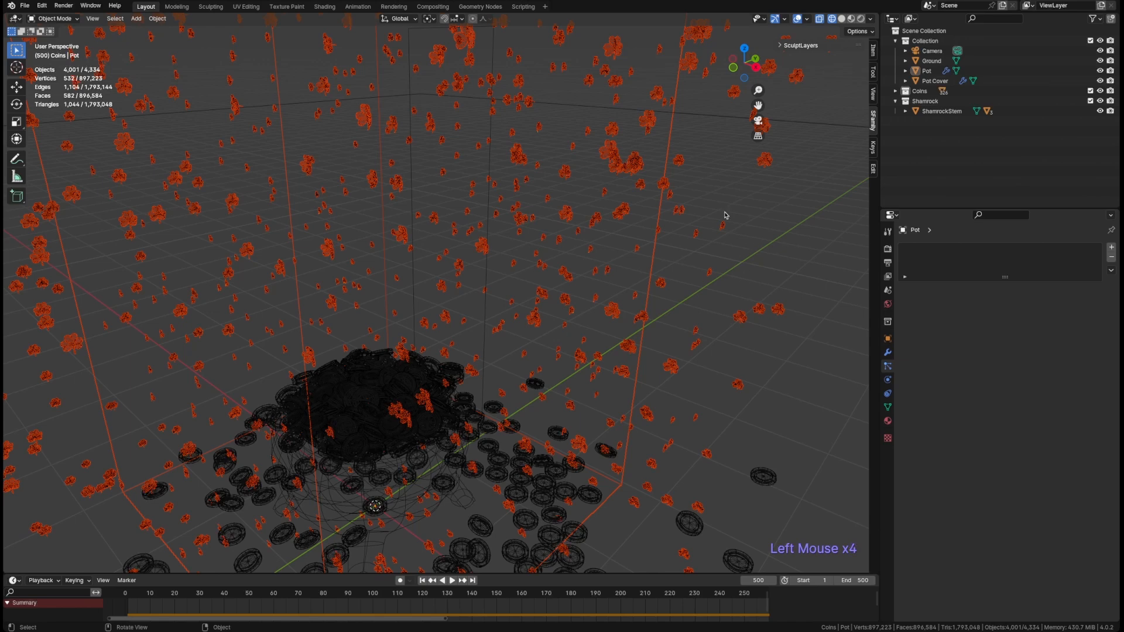
left_click(671, 138)
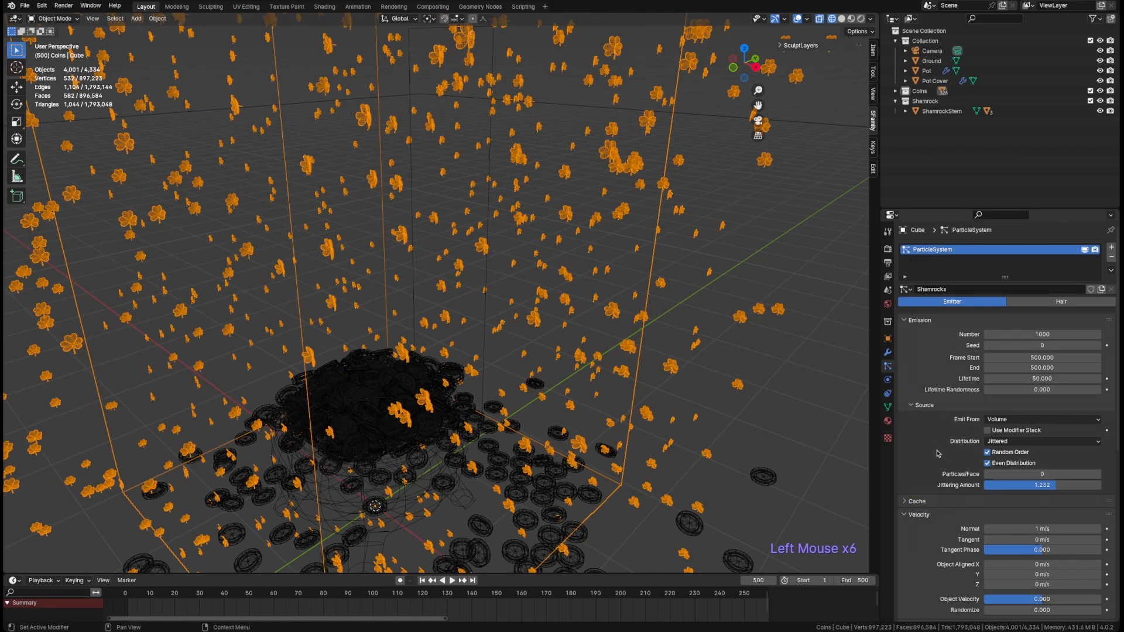
Enable Rotation for the Shamrocks particles and set its Randomize value to 0.656.
scroll(937, 453, "down", 6)
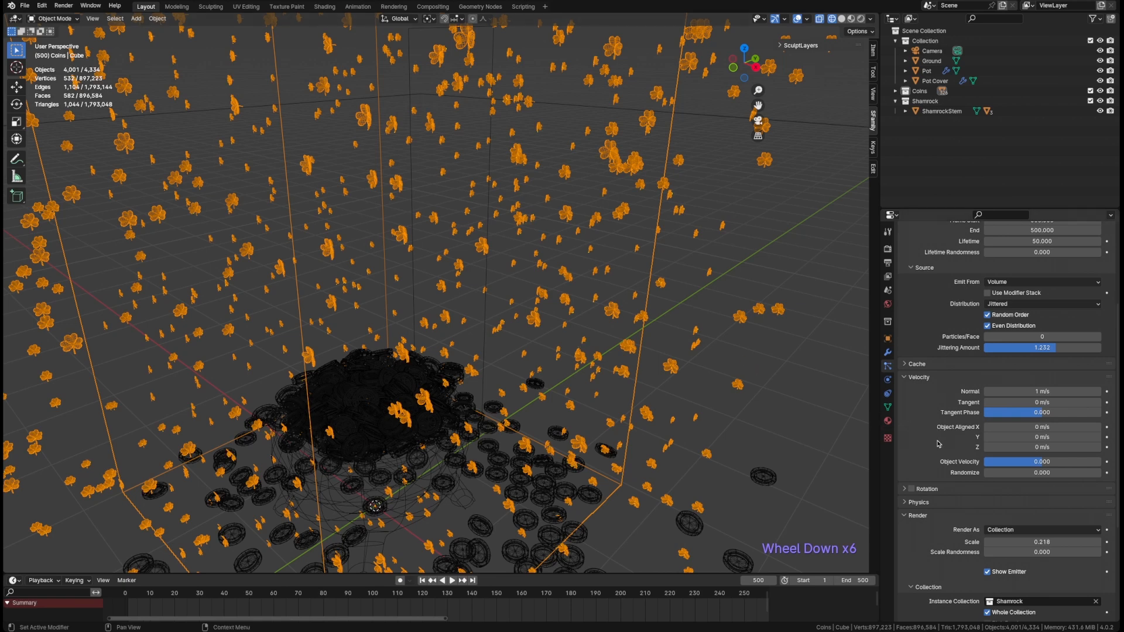
scroll(938, 443, "down", 1)
left_click(911, 450)
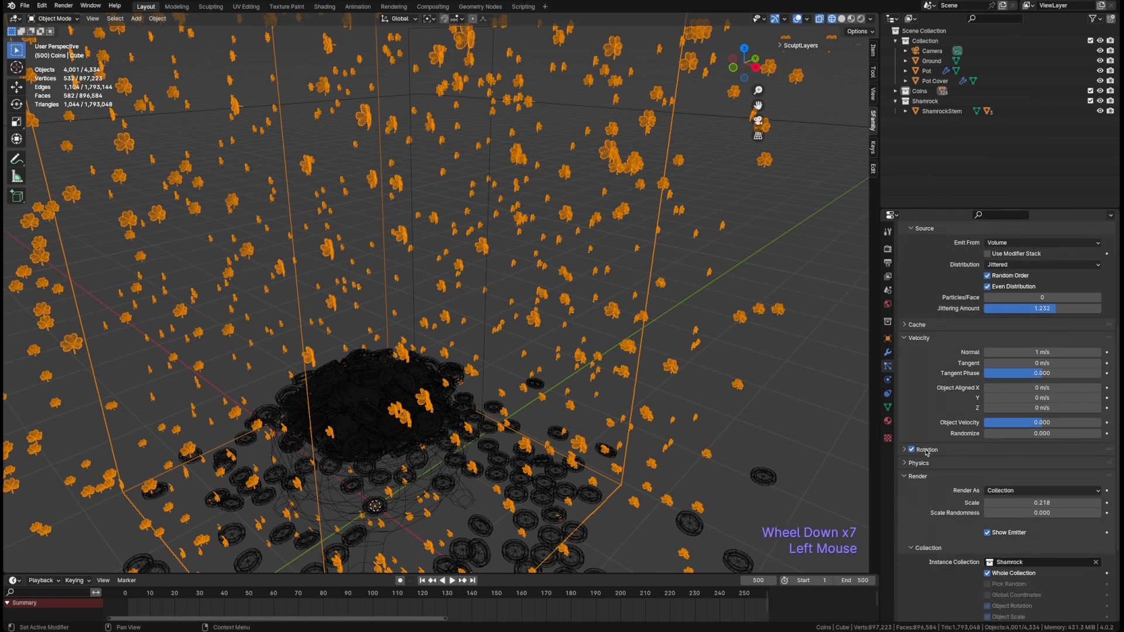
left_click(906, 450)
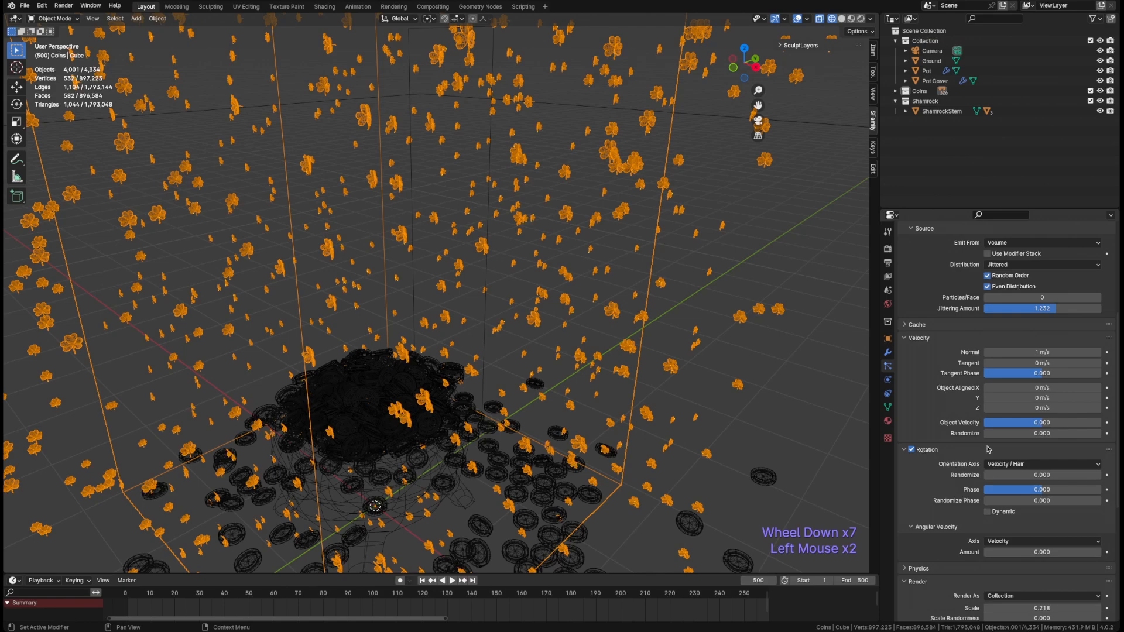
middle_click_drag(715, 258, 685, 261)
scroll(690, 276, "down", 1)
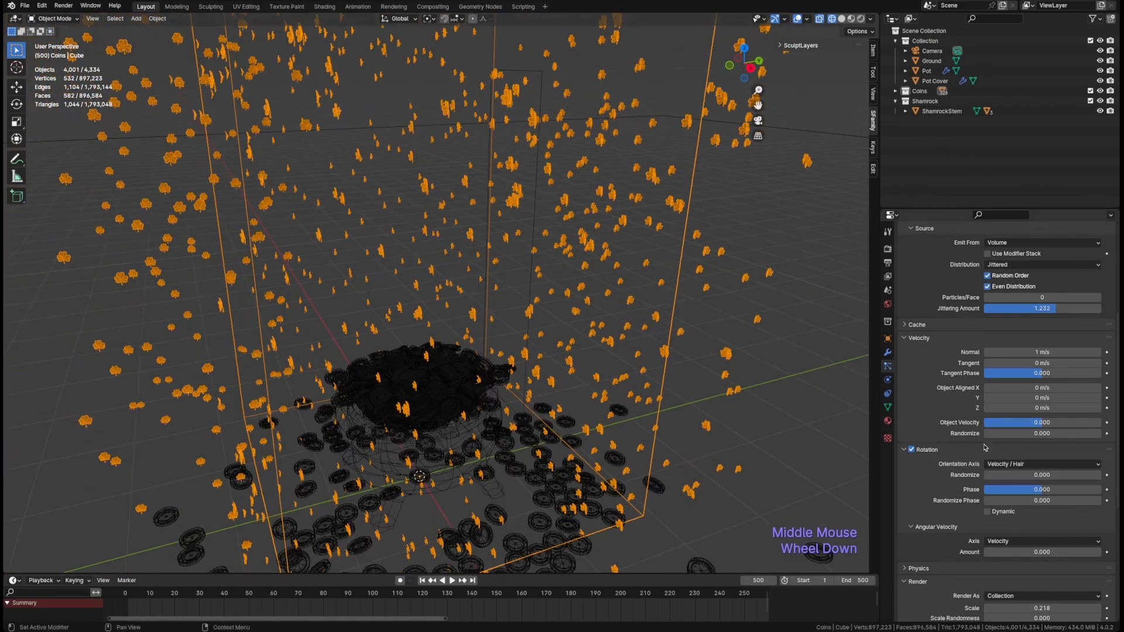
left_click_drag(1005, 475, 1061, 475)
scroll(656, 410, "down", 2)
middle_click_drag(656, 410, 638, 384)
scroll(940, 305, "up", 2)
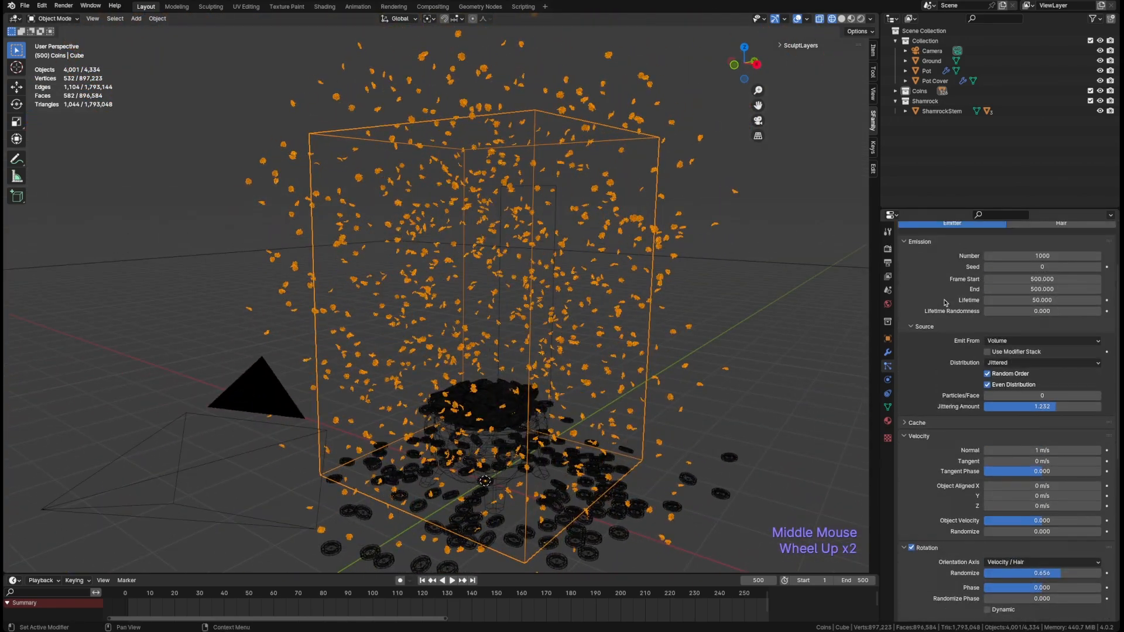
Lower the shamrock particle number to 174 and view the scene through the camera in Rendered shading.
left_click_drag(1042, 256, 1007, 255)
key("z")
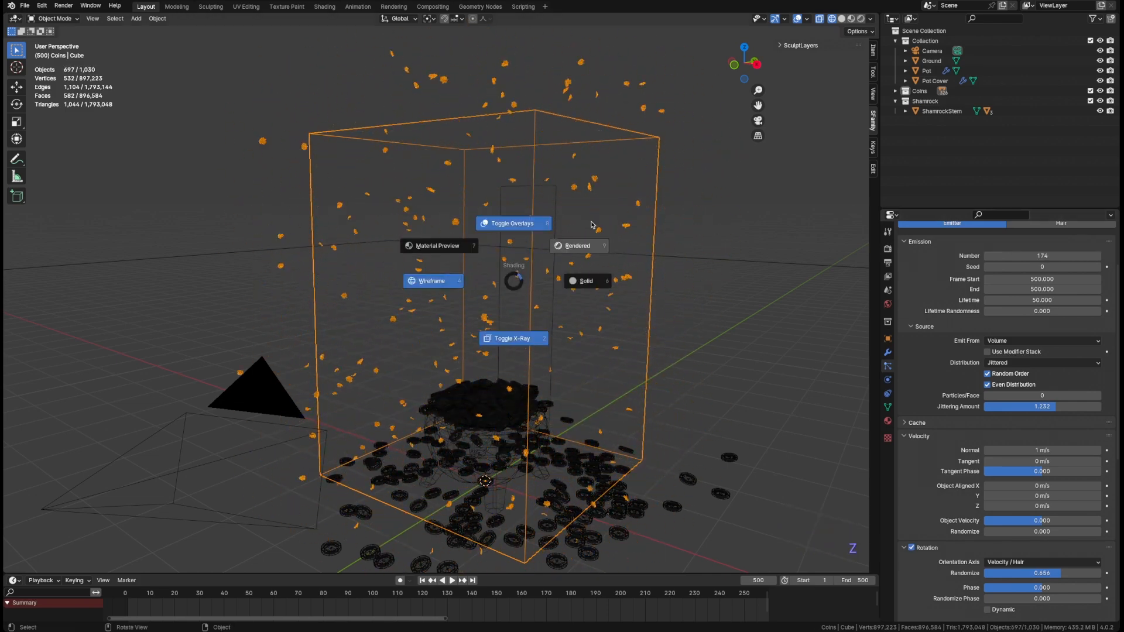
key("shift+z")
middle_click_drag(495, 370, 445, 373, "shift")
scroll(442, 372, "up", 2)
key("grave")
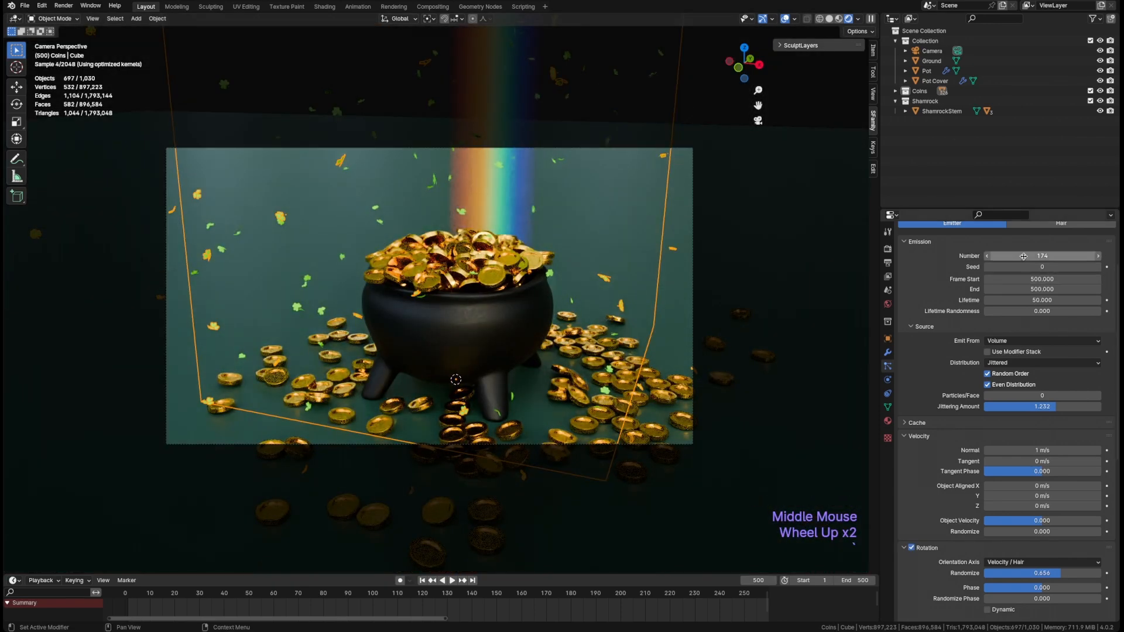
Set the shamrock particle number to 500 and save the file.
mouse_move(1025, 264)
left_mouse_down()
mouse_move(1059, 256)
mouse_move(1023, 257)
left_mouse_up()
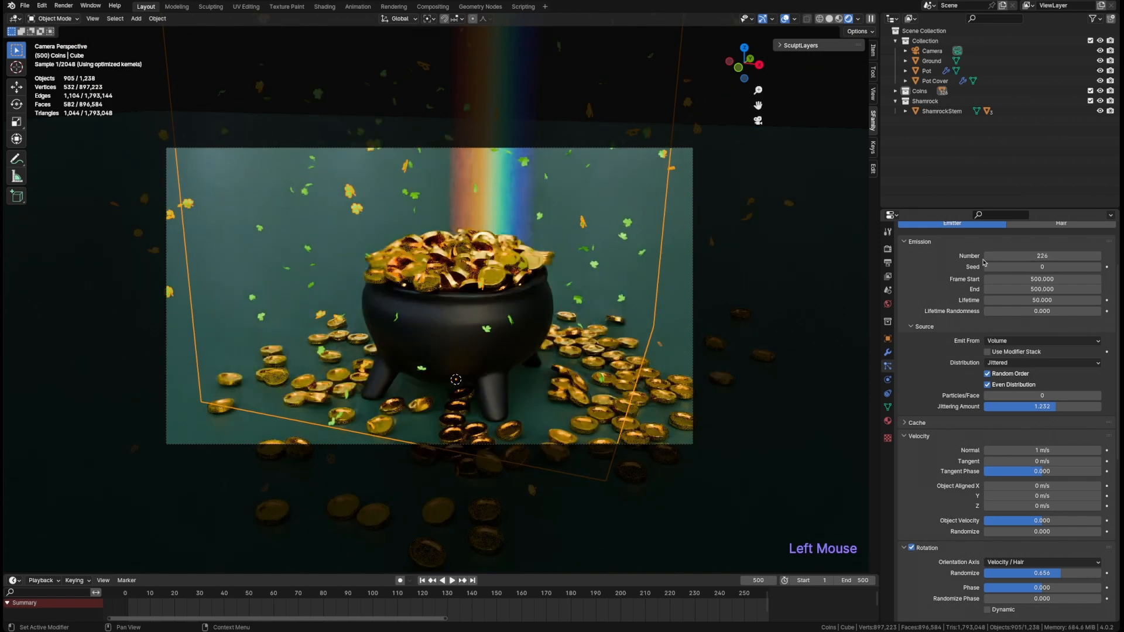
left_click(1018, 257)
type("500")
key("Return")
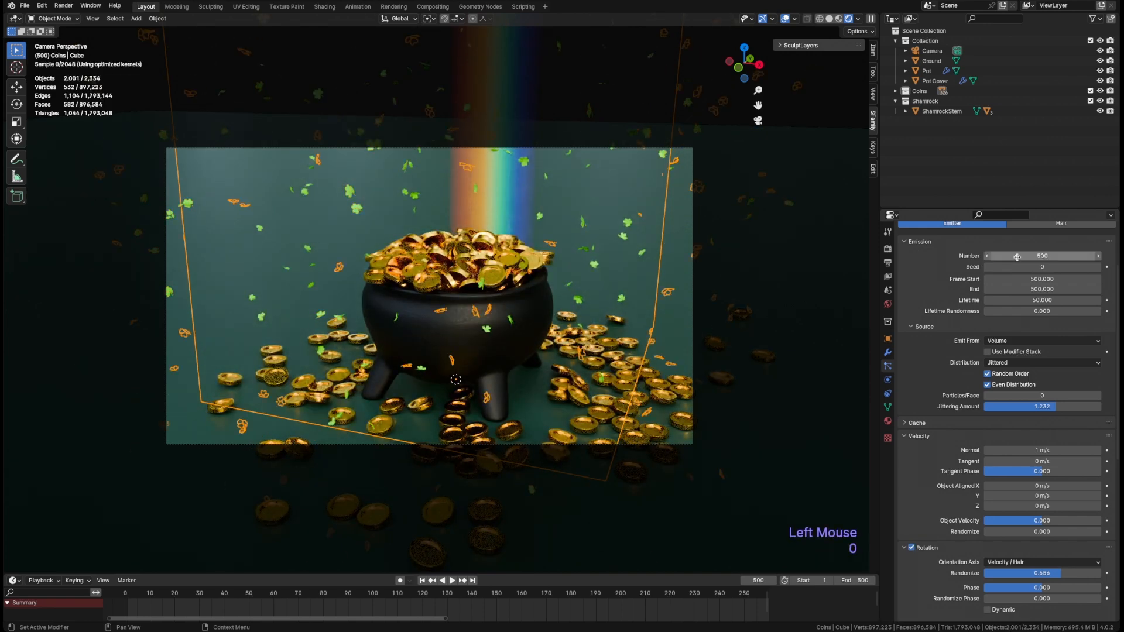
key("super+s")
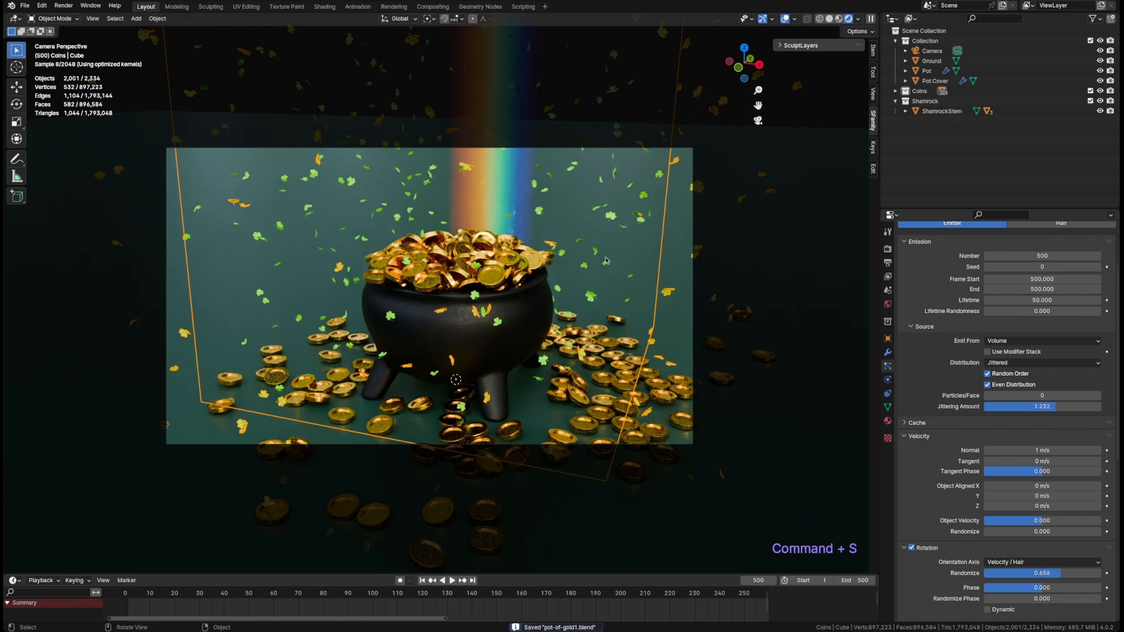
Check the shamrocks' density in the camera view and extend the animation's end frame to 1000.
scroll(411, 277, "up", 2)
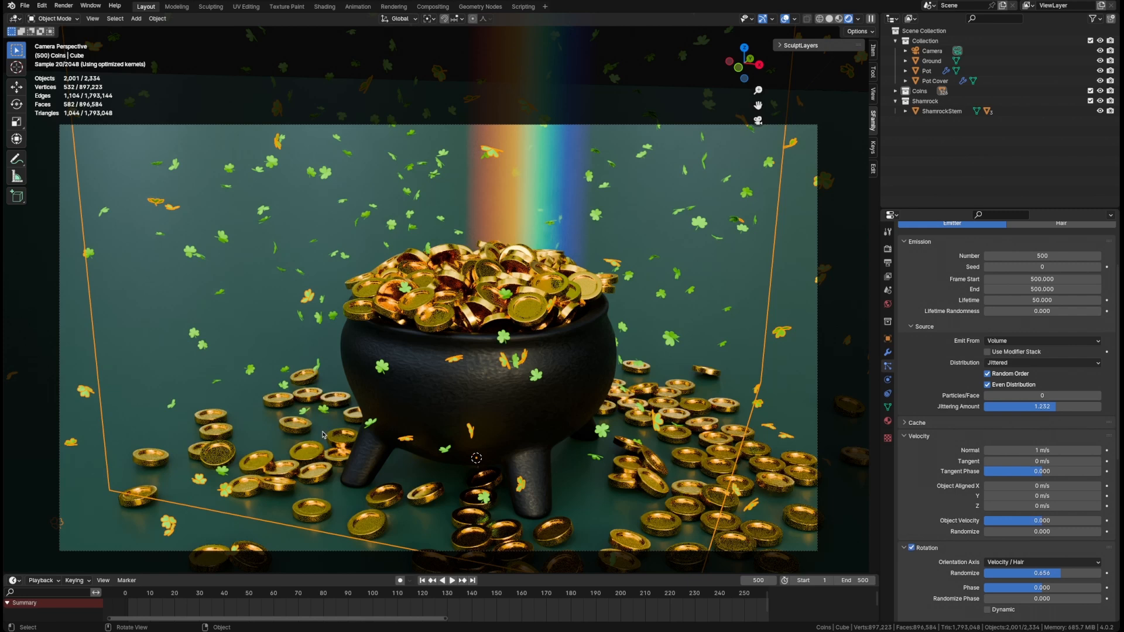
scroll(323, 435, "down", 3)
scroll(409, 433, "up", 1)
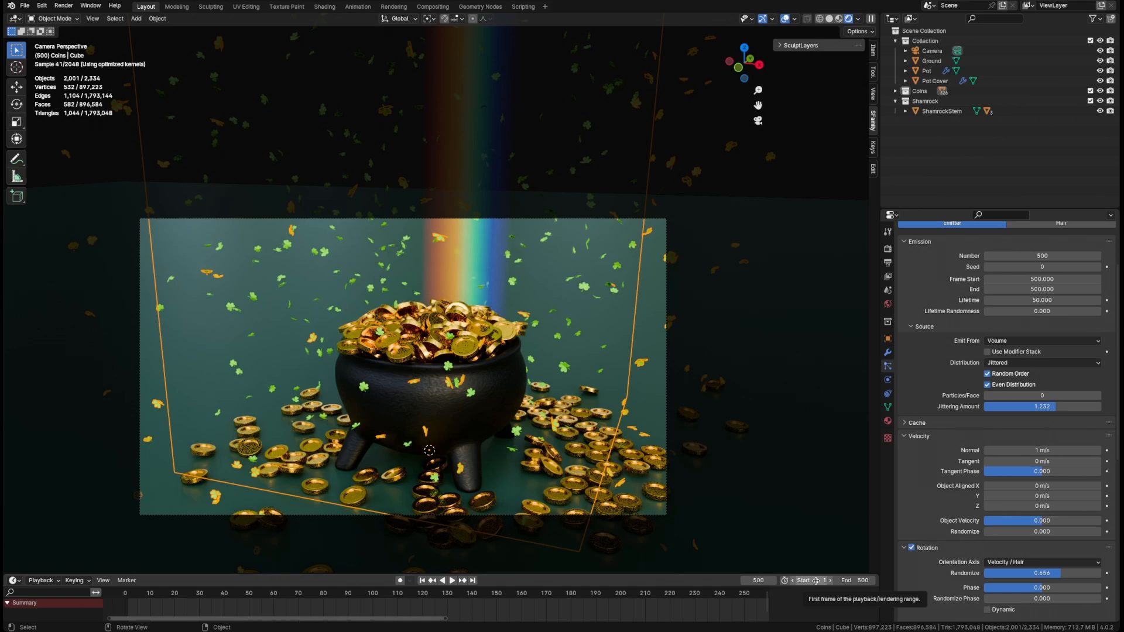
left_click(851, 581)
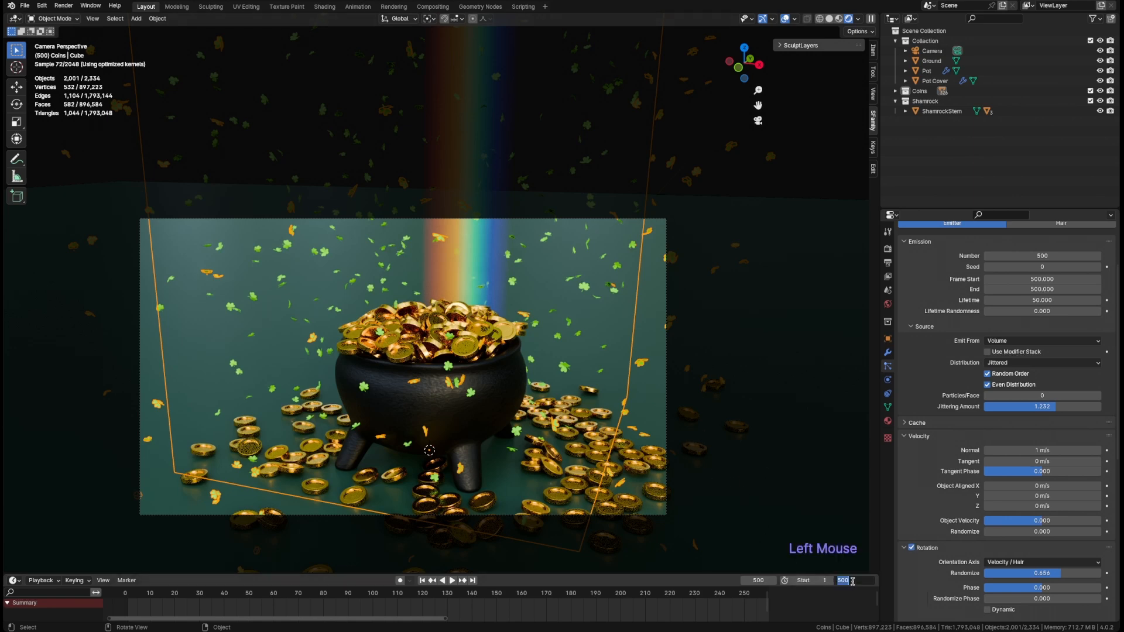
type("1000")
key("Return")
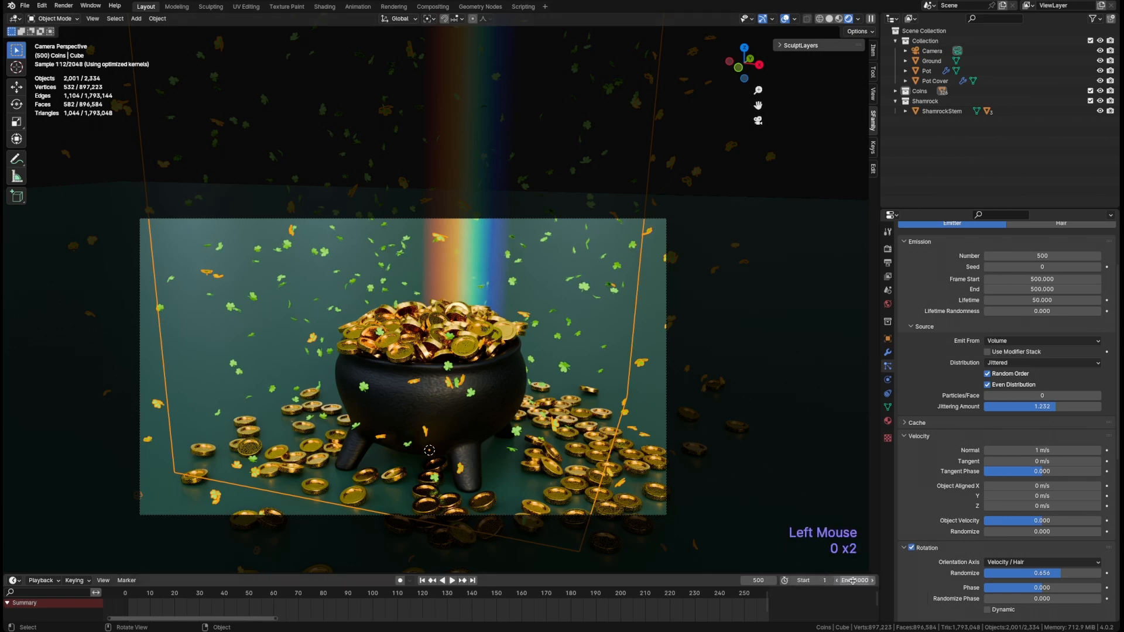
Play the animation briefly past frame 500 and inspect the falling shamrocks in Wireframe shading.
key("space")
key("space")
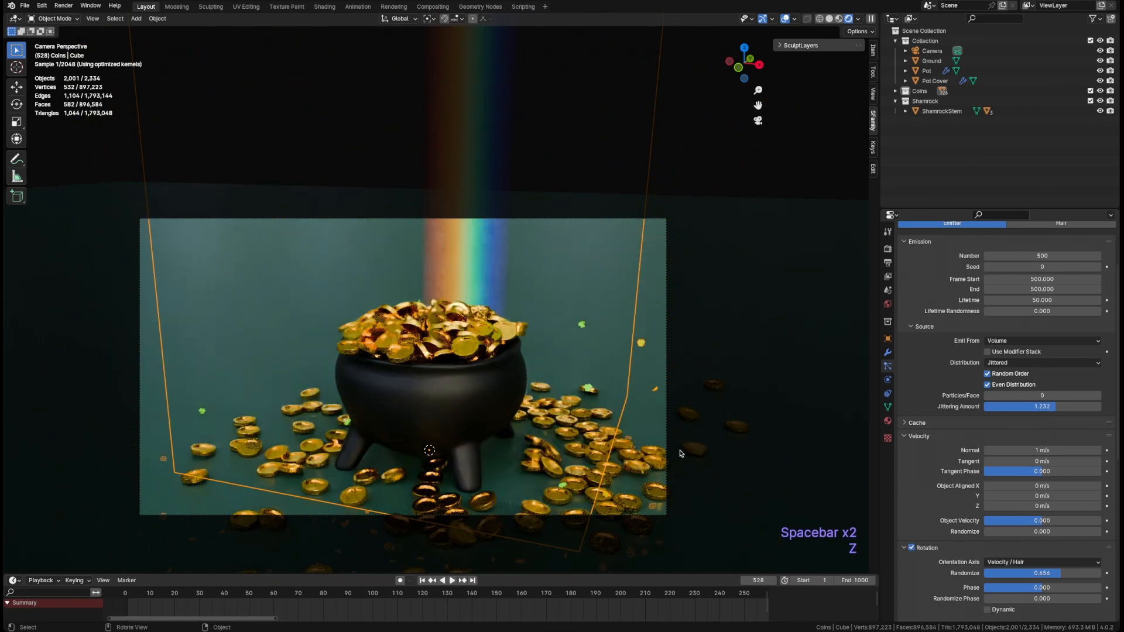
key("z")
left_click(587, 476)
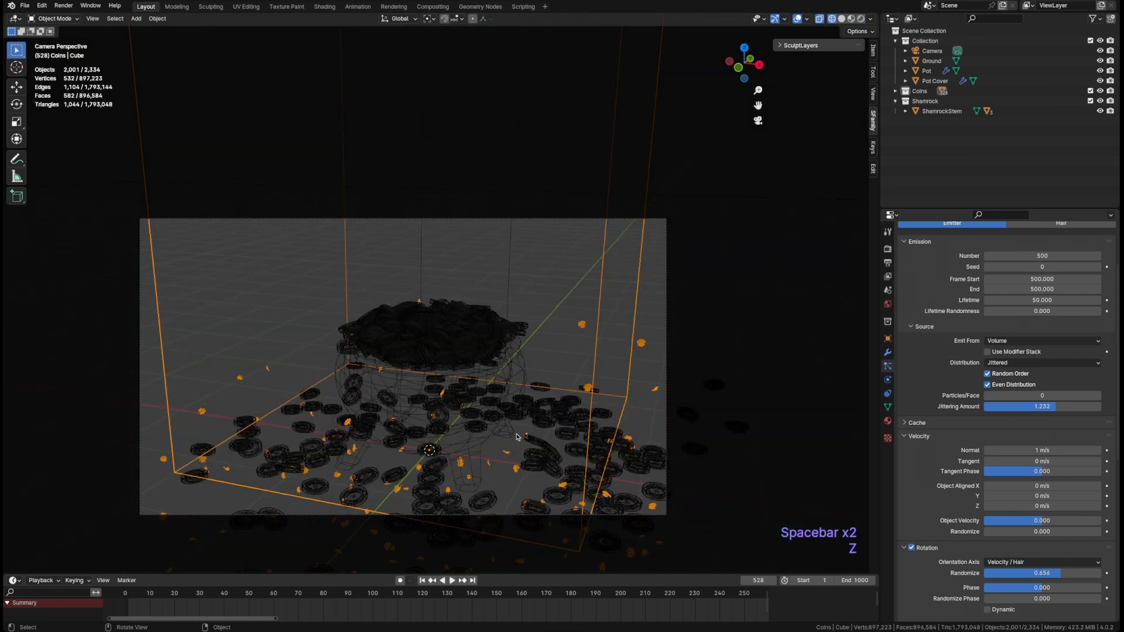
middle_click_drag(517, 436, 521, 374, "shift")
scroll(521, 374, "up", 1)
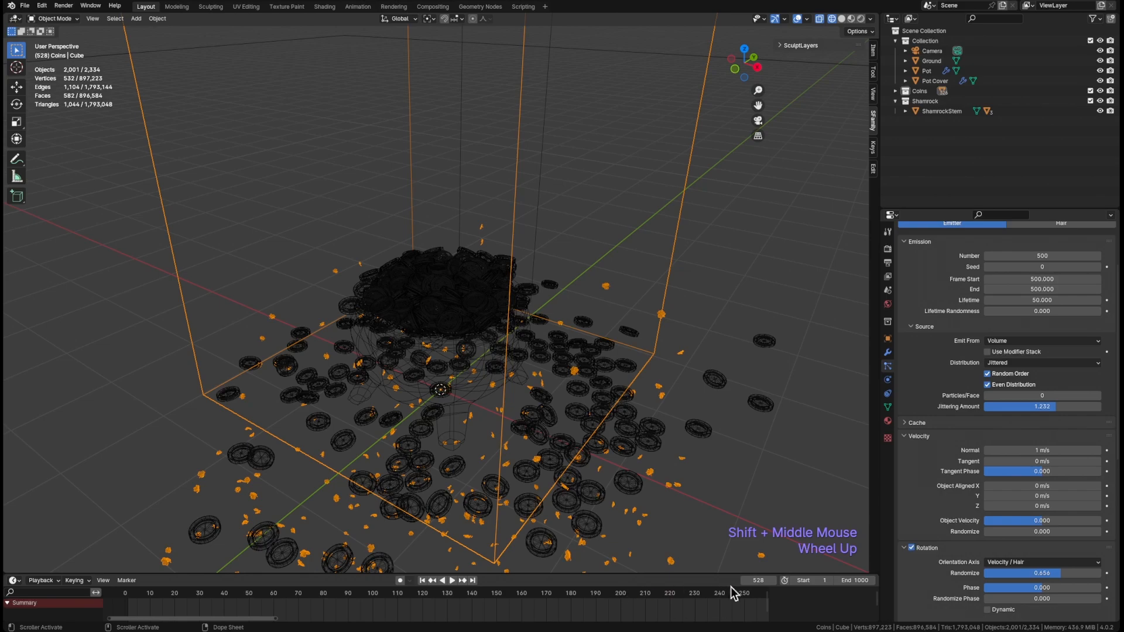
Return the timeline to frame 500 and save the file.
left_click(759, 580)
type("500")
key("Return")
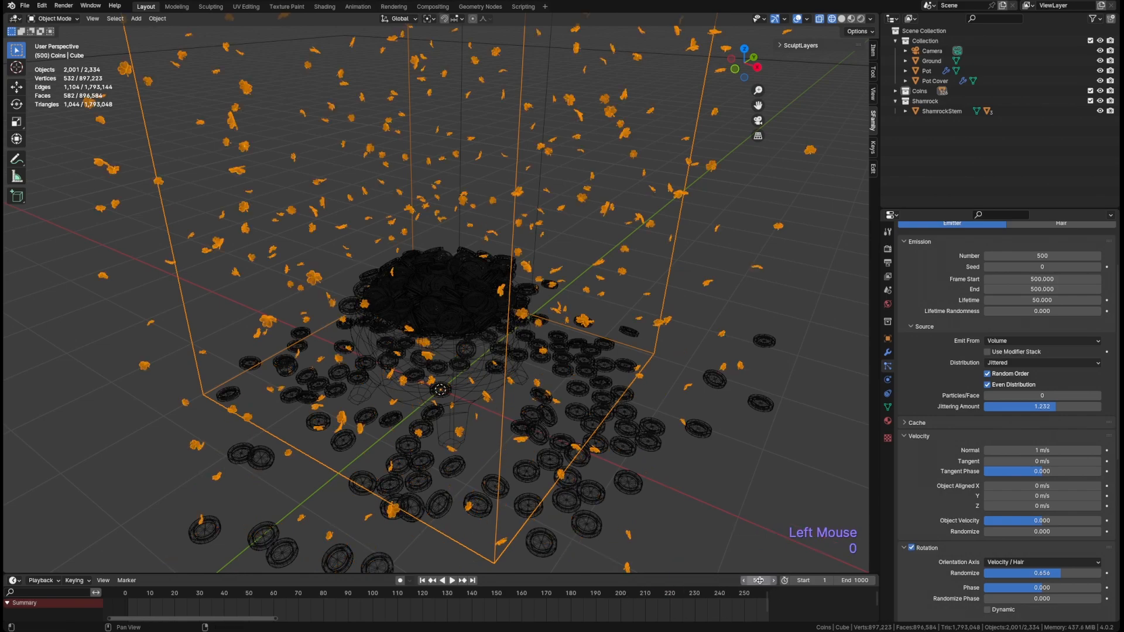
middle_click_drag(719, 471, 634, 431)
key("super+s")
Set the Scale Randomness of the Shamrocks particles to 0.598.
scroll(961, 387, "up", 2)
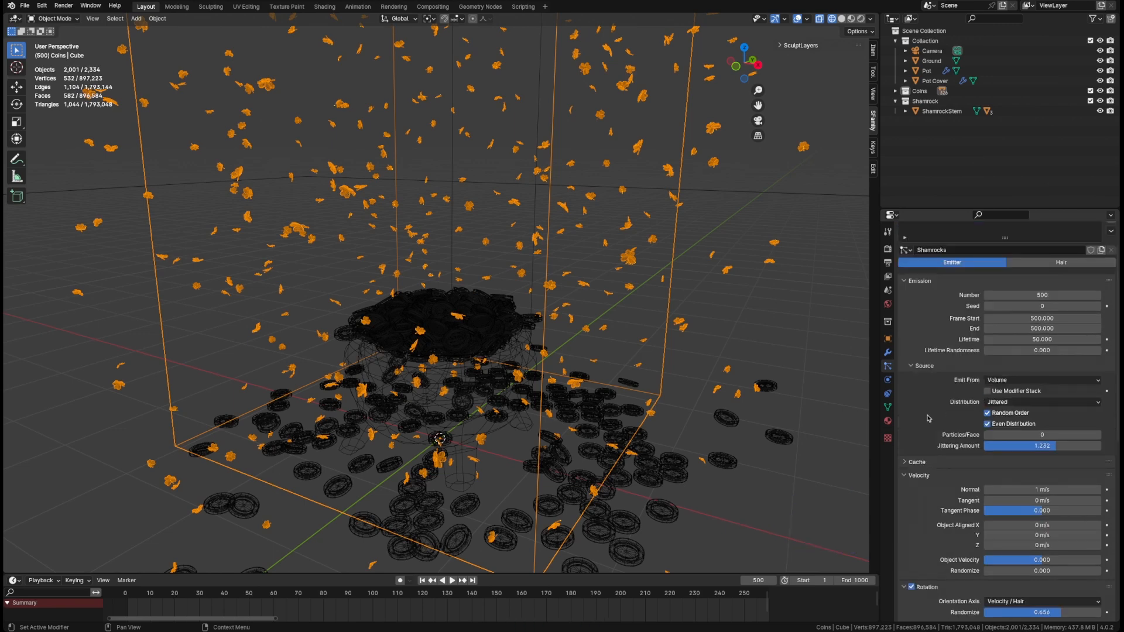
scroll(937, 419, "down", 6)
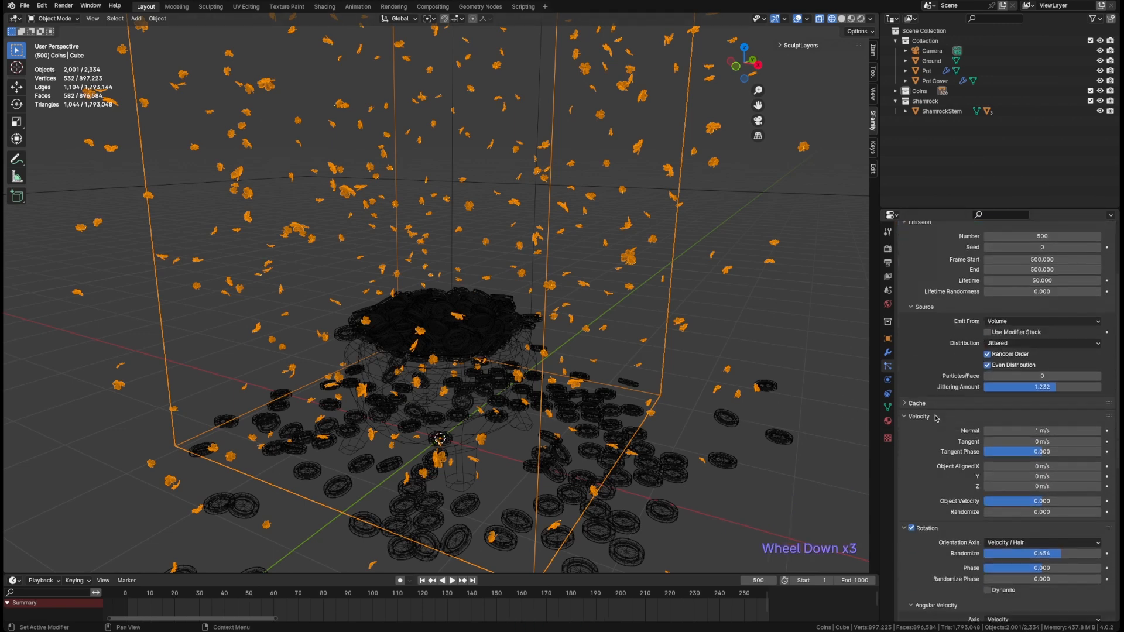
scroll(937, 418, "down", 6)
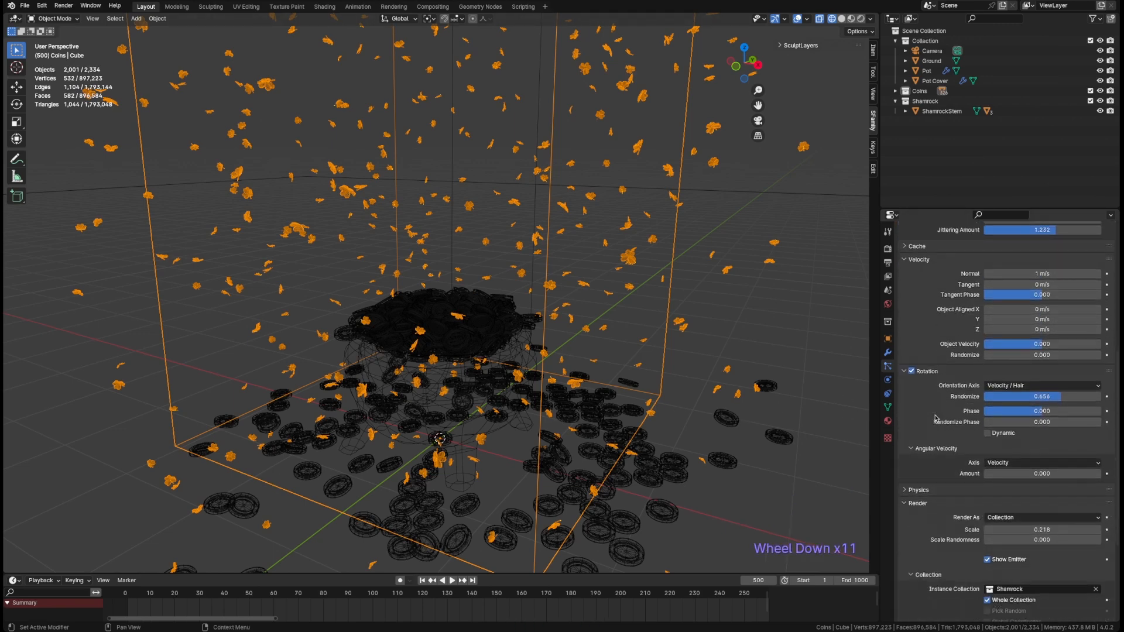
left_click_drag(1028, 482, 1101, 482)
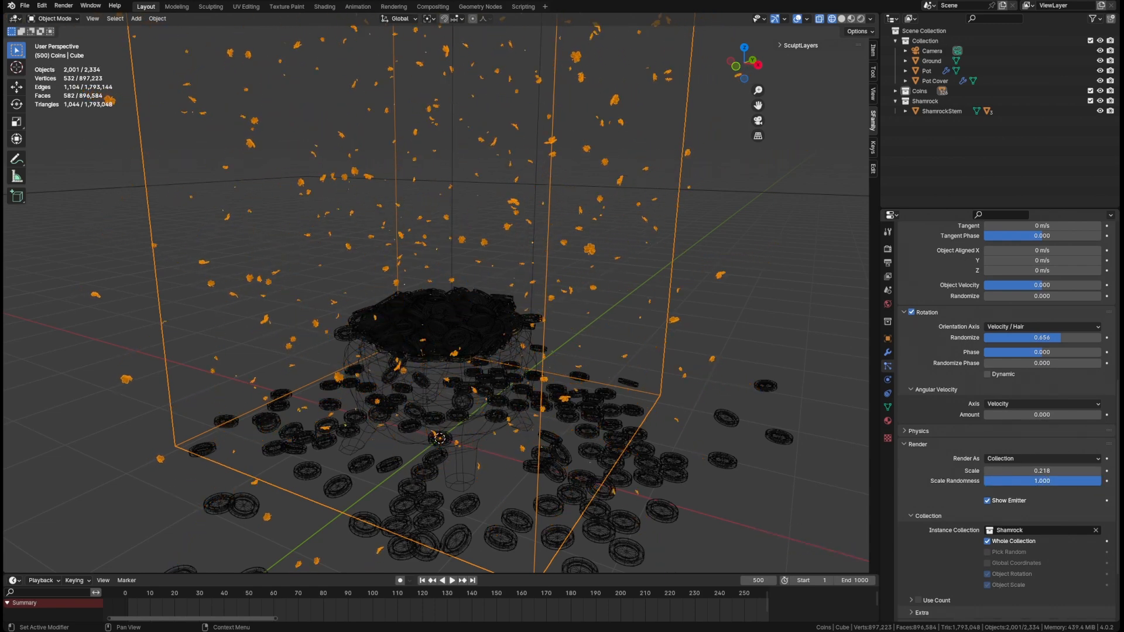
left_click_drag(1101, 481, 1054, 481)
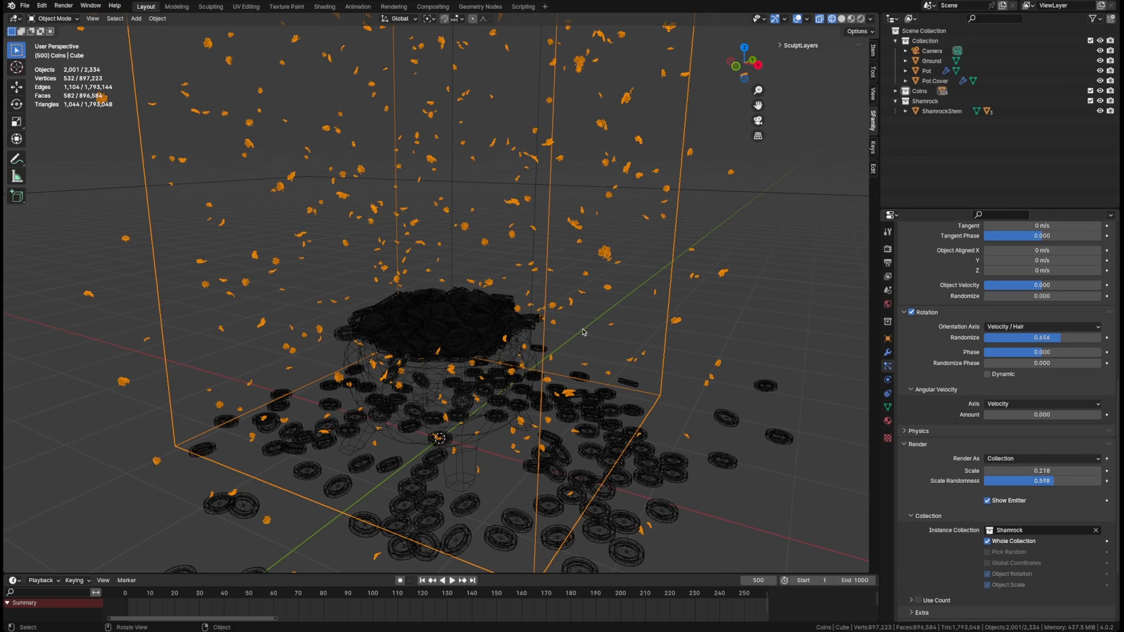
Examine the falling shamrocks from the front view, stepping frame by frame back and forth between about frames 500 and 520.
middle_click_drag(550, 316, 465, 279)
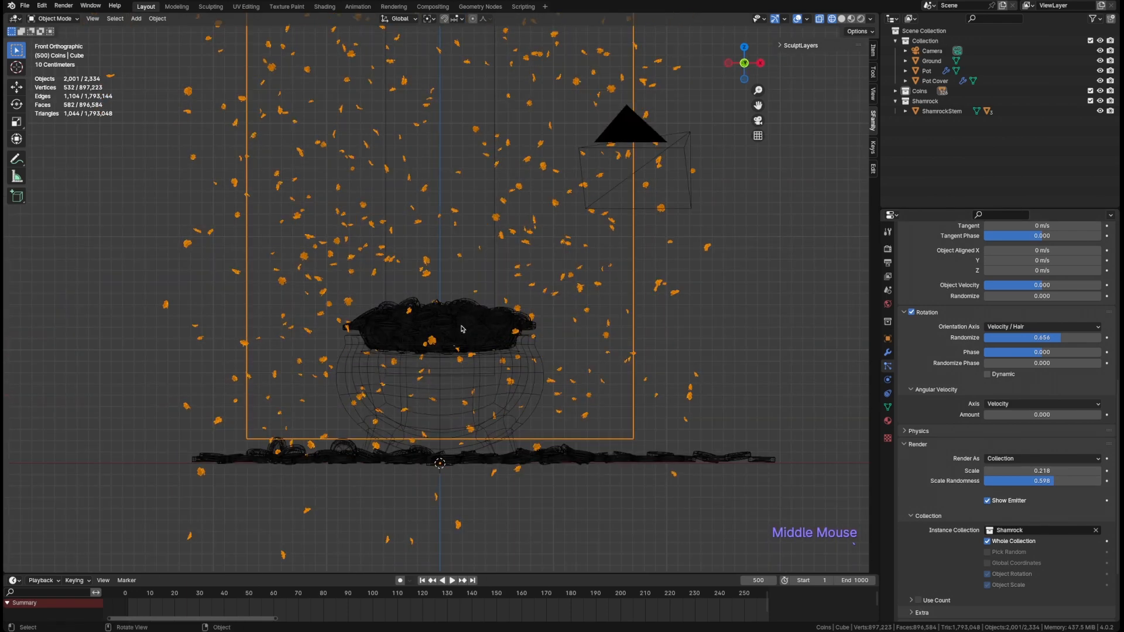
middle_click_drag(462, 330, 445, 275, "shift")
scroll(445, 275, "down", 3)
middle_click_drag(510, 252, 489, 306, "shift")
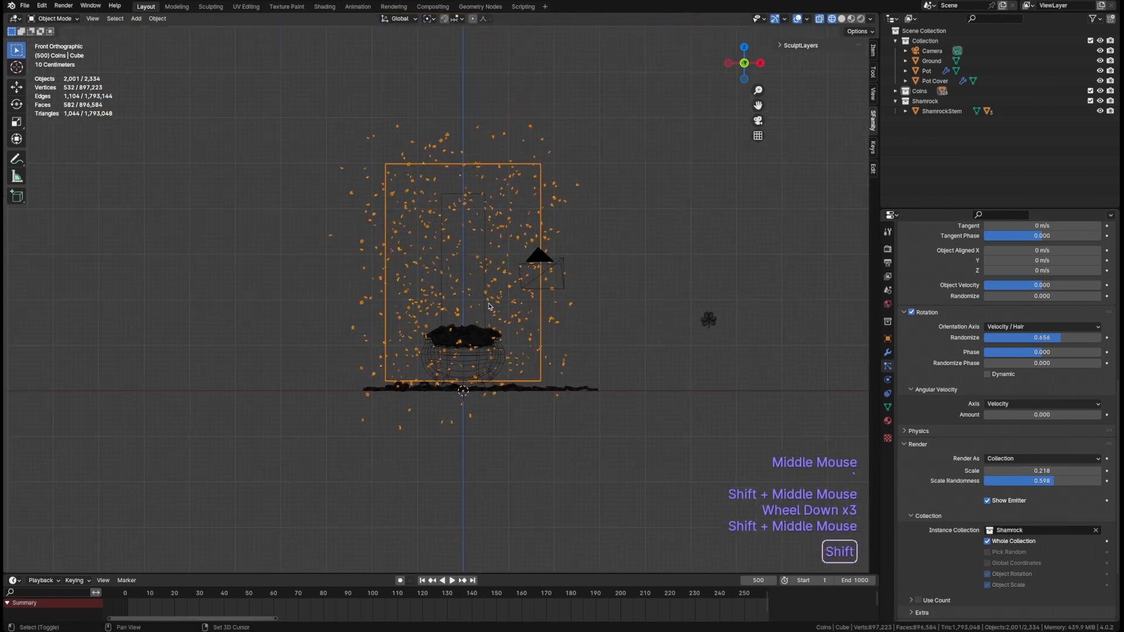
scroll(474, 349, "up", 2)
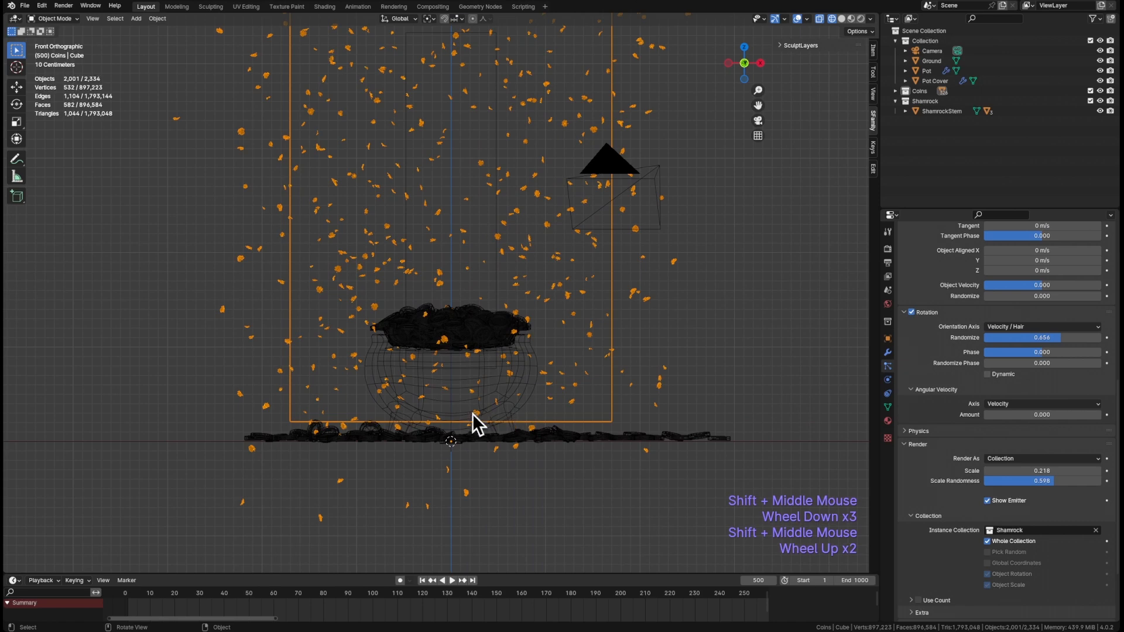
middle_click_drag(500, 366, 476, 389, "shift")
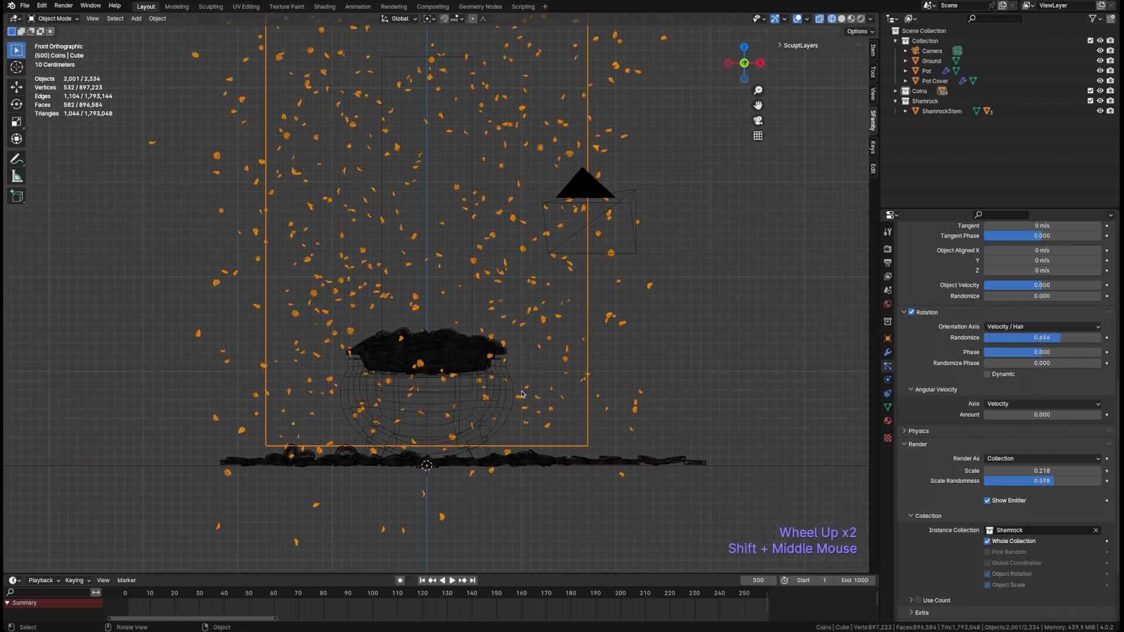
key("Right")
key("Right")
key("Right")
key("Right")
key("Right")
key("Right")
key("Right")
key("Right")
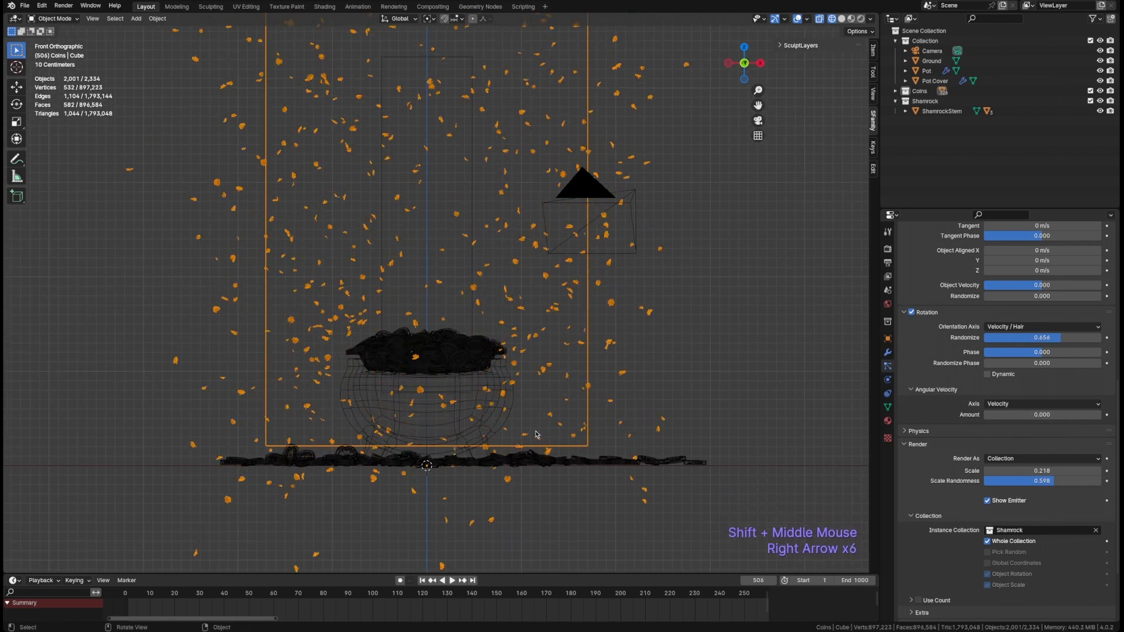
key("Right")
key("Right")
key("Right")
key("Right")
key("Right")
key("Right")
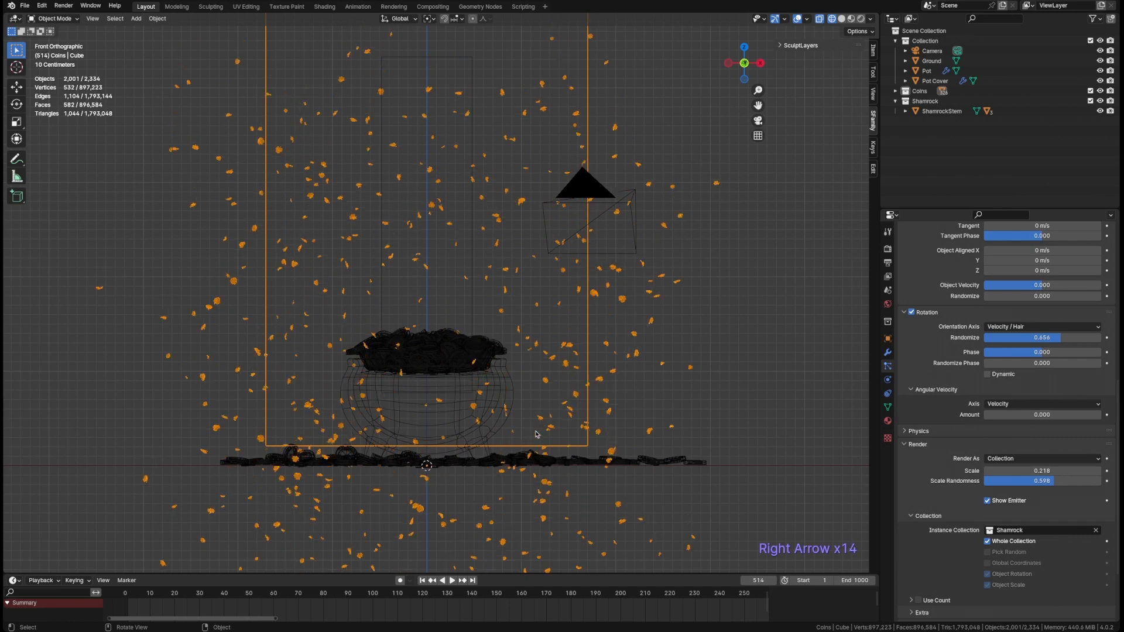
key("Left")
key("Left")
key("Left")
key("Left")
key("Left")
key("Left")
key("Left")
key("Left")
key("Left")
key("Left")
key("Left")
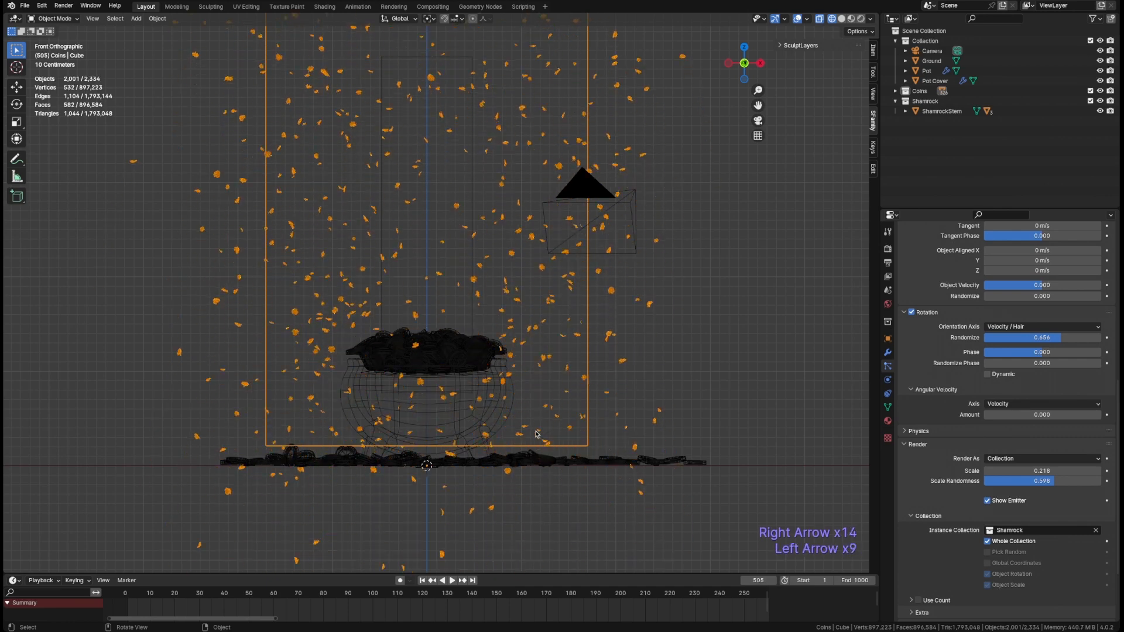
key("Right")
key("Right")
key("Right")
key("Right")
key("Right")
key("Right")
key("Right")
key("Right")
key("Right")
key("Right")
key("Right")
key("Right")
key("Right")
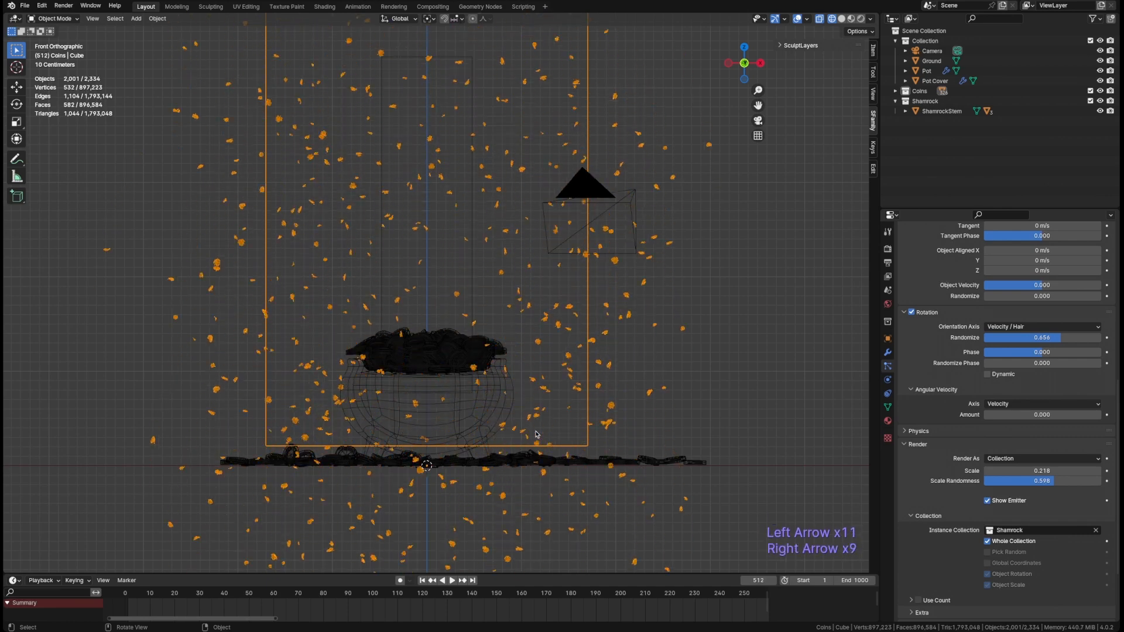
key("Right")
key("Right")
key("Right")
key("Right")
key("Right")
key("Right")
key("Left")
key("Left")
key("Left")
key("Left")
key("Left")
key("Left")
key("Left")
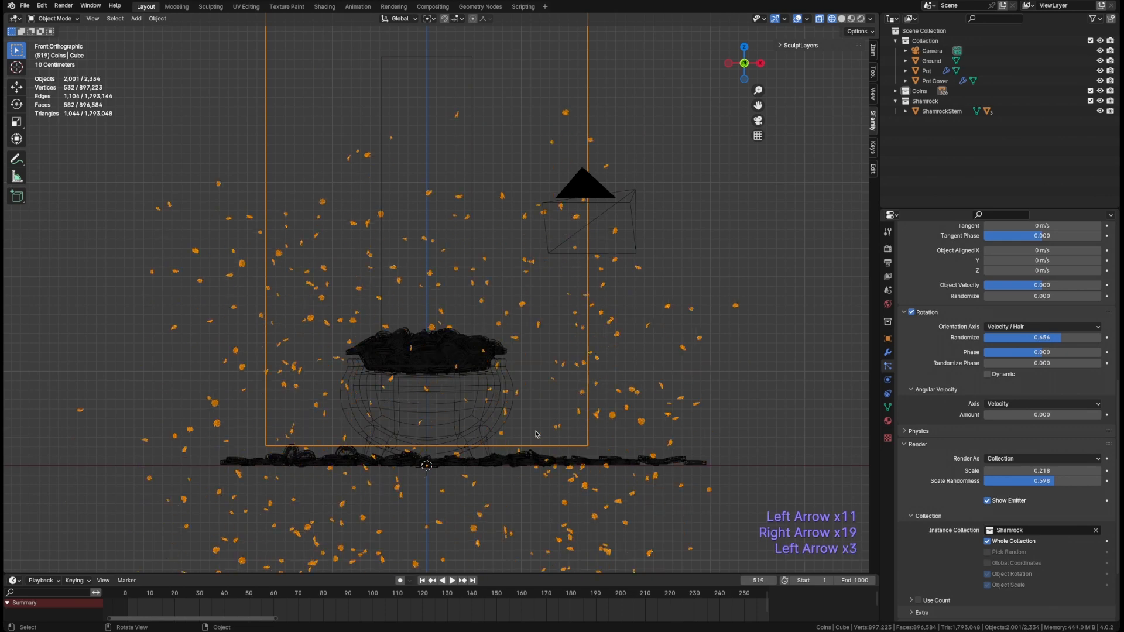
key("Left")
key("Left")
key("Left")
key("Left")
key("Left")
key("Left")
key("Left")
key("Left")
key("Left")
key("Left")
key("Left")
key("Left")
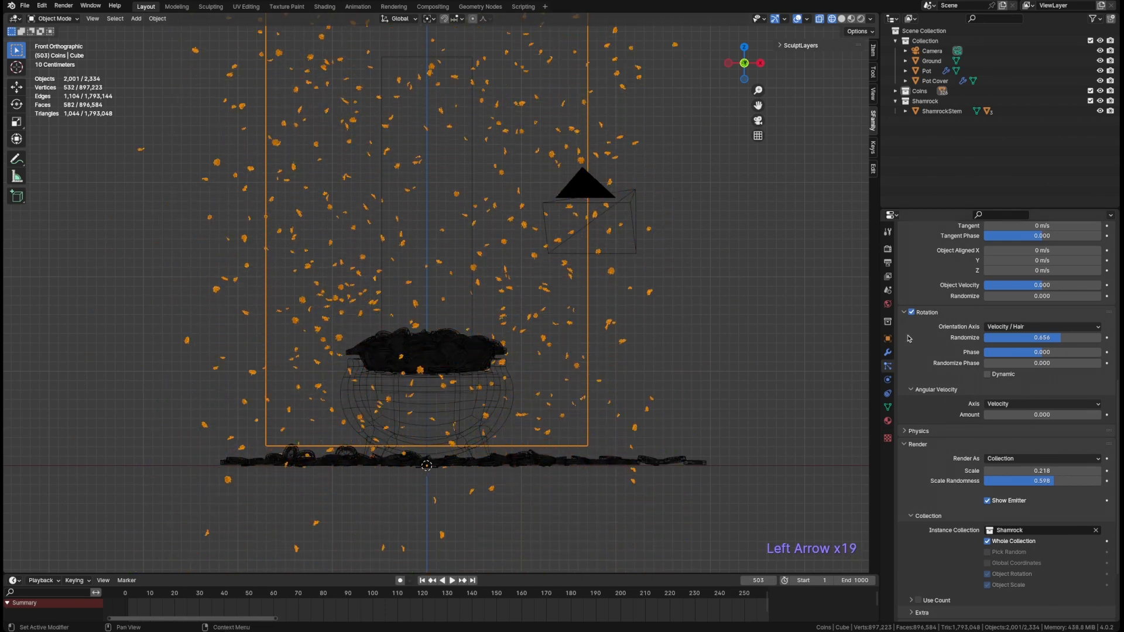
Set the Gravity field weight of the Shamrocks particle system to 0.
left_click(890, 363)
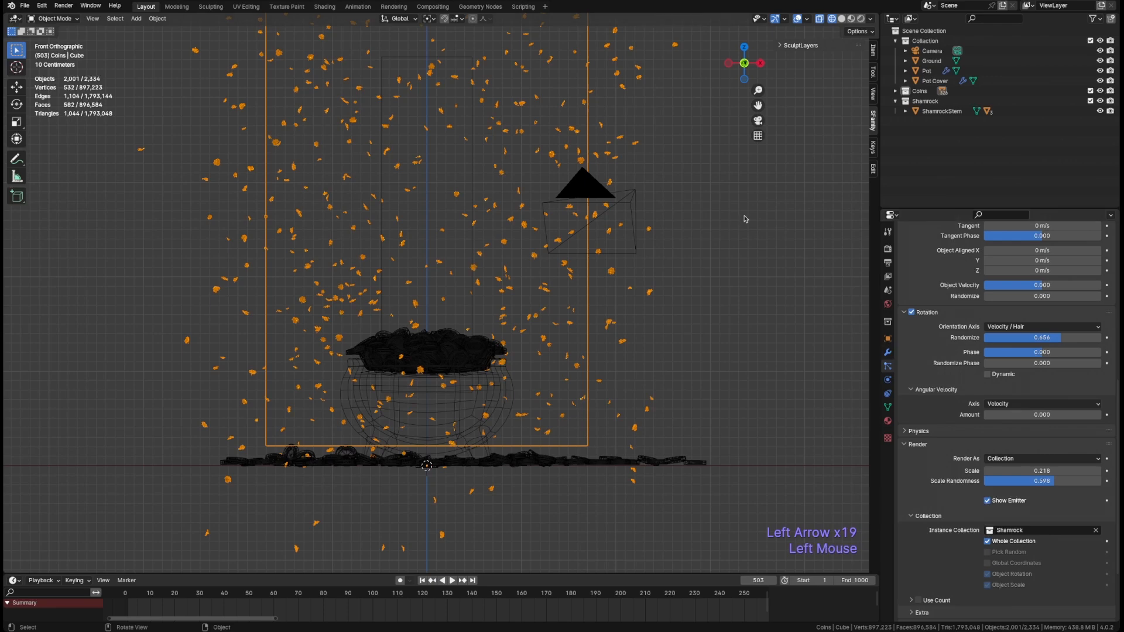
left_click(931, 432)
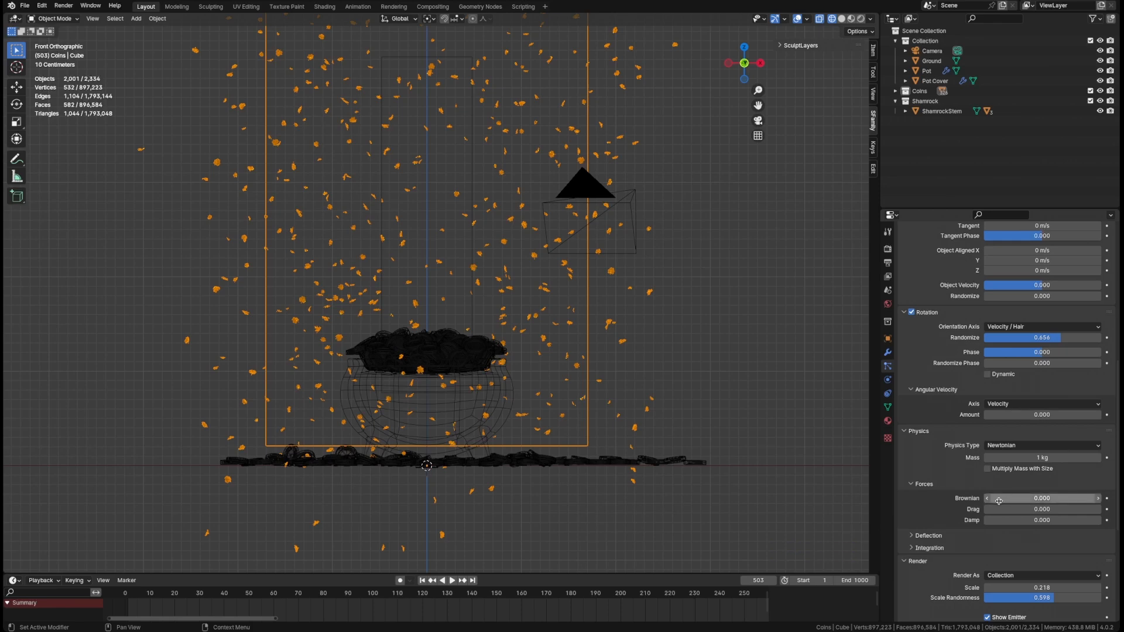
left_click(919, 434)
scroll(921, 492, "down", 3)
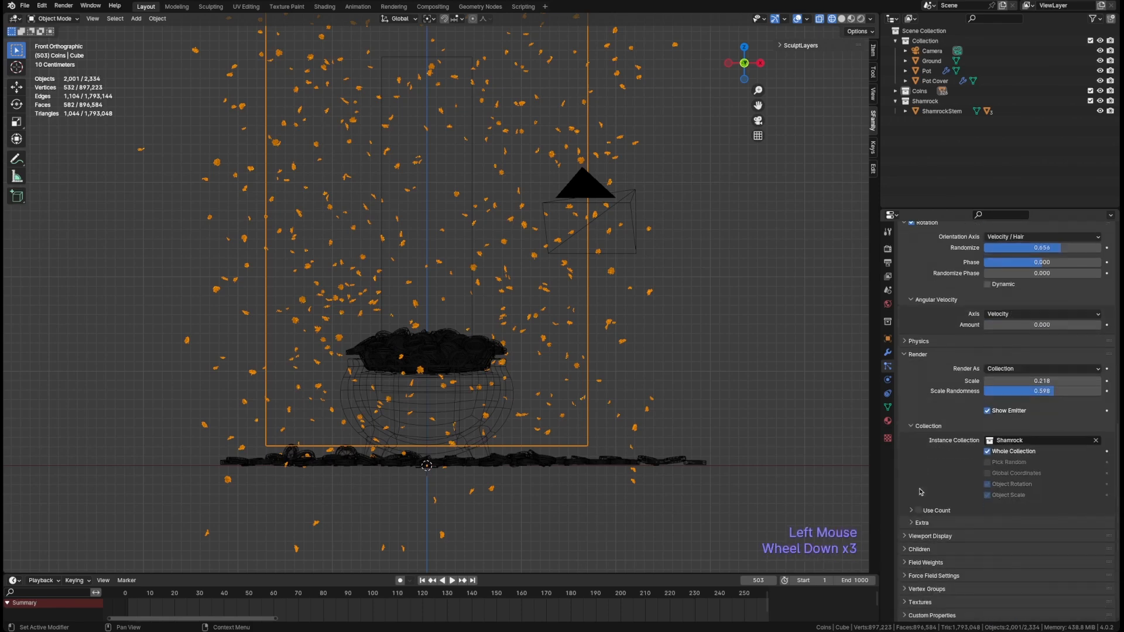
left_click(952, 565)
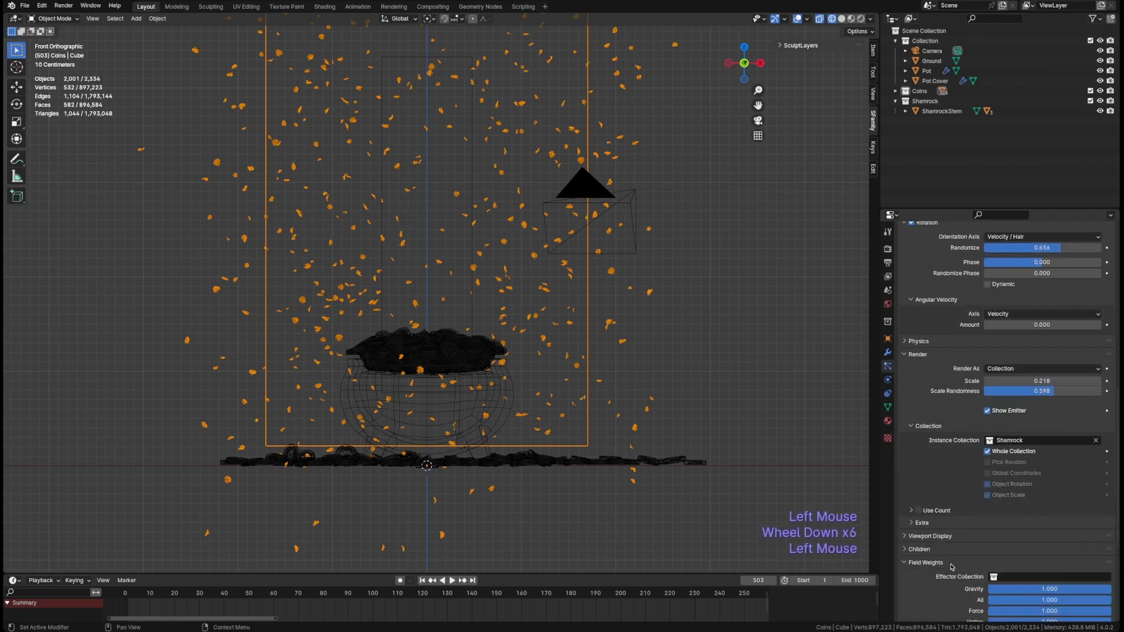
scroll(950, 592, "down", 4)
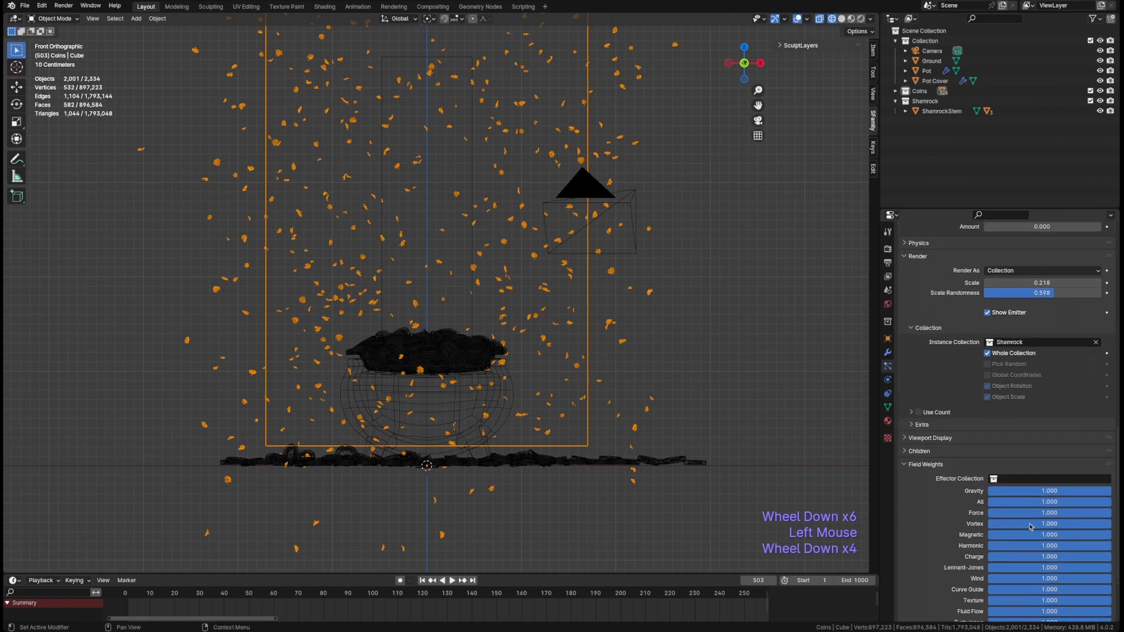
left_click_drag(1057, 492, 961, 493)
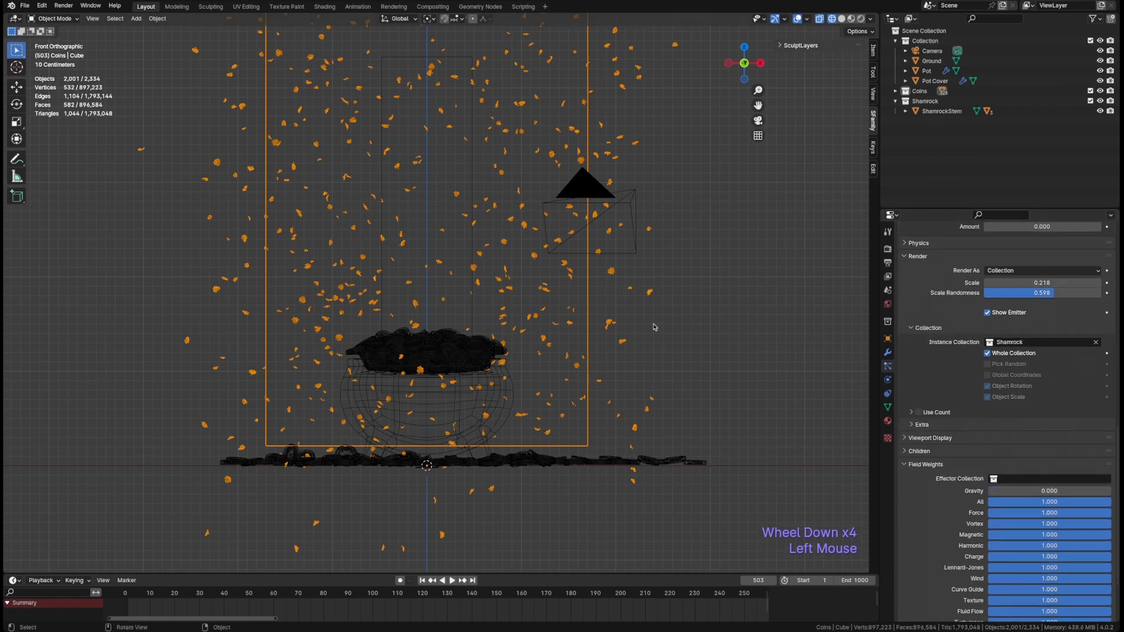
Step forward and briefly play the animation to frame 523 to check the shamrocks' motion without gravity.
key("Right")
key("Right")
key("Right")
key("Right")
key("Right")
key("Right")
key("Right")
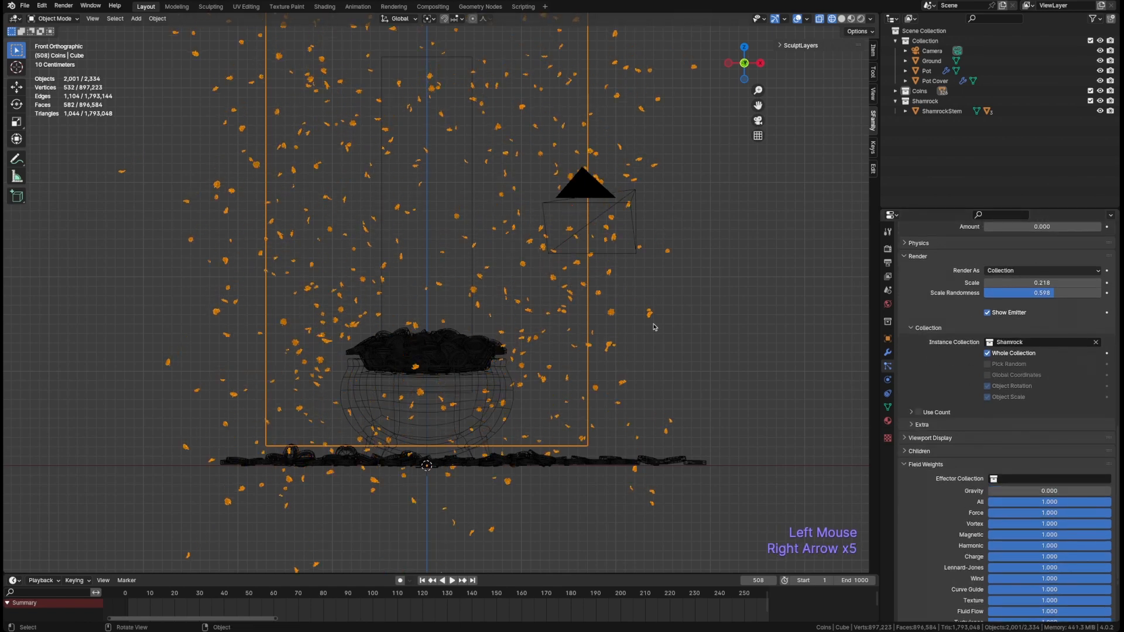
key("space")
key("space")
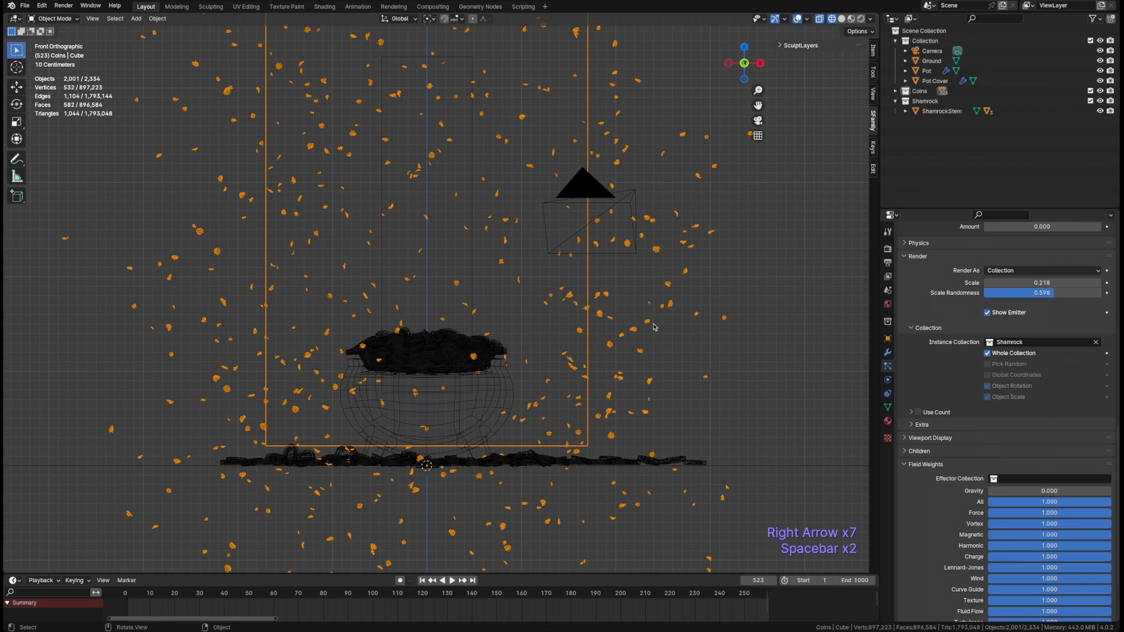
Return the timeline to frame 500 and save the file.
key("Left")
key("Left")
key("Left")
key("Left")
key("Left")
key("Left")
key("Left")
key("Left")
key("Left")
key("Left")
key("Left")
key("Left")
key("Left")
key("Left")
key("Left")
key("Left")
key("Left")
key("Left")
key("Left")
key("Left")
key("Left")
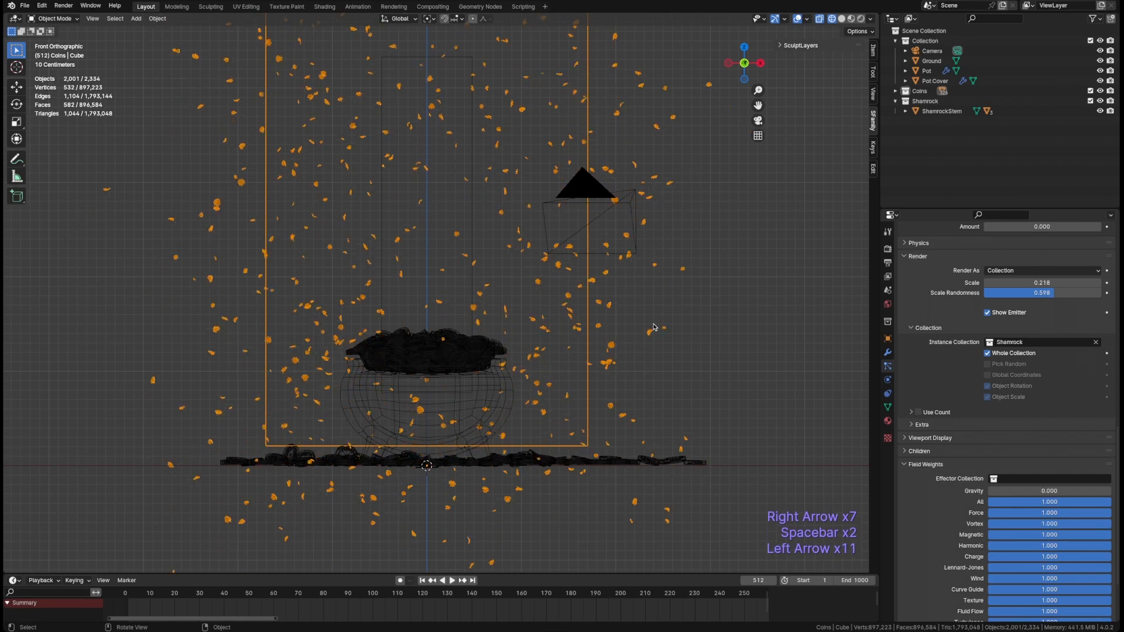
key("Left")
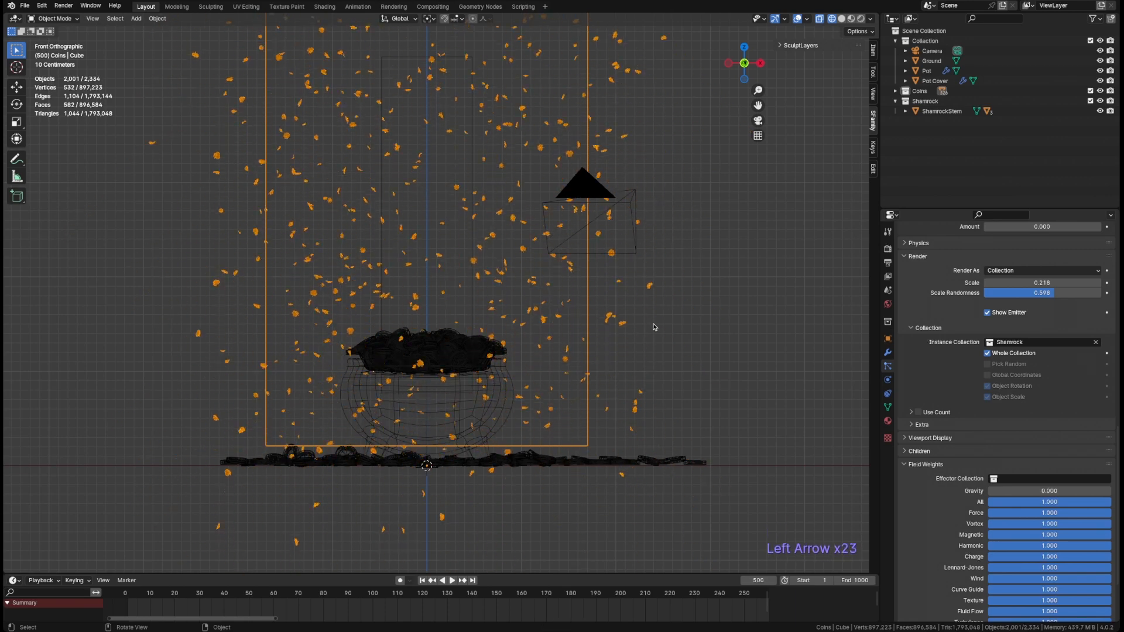
key("super+s")
Set the Normal velocity of the Shamrocks particles to 0 m/s.
scroll(950, 400, "up", 8)
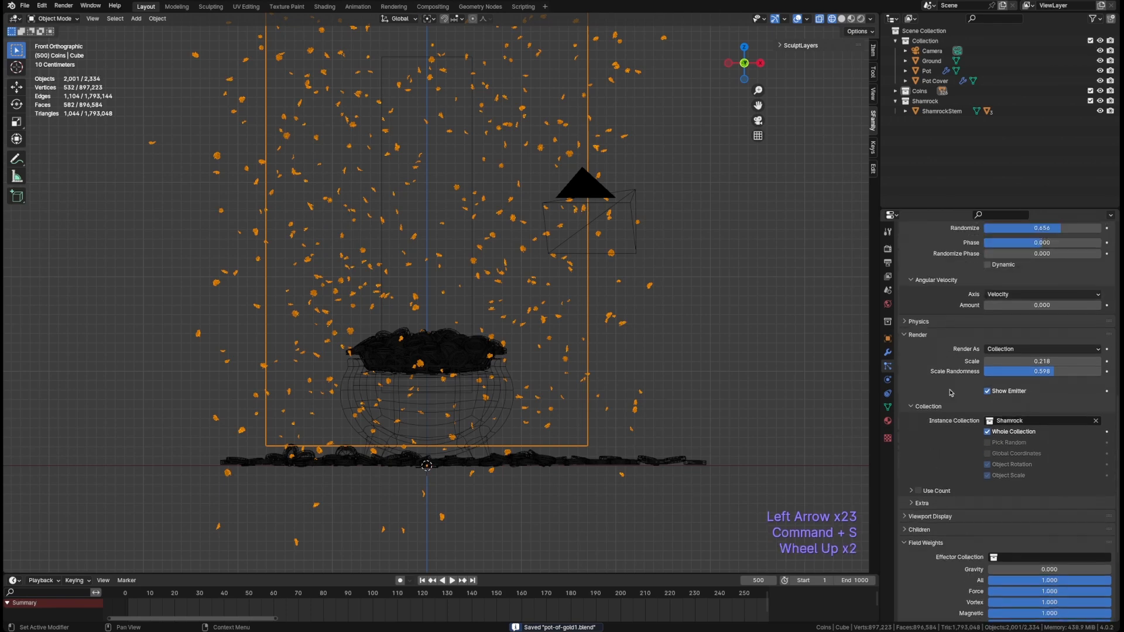
scroll(950, 393, "up", 2)
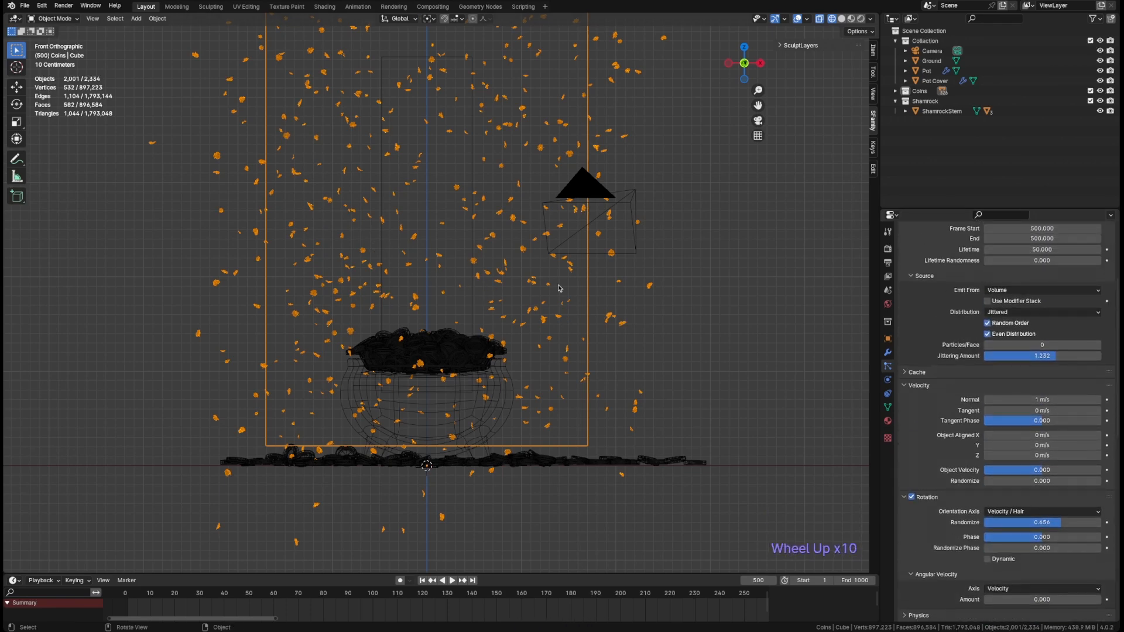
scroll(952, 334, "up", 4)
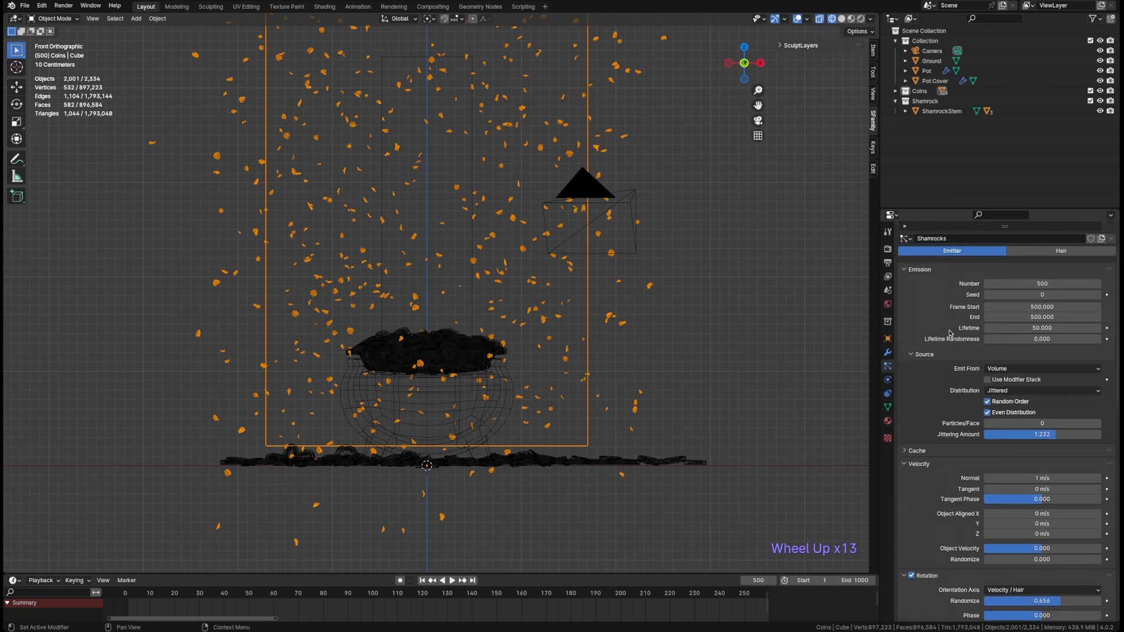
scroll(936, 405, "down", 2)
scroll(935, 406, "down", 1)
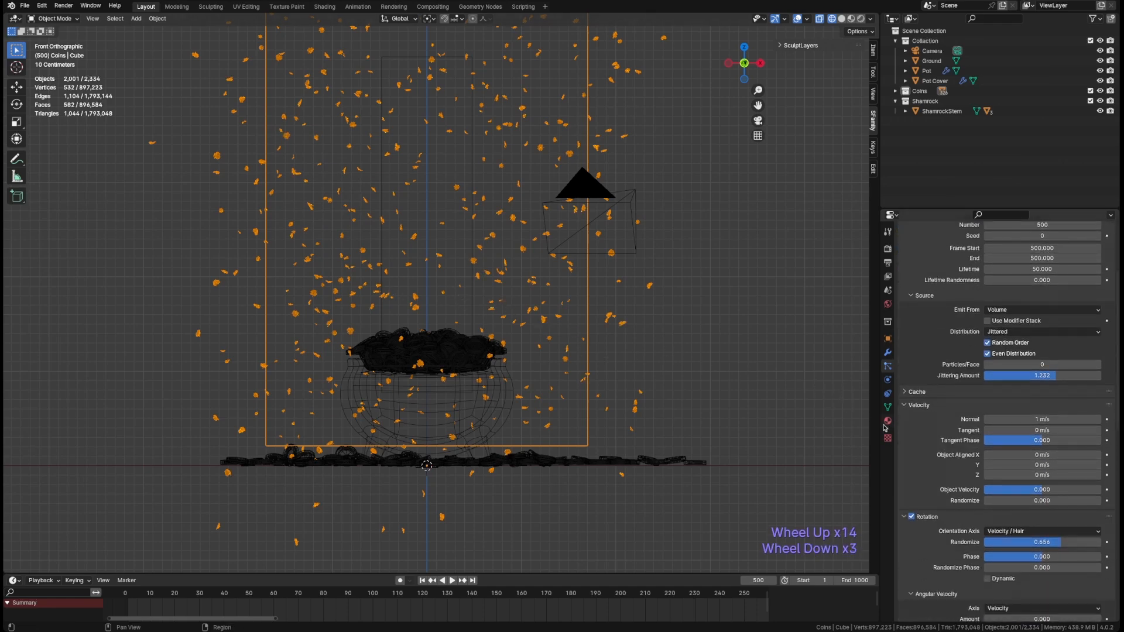
scroll(939, 459, "down", 4)
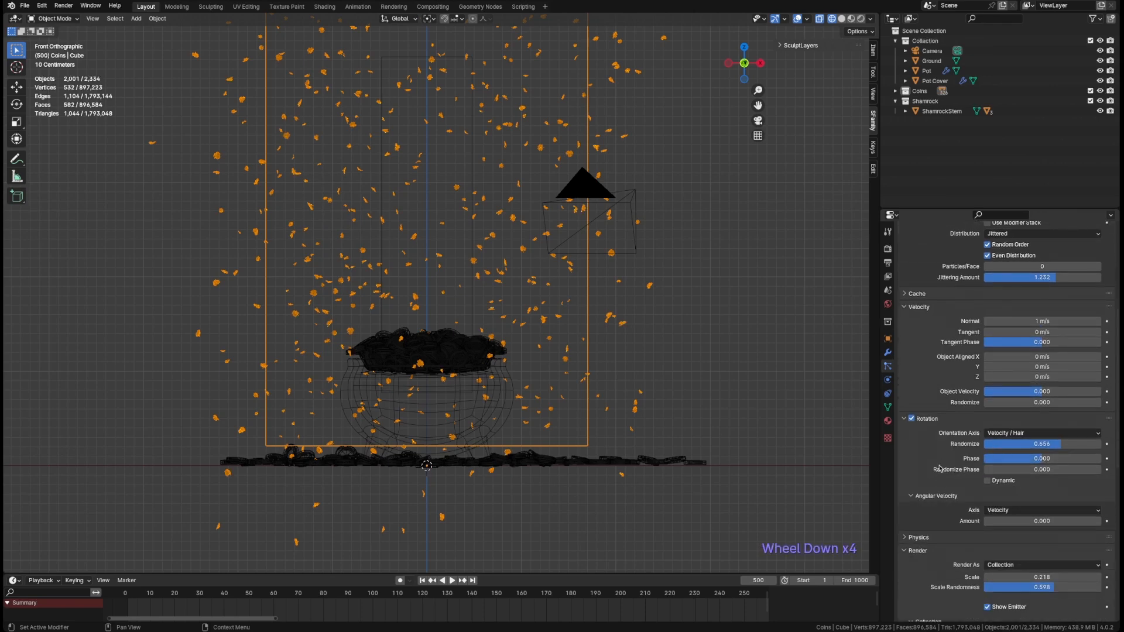
left_click(1030, 322)
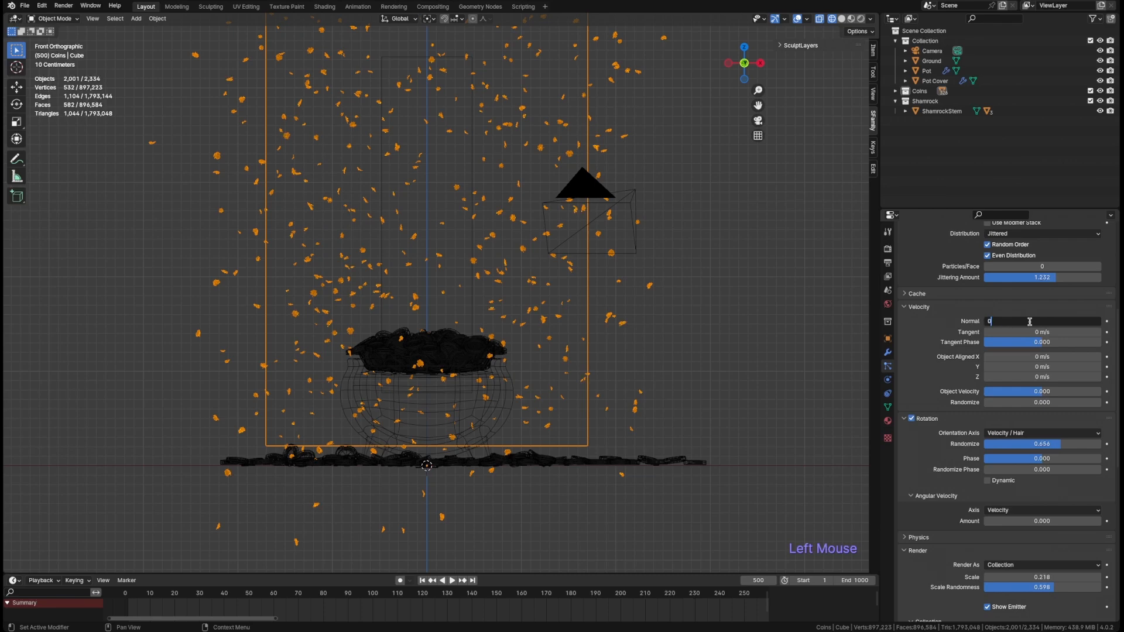
key("Return")
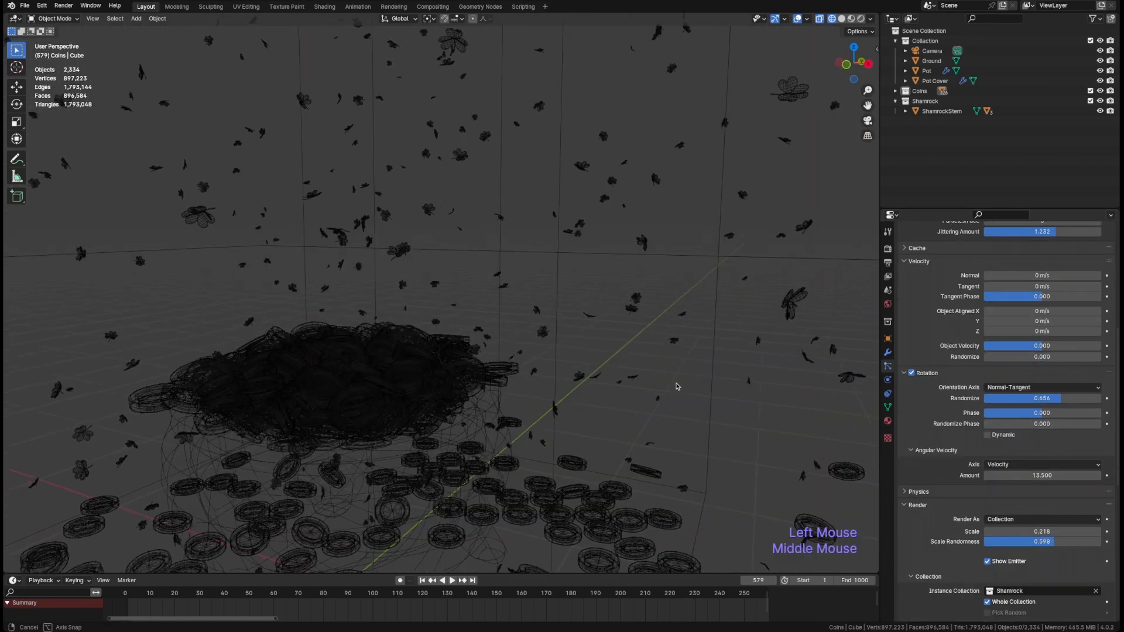
Look through the camera and move the shamrock emitter box about -0.12 m along the X axis.
middle_click_drag(561, 388, 610, 294, "shift")
scroll(588, 369, "down", 2)
key("grave")
left_click(610, 292)
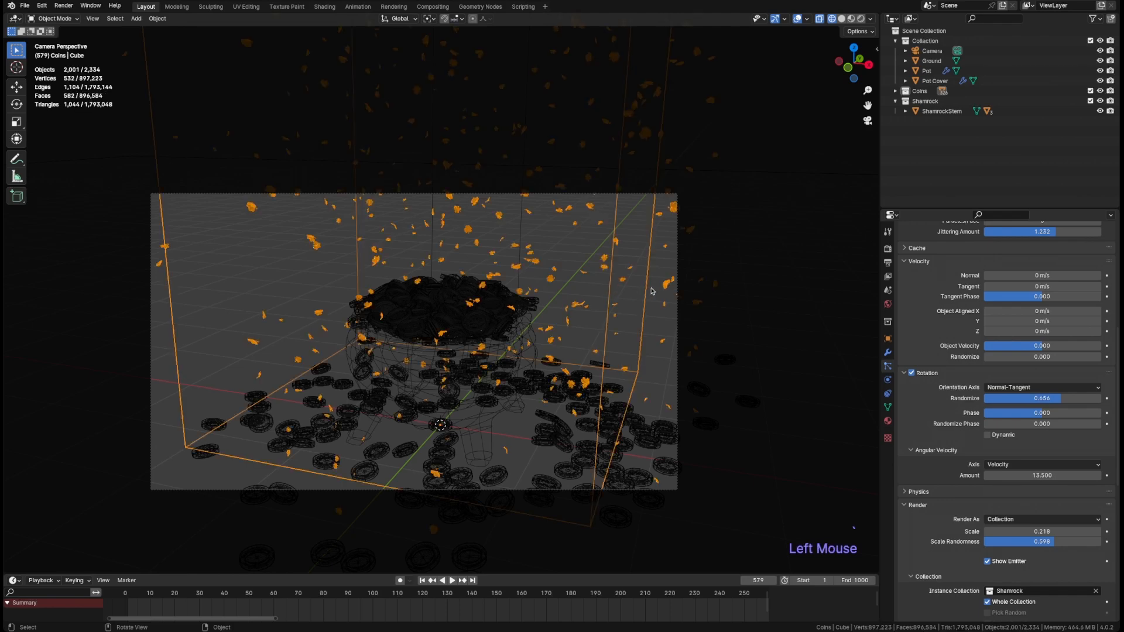
key("g")
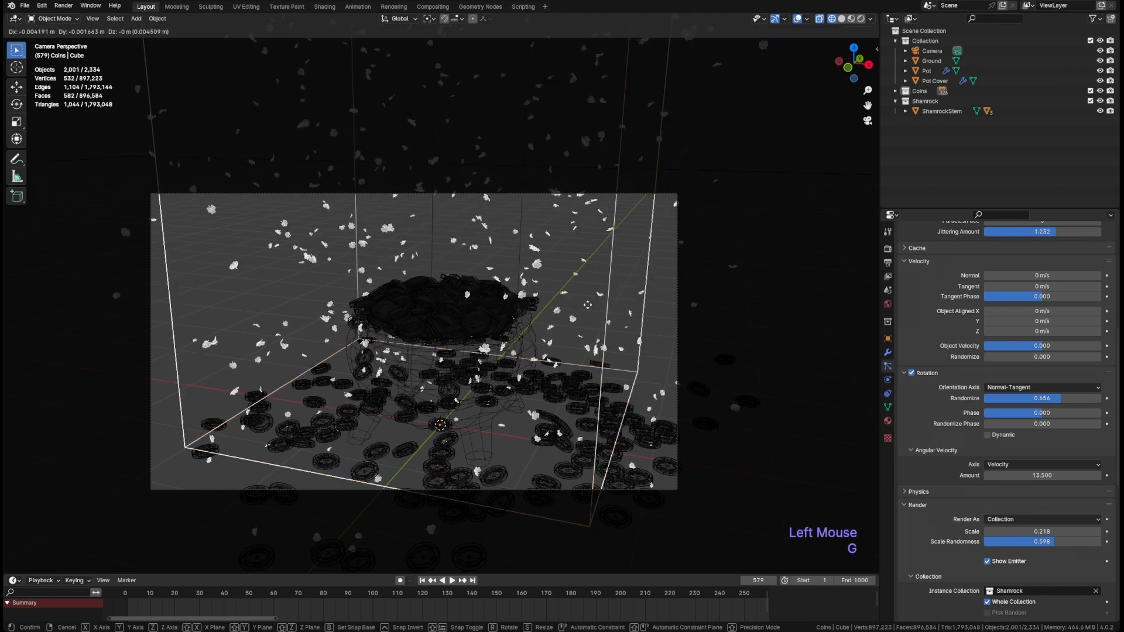
key("x")
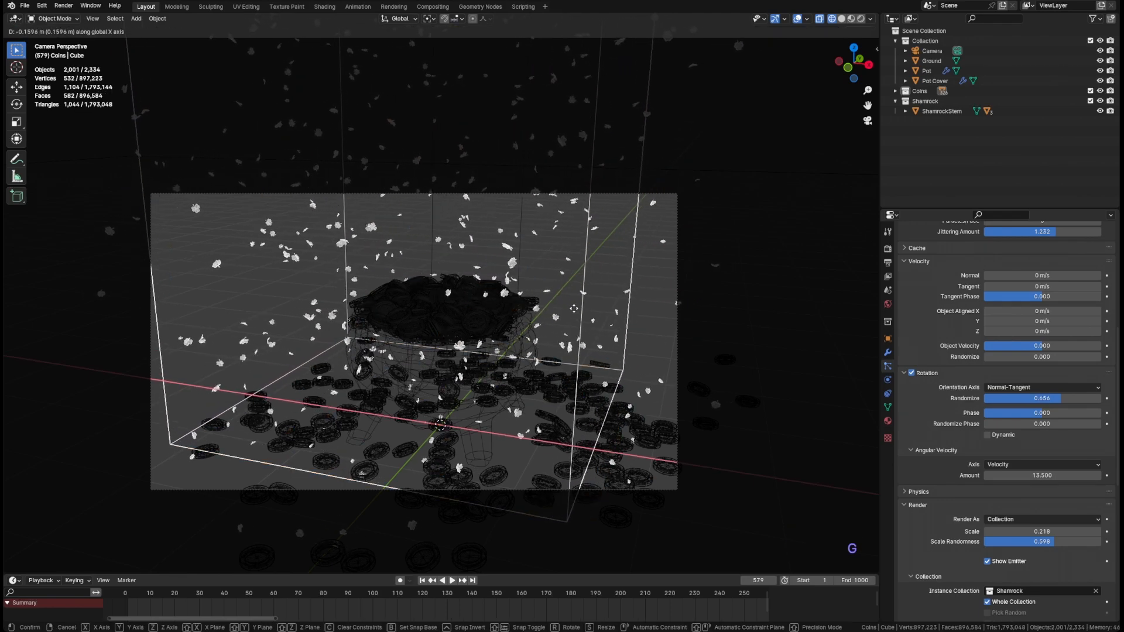
left_click(577, 313)
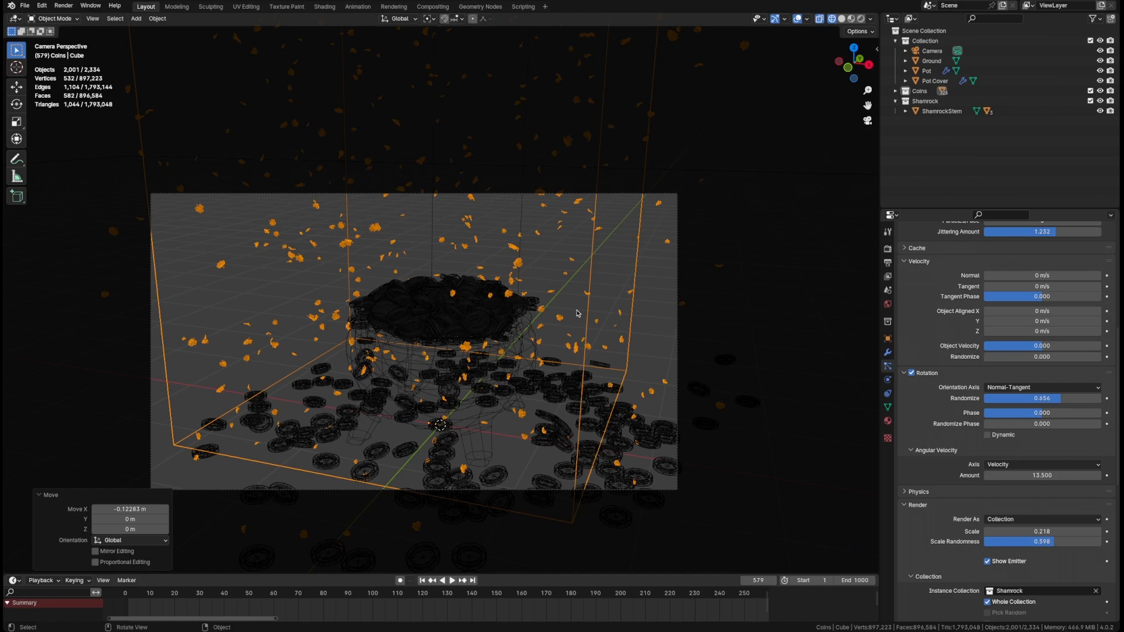
Move the shamrock emitter box about 0.16 m along the X axis in the camera view.
key("g")
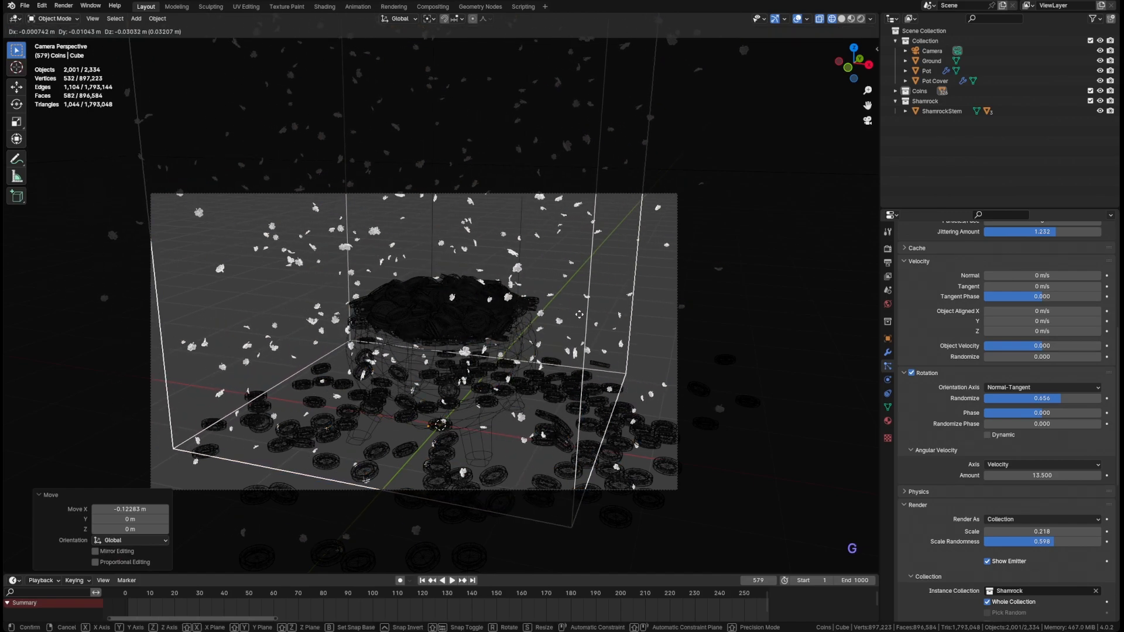
key("x")
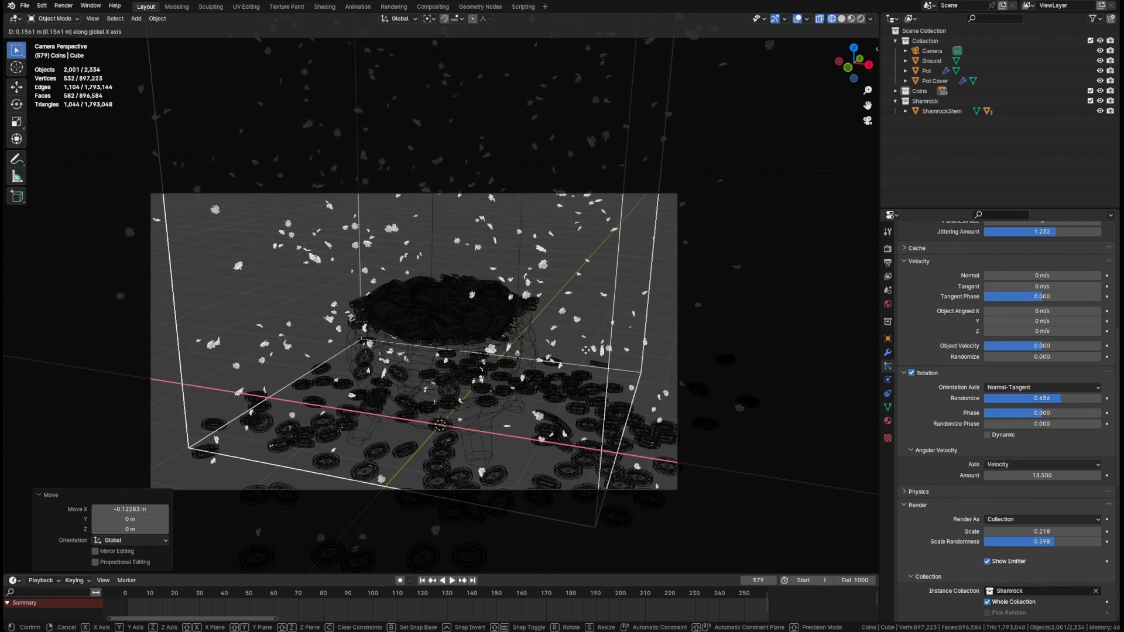
left_click(576, 331)
left_click(640, 275)
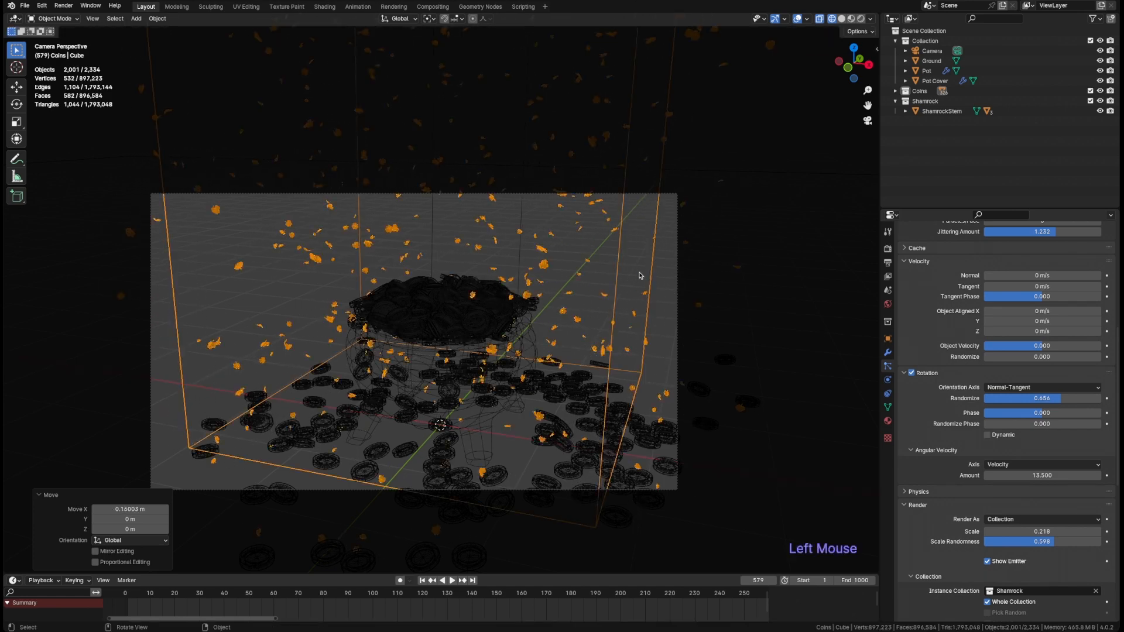
Save the file and switch the viewport to Rendered shading.
key("super+s")
key("z")
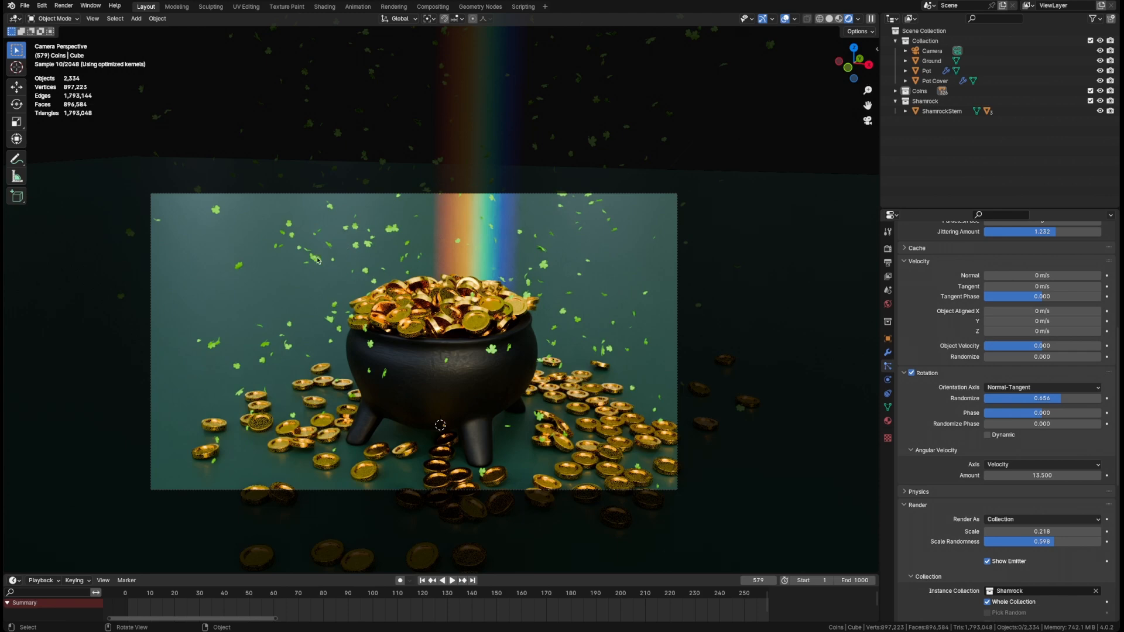
Increase the render scale of the Shamrocks particles to 0.368 and save the file.
scroll(927, 417, "down", 3)
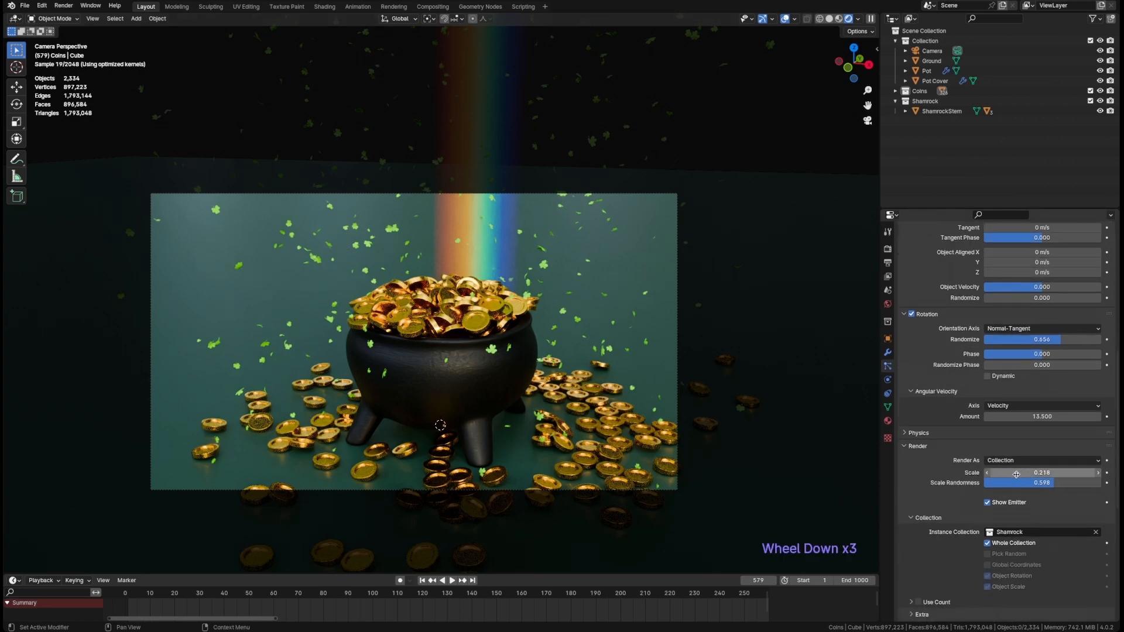
left_click_drag(1017, 475, 1068, 474)
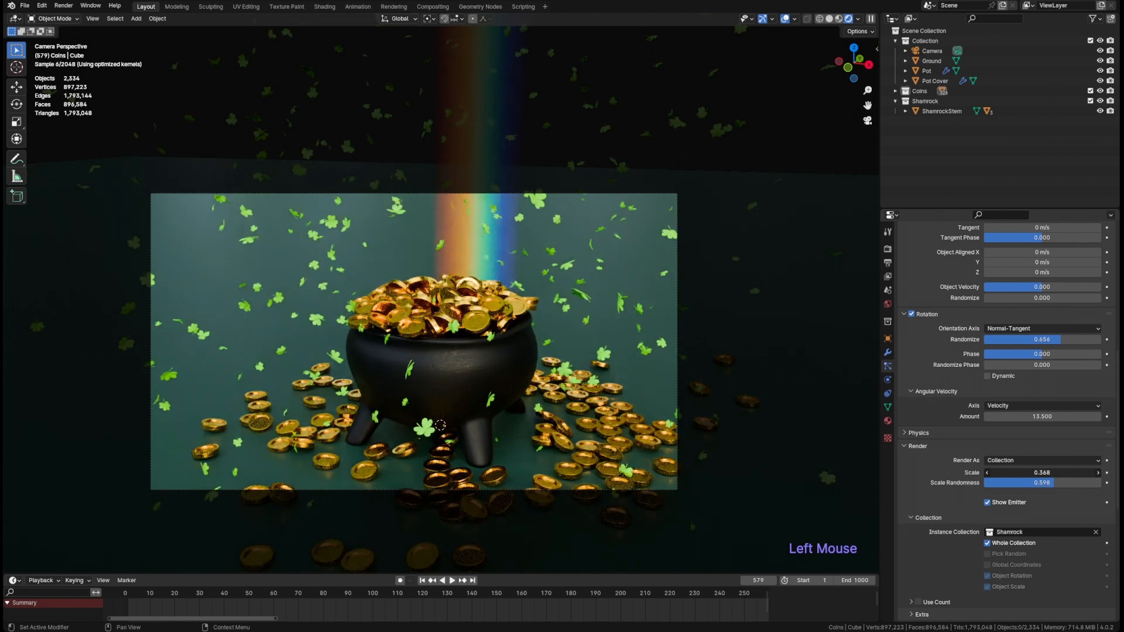
key("super+s")
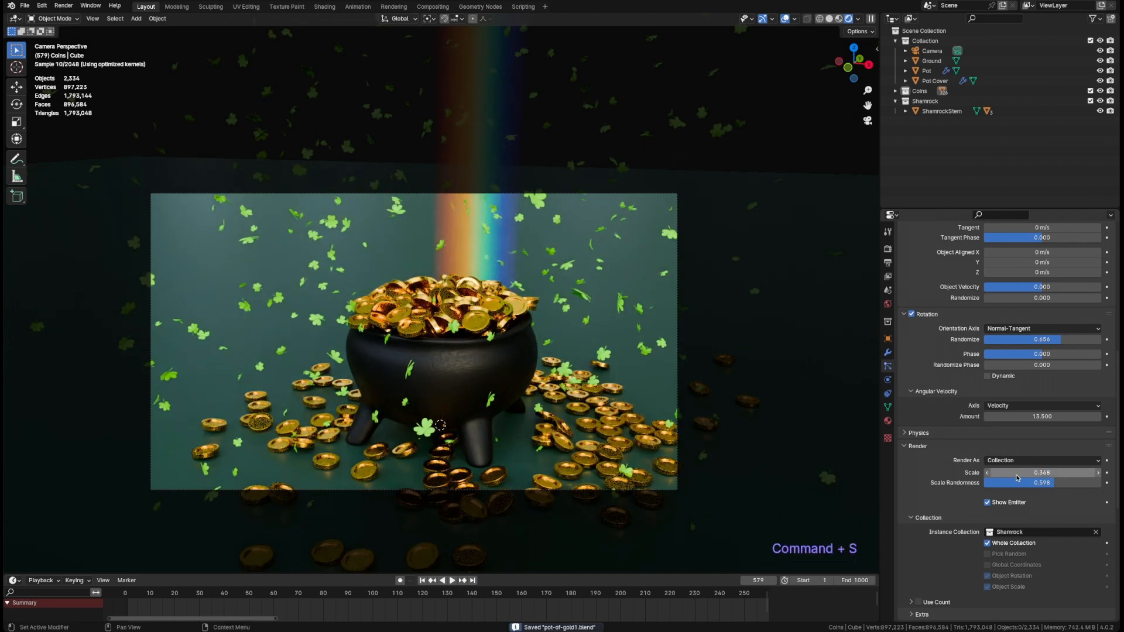
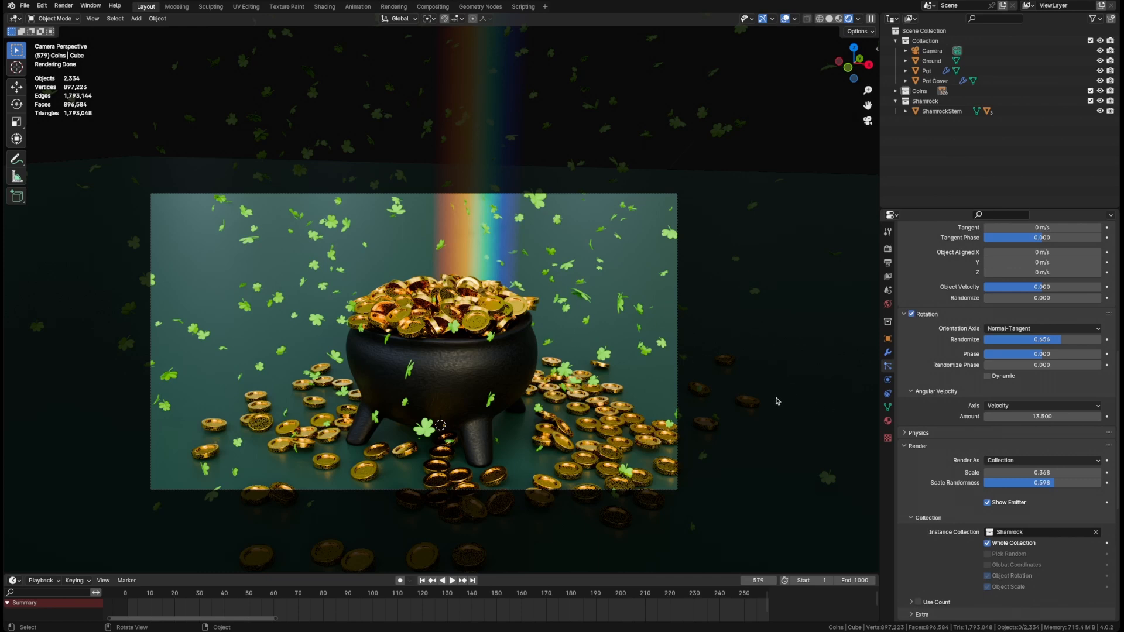
Change the shamrock emitter box's viewport display so only its outline shows, in Solid shading, and save the file.
middle_click_drag(611, 369, 549, 378)
key("z")
scroll(577, 339, "down", 2)
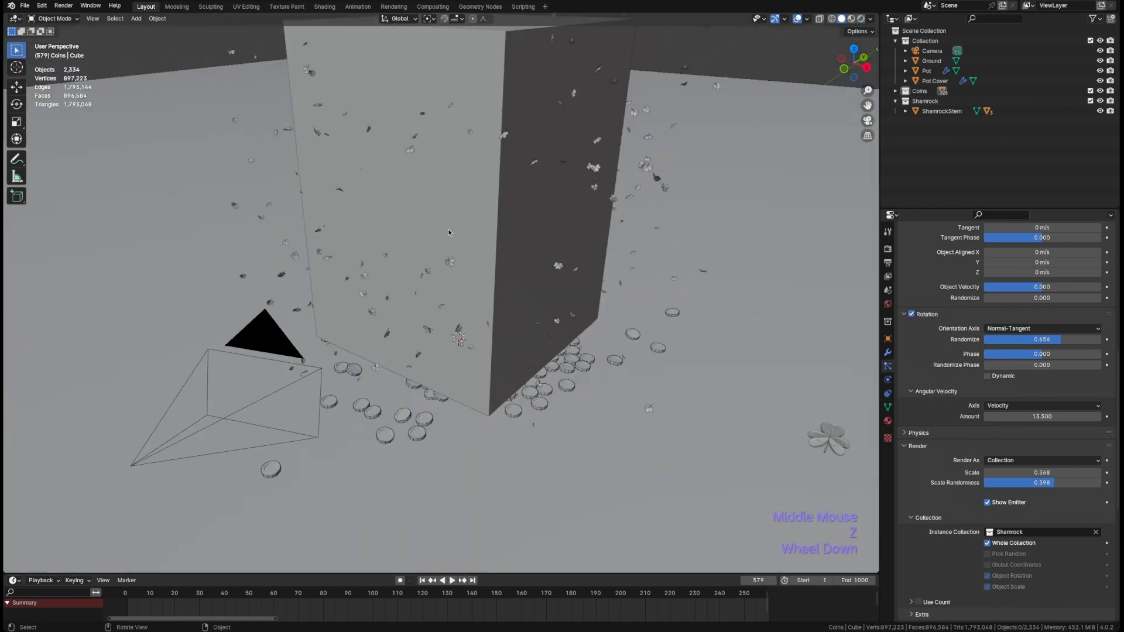
left_click(563, 320)
mouse_move(562, 319)
middle_mouse_down()
mouse_move(659, 339)
mouse_move(633, 384)
middle_mouse_up()
left_click(888, 340)
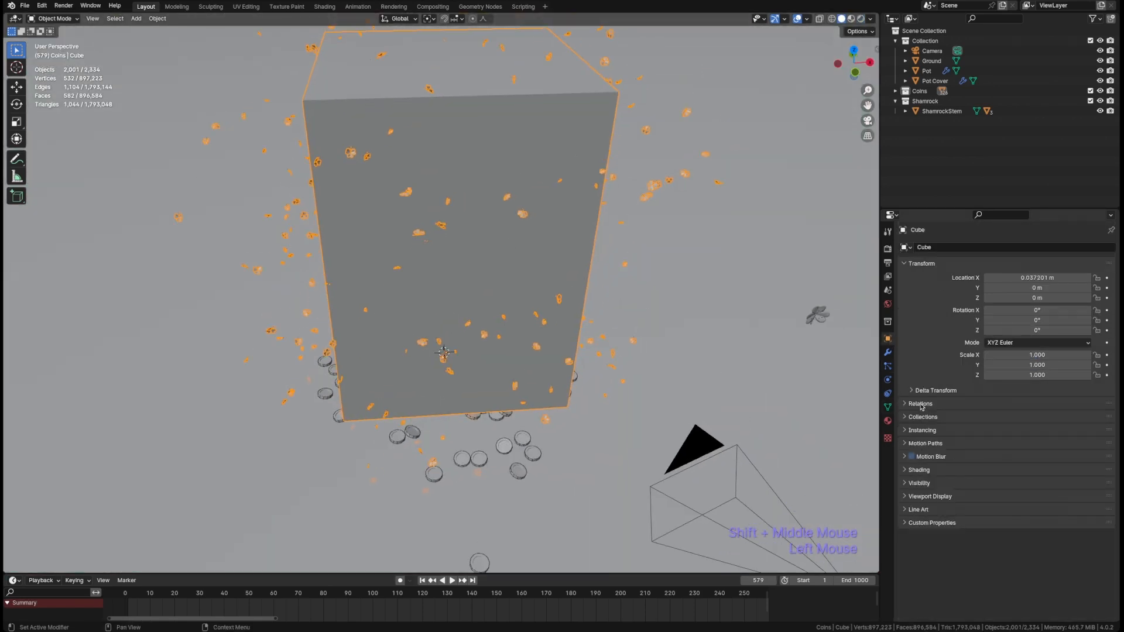
left_click(924, 500)
scroll(961, 545, "down", 2)
left_click(1003, 573)
left_click(999, 597)
left_click(688, 284)
key("super+s")
Split the 3D viewport in two, give the new view a rendered look through the camera, and save the file.
middle_click_drag(468, 317, 520, 308)
scroll(520, 308, "down", 1)
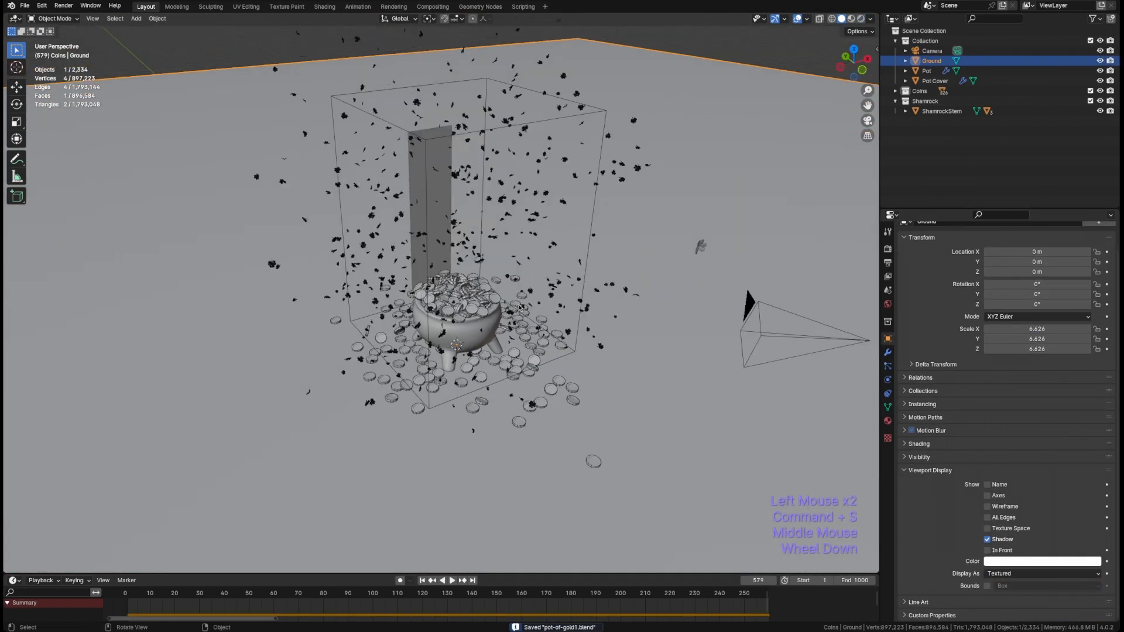
left_click_drag(5, 571, 286, 527)
key("t")
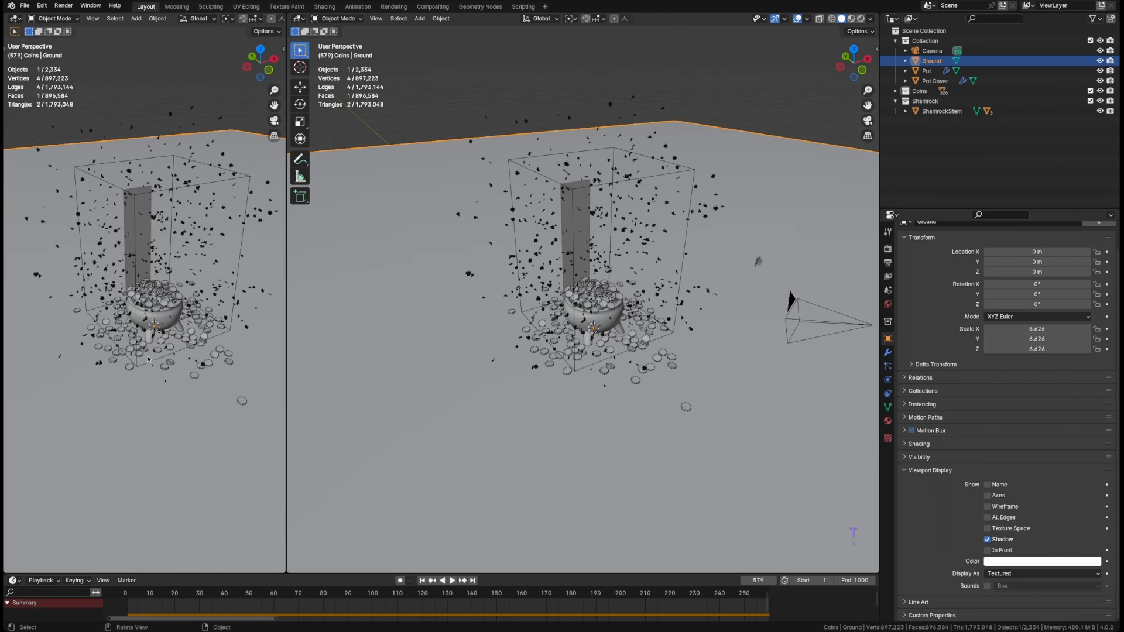
key("grave")
middle_click_drag(163, 363, 176, 352, "super")
key("z")
key("super+s")
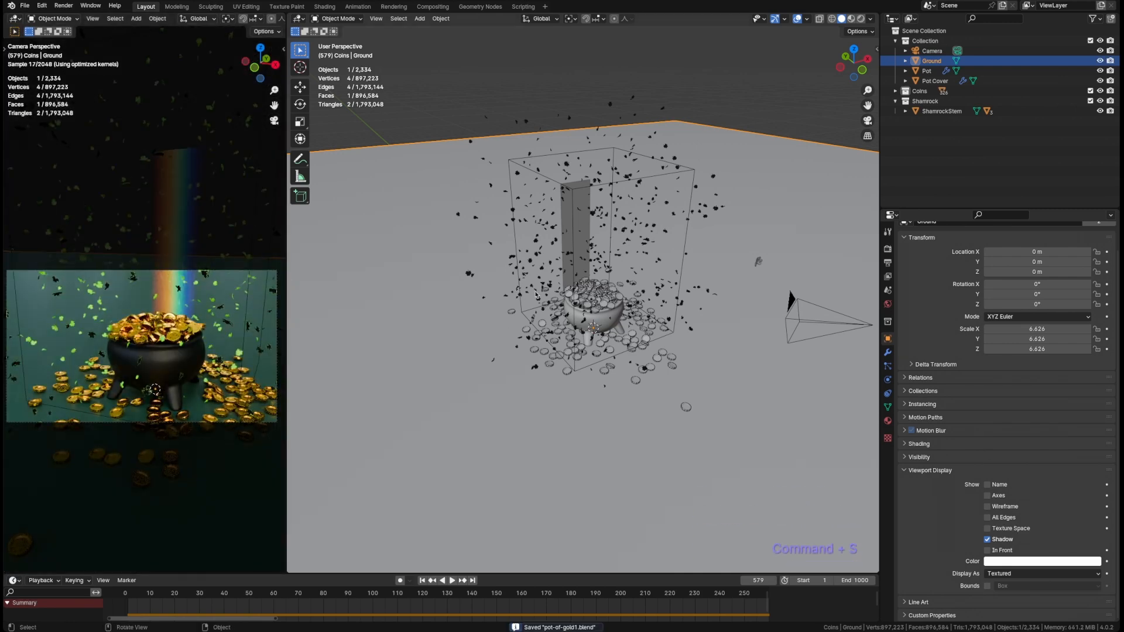
Switch the rendered camera view's shading to use the scene world for lighting.
key("shift+a")
middle_click_drag(269, 21, 247, 21)
left_click(264, 19)
left_click(231, 110)
Add an area light high above the pot and scale it up by about 5.85.
key("shift+a")
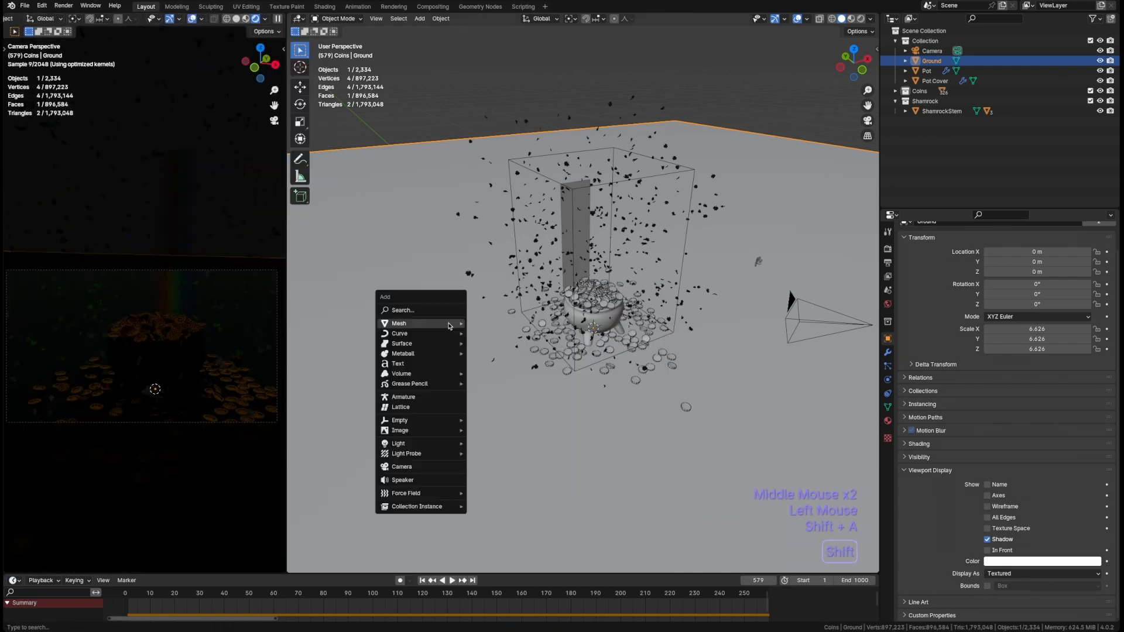
mouse_move(441, 446)
left_click(489, 477)
key("s")
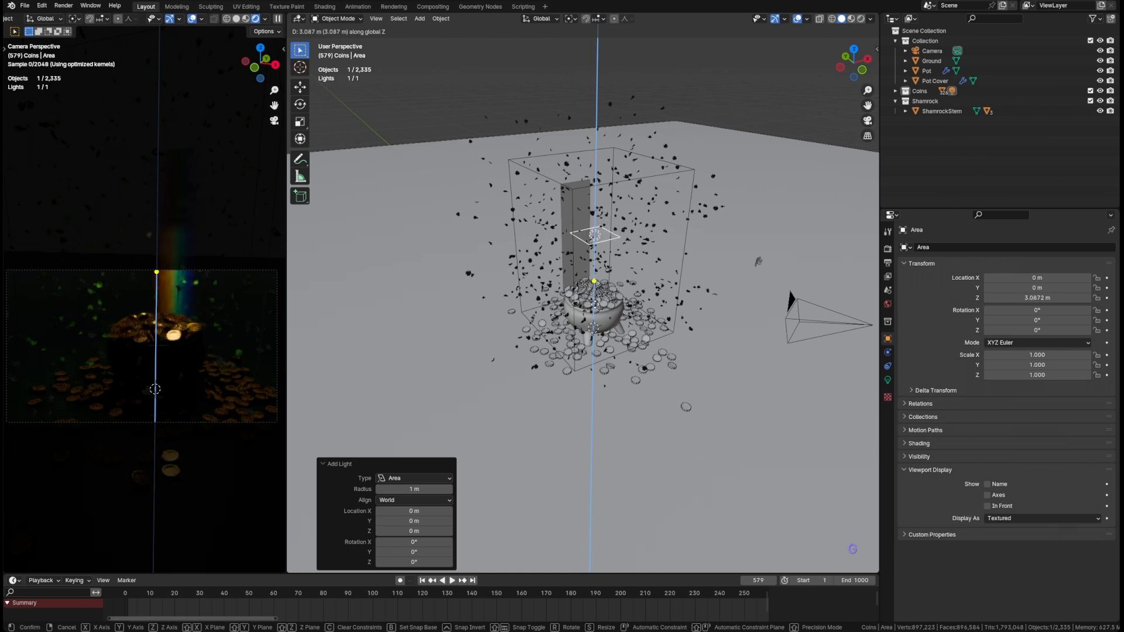
left_click(981, 438)
Set the overhead area light's power to 500 W and save the file.
left_click(888, 380)
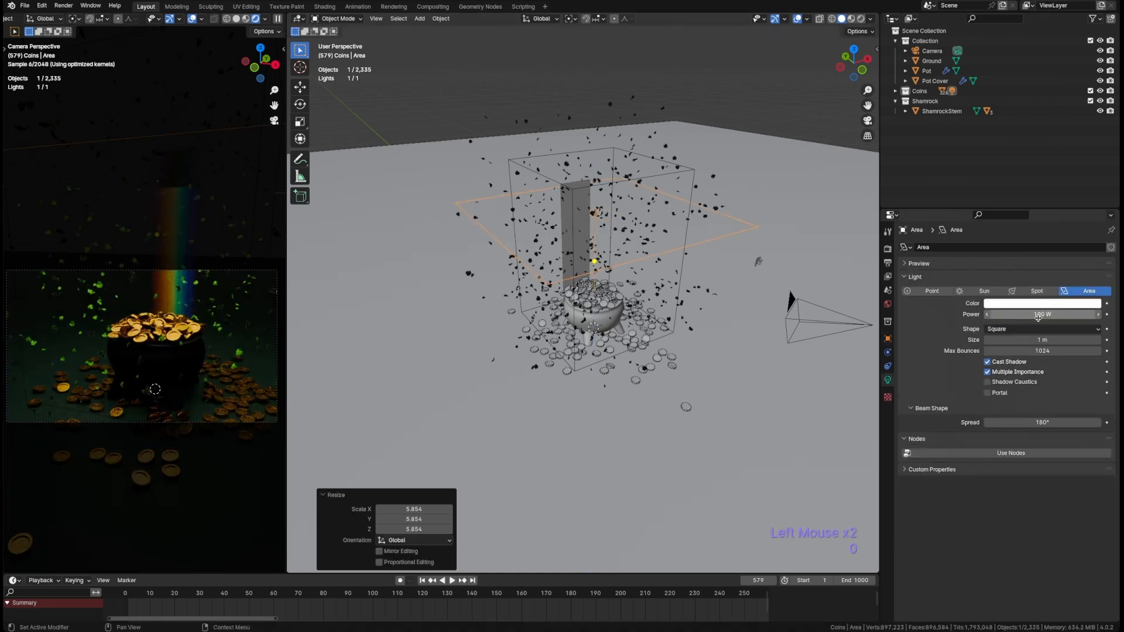
key("Return")
left_click(1035, 313)
left_click(1045, 317)
type("500")
key("Return")
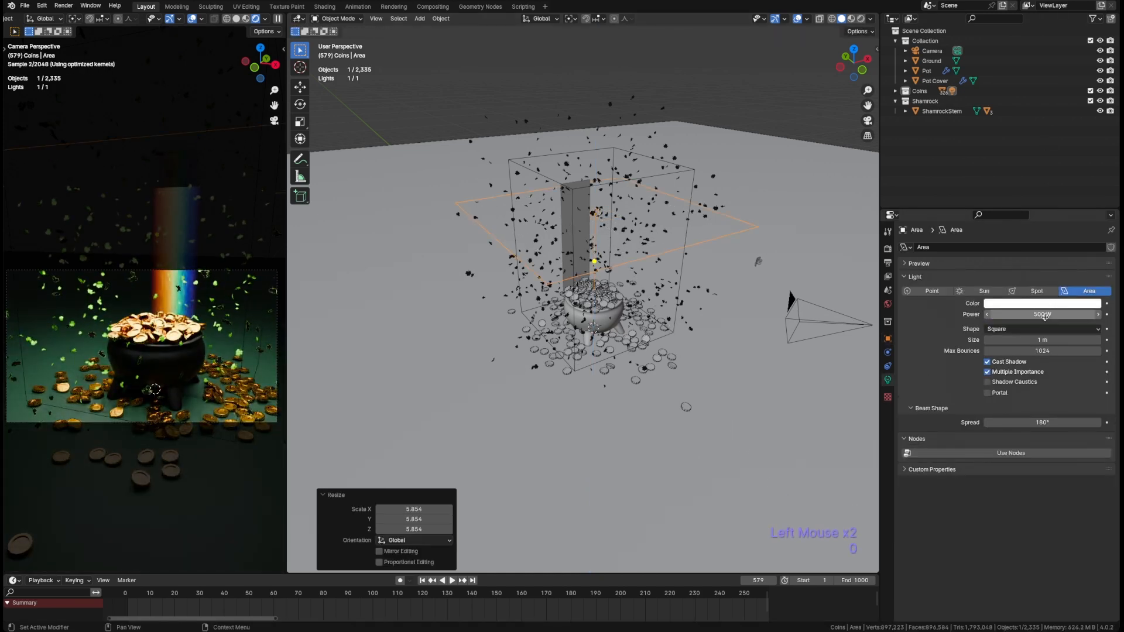
key("Escape")
key("super+s")
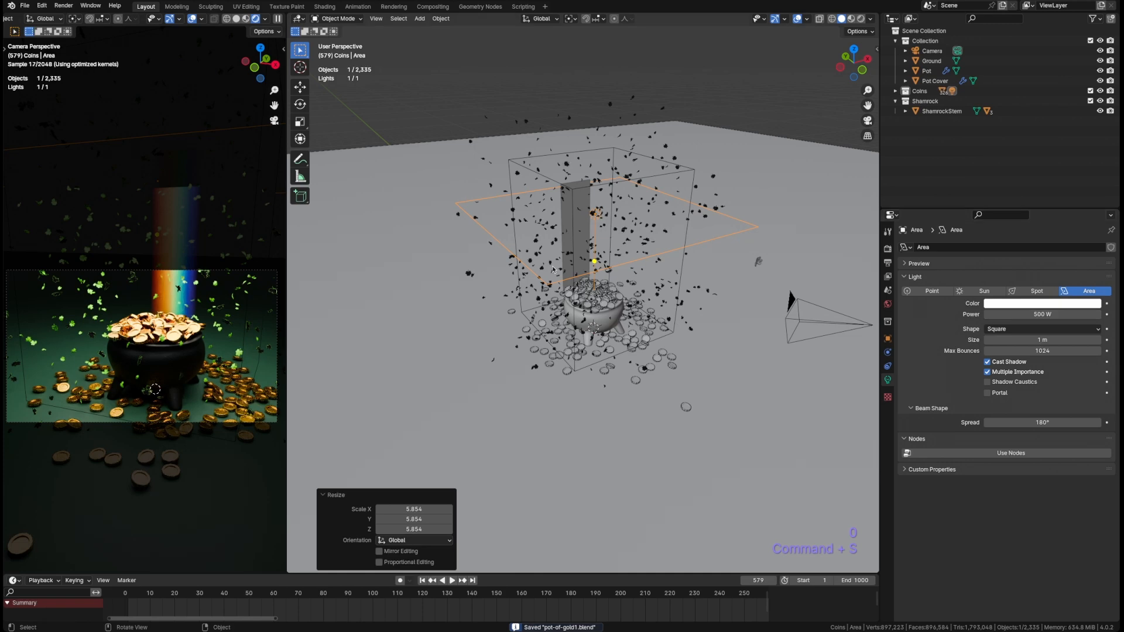
Raise the overhead area light about 2.01 m along the Z axis.
key("g")
key("z")
left_click(571, 165)
Add a second area light and raise it about 1.9 m along the Z axis above the pot.
key("shift+a")
mouse_move(516, 285)
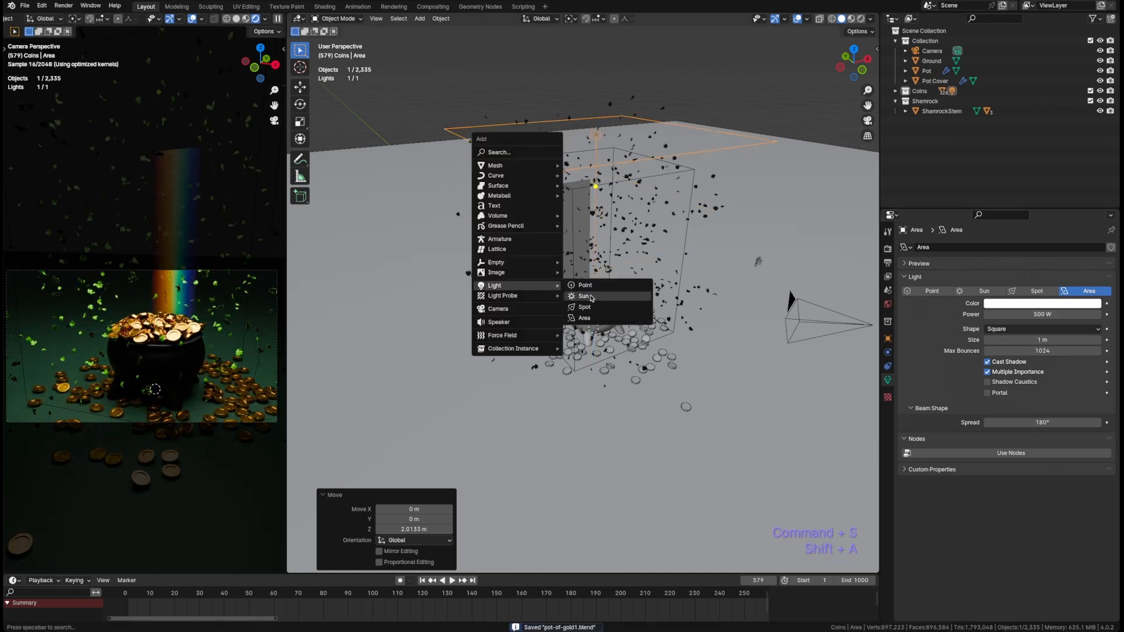
left_click(606, 319)
key("g")
key("z")
left_click(606, 260)
mouse_move(607, 261)
middle_mouse_down()
mouse_move(609, 316)
mouse_move(613, 264)
middle_mouse_up()
scroll(613, 264, "up", 2)
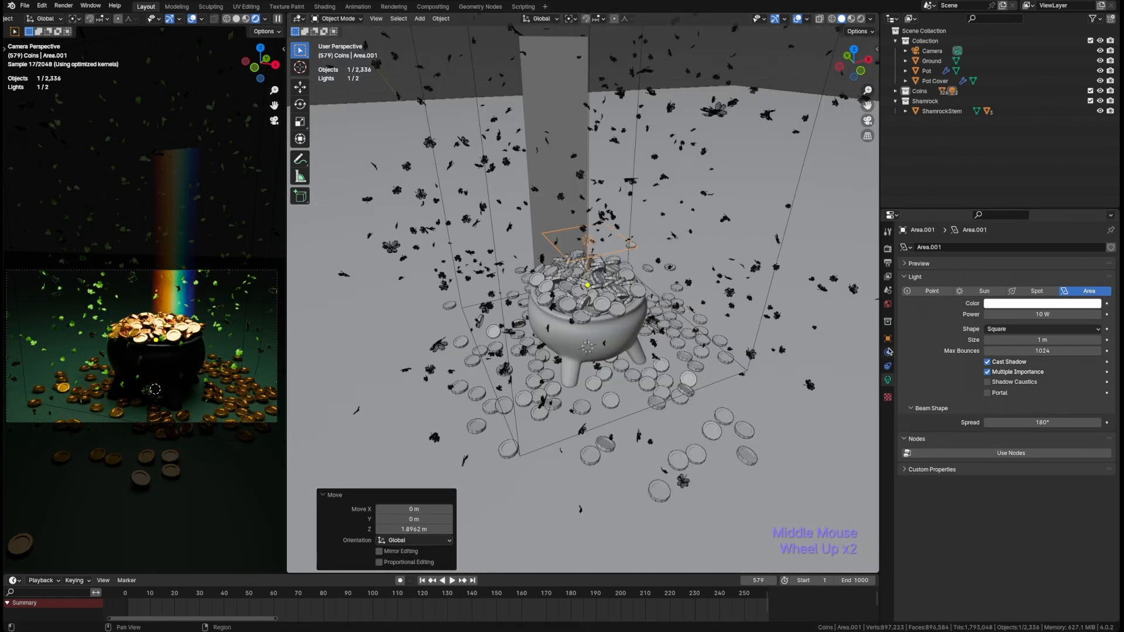
Give the second area light a Track To constraint targeting the Pot and move it out to the pot's side.
left_click(888, 366)
left_click(945, 248)
left_click(1014, 319)
left_click(1096, 279)
left_click(533, 293)
key("g")
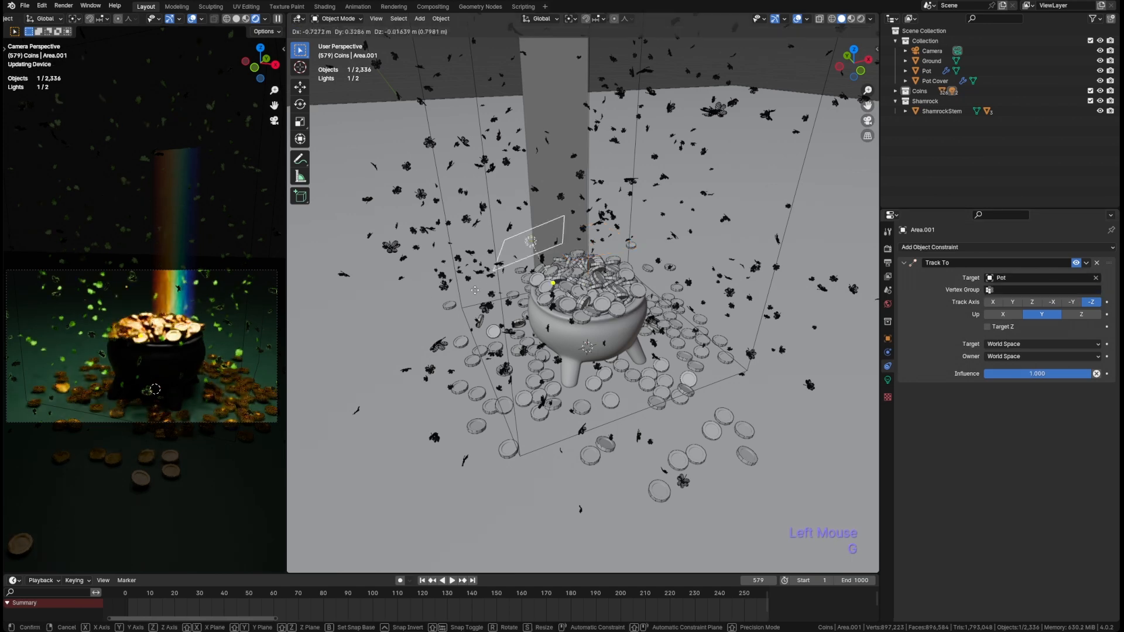
left_click(872, 337)
In top view, scale the second area light by about 0.59 and move it behind the pot, about 4.55 m in X and 2.26 m in Y.
middle_click_drag(867, 337, 844, 405, "alt")
middle_click_drag(621, 351, 621, 310, "shift")
scroll(615, 310, "down", 2)
middle_click_drag(609, 311, 615, 269, "shift")
key("g")
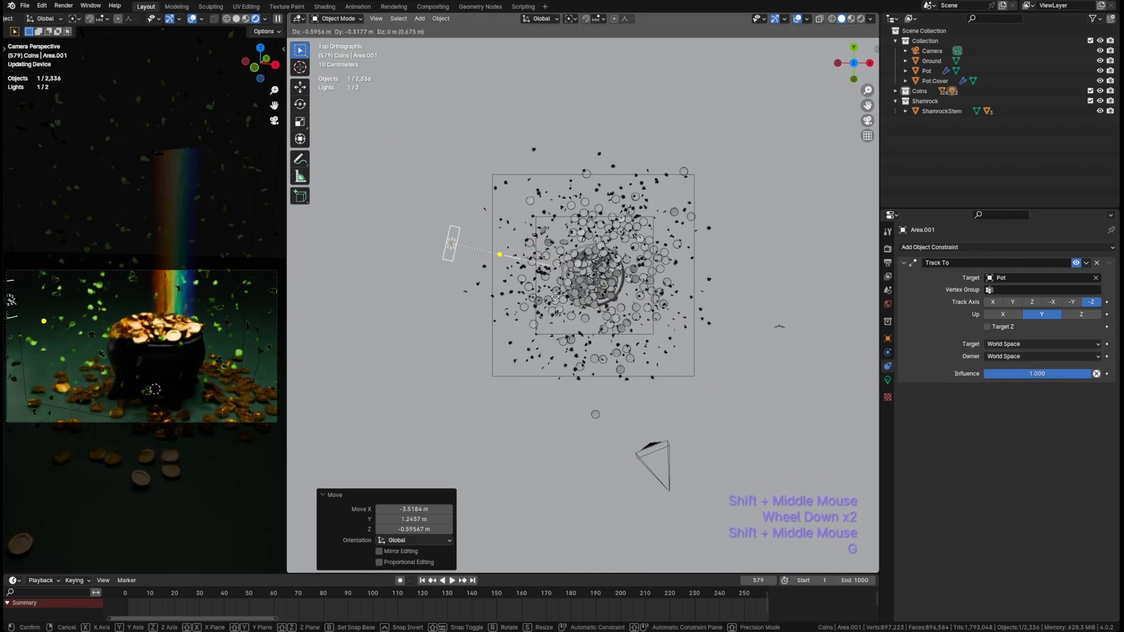
left_click(469, 255)
key("s")
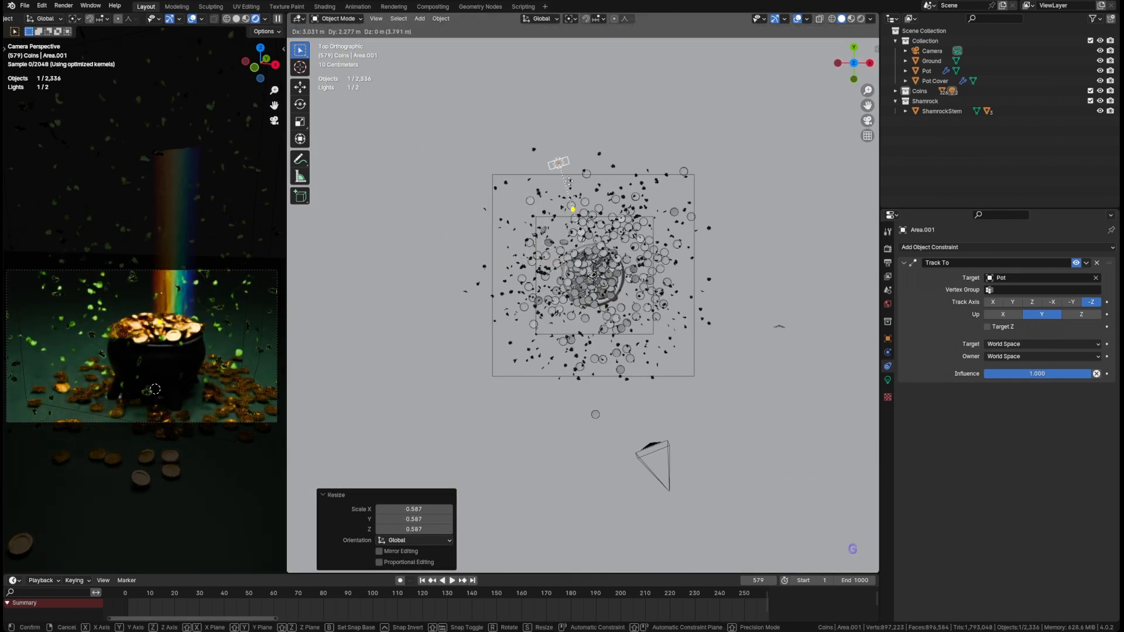
right_click(643, 188)
Change the second area light's shape to Rectangle, sized about 5.26 m by 0.377 m.
scroll(650, 140, "up", 2)
middle_click_drag(643, 187, 639, 105)
left_click(888, 380)
left_click(1042, 329)
left_click(1012, 352)
left_click_drag(606, 158, 606, 155)
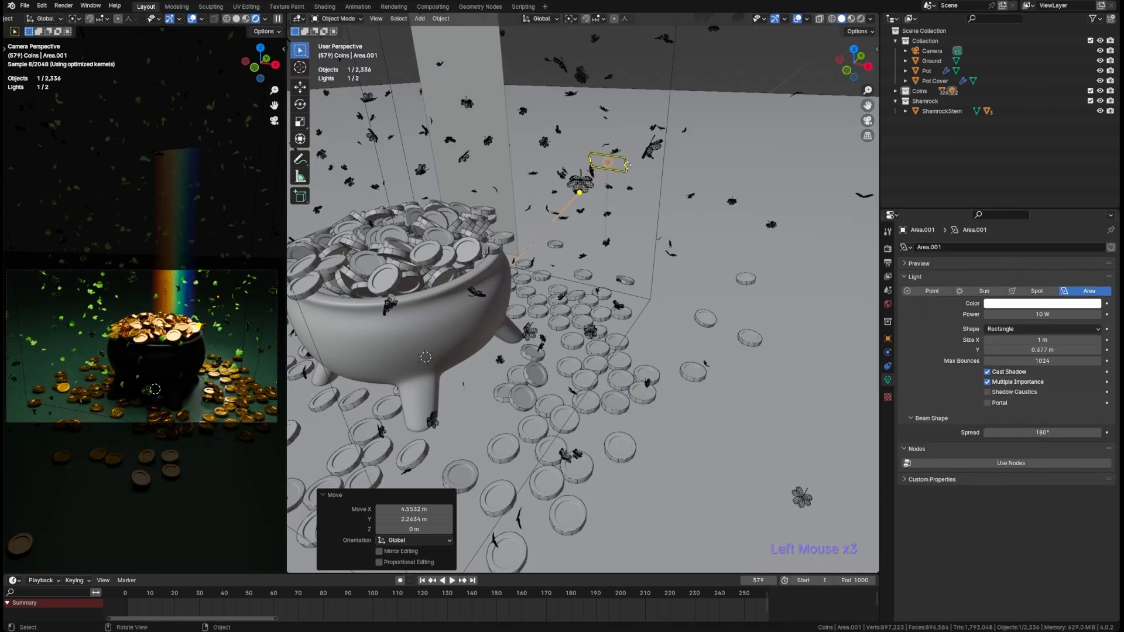
left_click_drag(716, 175, 715, 175)
Colour the rectangular area light bright green and reposition it behind the pot.
left_click(1042, 303)
left_click(1008, 183)
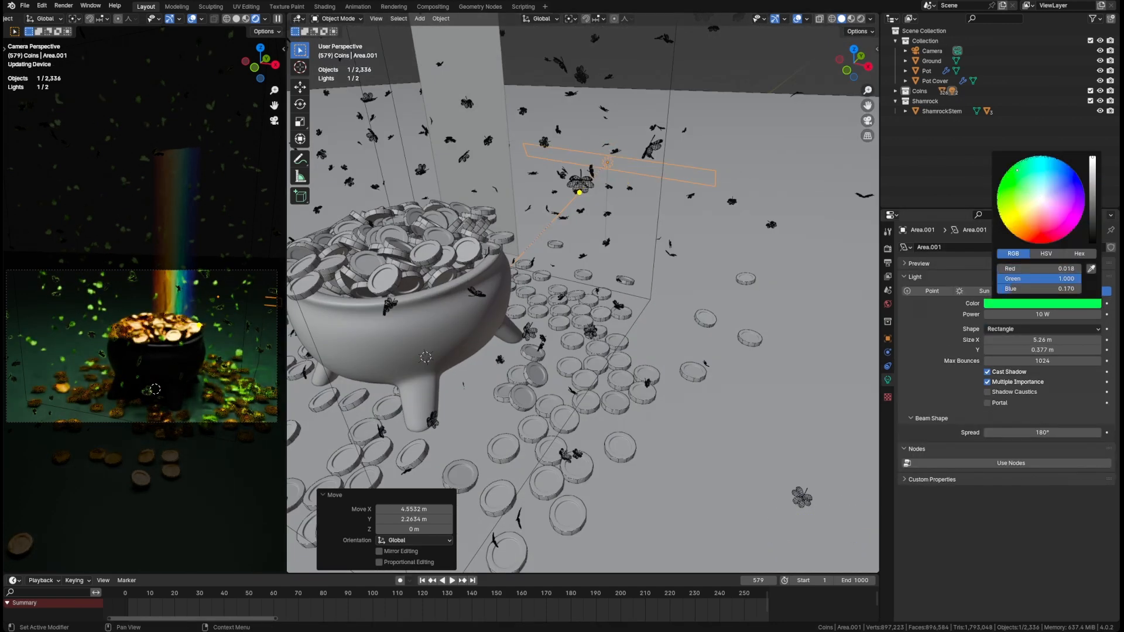
key("g")
left_click(662, 234)
middle_click_drag(661, 235, 527, 252)
middle_click_drag(527, 252, 609, 234, "shift")
key("g")
middle_click_drag(610, 234, 521, 317, "shift")
left_click(556, 264)
Set the green light's power to 100 W and move it about 1.54 m in X and -1.45 m in Y in top view.
middle_click_drag(468, 346, 656, 311)
scroll(656, 310, "down", 1)
middle_click_drag(655, 293, 662, 322)
key("grave")
left_click(1043, 315)
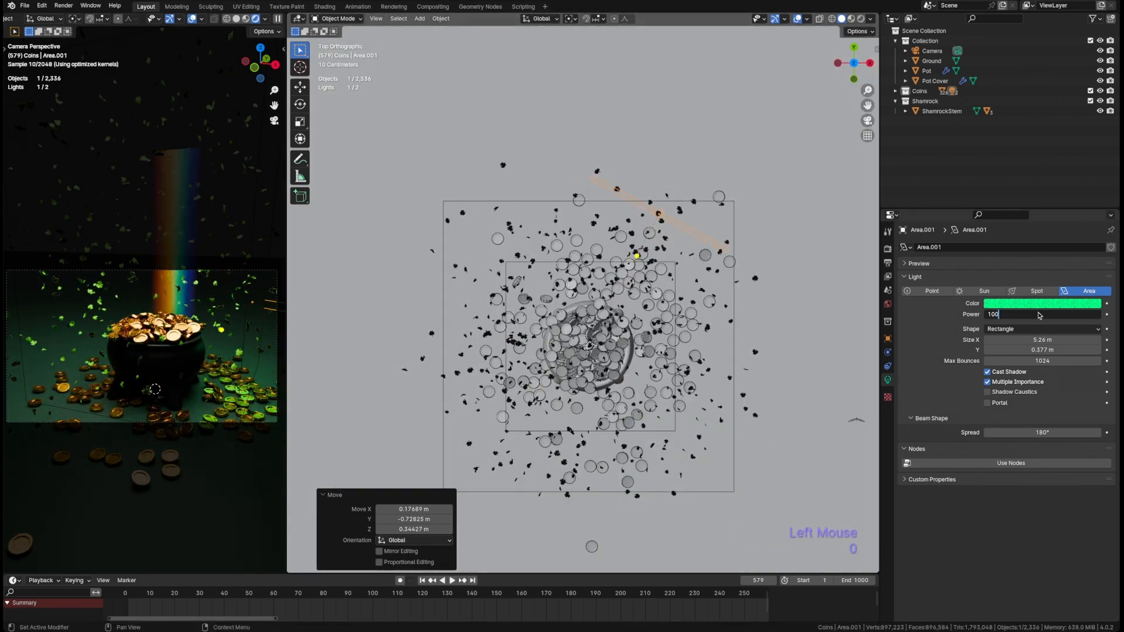
type("0g")
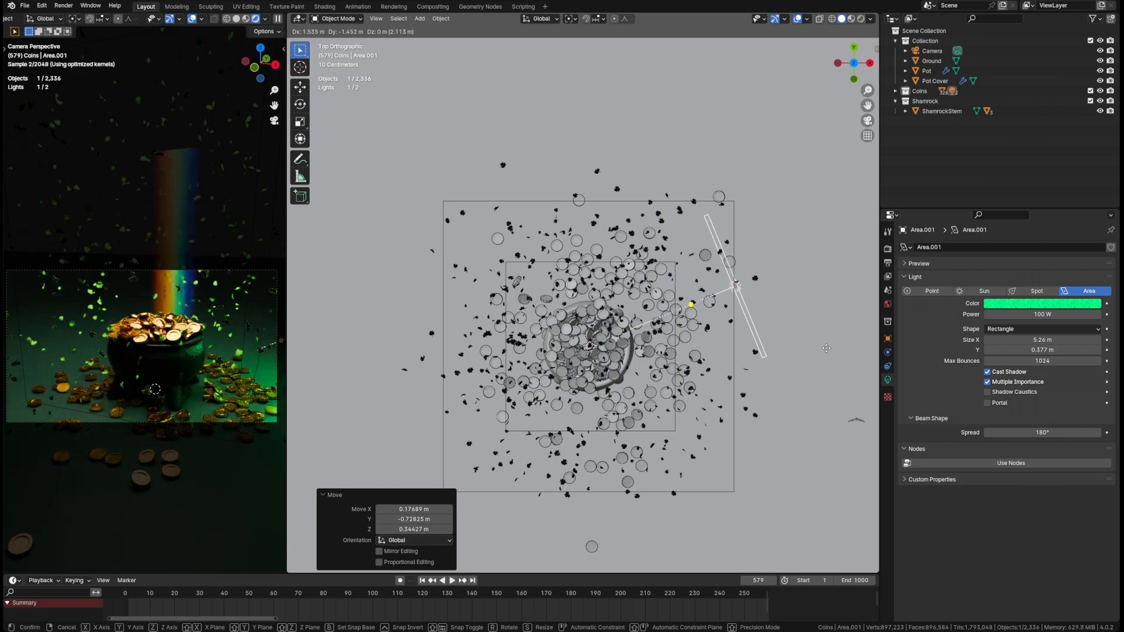
left_click(827, 349)
Enlarge the green light's Y size to about 1.84 m and shift it beside the pot.
middle_click_drag(820, 345, 685, 252)
left_click_drag(650, 336, 652, 378)
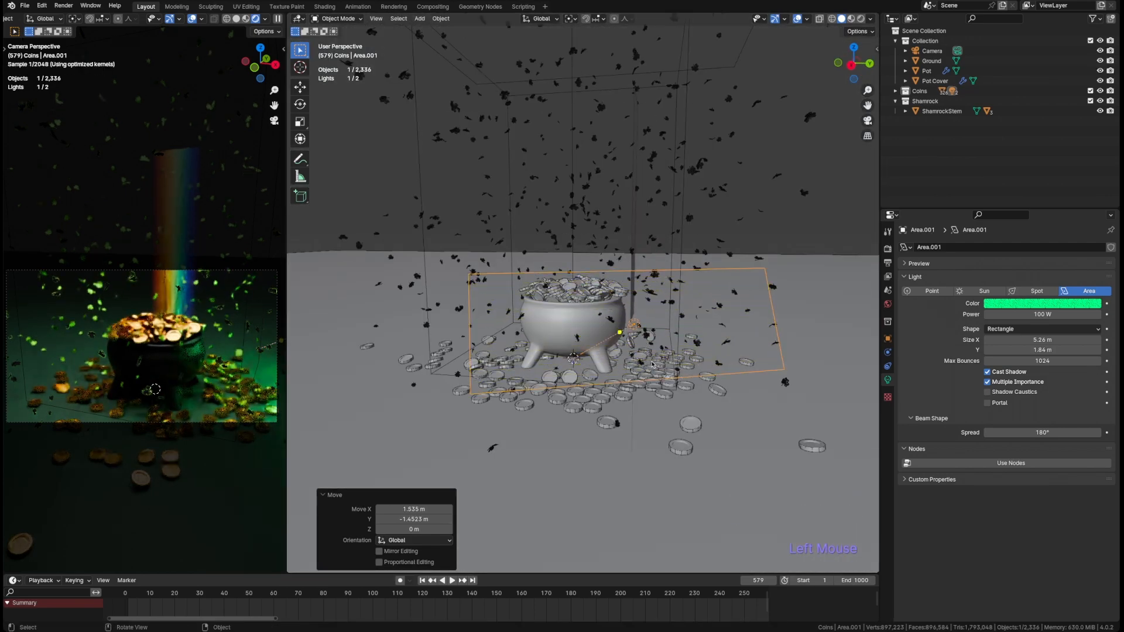
key("g")
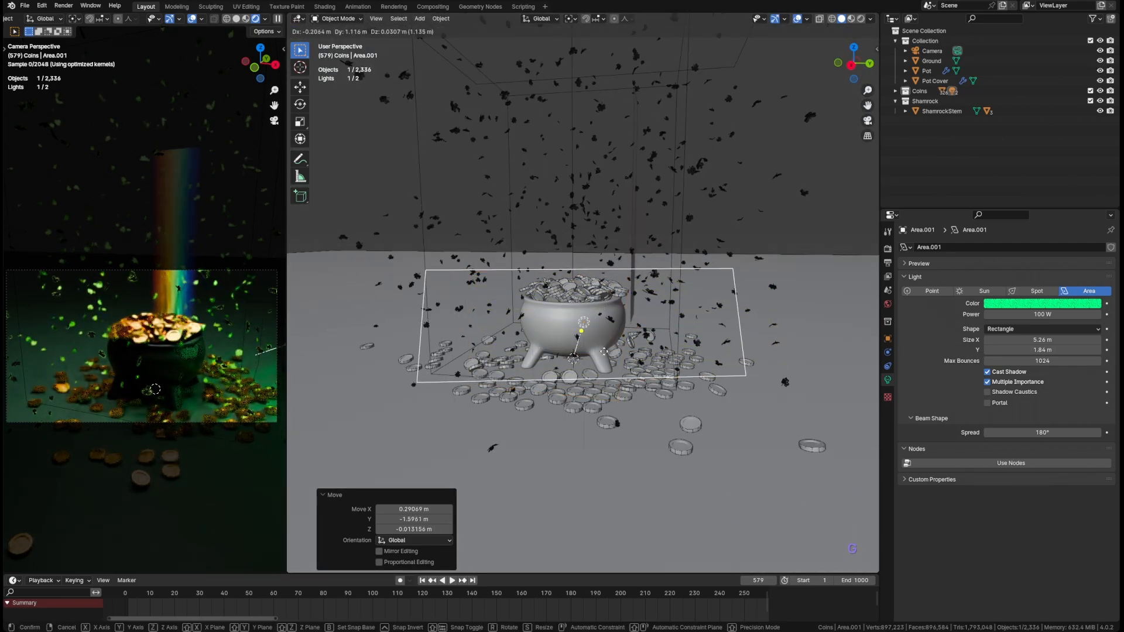
left_click(679, 343)
middle_click_drag(679, 343, 670, 345, "shift")
Nudge the green light about 0.29 m in X and -0.16 m in Y, and save the file.
middle_click_drag(670, 346, 612, 355)
key("g")
middle_click_drag(612, 355, 650, 363, "shift")
left_click(551, 358)
key("super+s")
Disable the green light's Track To constraint and try rotating the light freely.
mouse_move(650, 363)
middle_mouse_down("shift")
mouse_move(627, 340)
mouse_move(644, 404)
mouse_move(636, 363)
middle_mouse_up("shift")
scroll(626, 340, "down", 3)
middle_click_drag(635, 363, 644, 292)
scroll(644, 293, "up", 2)
left_click(888, 366)
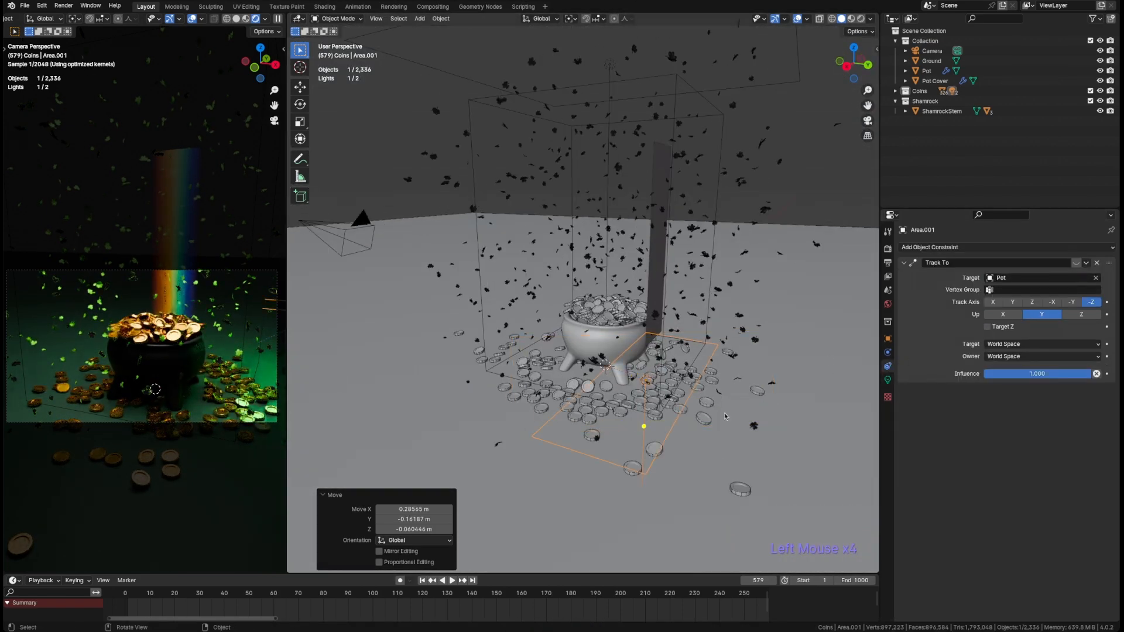
middle_click_drag(725, 417, 715, 442)
key("r")
key("r")
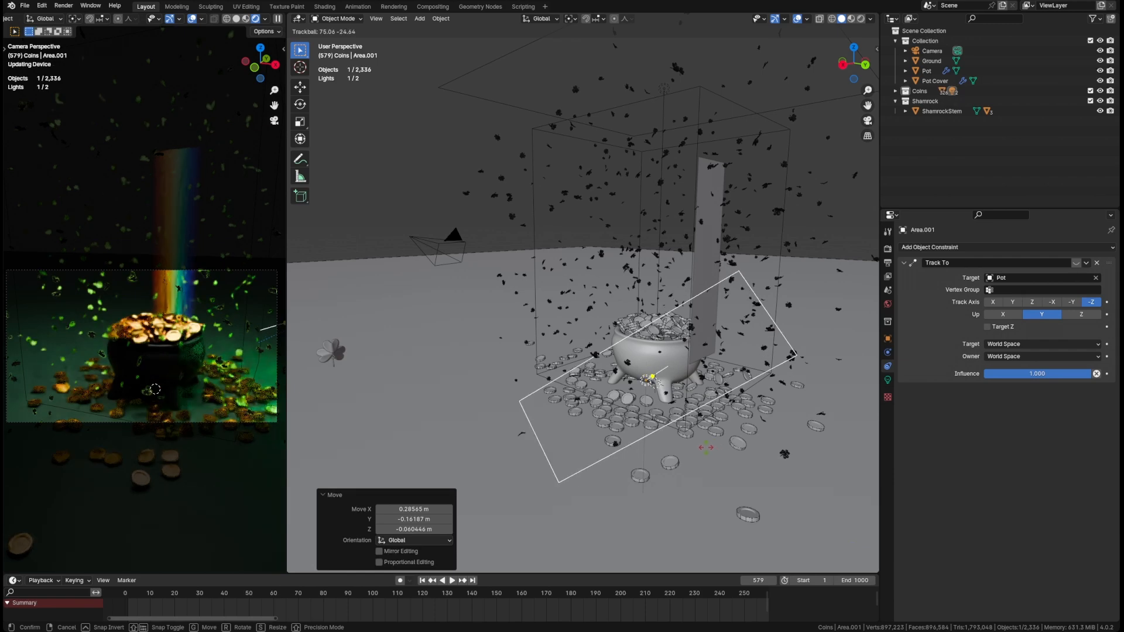
right_click(710, 448)
Add a plain axes empty and rename it RimLightEmpty.
middle_click_drag(639, 364, 673, 384)
middle_click_drag(674, 383, 622, 413, "shift")
key("shift+a")
mouse_move(622, 390)
left_click(697, 388)
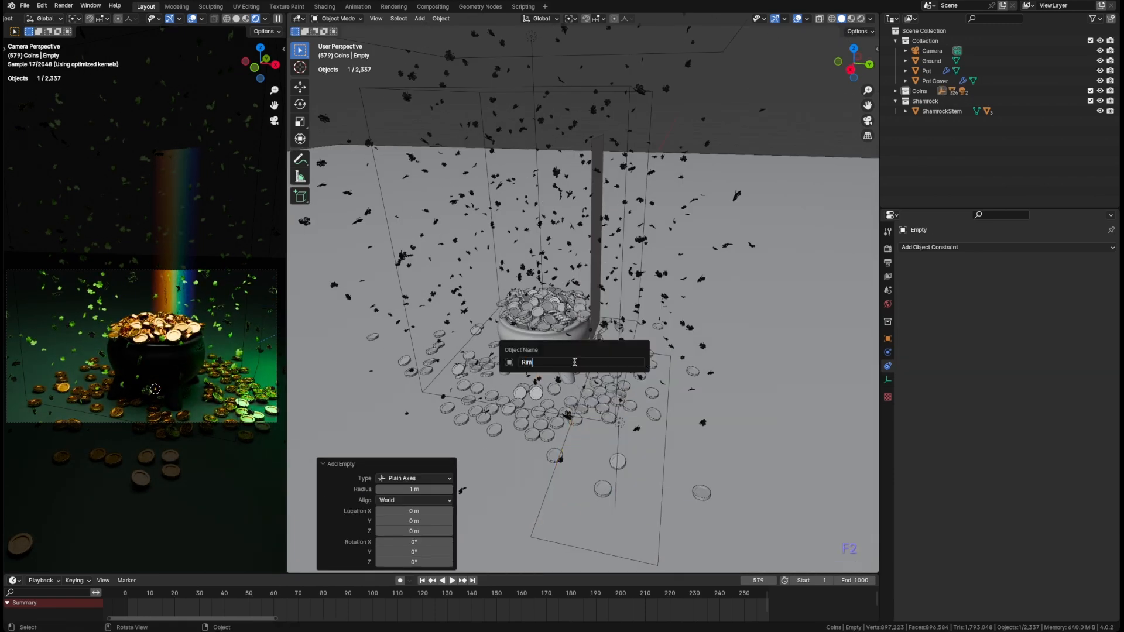
key("Return")
Move RimLightEmpty up and to the side of the pot, refining its placement in top view.
key("g")
middle_click_drag(574, 362, 630, 386)
left_click(639, 328)
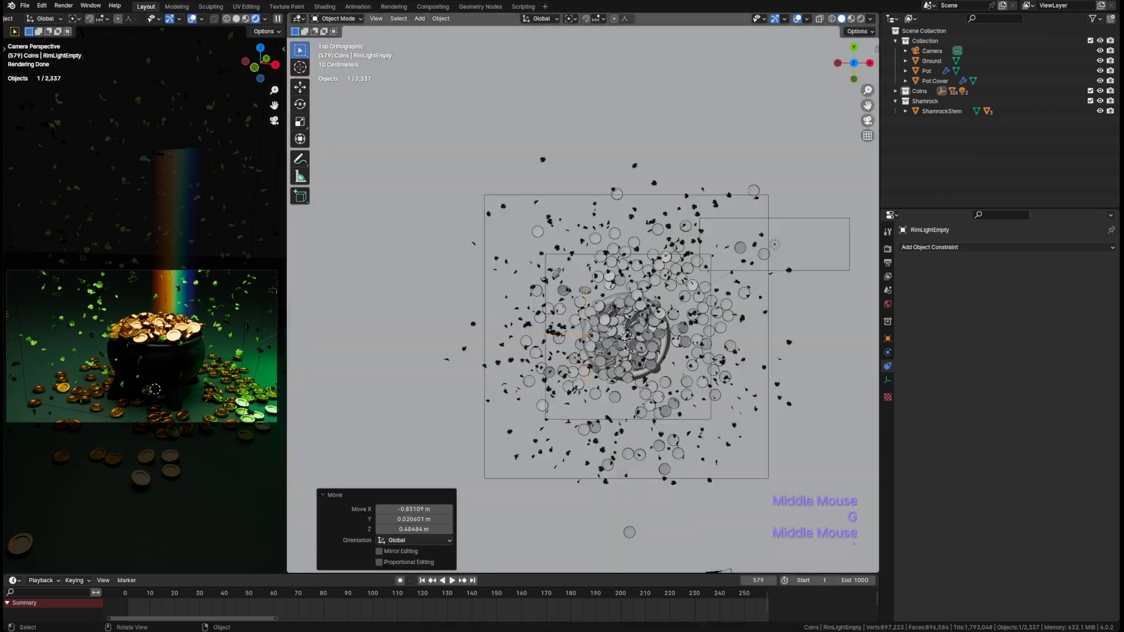
key("g")
left_click(621, 344)
Replace the target of the green light's Track To constraint with RimLightEmpty.
middle_click_drag(621, 344, 539, 396, "shift")
left_click(537, 362)
left_click(646, 330)
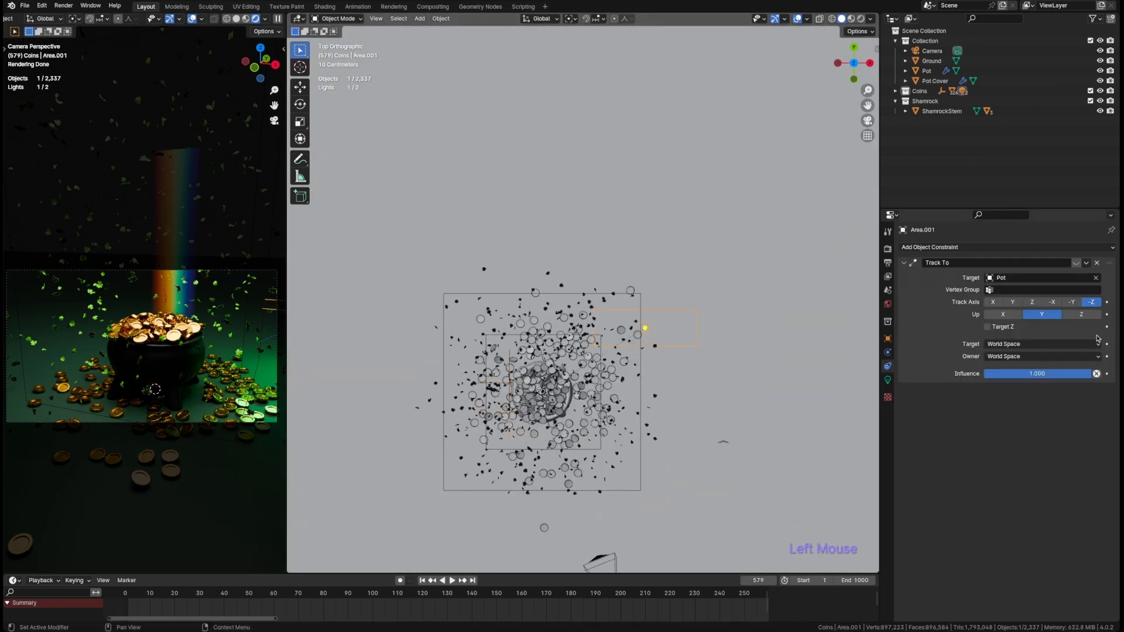
left_click(1096, 277)
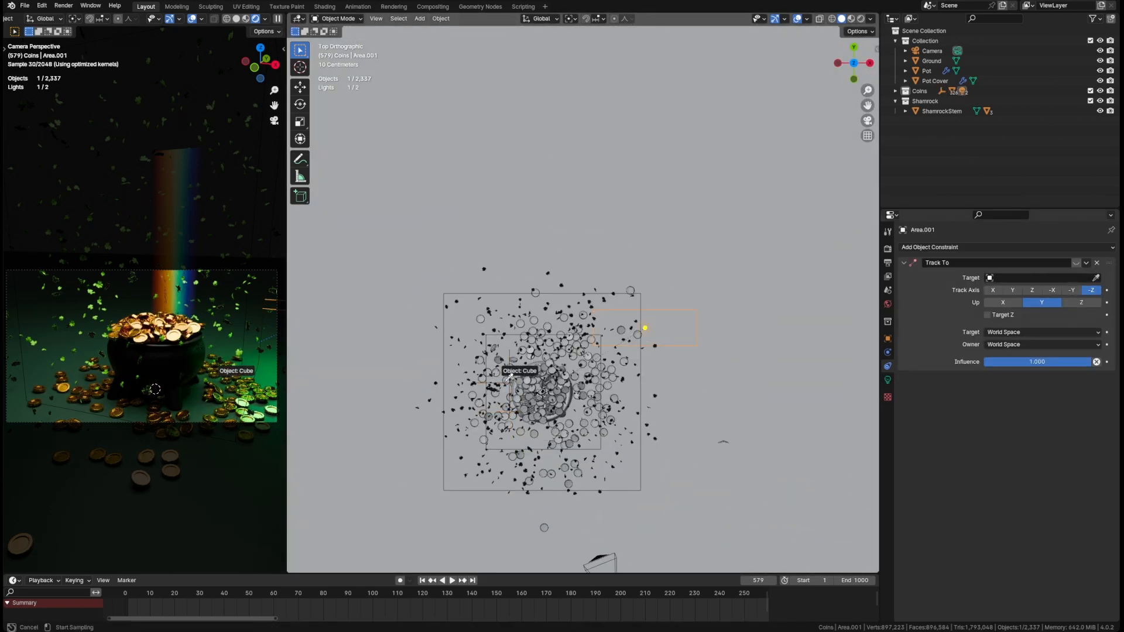
scroll(510, 375, "up", 3)
left_click(465, 386)
Try moving the green light to other places around the pot and undo the moves.
middle_click_drag(465, 386, 621, 281)
scroll(713, 281, "down", 2)
key("g")
left_click(657, 296)
key("g")
left_click(484, 351)
key("super+z")
Clear the green light's rotation and re-enable its Track To constraint with RimLightEmpty as the target.
key("alt+r")
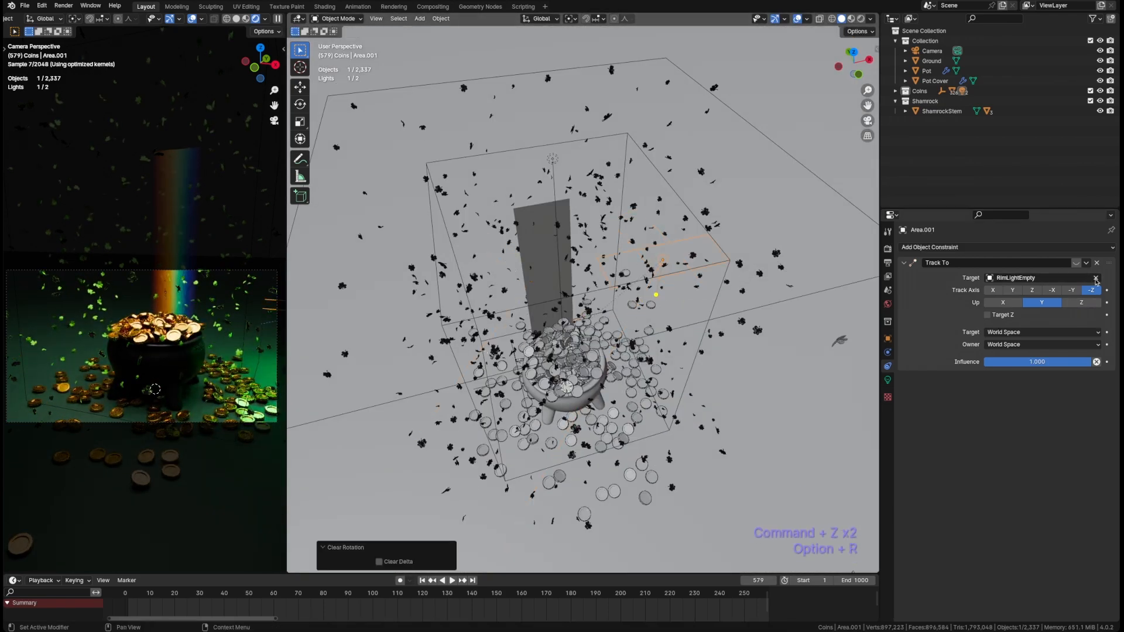
left_click(1096, 278)
left_click(1096, 278)
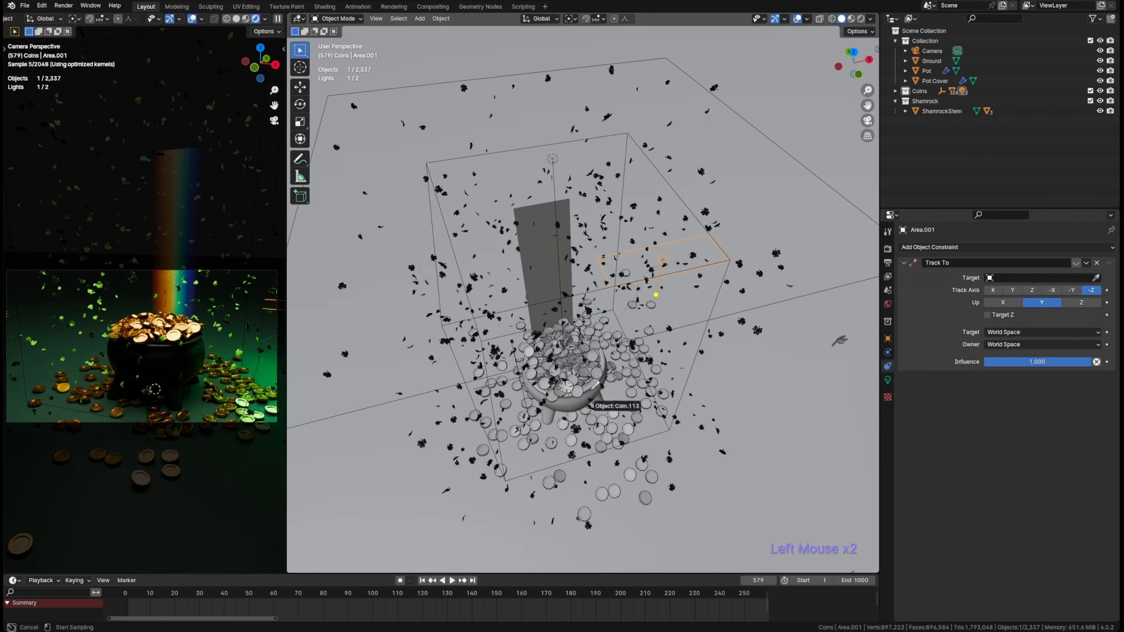
left_click(586, 401)
left_click(1077, 263)
left_click(1097, 278)
left_click(1096, 278)
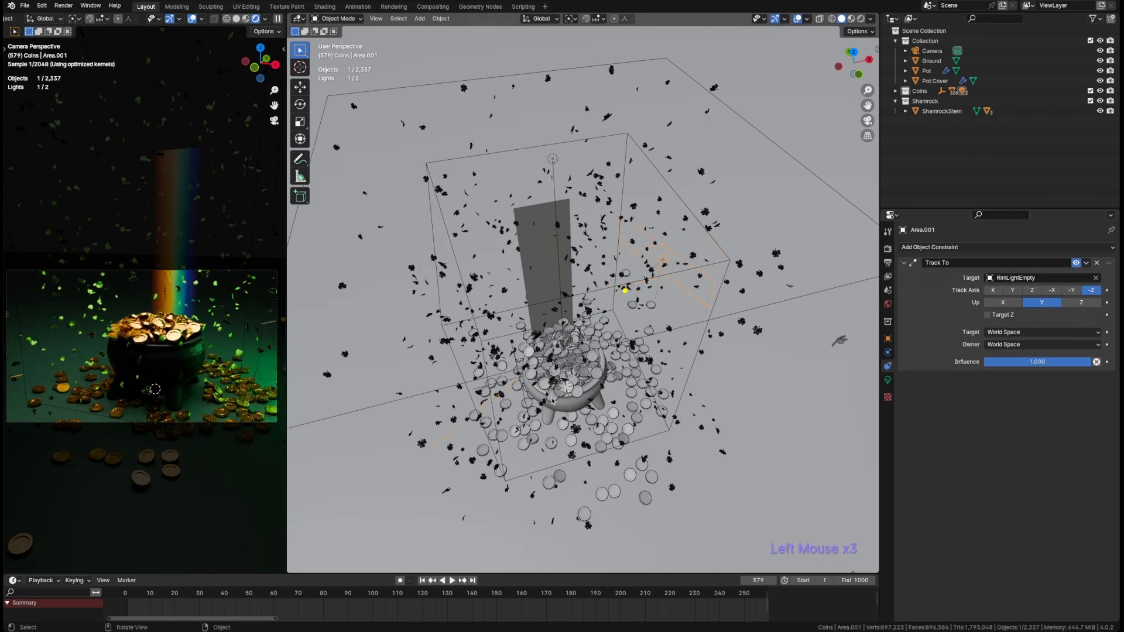
Try moving the green light to the opposite side of the pot in top view.
middle_click_drag(553, 401, 571, 383)
key("grave")
key("g")
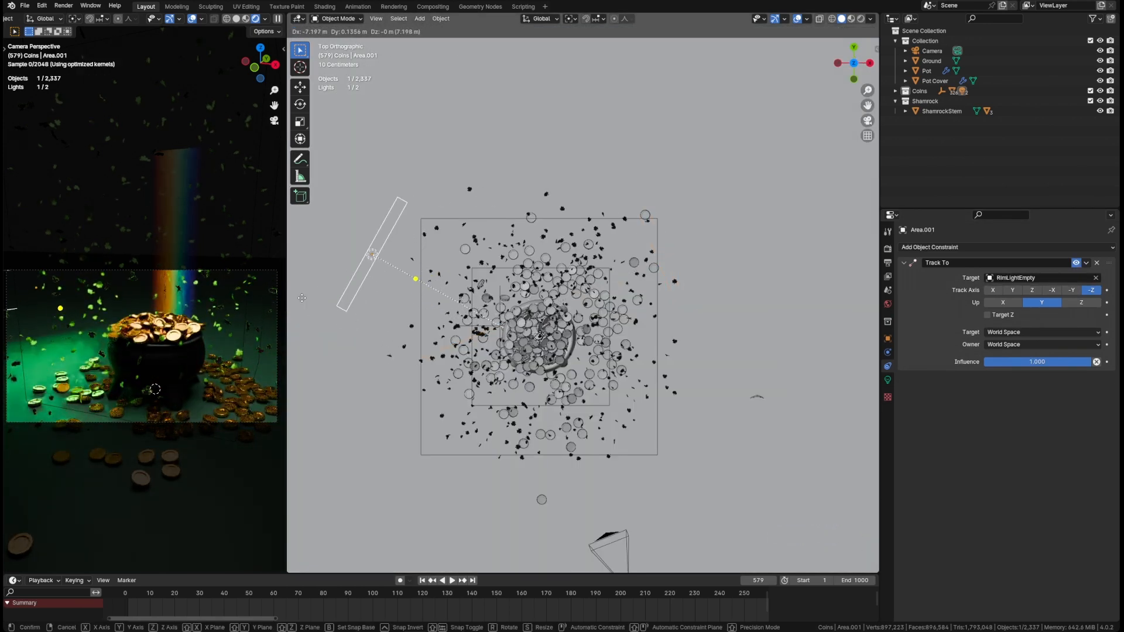
left_click(303, 300)
middle_click_drag(328, 317, 369, 223)
middle_click_drag(410, 252, 480, 269, "shift")
mouse_move(490, 268)
left_mouse_down()
mouse_move(492, 296)
mouse_move(490, 267)
left_mouse_up()
left_click_drag(434, 255, 492, 194)
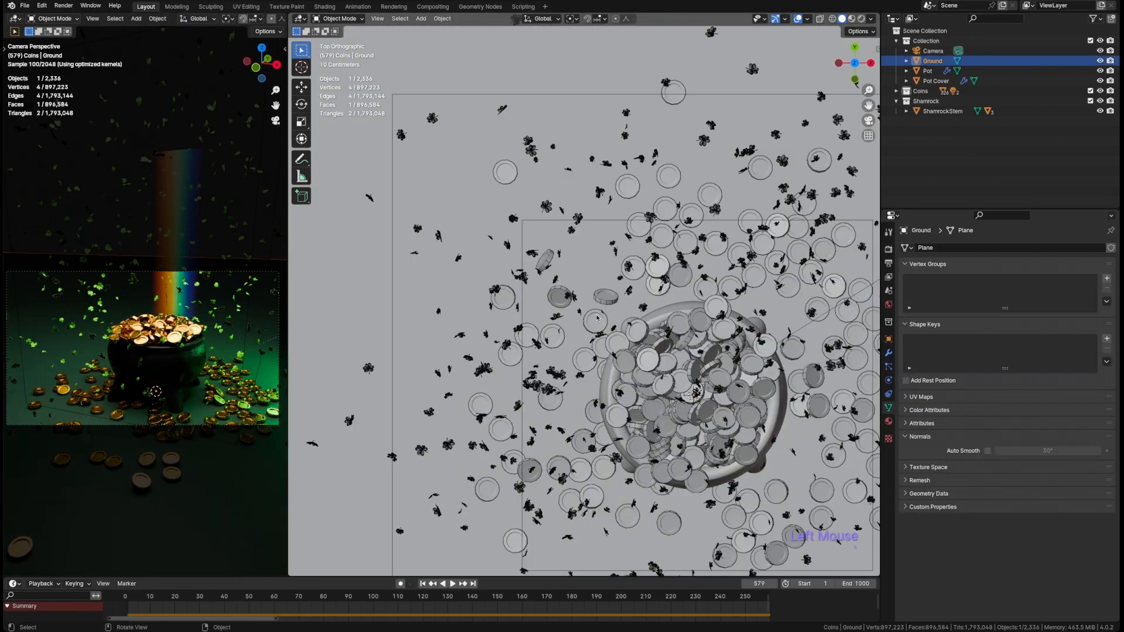
Select the green area light, show its object constraints and save the file.
scroll(609, 261, "down", 3)
middle_click_drag(685, 384, 609, 182, "shift")
left_click(761, 190)
left_click(889, 367)
scroll(612, 262, "up", 2)
scroll(612, 263, "down", 2)
middle_click_drag(604, 234, 591, 351, "shift")
scroll(574, 404, "up", 1)
key("super+s")
Add a plain axes empty and name it RimLightEmpty.
key("shift+a")
mouse_move(573, 411)
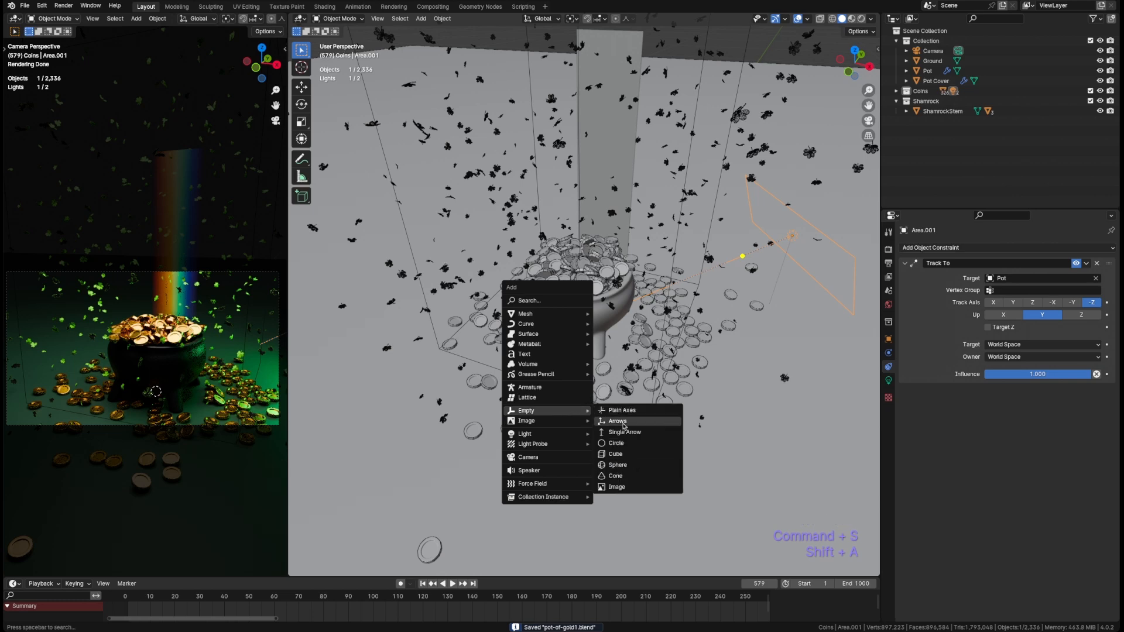
left_click(622, 411)
key("F2")
type("RimLightEmpty")
key("Return")
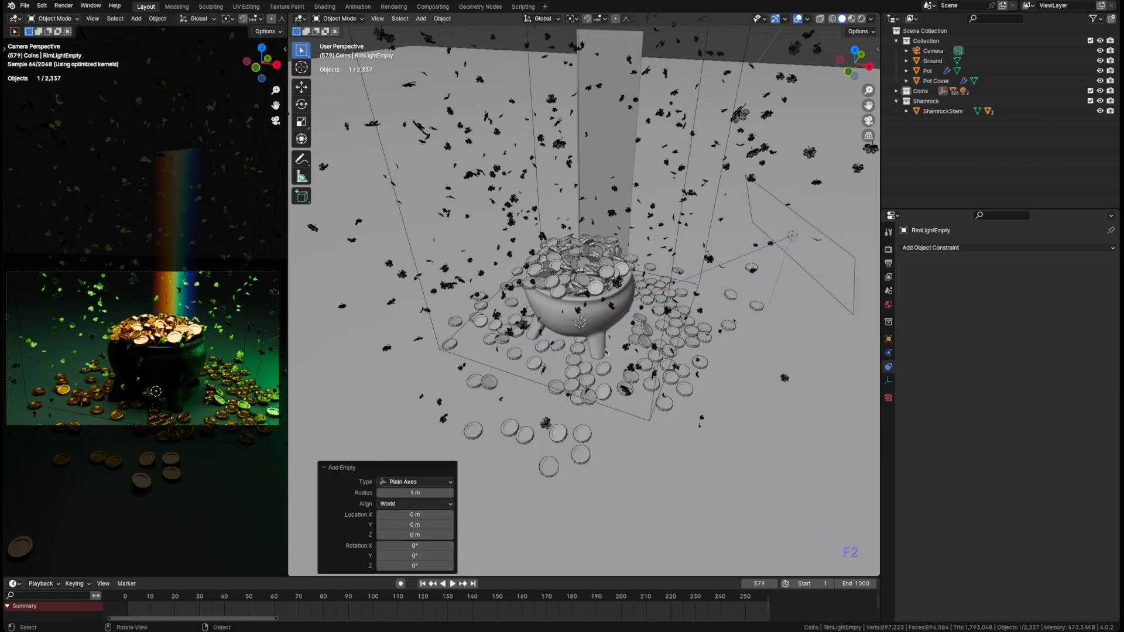
Move RimLightEmpty in top view to just behind and left of the pot's centre.
key("KP_7")
key("g")
left_click(551, 328)
Clear the Pot target from the green light's Track To constraint and try to pick RimLightEmpty in the viewport.
left_click(763, 212)
left_click(1096, 279)
left_click(1097, 279)
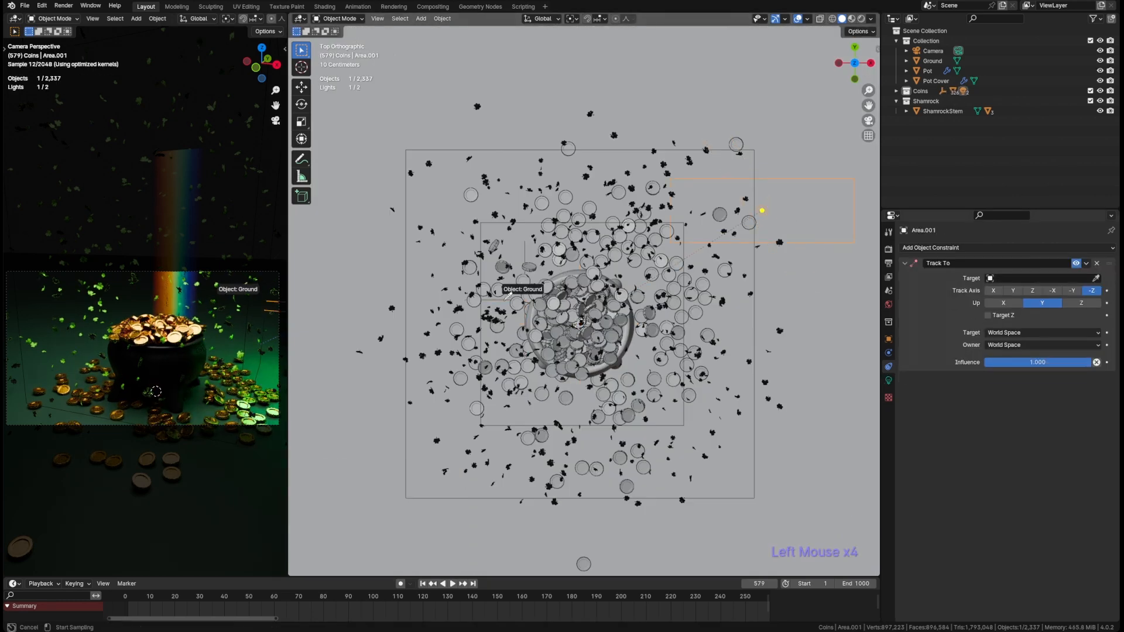
scroll(509, 295, "up", 2)
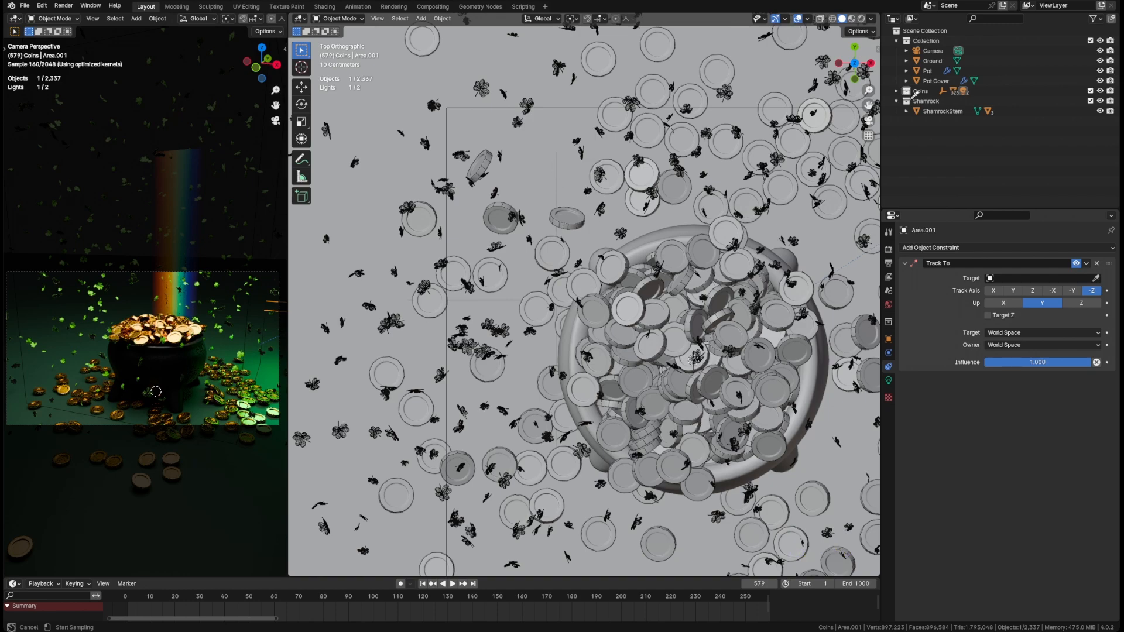
left_click(466, 299)
Raise RimLightEmpty about 0.69 m along Z, beside the pot.
middle_click_drag(592, 404, 639, 340)
middle_click_drag(638, 339, 469, 281, "shift")
scroll(527, 293, "down", 1)
left_click(545, 349)
key("g")
key("z")
left_click(556, 295)
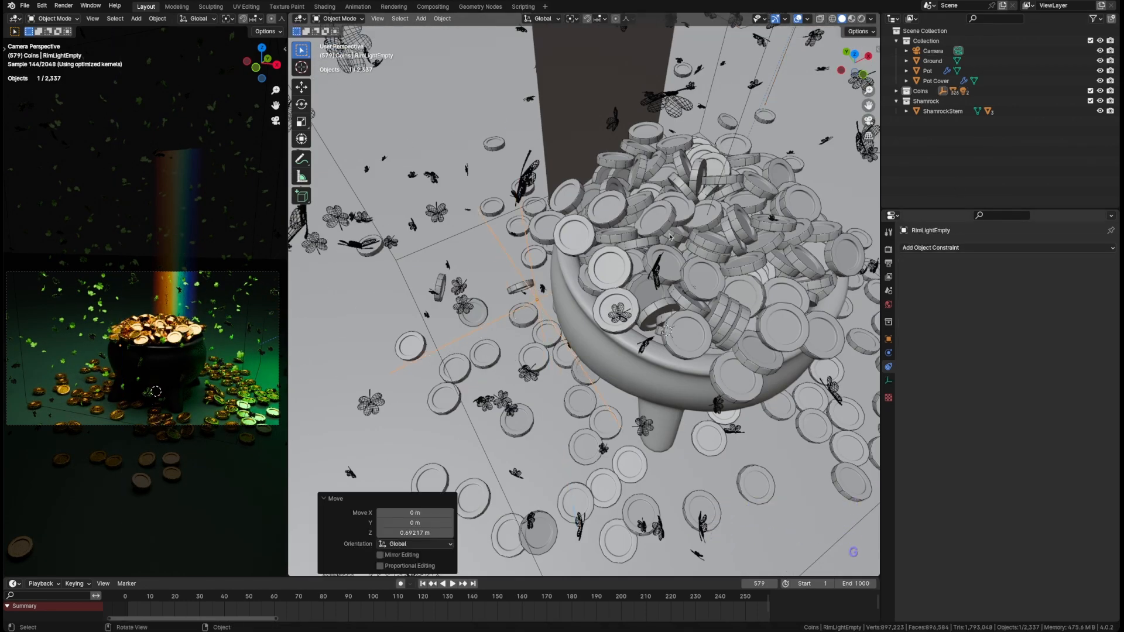
Set RimLightEmpty as the target of the green light's Track To constraint.
middle_click_drag(670, 237, 627, 264)
scroll(597, 275, "down", 1)
middle_click_drag(626, 264, 609, 322, "shift")
scroll(609, 322, "down", 2)
left_click(763, 189)
left_click(1096, 279)
left_click(529, 271)
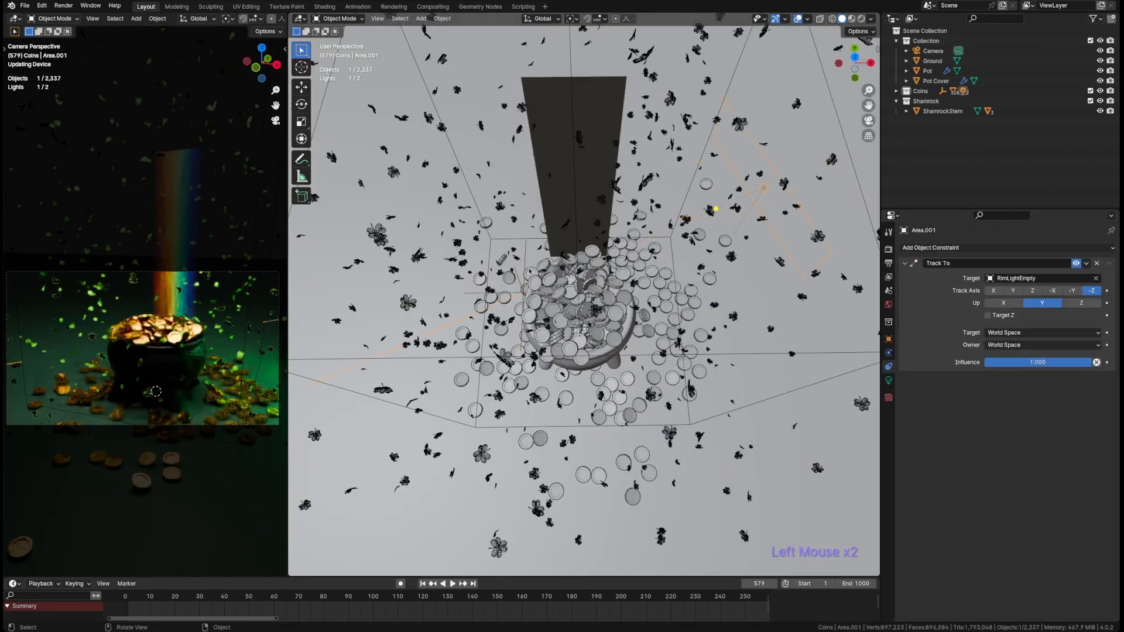
Move the green light about -6.34 m in X and 0.96 m in Y, and raise it about 1.04 m.
key("KP_7")
key("g")
left_click(356, 296)
middle_click_drag(356, 296, 383, 246)
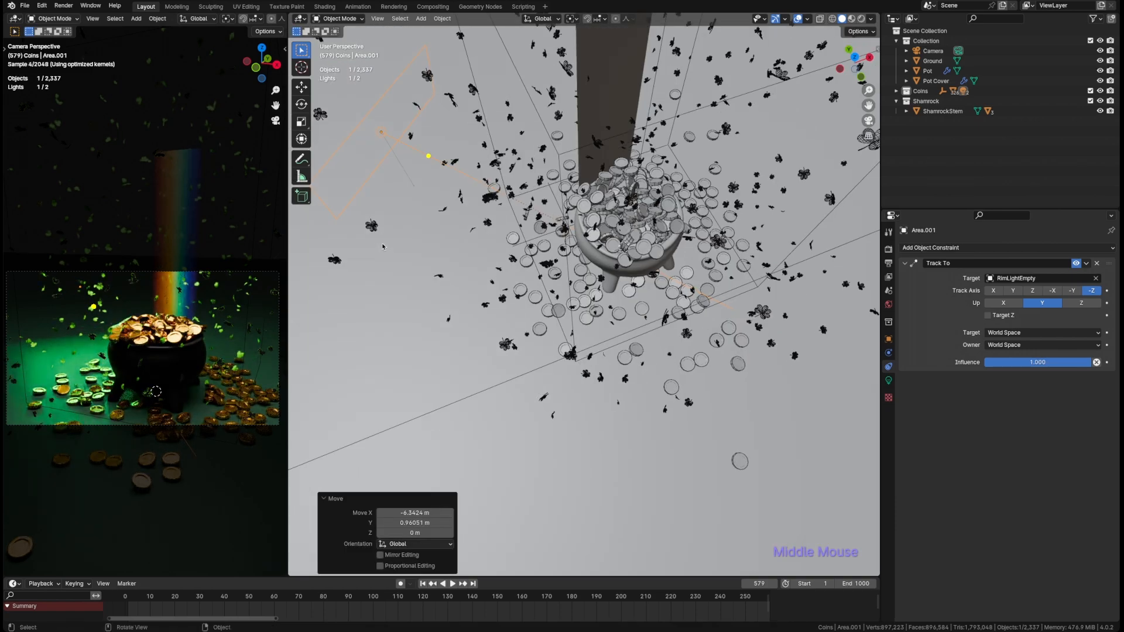
key("grave")
key("g")
left_click(437, 150)
Shift the green light about 0.45 m in X and 0.34 m in Y in top view, and save the file.
key("grave")
key("g")
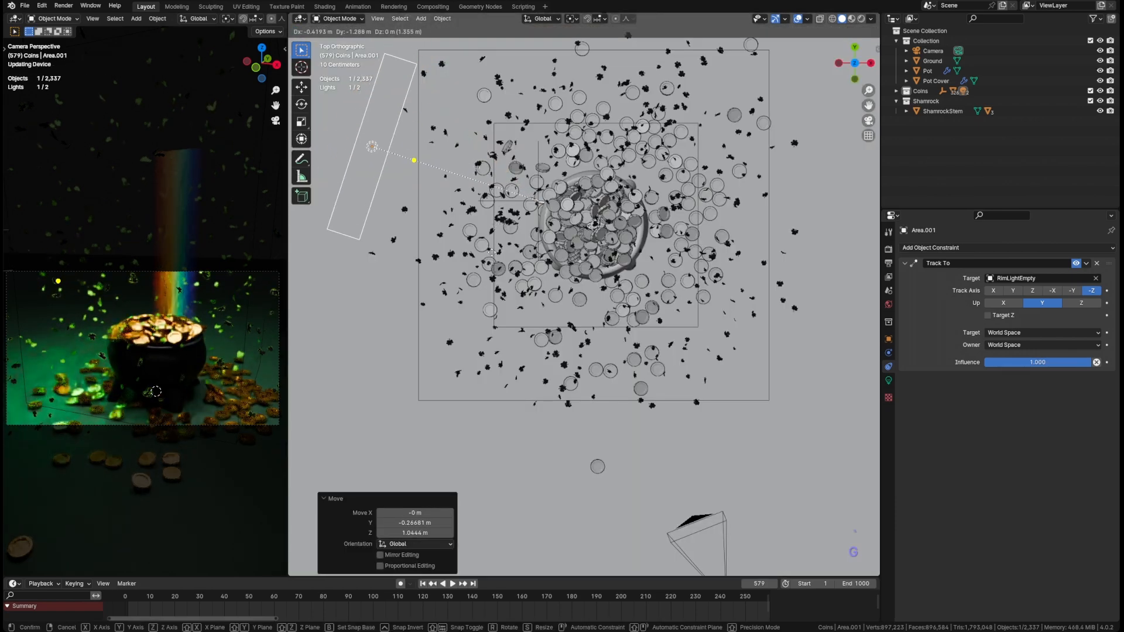
left_click(548, 171)
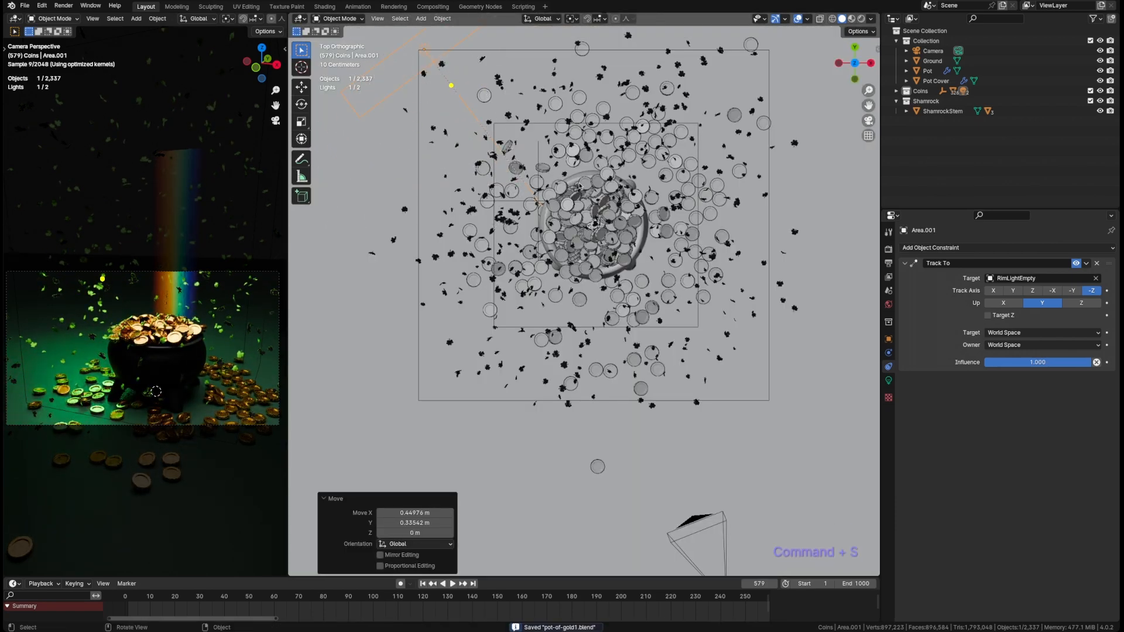
middle_click_drag(581, 186, 591, 140)
key("super+s")
Add a point light to the scene in top view.
middle_click_drag(592, 176, 609, 222, "shift")
scroll(609, 234, "down", 2)
middle_click_drag(609, 234, 621, 304, "shift")
middle_click_drag(633, 374, 650, 357)
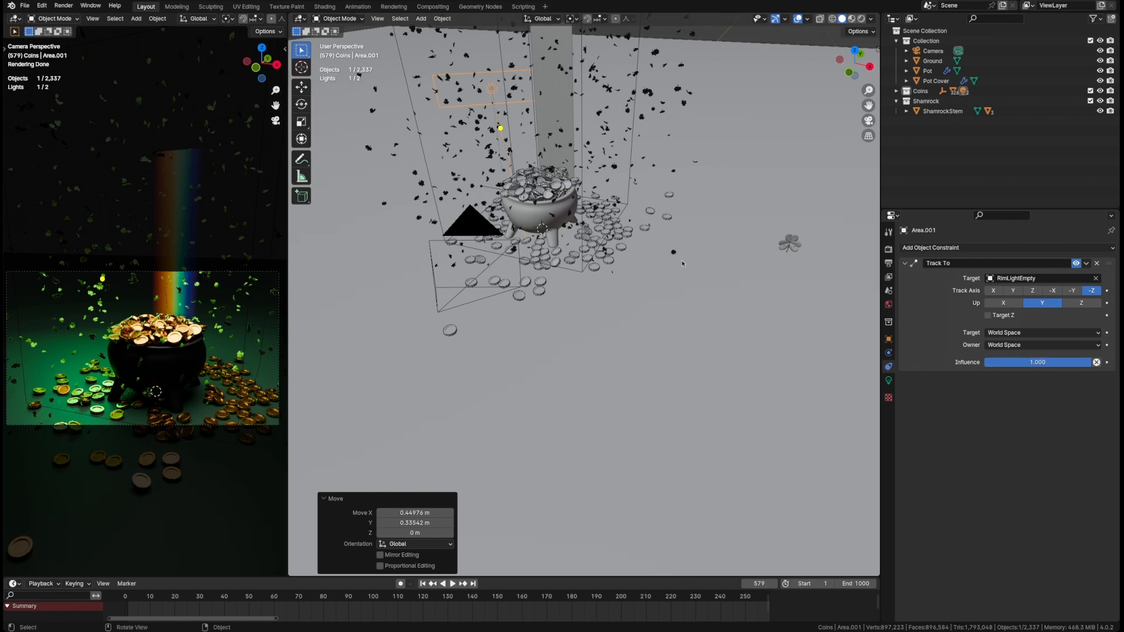
right_click(605, 228)
left_click(600, 197)
middle_click_drag(598, 196, 575, 248, "shift")
key("KP_7")
key("shift+a")
mouse_move(568, 270)
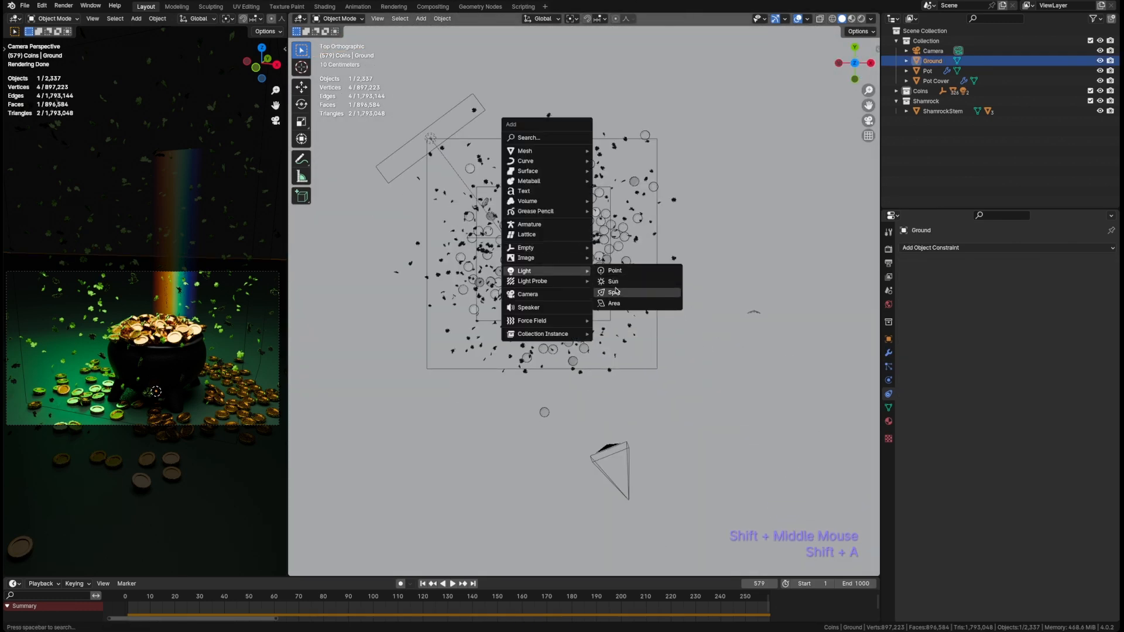
left_click(621, 274)
Move the point light about 2.67 m in X and -1.58 m in Y, and raise it about 1.18 m.
key("g")
left_click(691, 355)
middle_click_drag(691, 352, 682, 304)
key("grave")
key("g")
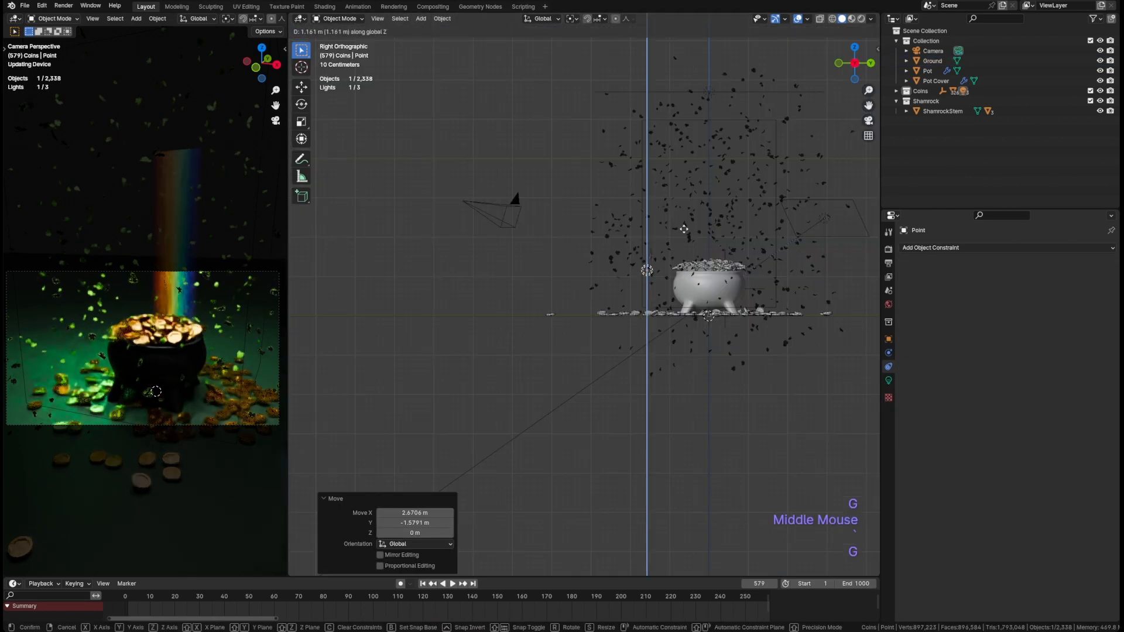
left_click(686, 225)
Give the point light 500 W of power and a pale blue colour with hue 0.652 and saturation 0.6, saving the file.
middle_click_drag(688, 229, 755, 282)
left_click(888, 381)
left_click(1031, 315)
type("5")
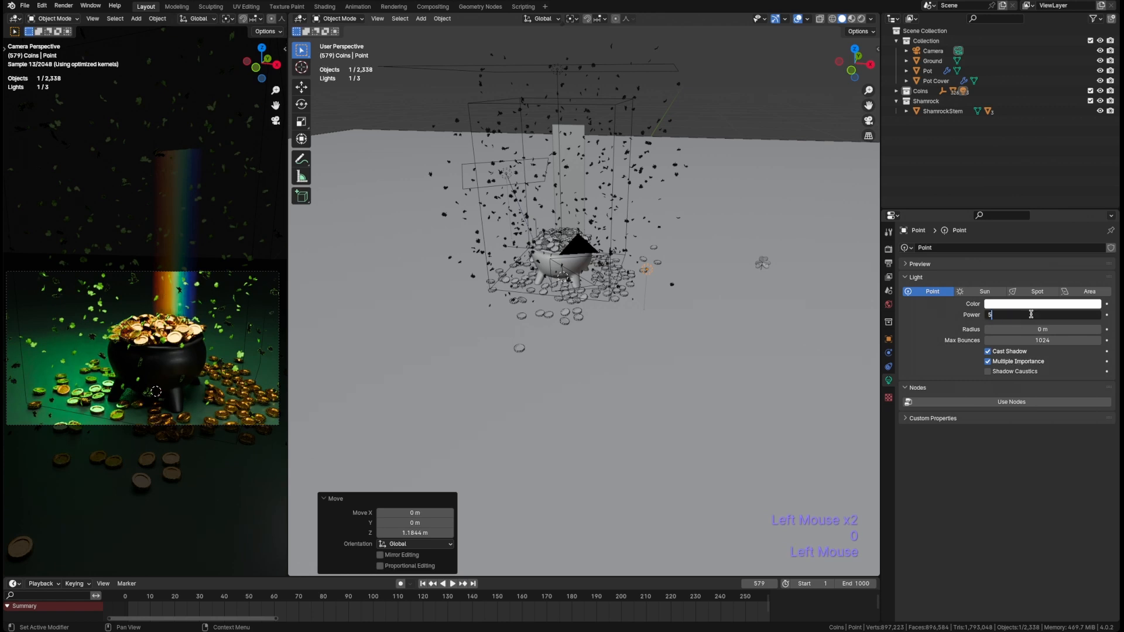
type("00")
key("Return")
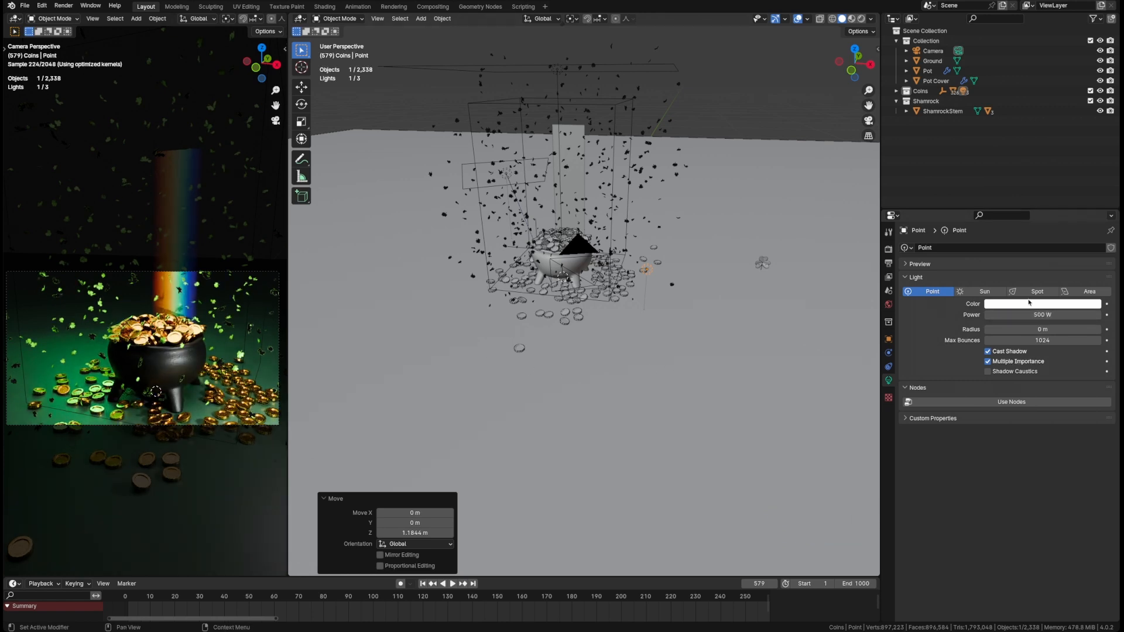
left_click(1030, 302)
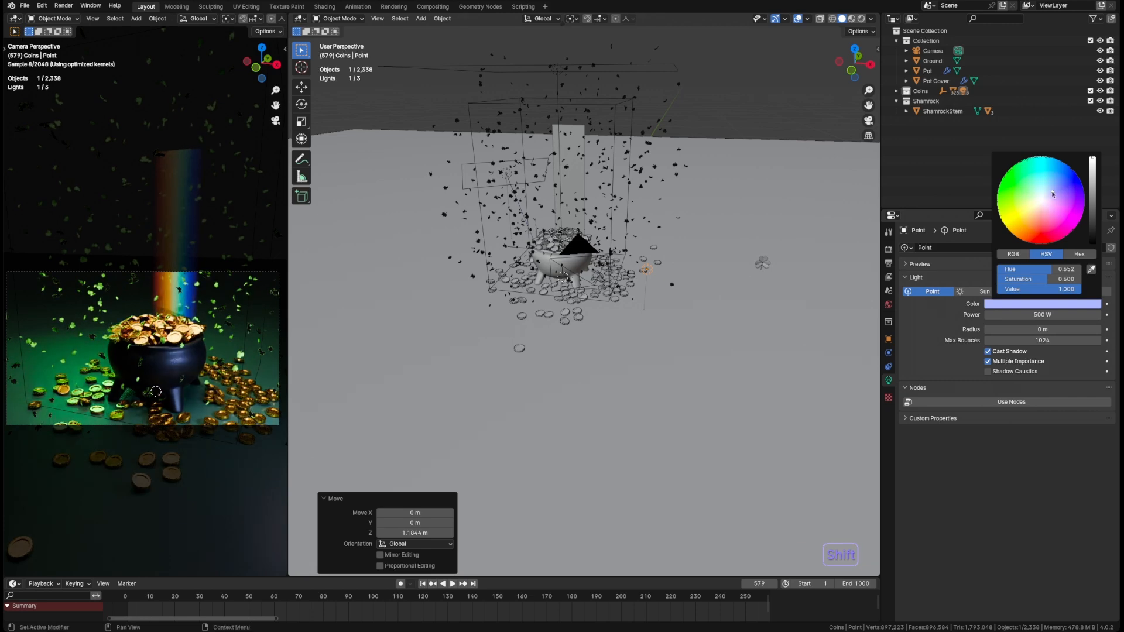
key("super+s")
Shift the point light about 0.59 m in X and 0.48 m in Y, raise it about 1.11 m, and save the file.
middle_click_drag(726, 246, 650, 328)
middle_click_drag(650, 328, 565, 298, "shift")
key("g")
left_click(584, 282)
key("grave")
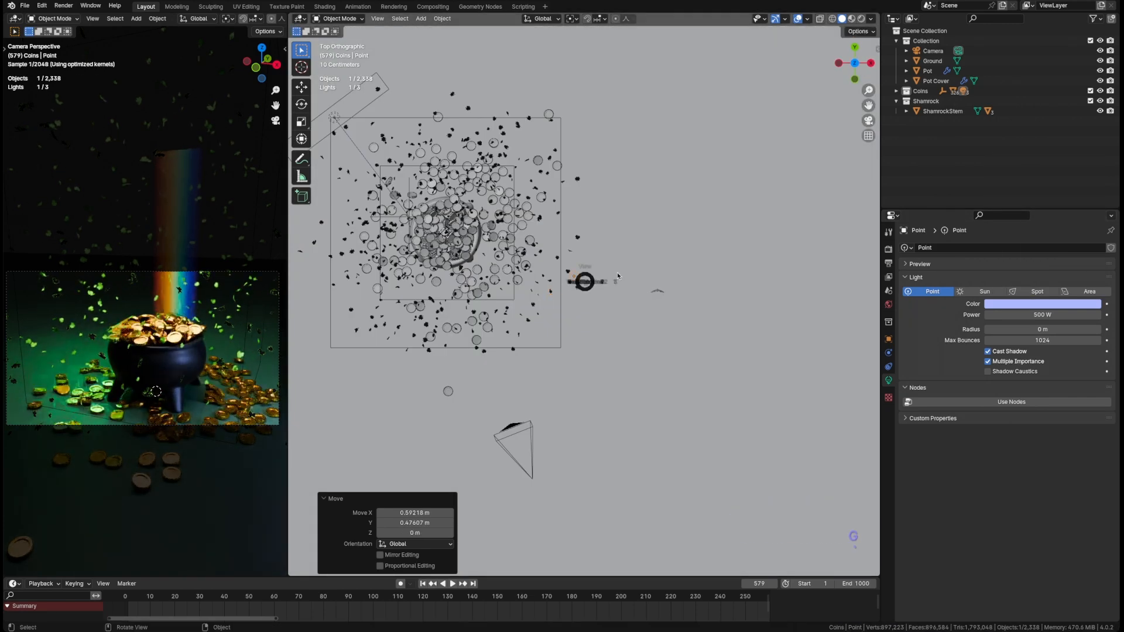
left_click(618, 276)
key("g")
key("z")
left_click(595, 216)
key("super+s")
Set the point light's radius to 1.15 m and its power to 1000 W, and save the file.
left_click_drag(1017, 329, 1054, 329)
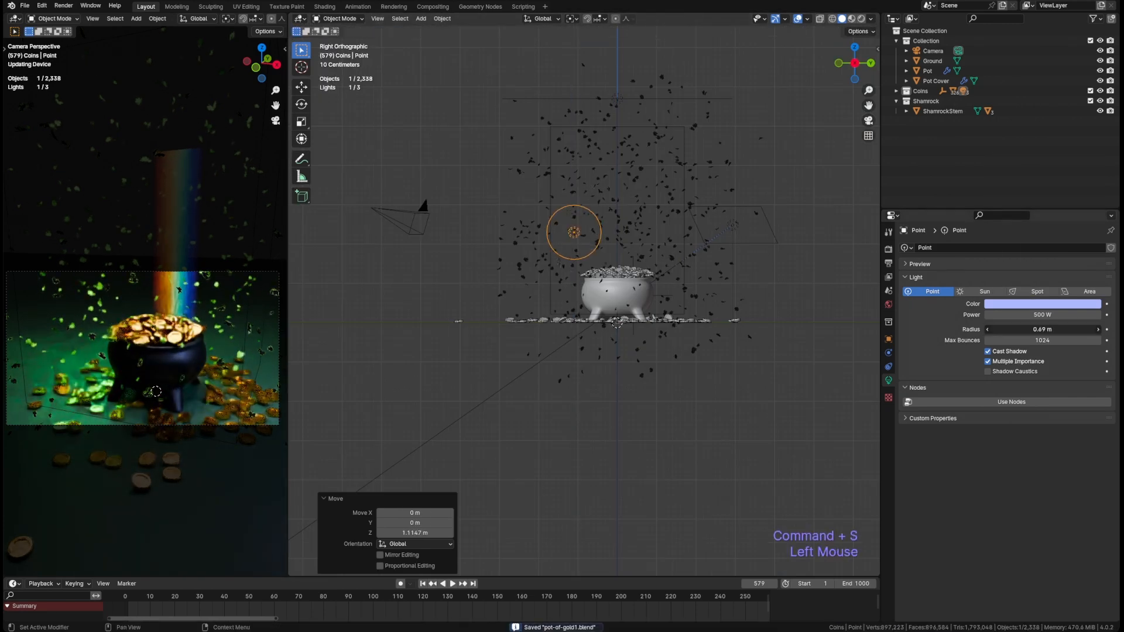
left_click(1036, 315)
key("super+s")
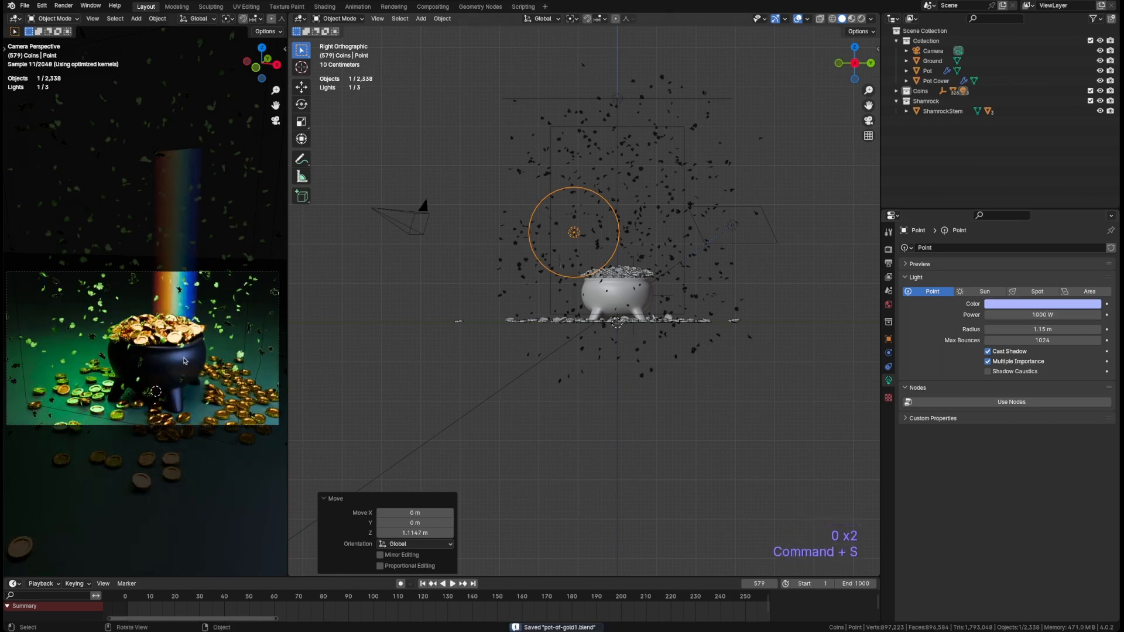
Select the rainbow plane and scale its whole mesh by about 1.45 along X in Edit Mode.
scroll(185, 370, "up", 2)
scroll(185, 370, "down", 2)
middle_click_drag(609, 246, 656, 281)
middle_click_drag(597, 246, 644, 317)
middle_click_drag(615, 298, 591, 201, "shift")
left_click(591, 201)
scroll(590, 201, "up", 2)
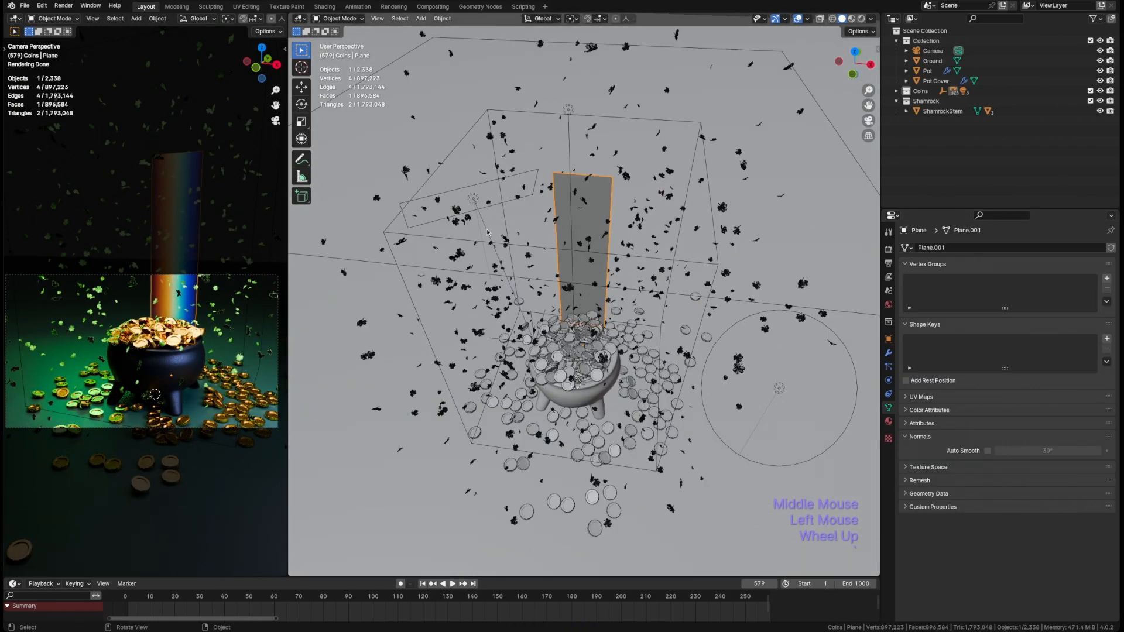
key("KP_1")
key("grave")
key("Tab")
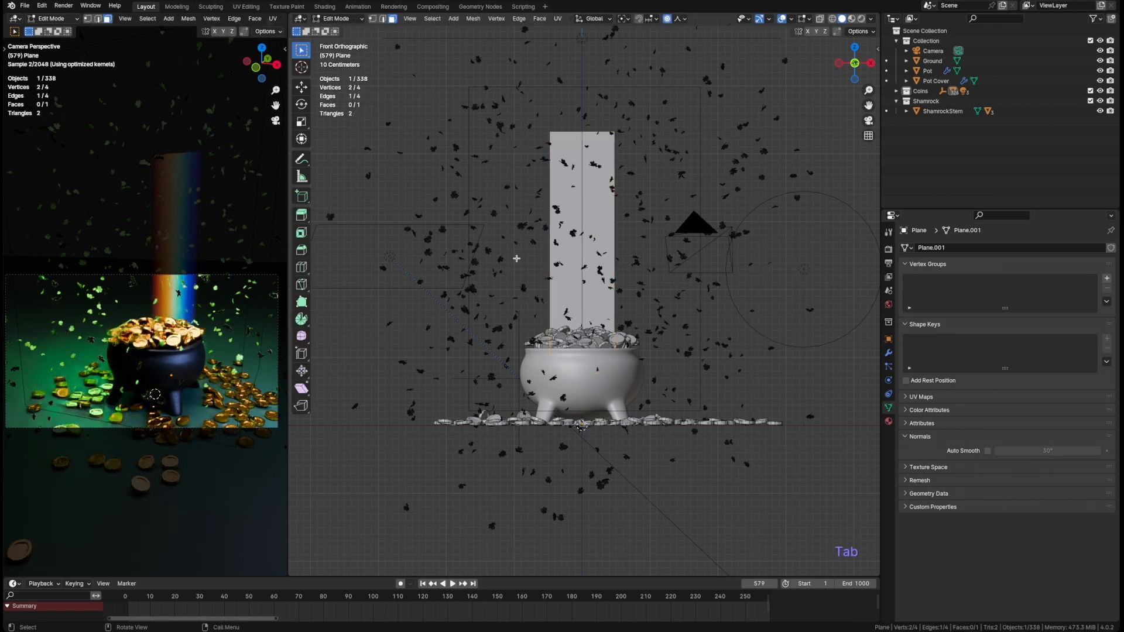
key("a")
key("s")
key("x")
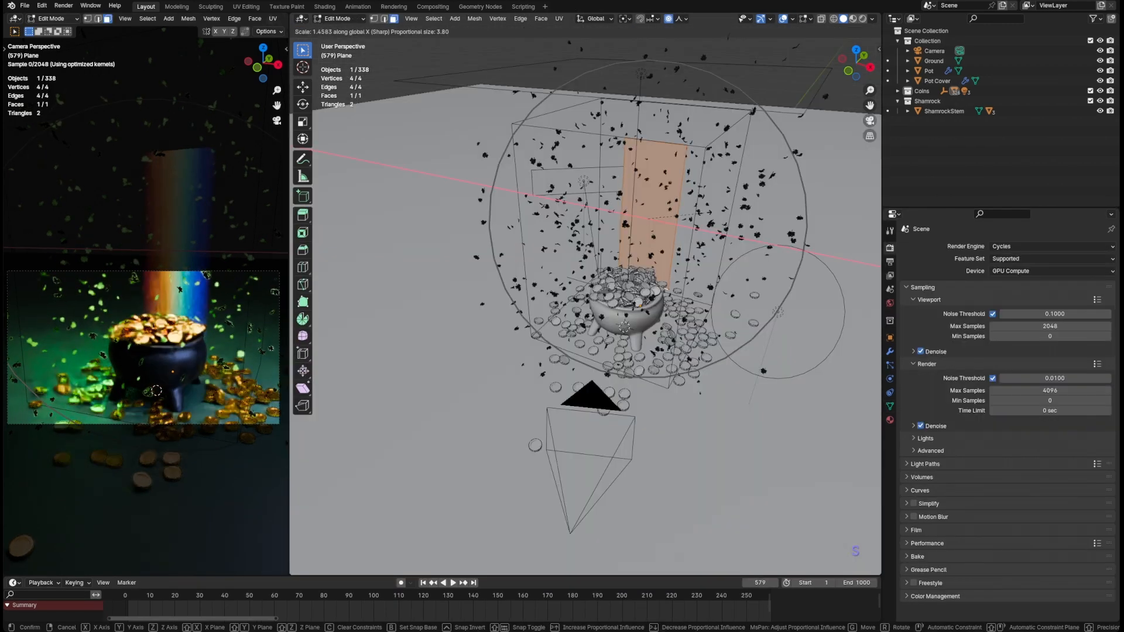
left_click(708, 213)
key("Tab")
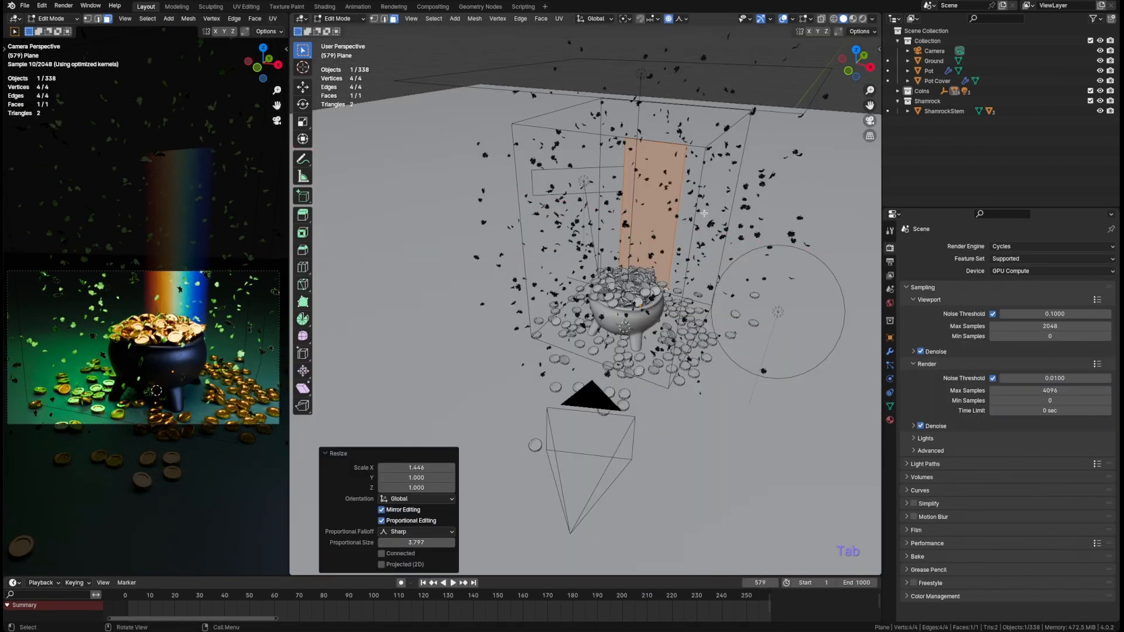
Move the rainbow plane slightly along X toward the green light's side, and save the file.
key("g")
key("x")
left_click(697, 210)
key("super+s")
Reframe the camera with walk navigation so the pot sits slightly right of the frame's centre.
left_click(735, 414)
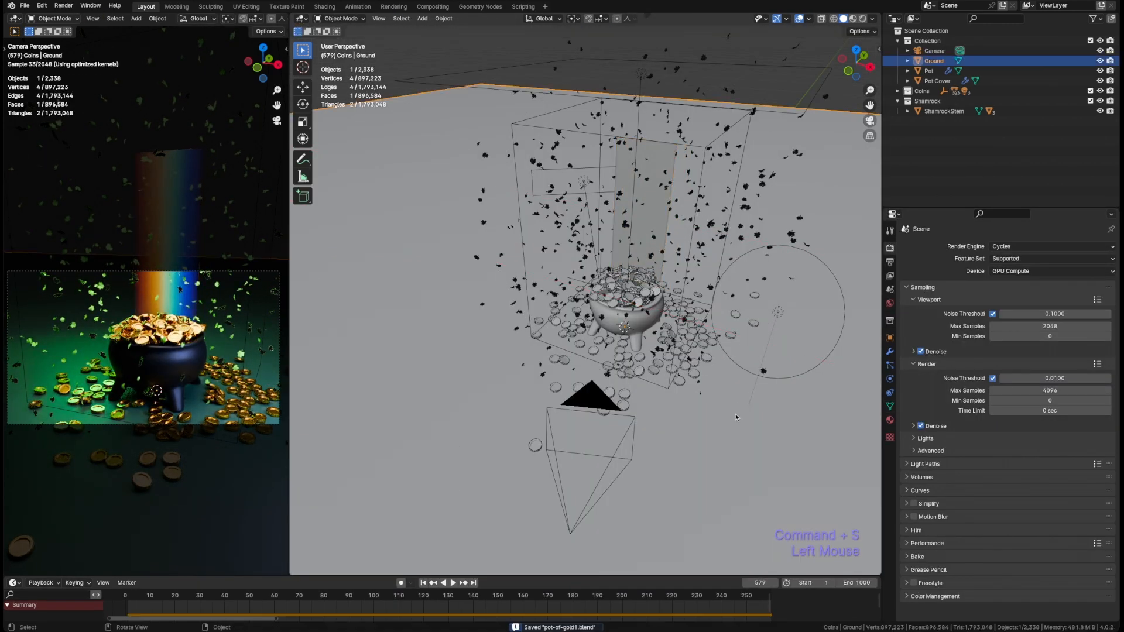
key("grave")
key("shift+grave")
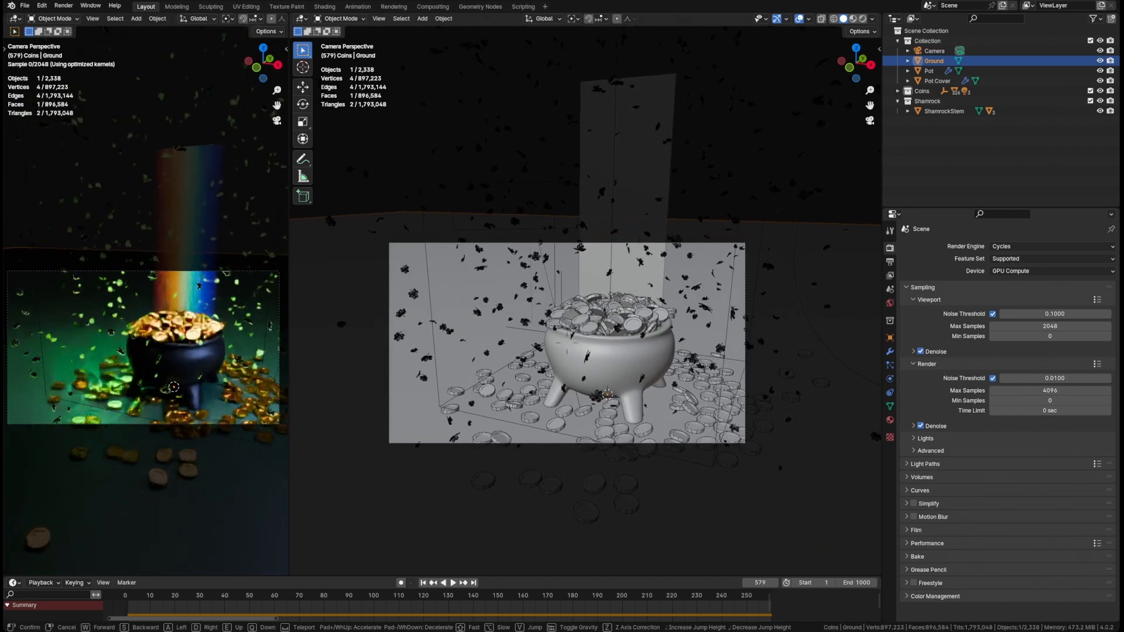
left_click(535, 360)
Save the file and render the scene as a still image.
key("super+s")
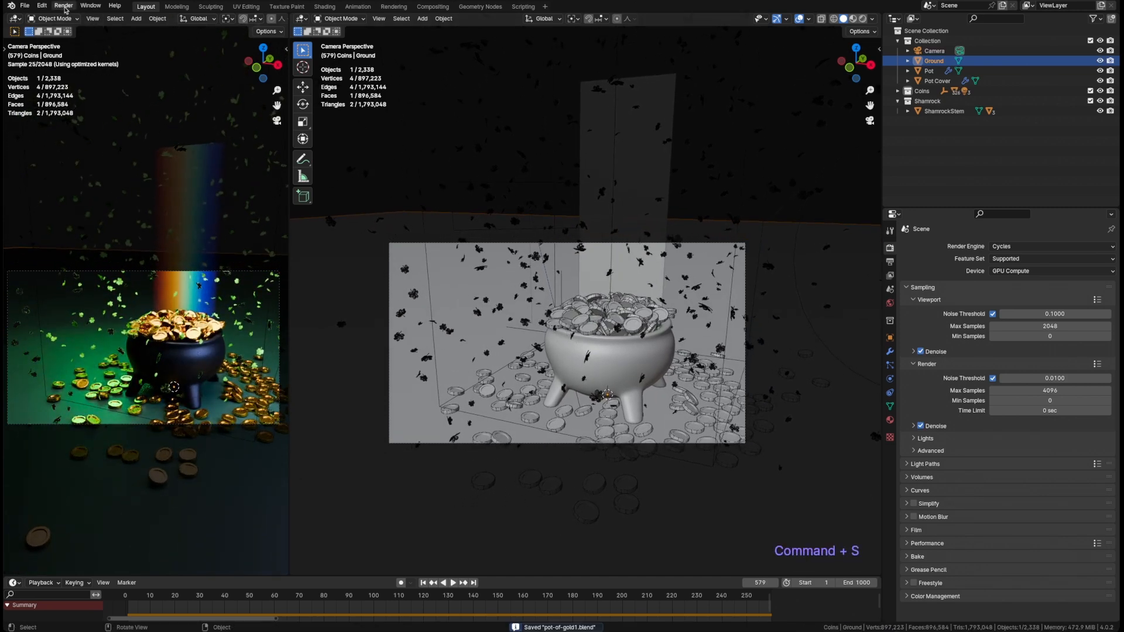
left_click(64, 6)
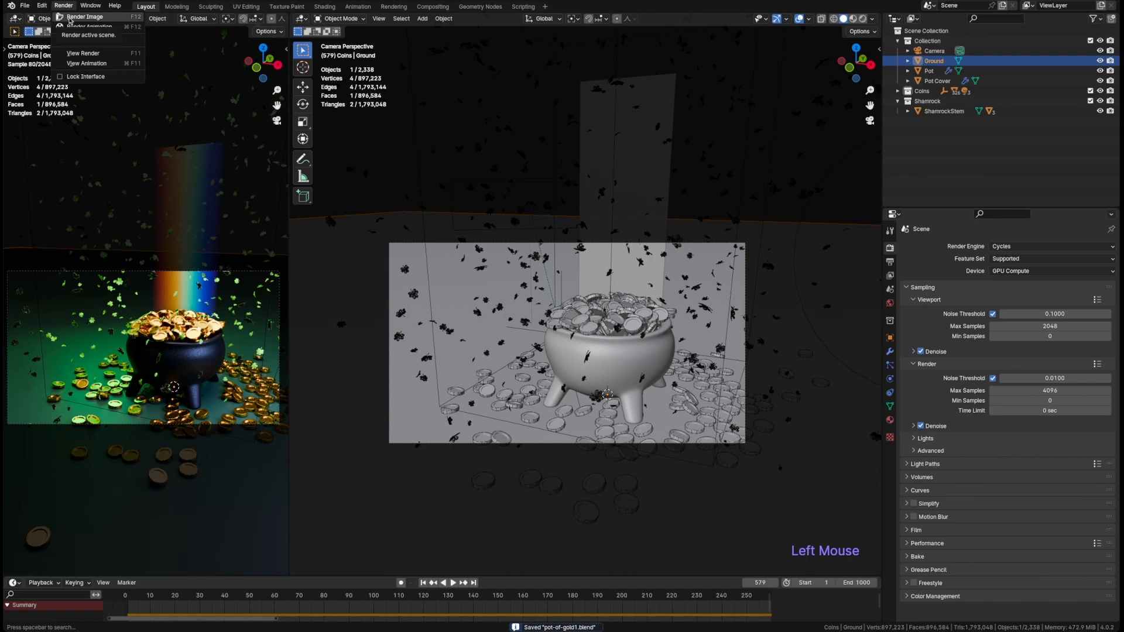
left_click(81, 17)
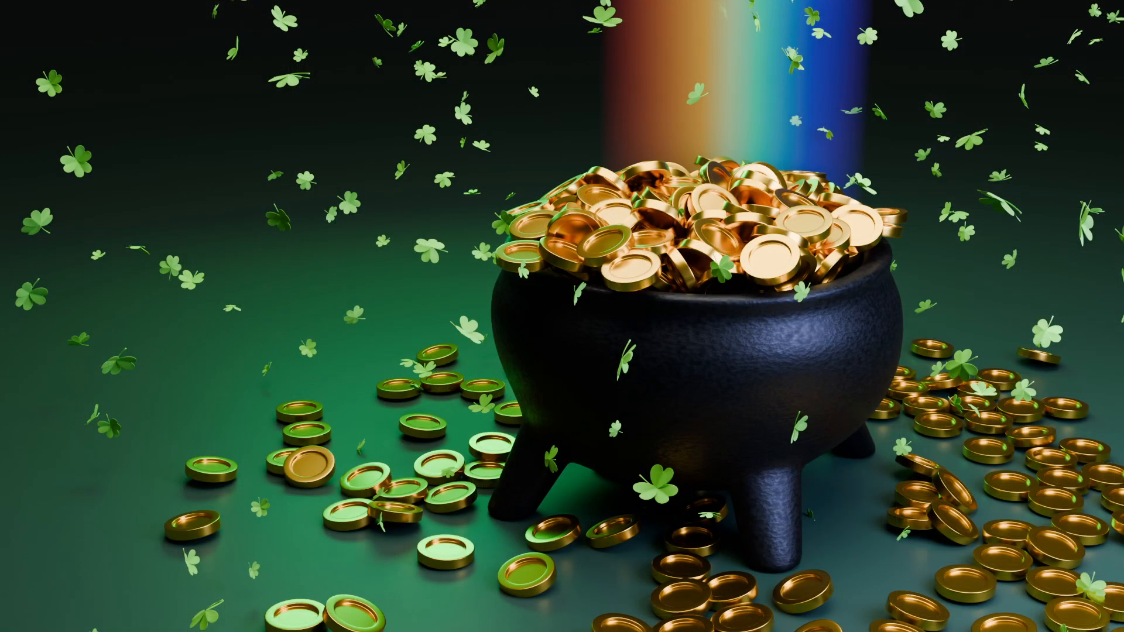